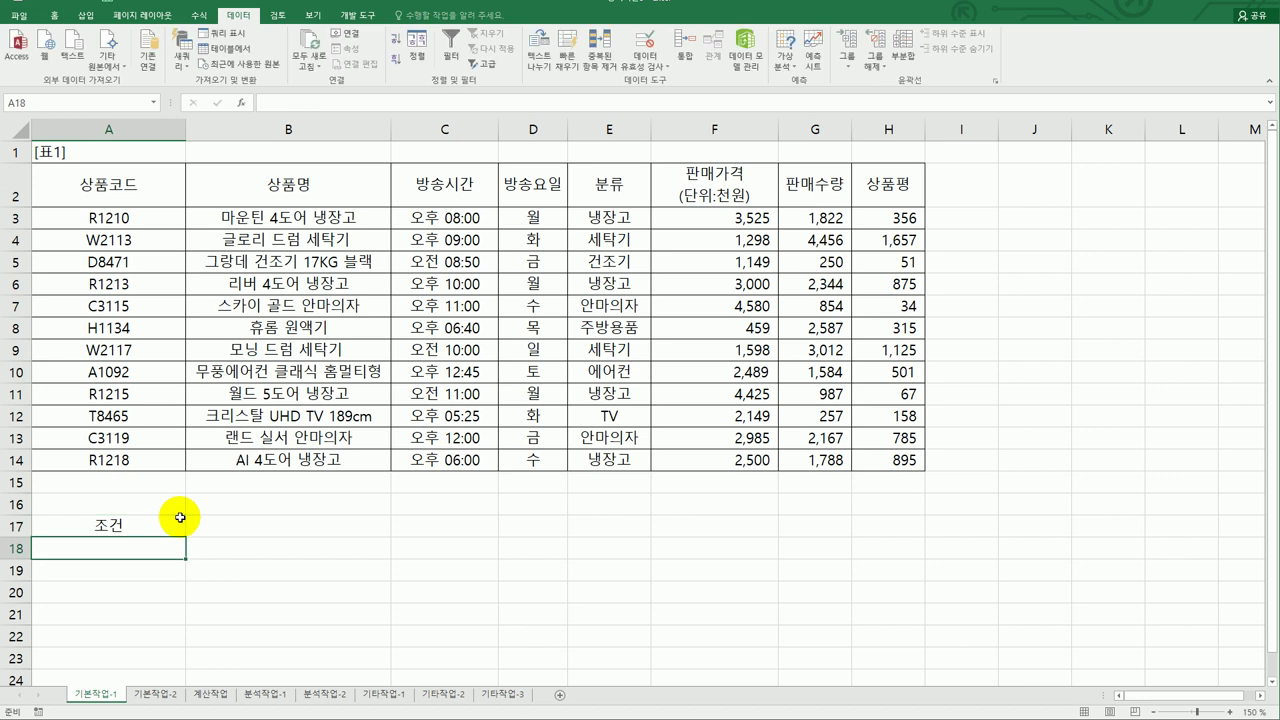
Begin an AND formula in A18 under 조건 whose first condition is HOUR(C3)>=15.
text(=ㅁ)
key(BackSpace)
key(Hangul)
text(and()
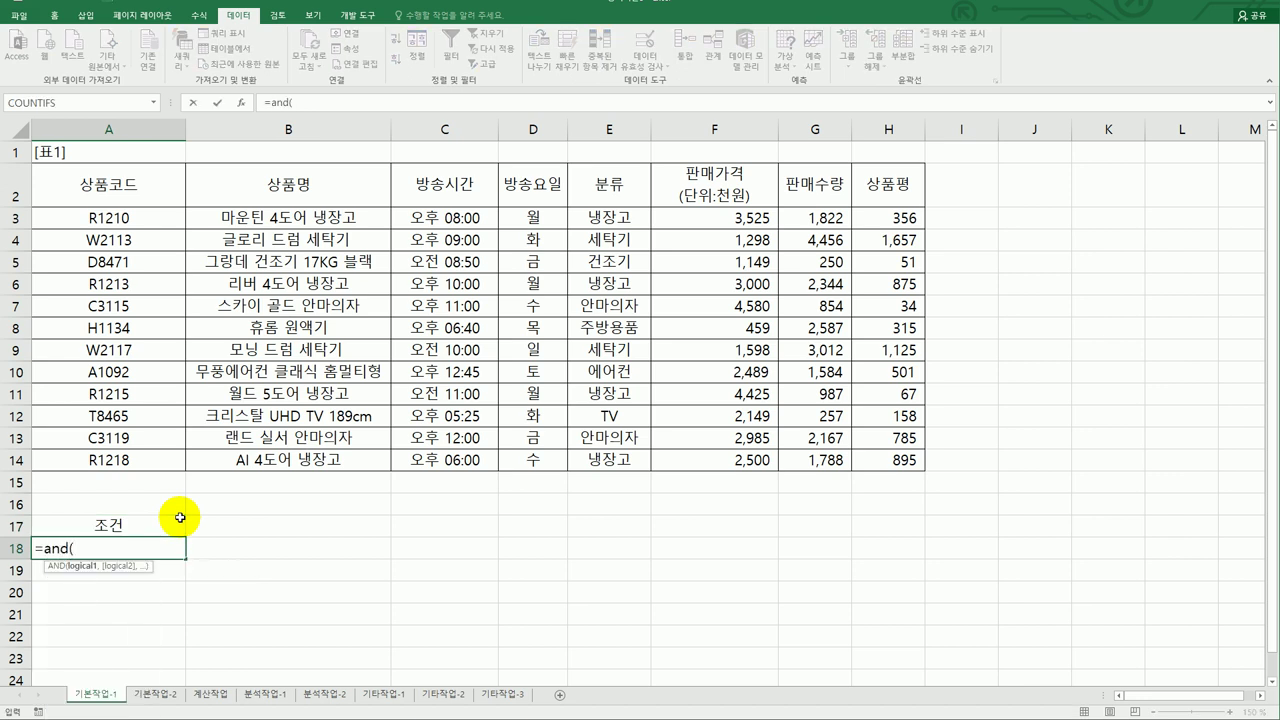
text(hour)
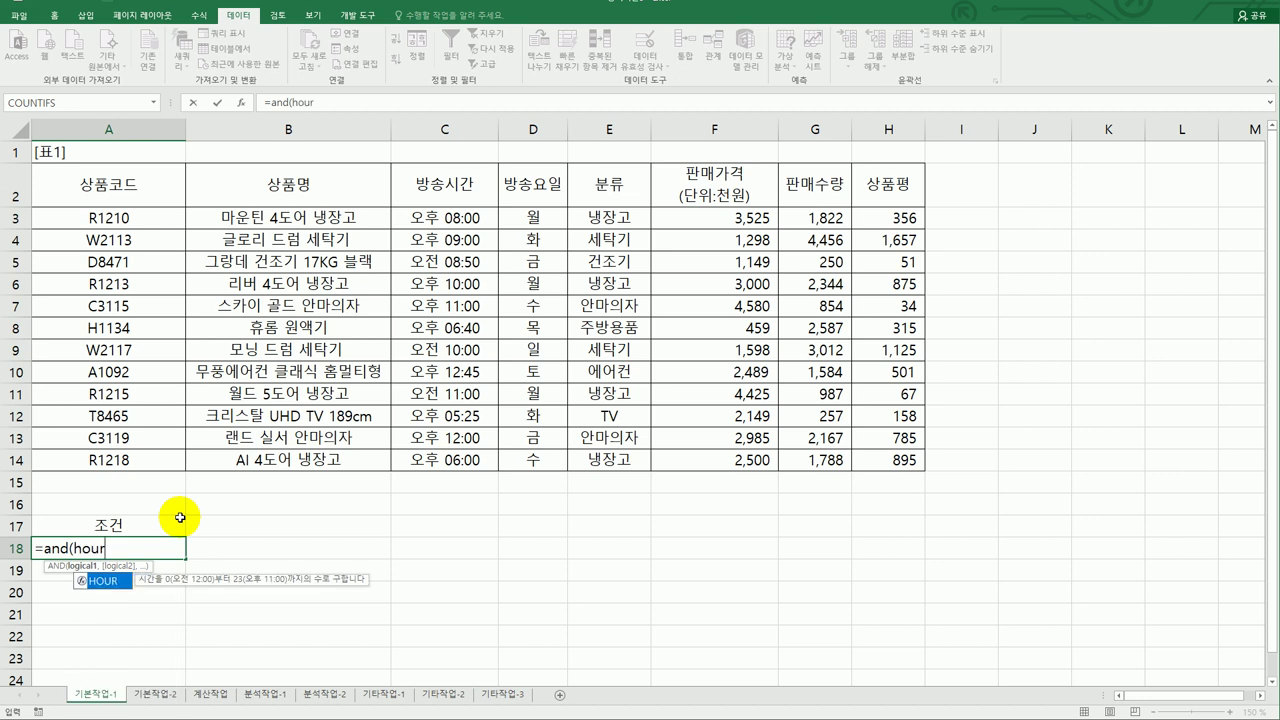
key(Tab)
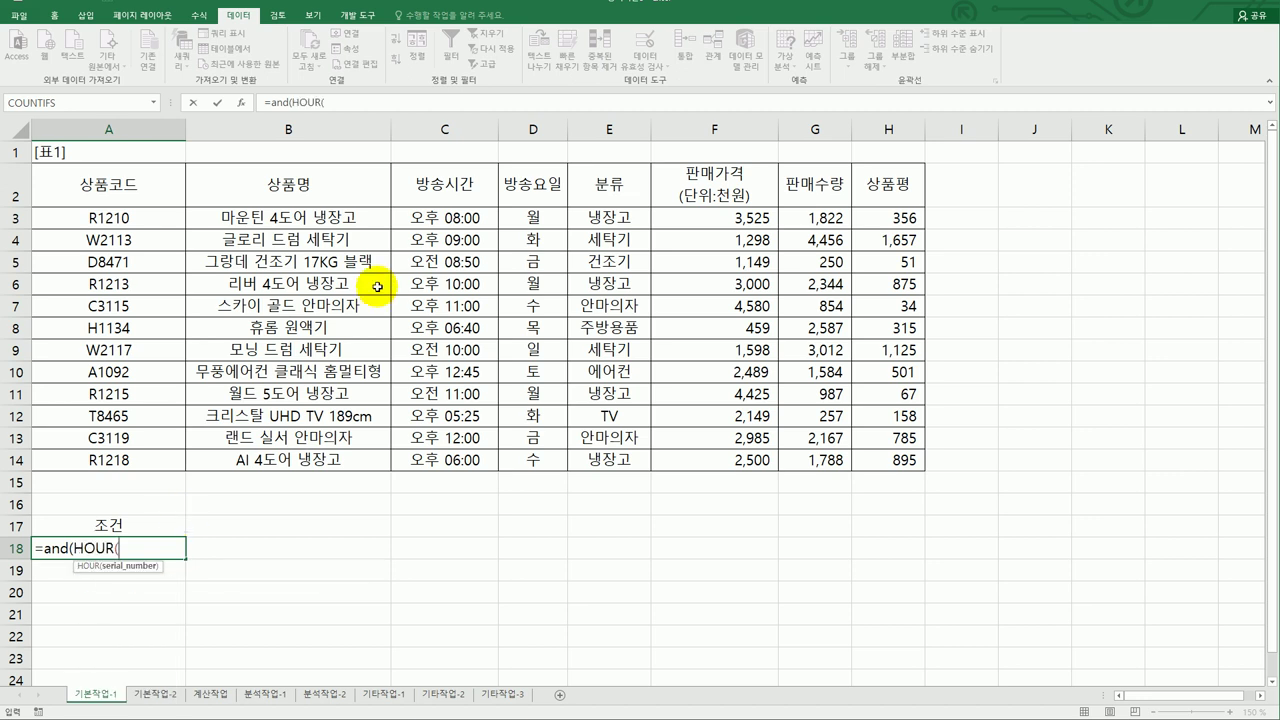
click(428, 222)
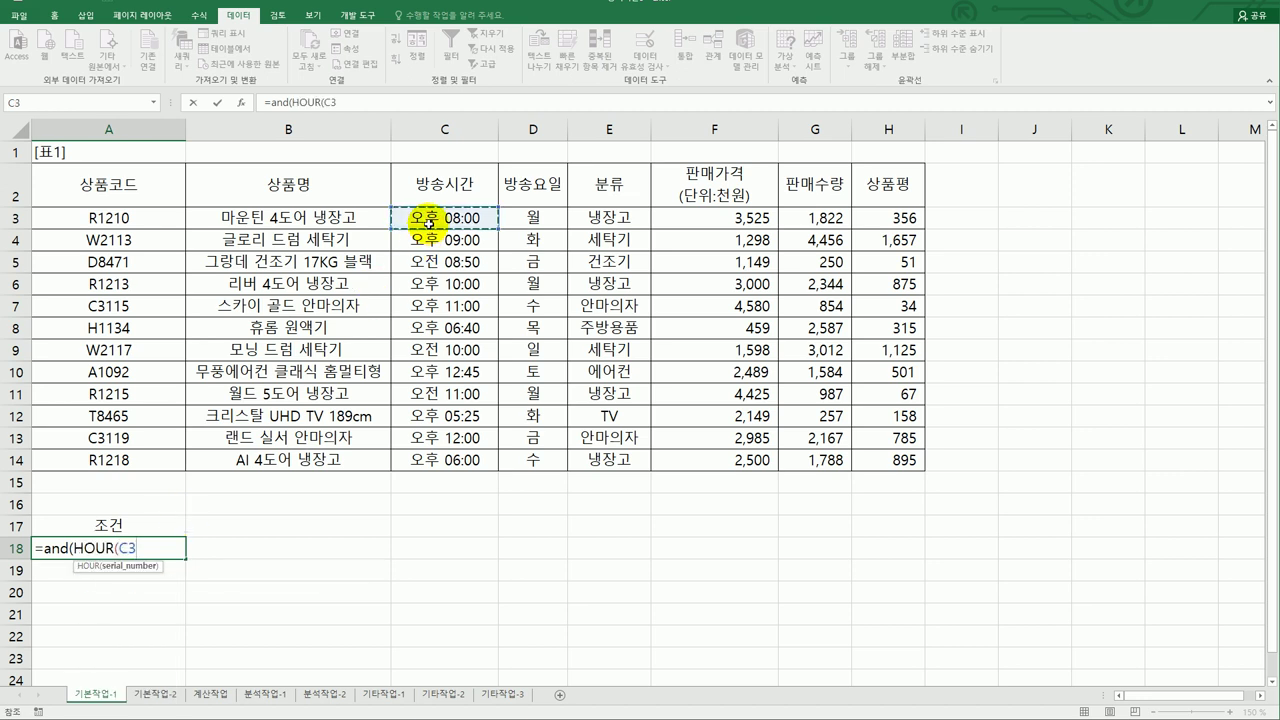
text())
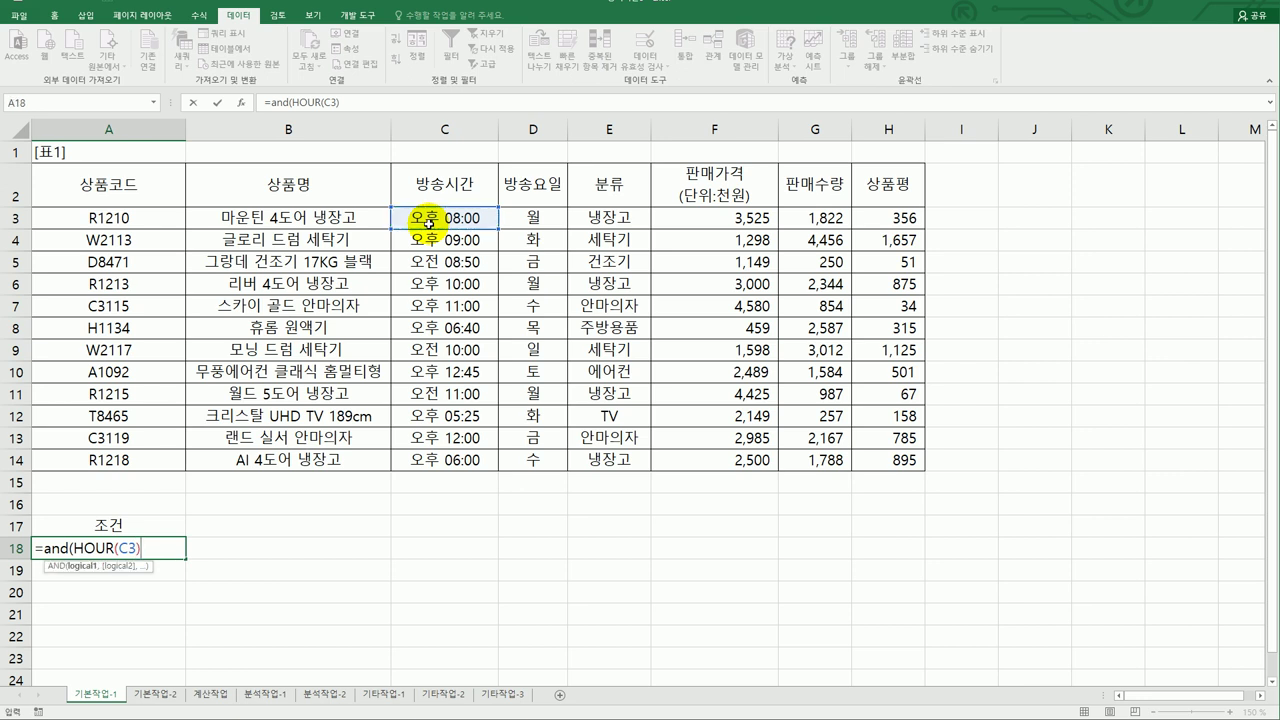
text(>=3)
key(BackSpace)
text(15,)
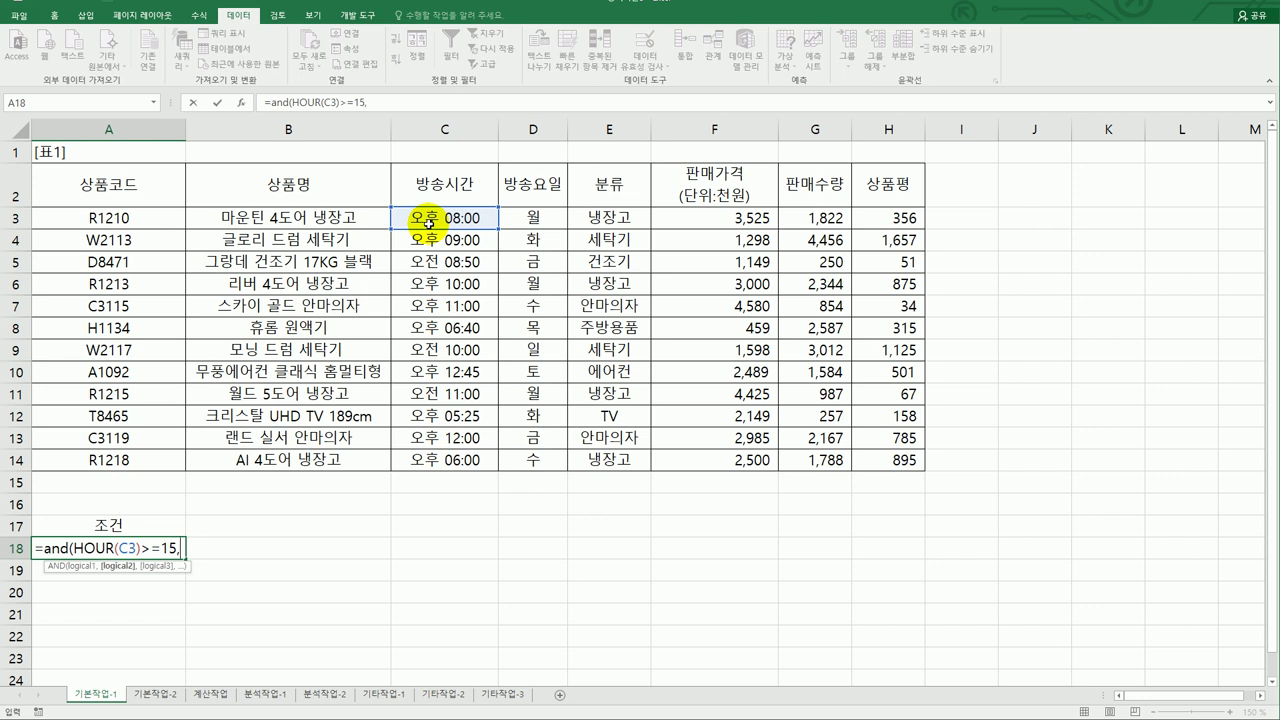
Complete the A18 formula with the second condition H3>=AVERAGE($H$3:$H$14), using an absolute range.
click(912, 220)
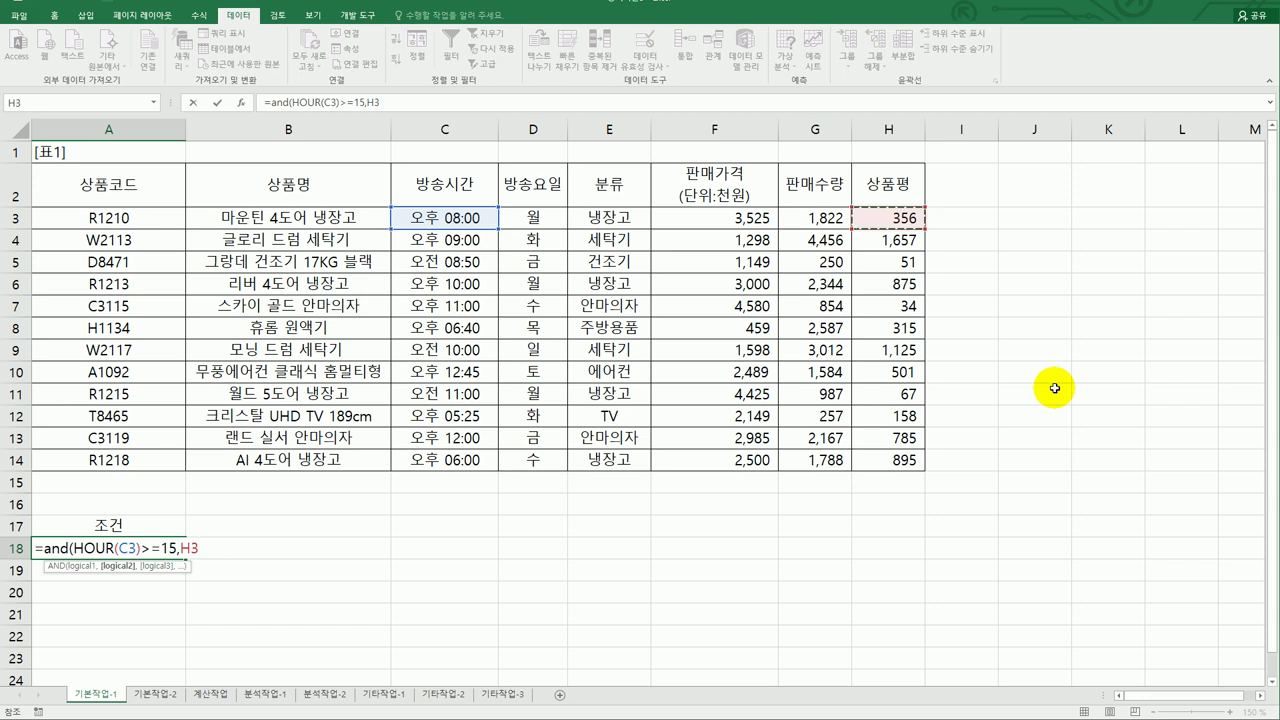
text(>=av)
key(Down)
key(Tab)
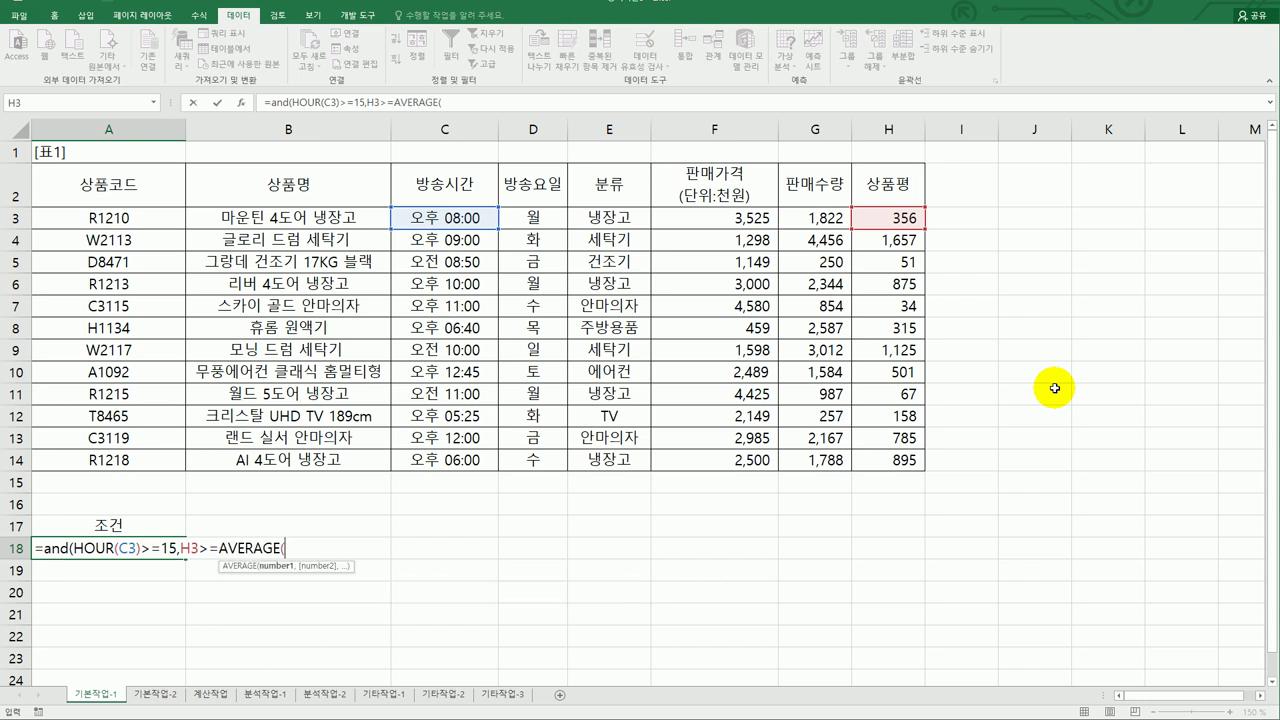
drag(900, 218, 904, 458)
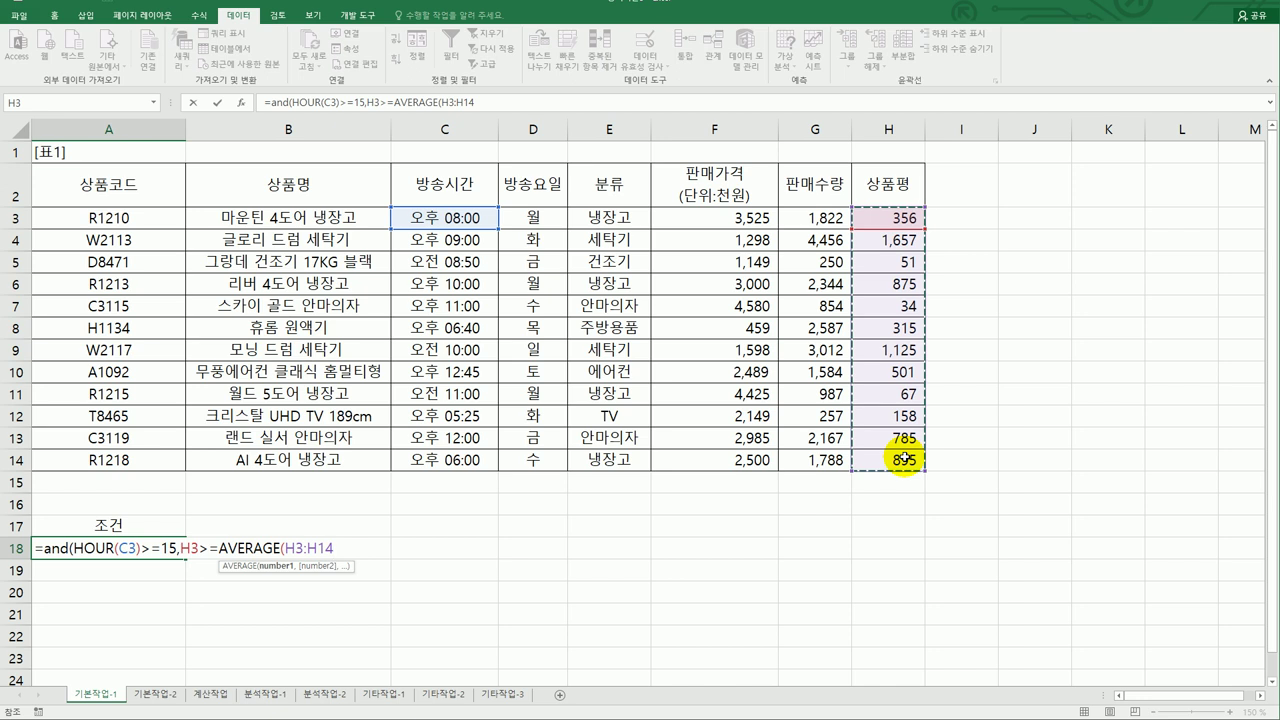
key(F4)
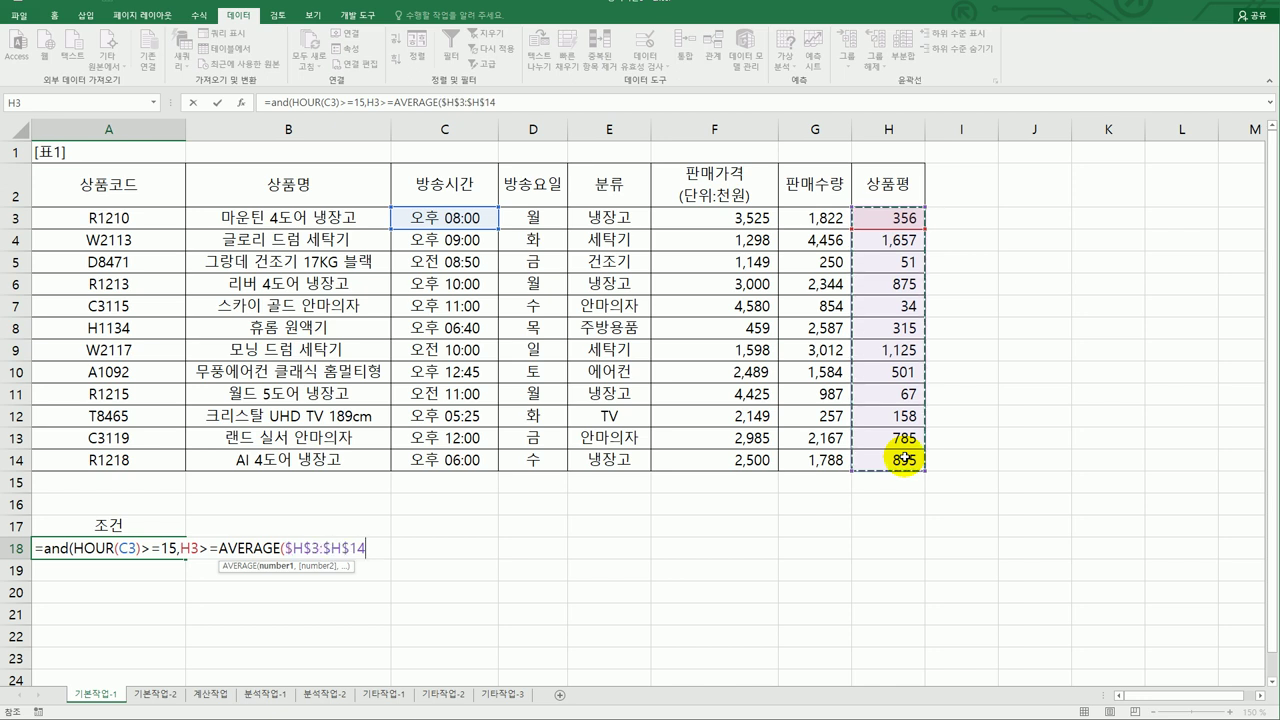
text())
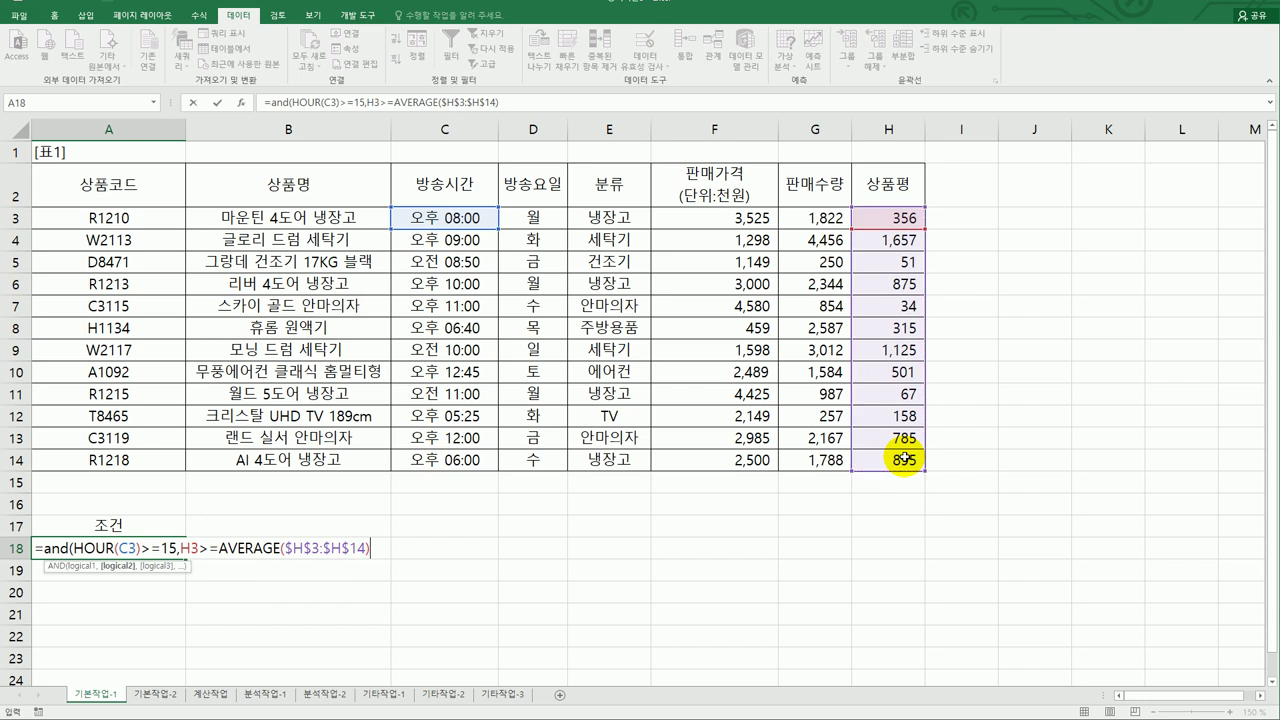
text())
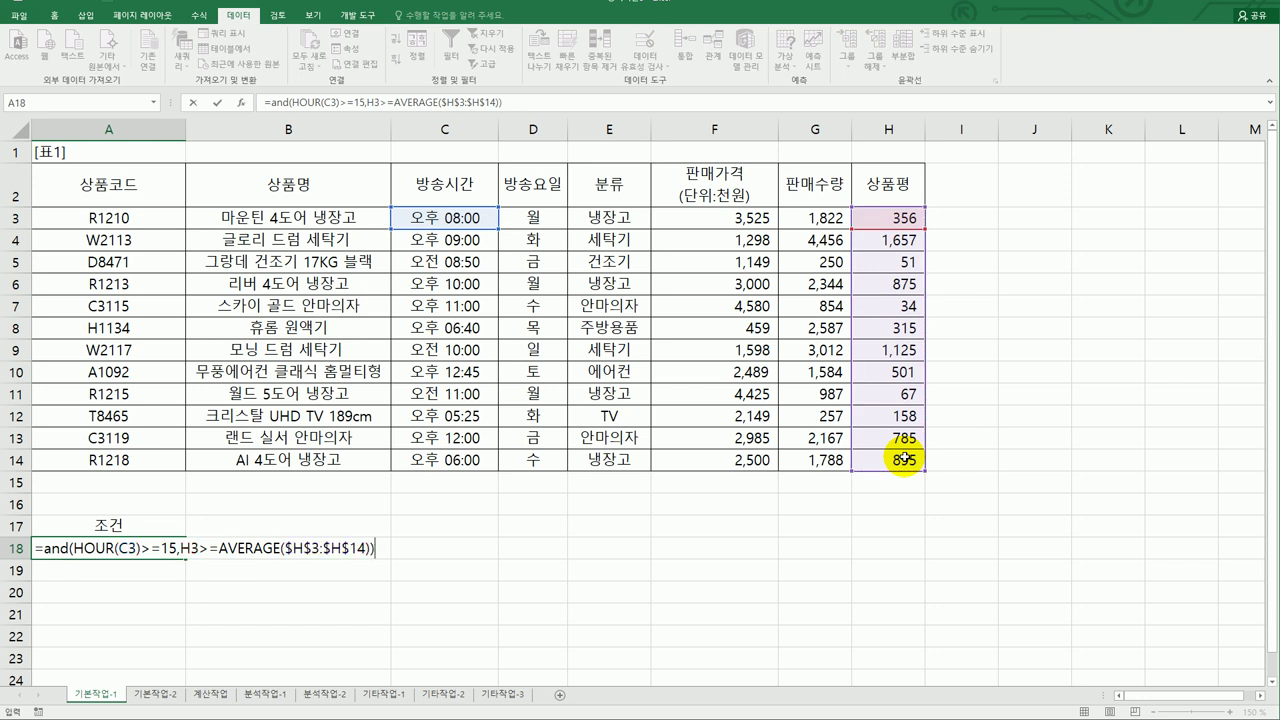
key(Return)
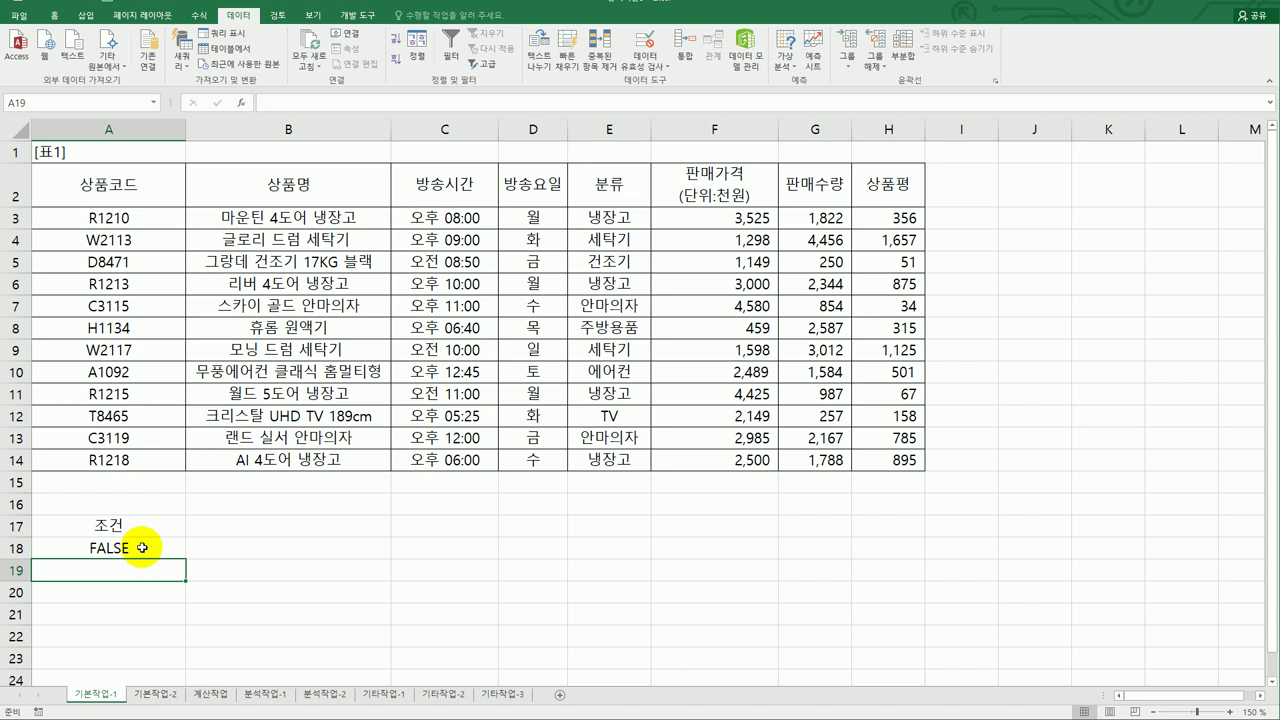
click(142, 547)
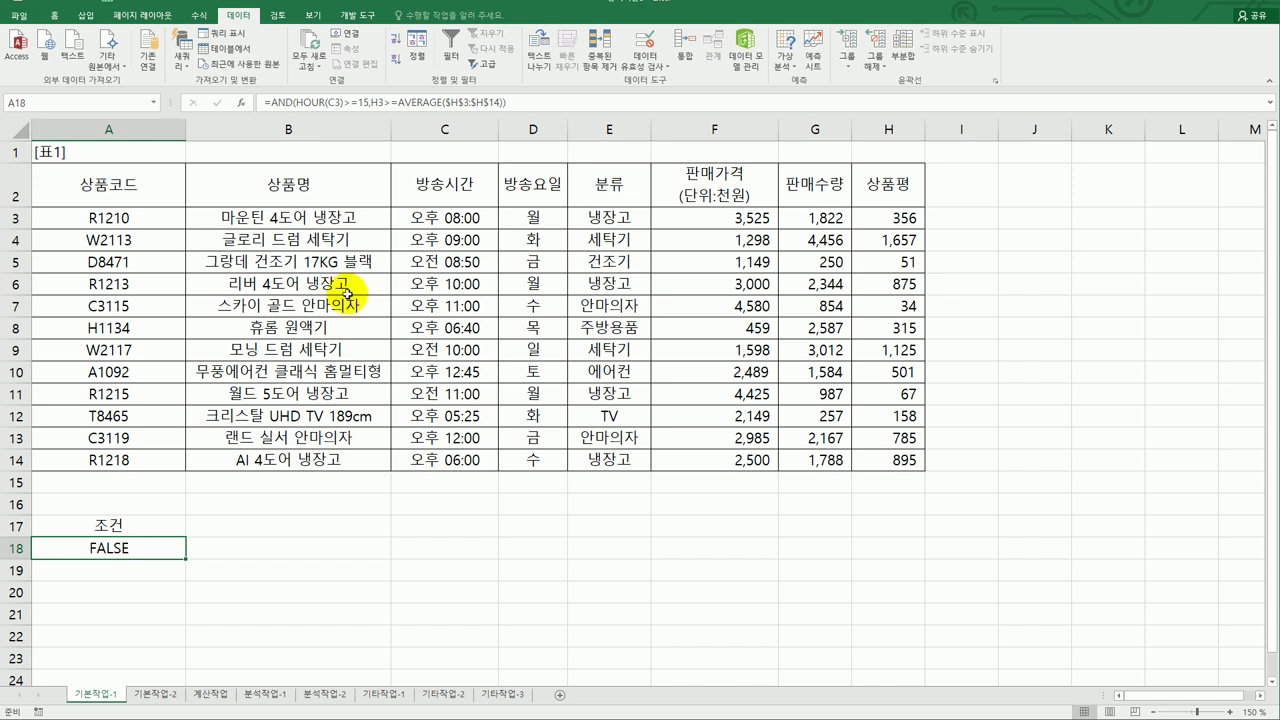
Copy the headers 상품명, 방송시간, 판매가격(단위:천원) and 상품평 into the row starting at A20.
click(333, 194)
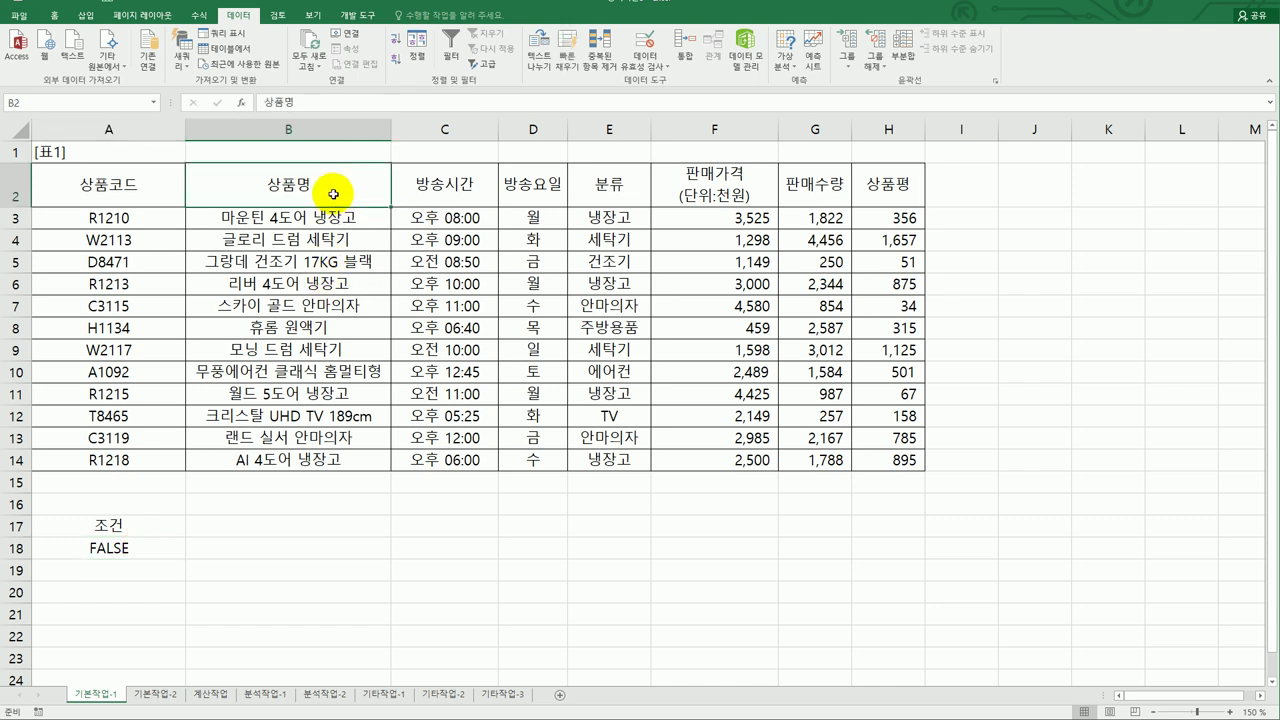
ctrl+click(453, 197)
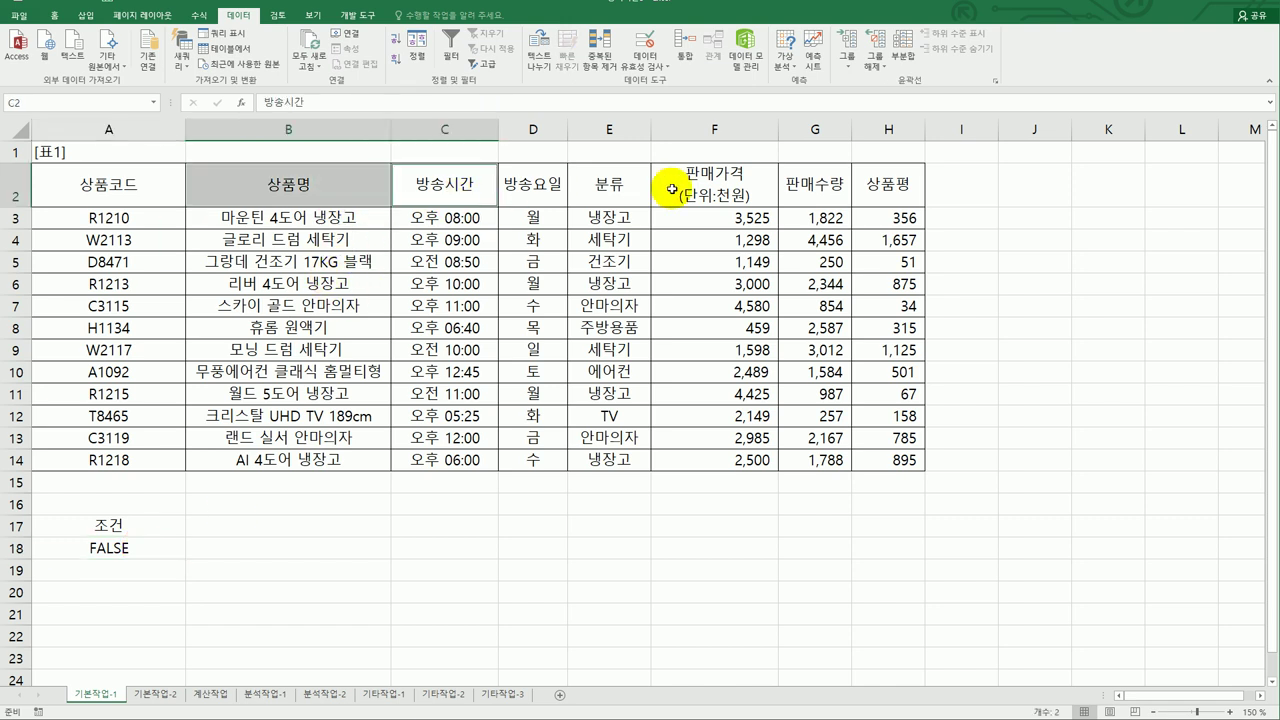
ctrl+click(706, 189)
ctrl+click(885, 192)
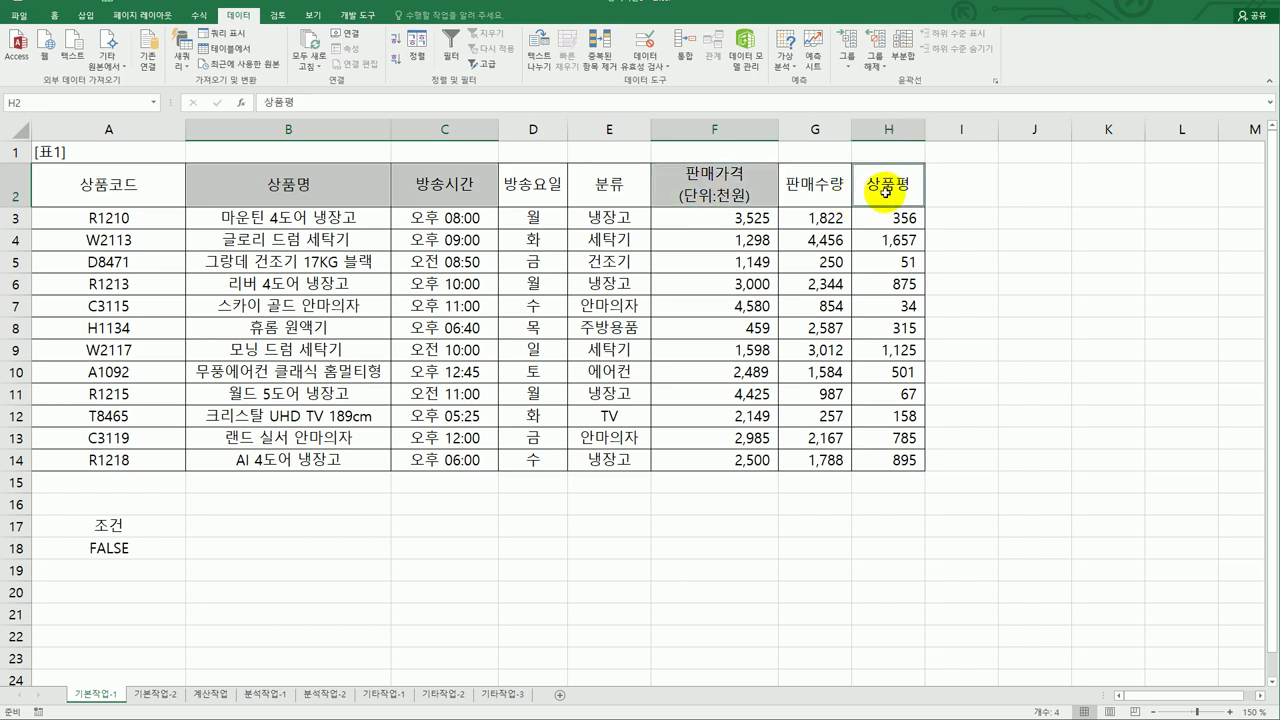
key(ctrl+c)
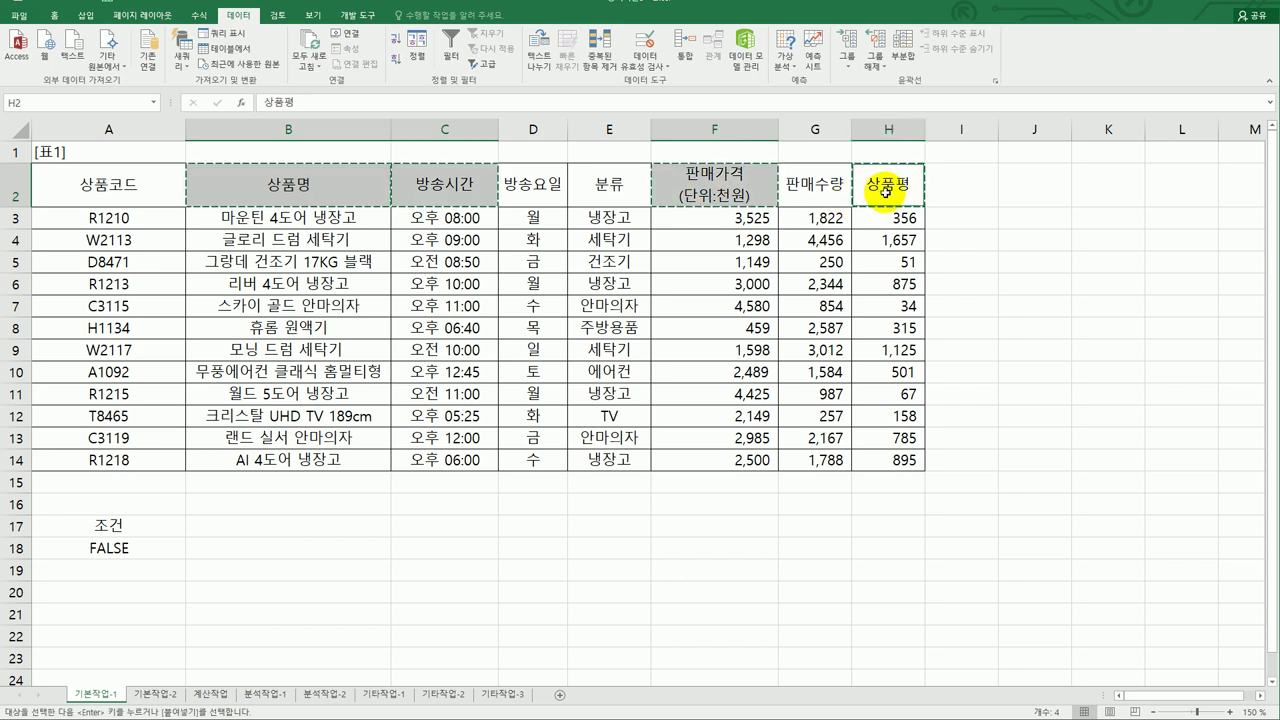
click(103, 590)
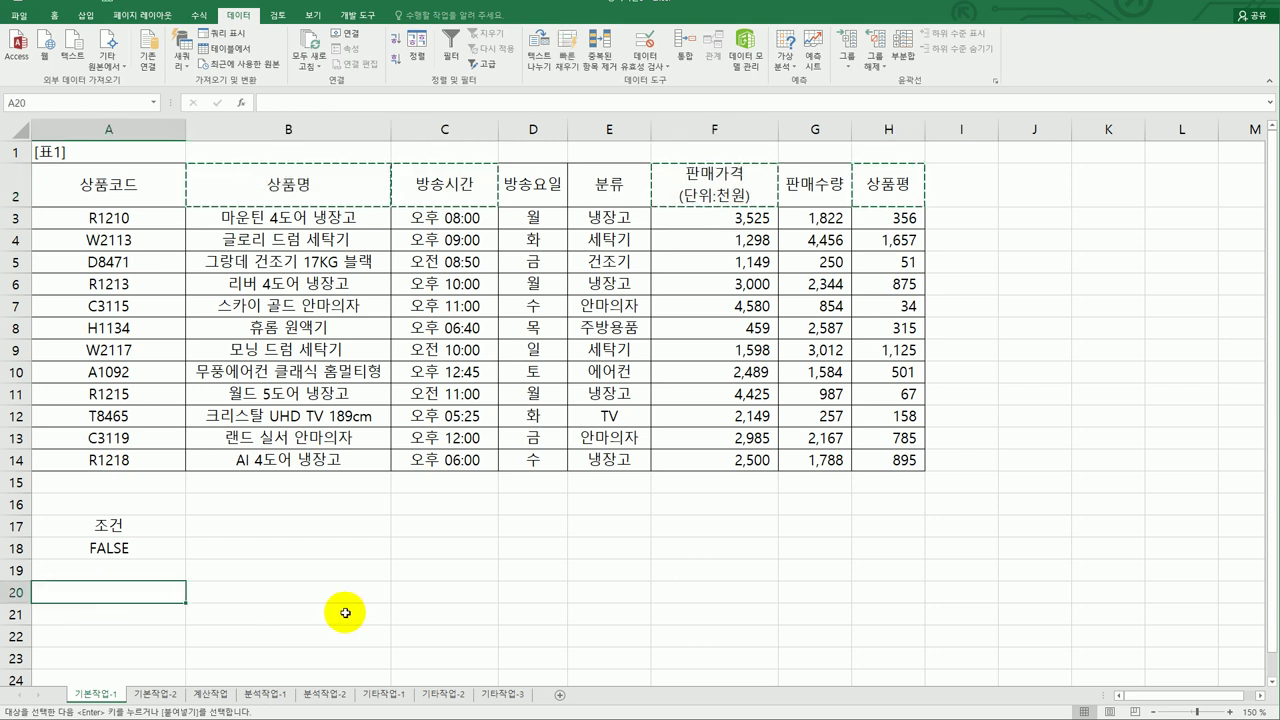
key(ctrl+v)
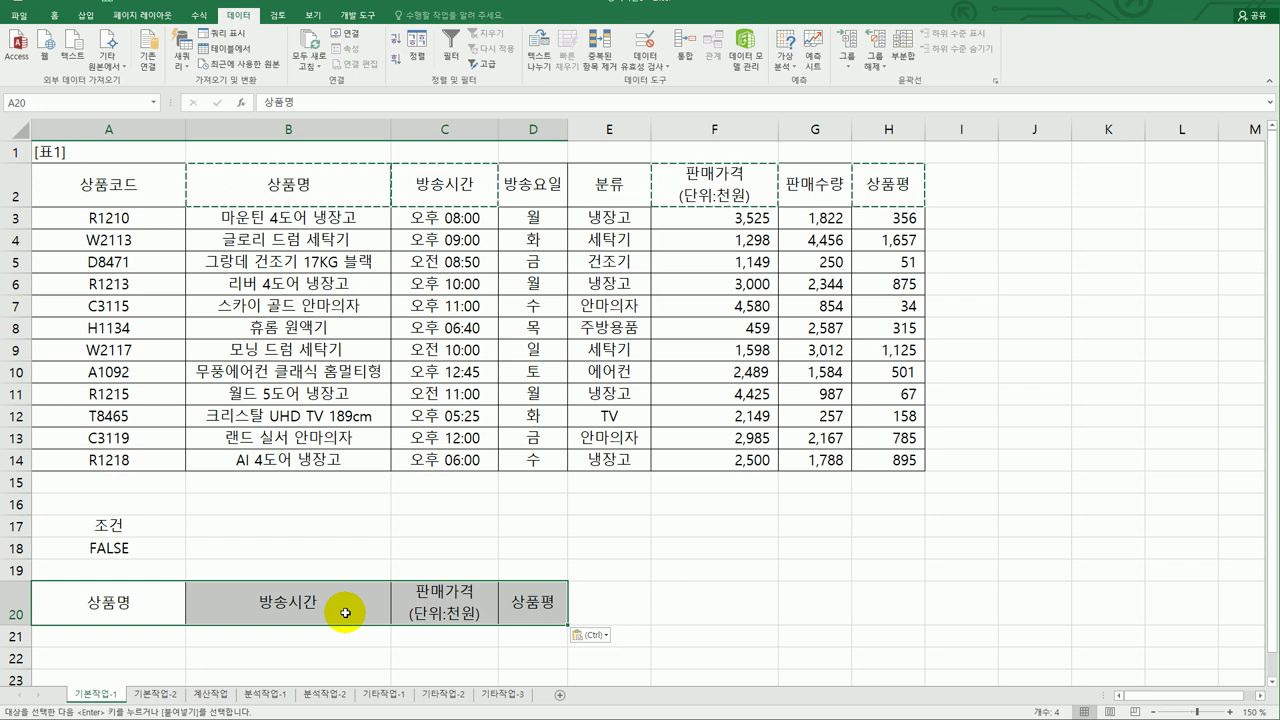
Run an Advanced Filter on A2:H14 with criteria range A17:A18, copying the results to another location at A20:D20.
click(340, 189)
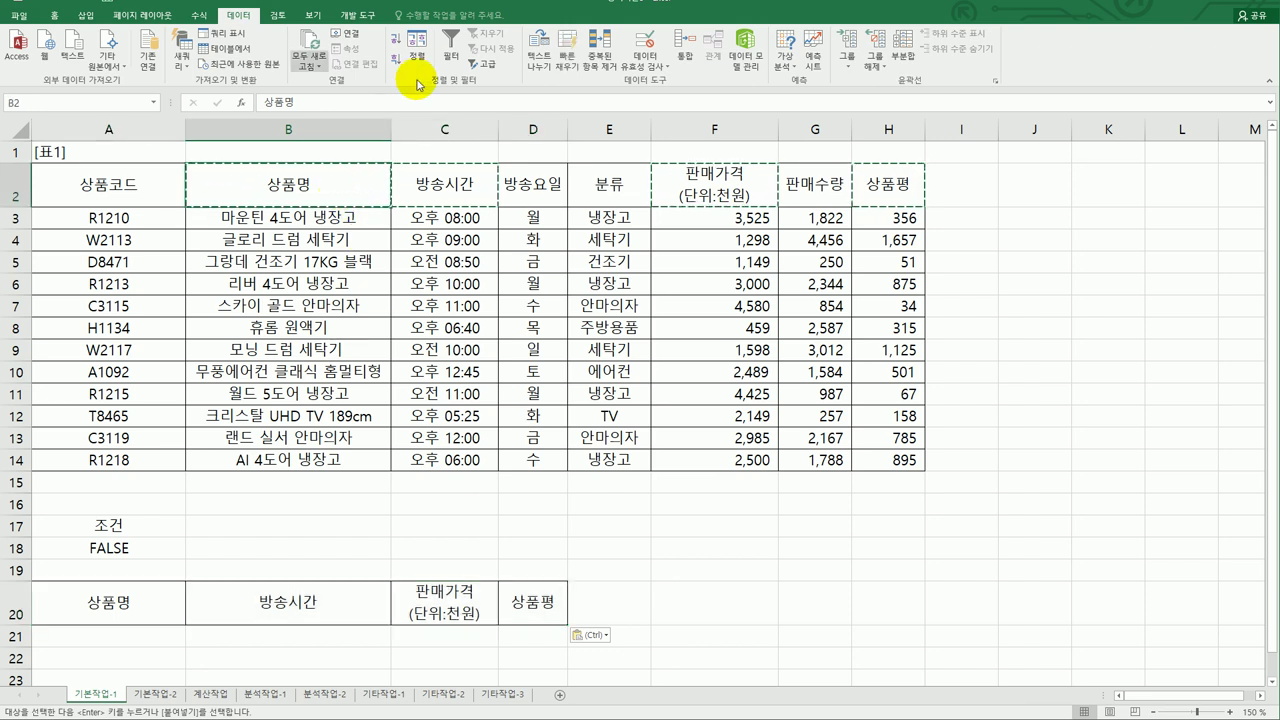
click(484, 63)
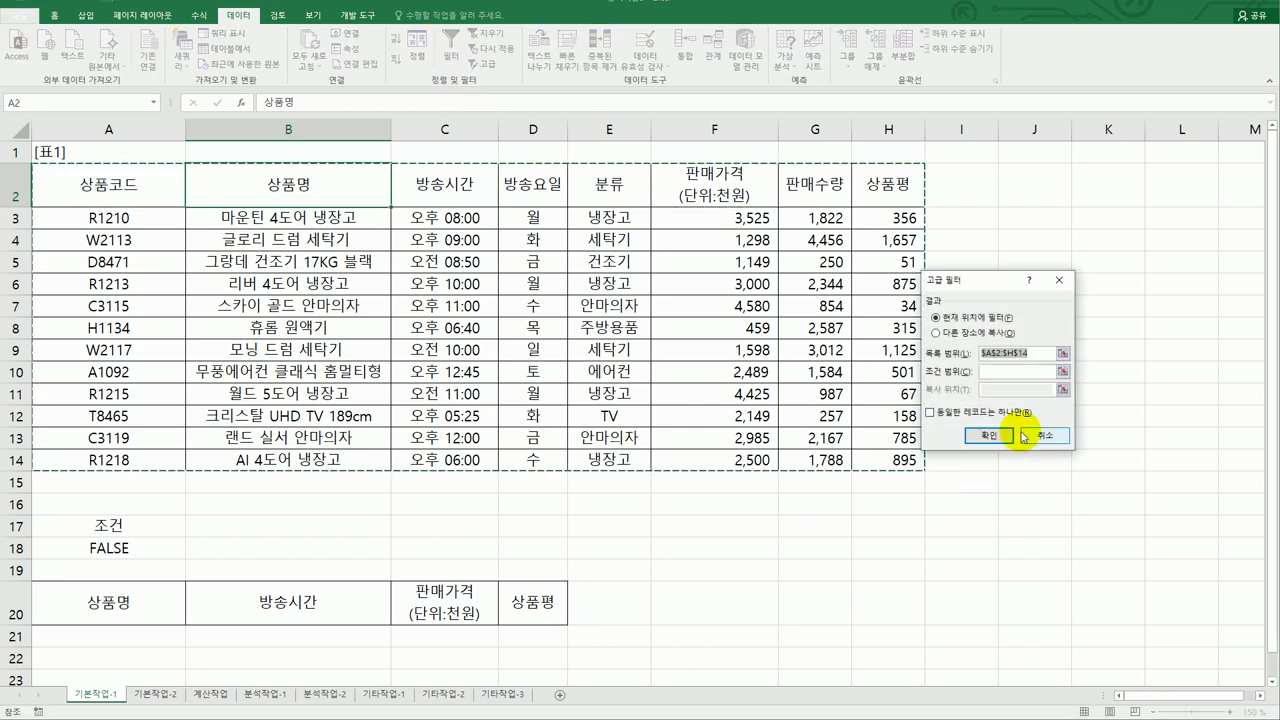
click(1004, 380)
drag(143, 520, 183, 550)
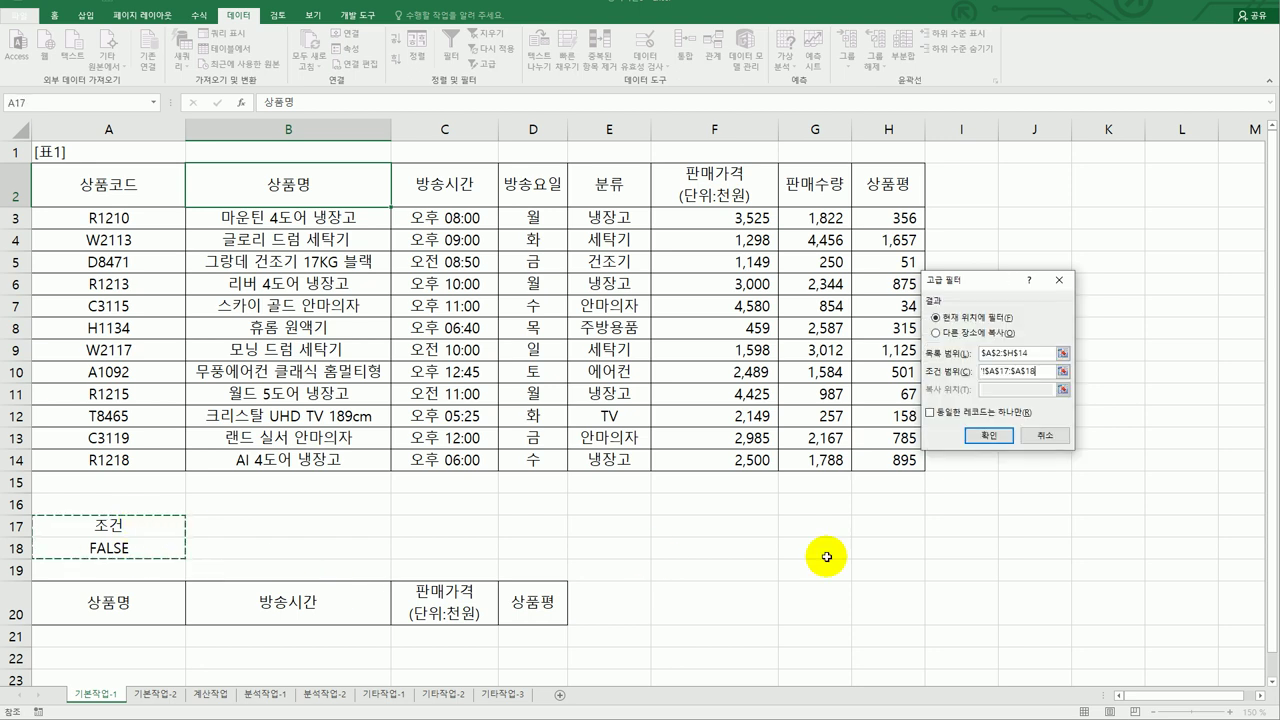
click(977, 334)
click(1000, 391)
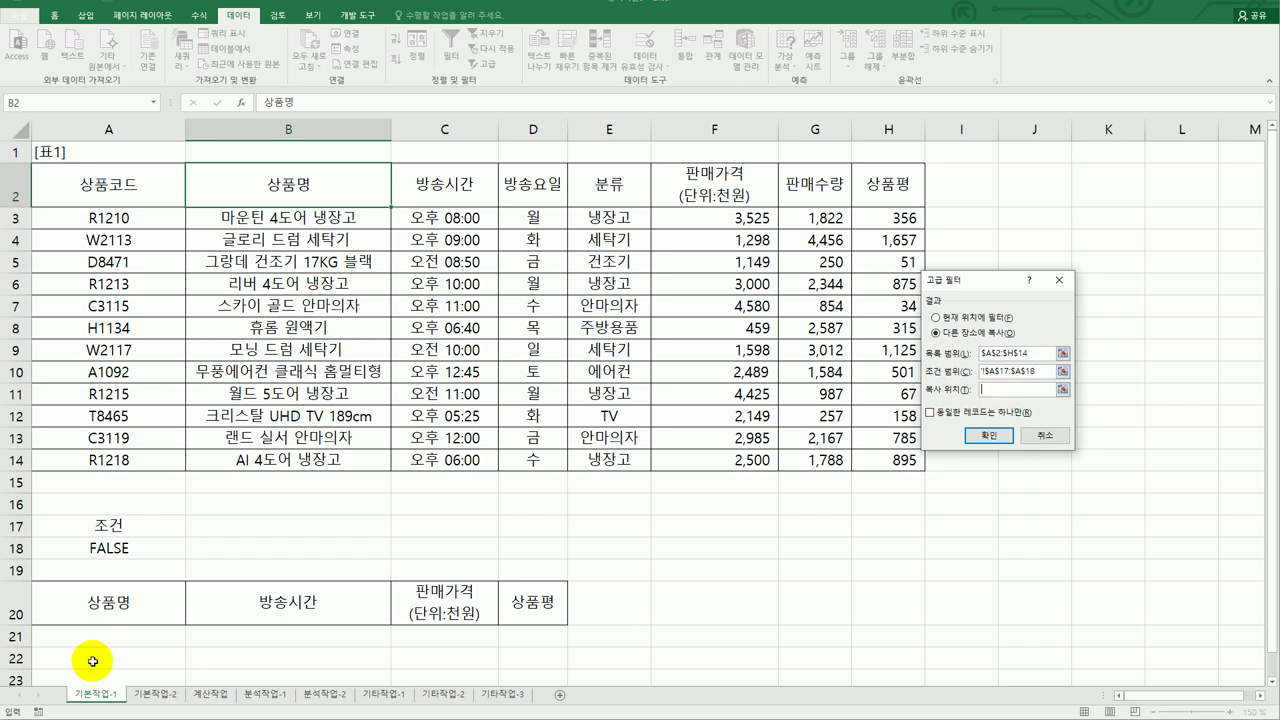
drag(90, 606, 510, 603)
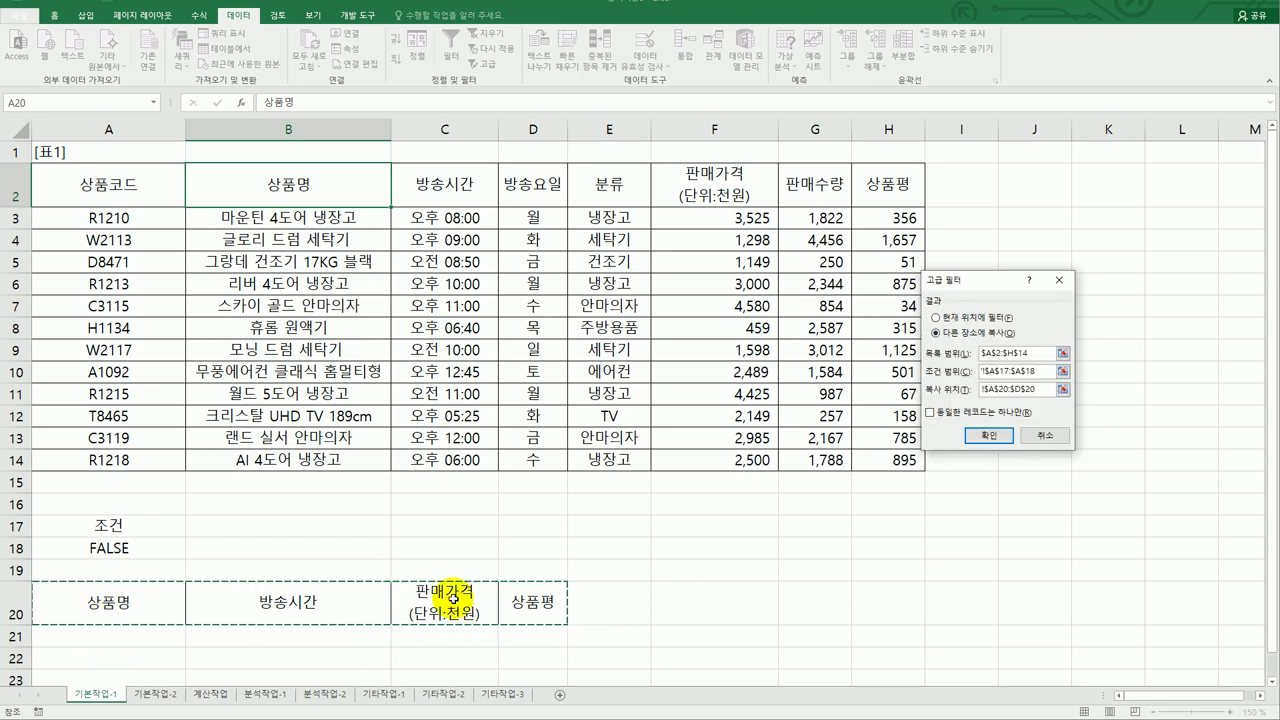
click(983, 435)
scroll(820, 517, down, 2)
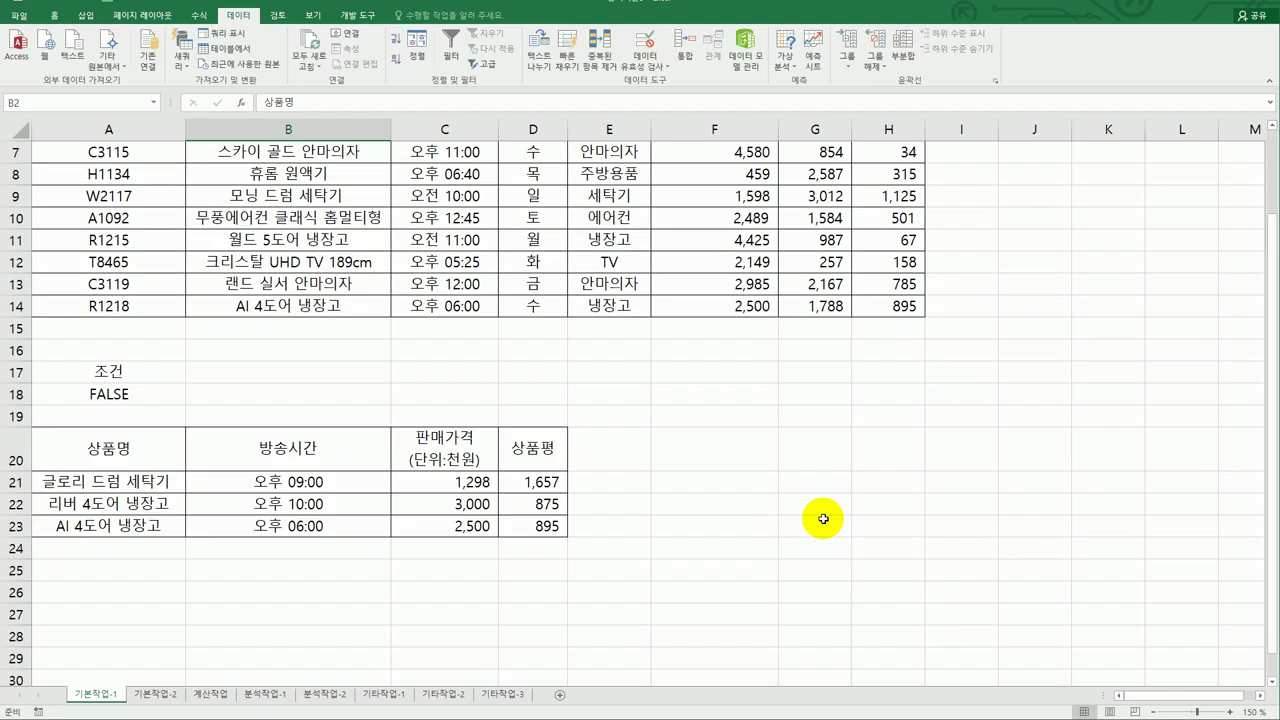
scroll(400, 528, up, 1)
click(336, 530)
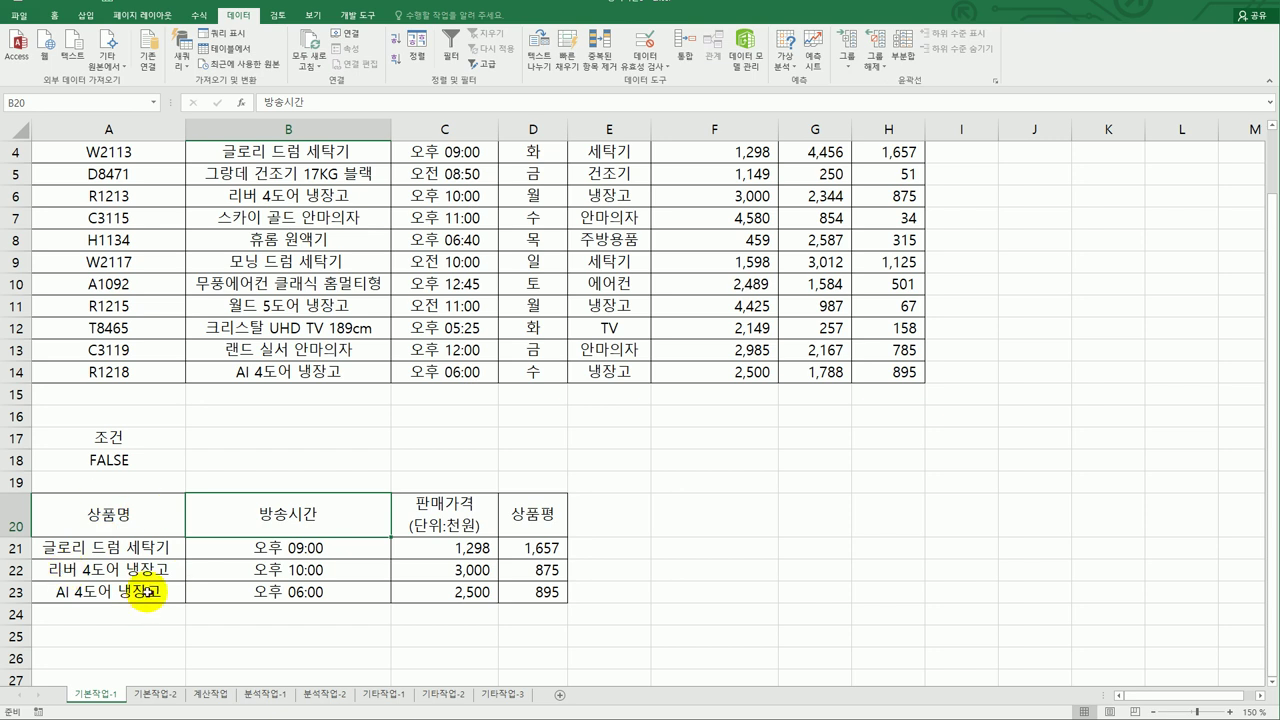
Start a new conditional formatting rule for A3:H14 that uses a formula to determine which cells to format.
key(alt+Tab)
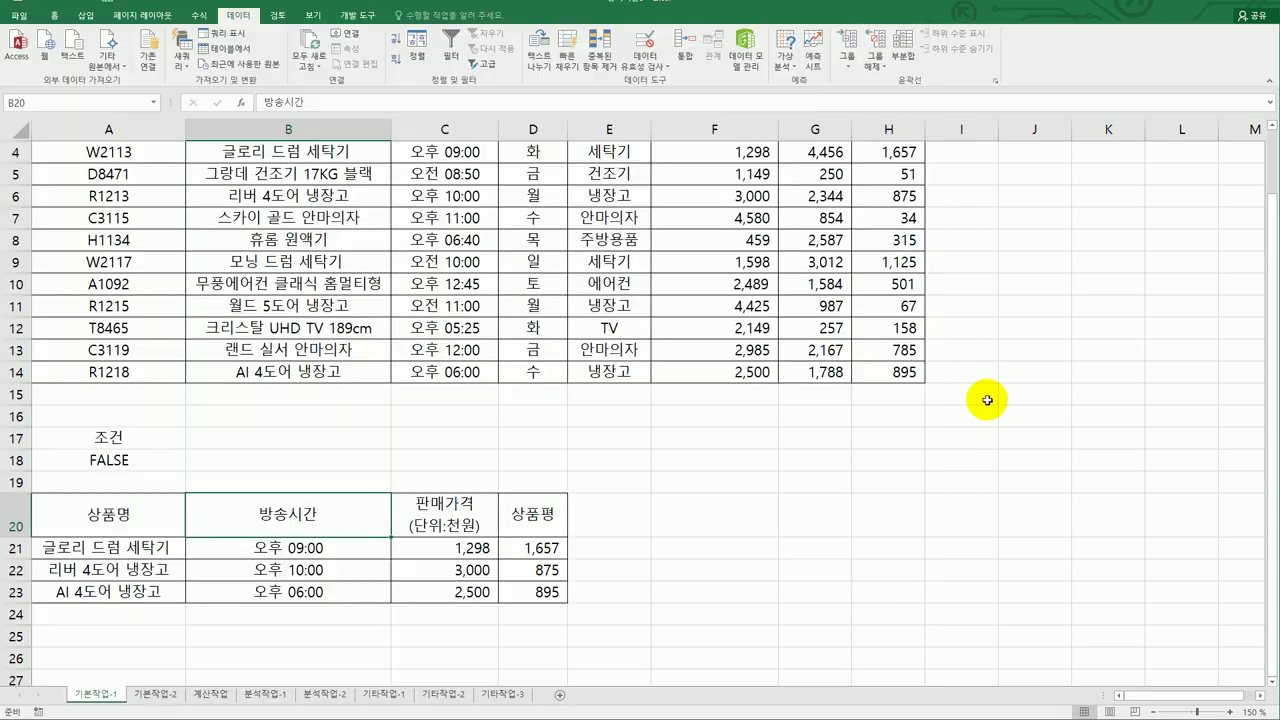
key(alt+Tab)
drag(106, 214, 866, 446)
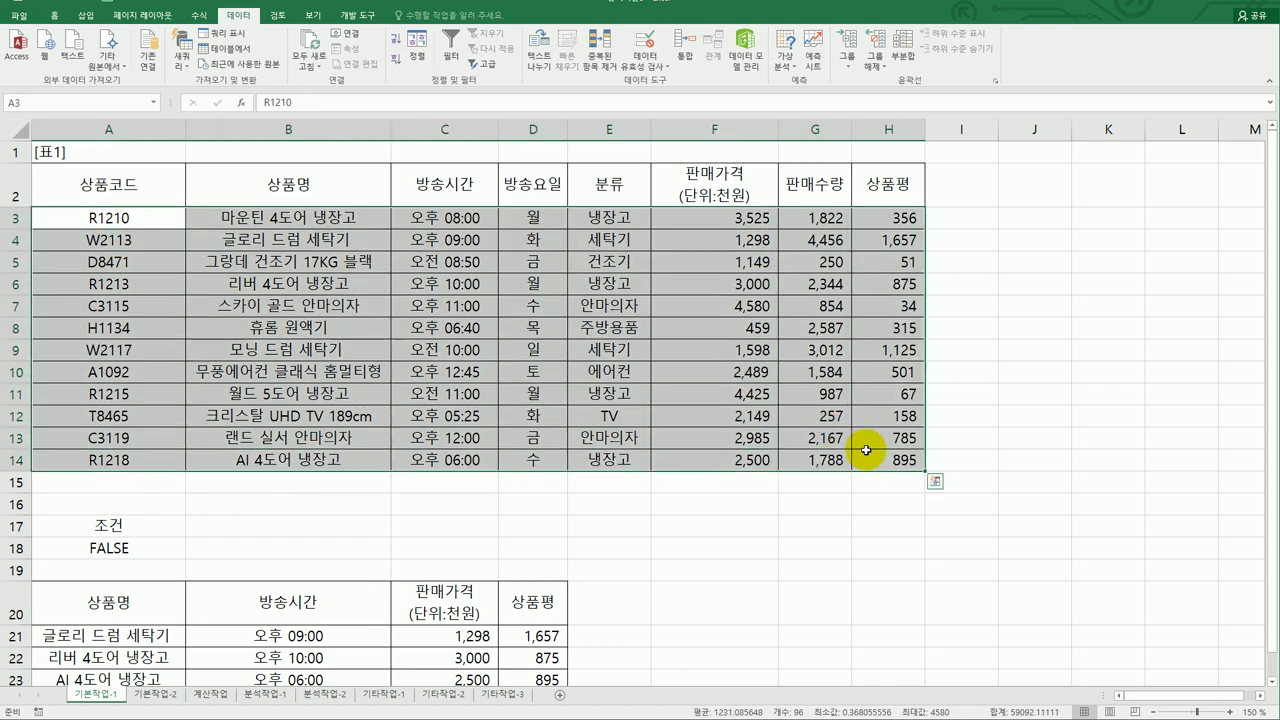
click(54, 15)
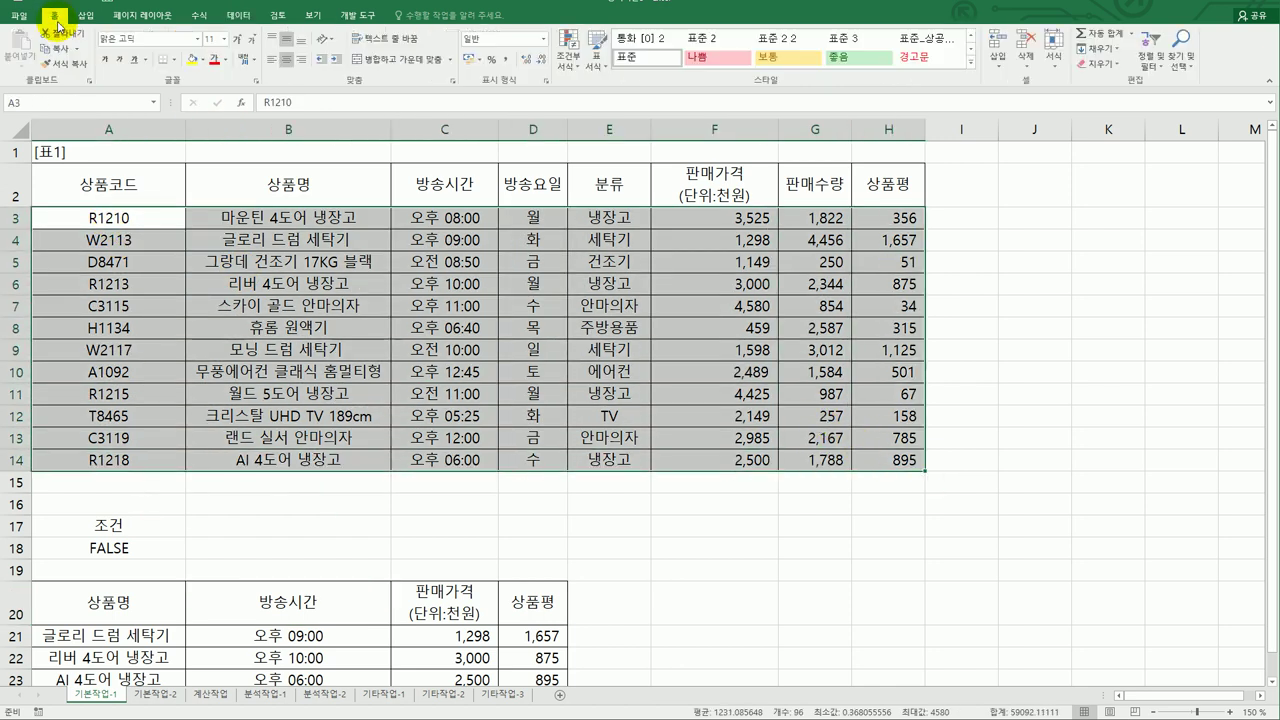
click(568, 55)
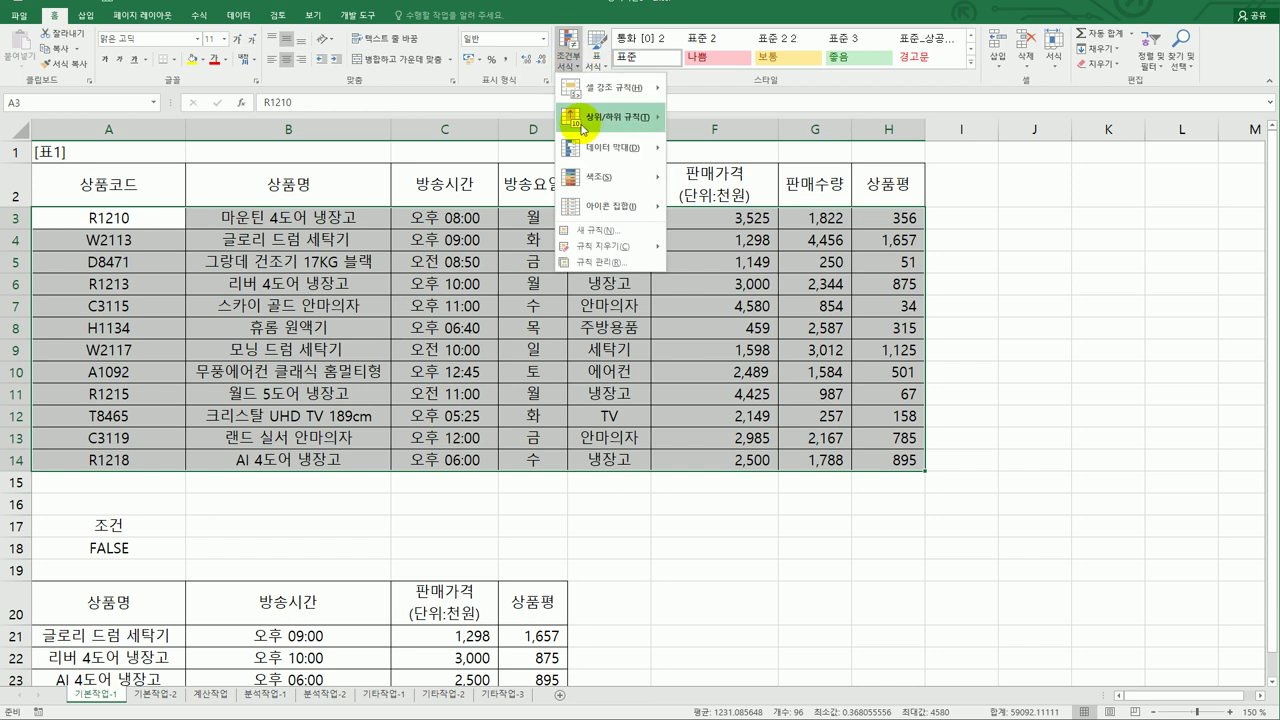
click(590, 222)
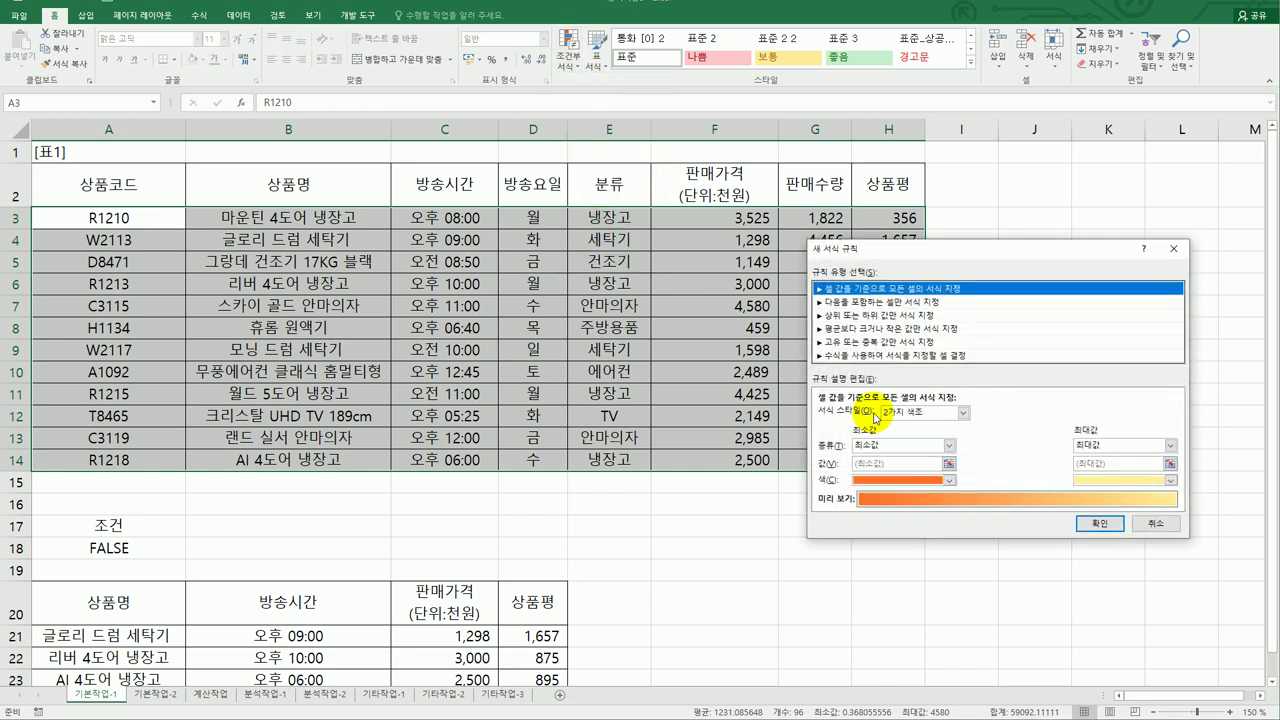
click(875, 355)
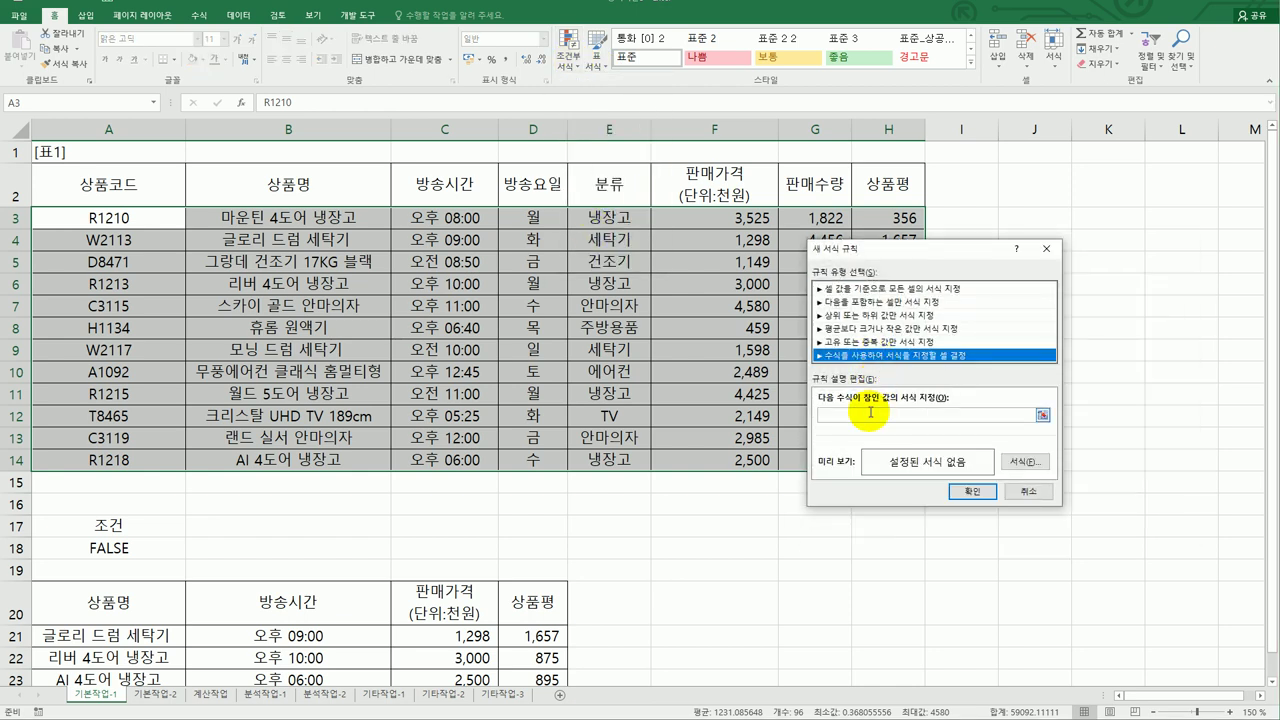
click(870, 412)
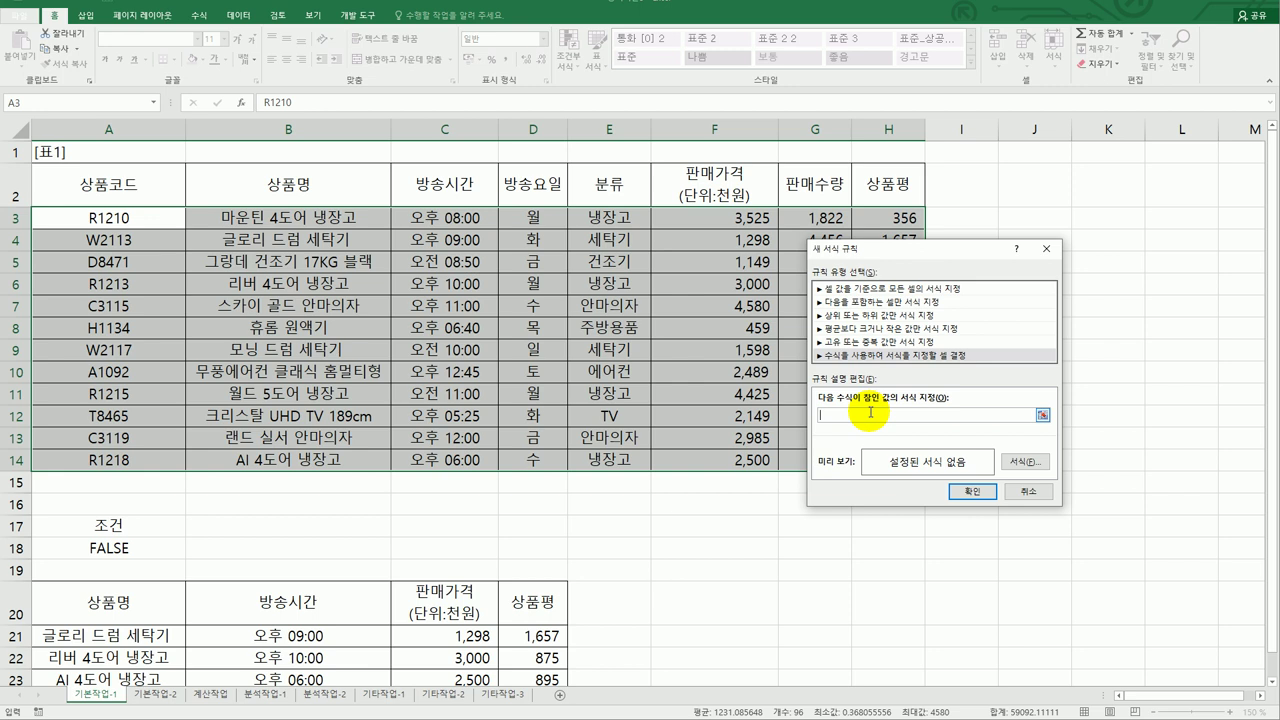
Enter the rule formula =isodd(mod(column(),2)) to target odd-numbered columns.
text(=)
text(()
text($)
text(odd)
text(mod)
text(()
text(column)
text(())
text(,2)
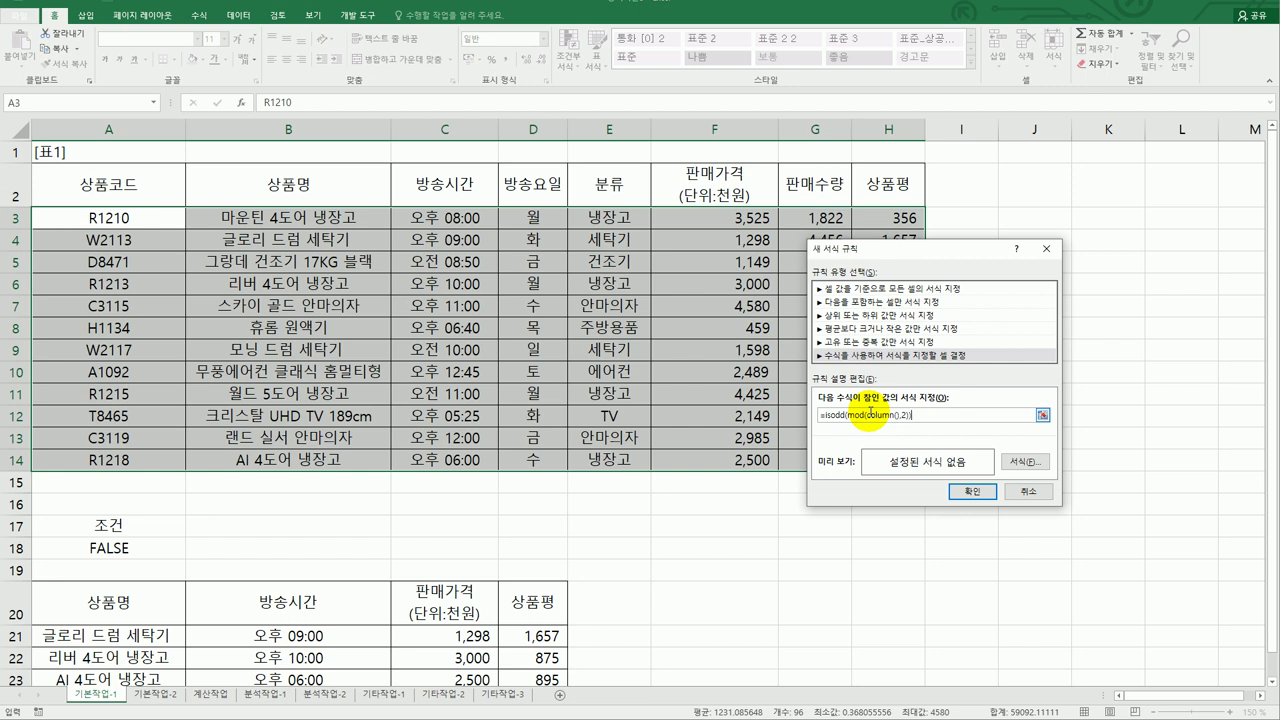
Give the conditional formatting rule a standard yellow fill and apply it to A3:H14.
click(1030, 462)
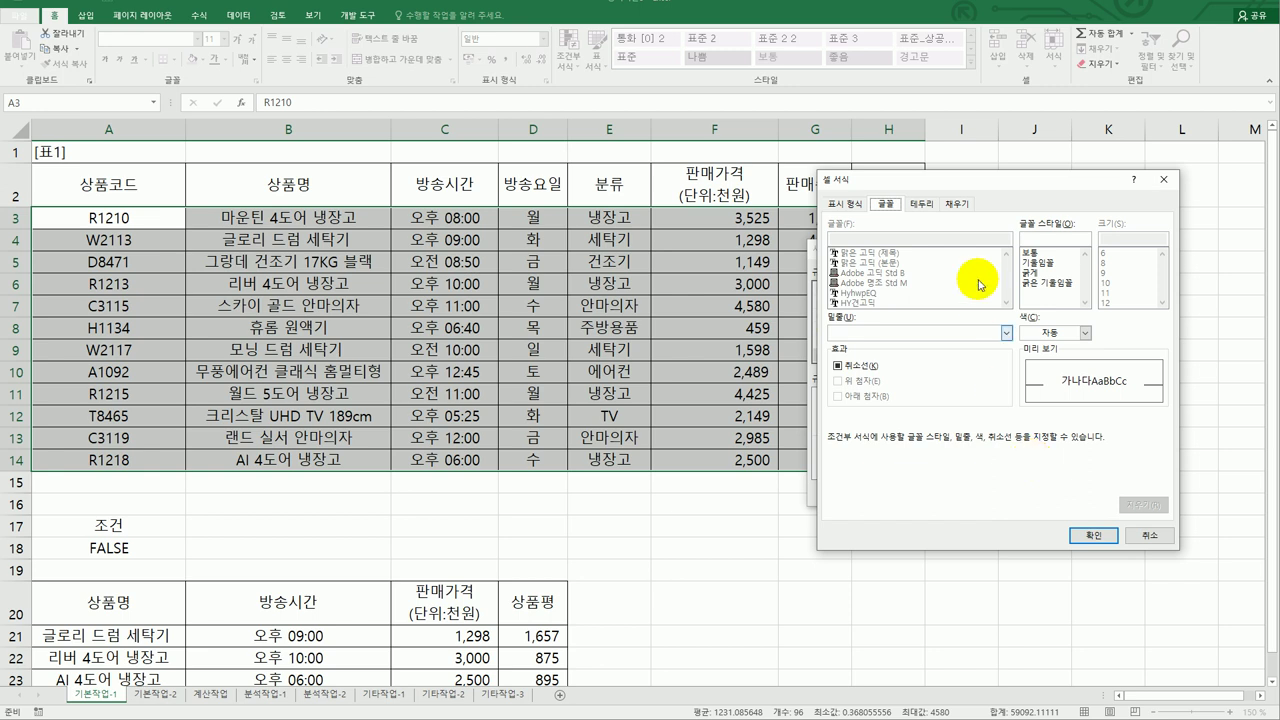
click(952, 205)
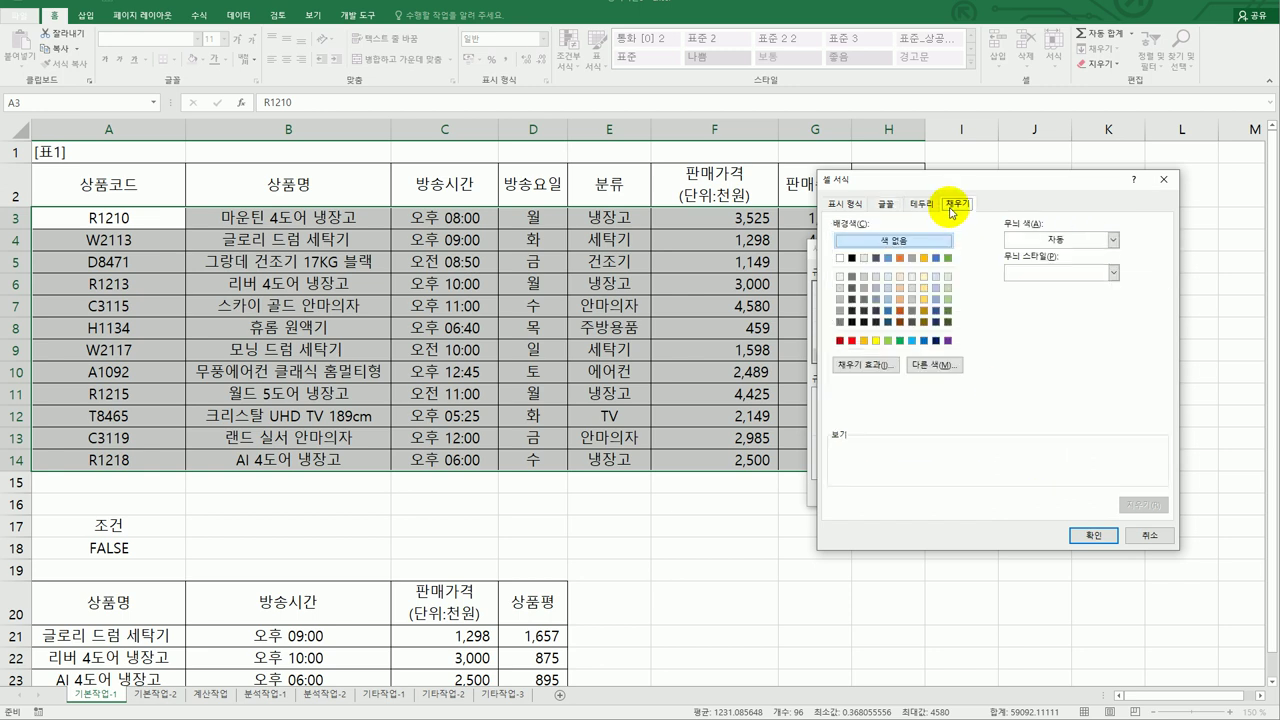
click(875, 341)
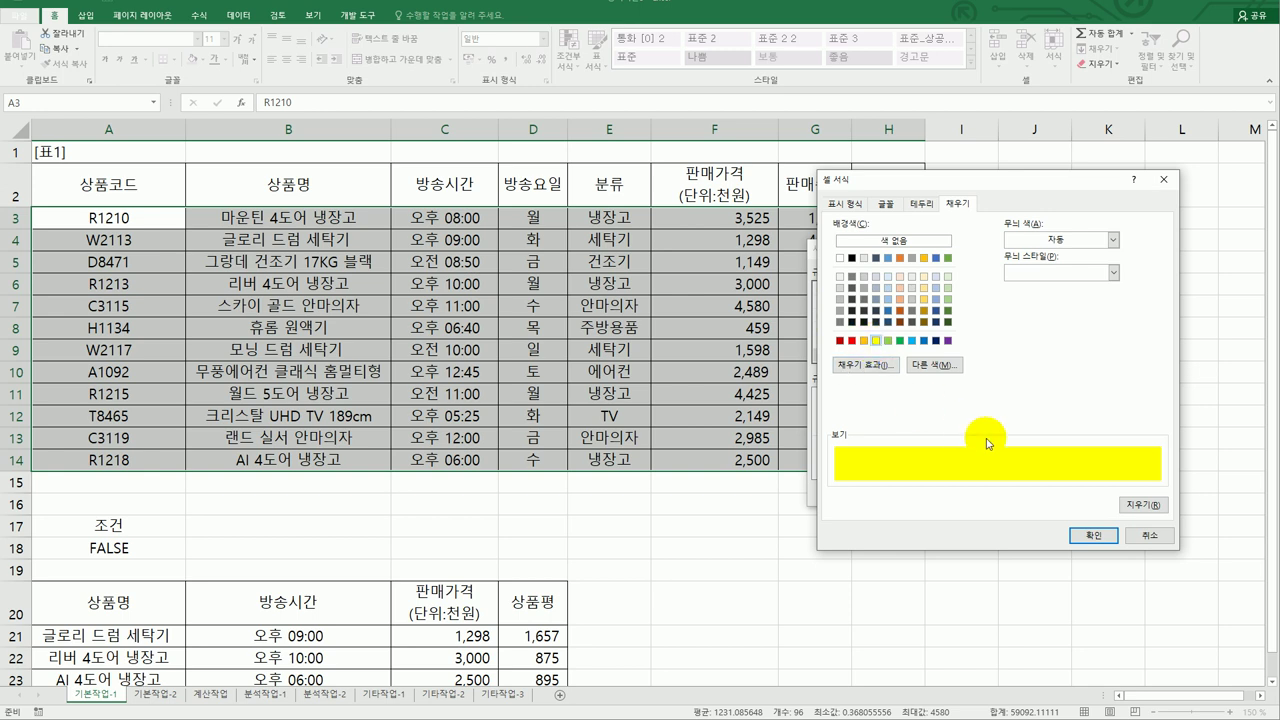
click(1093, 535)
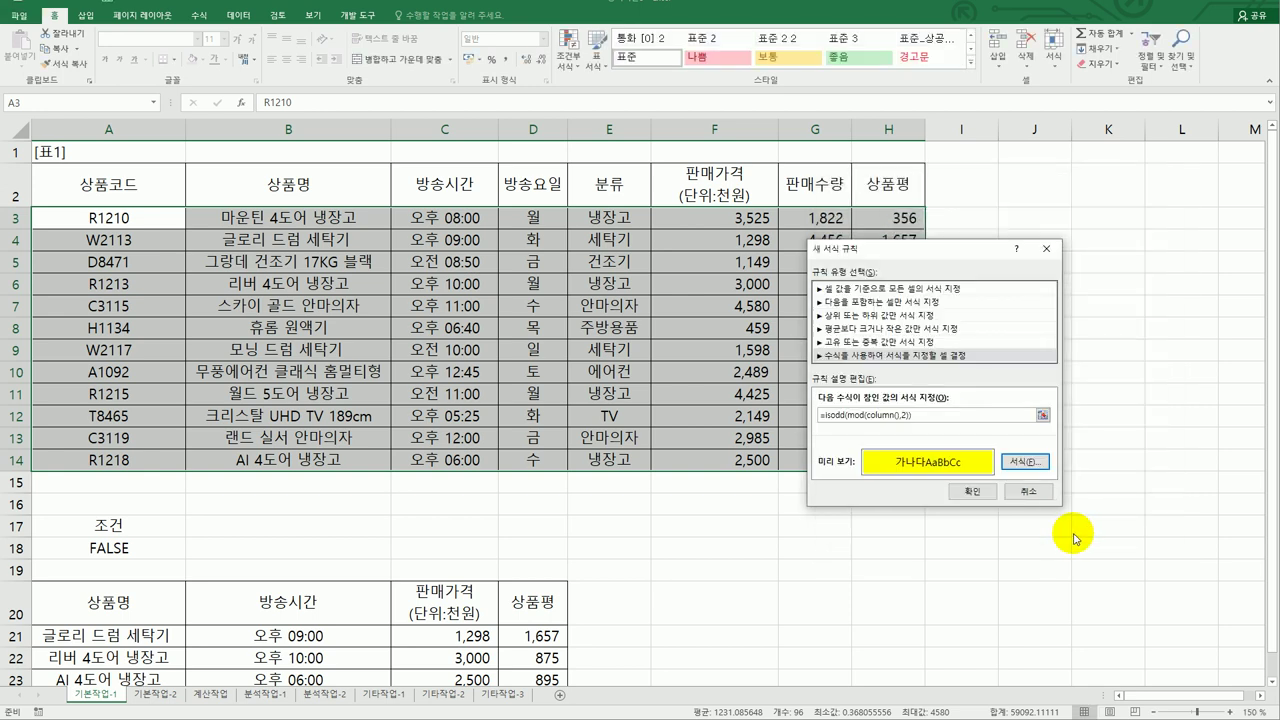
click(978, 491)
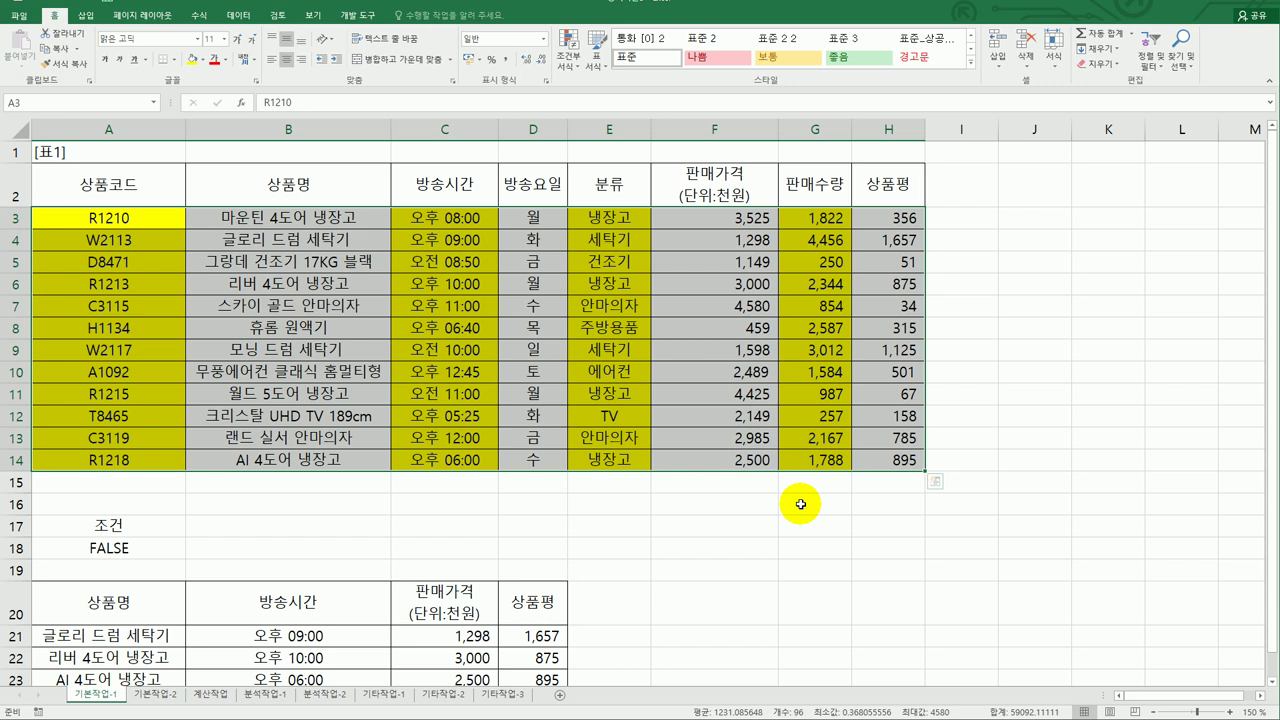
Consult the task document for the sheet protection requirements, then set H4:H15 on sheet 기본작업-2 to both locked and hidden.
key(alt+Tab)
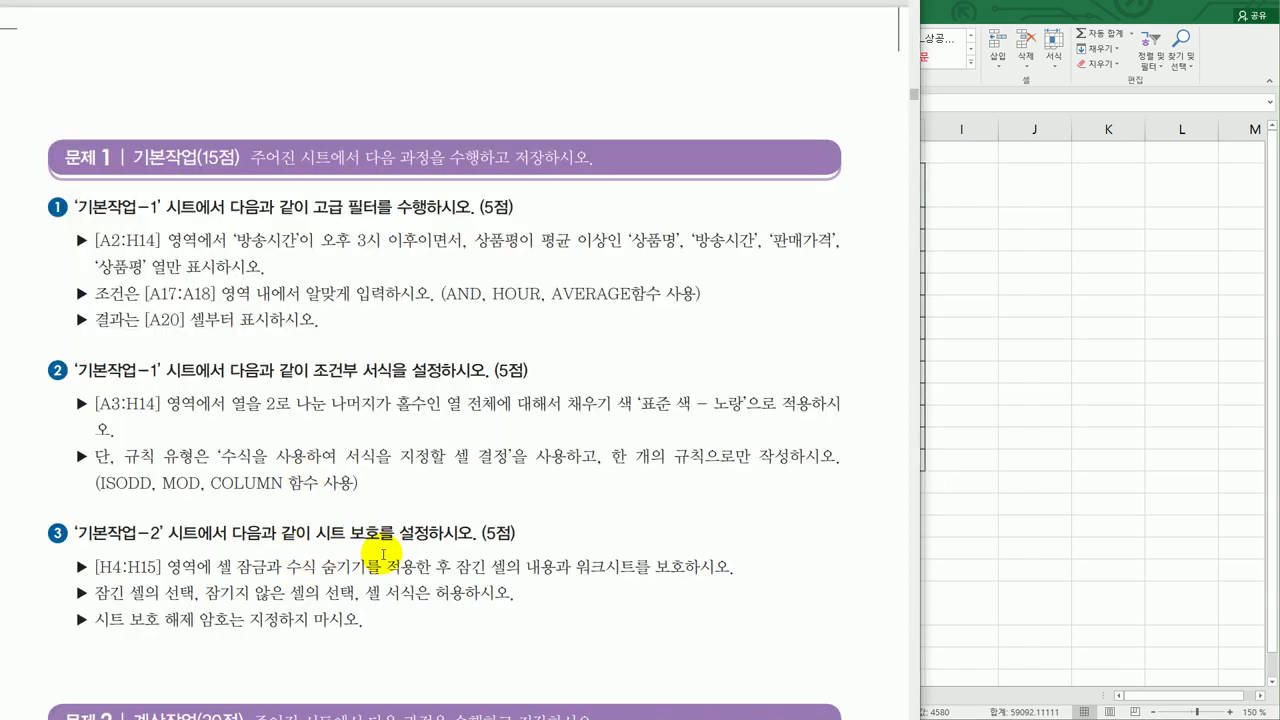
key(alt+Tab)
click(165, 698)
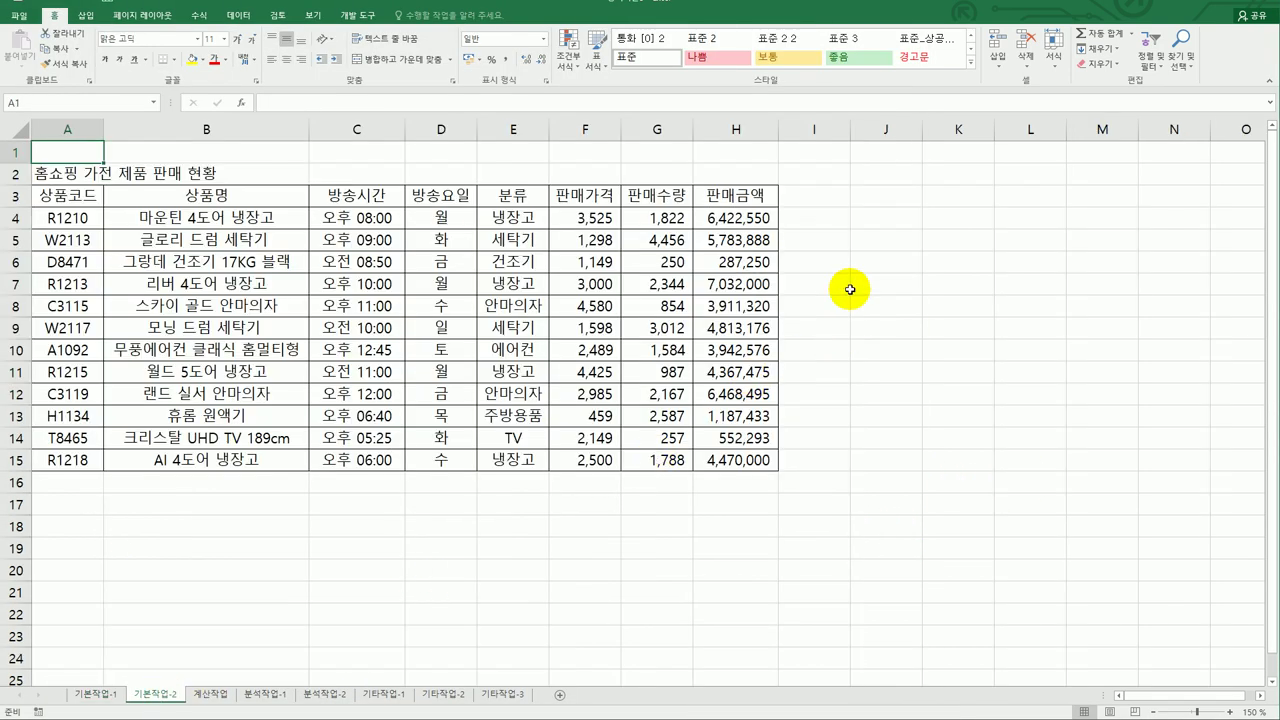
drag(755, 216, 745, 458)
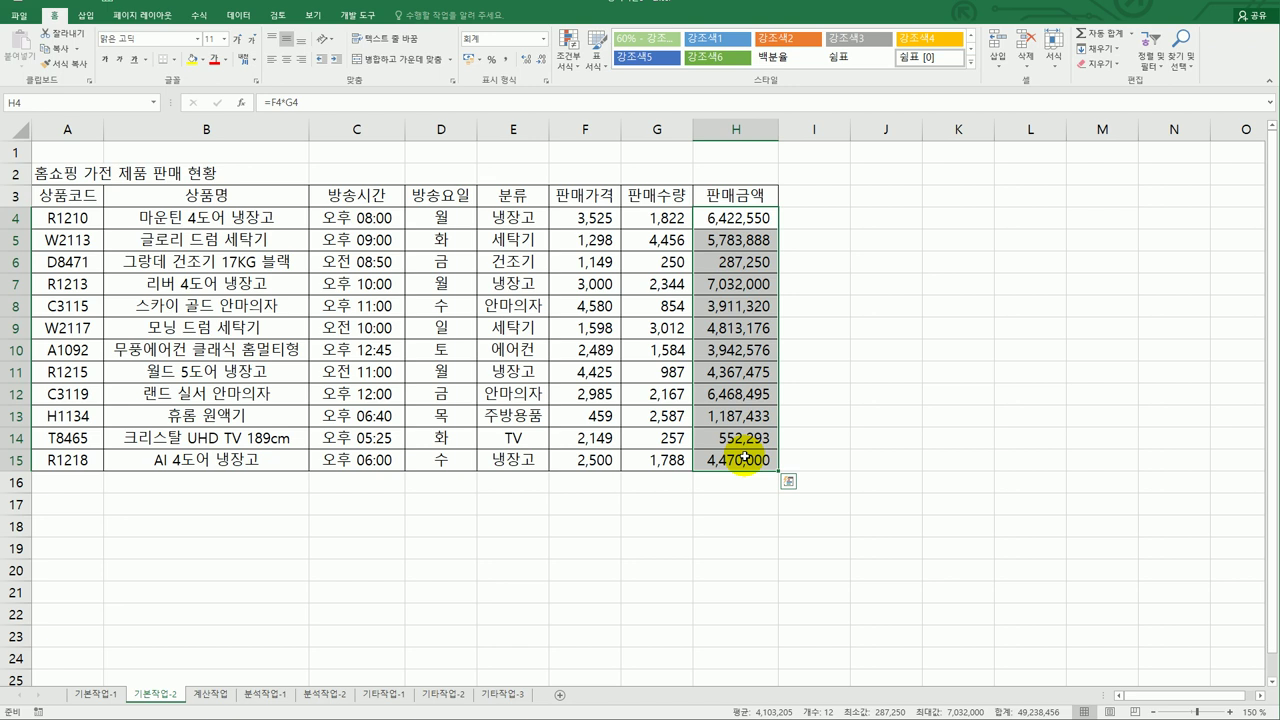
right_click(741, 247)
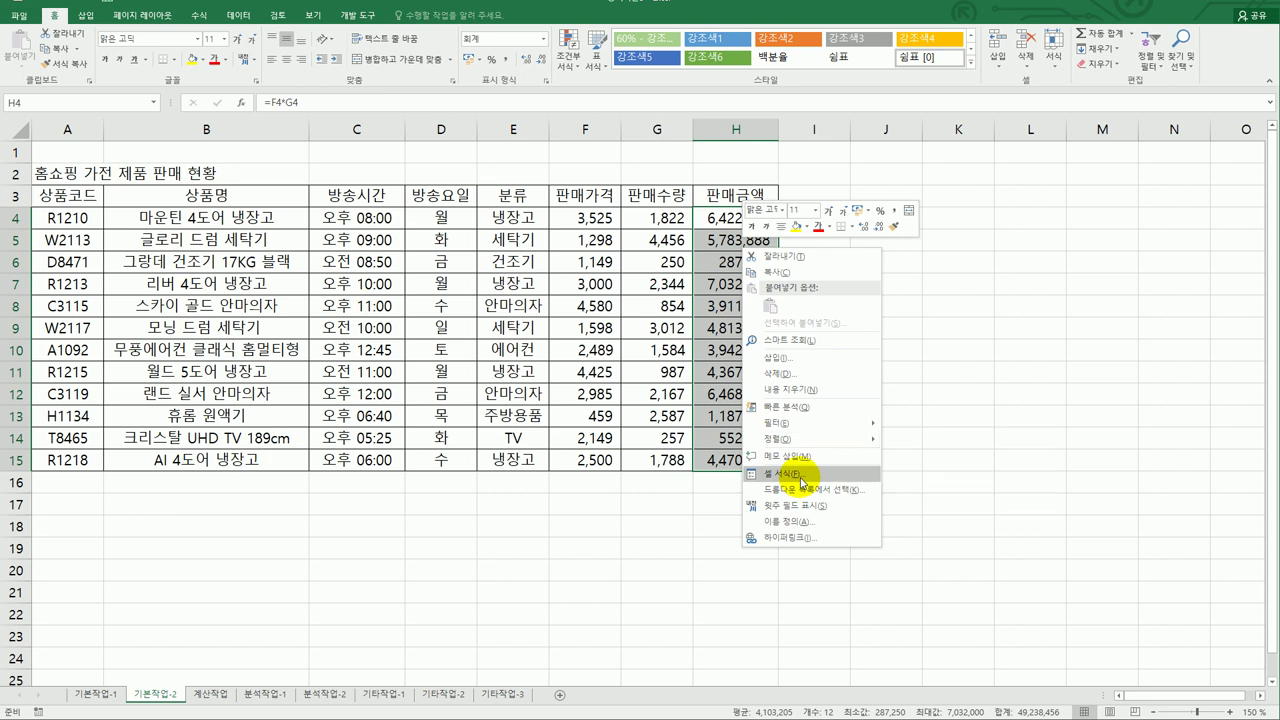
key(Escape)
key(ctrl+1)
drag(765, 298, 968, 212)
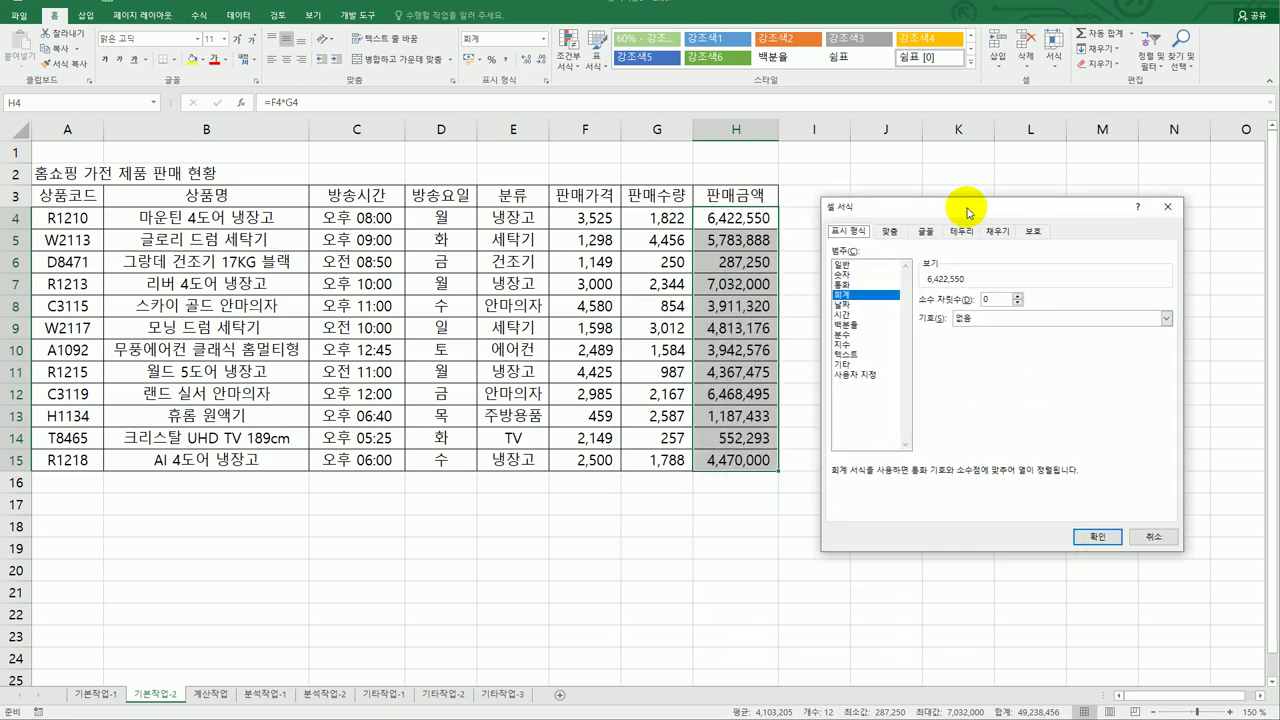
click(1032, 236)
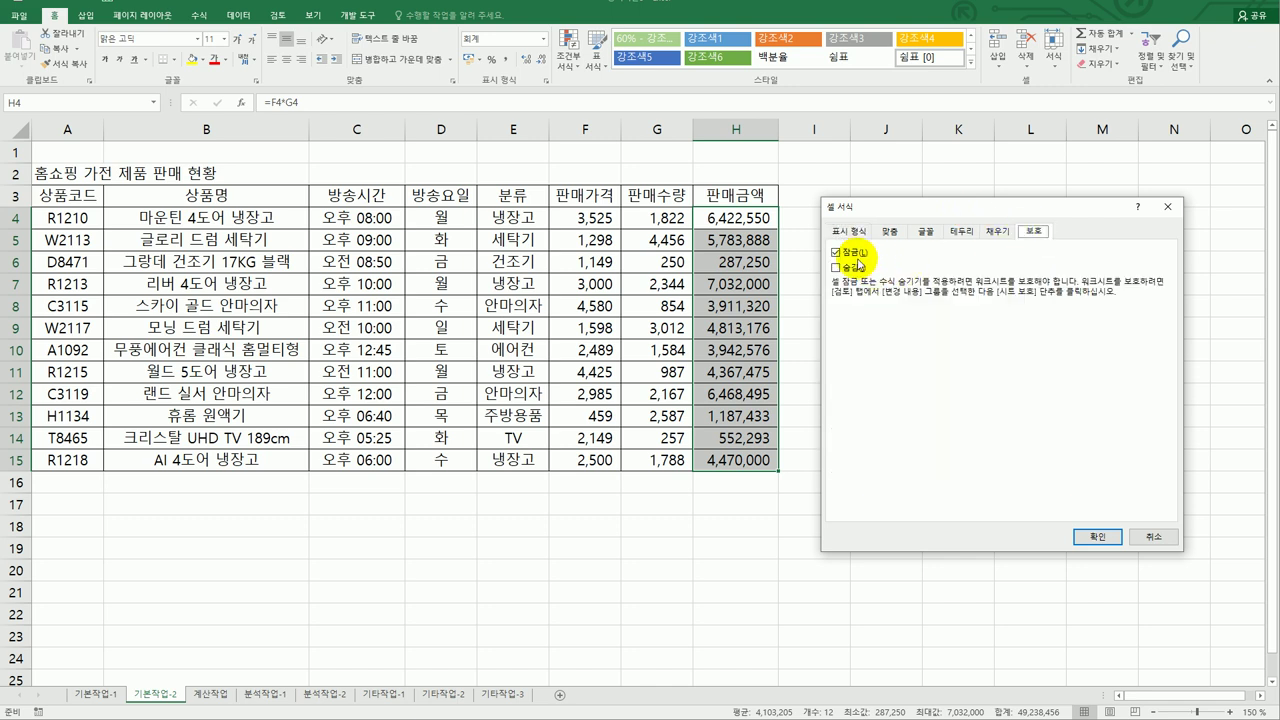
click(850, 268)
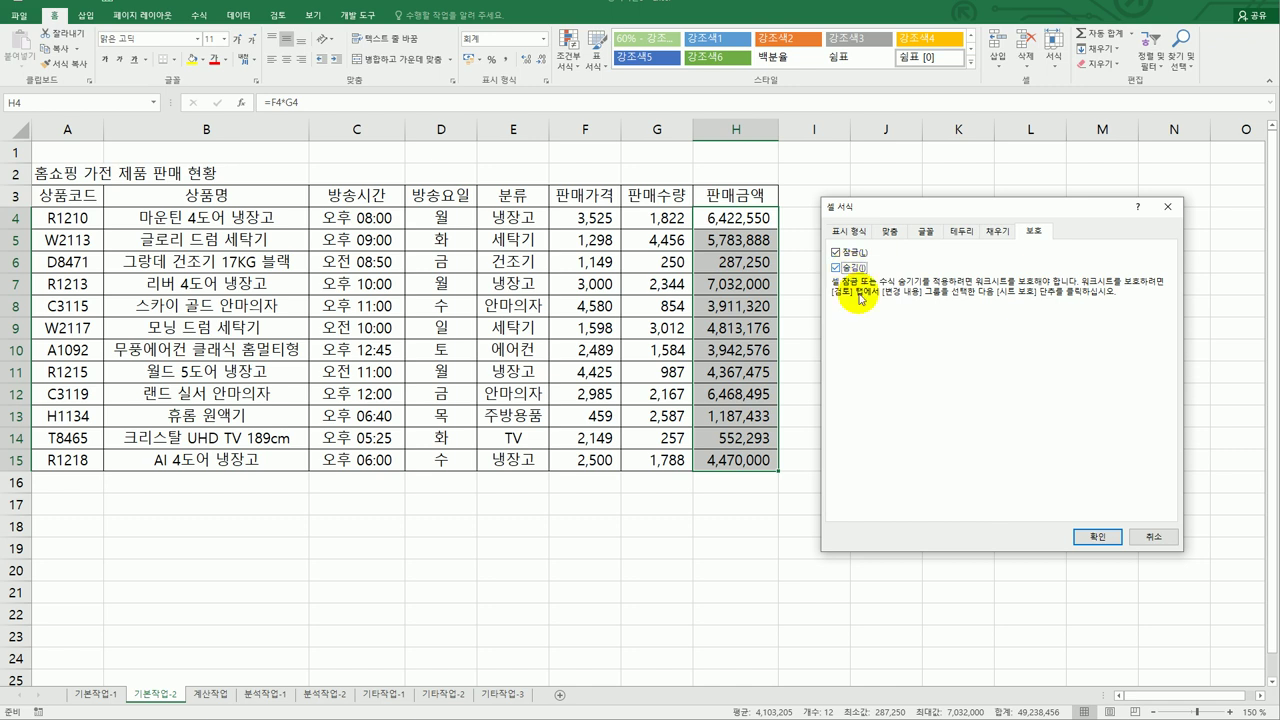
click(1093, 537)
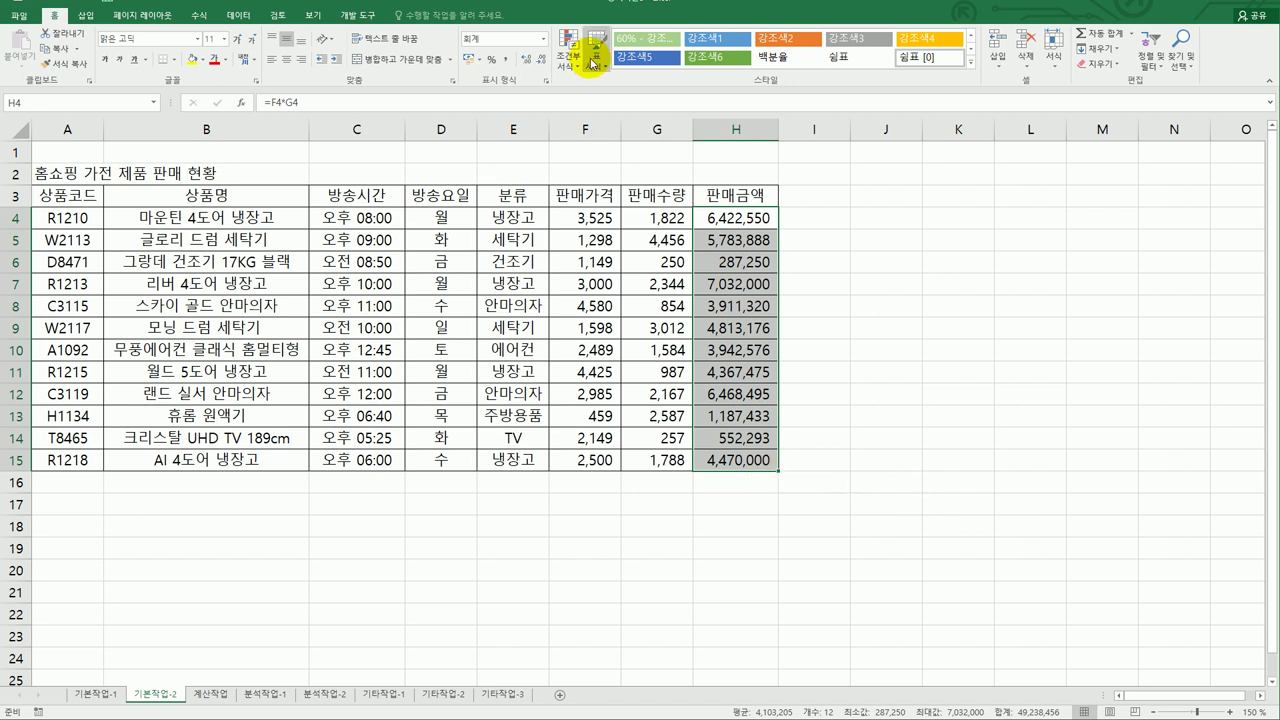
Protect sheet 기본작업-2 without a password, allowing selection of locked cells, selection of unlocked cells, and cell formatting.
click(748, 230)
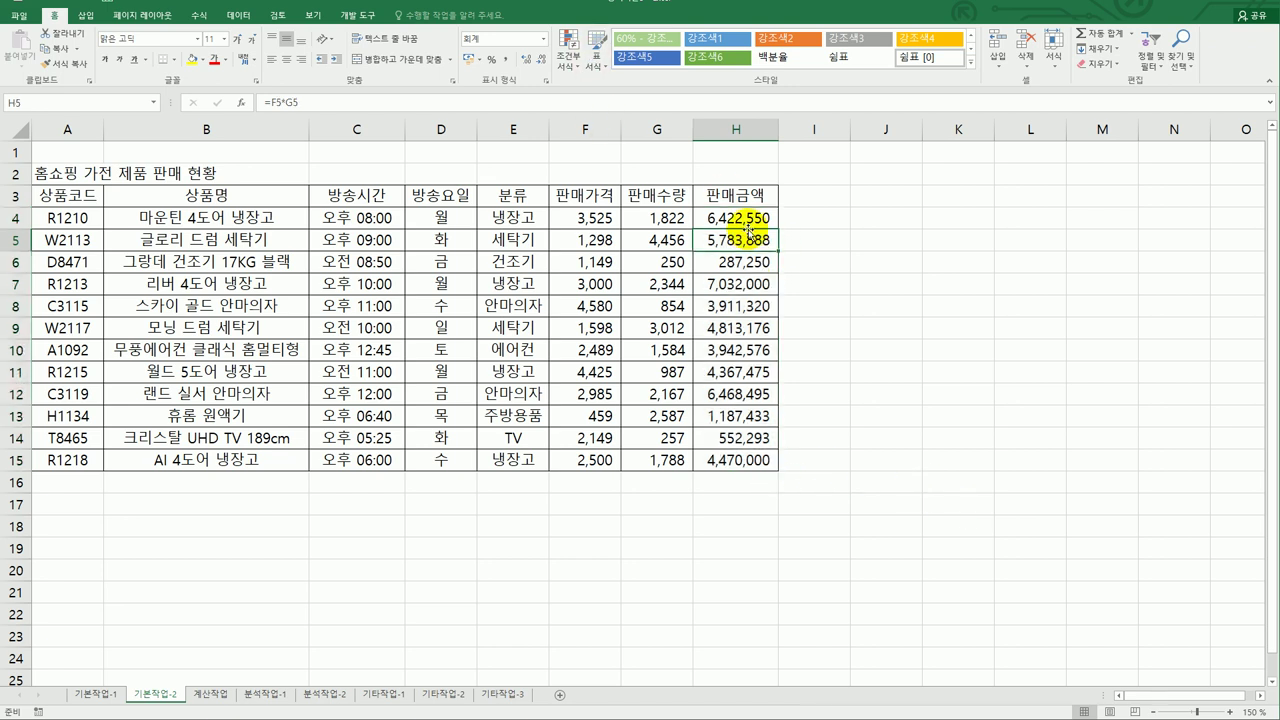
click(277, 15)
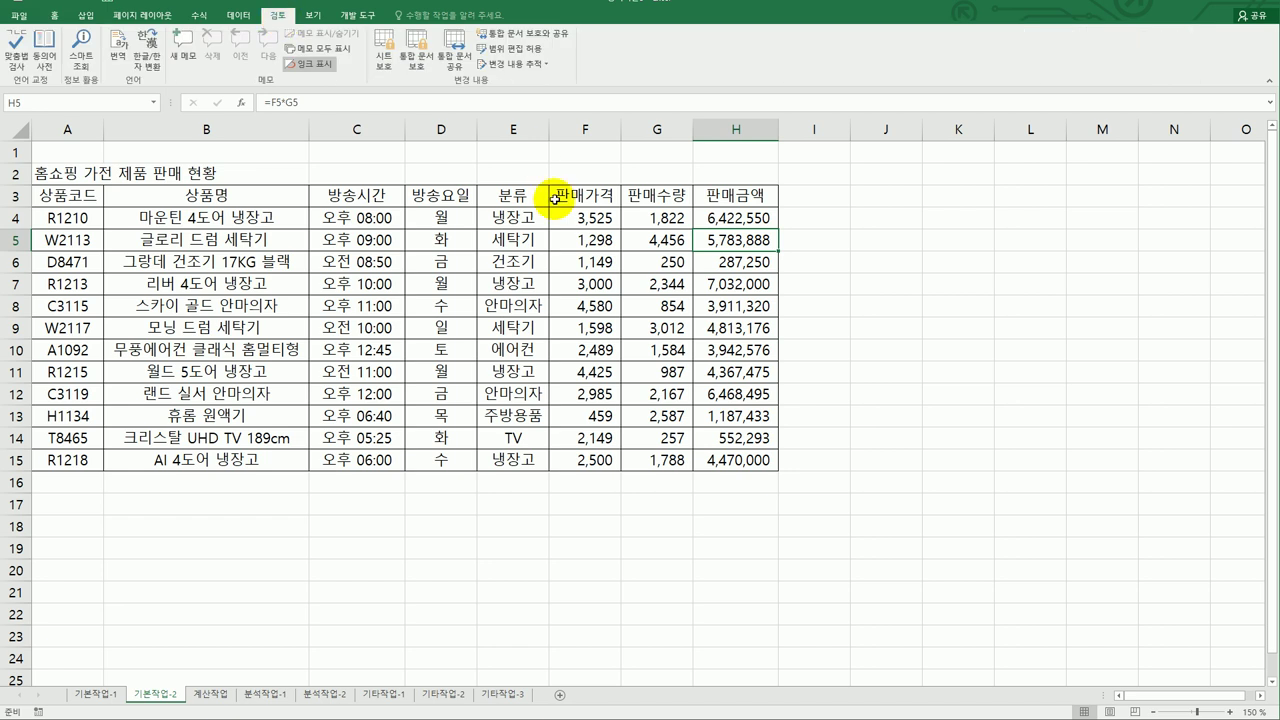
click(383, 52)
drag(918, 244, 932, 253)
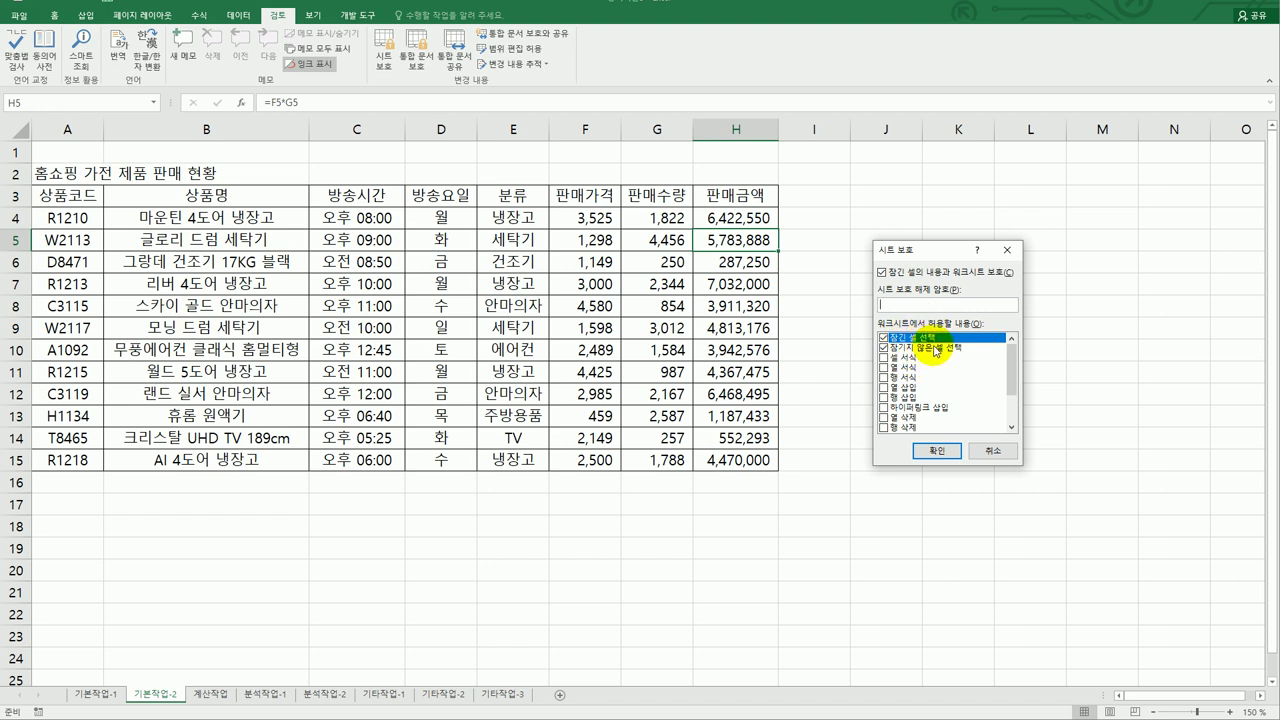
click(893, 358)
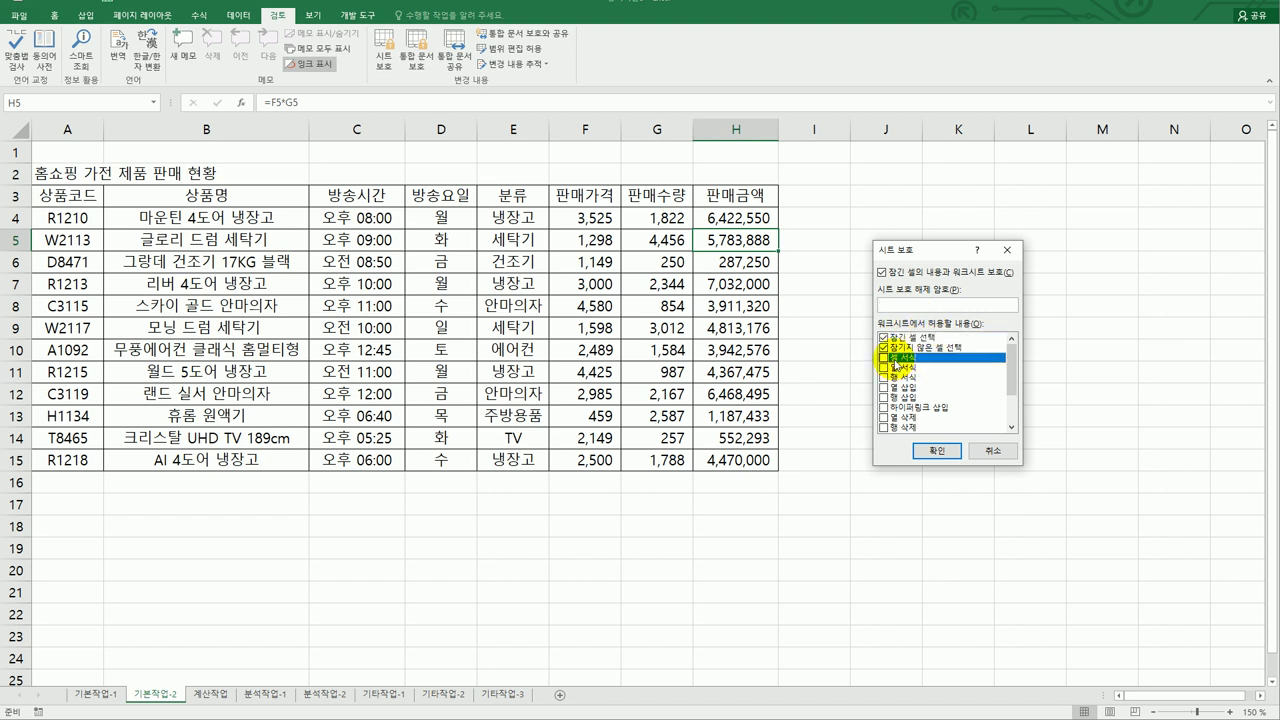
click(883, 358)
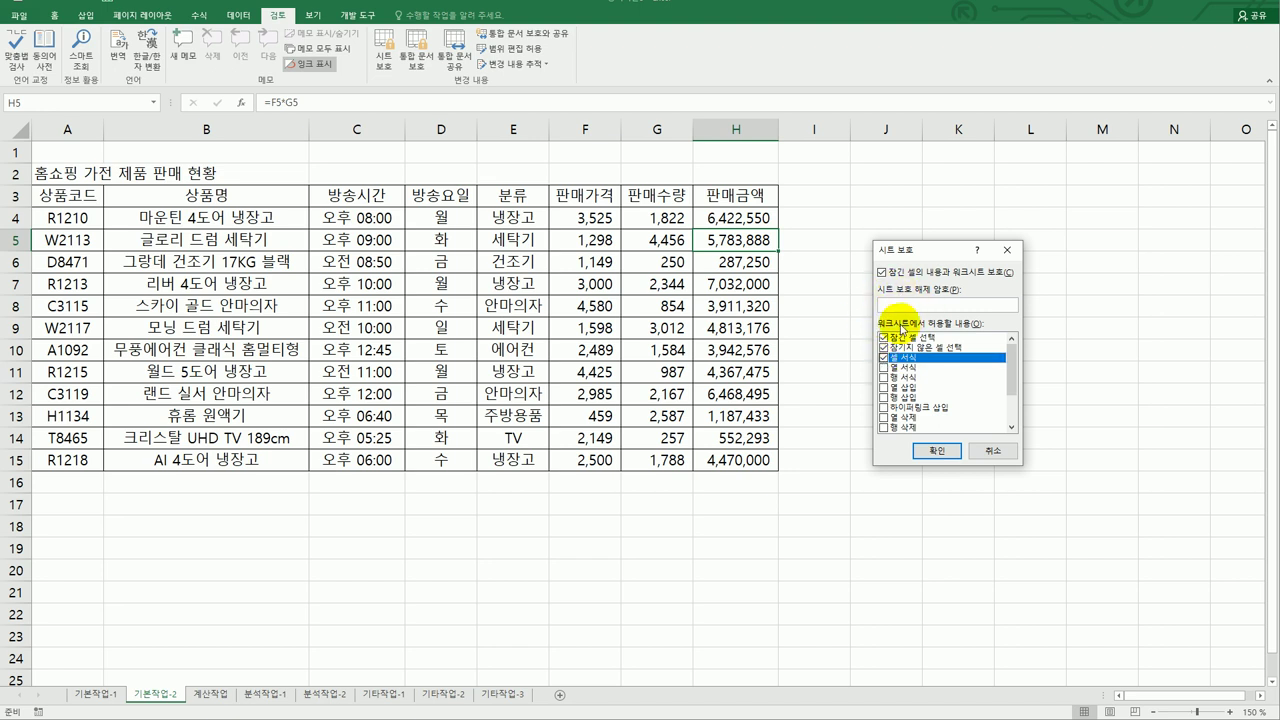
click(937, 451)
Select cells within H4:H15 to check whether their formulas are hidden on the protected sheet.
click(946, 436)
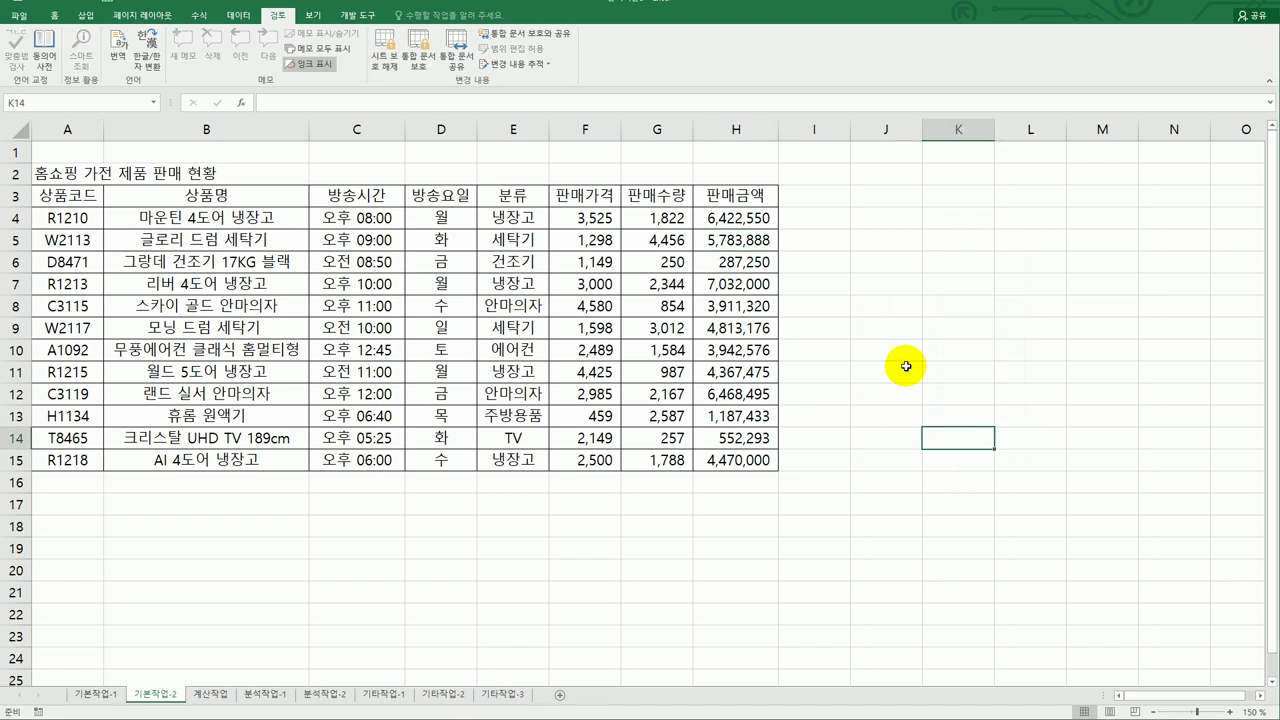
click(750, 220)
drag(749, 232, 740, 449)
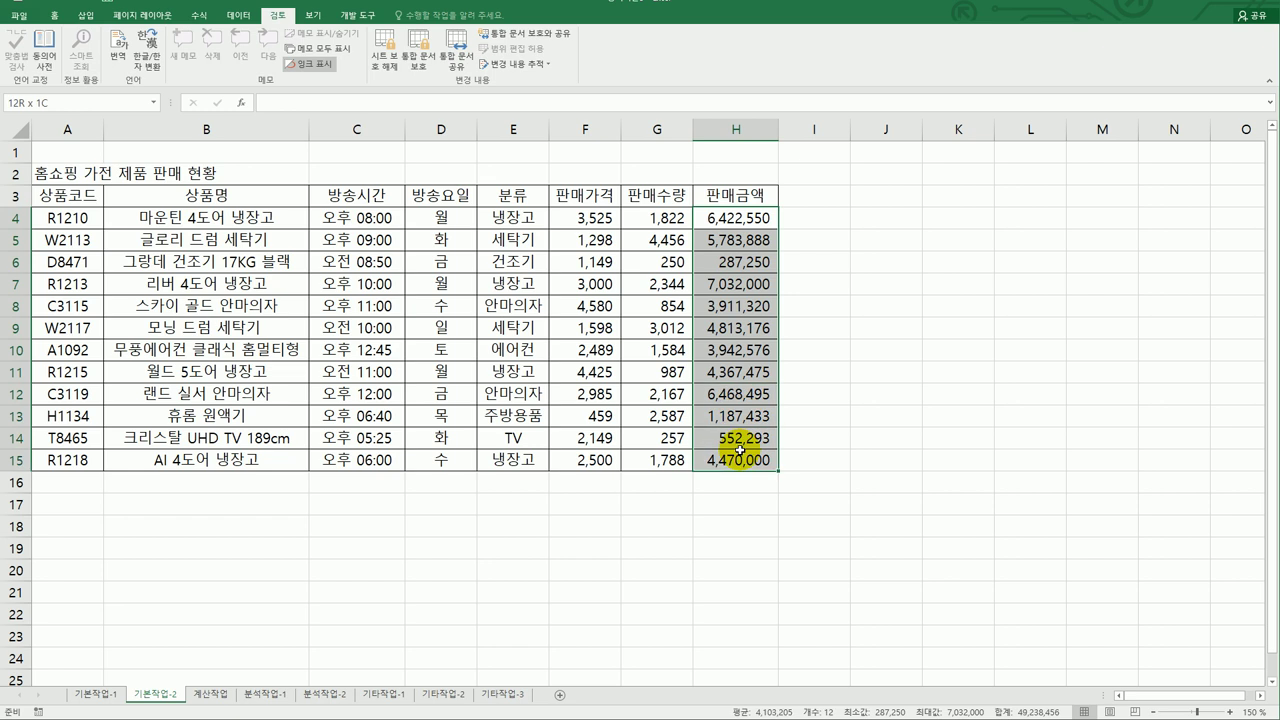
click(940, 432)
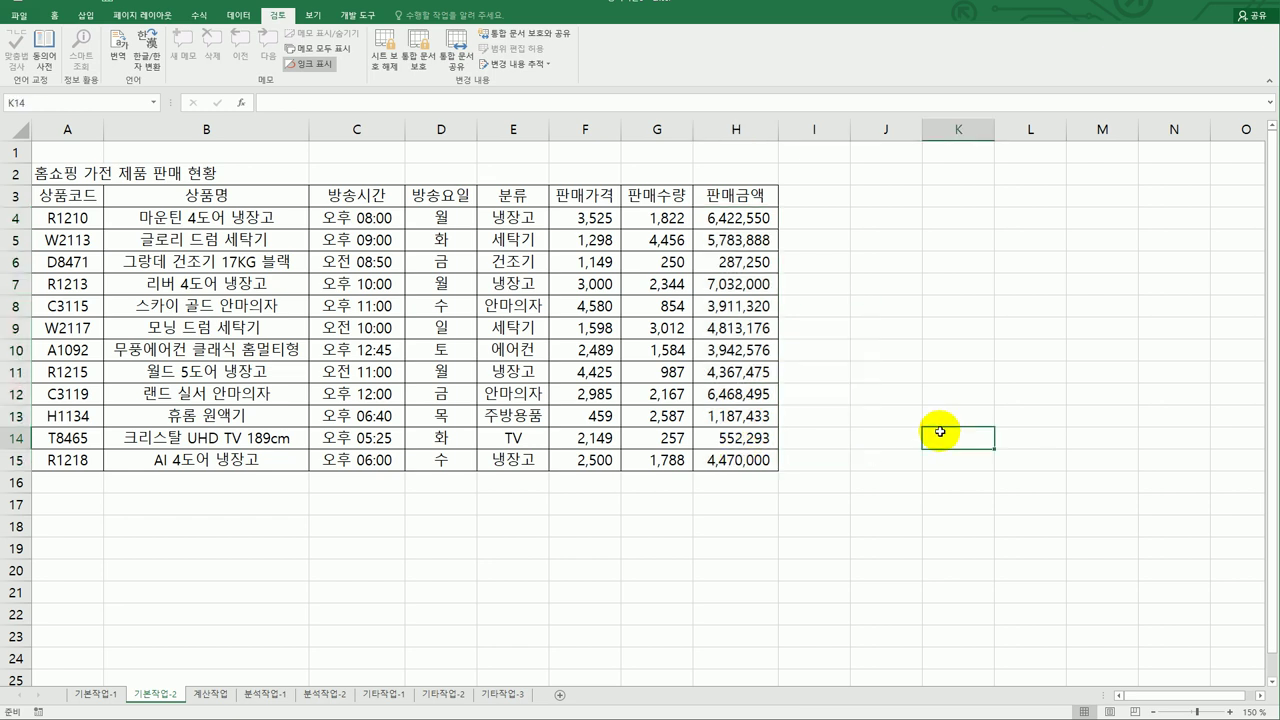
click(720, 321)
click(718, 310)
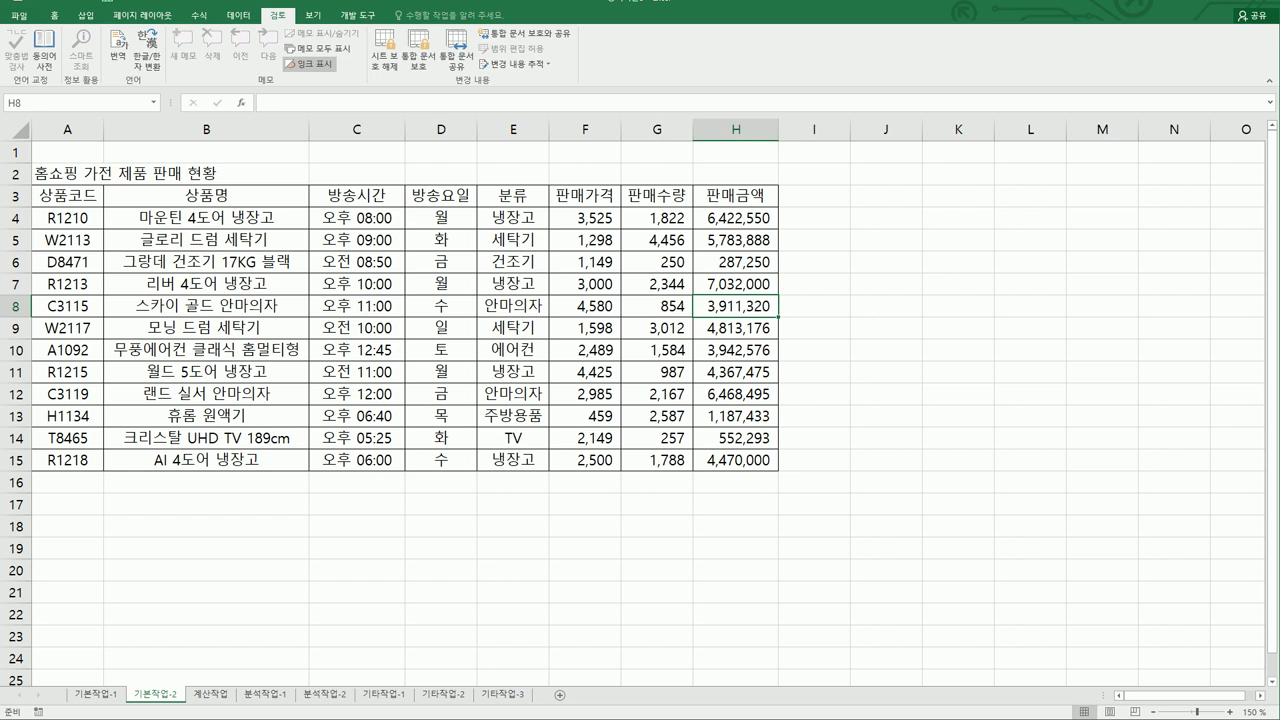
Read the 문제 2 calculation instructions in the task document and go to sheet 계산작업.
key(alt+Tab)
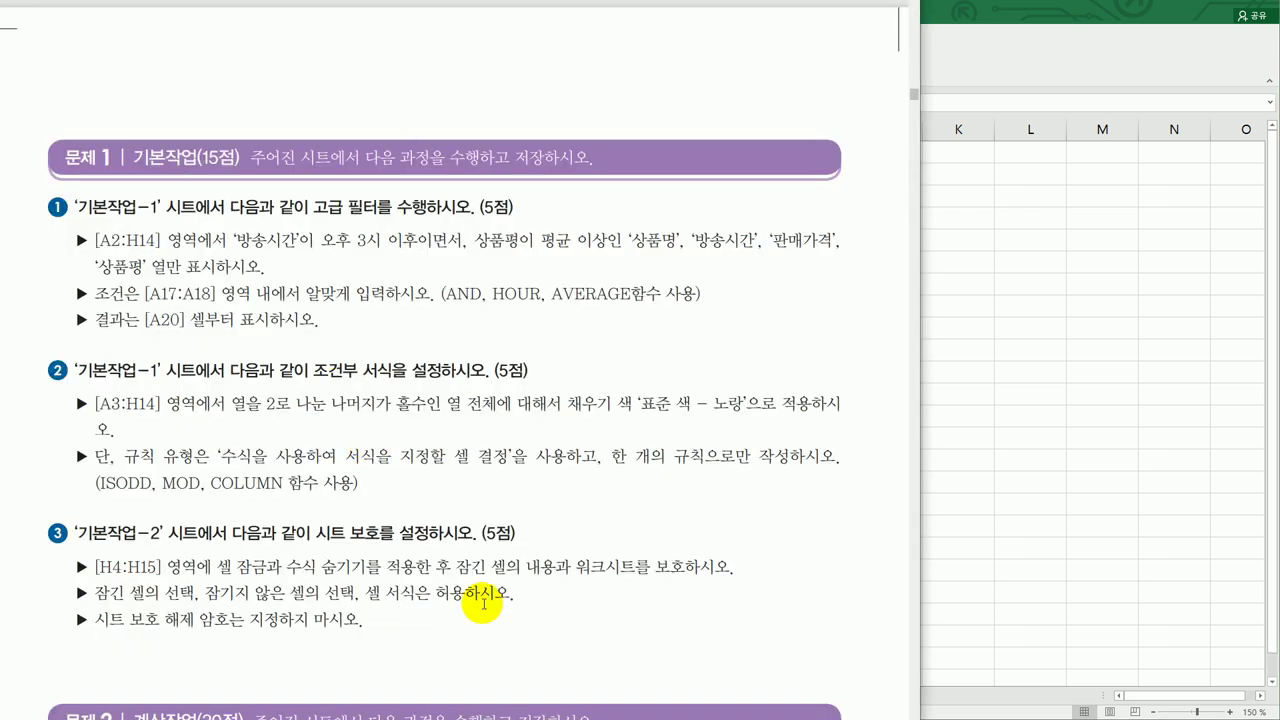
scroll(483, 603, down, 6)
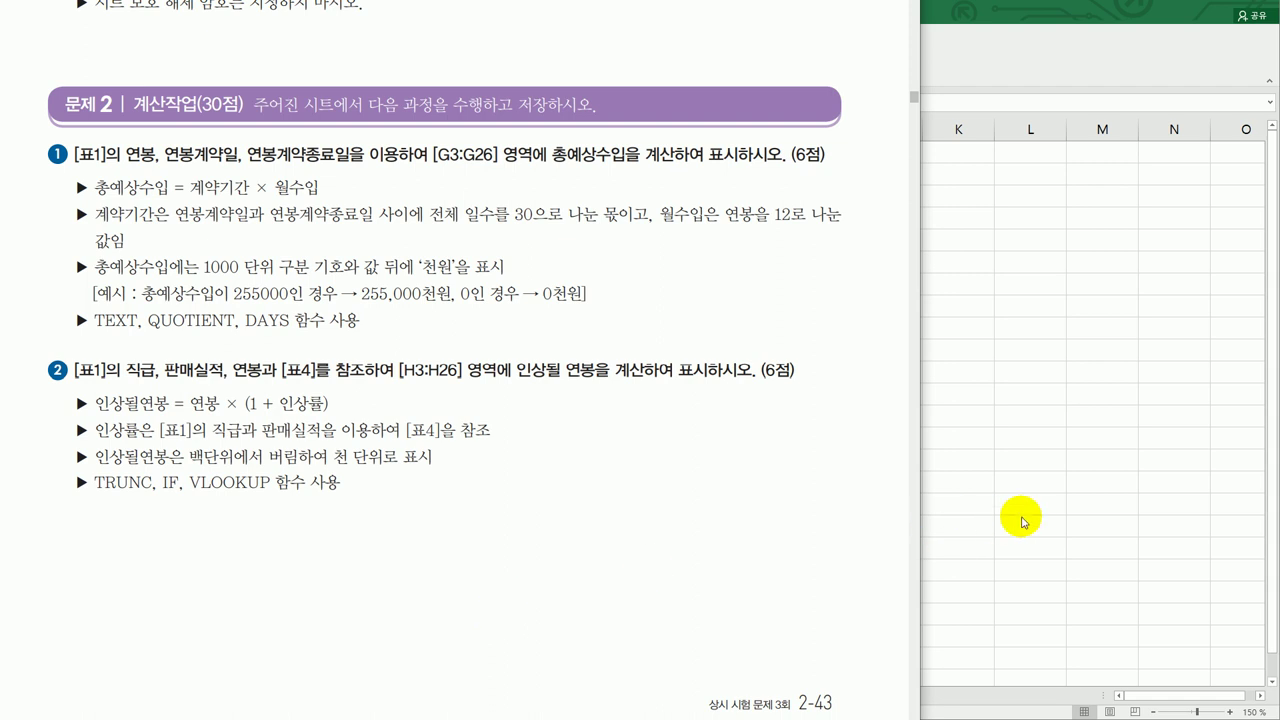
key(alt+Tab)
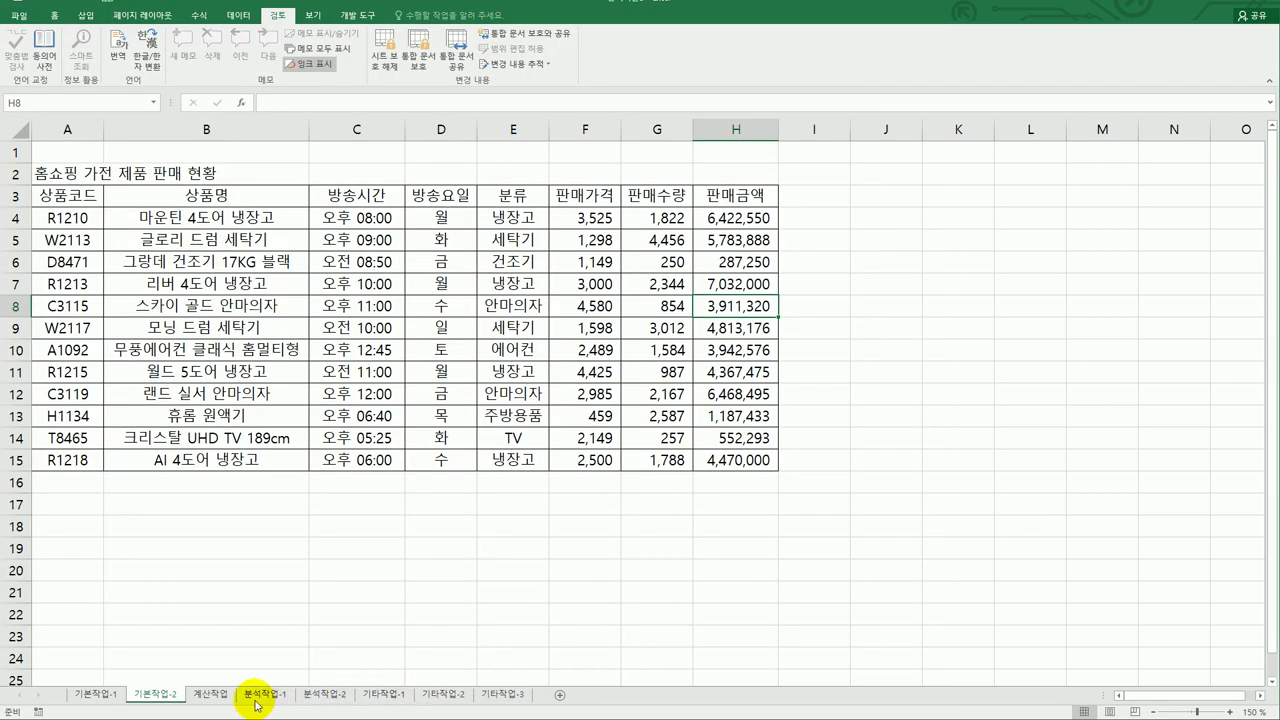
click(202, 696)
scroll(607, 570, up, 2)
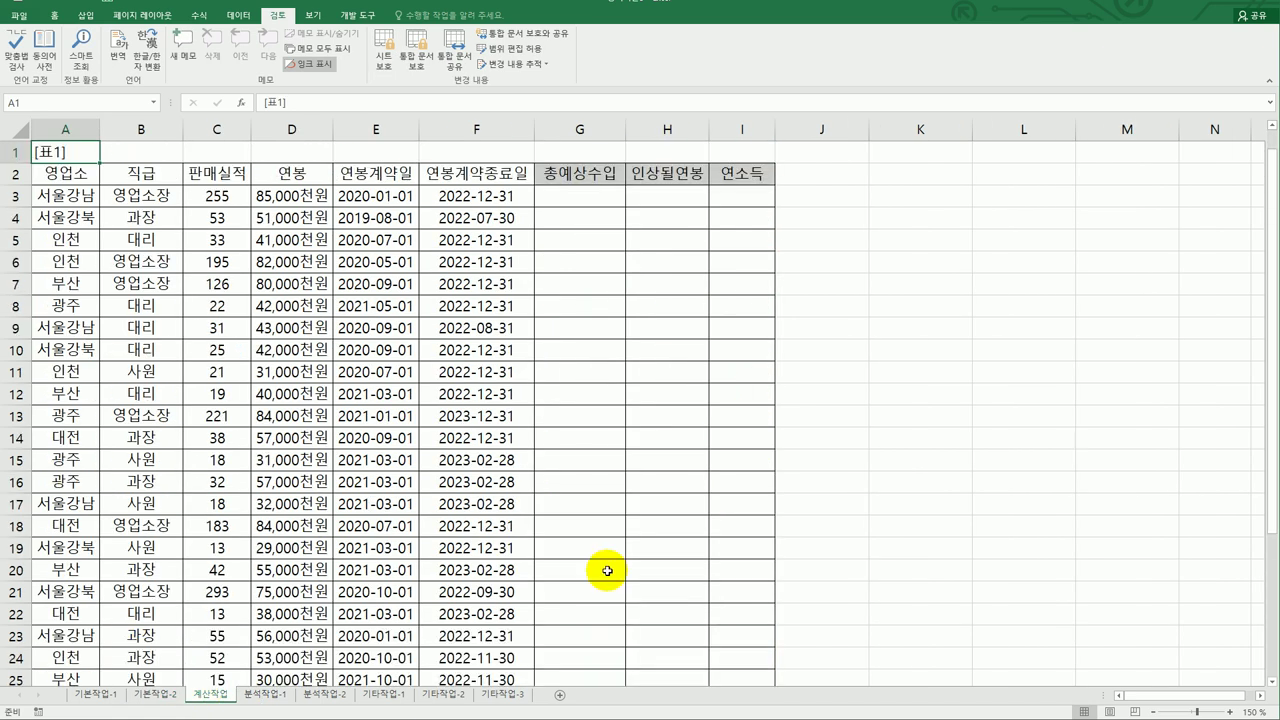
Examine the tables and the 연봉 value in D3 on sheet 계산작업, then reread the 총예상수입 instructions in the task document.
click(588, 195)
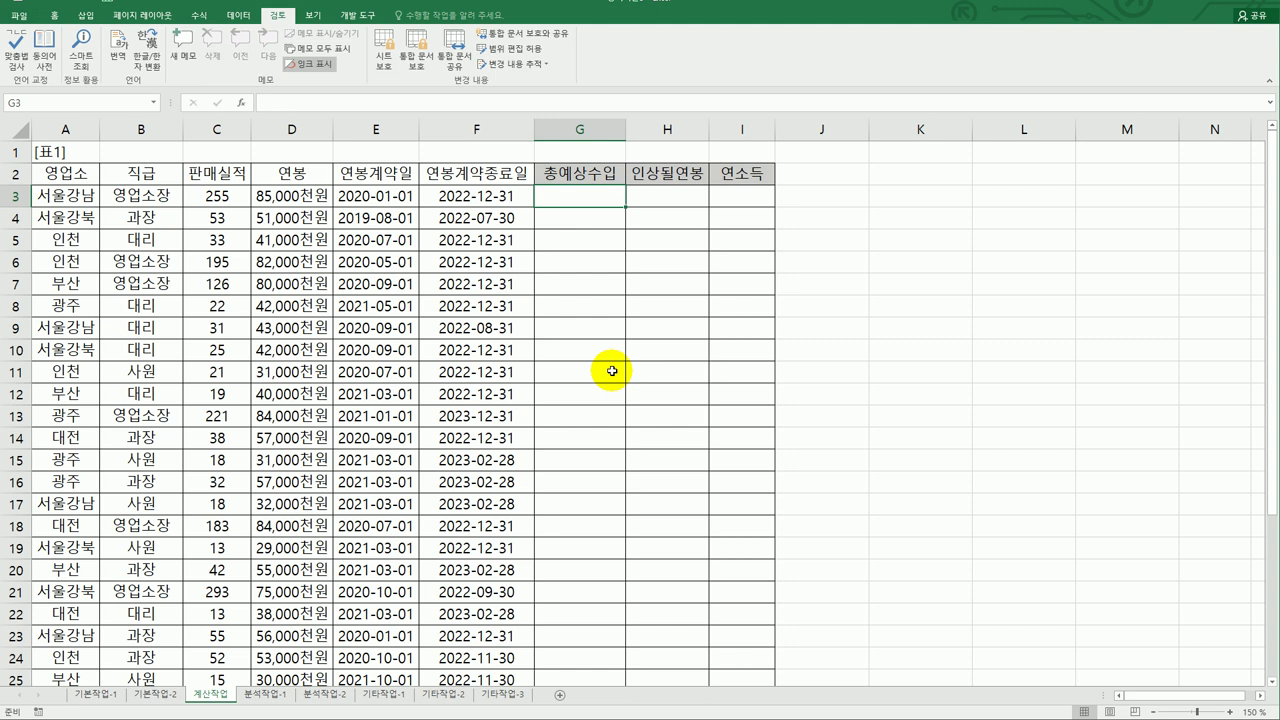
scroll(612, 371, down, 3)
scroll(612, 371, down, 1)
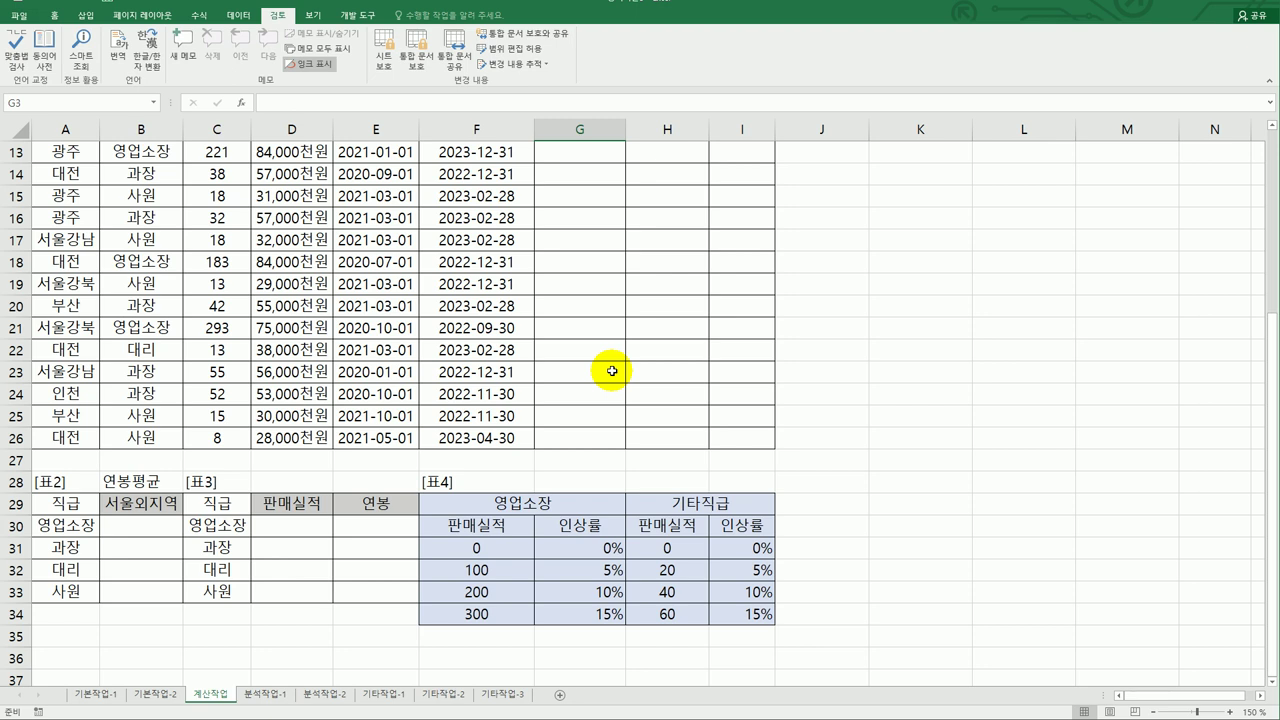
scroll(612, 371, up, 4)
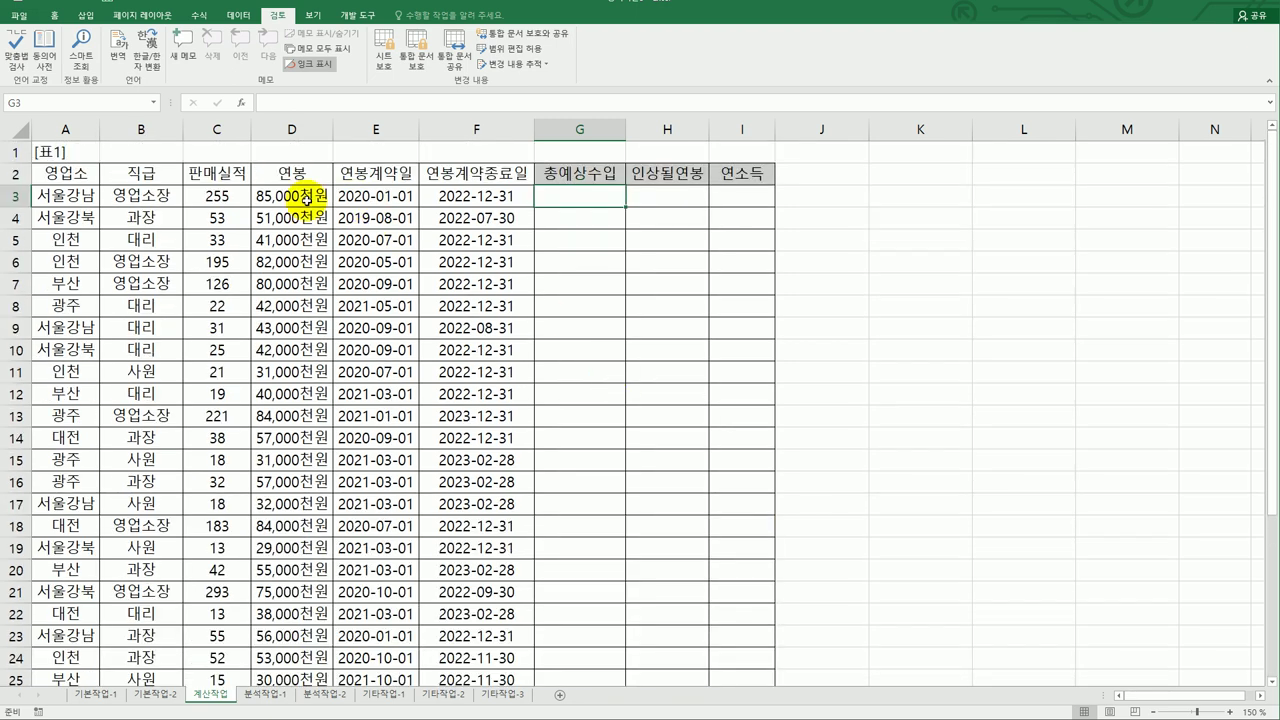
click(306, 198)
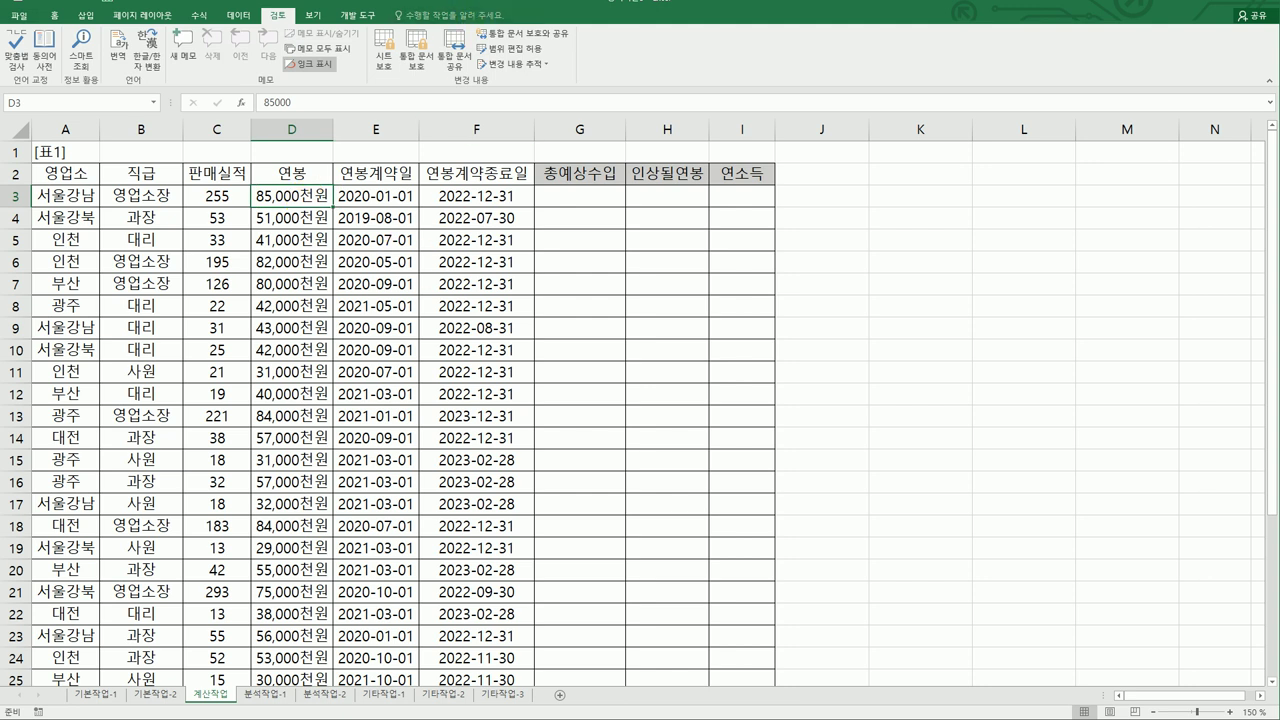
key(alt+Tab)
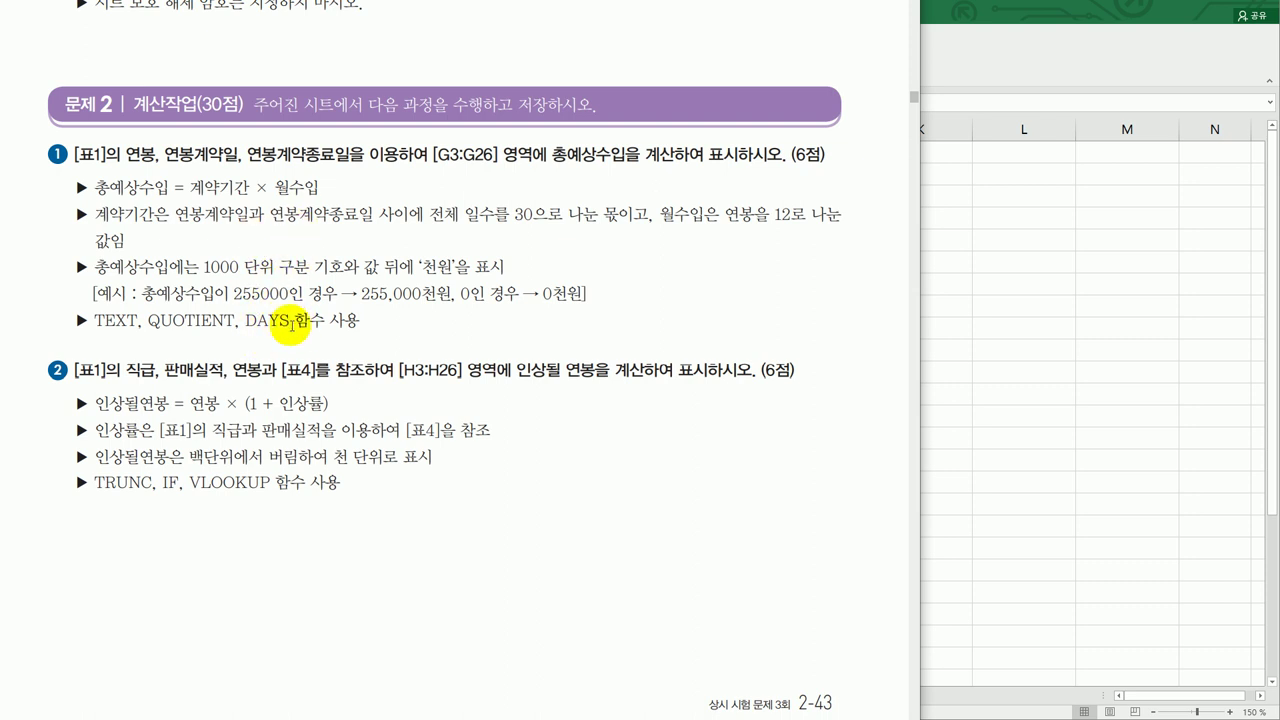
click(567, 197)
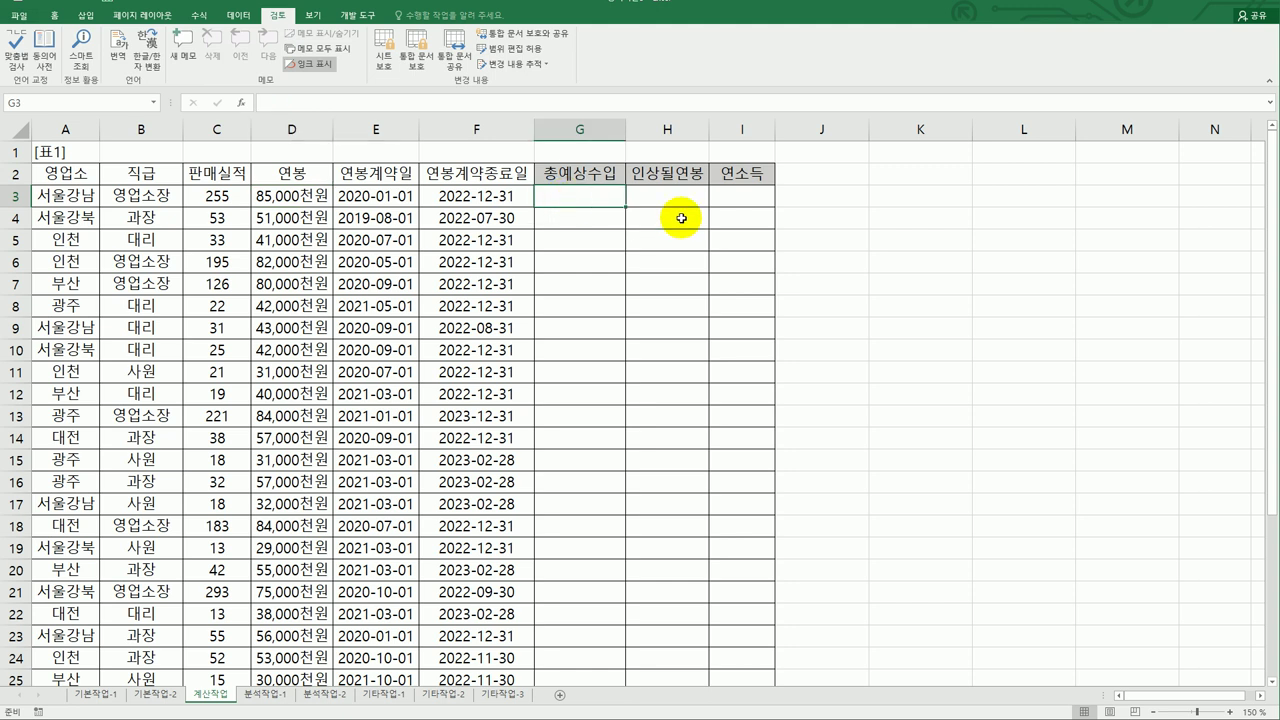
text(=)
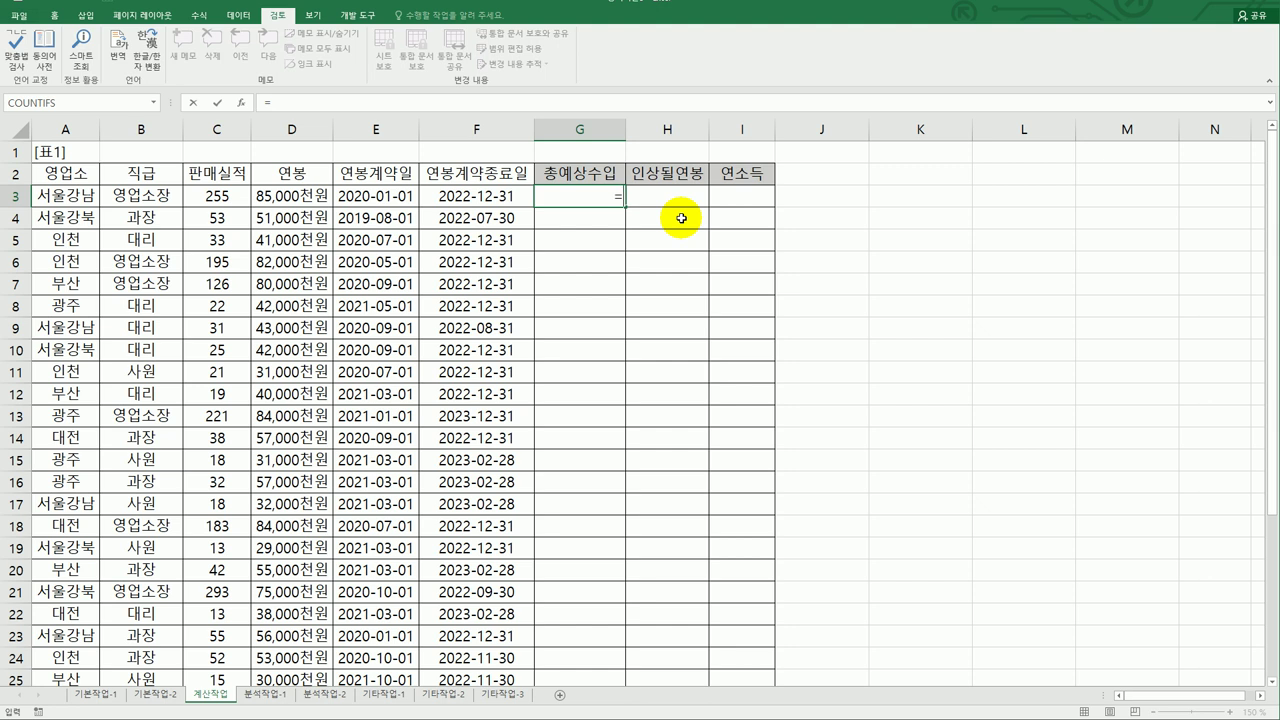
text(text)
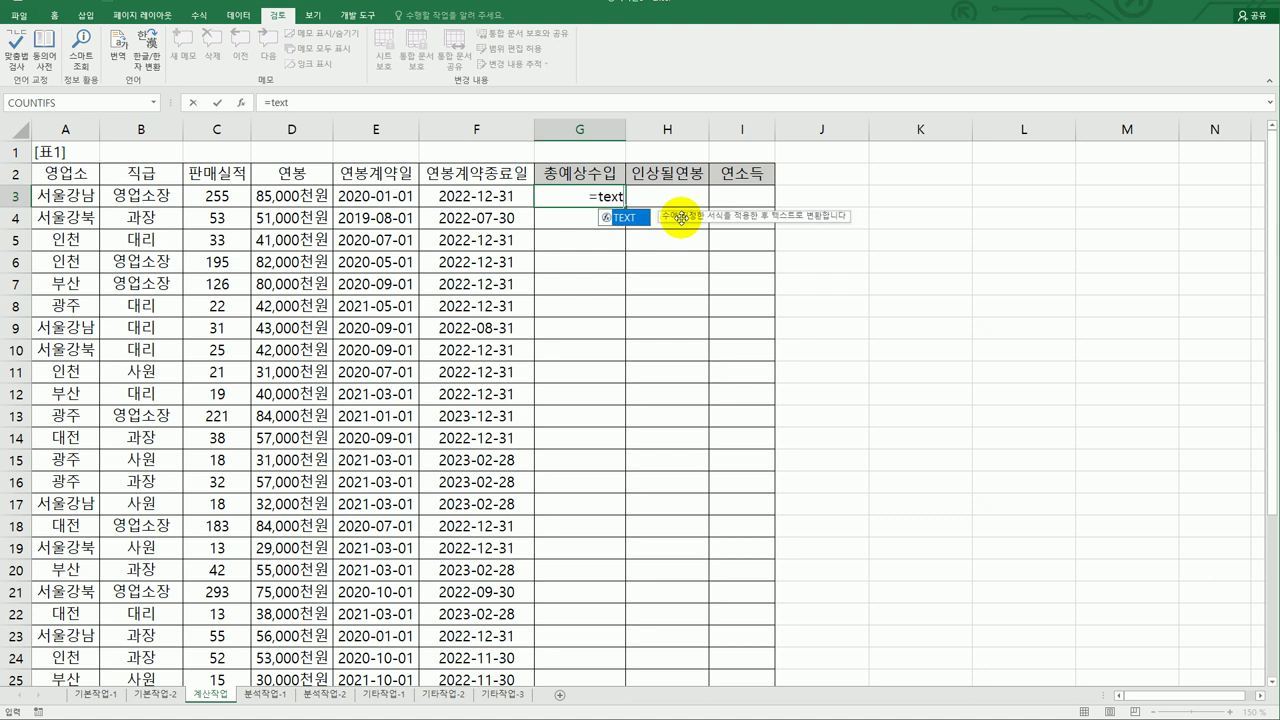
text((    ,)
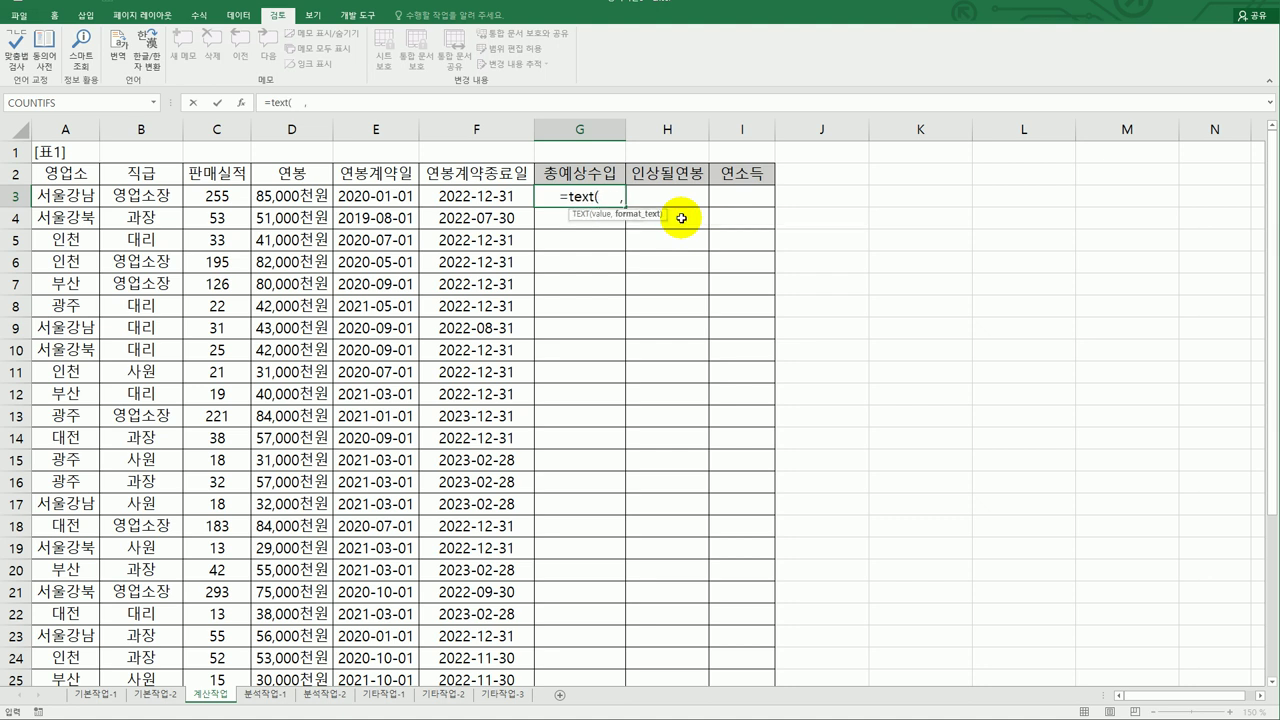
text( "#,##)
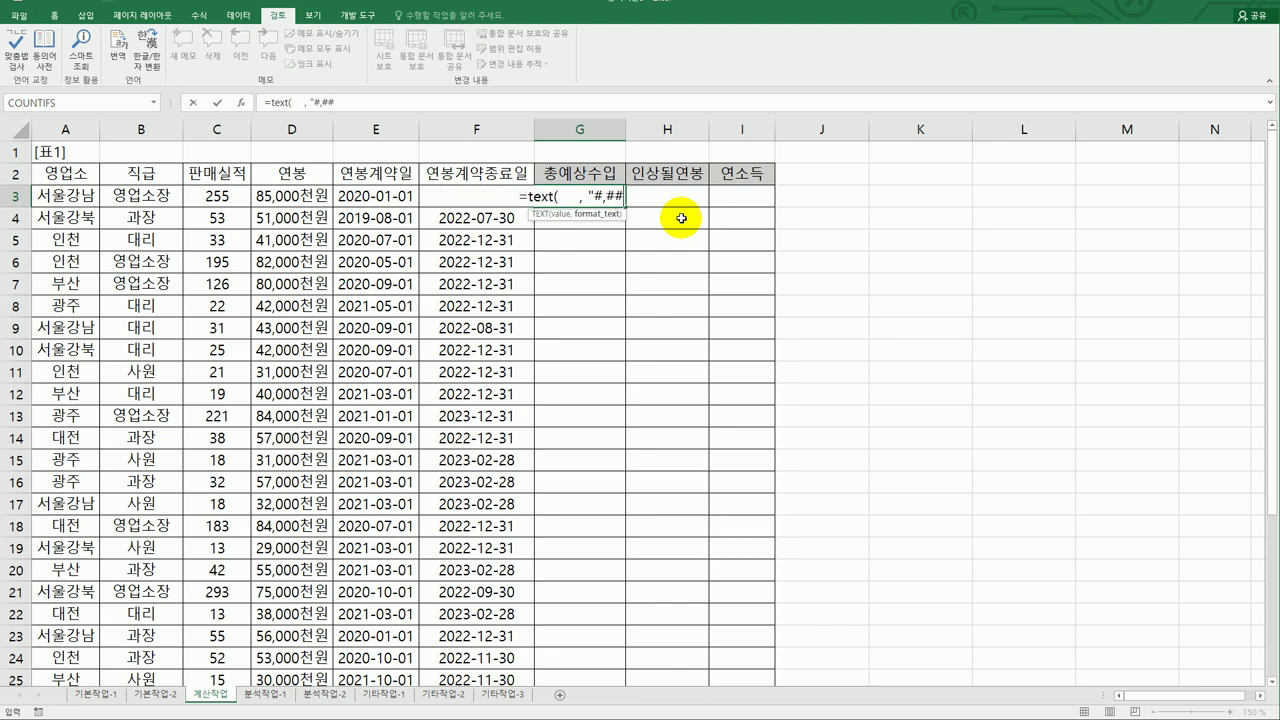
text(0)
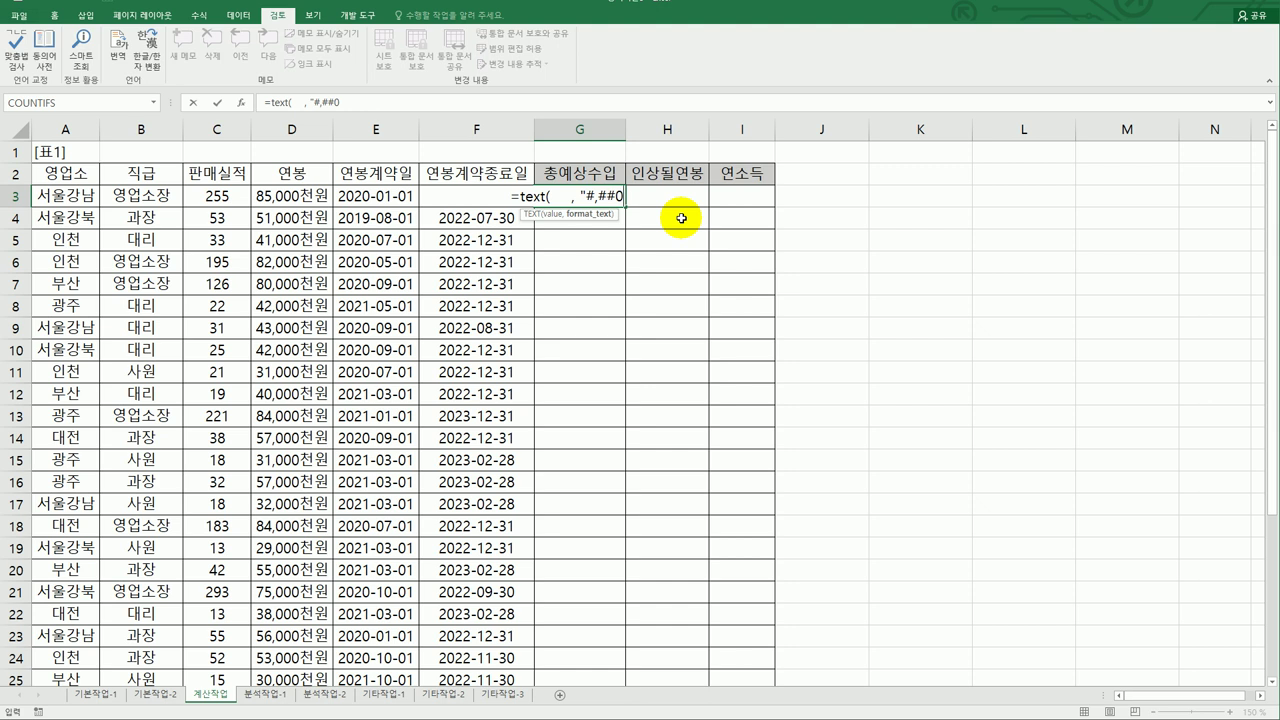
text(처)
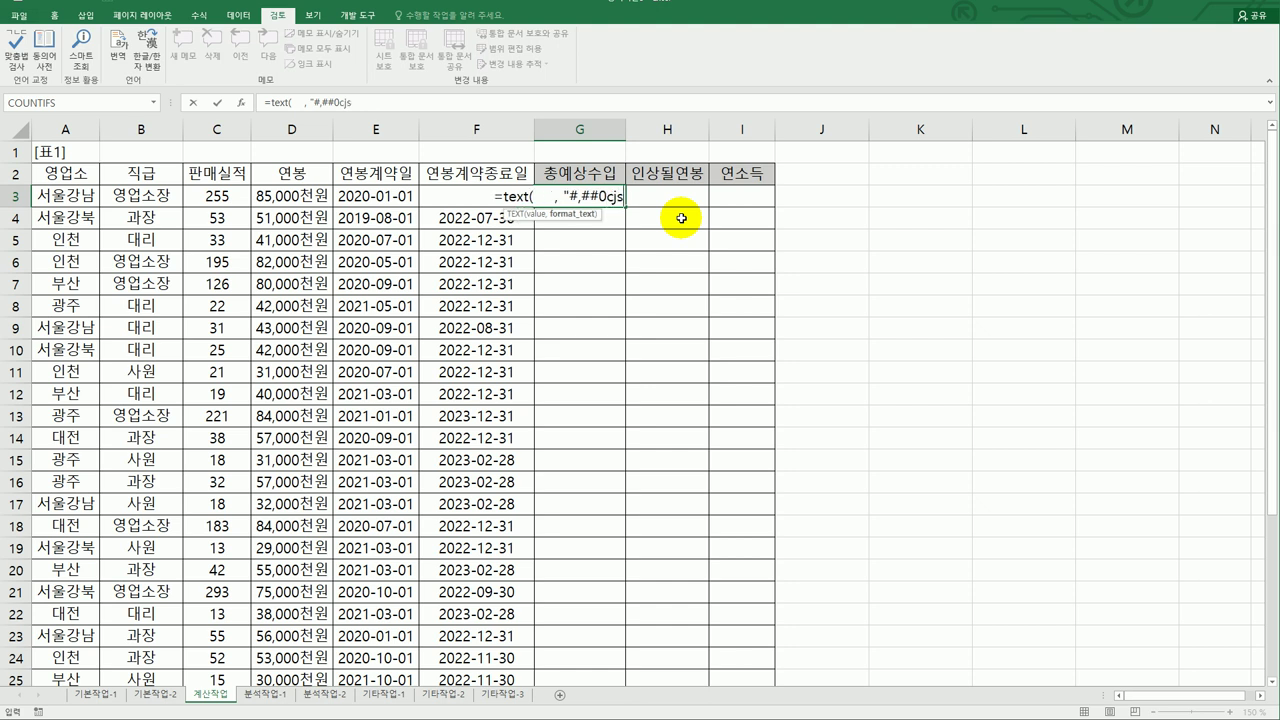
text(천원")
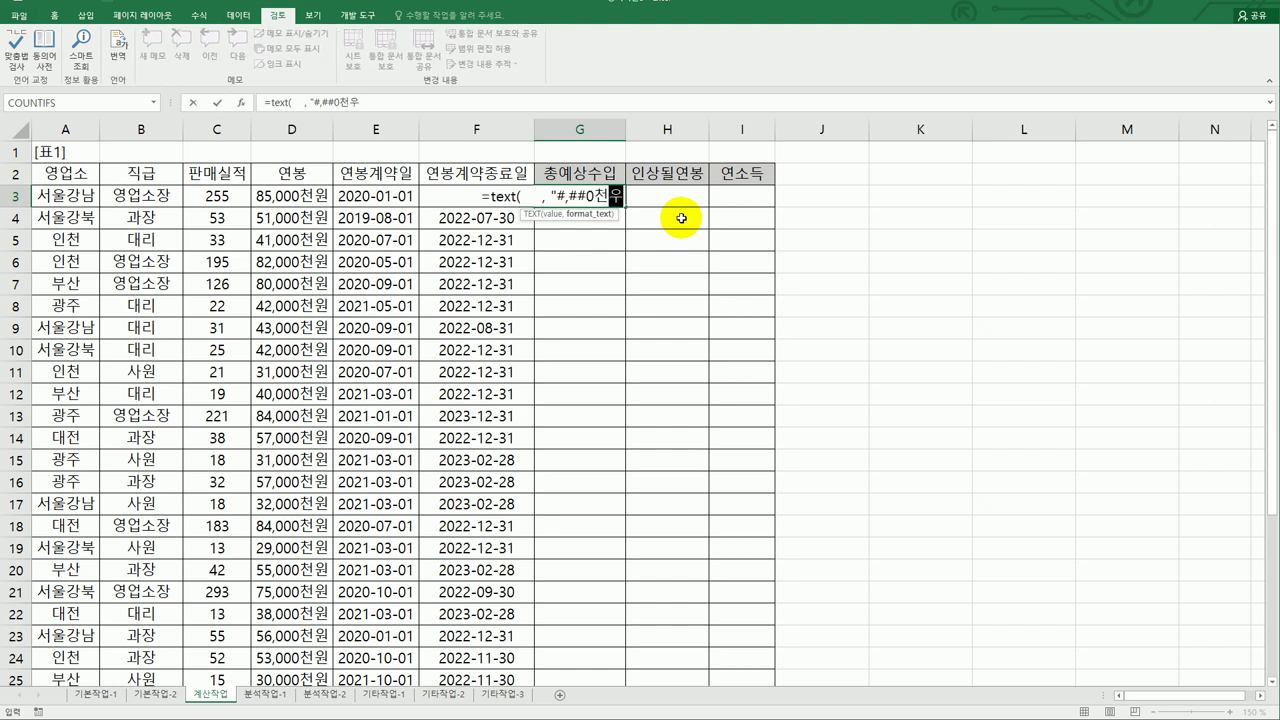
text())
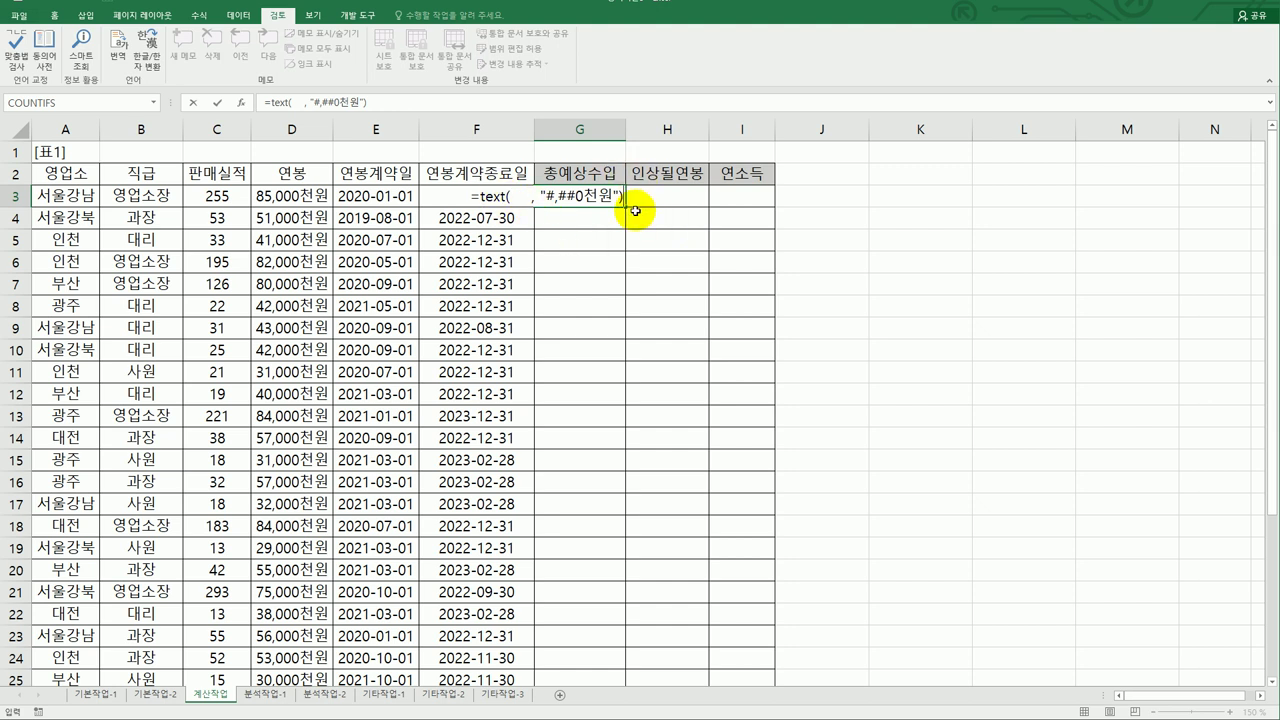
click(516, 197)
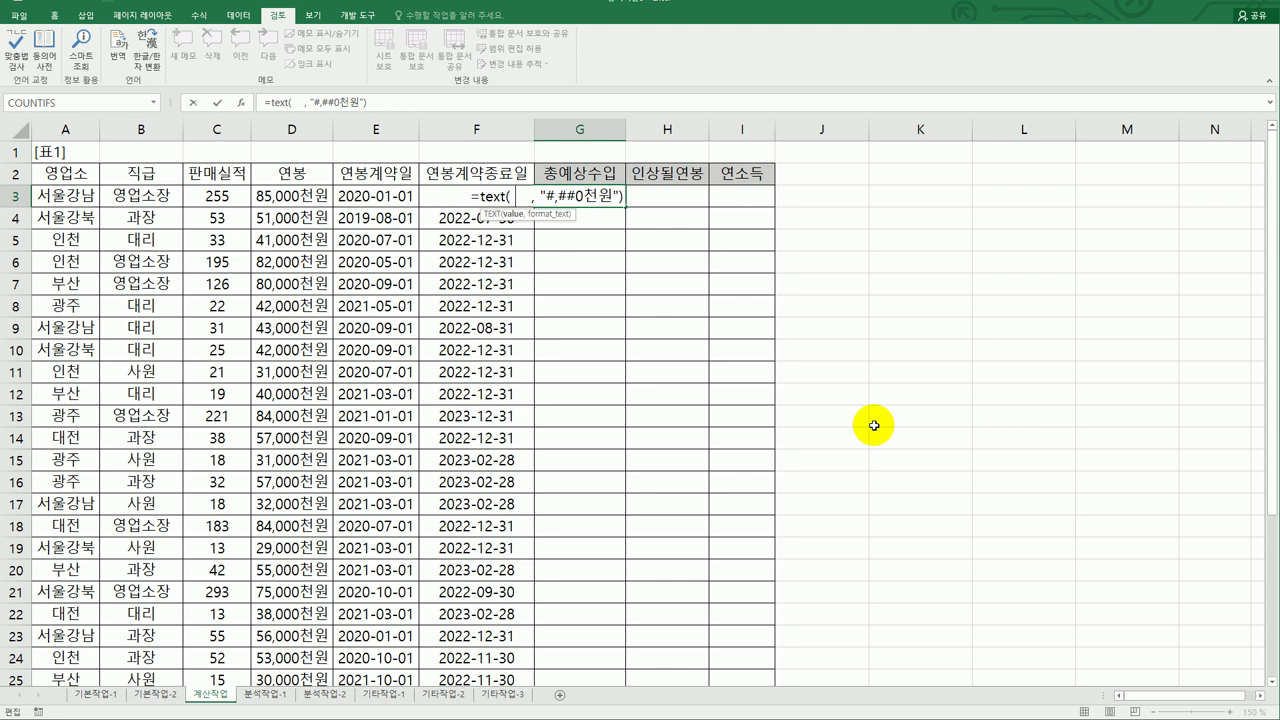
key(Escape)
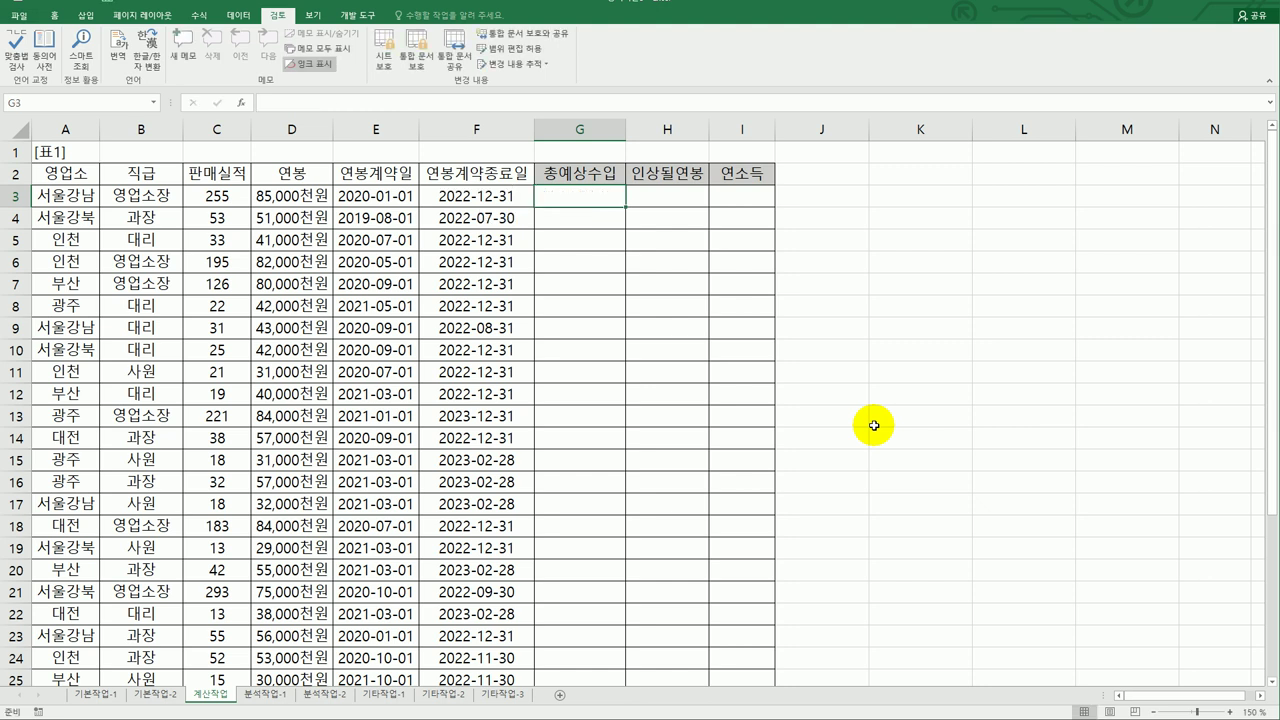
Enter =DAYS(F3,E3) in G3 to calculate the days between 연봉계약일 and 연봉계약종료일.
text(=)
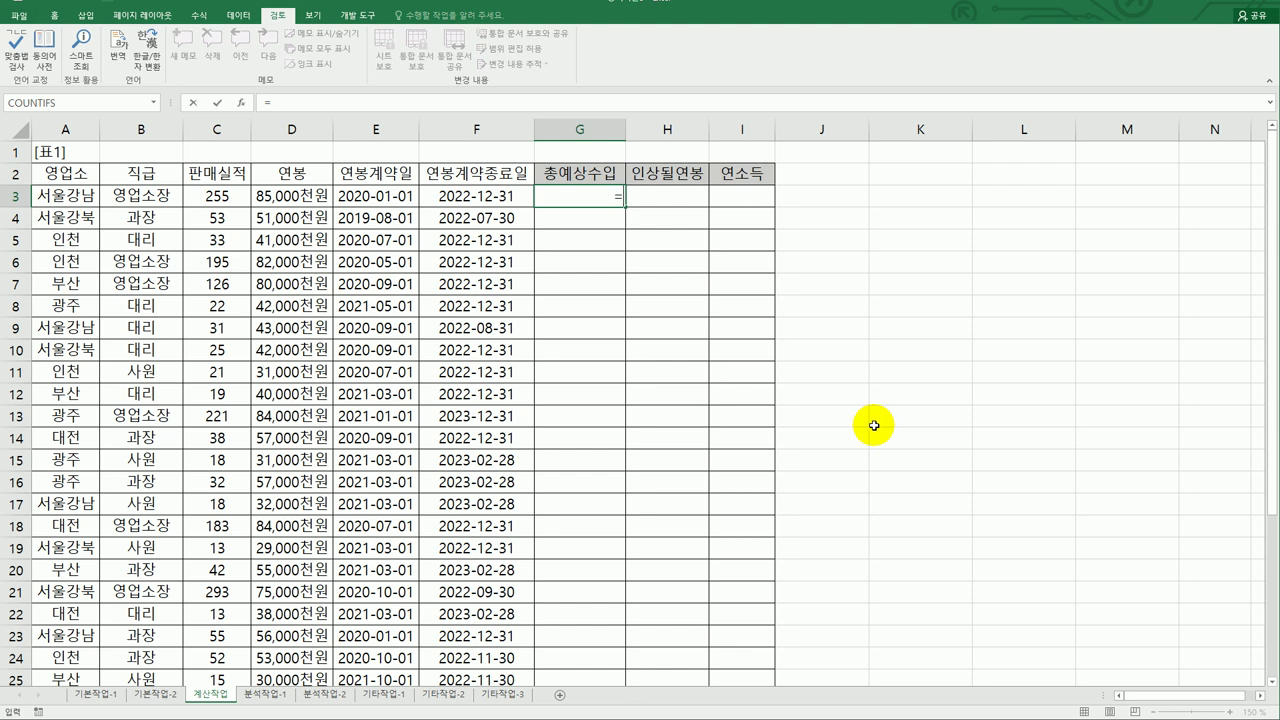
text(ays()
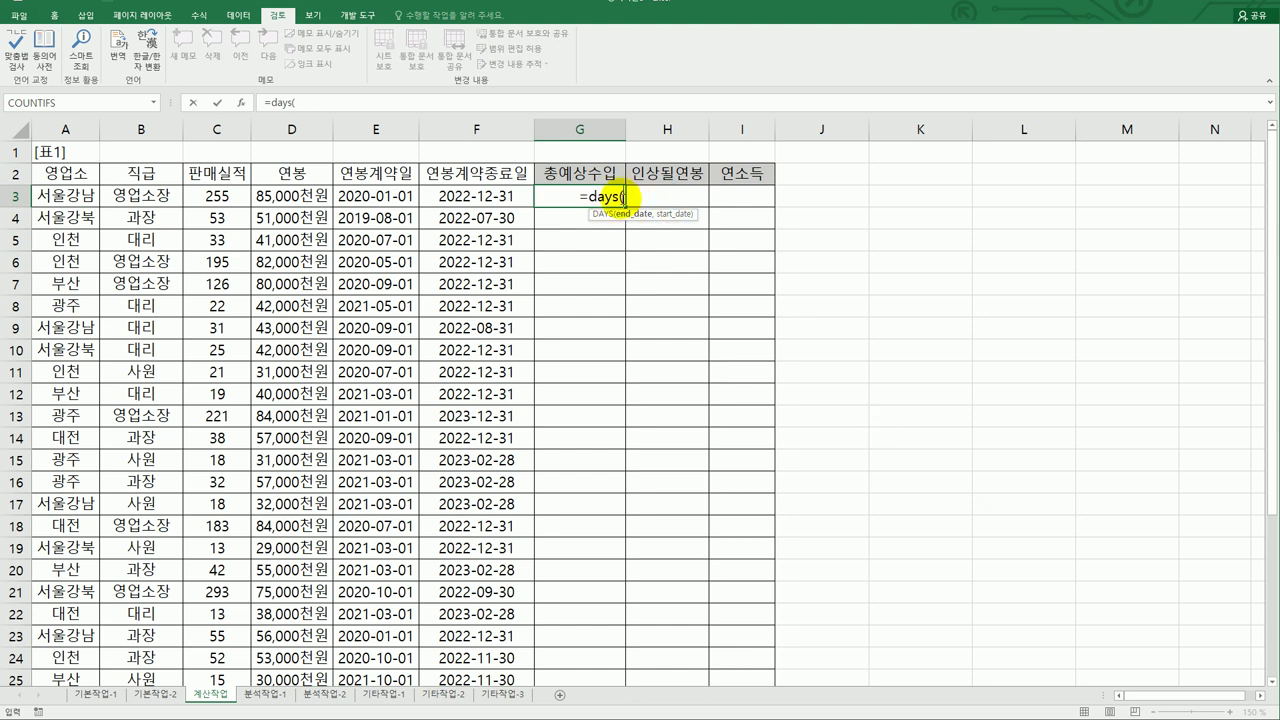
click(485, 197)
text(,)
click(400, 197)
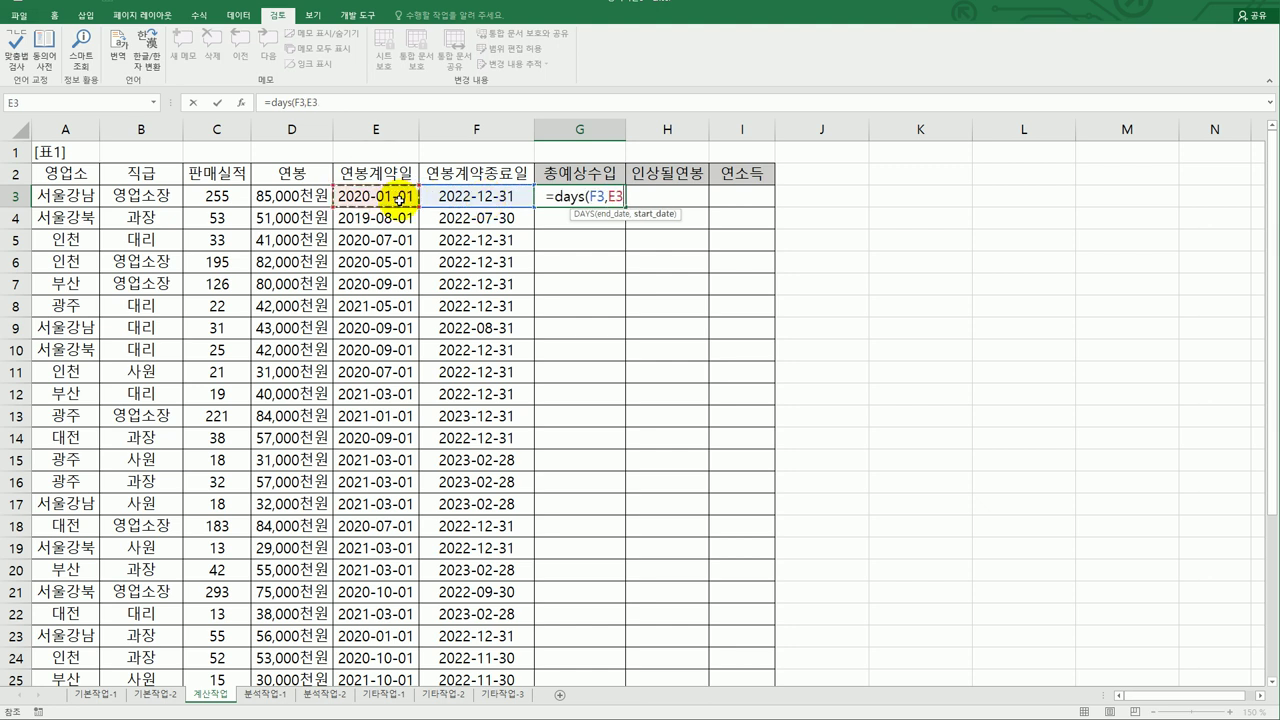
text())
key(Return)
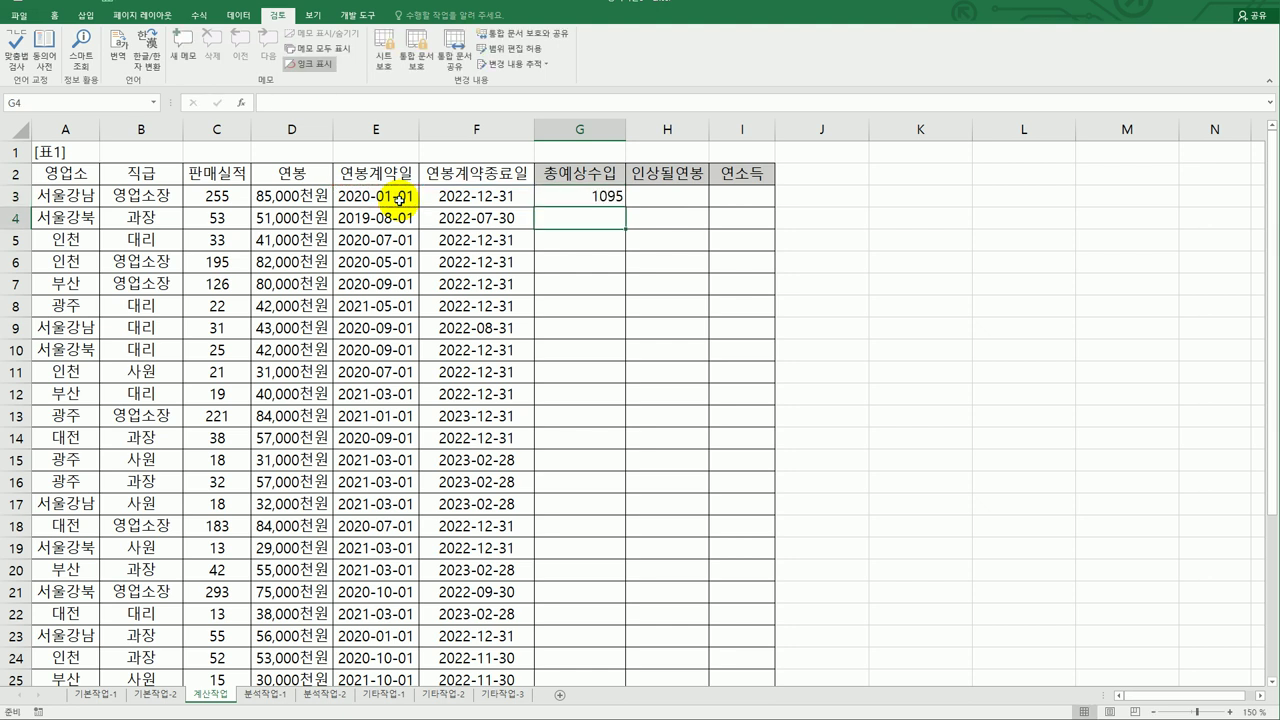
Wrap the DAYS formula in G3 in QUOTIENT with divisor 30, giving =QUOTIENT(DAYS(F3,E3),30).
click(580, 195)
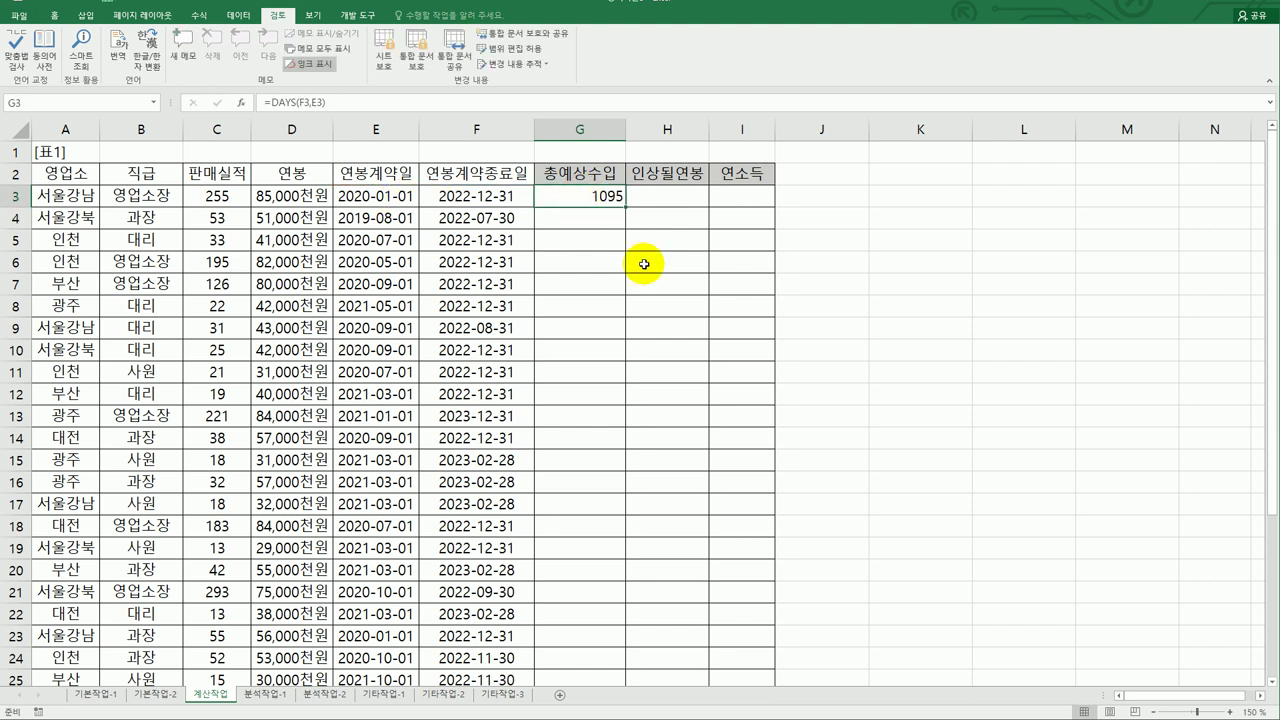
double_click(572, 199)
click(537, 197)
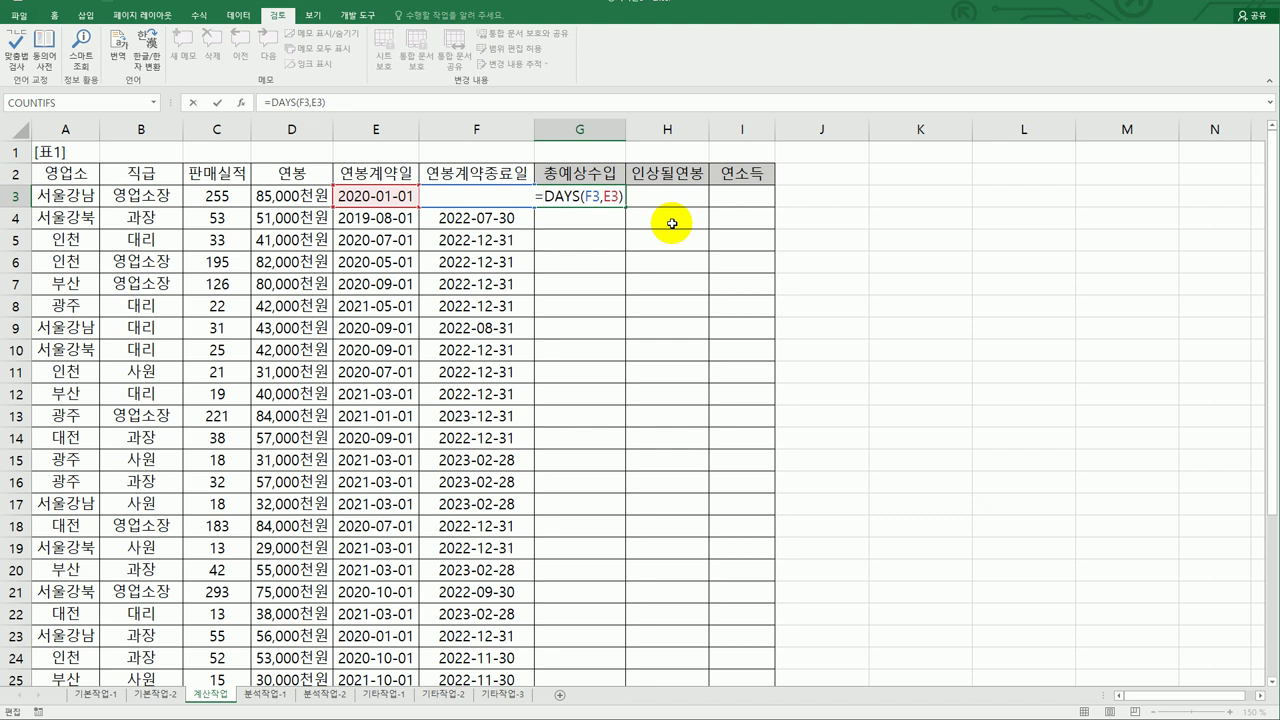
text(qu)
key(Down)
key(Down)
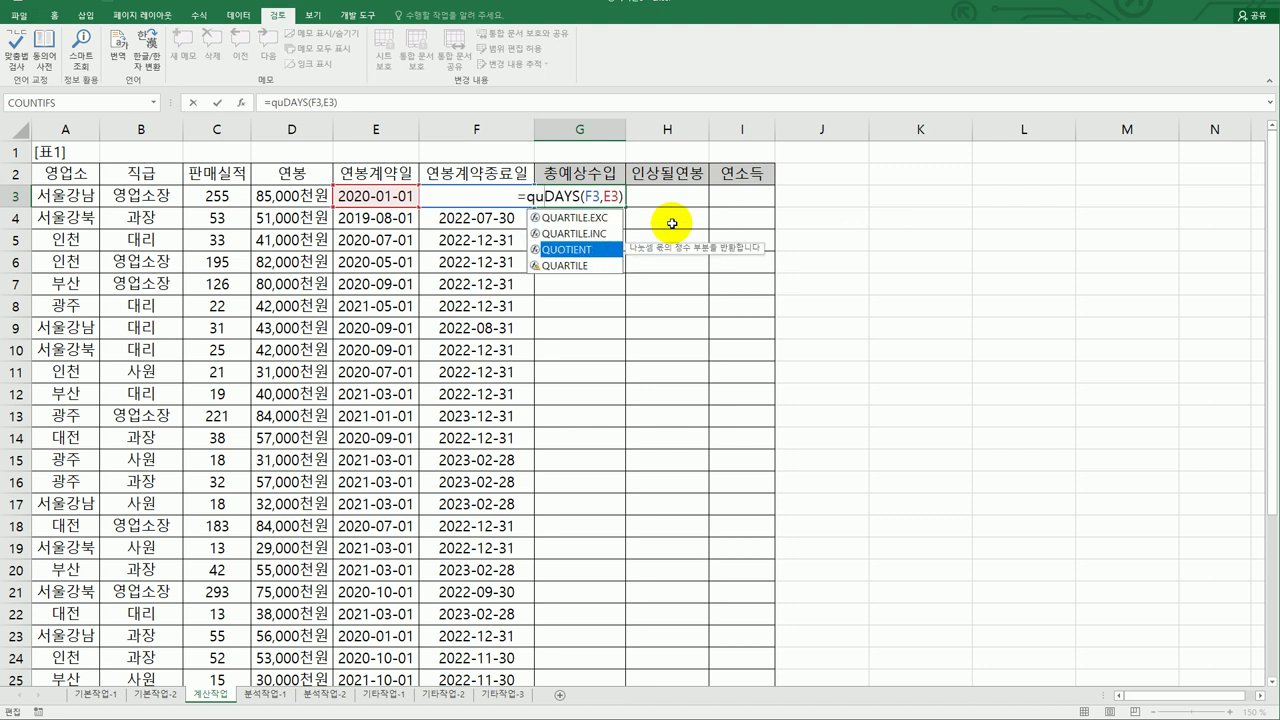
key(Tab)
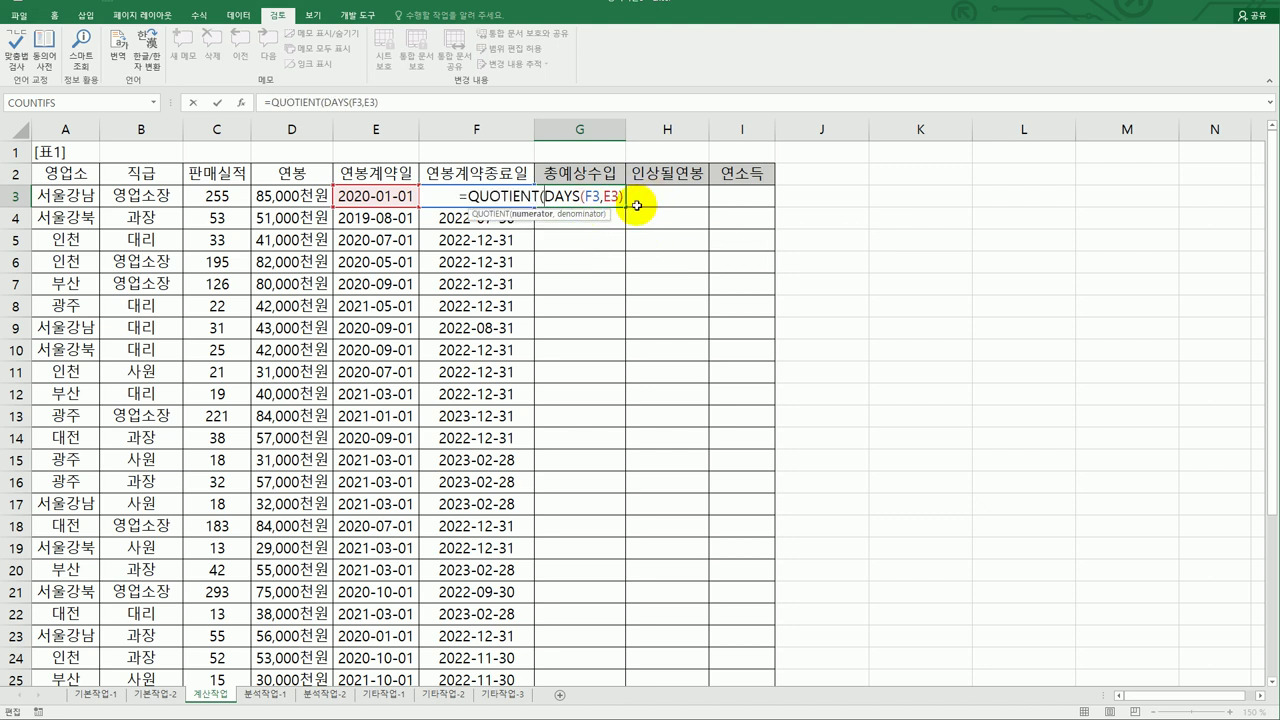
click(622, 197)
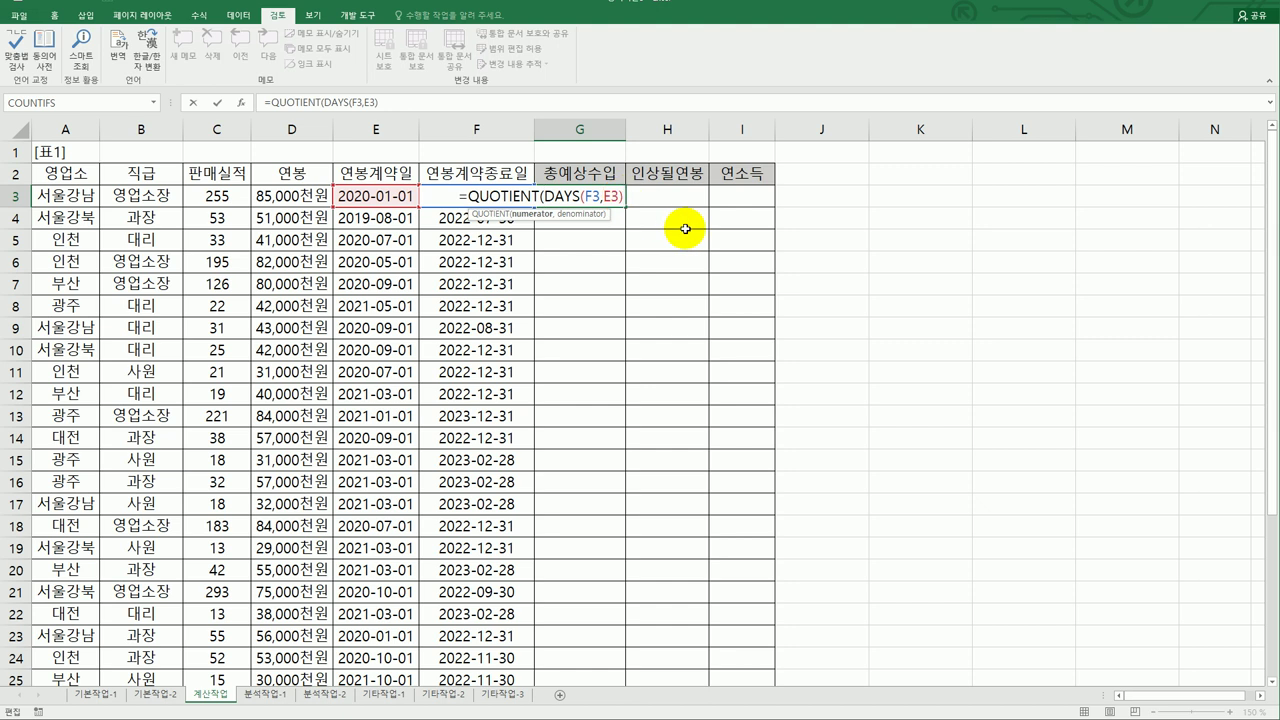
text(,)
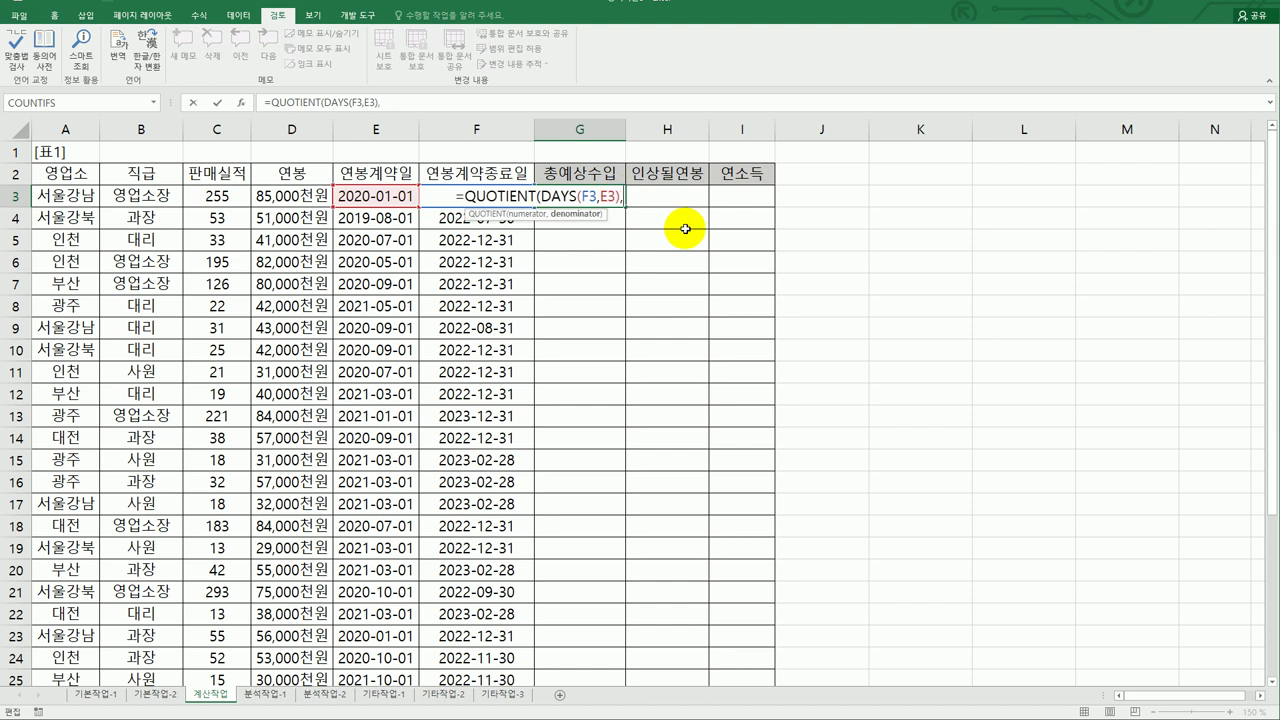
text(30))
key(ctrl+Return)
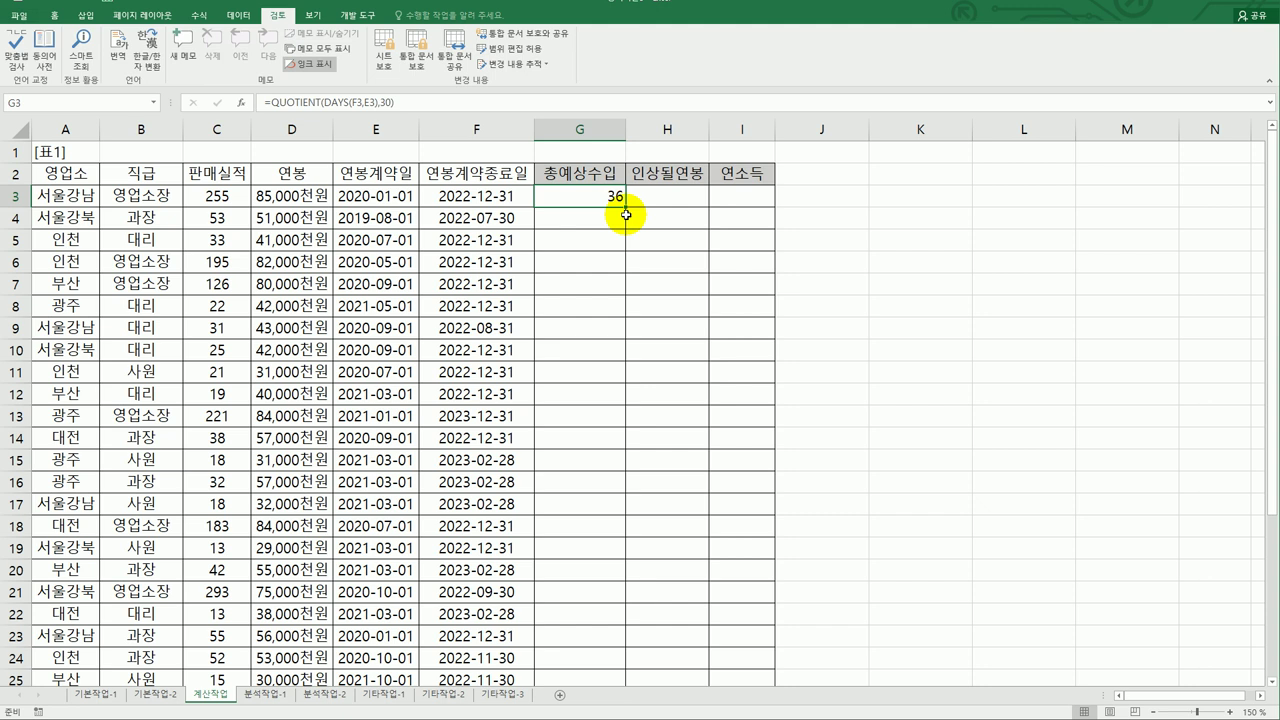
Multiply the QUOTIENT formula in G3 by (D3/12) and fill it down the 총예상수입 column through G26.
double_click(590, 198)
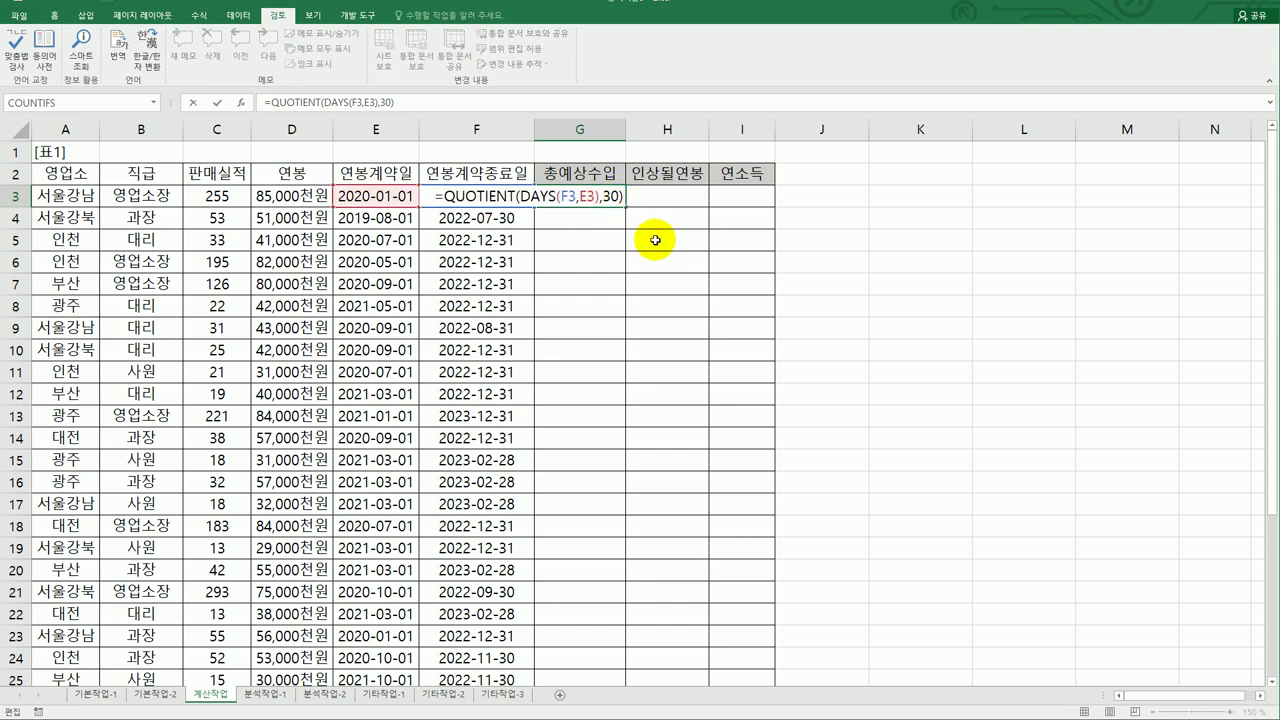
text(*)
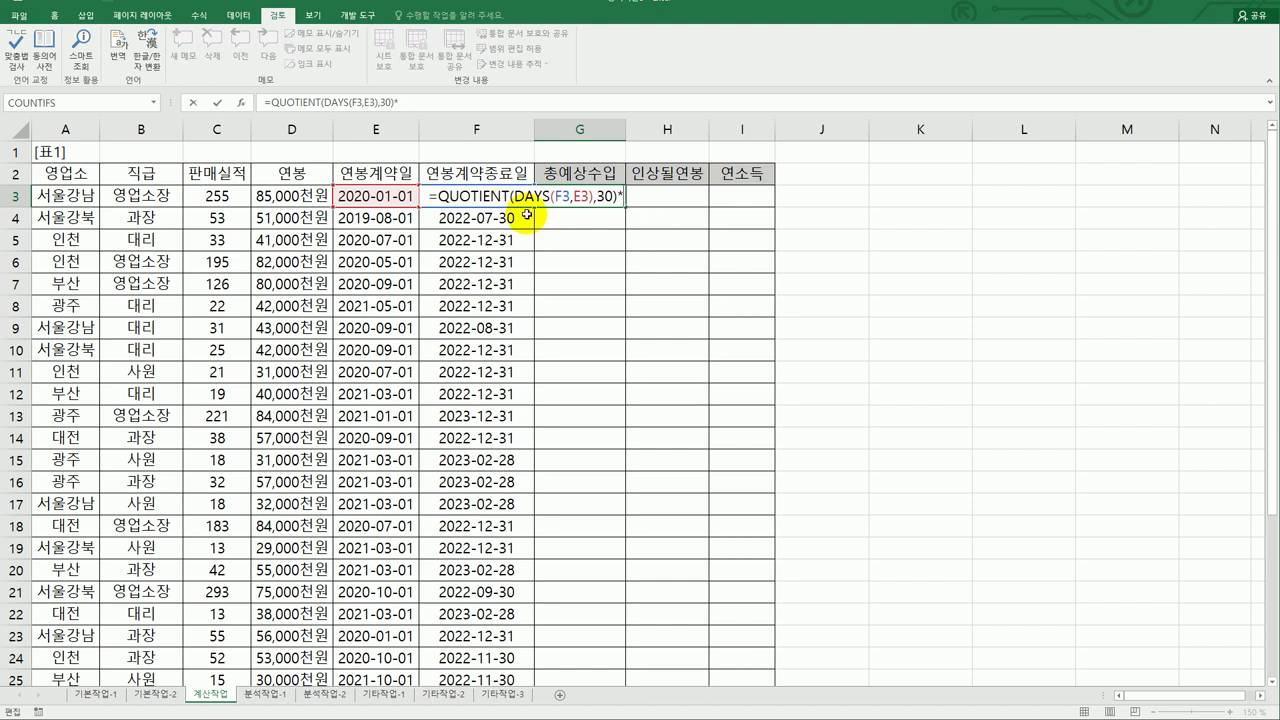
text(()
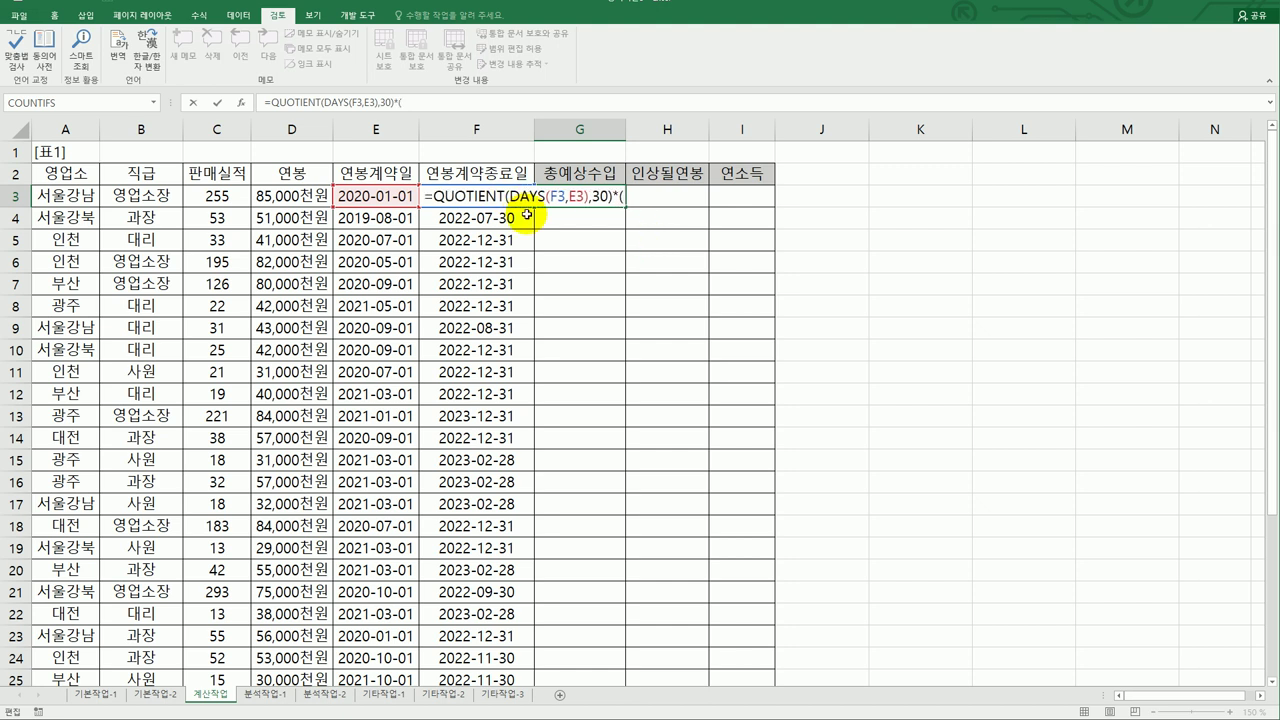
click(287, 196)
text(/12))
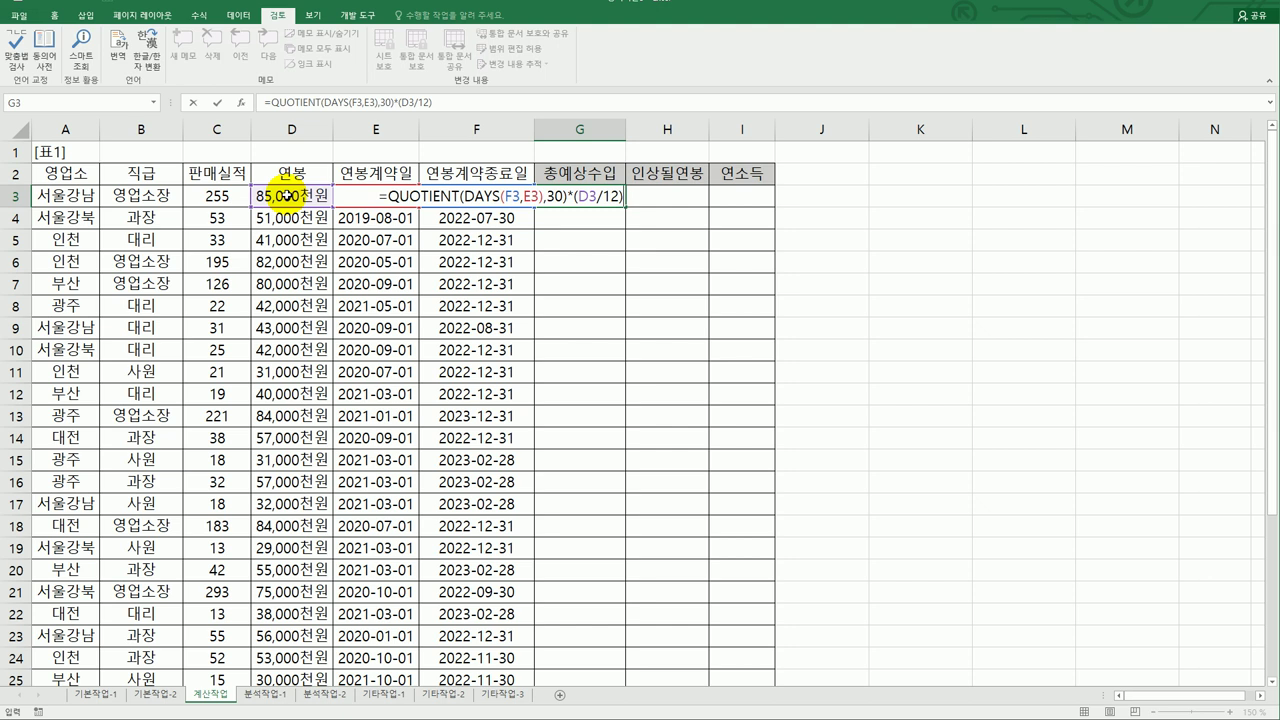
key(ctrl+Return)
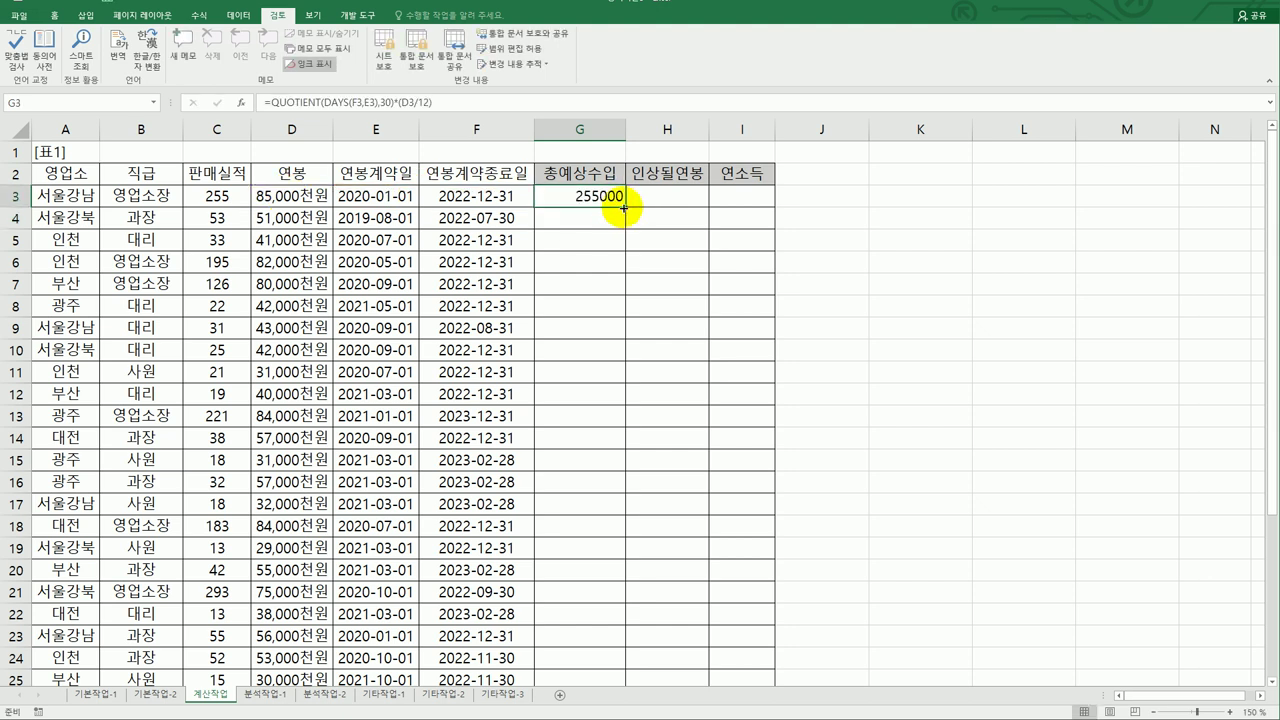
double_click(623, 207)
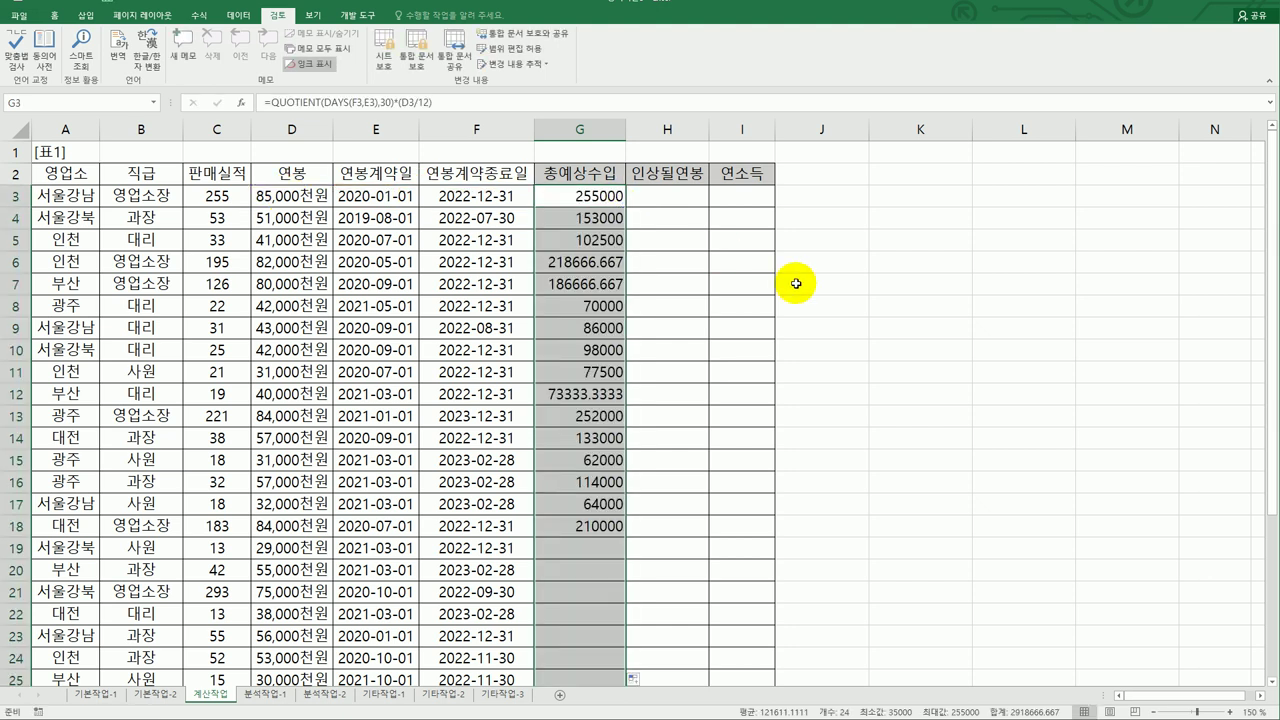
Wrap the G3 formula in TEXT with the format "#,##0천원" and fill it down the 총예상수입 column through G26.
click(579, 197)
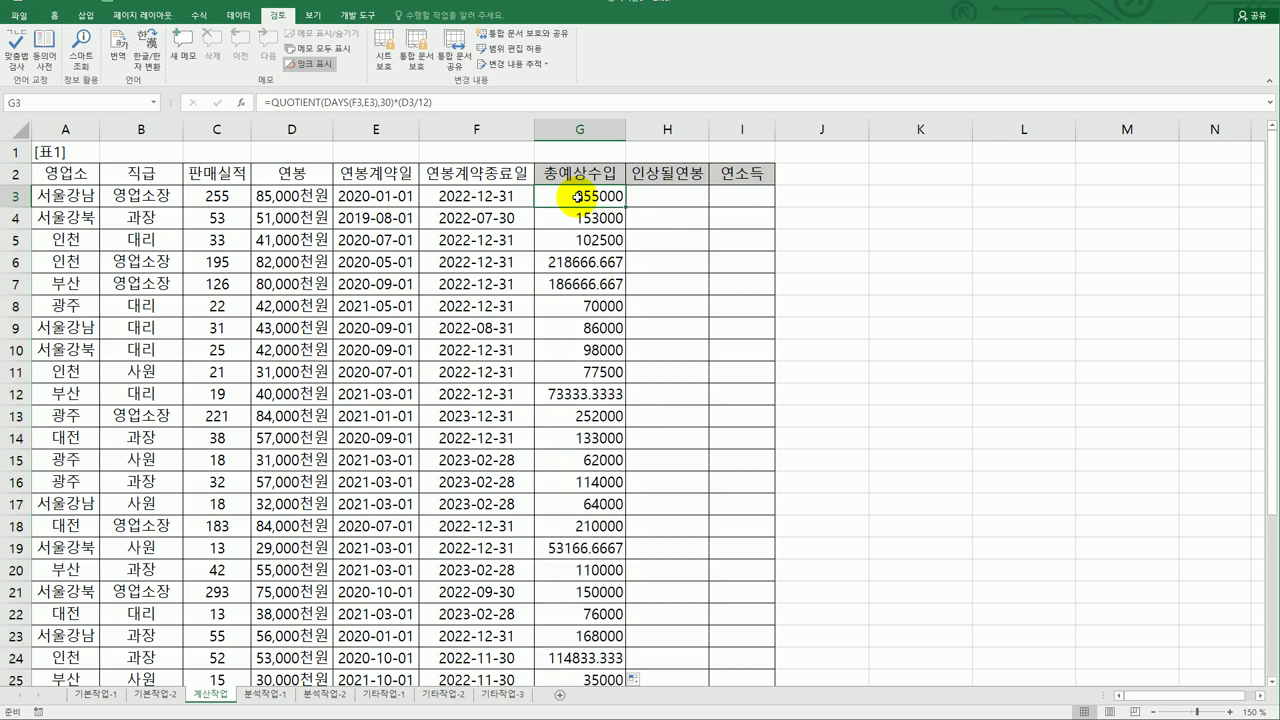
double_click(579, 197)
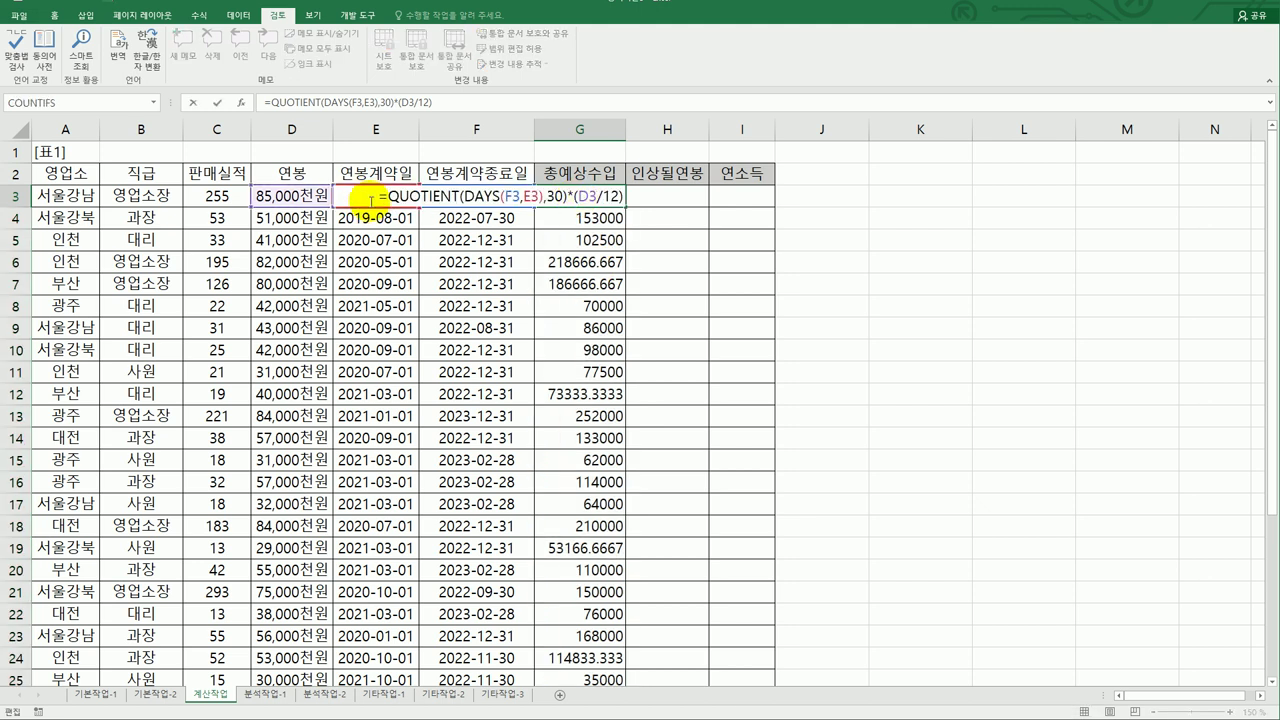
text(tex)
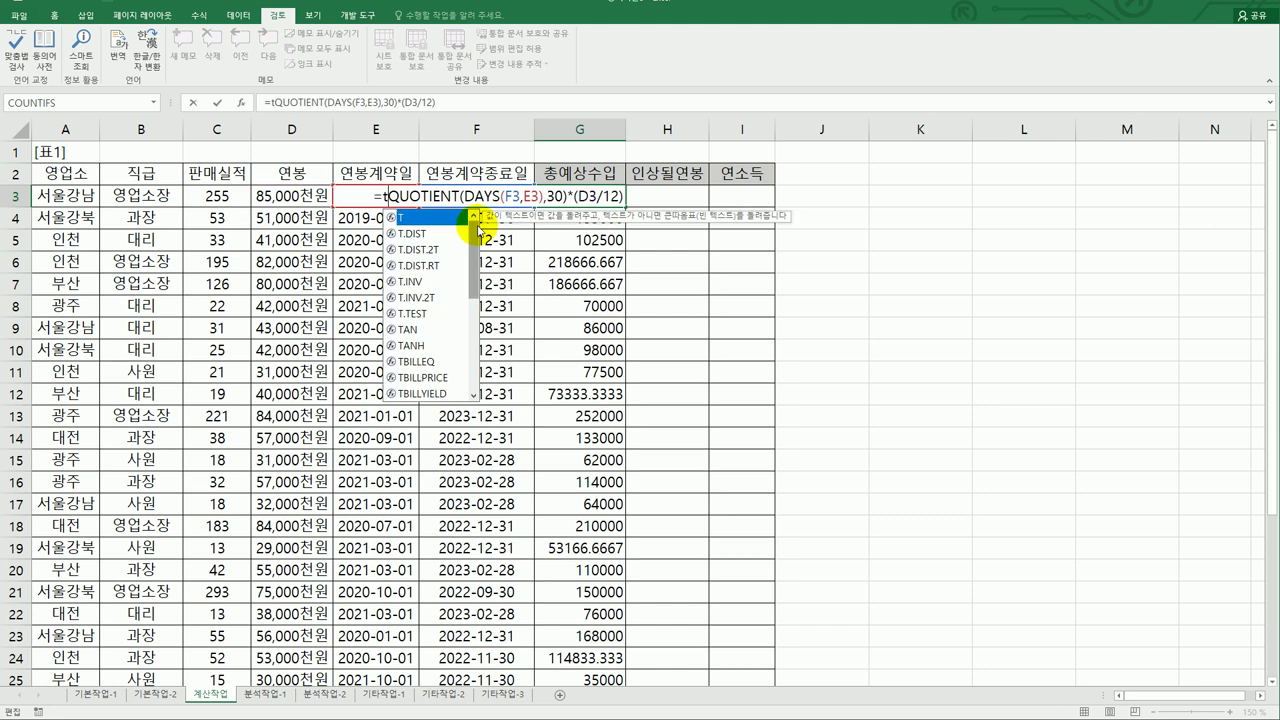
key(Tab)
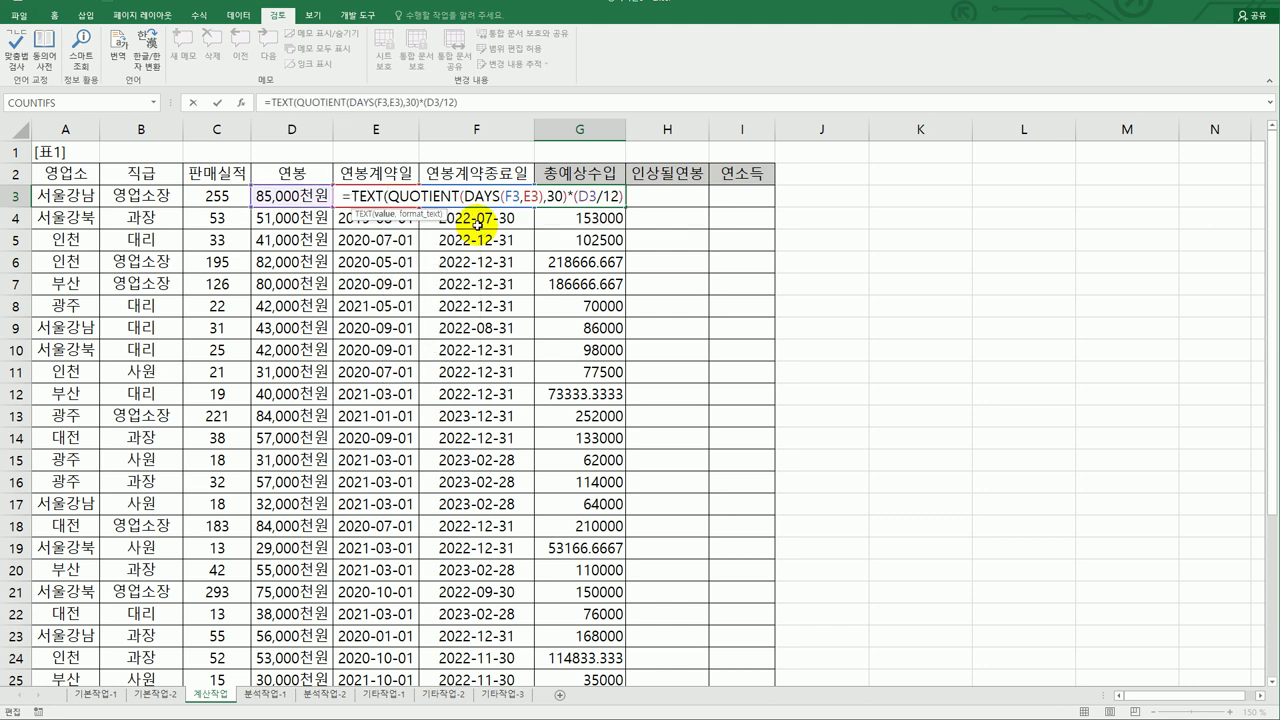
text(,)
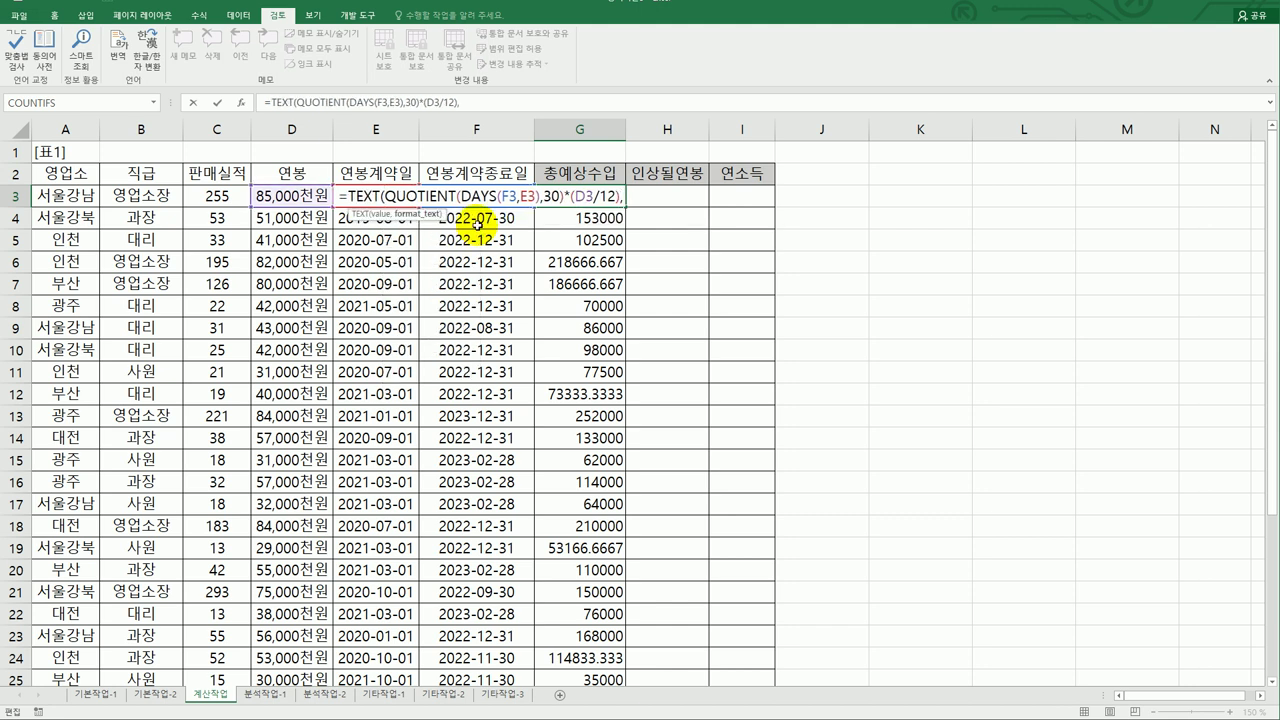
text(")
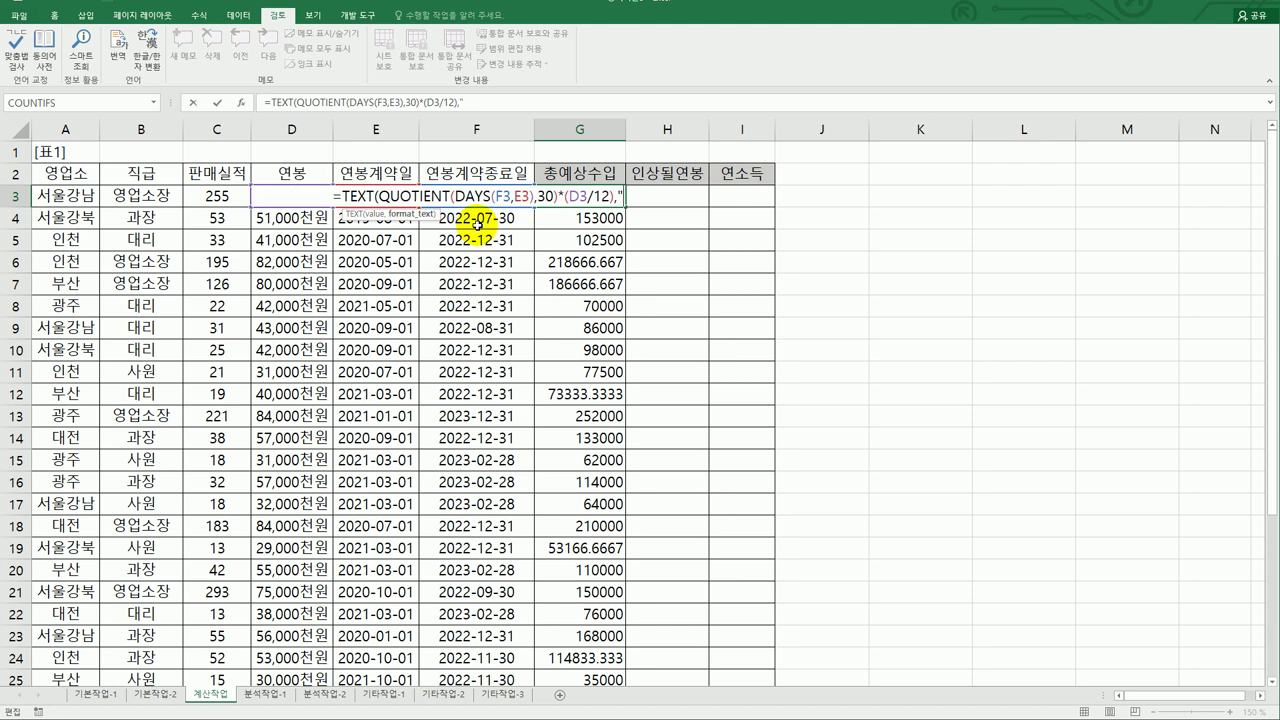
text(#,##0cj)
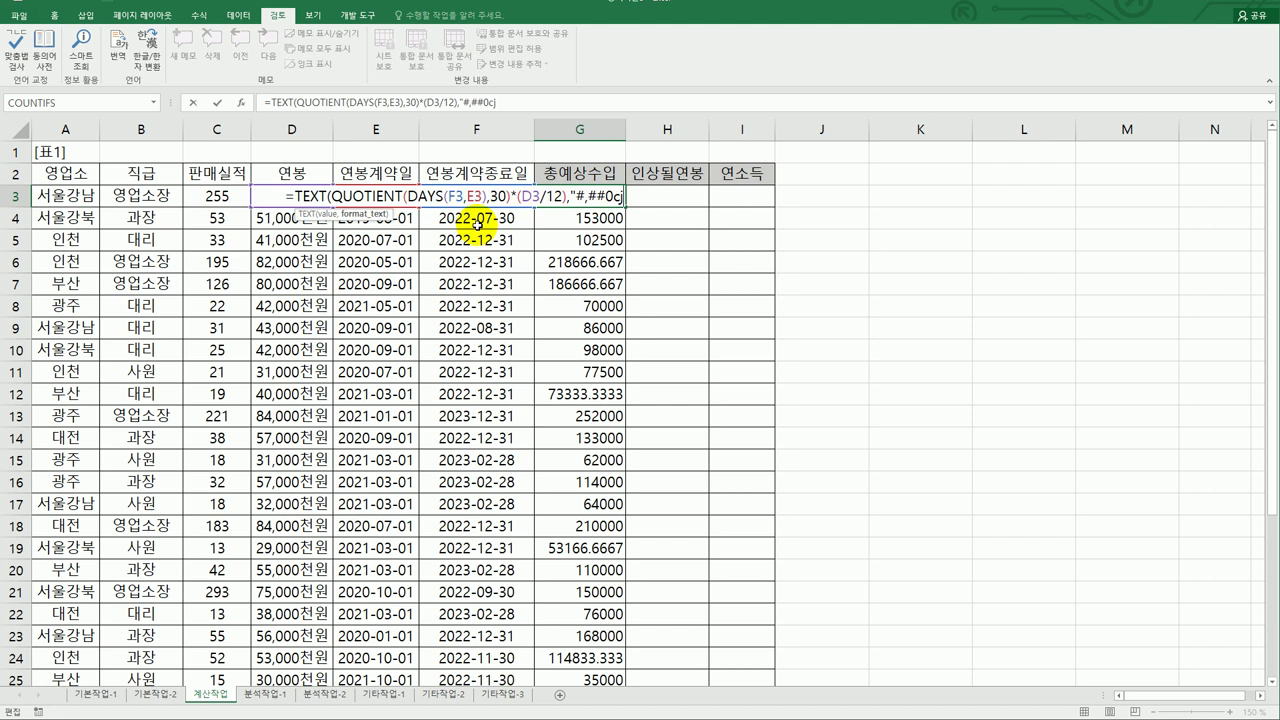
text(처원")
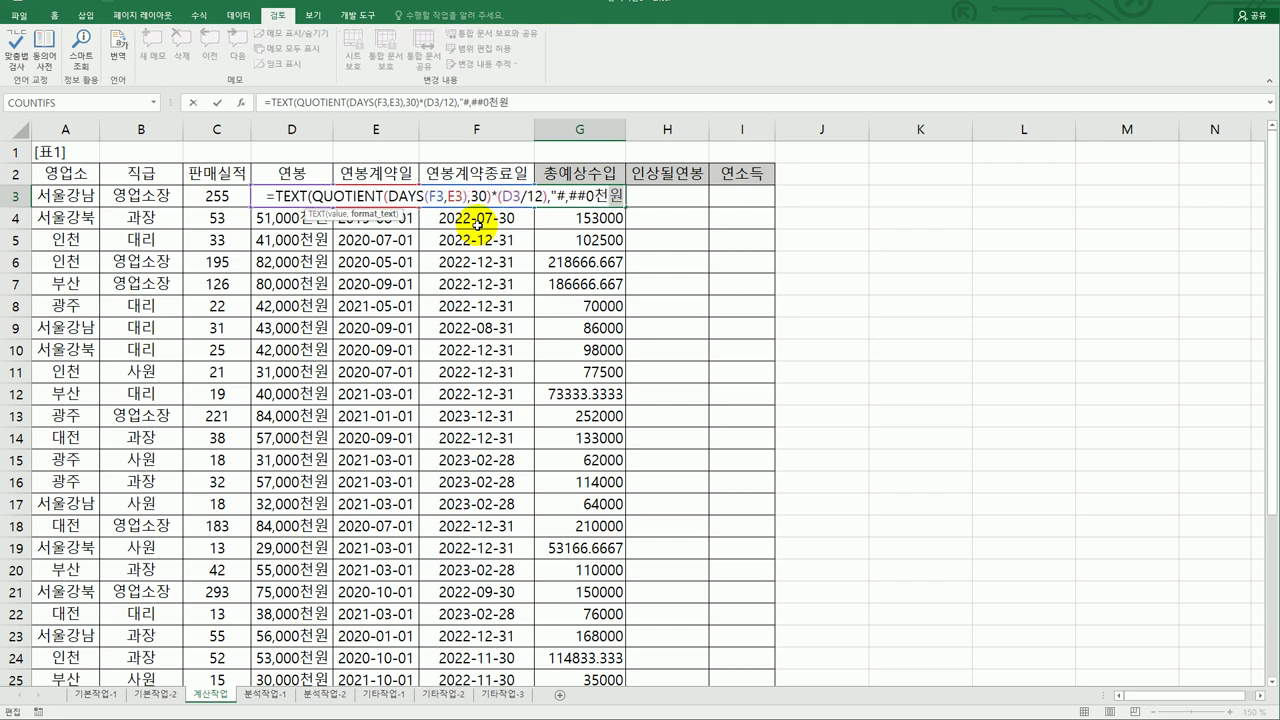
text())
key(Return)
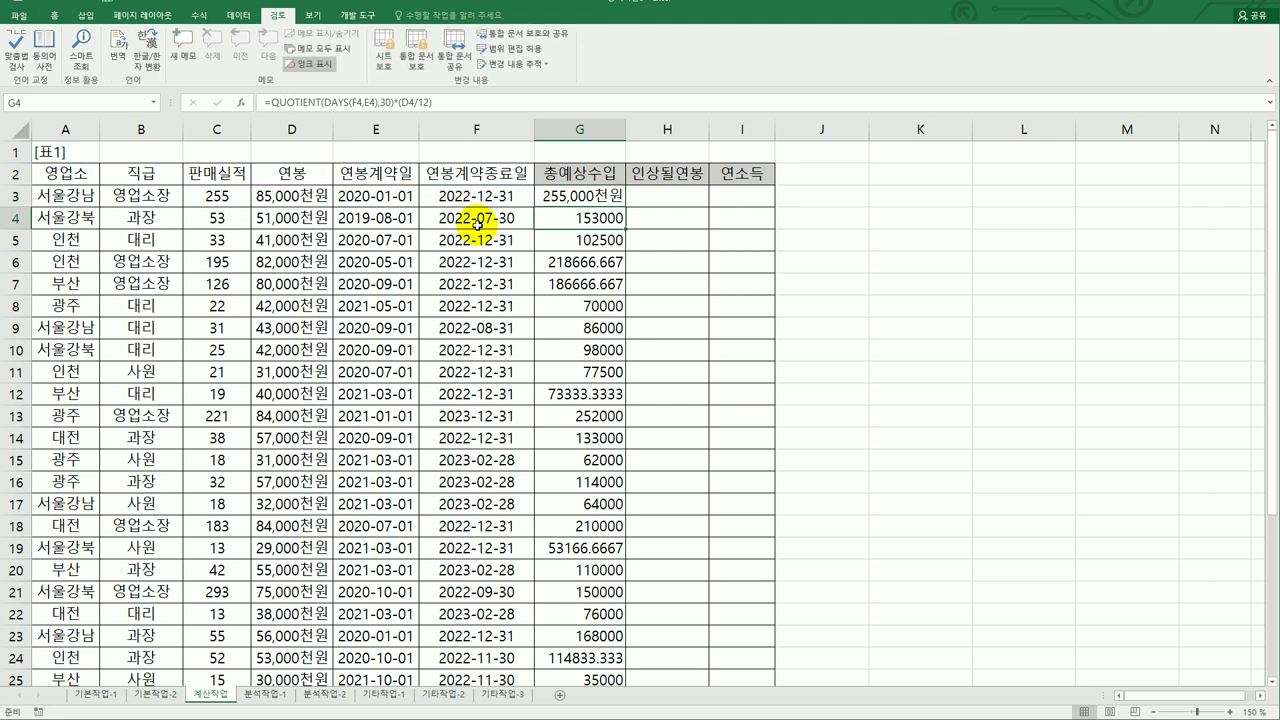
click(570, 196)
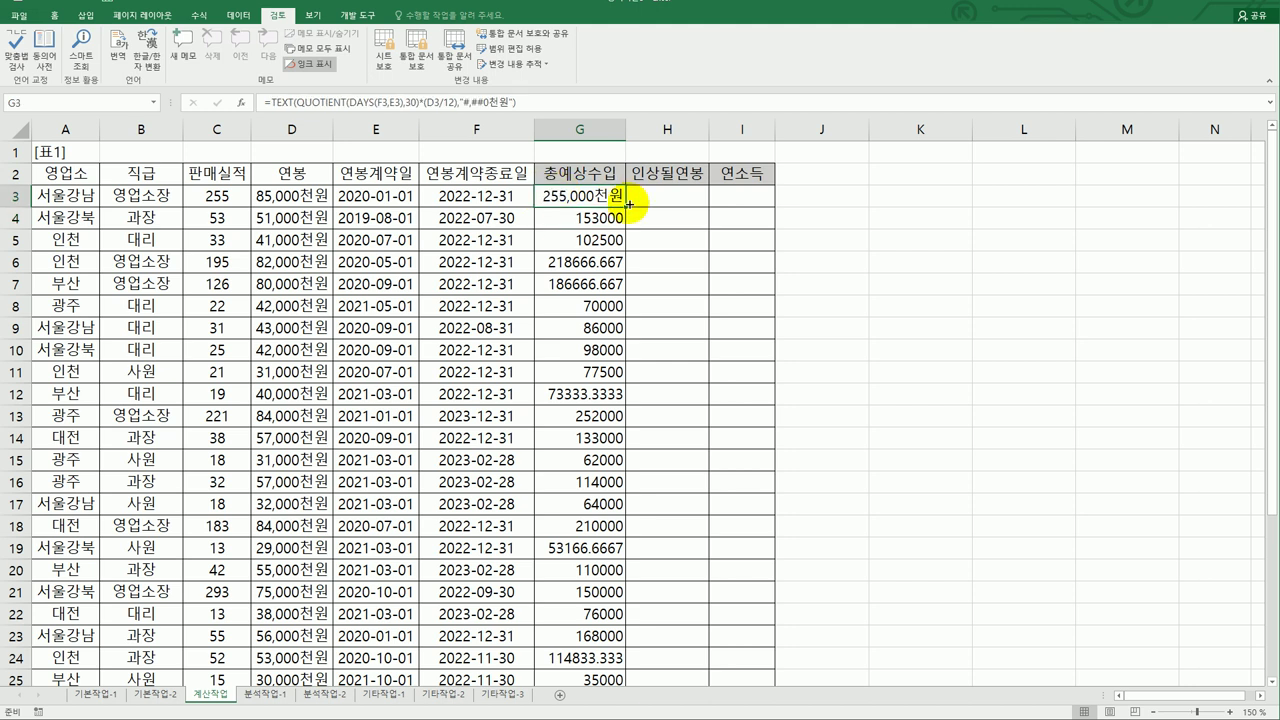
double_click(629, 204)
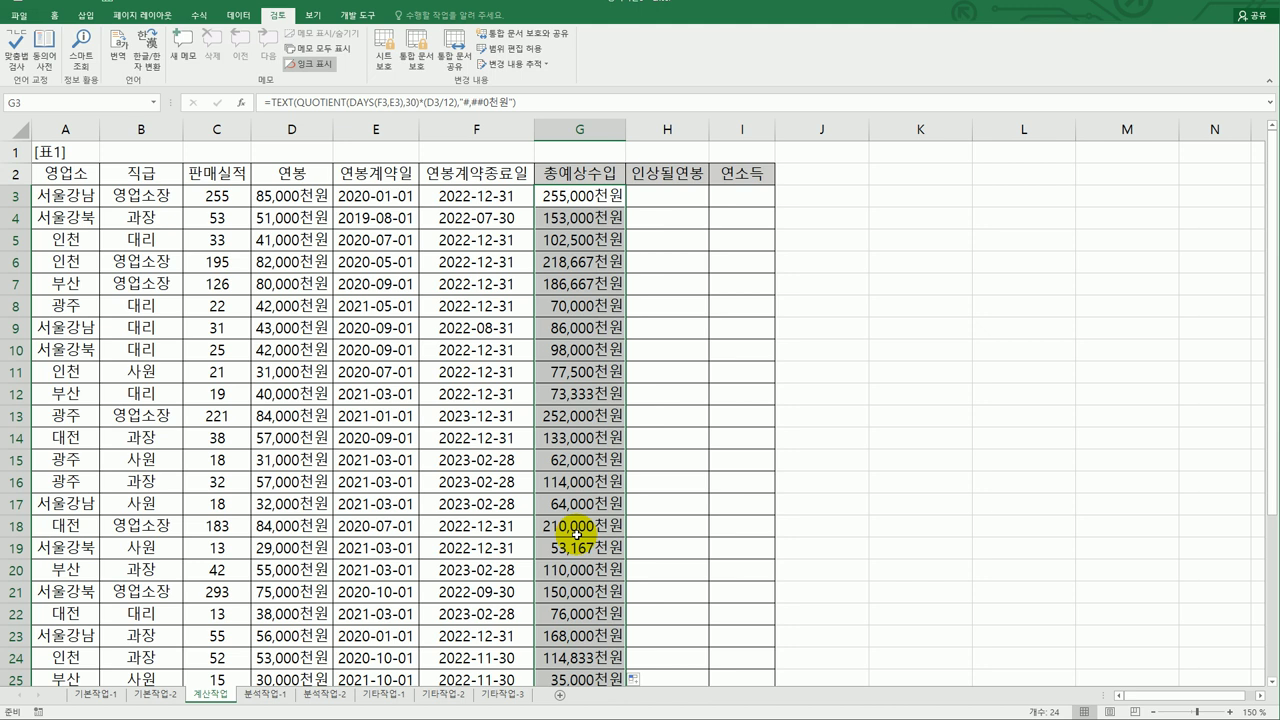
Read the 인상될연봉 instructions in the task document and examine the 연봉 column and the 영업소장 and 기타직급 rates in 표4.
key(alt+Tab)
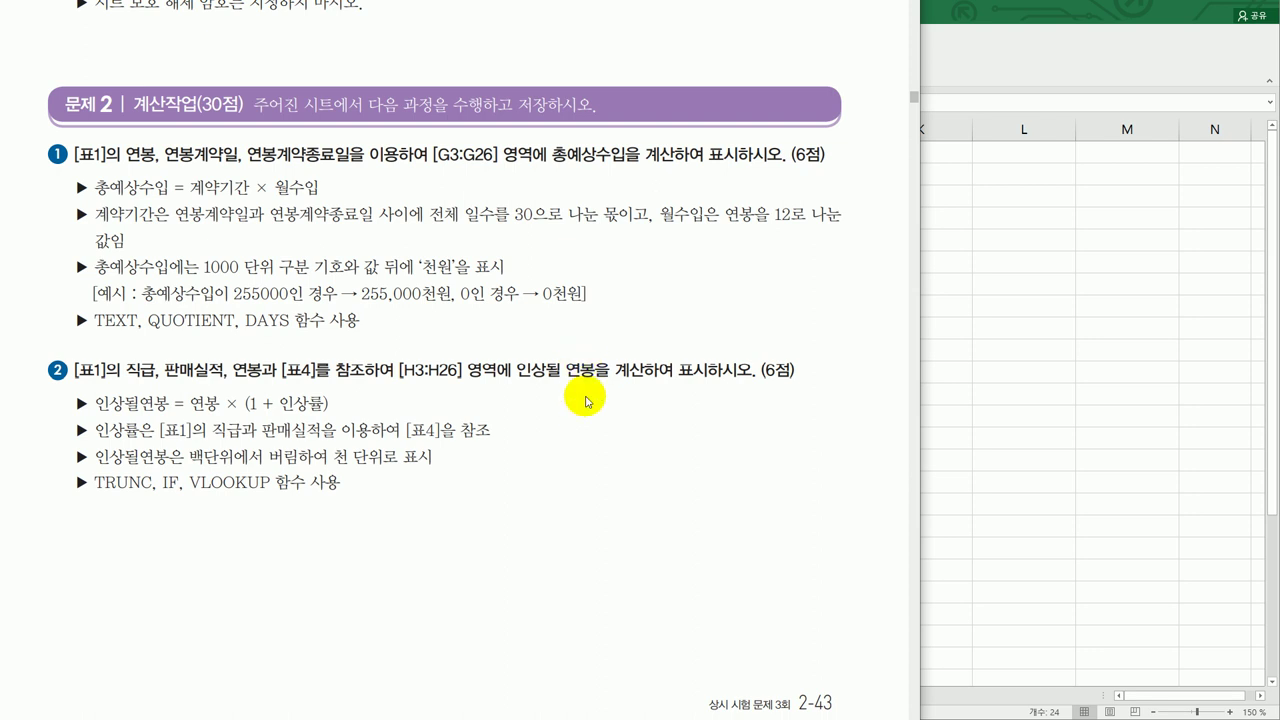
click(1040, 400)
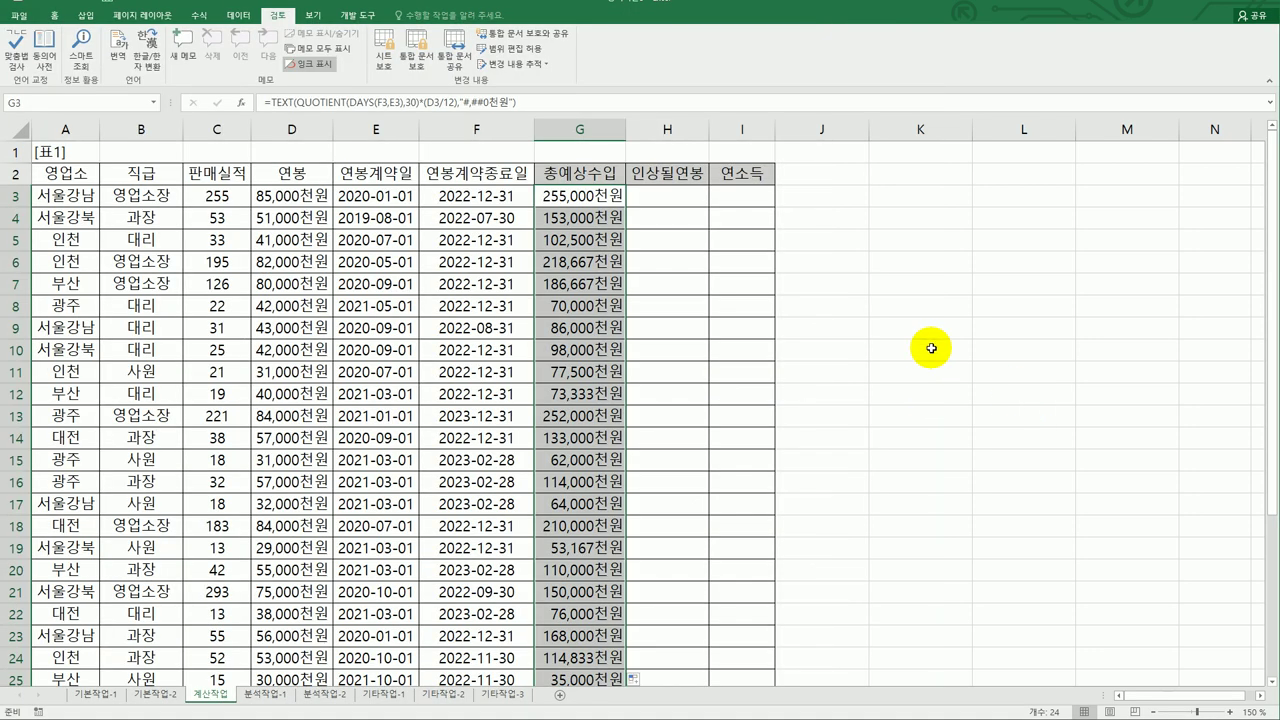
click(665, 196)
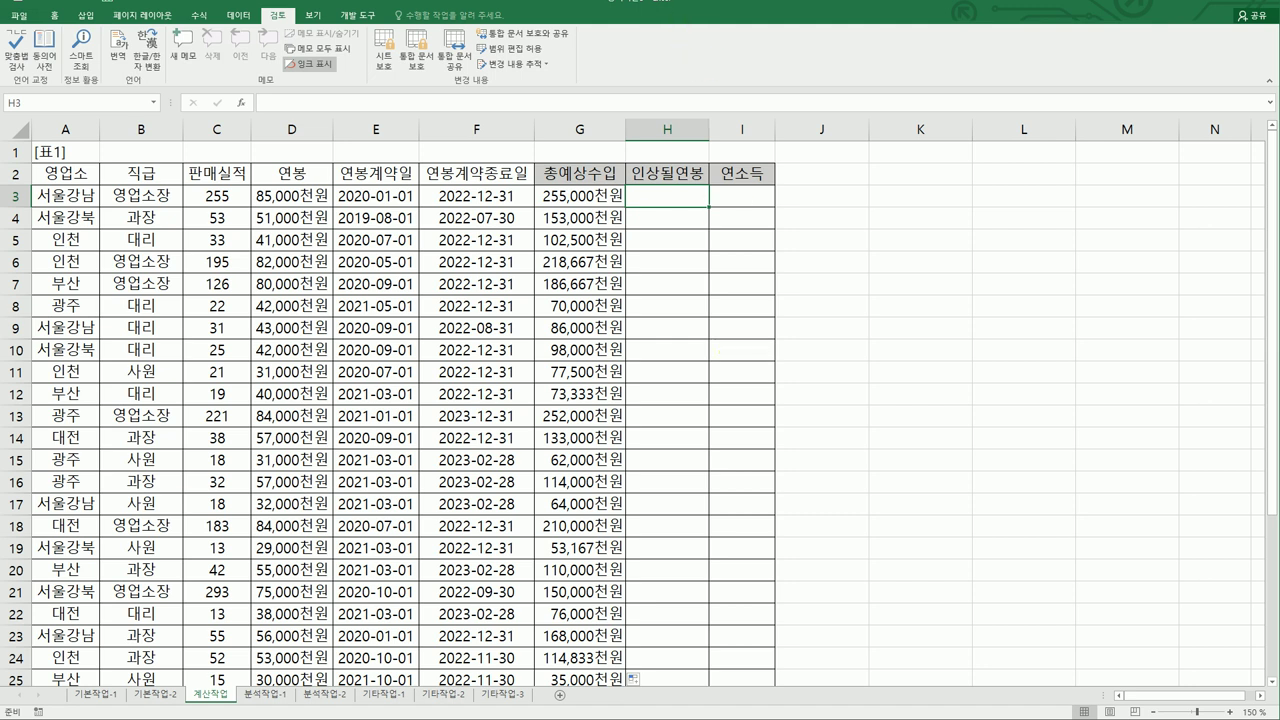
key(alt+Tab)
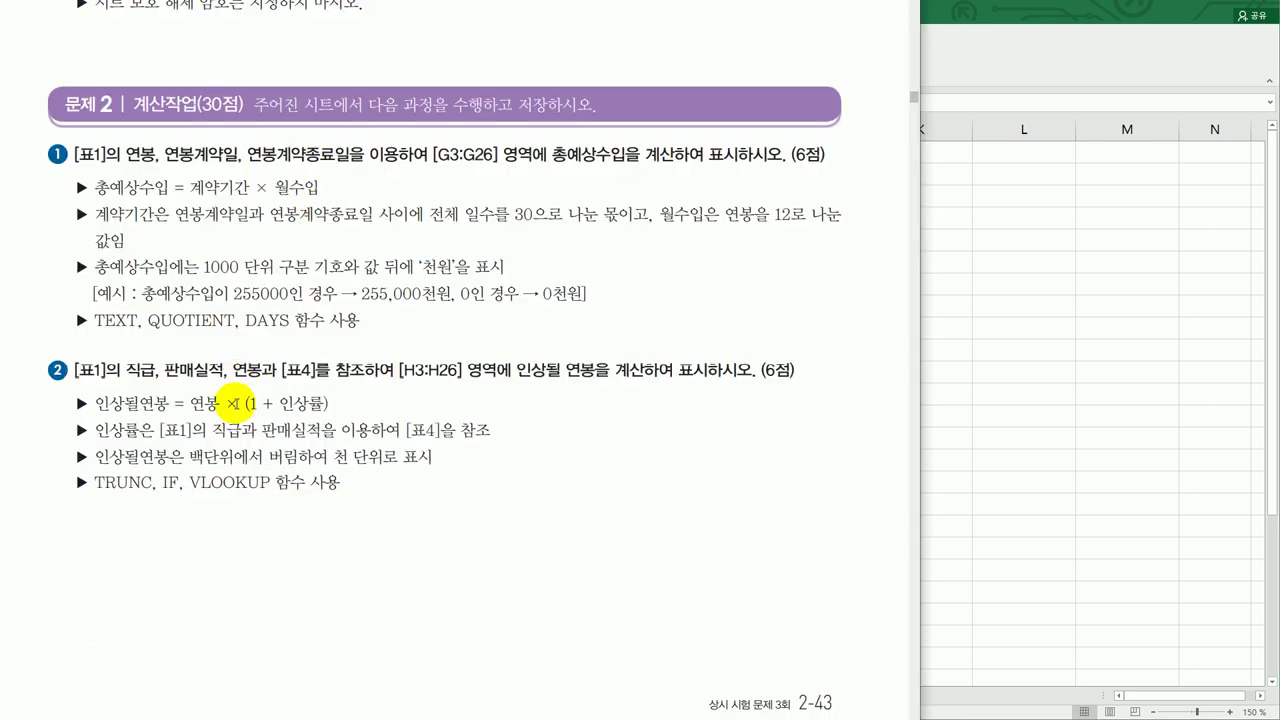
click(986, 400)
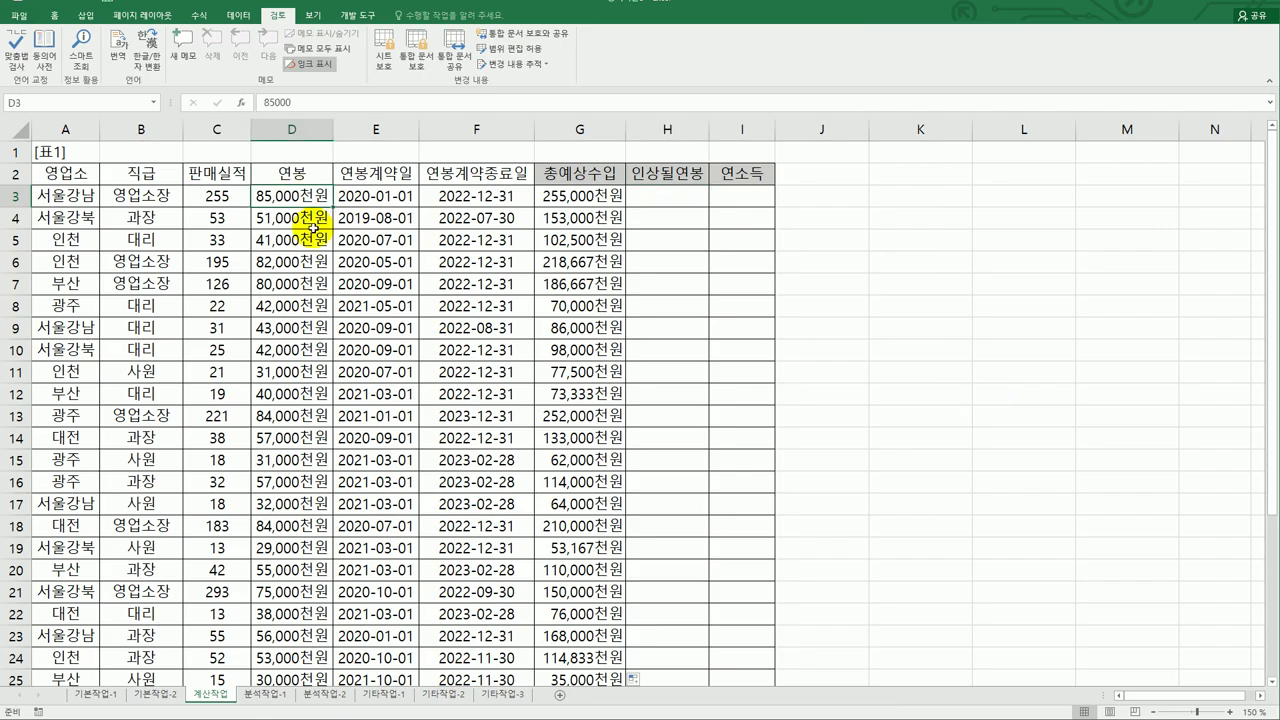
scroll(566, 351, down, 4)
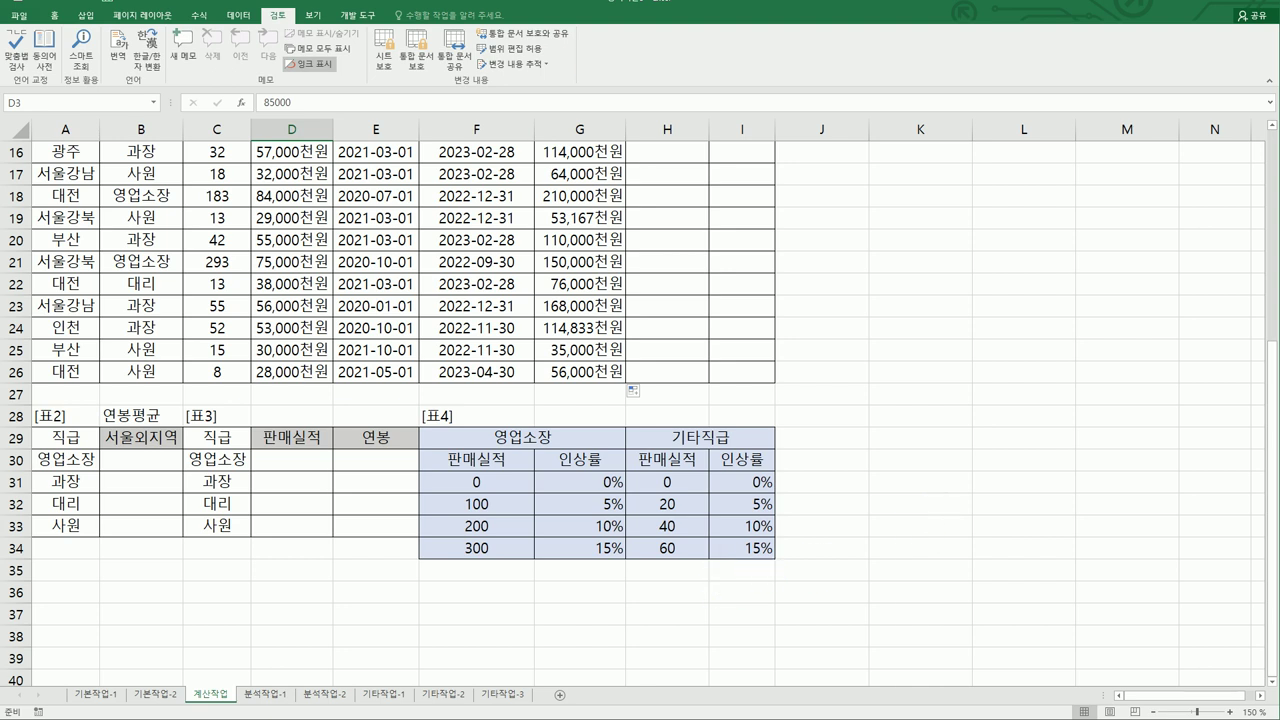
key(alt+Tab)
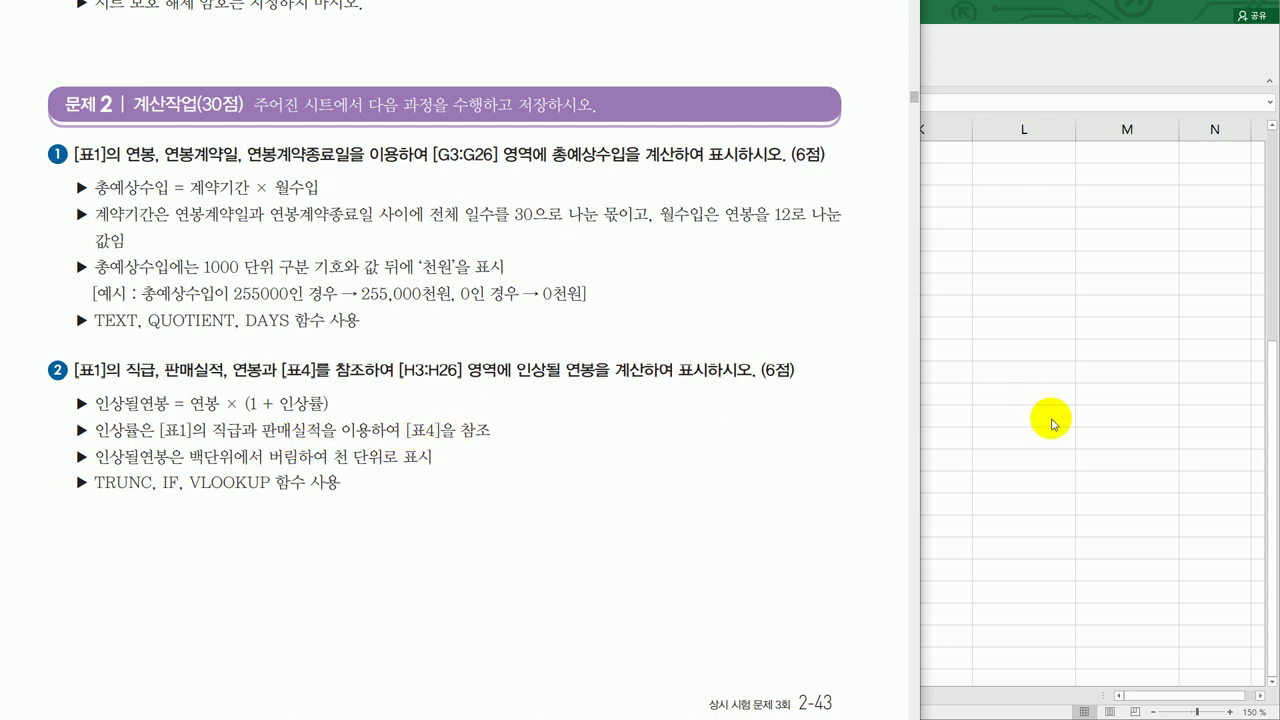
key(alt+Tab)
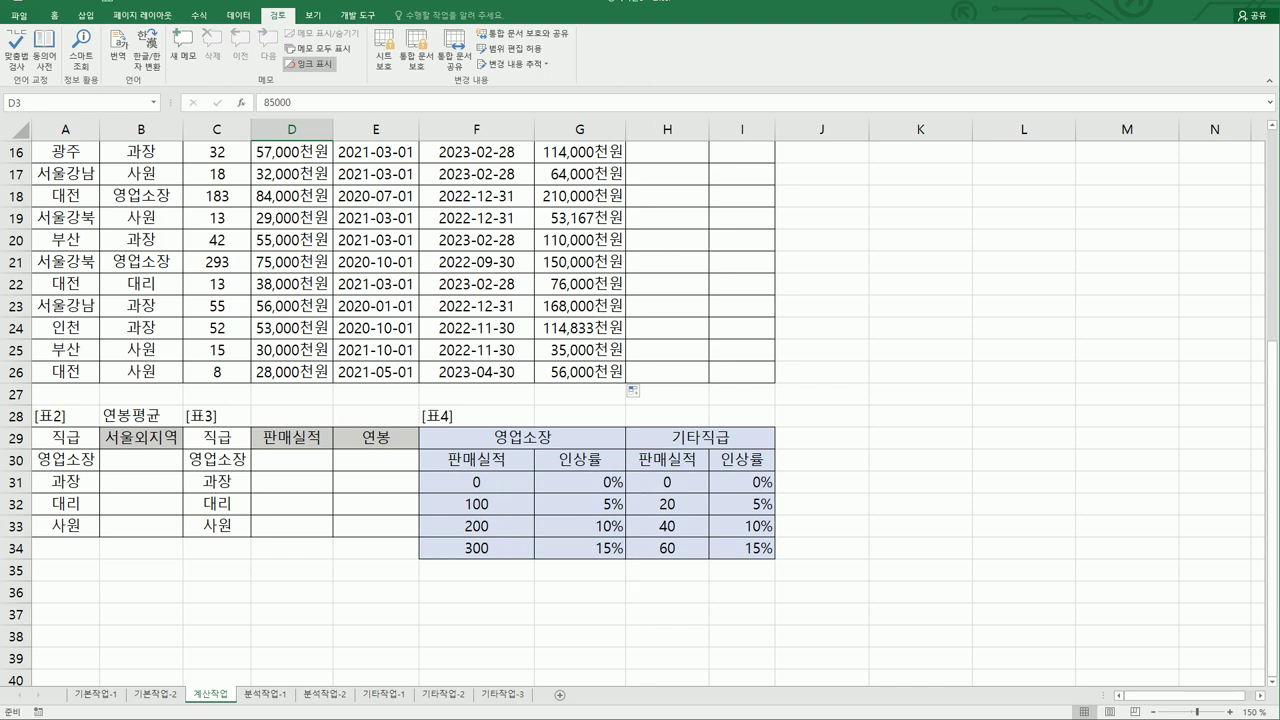
key(alt+Tab)
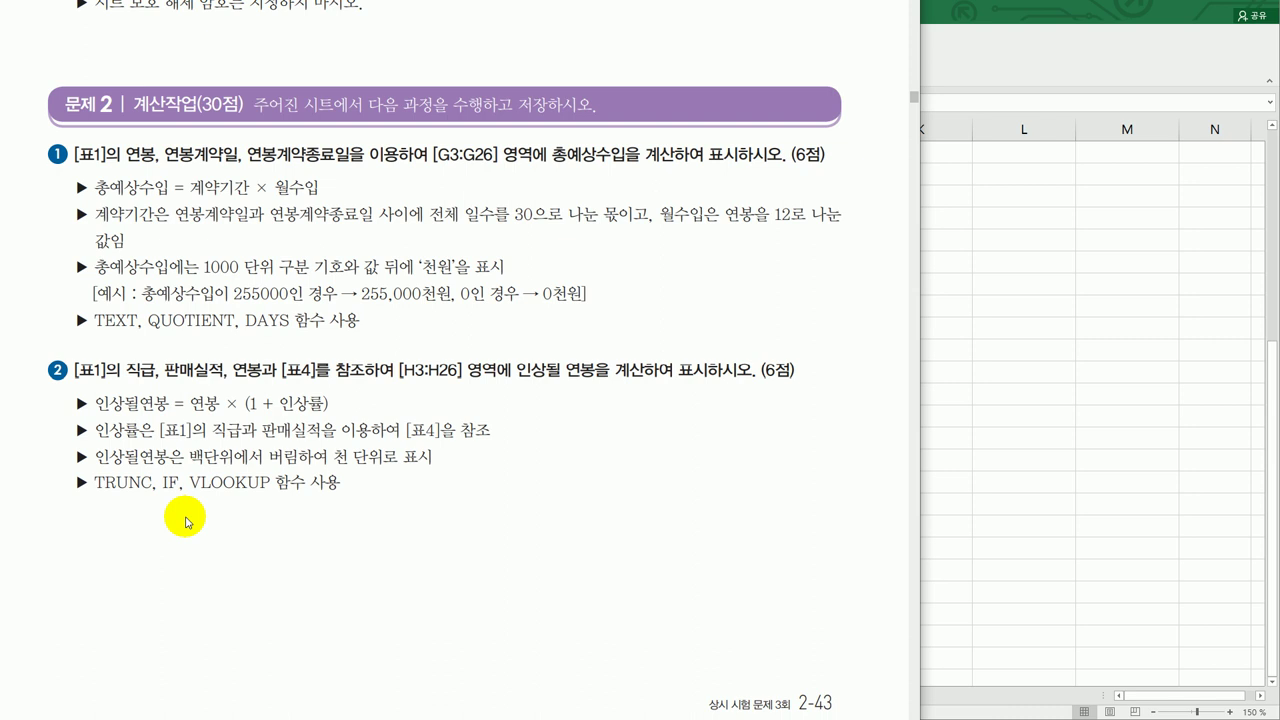
click(957, 409)
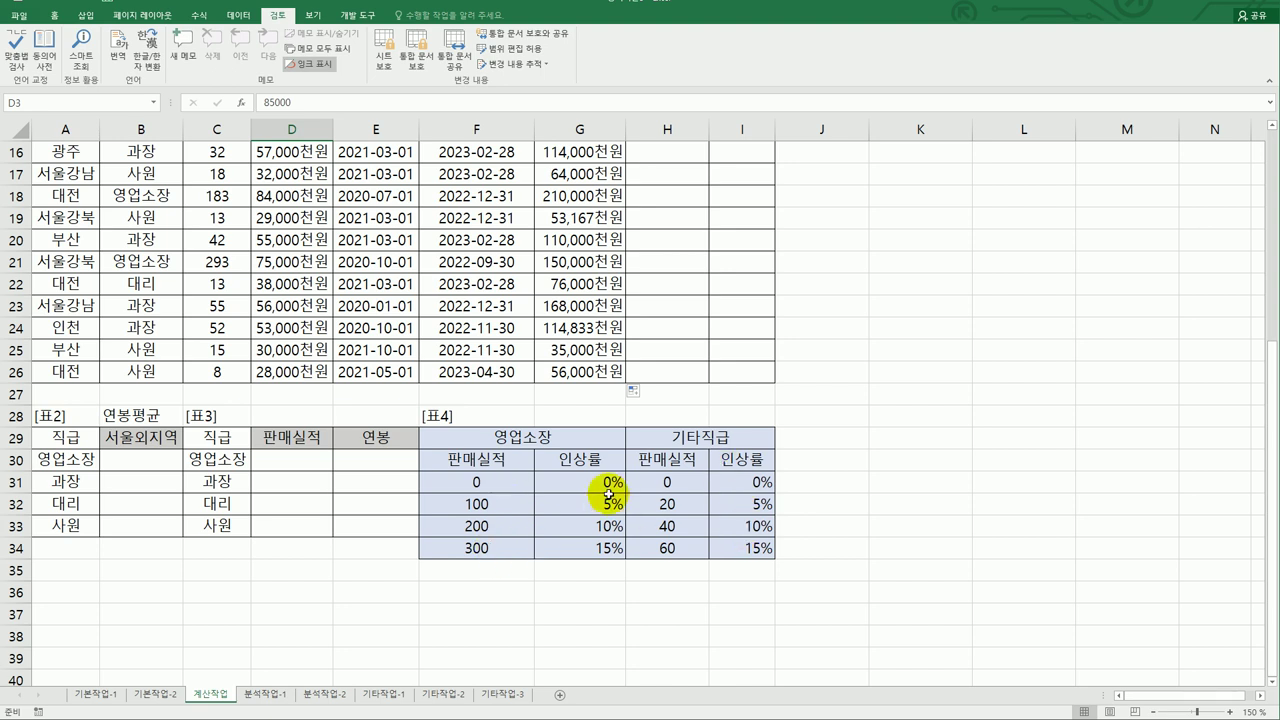
click(930, 494)
scroll(930, 494, up, 5)
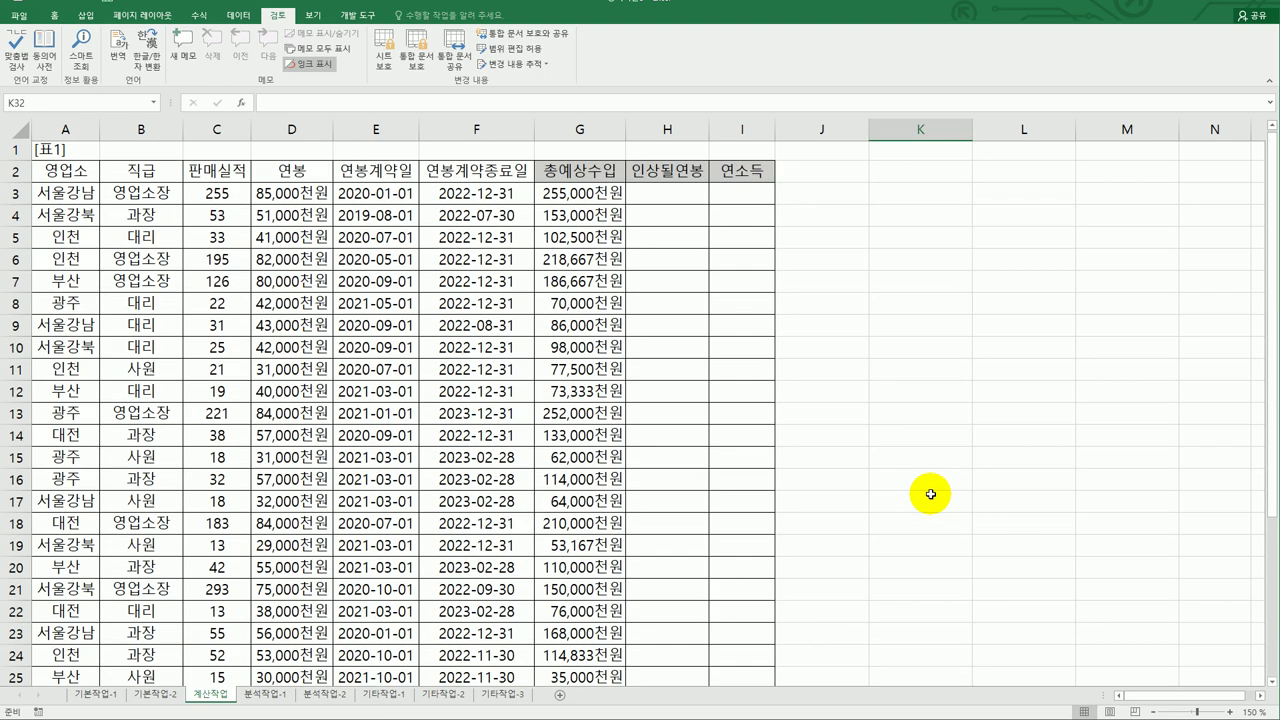
click(686, 195)
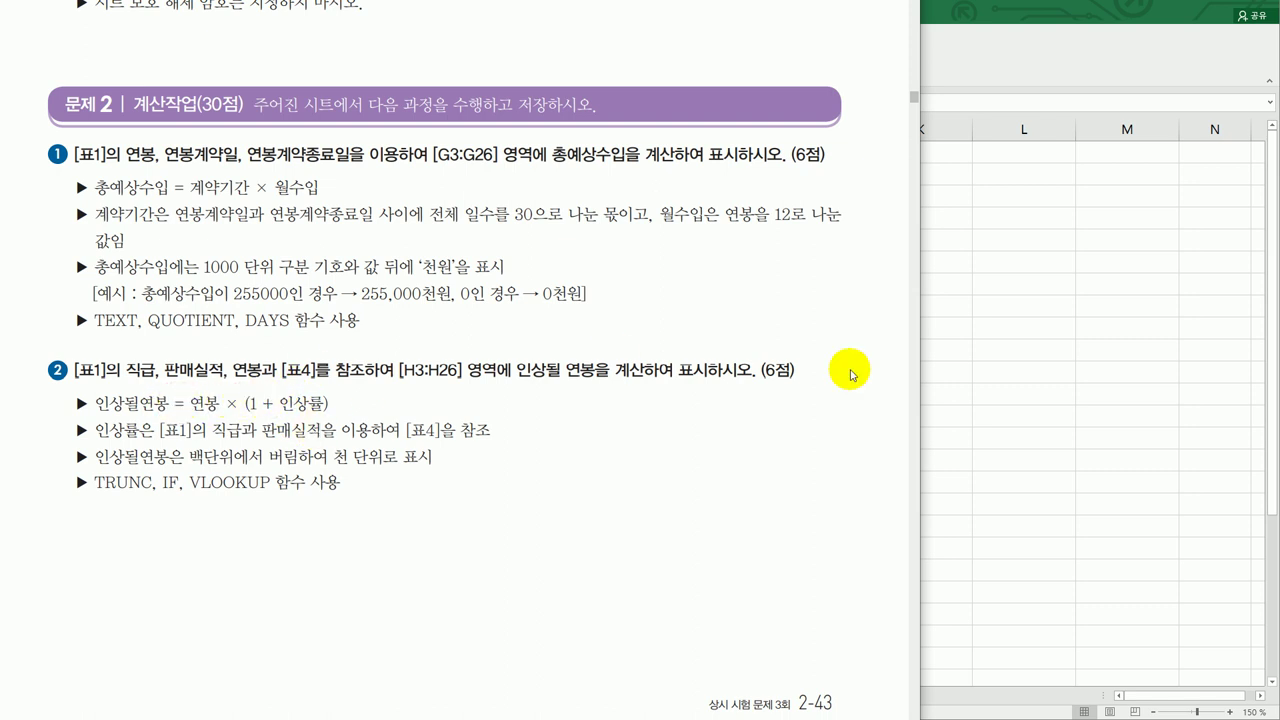
key(alt+Tab)
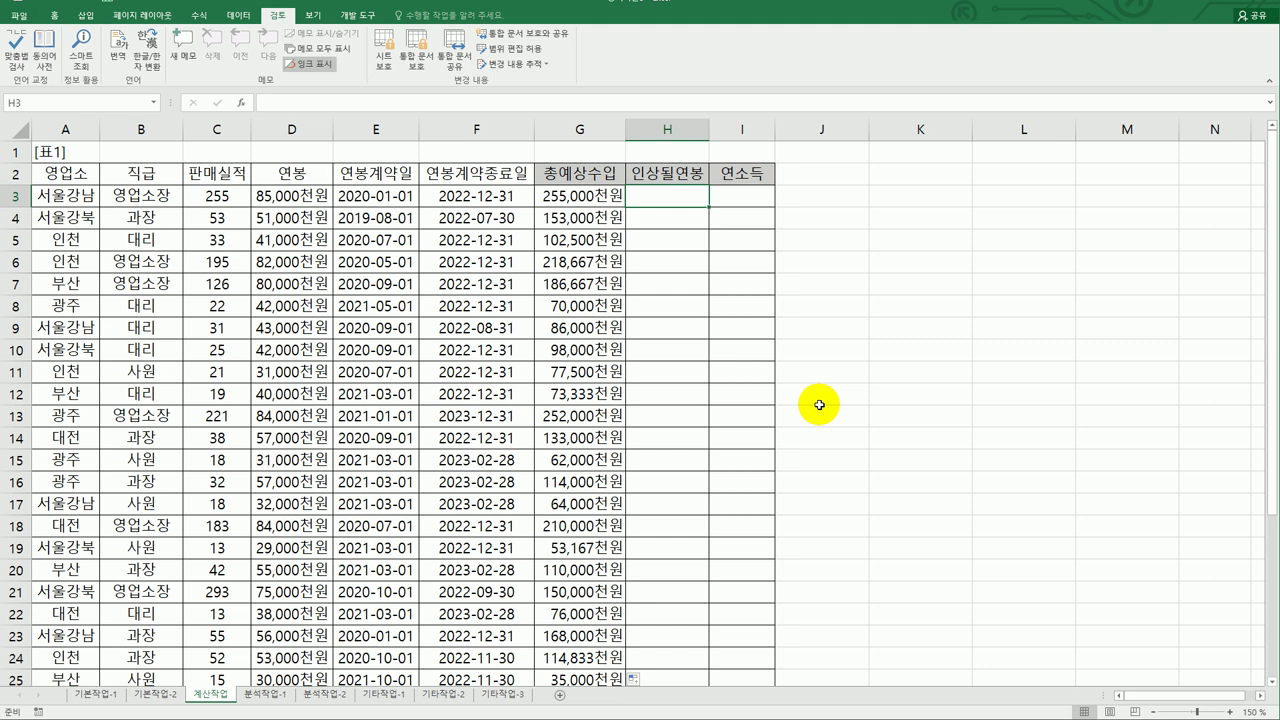
scroll(819, 405, down, 6)
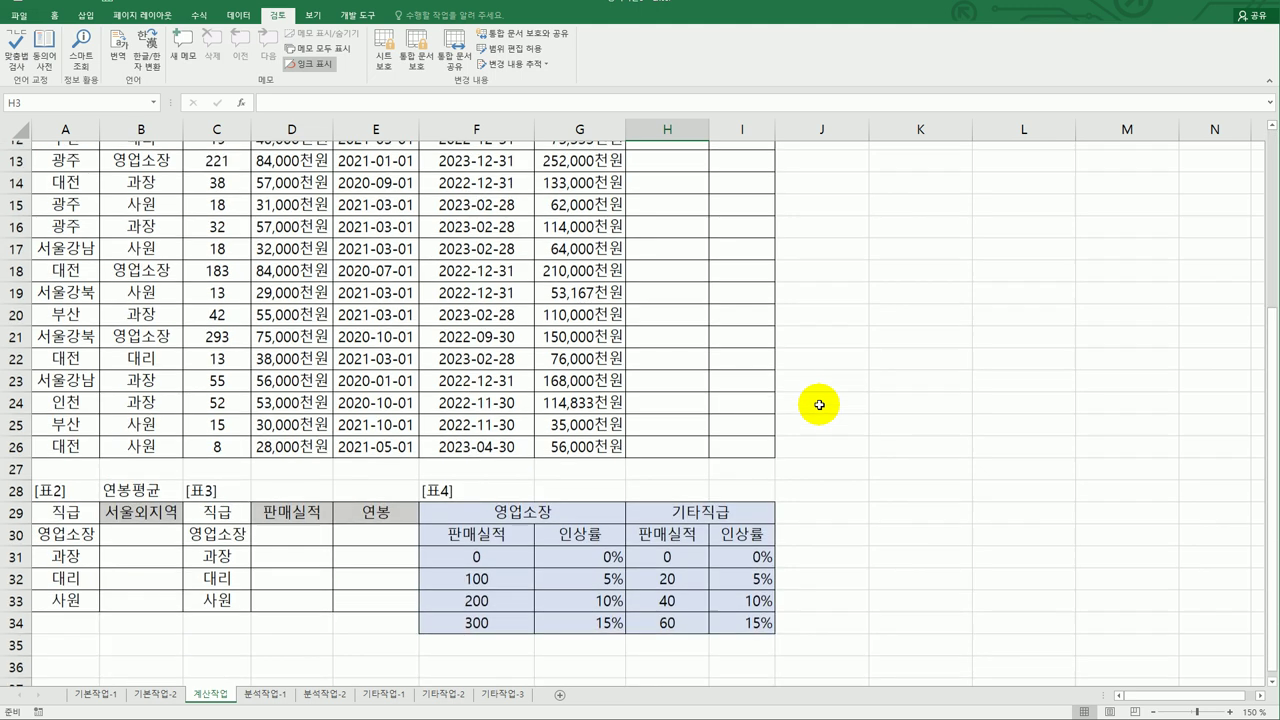
drag(516, 420, 582, 491)
scroll(829, 506, up, 6)
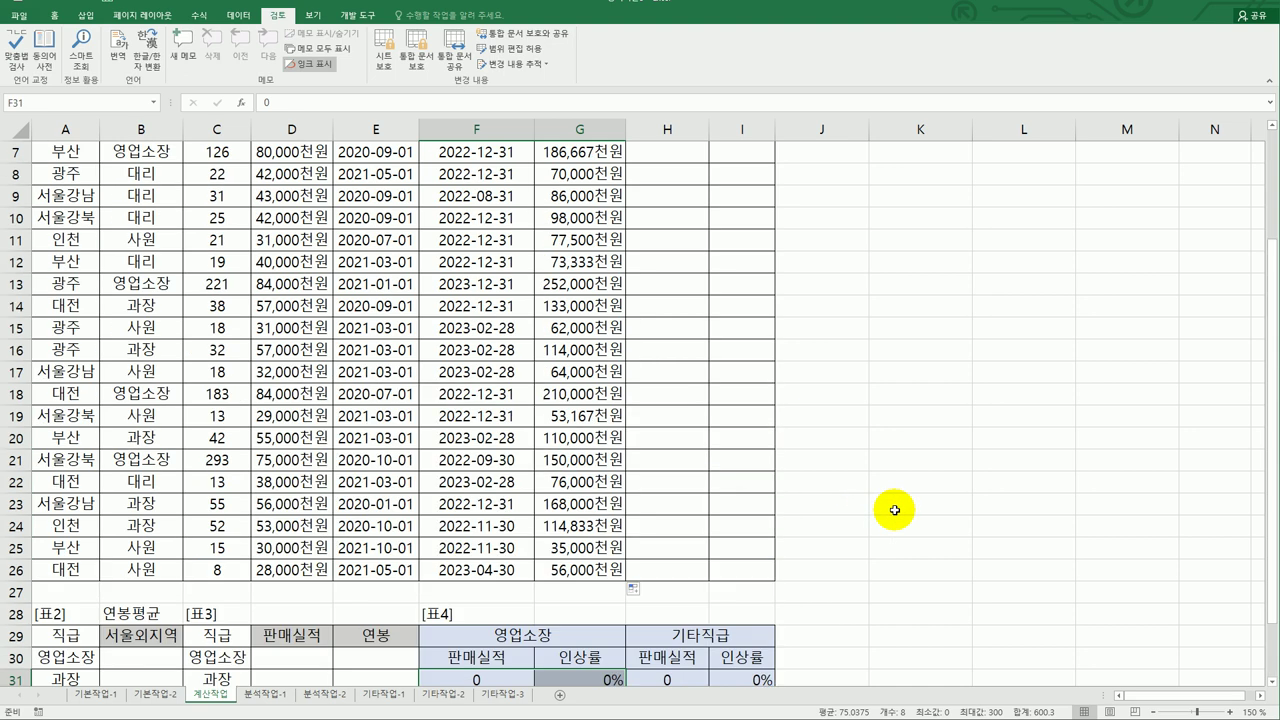
Begin a VLOOKUP formula in H3 with C3 as the lookup value and the absolute range $F$31:$G$34 as the table array.
click(686, 201)
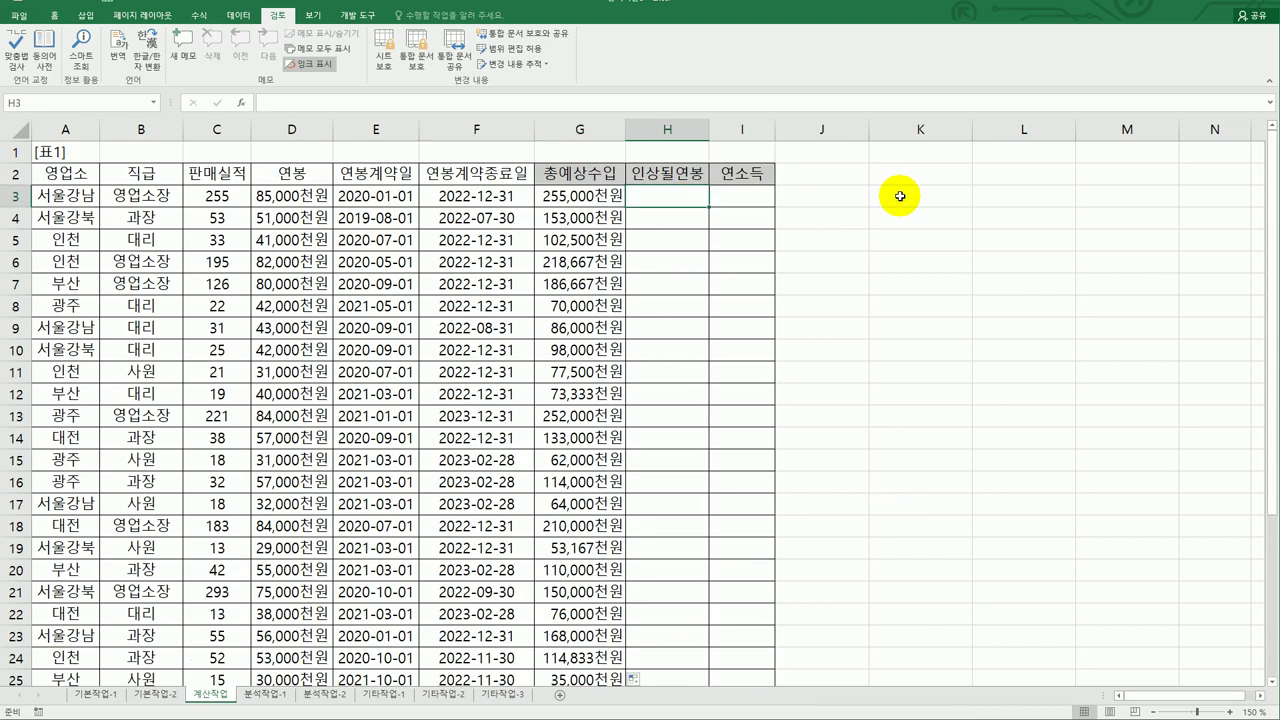
text(=vl)
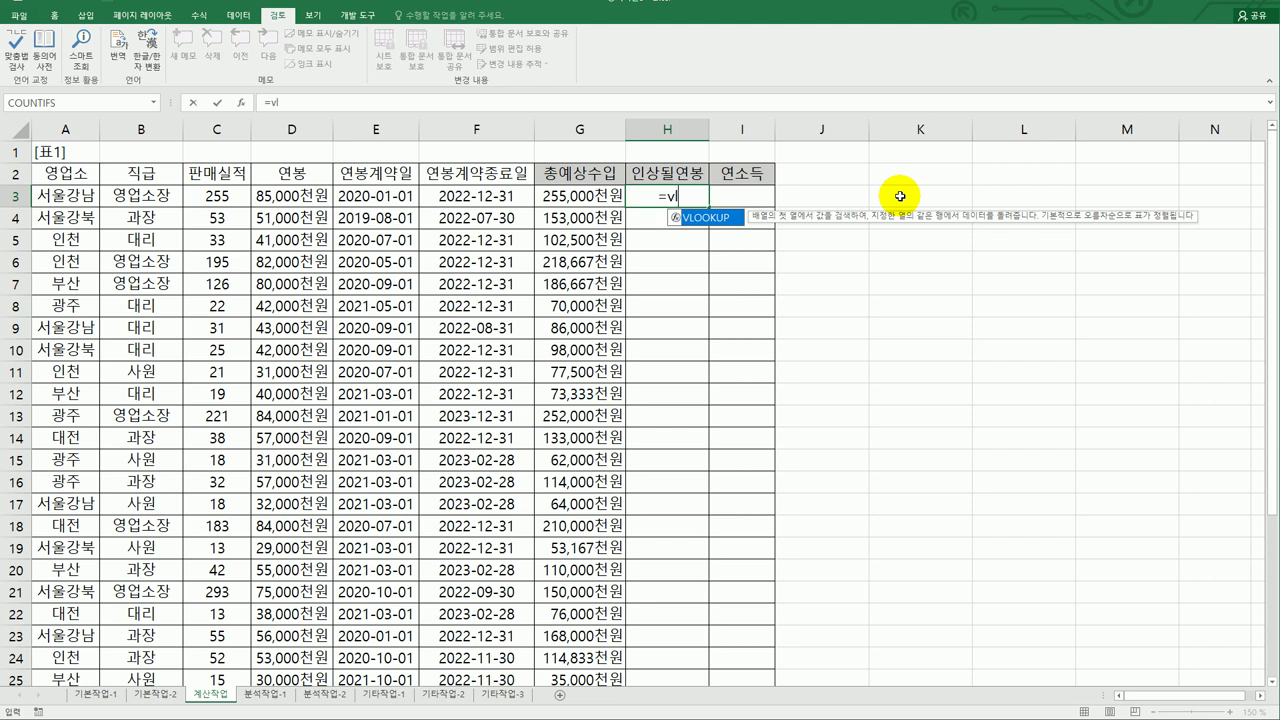
key(Tab)
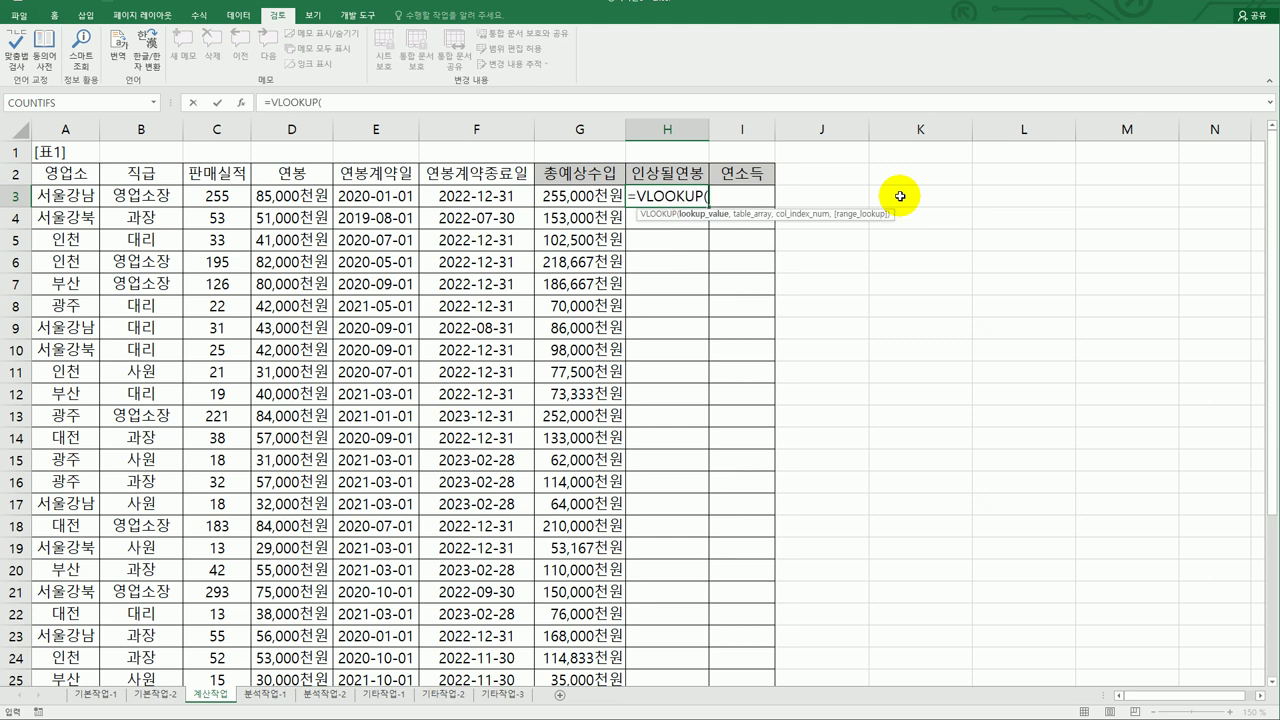
click(233, 199)
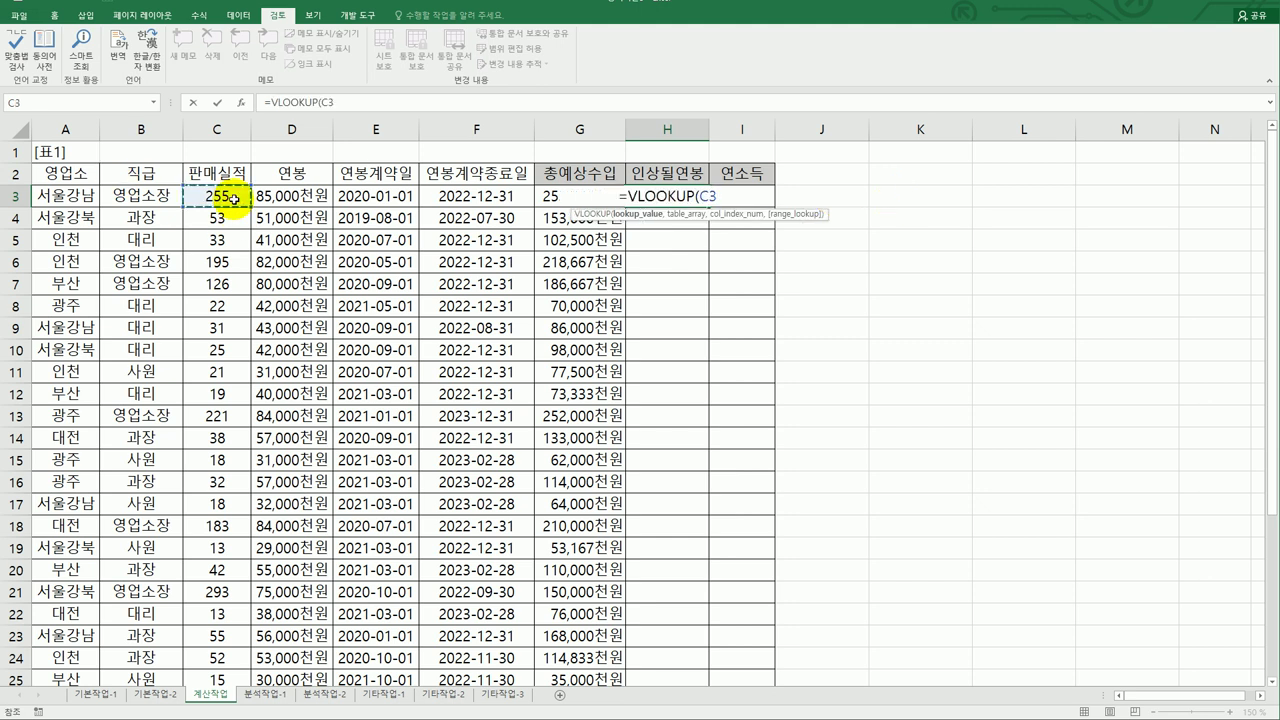
text(,)
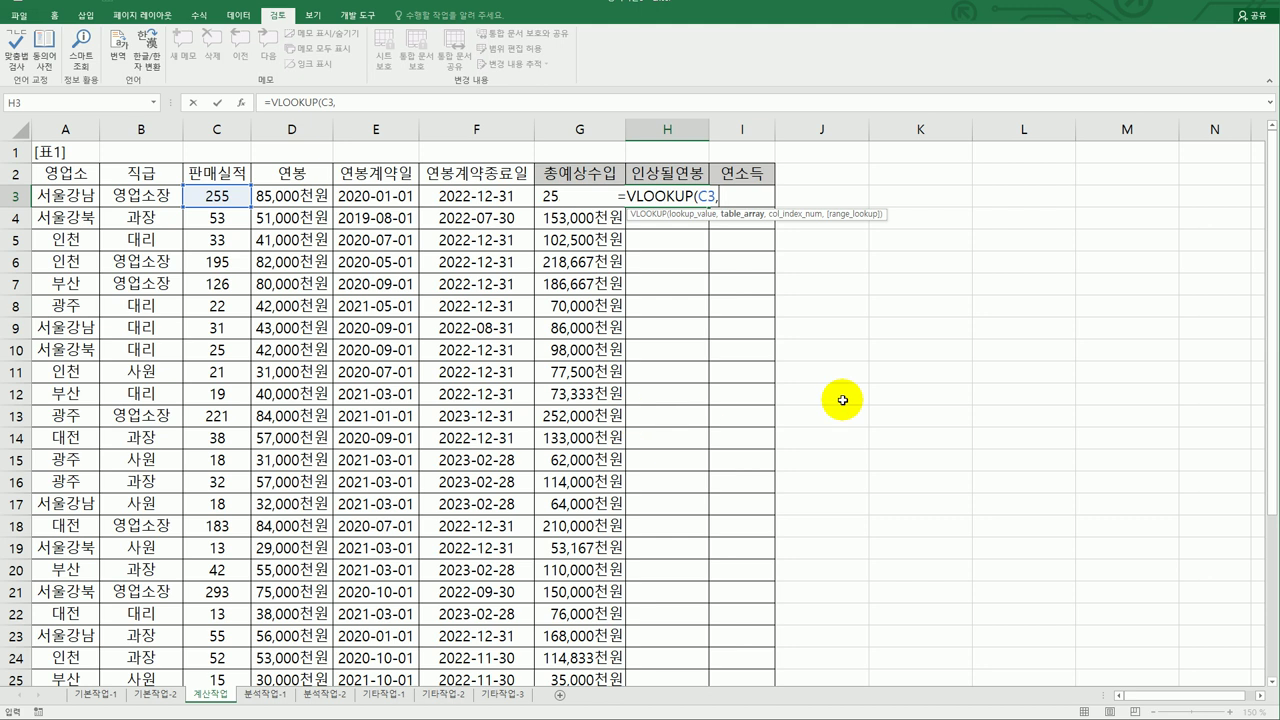
scroll(843, 400, down, 4)
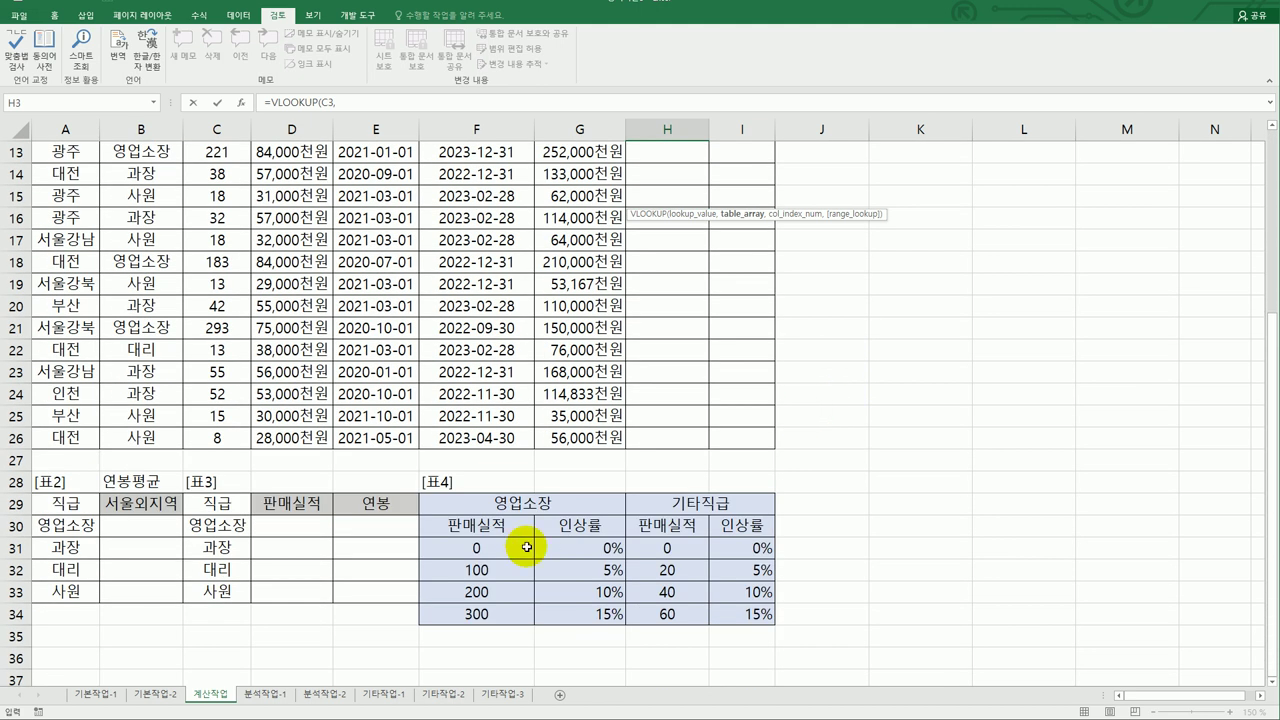
click(526, 547)
drag(526, 547, 590, 624)
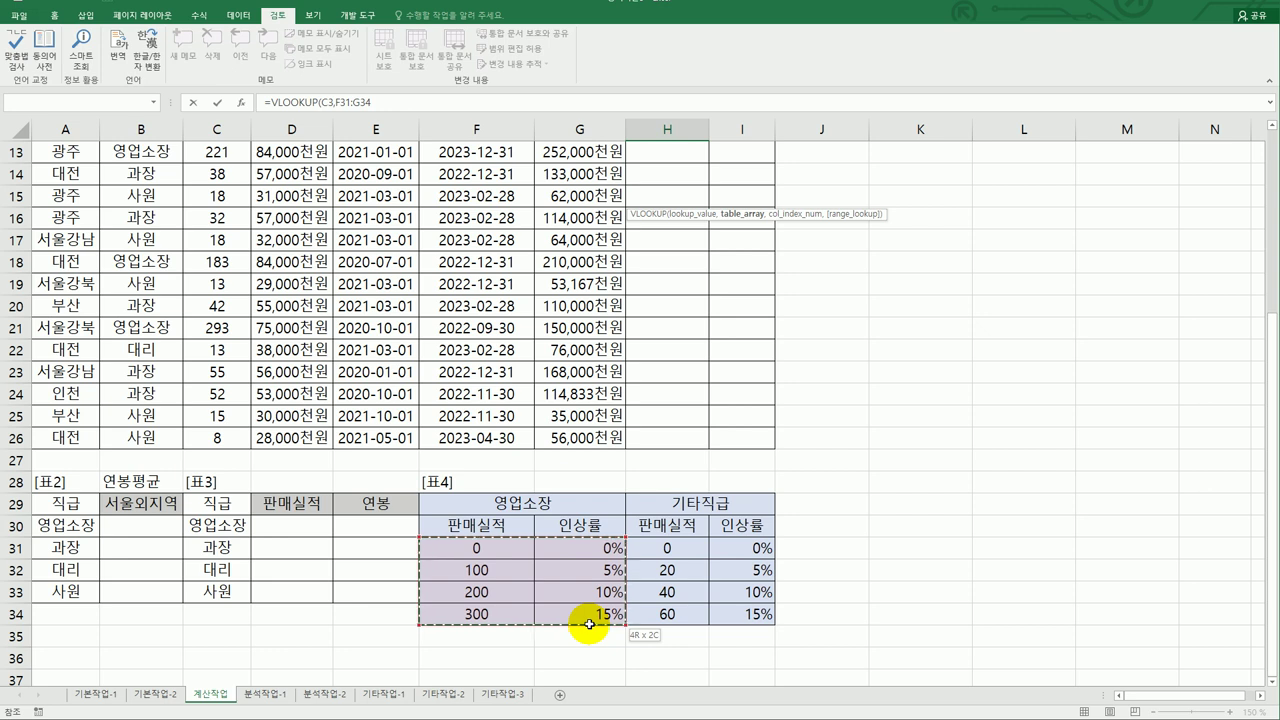
drag(590, 624, 591, 626)
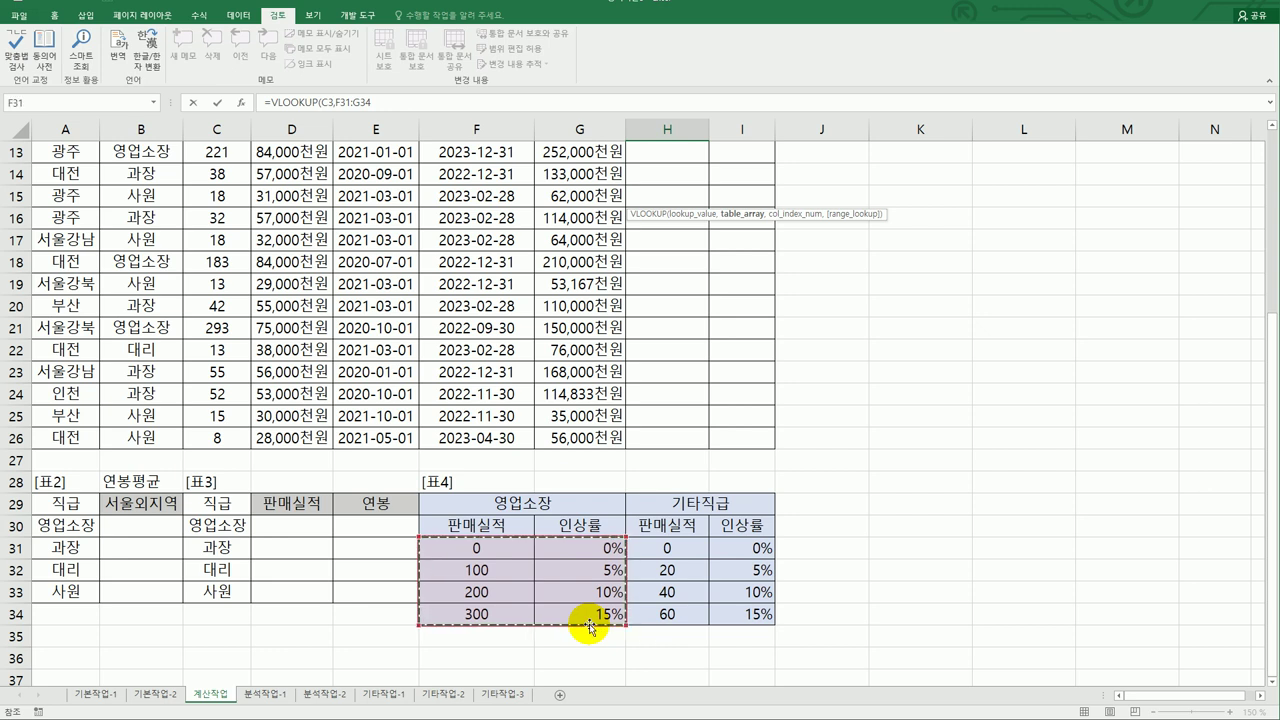
key(F4)
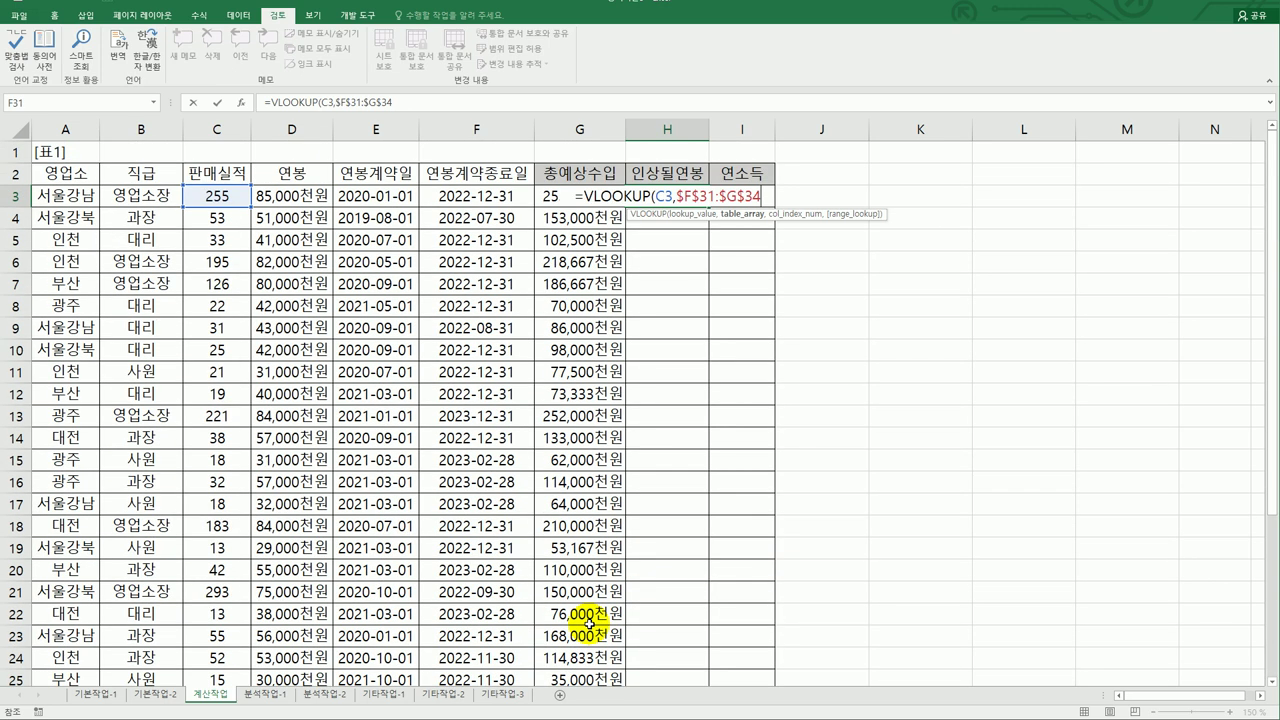
Complete the H3 VLOOKUP with column index 2 and no range-lookup argument, giving =VLOOKUP(C3,$F$31:$G$34,2).
text(,)
scroll(760, 533, down, 3)
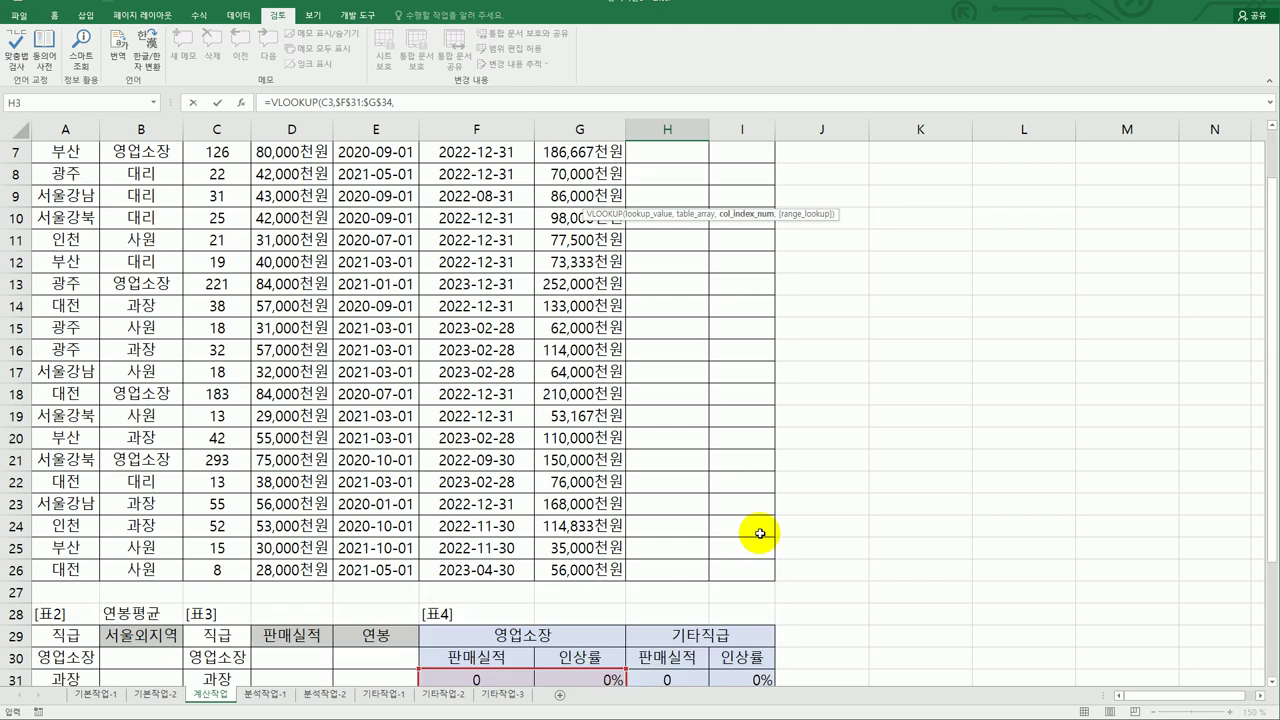
scroll(760, 533, down, 2)
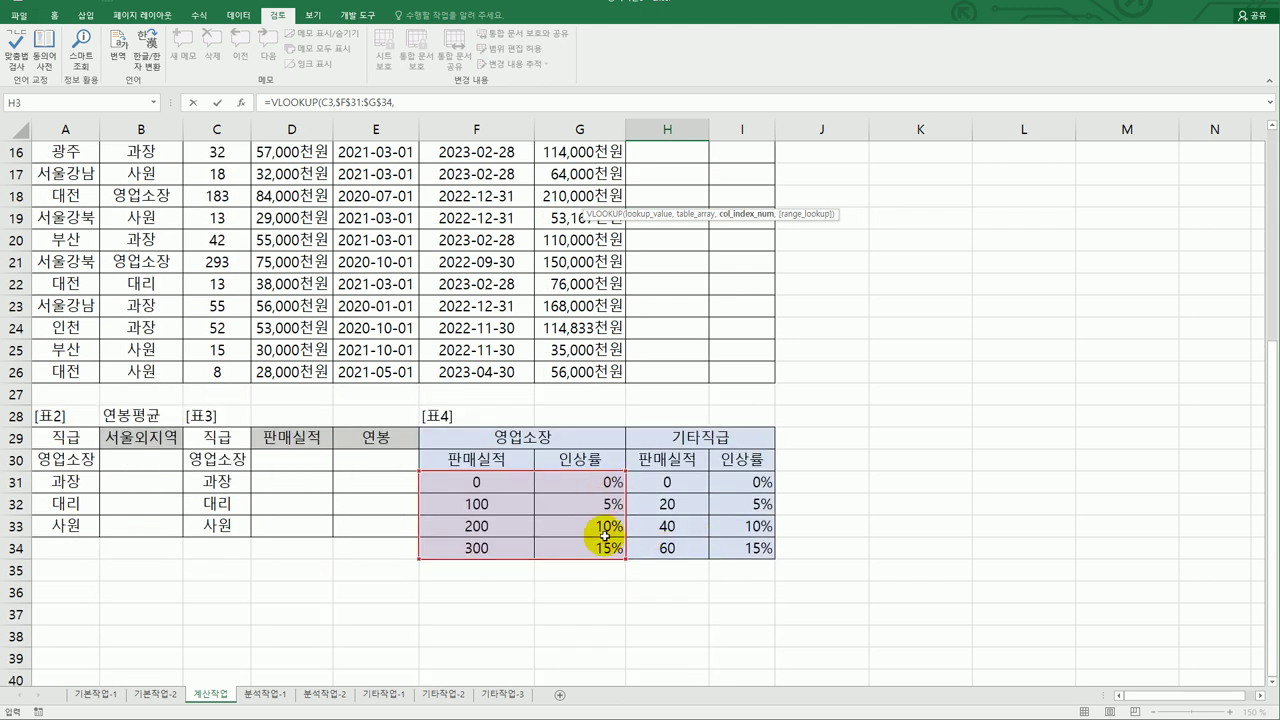
text(2)
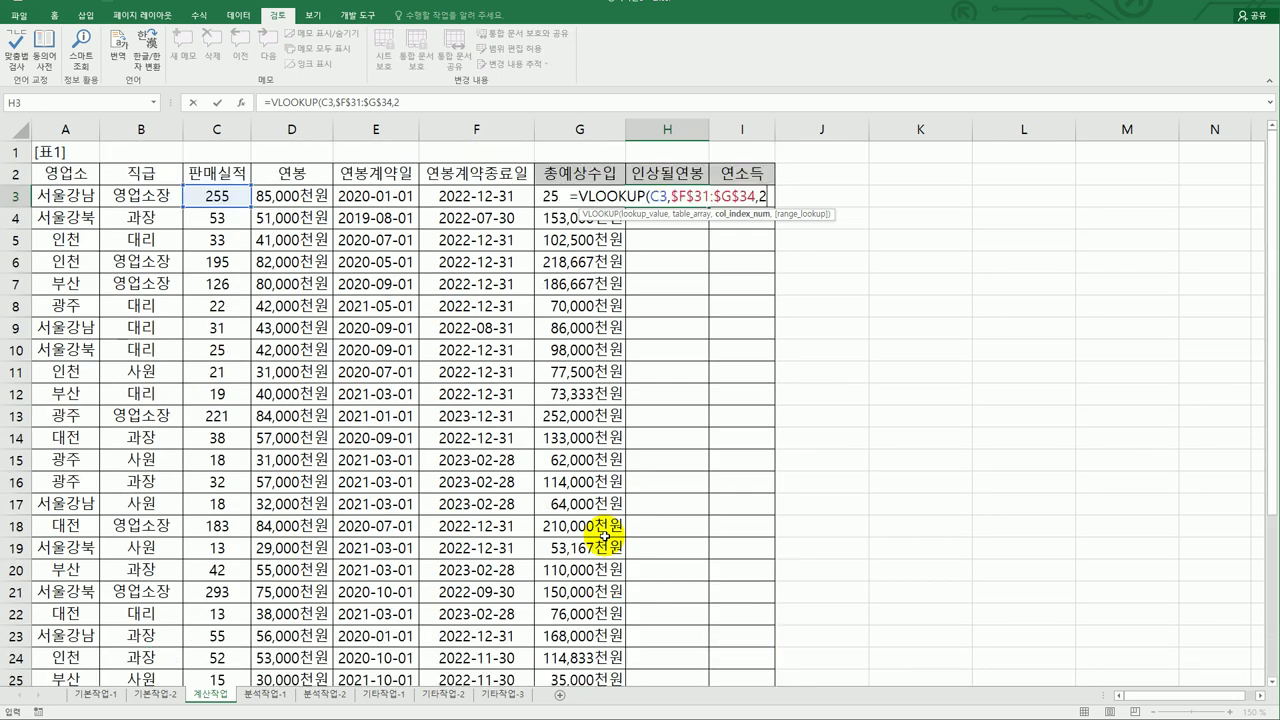
text(,)
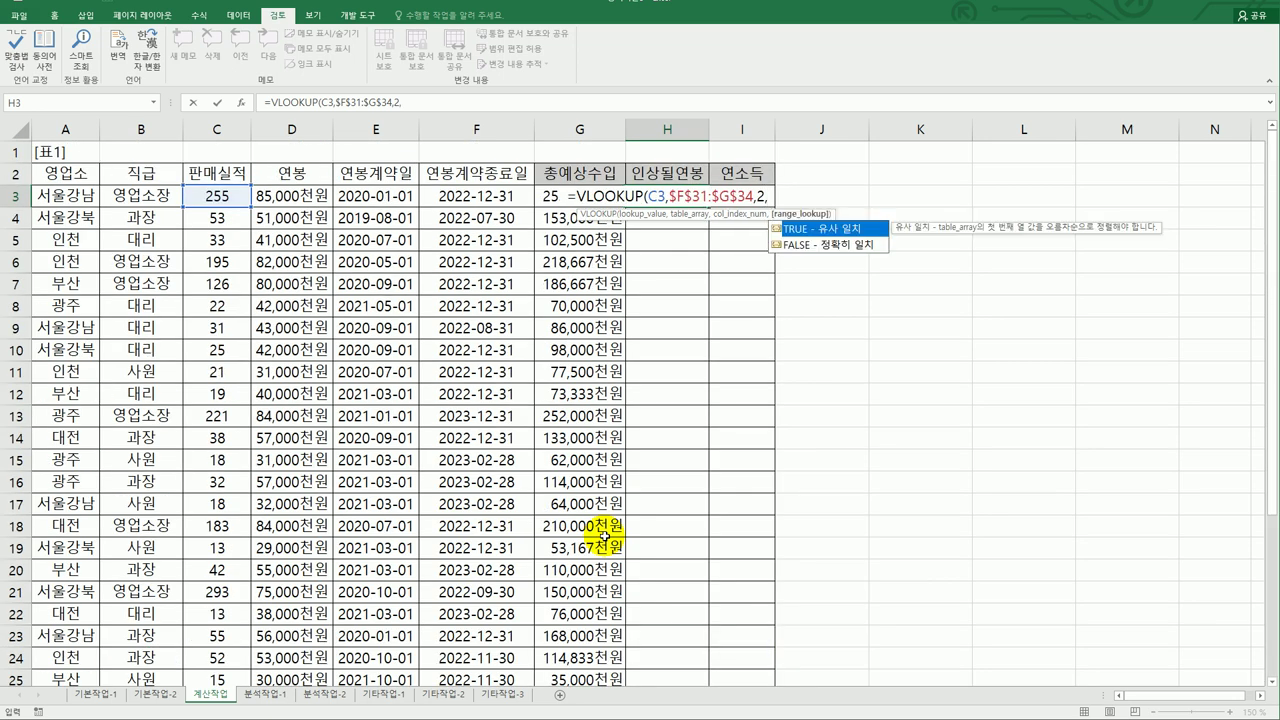
scroll(600, 536, down, 5)
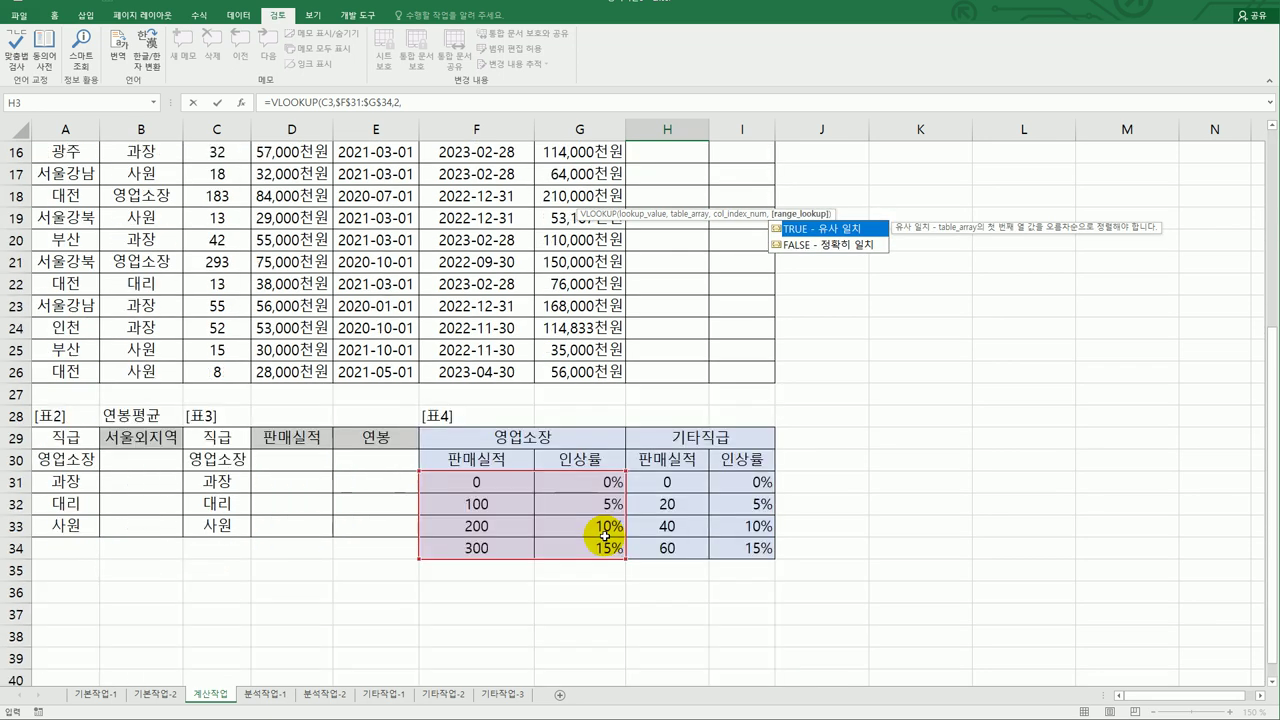
scroll(620, 510, up, 5)
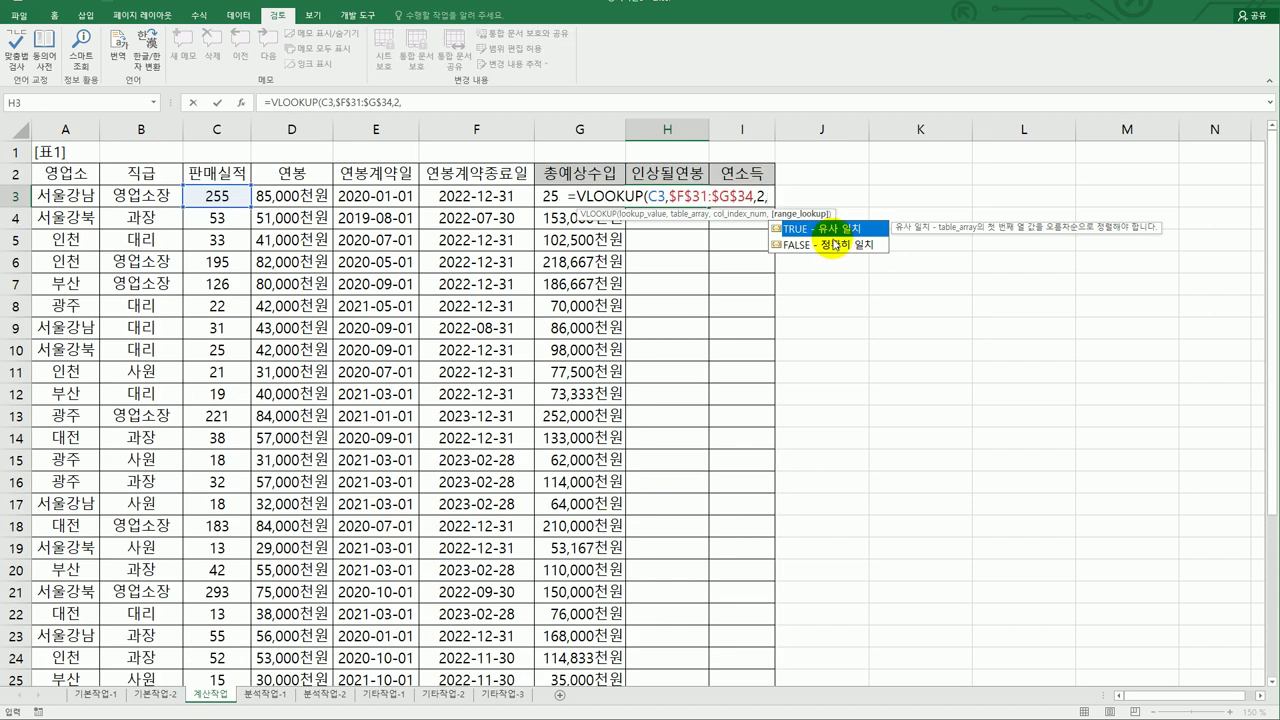
key(BackSpace)
text())
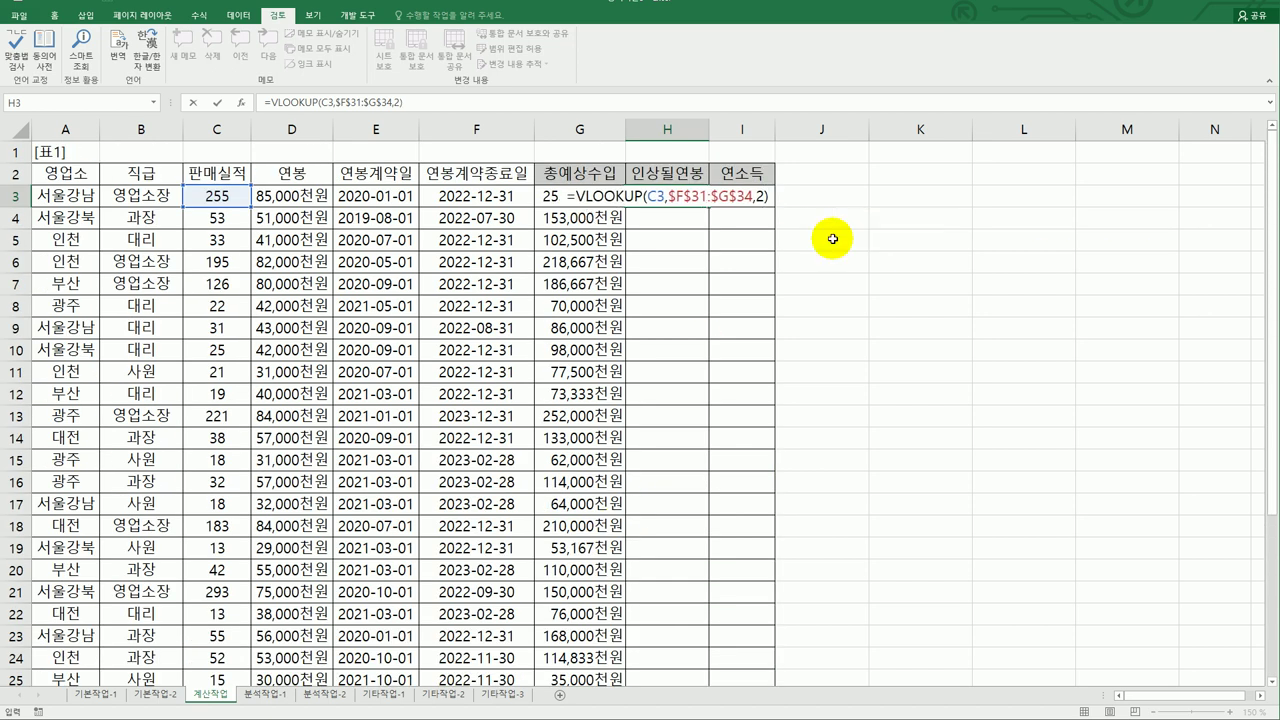
key(Return)
Preview H3's underlying value in the 일반 number format without applying it, and check it against the rates in 표4.
click(676, 196)
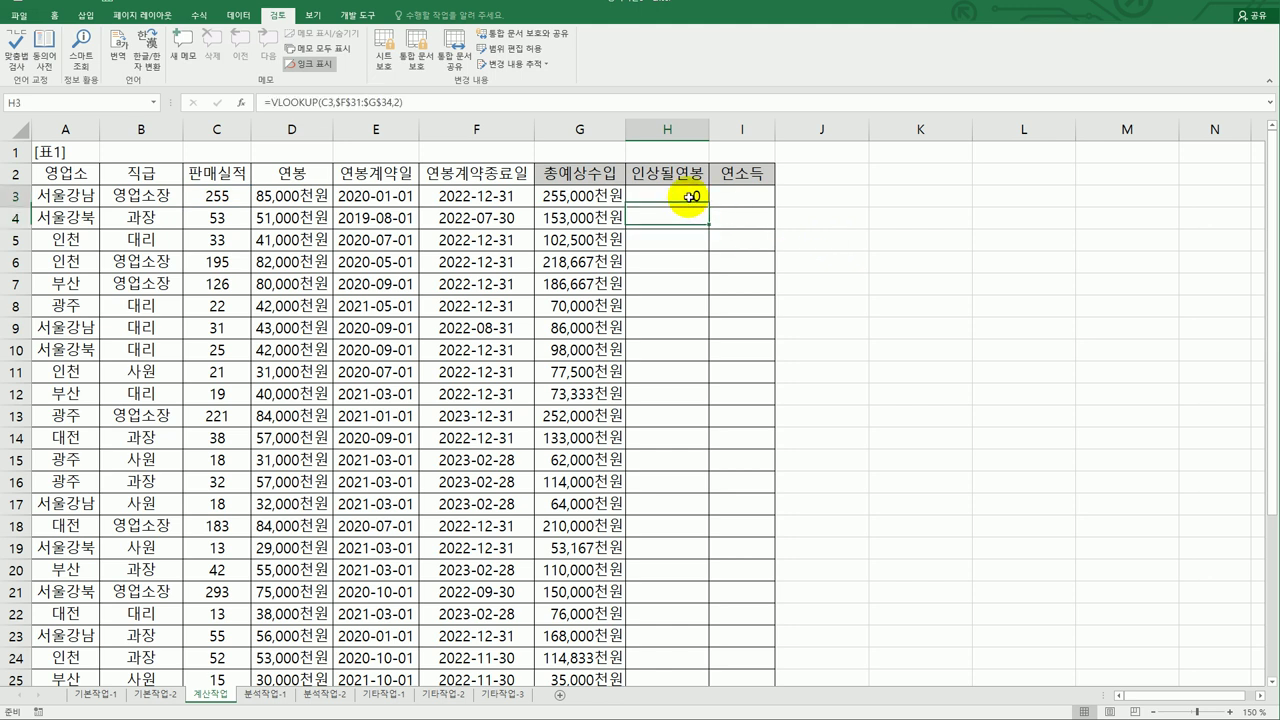
right_click(689, 197)
click(777, 424)
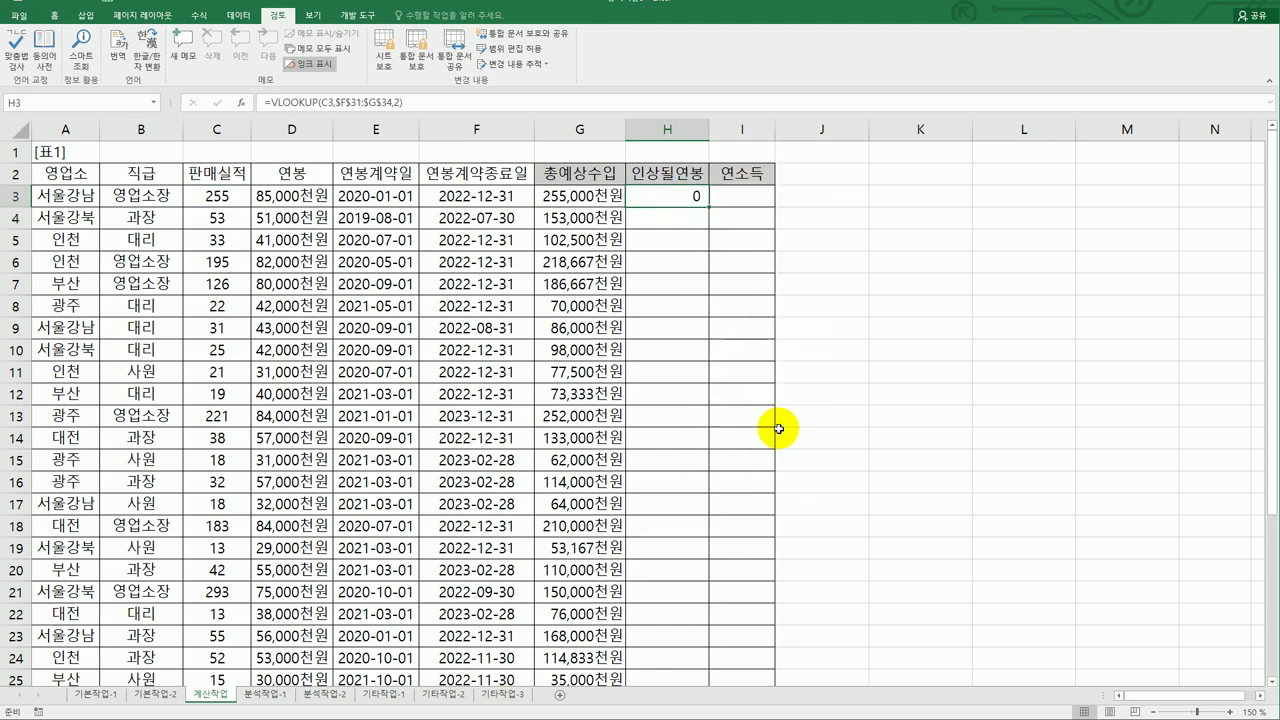
click(626, 275)
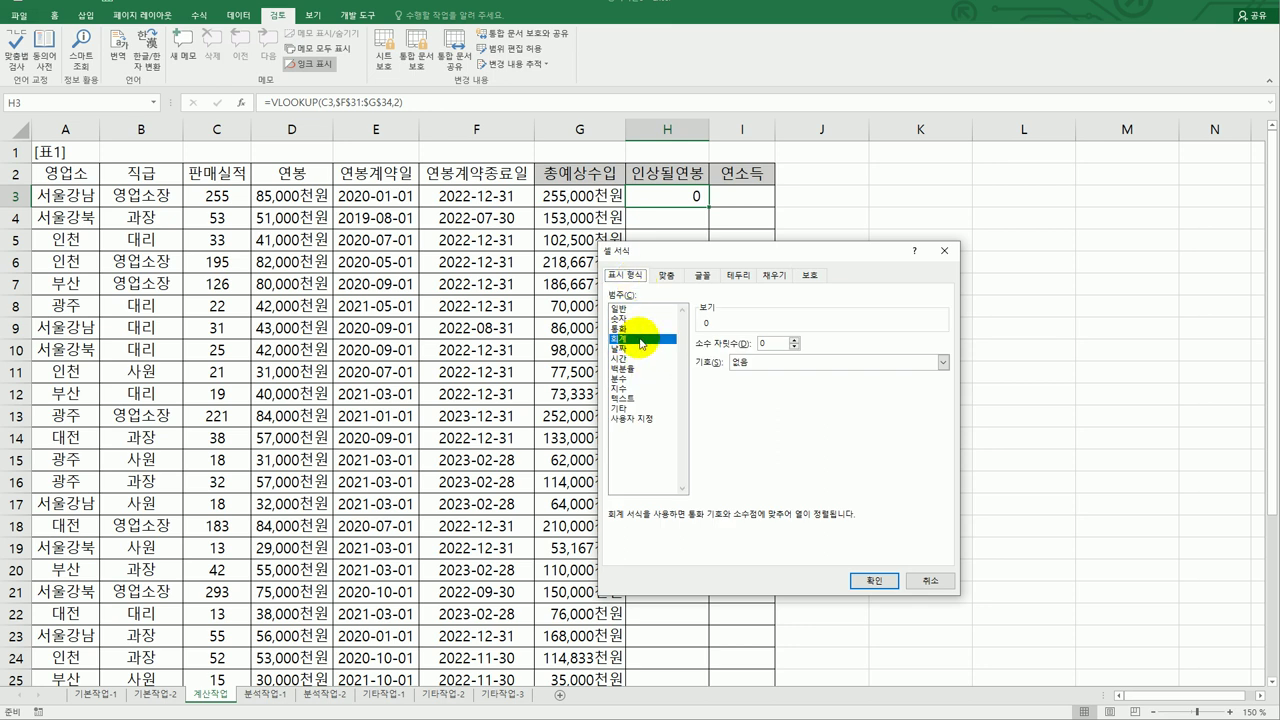
click(619, 309)
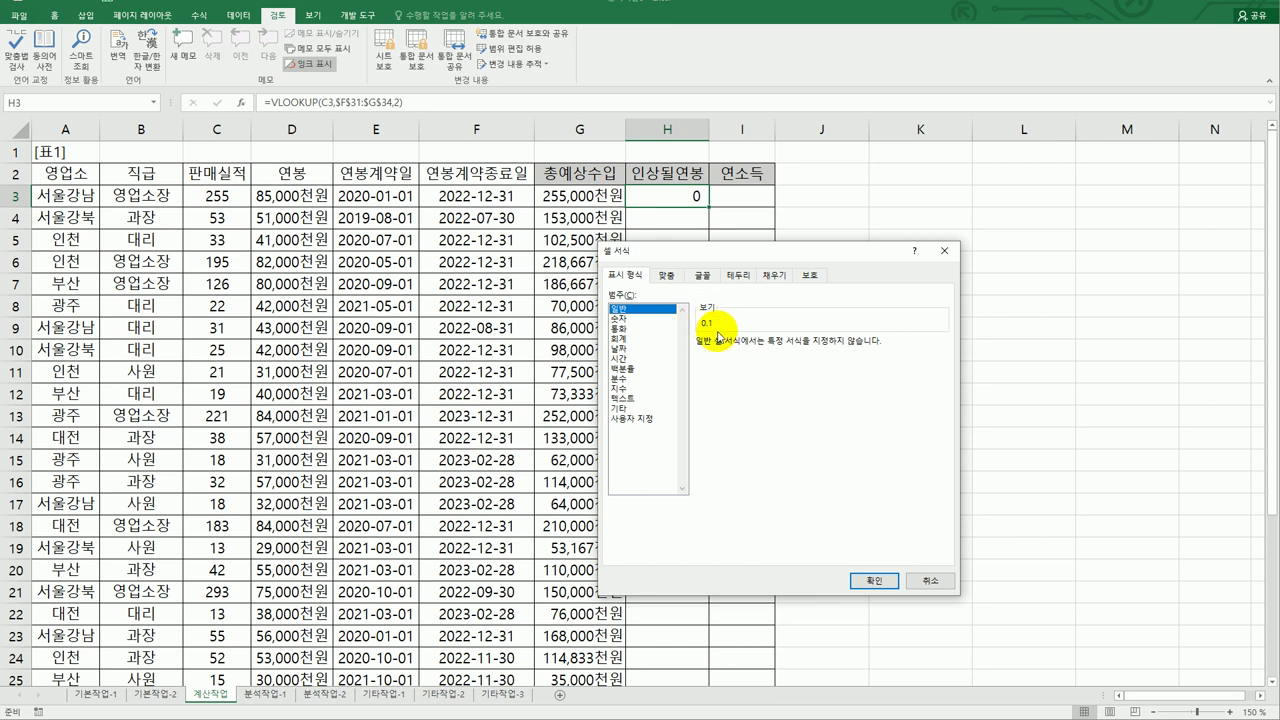
click(940, 581)
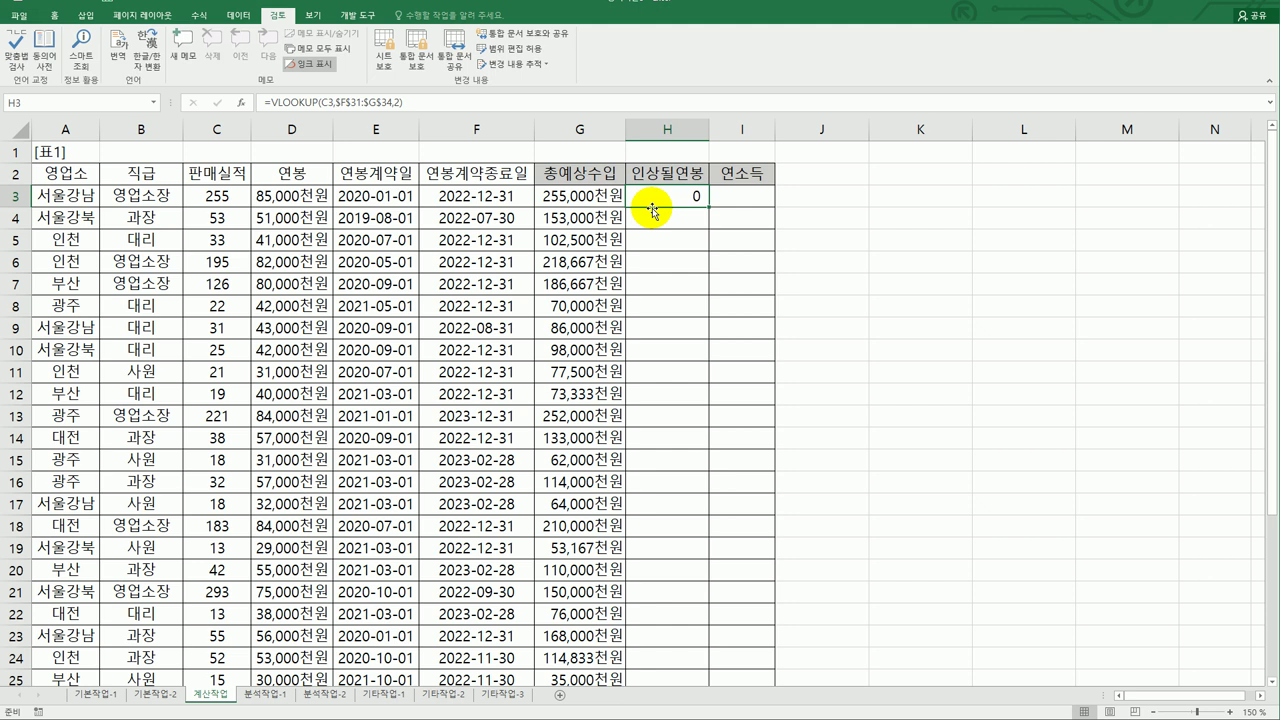
scroll(900, 334, down, 6)
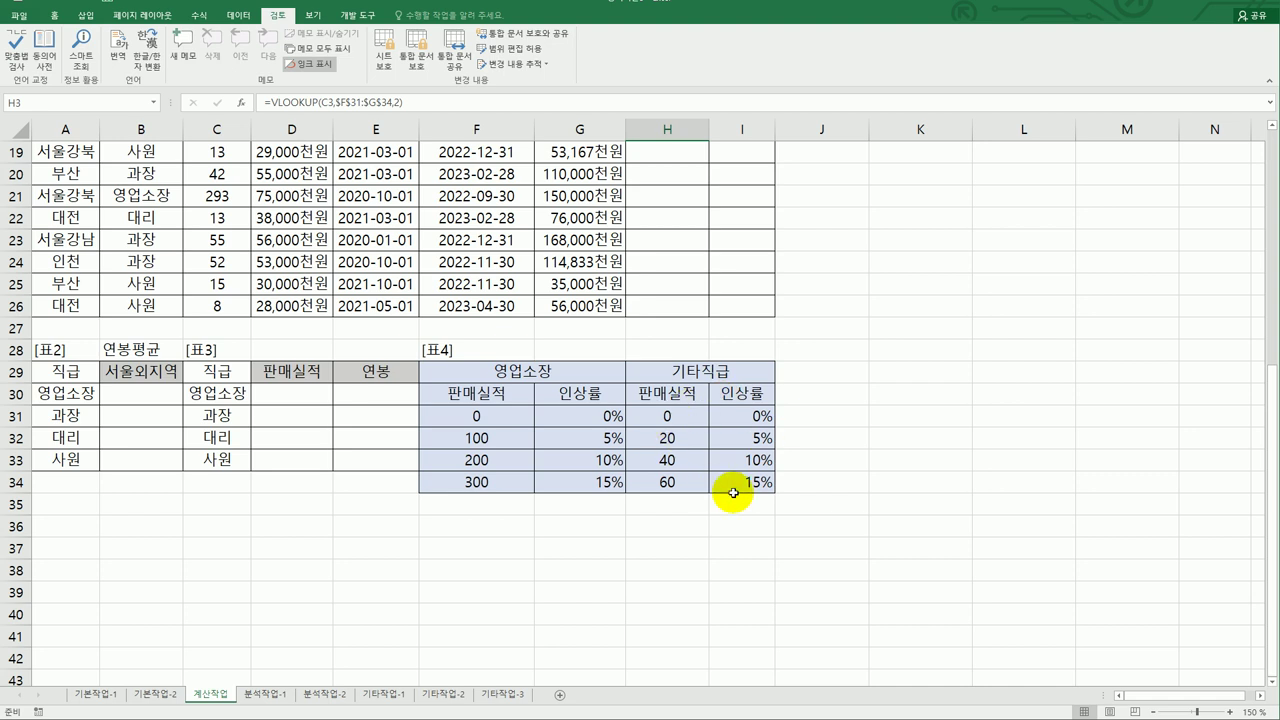
scroll(733, 493, up, 6)
Put an IF with the condition B3="영업소장" in front of the VLOOKUP in H3, making the VLOOKUP its true value.
double_click(683, 201)
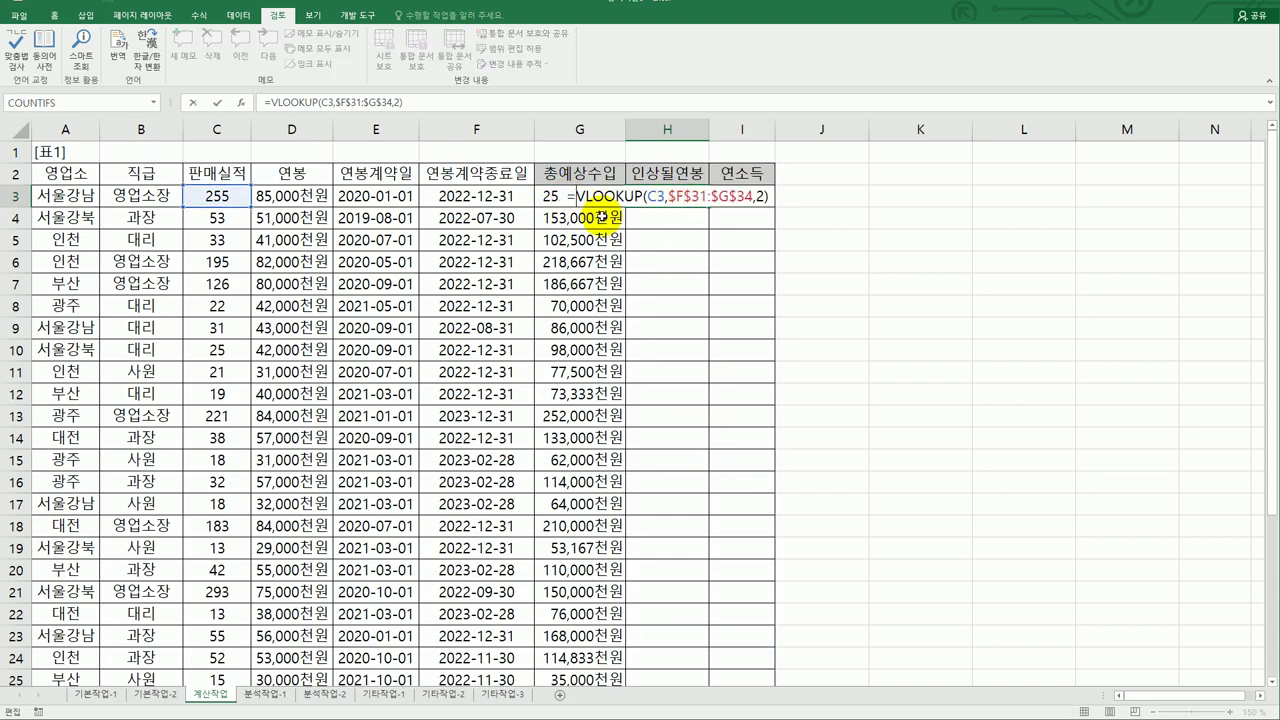
text(if()
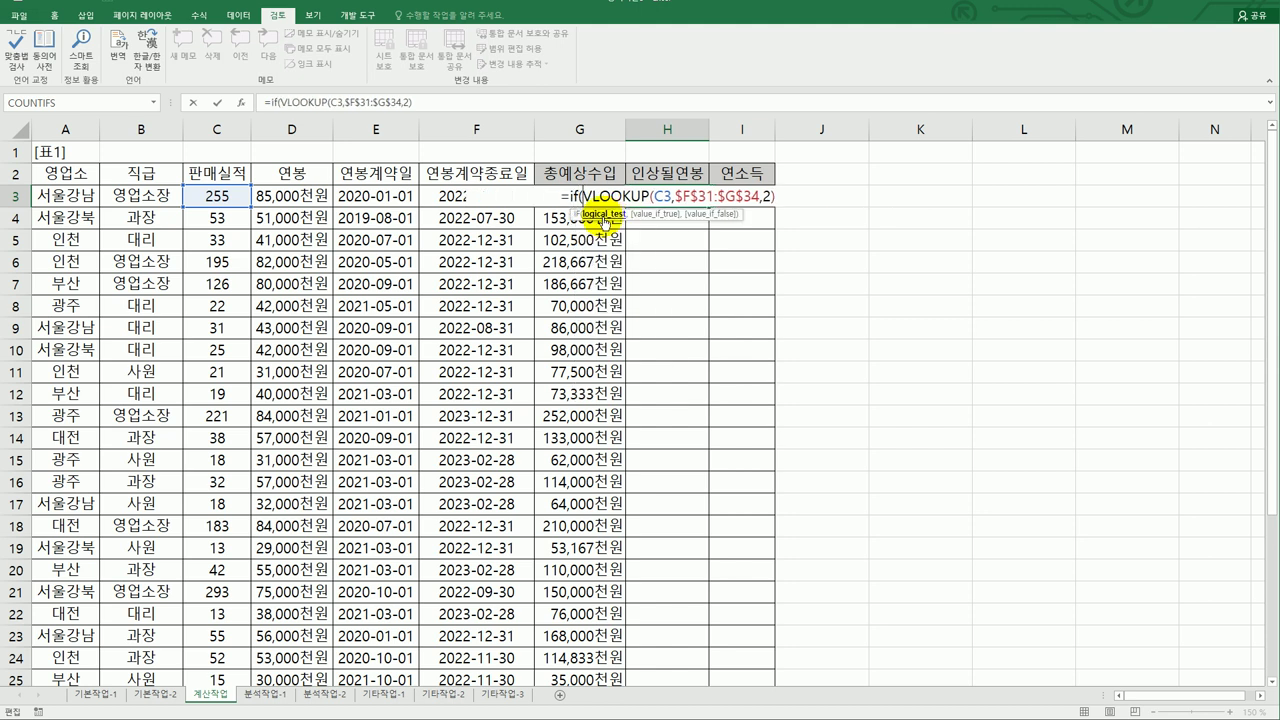
click(141, 196)
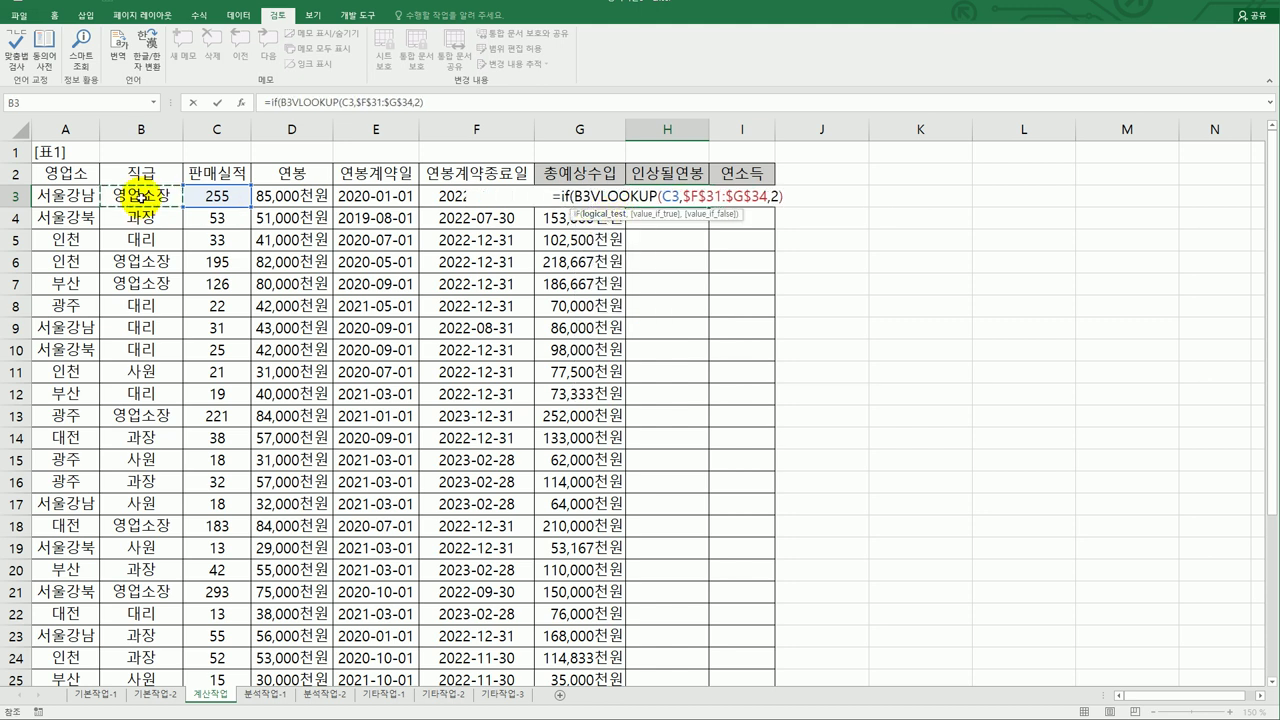
text(=")
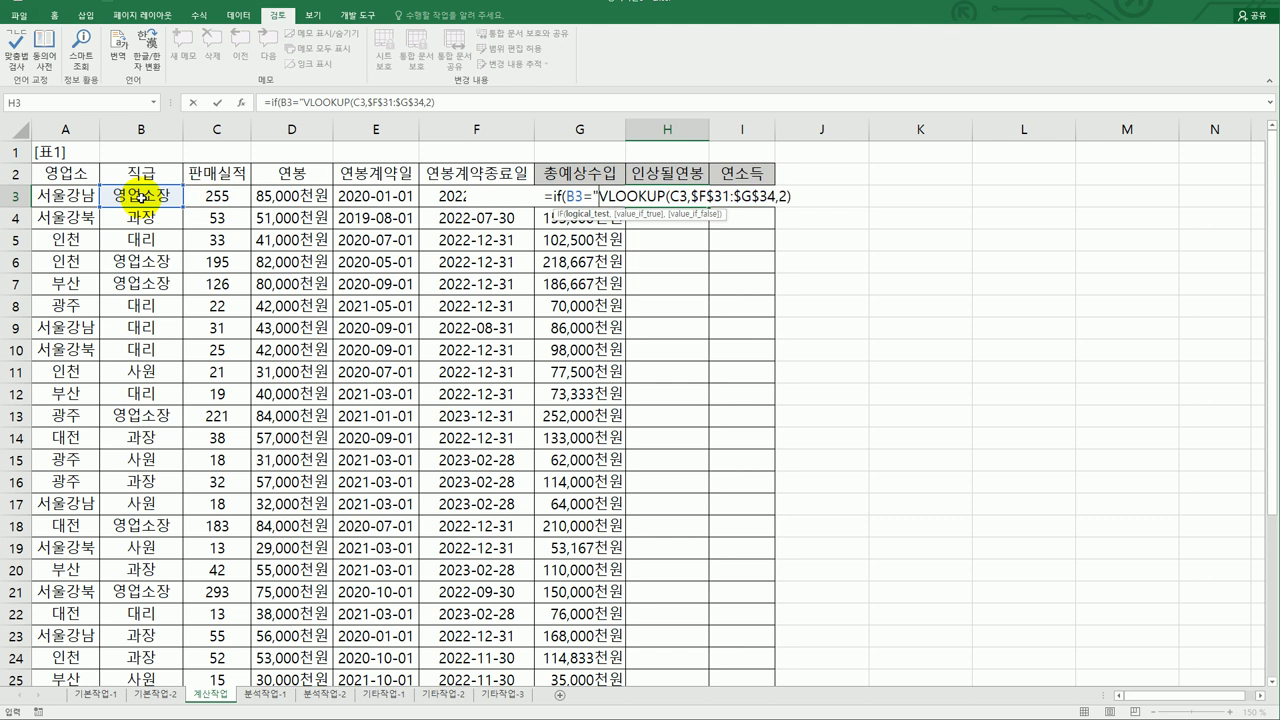
text(영업소장")
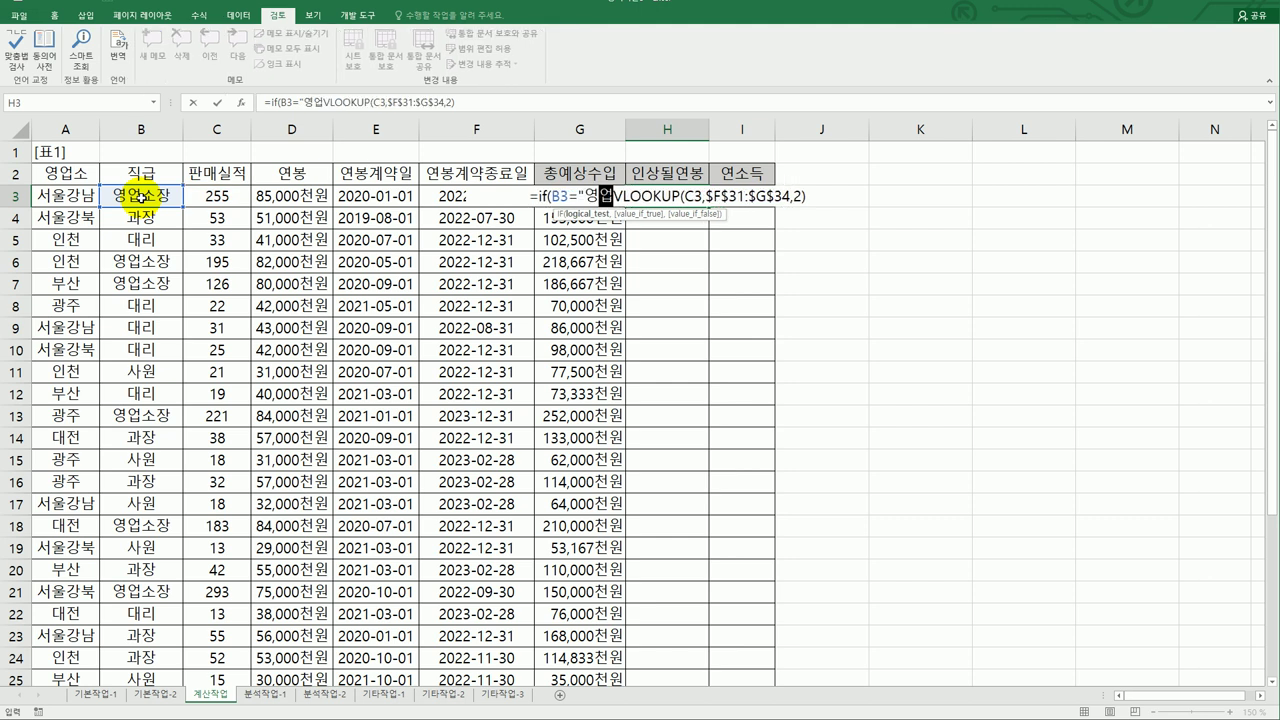
text(,)
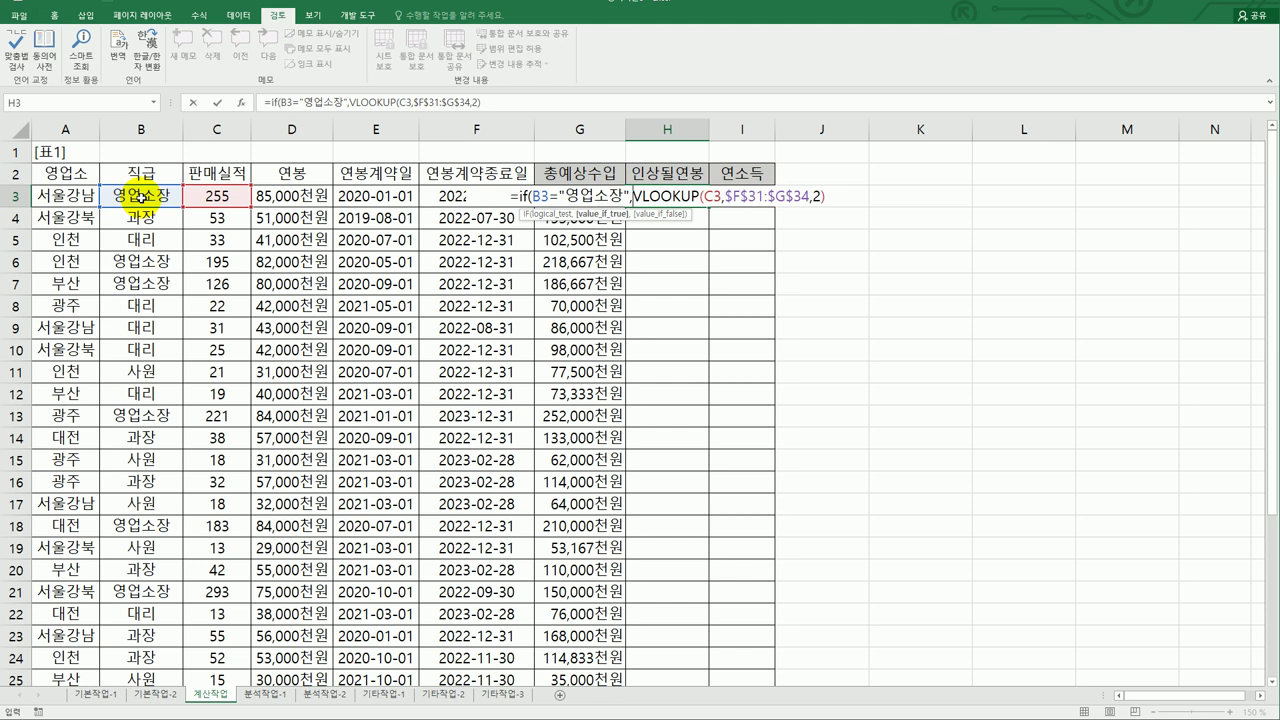
Begin a second VLOOKUP as the IF's false value in H3, with C3 as its lookup value.
click(825, 197)
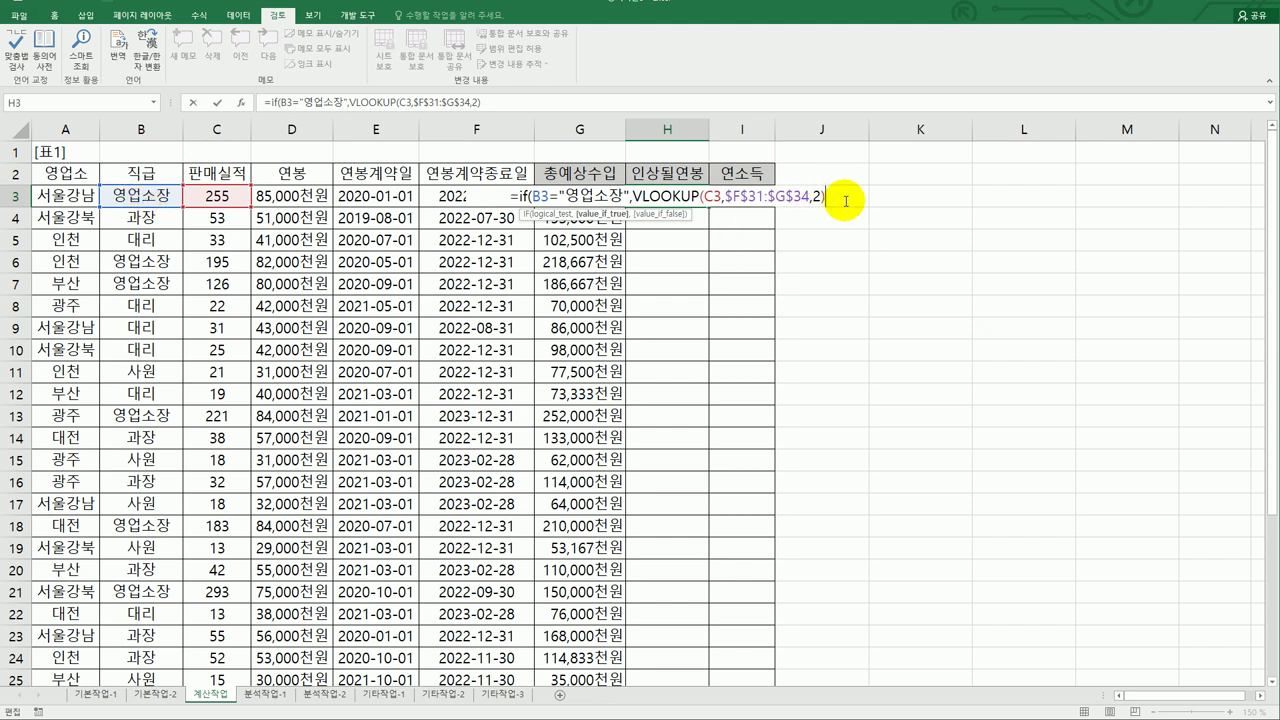
text(,)
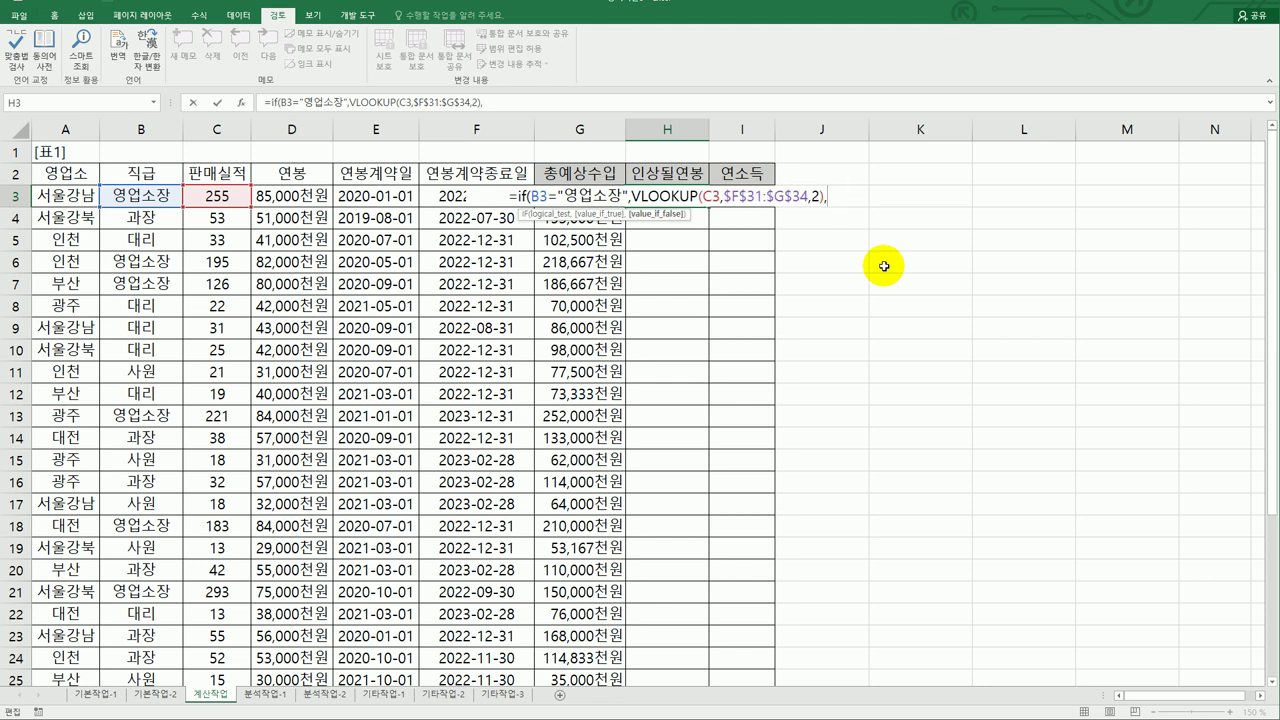
text(ㅍ)
key(BackSpace)
key(Hangul)
text(vl)
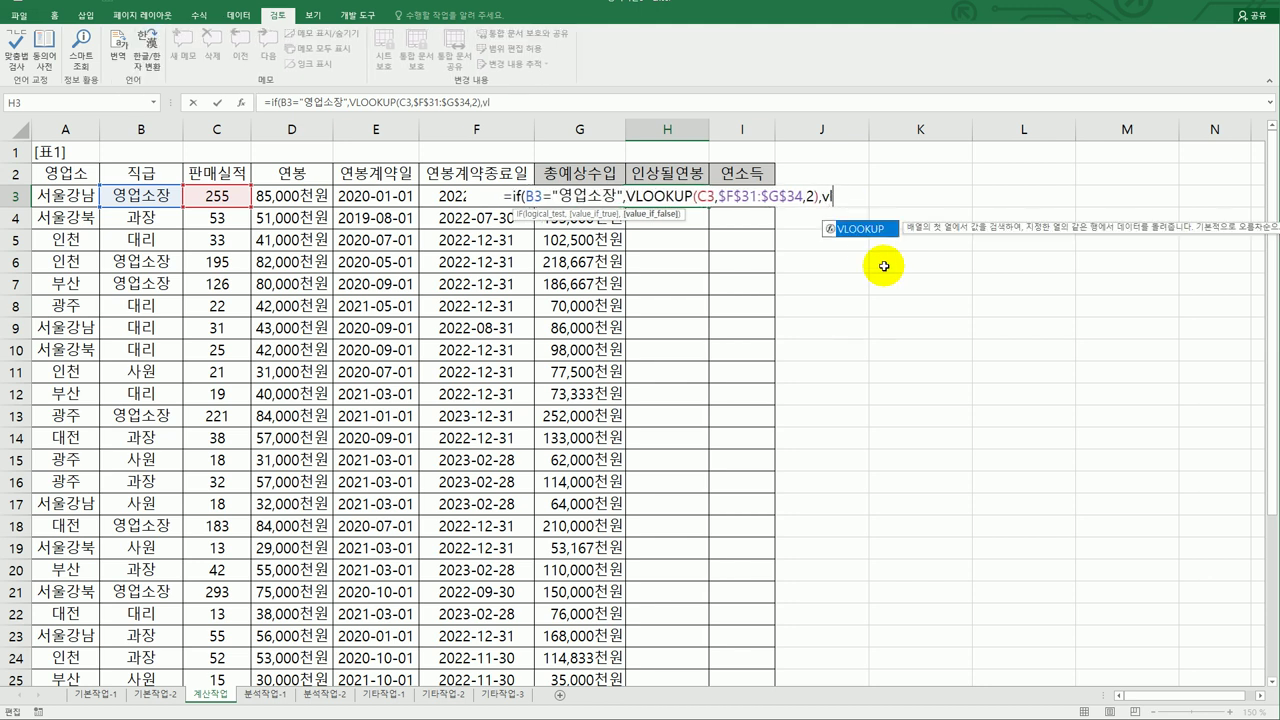
key(Tab)
click(216, 195)
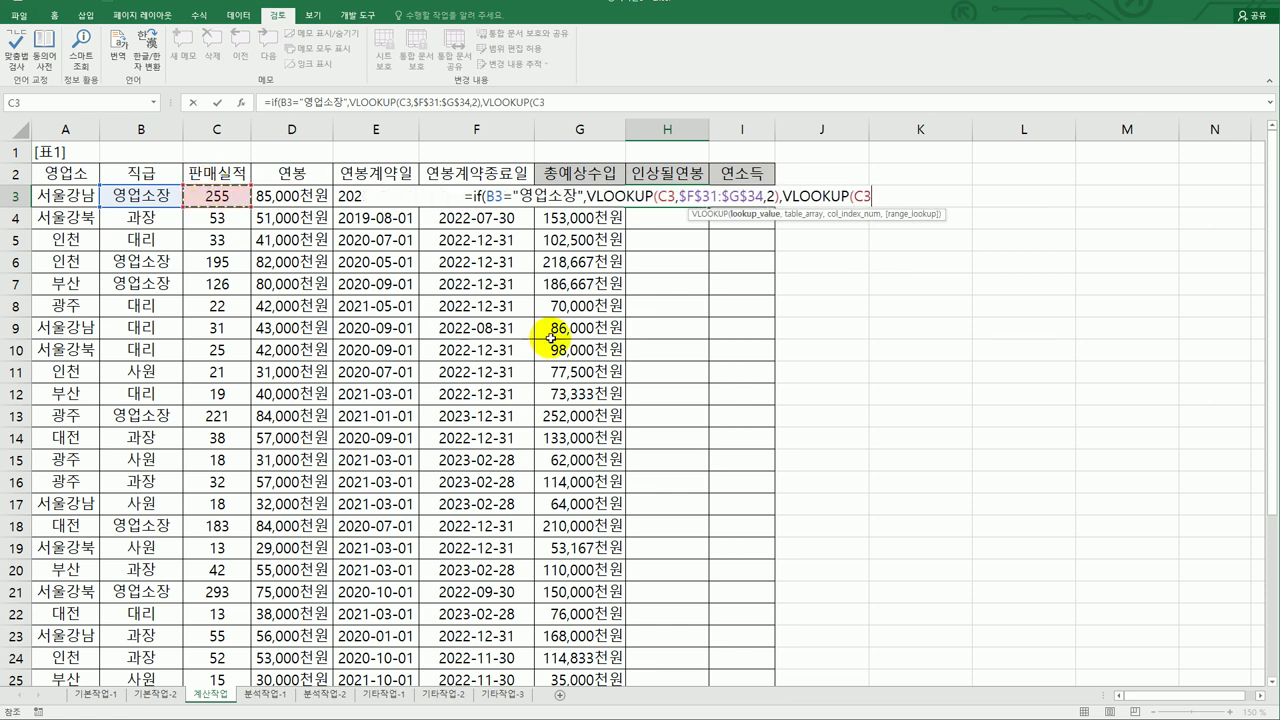
Complete the second VLOOKUP in H3 with the absolute table range $H$31:$I$34 and column index 2, and close the IF.
text(,)
scroll(654, 371, down, 4)
drag(667, 548, 752, 616)
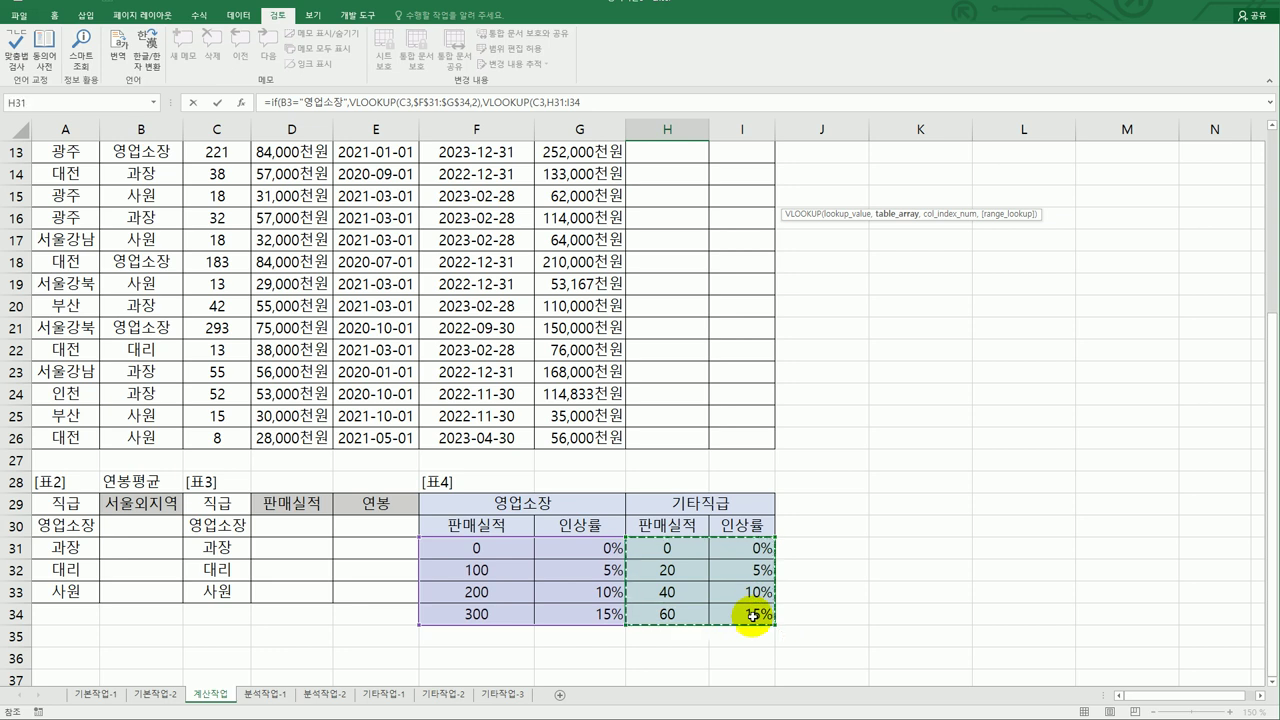
scroll(752, 616, up, 4)
key(F4)
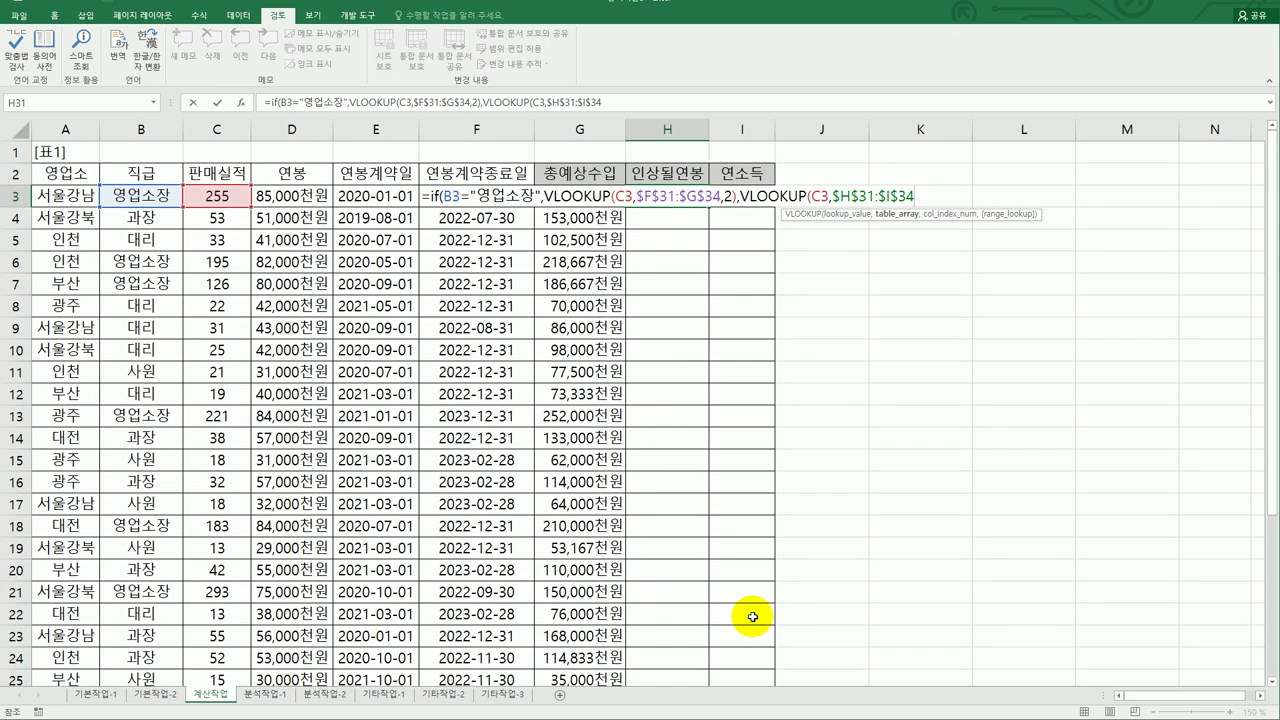
text(,)
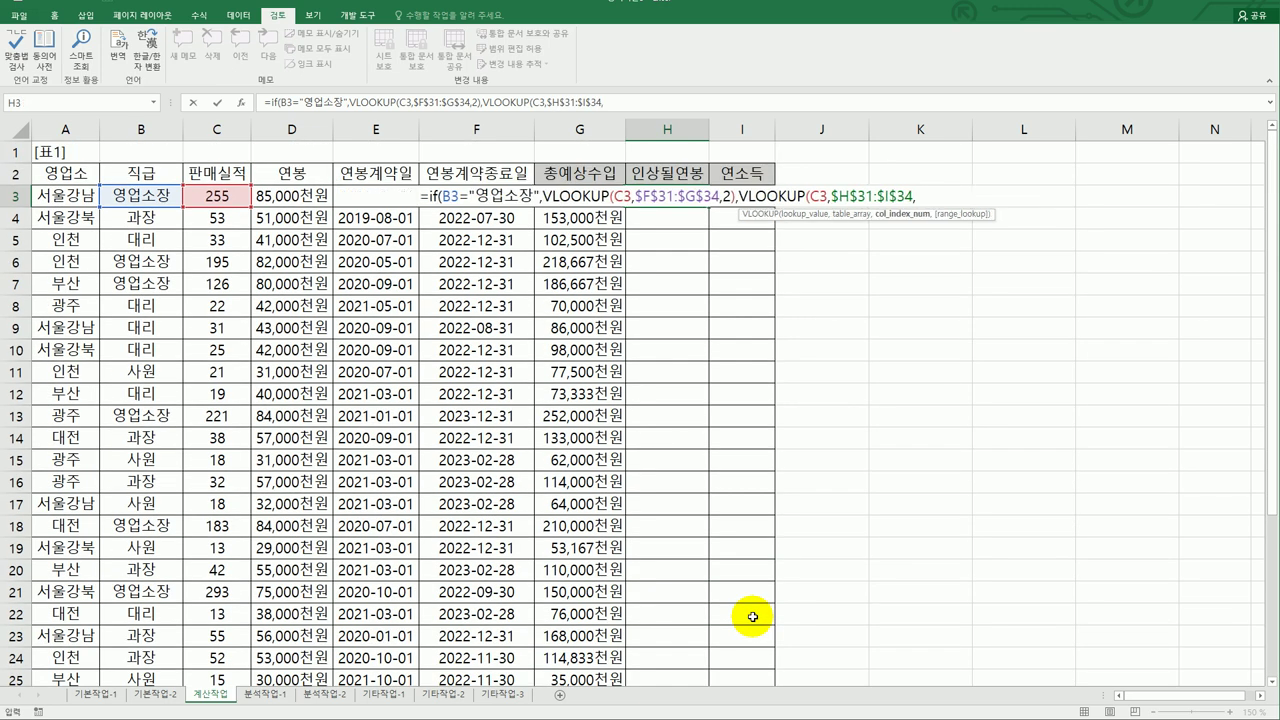
text(2)
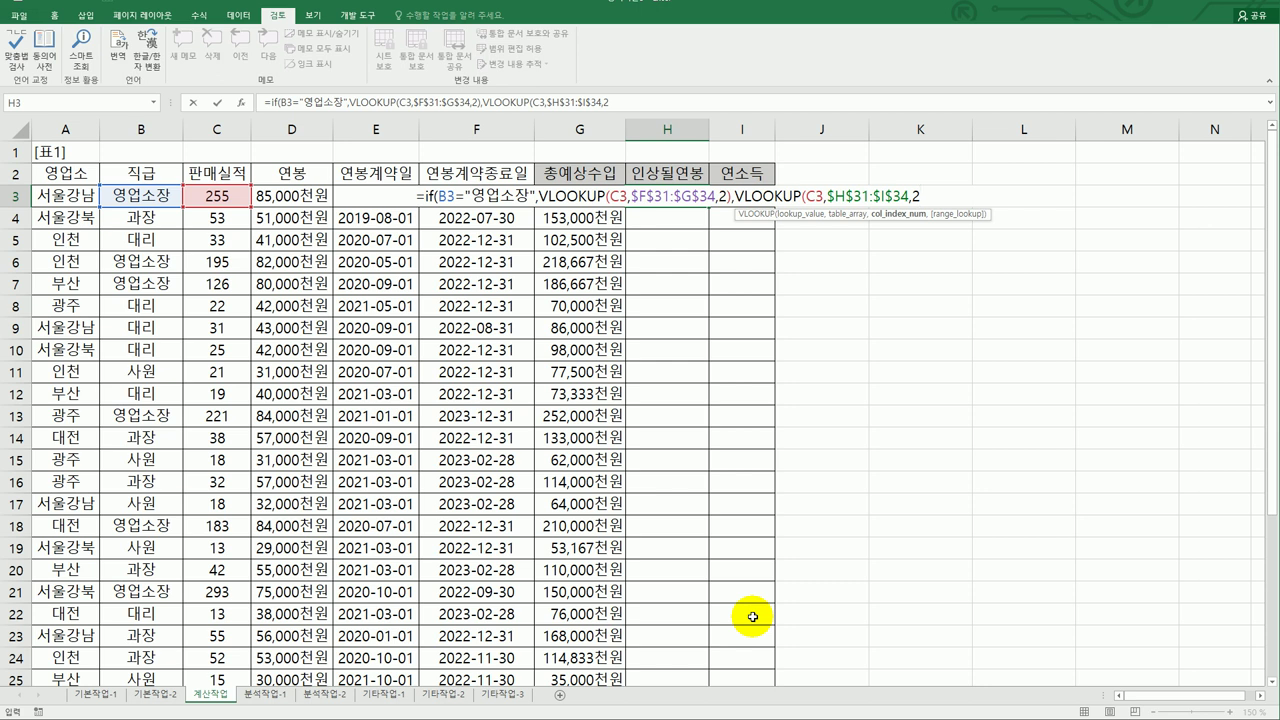
text())
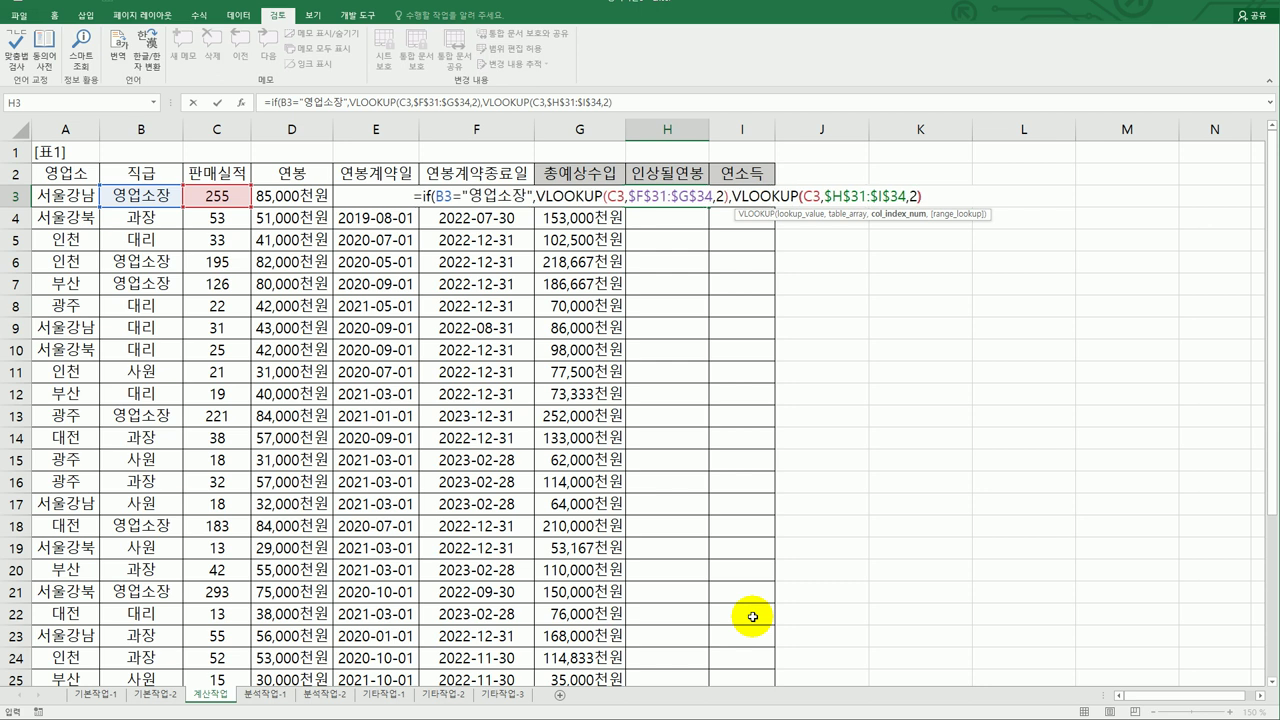
text())
key(Return)
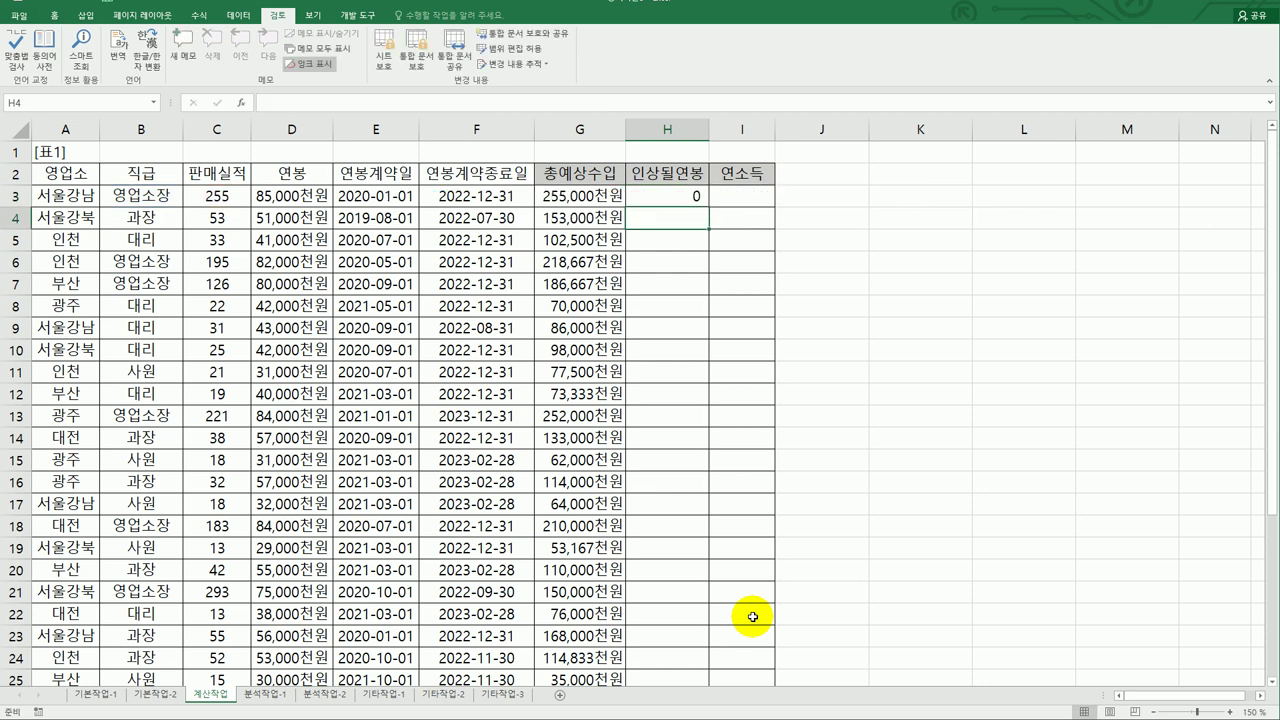
Fill the IF/VLOOKUP formula from H3 down to H26 and look over the results against 표4.
click(692, 197)
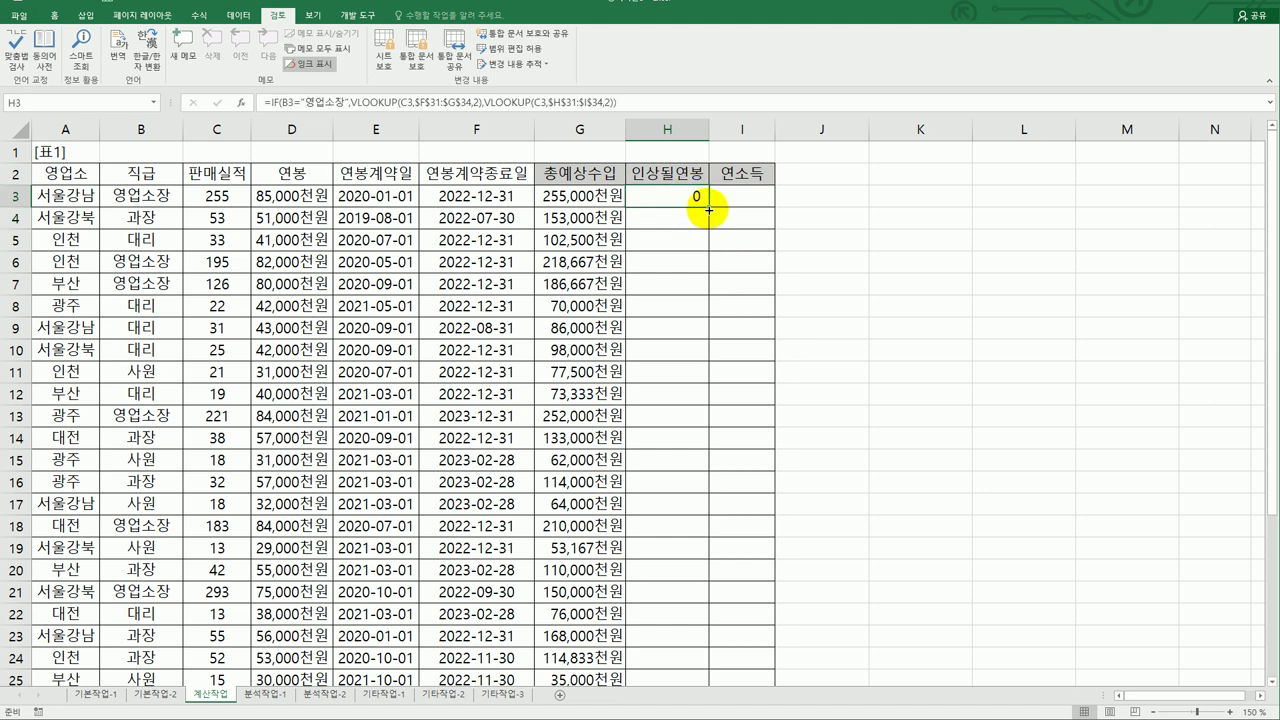
double_click(708, 209)
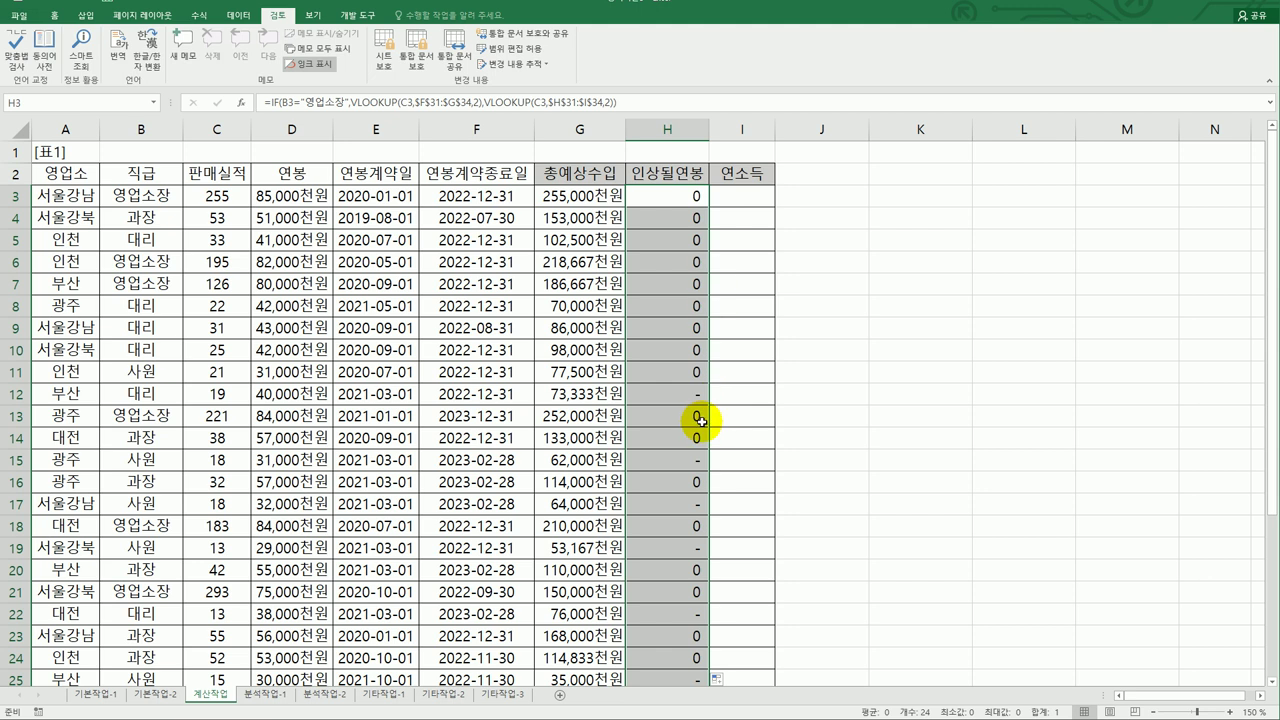
scroll(700, 421, down, 3)
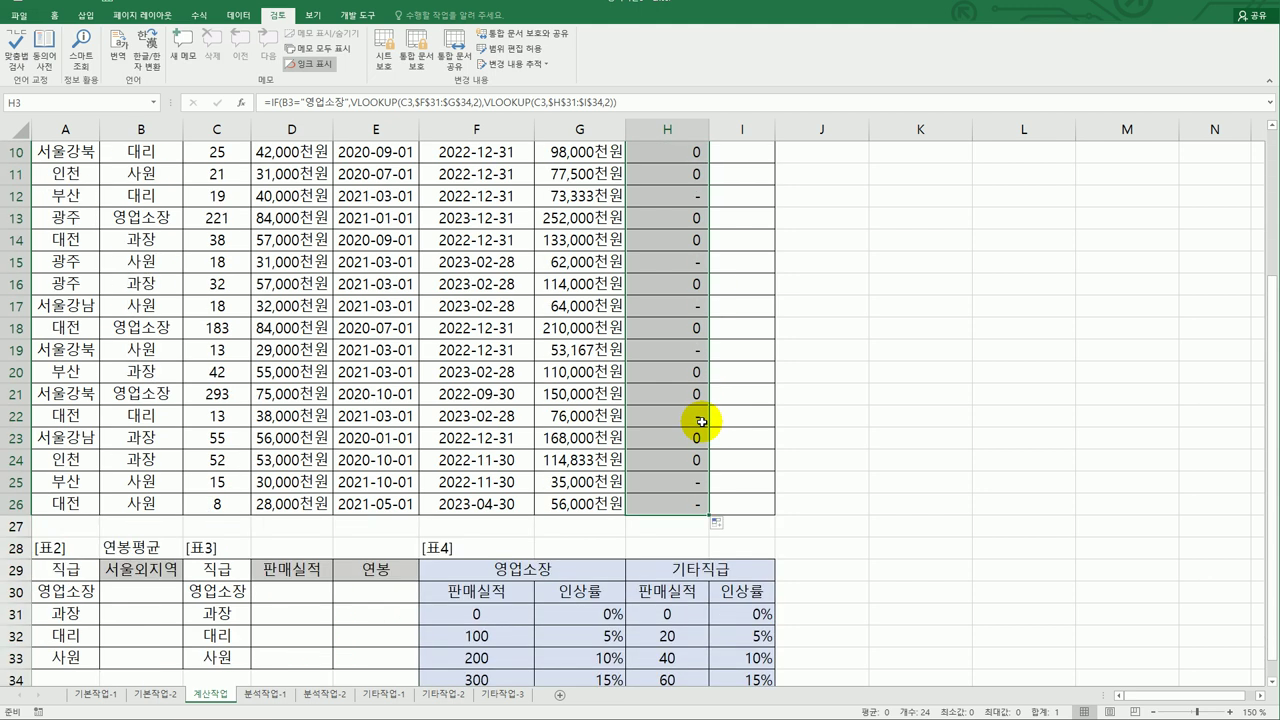
scroll(702, 421, down, 1)
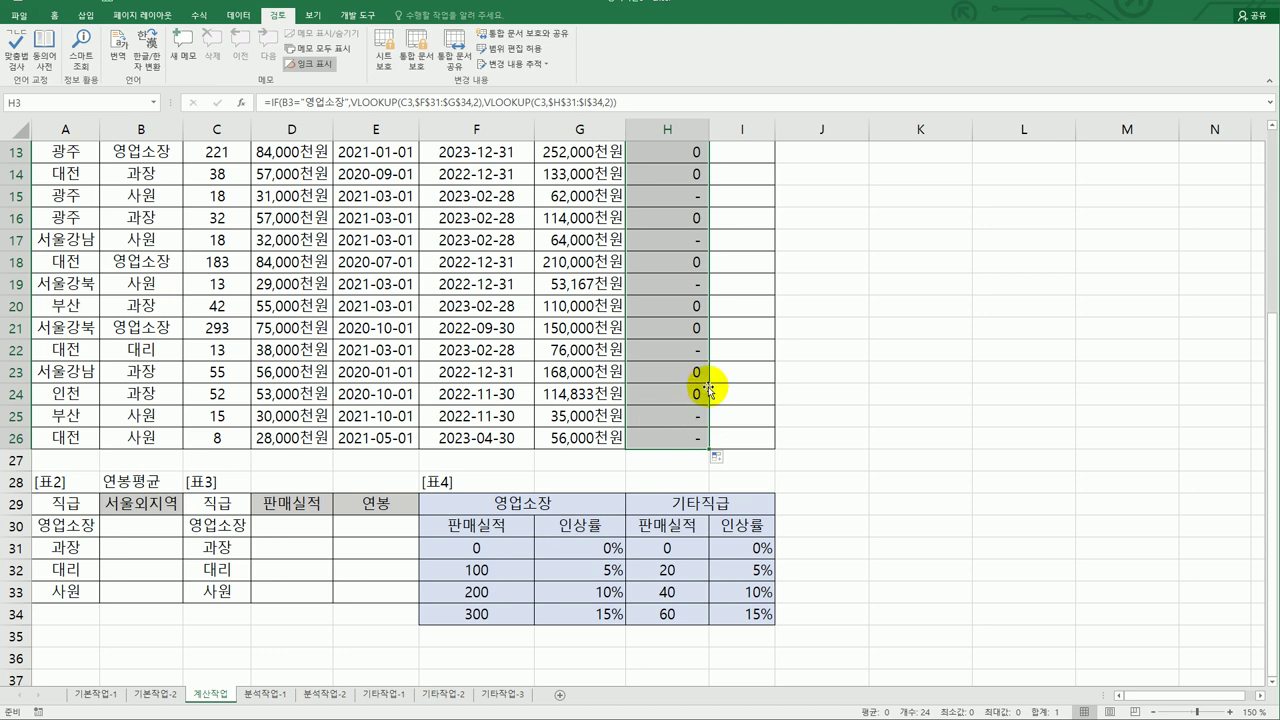
scroll(707, 390, up, 4)
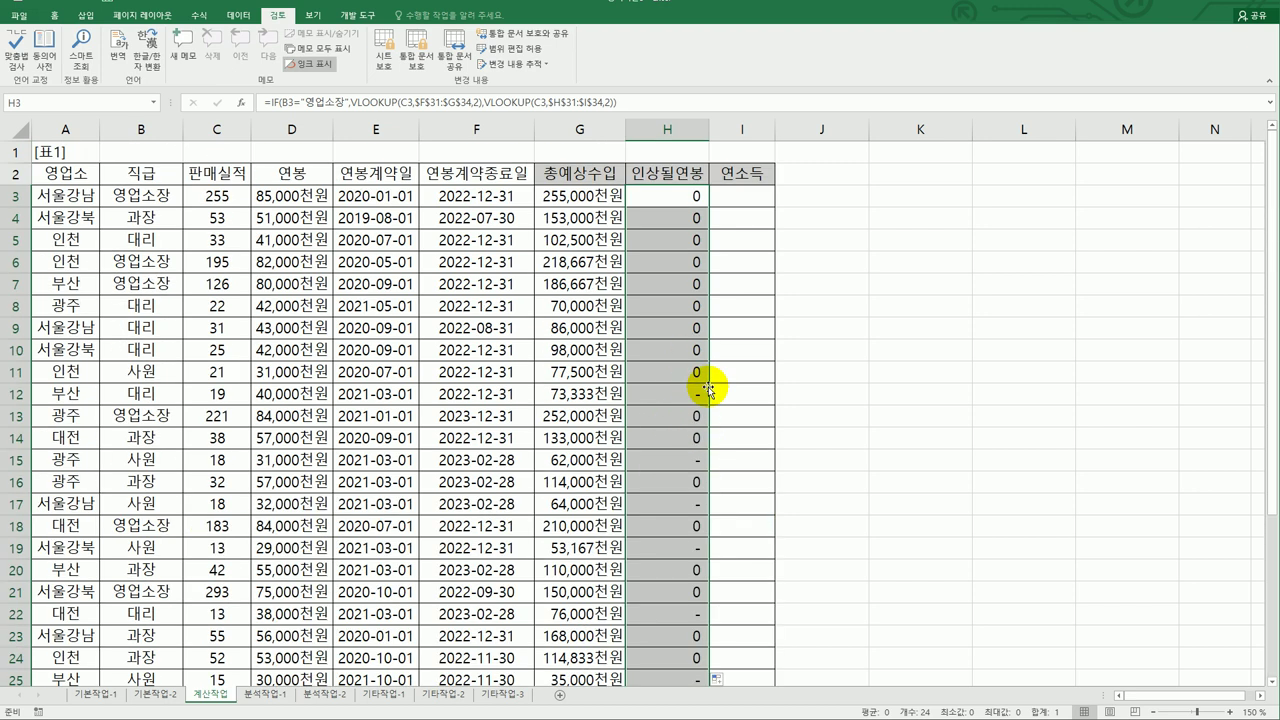
Check the 인상될연봉 definition in the exam sheet and extend H3's formula to D3*(1+IF(…)), keeping the existing IF as the raise rate.
click(681, 200)
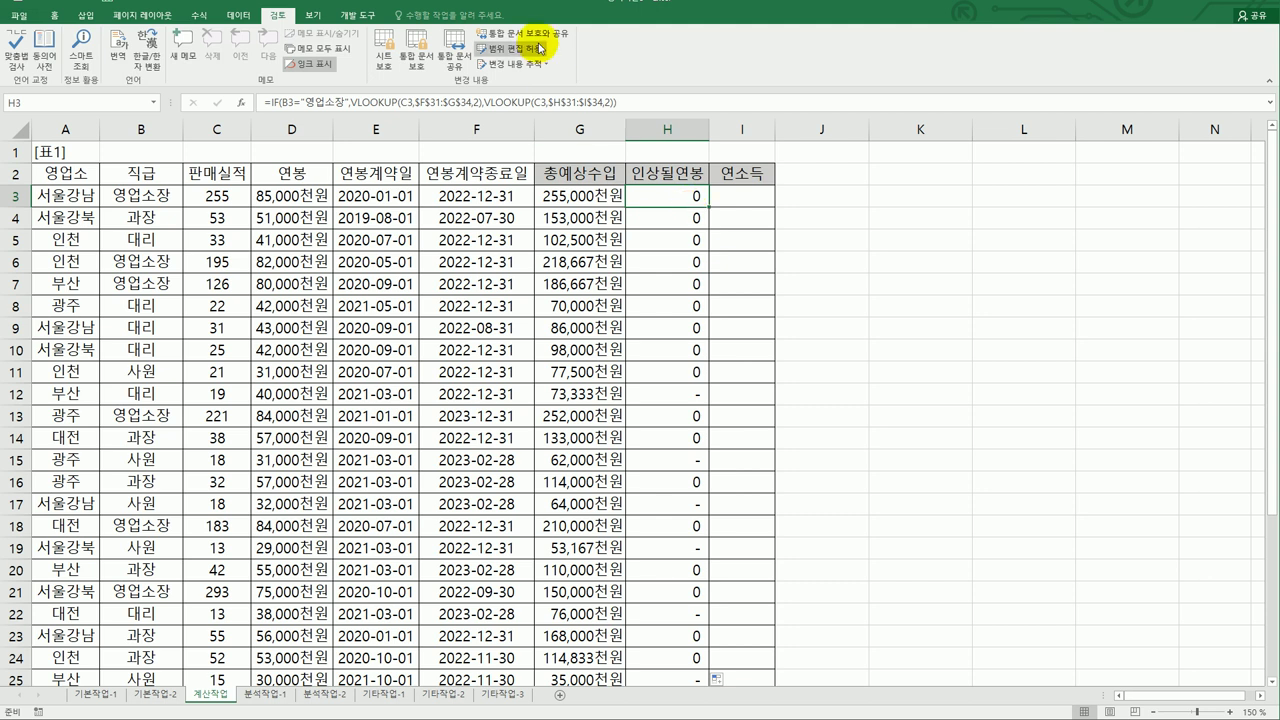
key(alt+Tab)
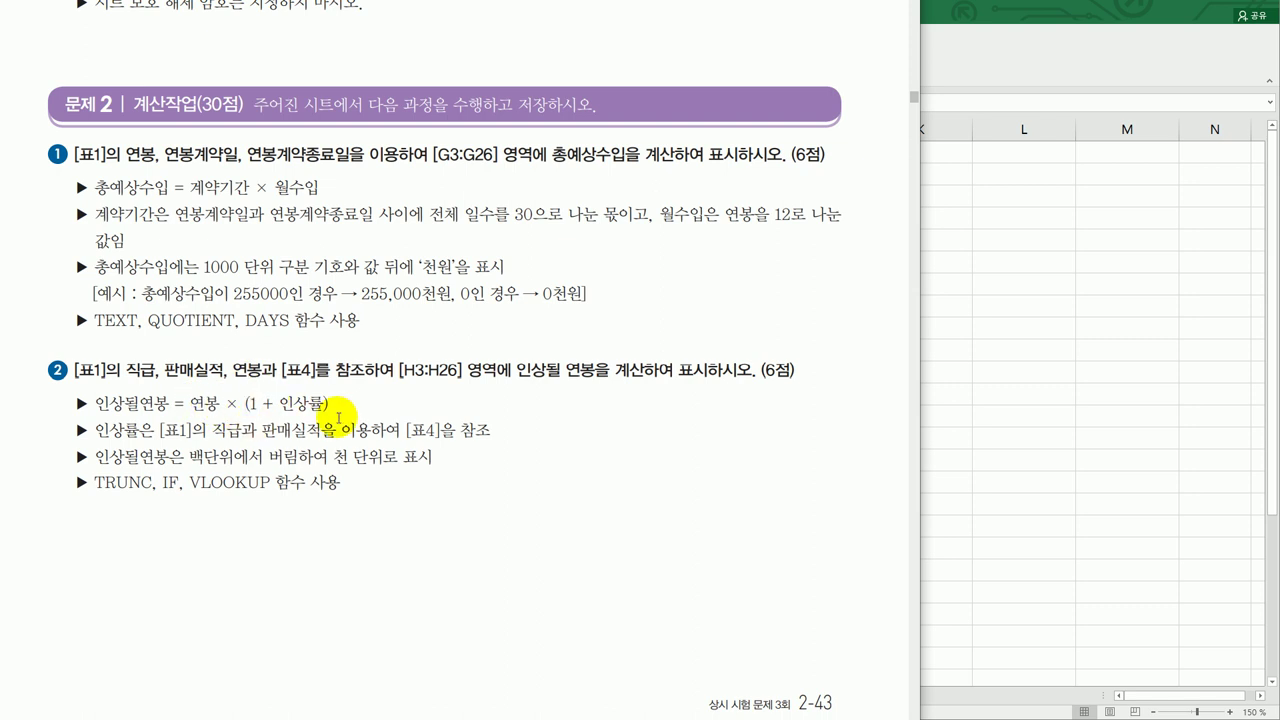
key(alt+Tab)
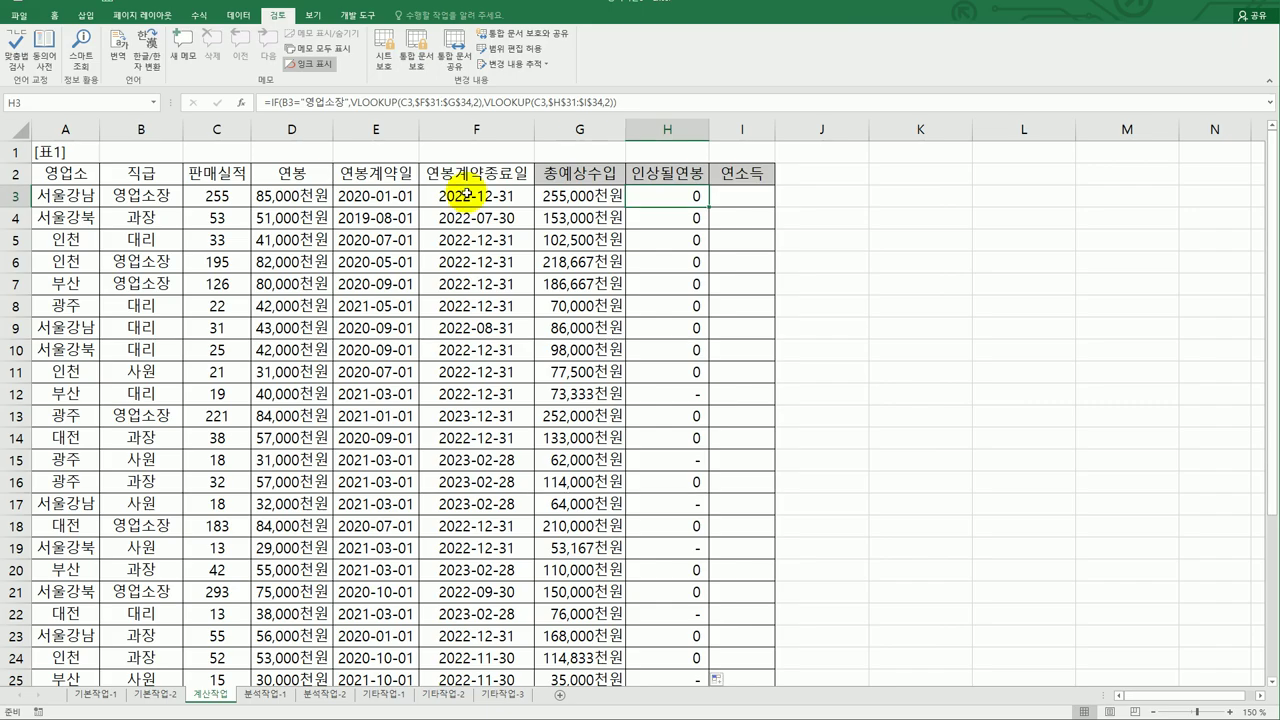
double_click(685, 200)
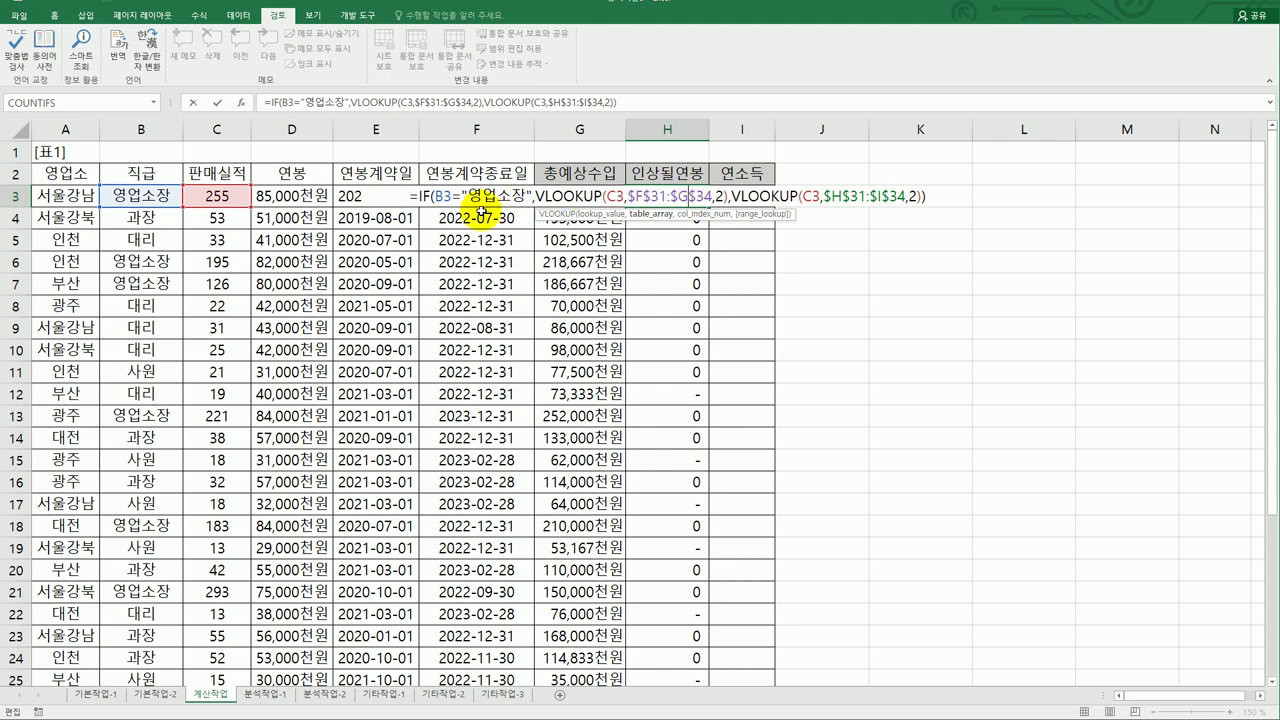
click(420, 196)
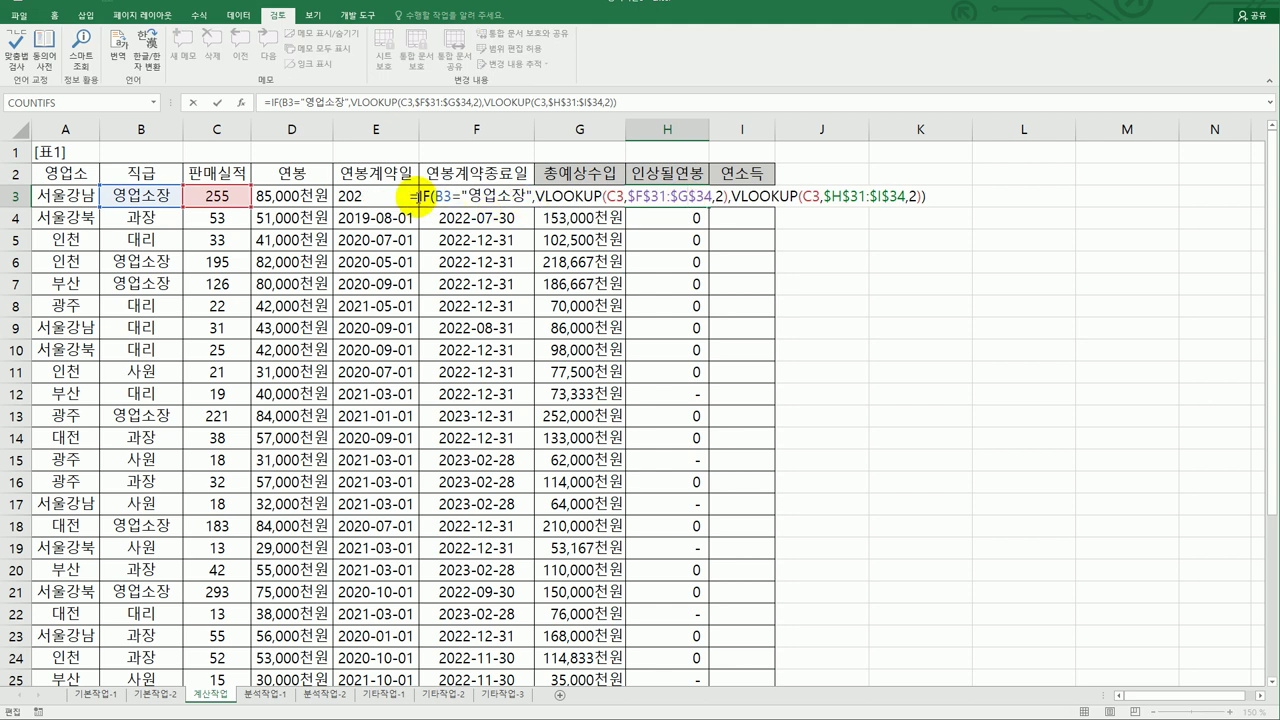
click(268, 197)
text(*)
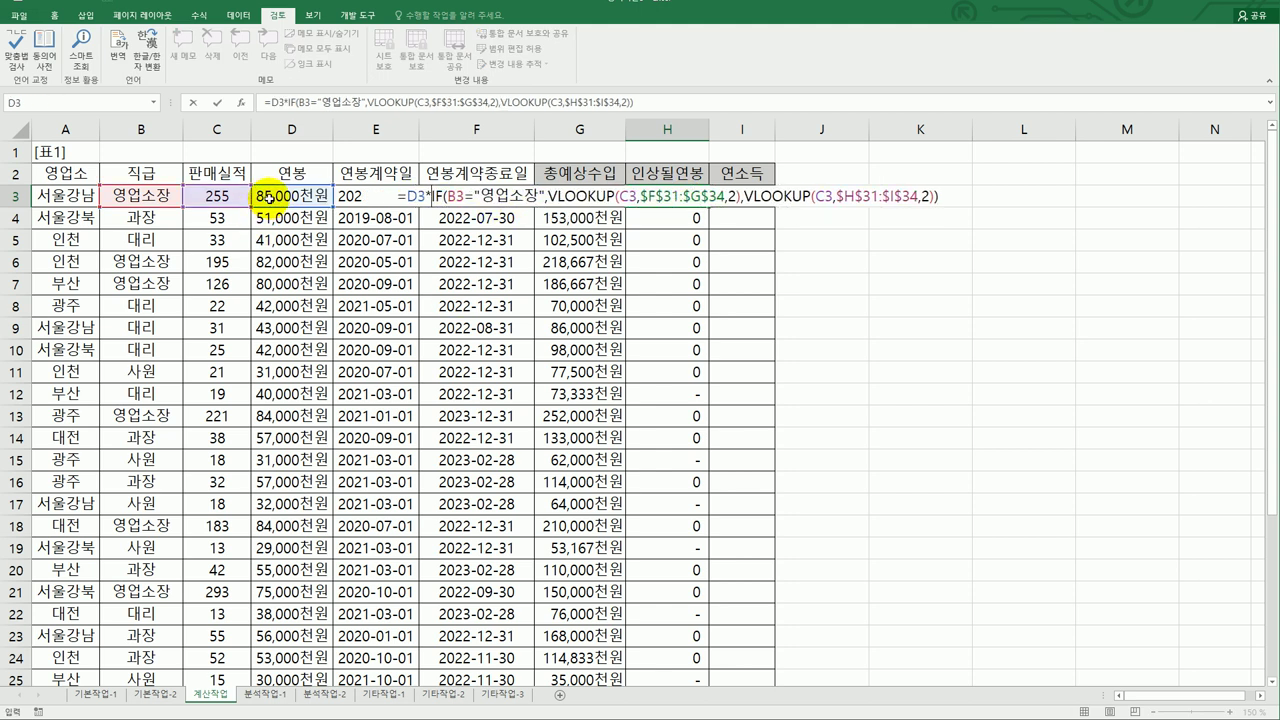
text((1)
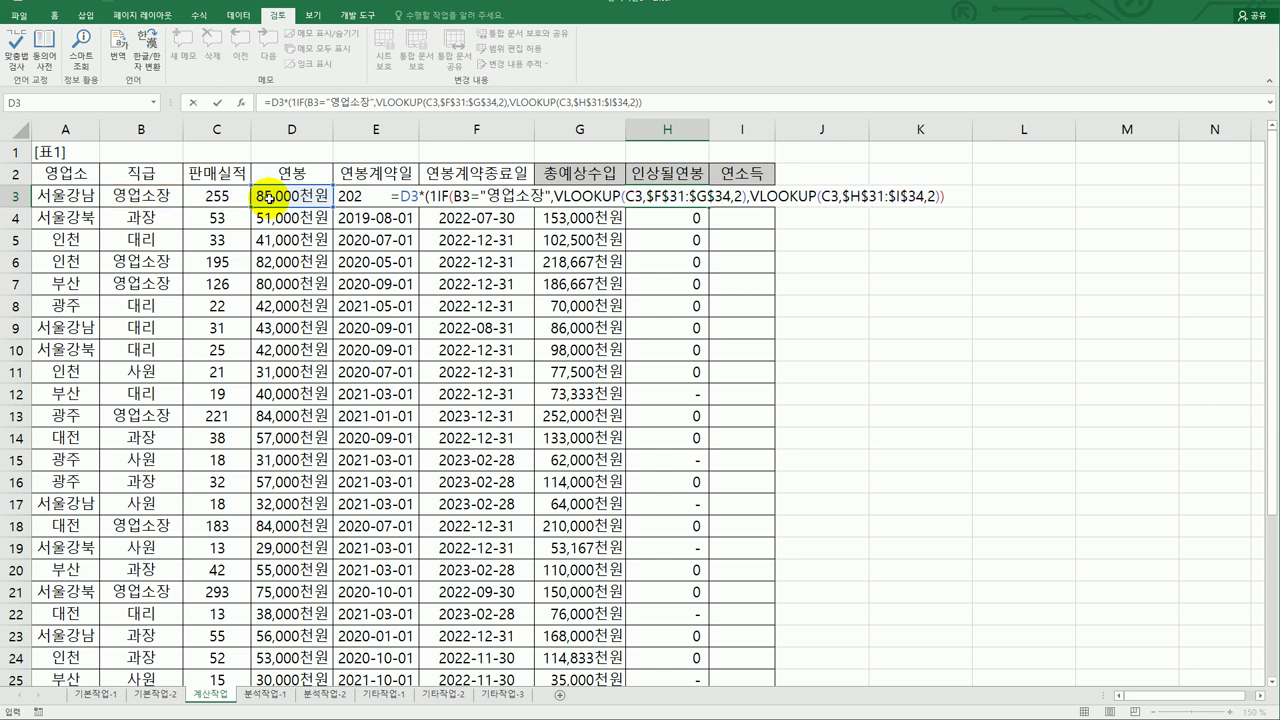
text(+)
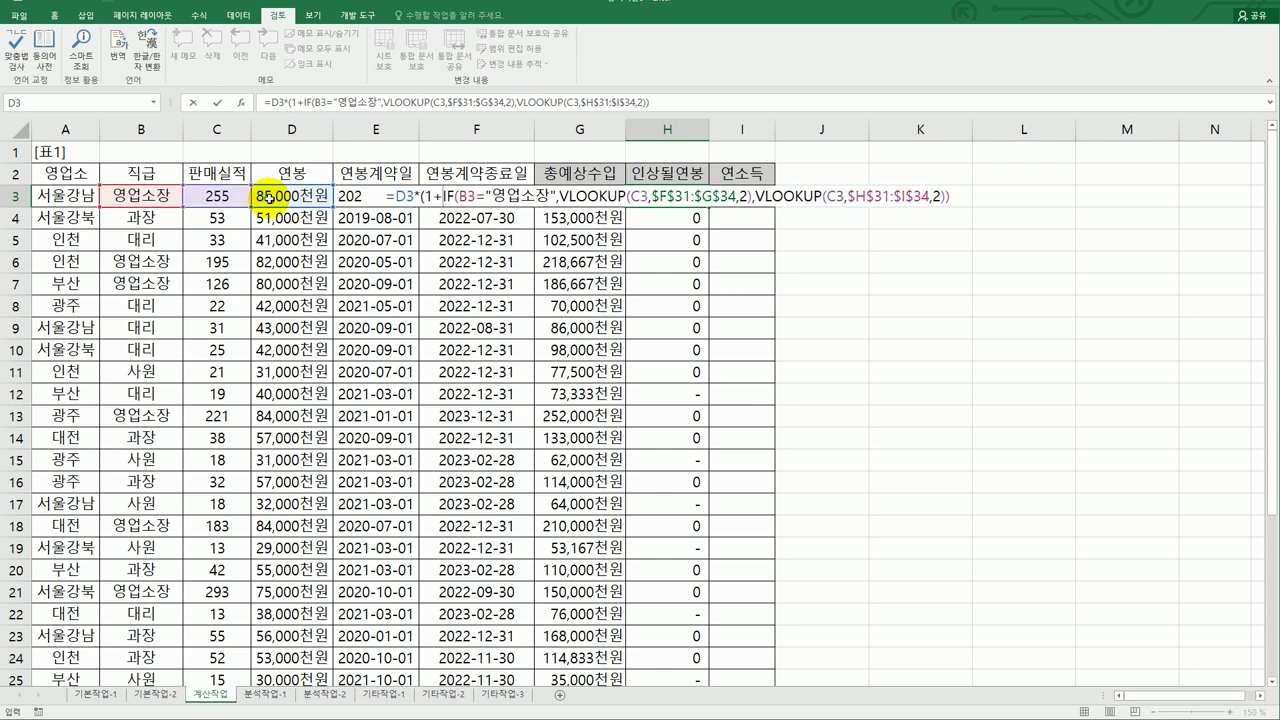
click(947, 196)
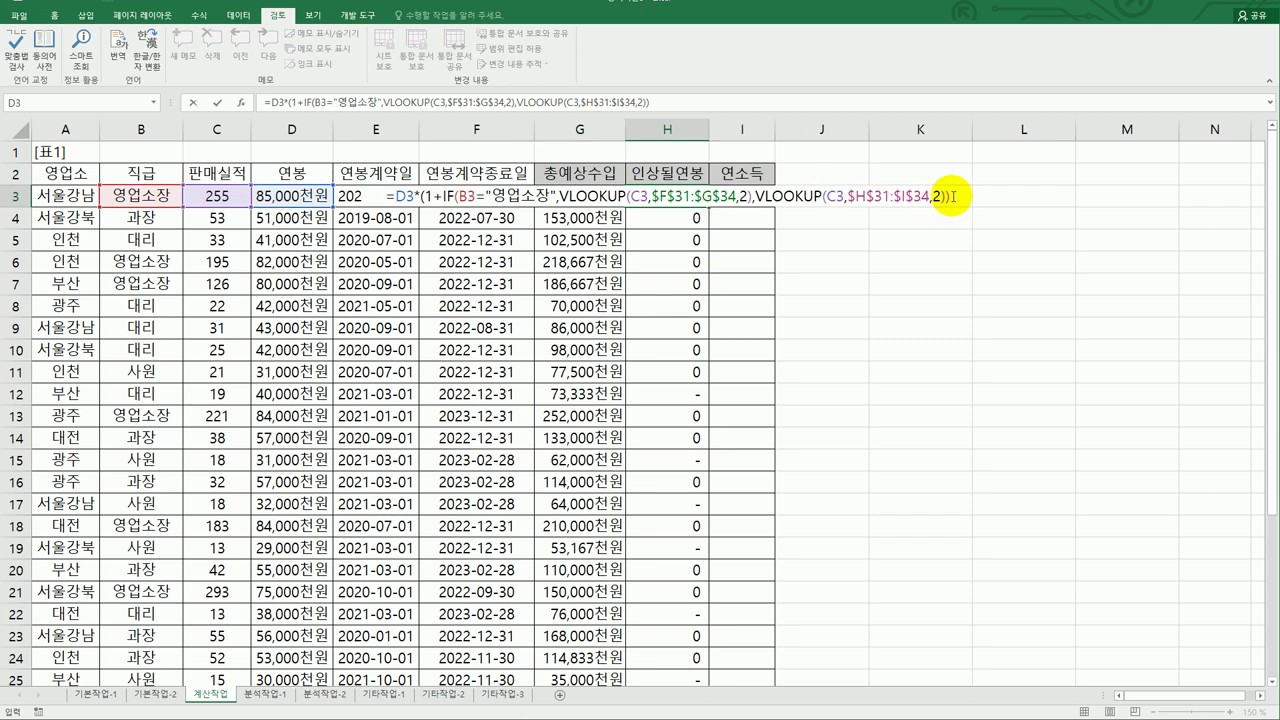
text())
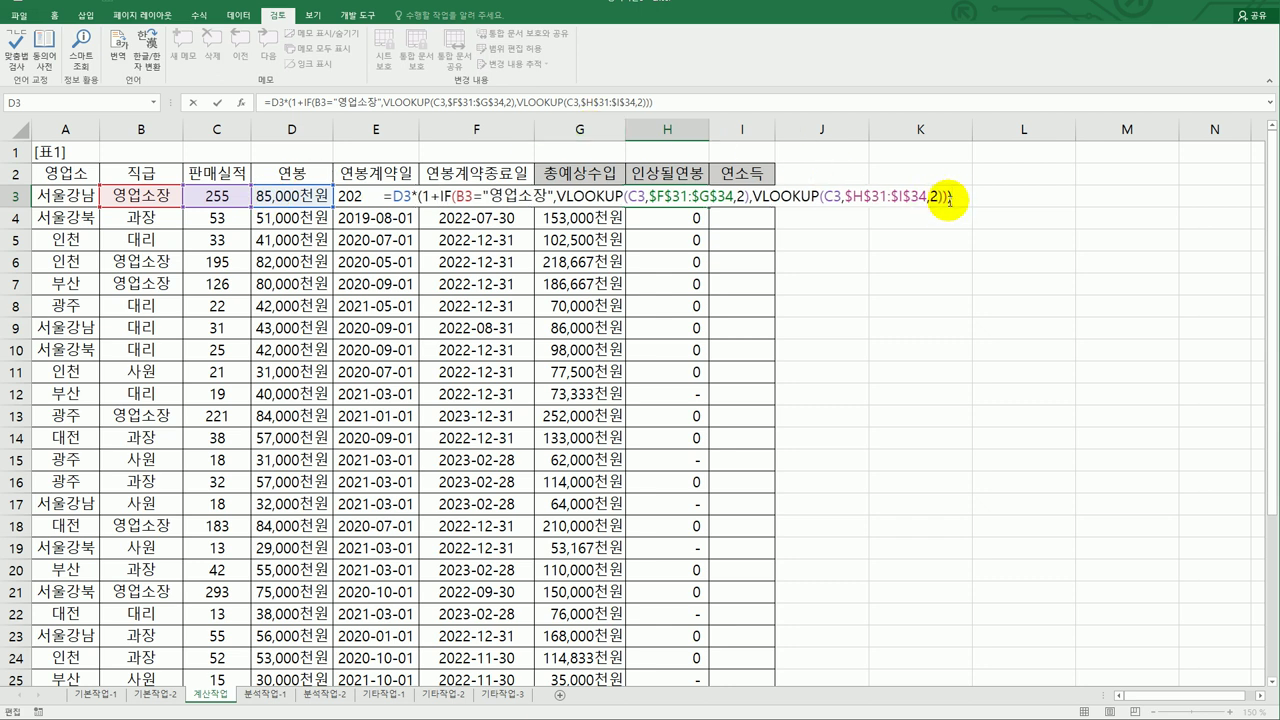
key(Return)
Fill the D3*(1+rate) formula from H3 down to H26 and look over the column.
click(668, 197)
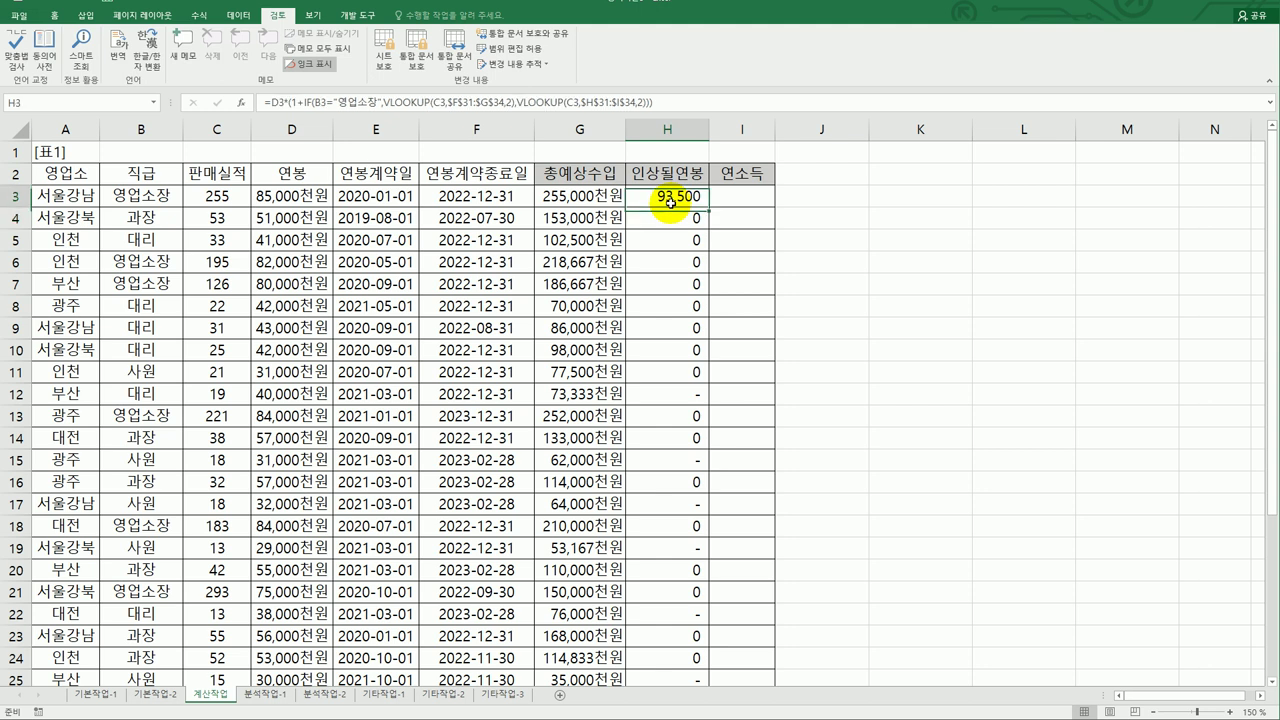
double_click(709, 207)
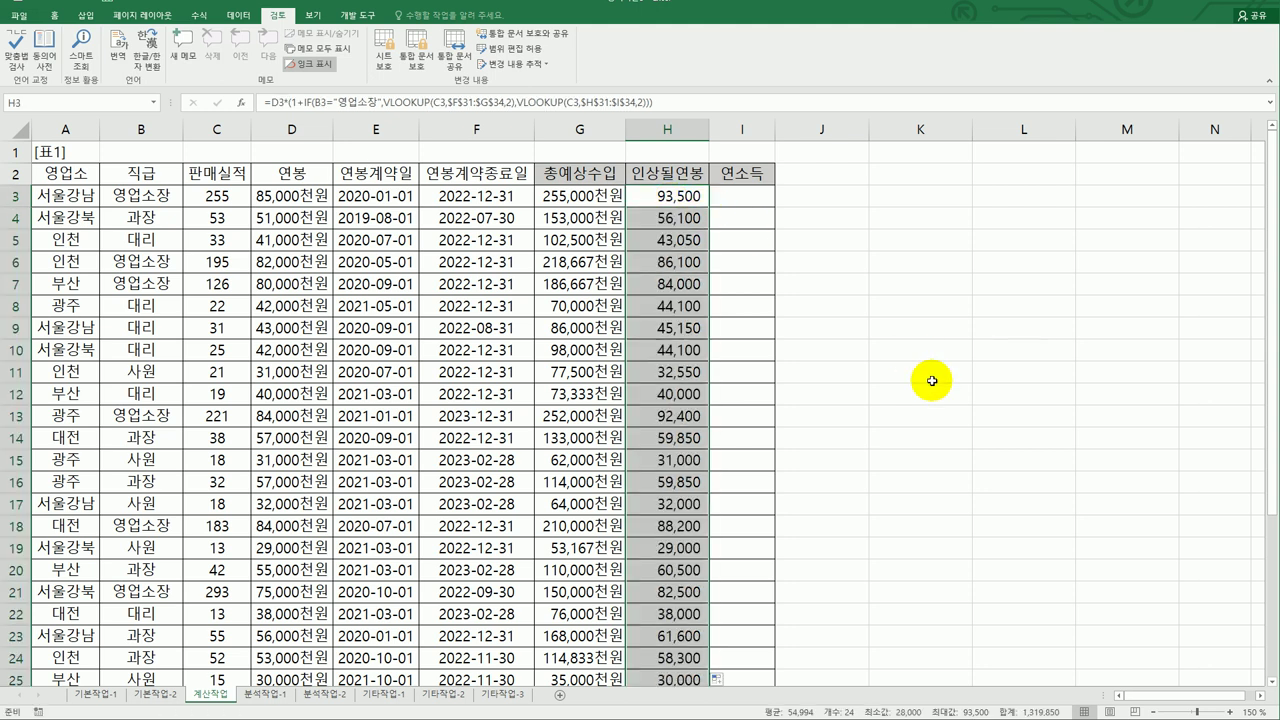
scroll(932, 381, down, 3)
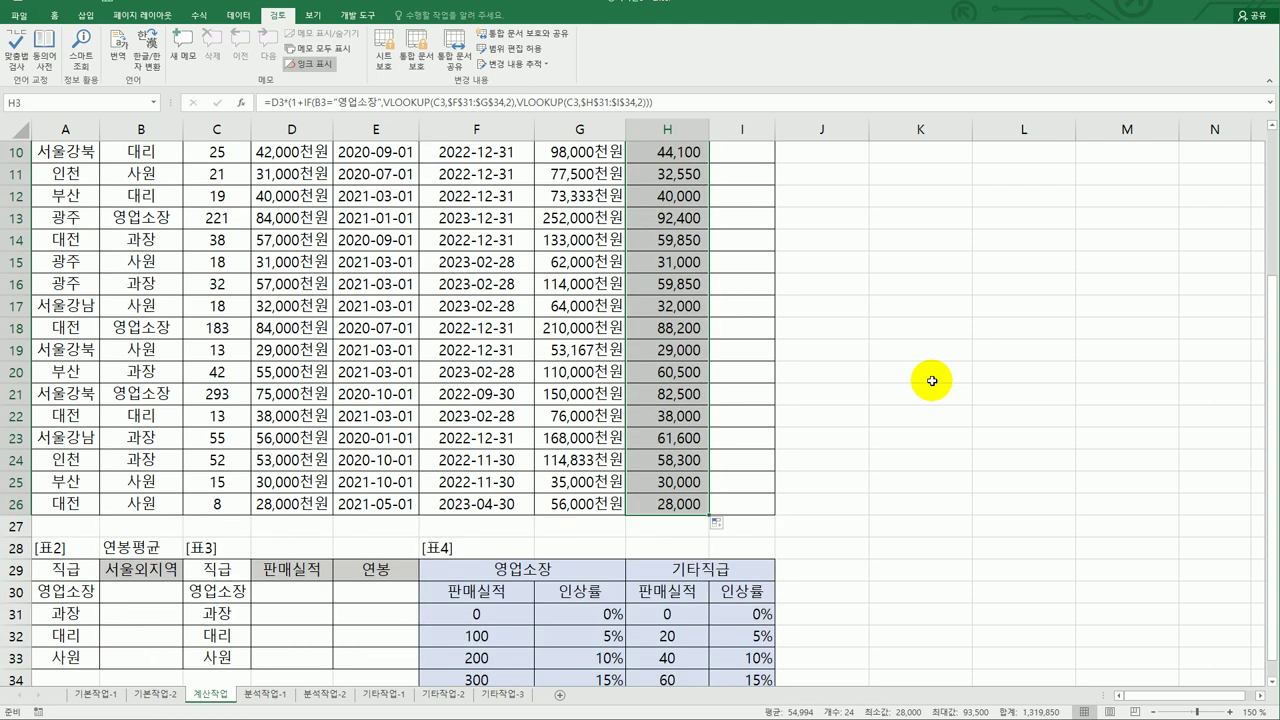
scroll(932, 381, up, 3)
Check the 인상될연봉 truncation rule in the exam sheet and open TRUNC( at the start of H3's formula, before D3.
key(alt+Tab)
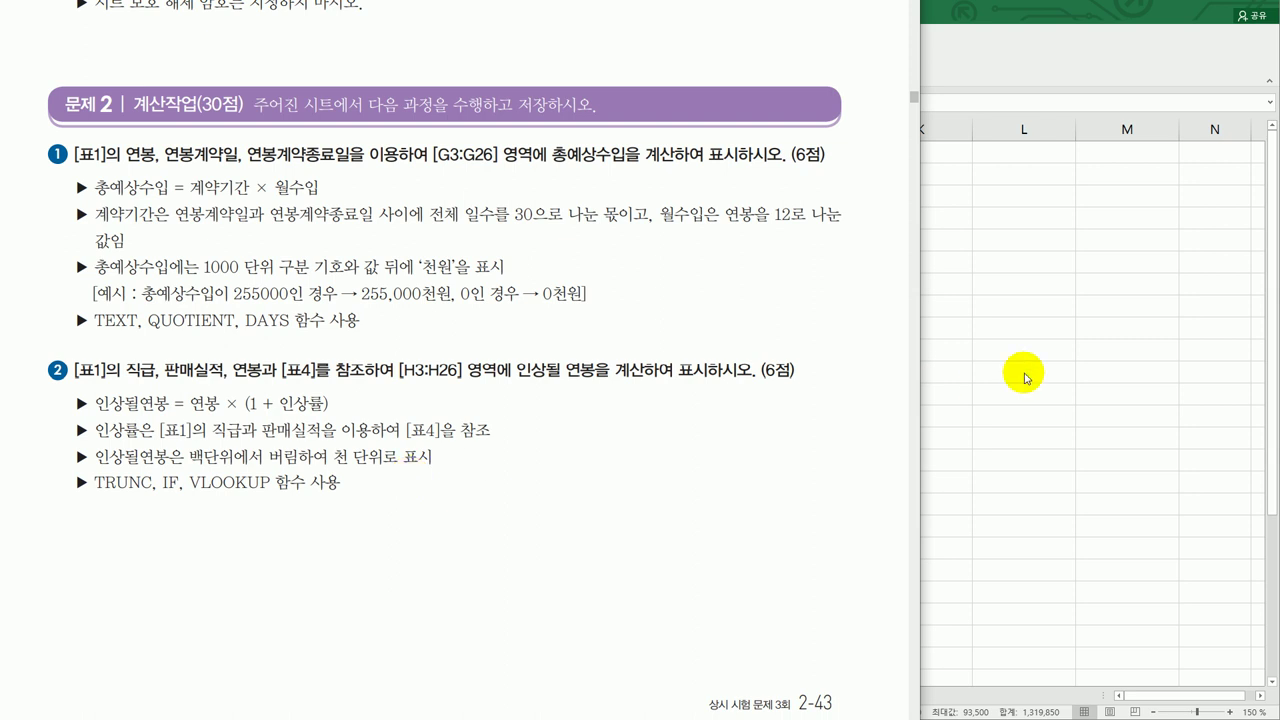
click(1024, 371)
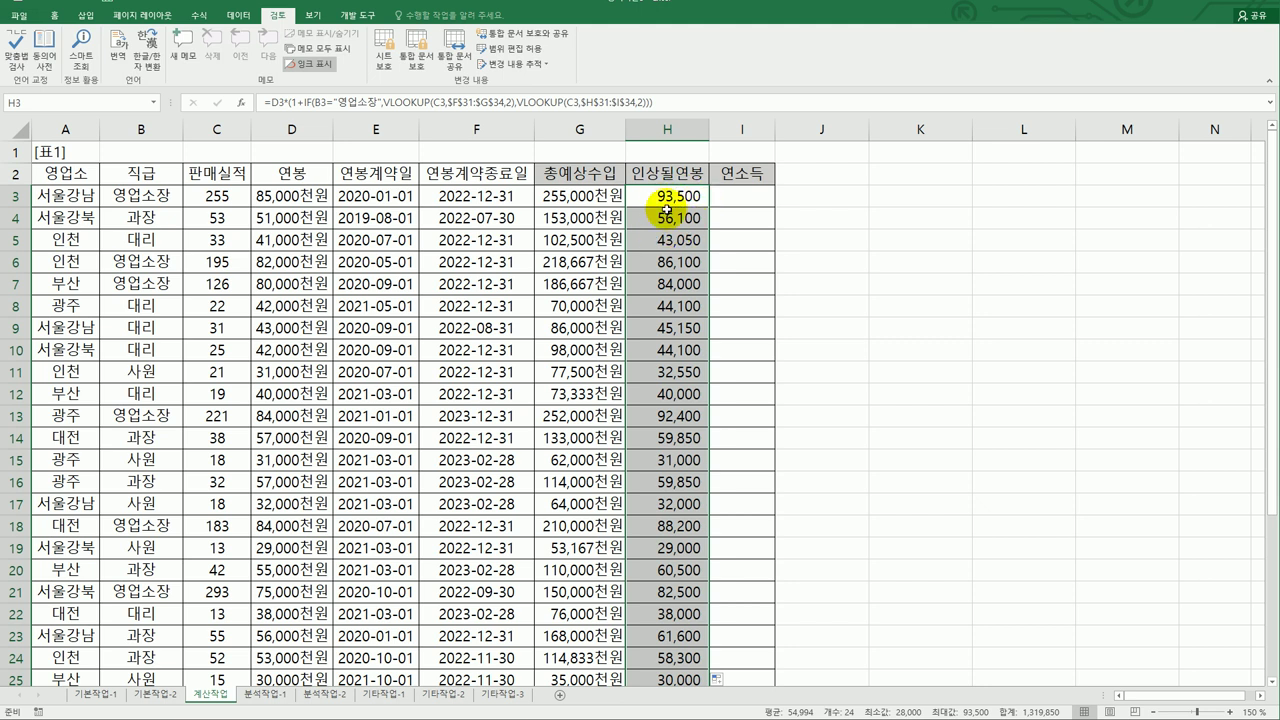
click(666, 196)
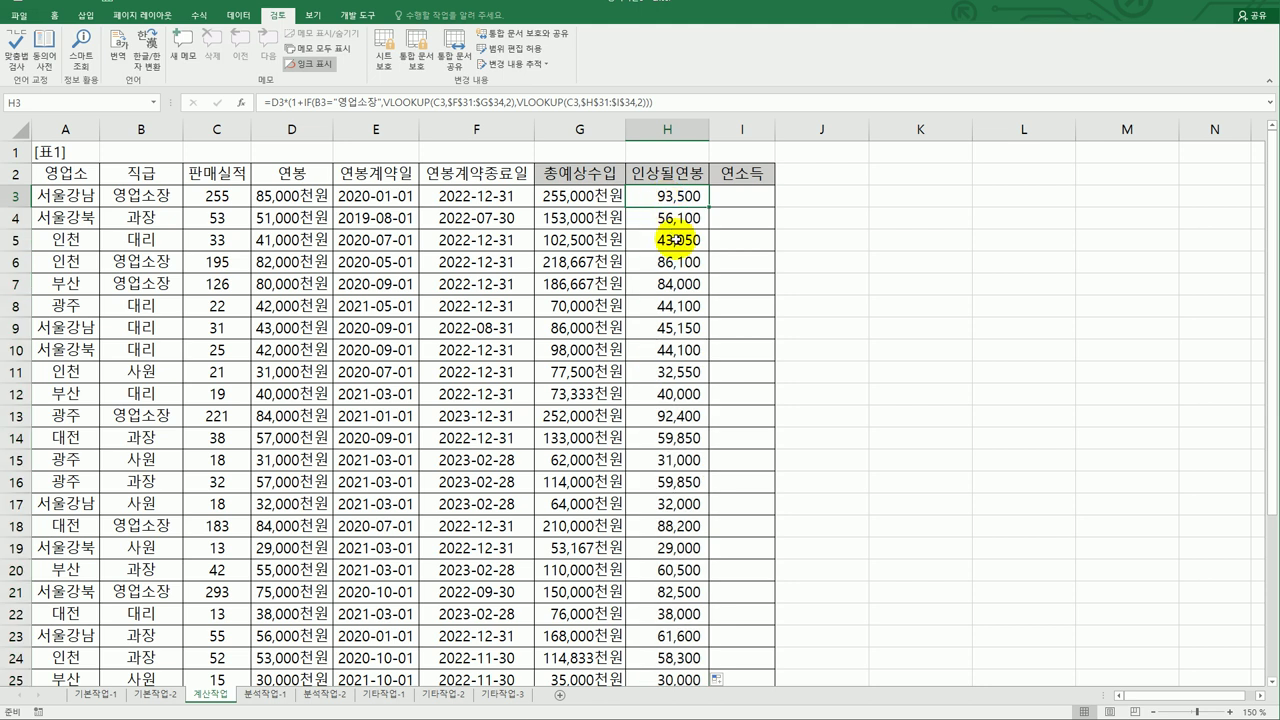
double_click(651, 197)
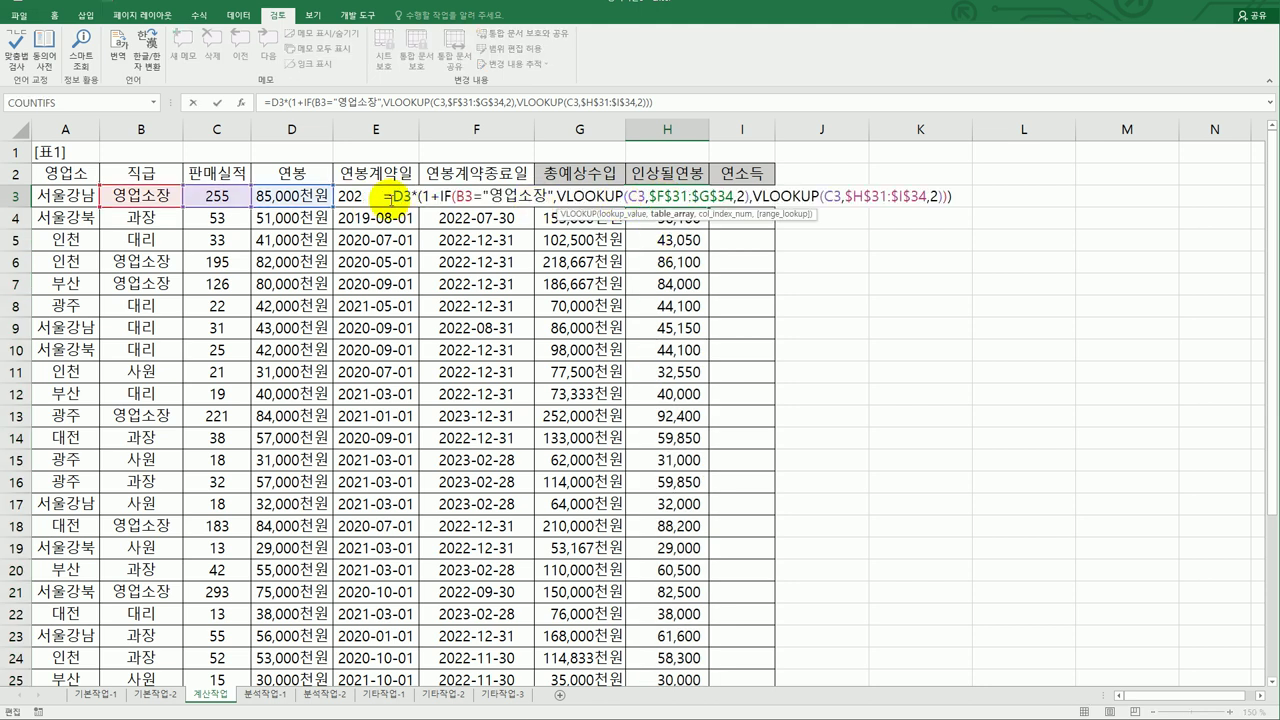
click(393, 196)
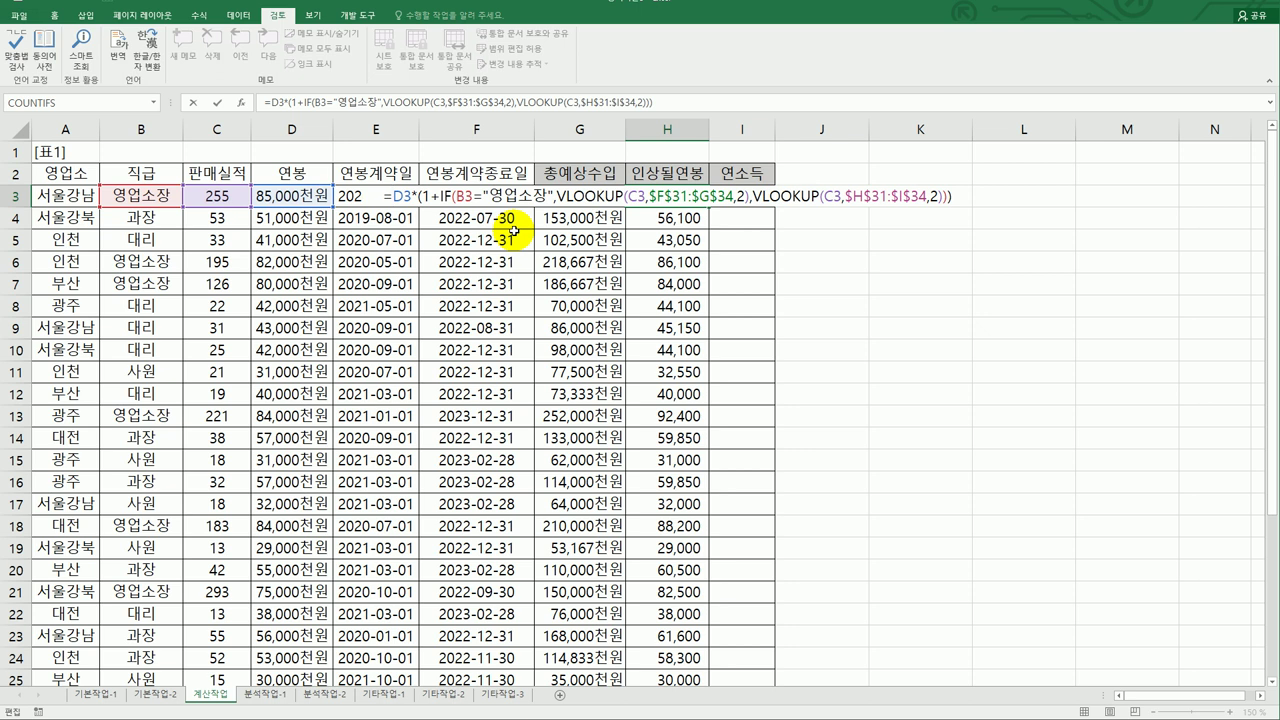
text(t)
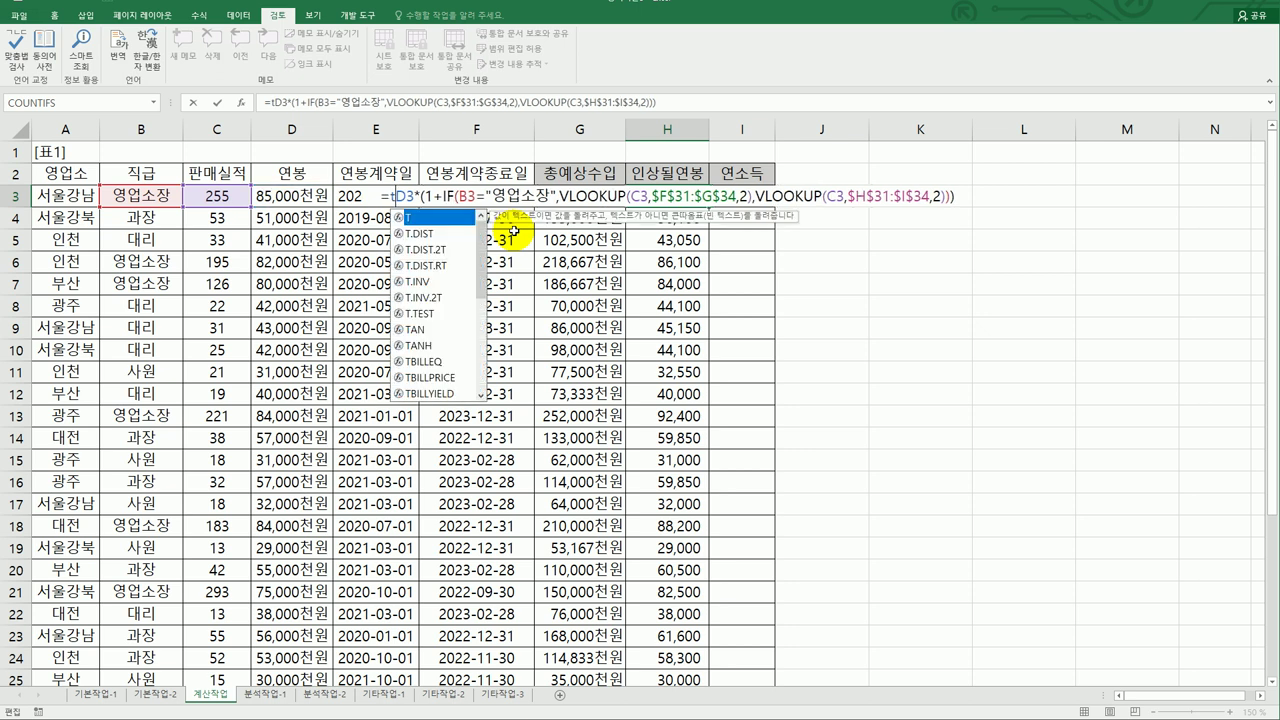
text(runc)
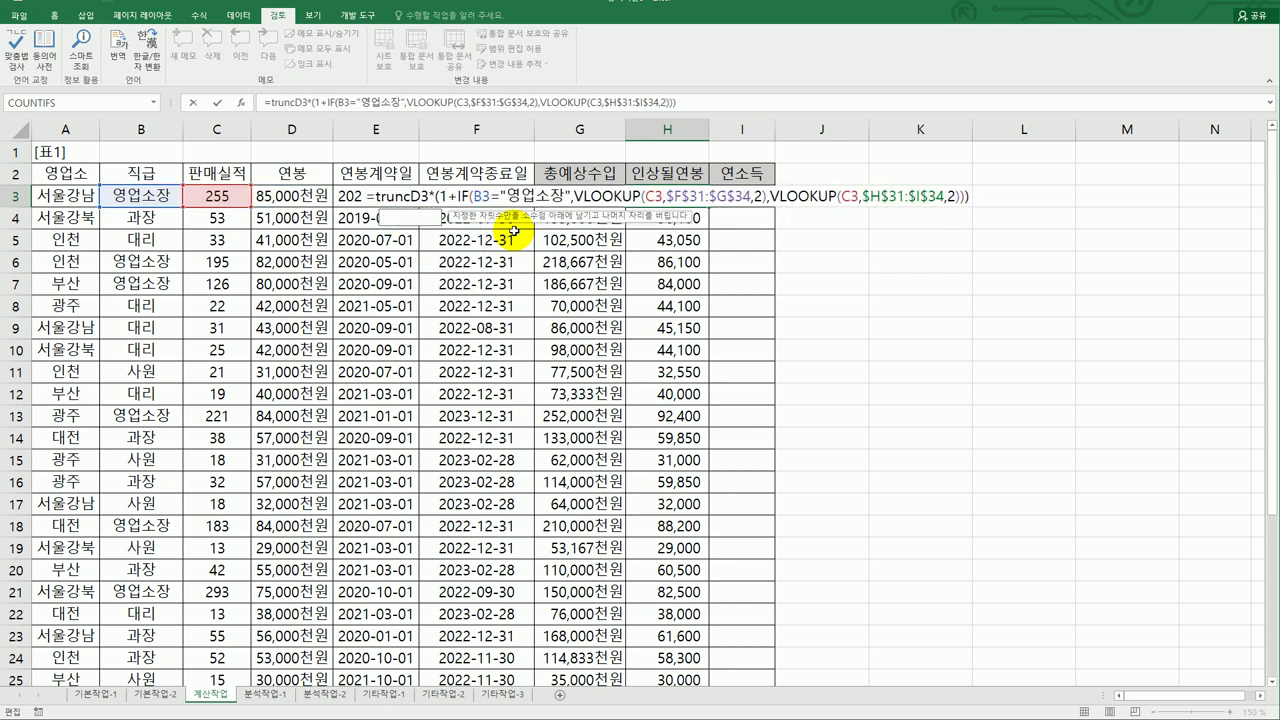
key(Tab)
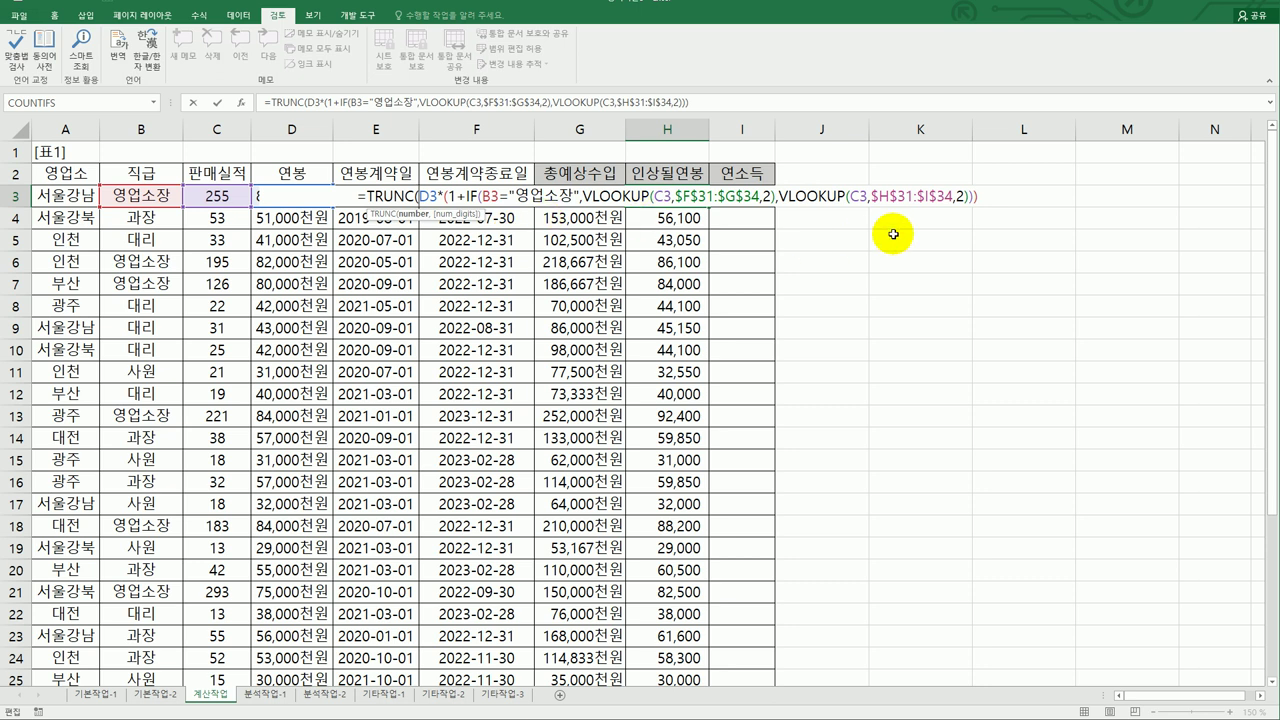
Finish H3's TRUNC with -3 as the number of digits and fill the formula down to H26.
click(990, 196)
text(,)
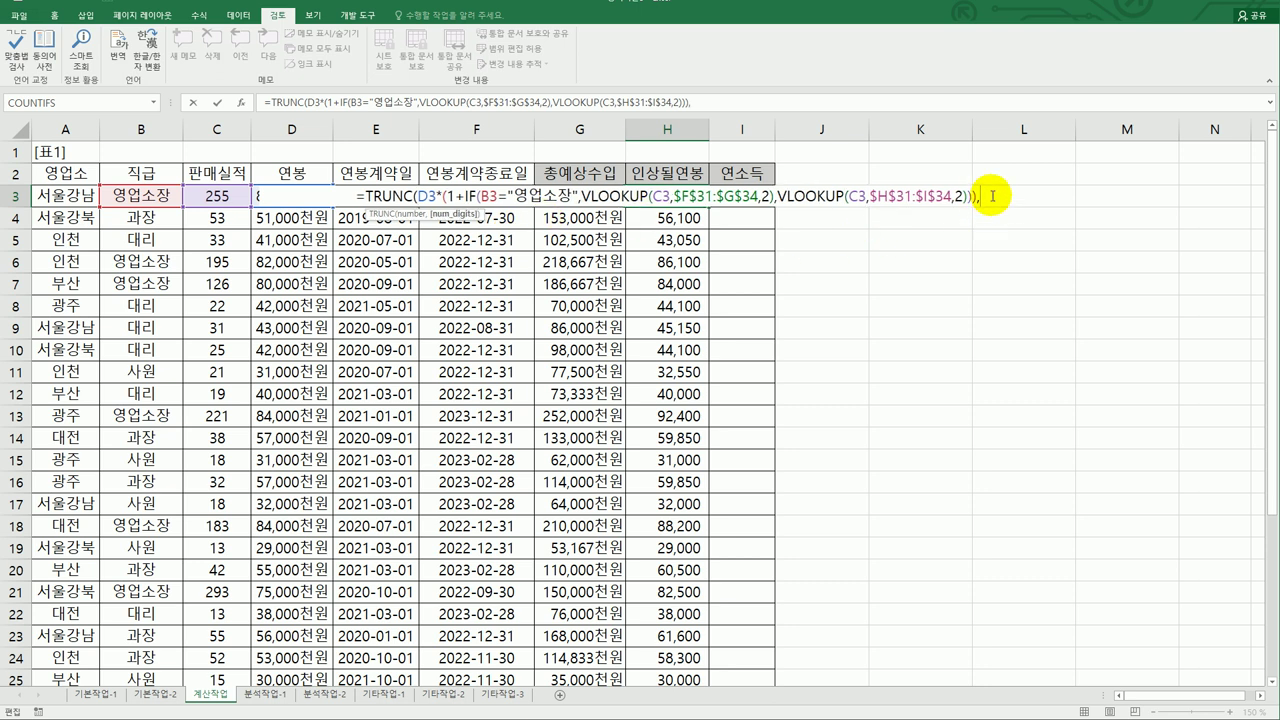
text(-3))
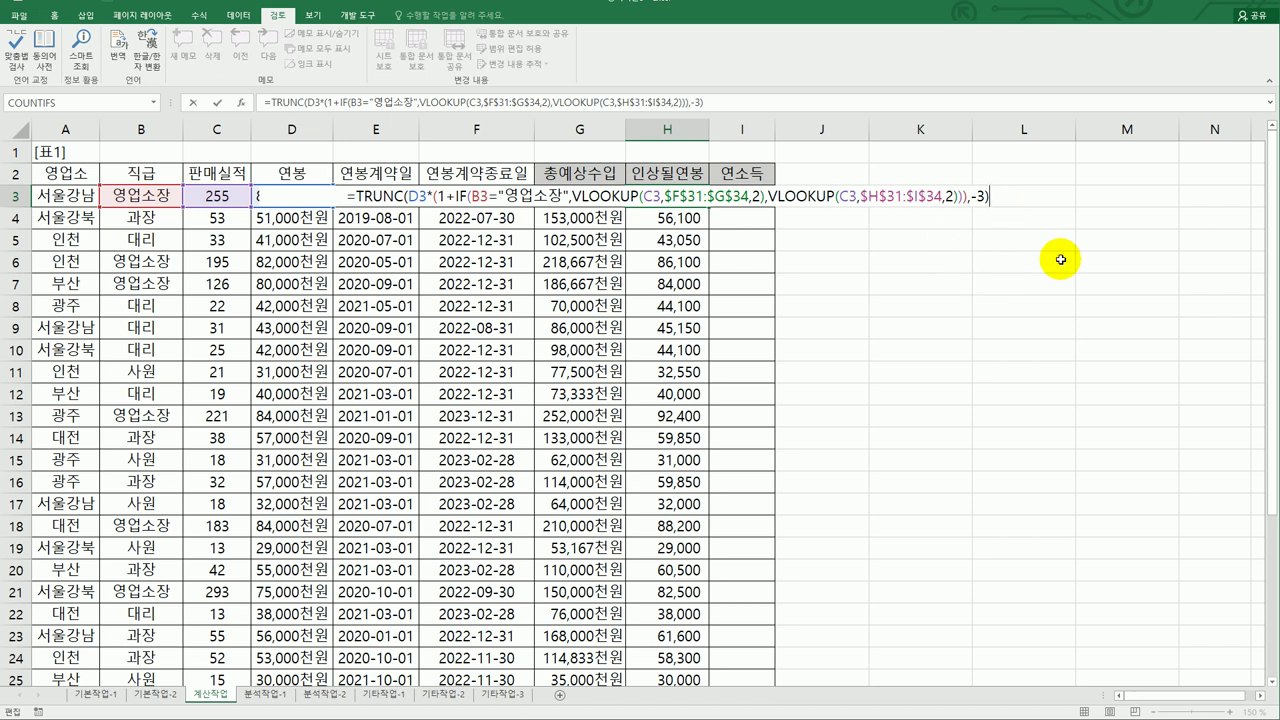
key(Return)
click(668, 196)
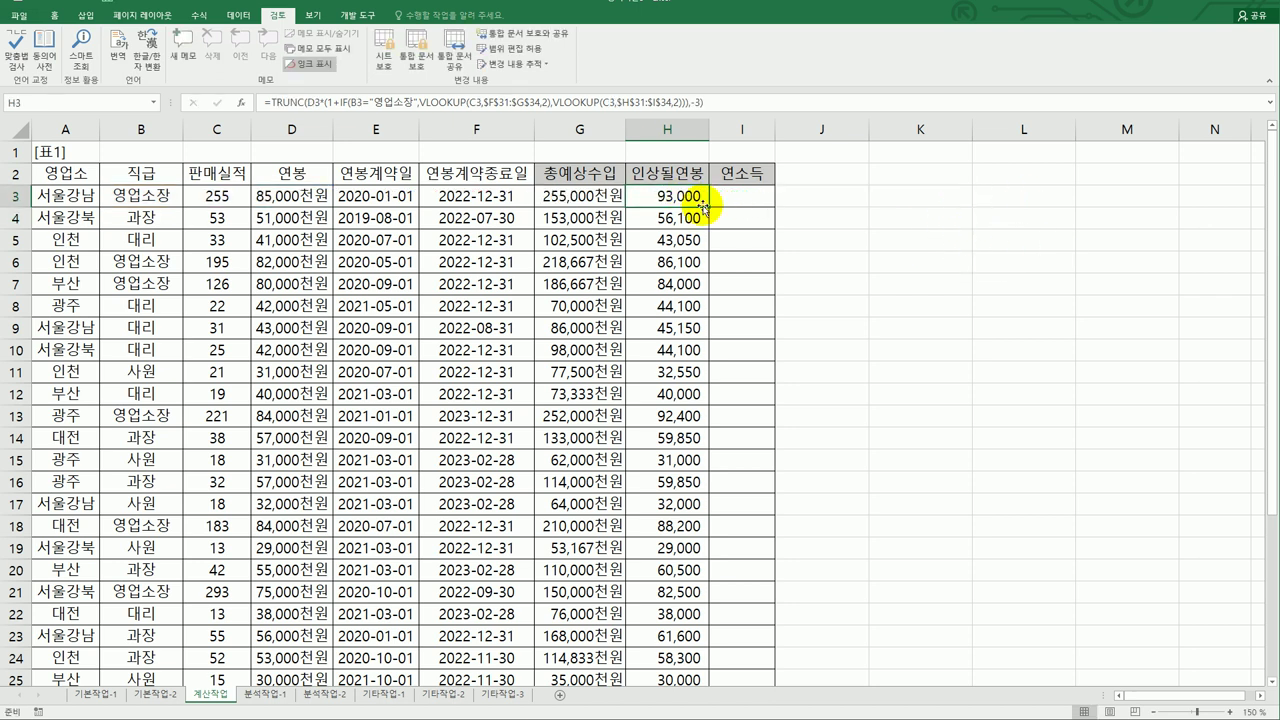
double_click(712, 207)
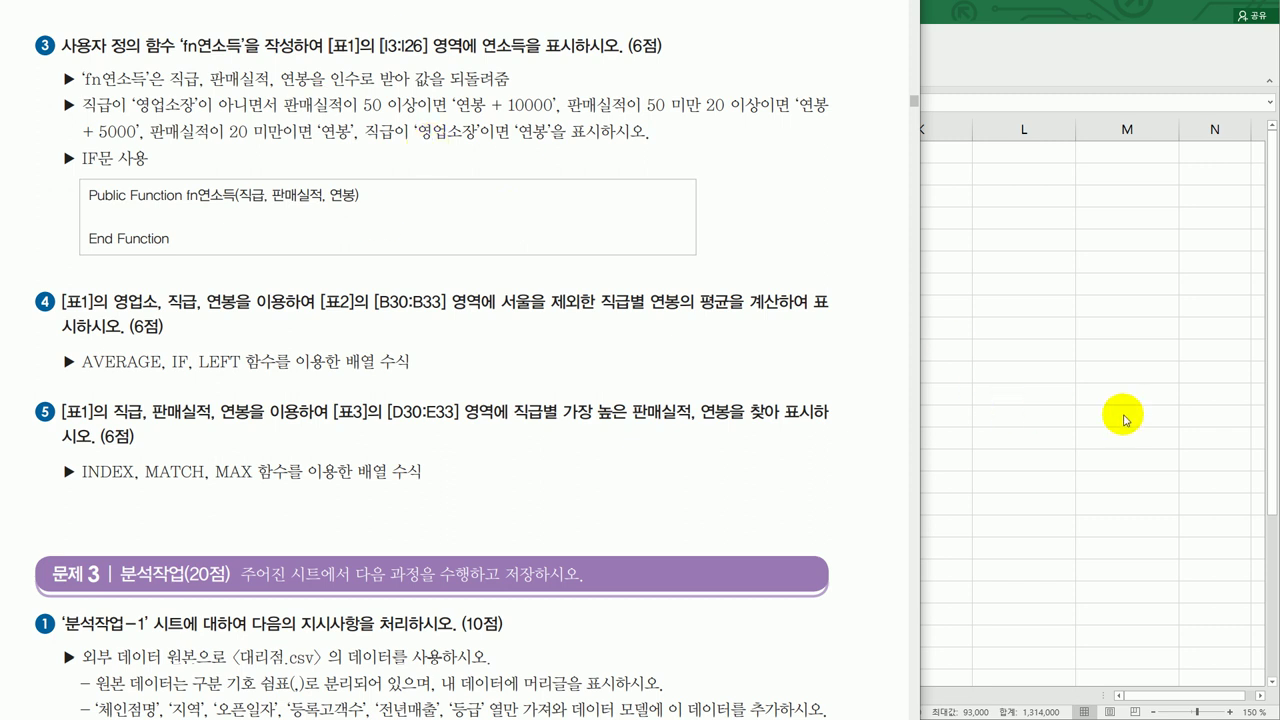
Read exam task 3 on fn연소득, open the Visual Basic editor and insert a new module.
key(alt+Tab)
click(357, 15)
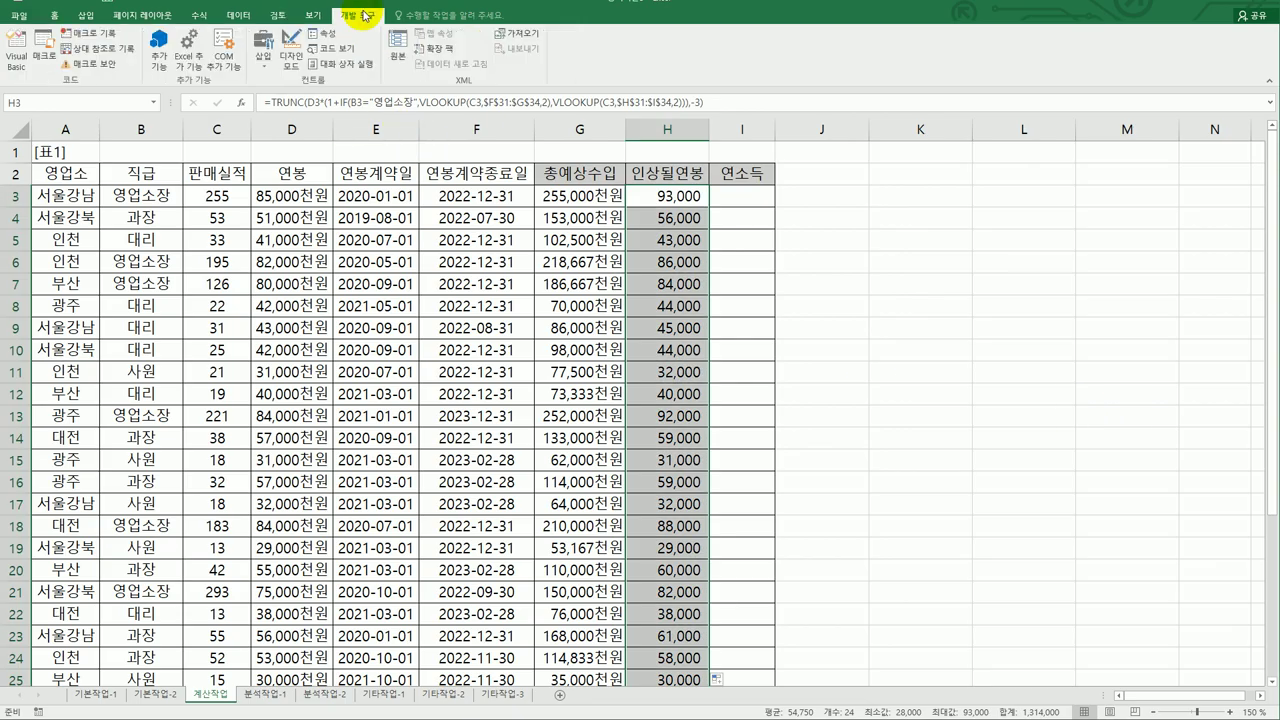
click(18, 56)
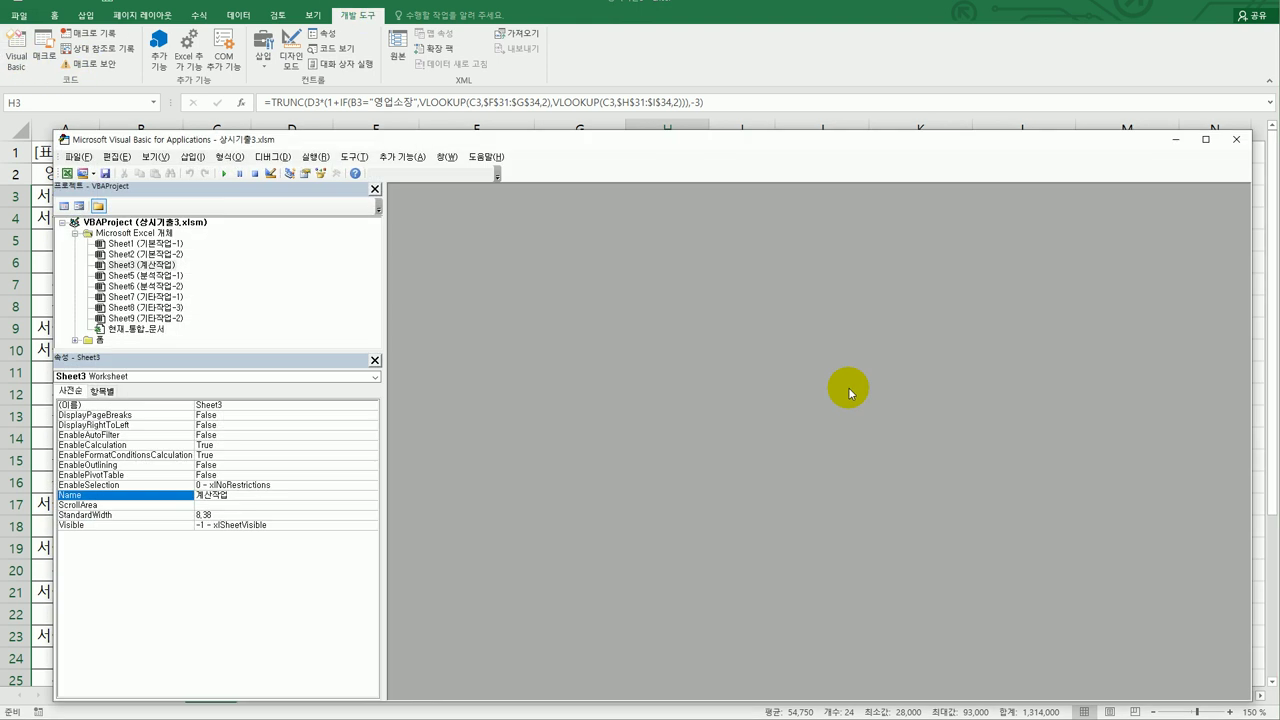
click(225, 157)
click(192, 158)
click(192, 158)
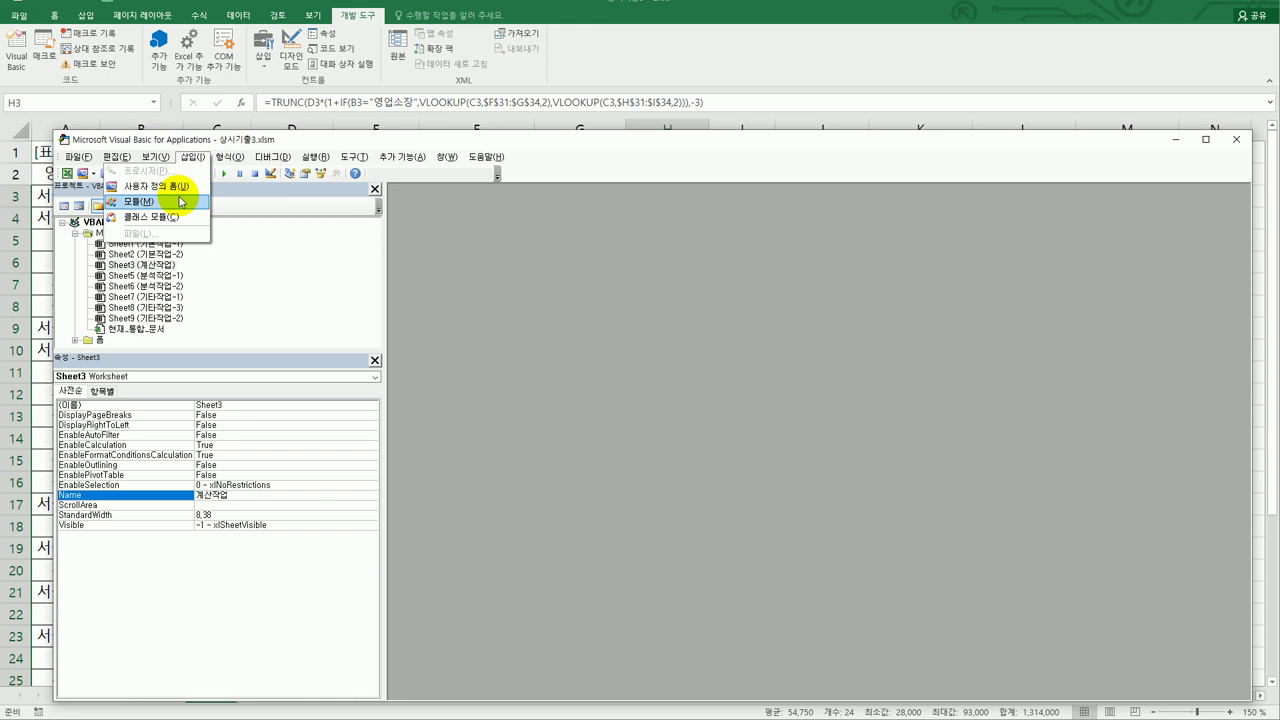
click(183, 201)
Declare Public Function fn연소득(직급, 판매실적, 연봉) in the new module.
text(publ)
text(ci)
key(BackSpace)
key(BackSpace)
text(ic)
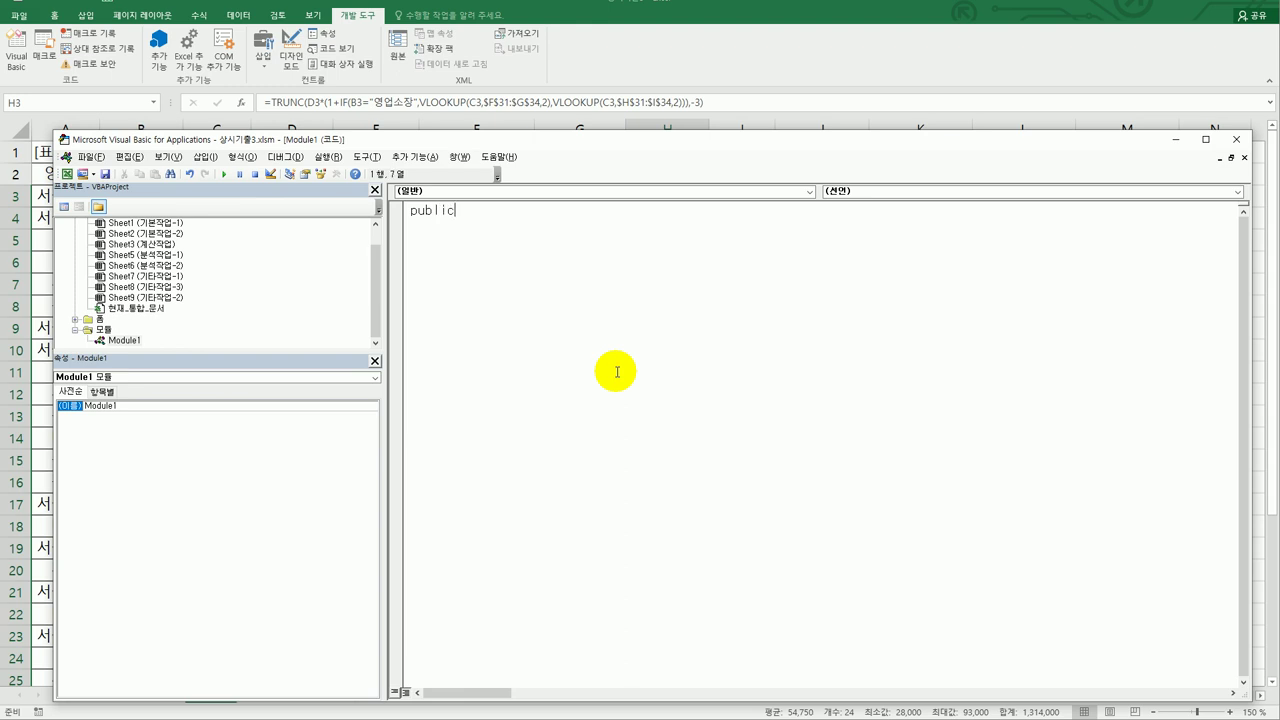
text( function fn)
text(f)
text(연소득()
text(직급, 파)
text(판매실적, 연봉)
key(Return)
key(Return)
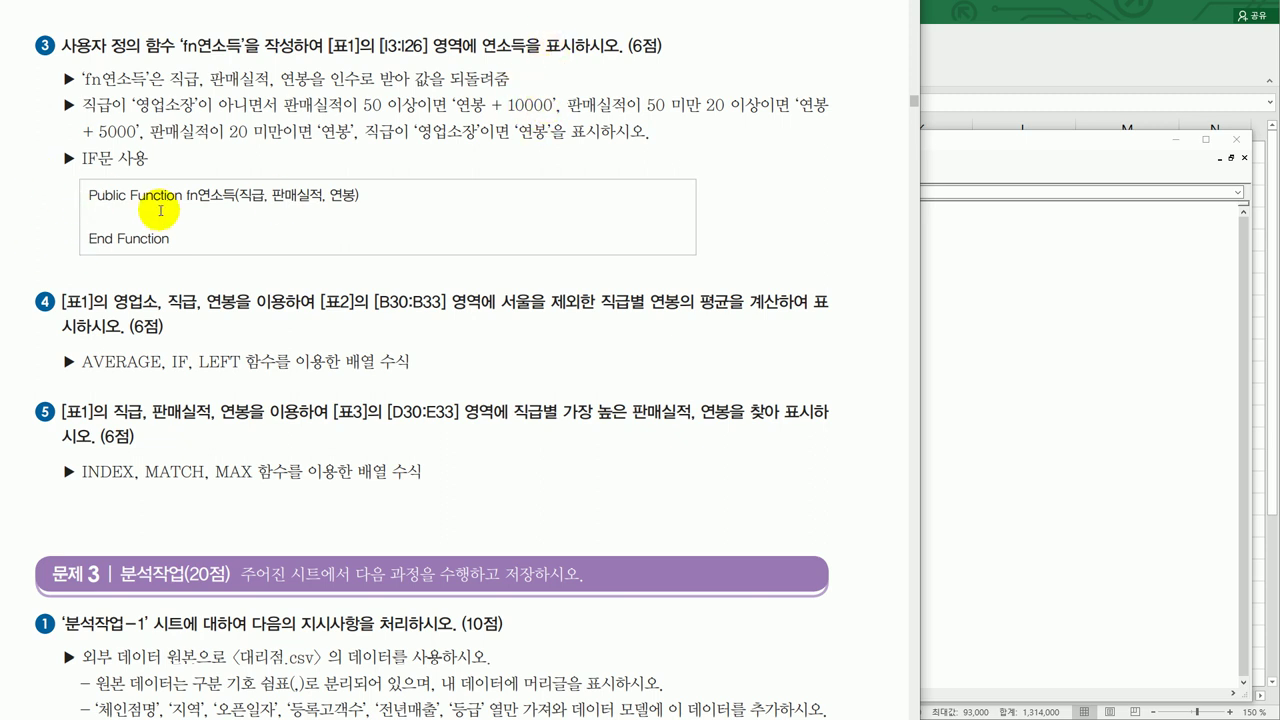
Return to the code and add the indented condition If 직급 <> "영업소장" Then inside fn연소득.
click(971, 263)
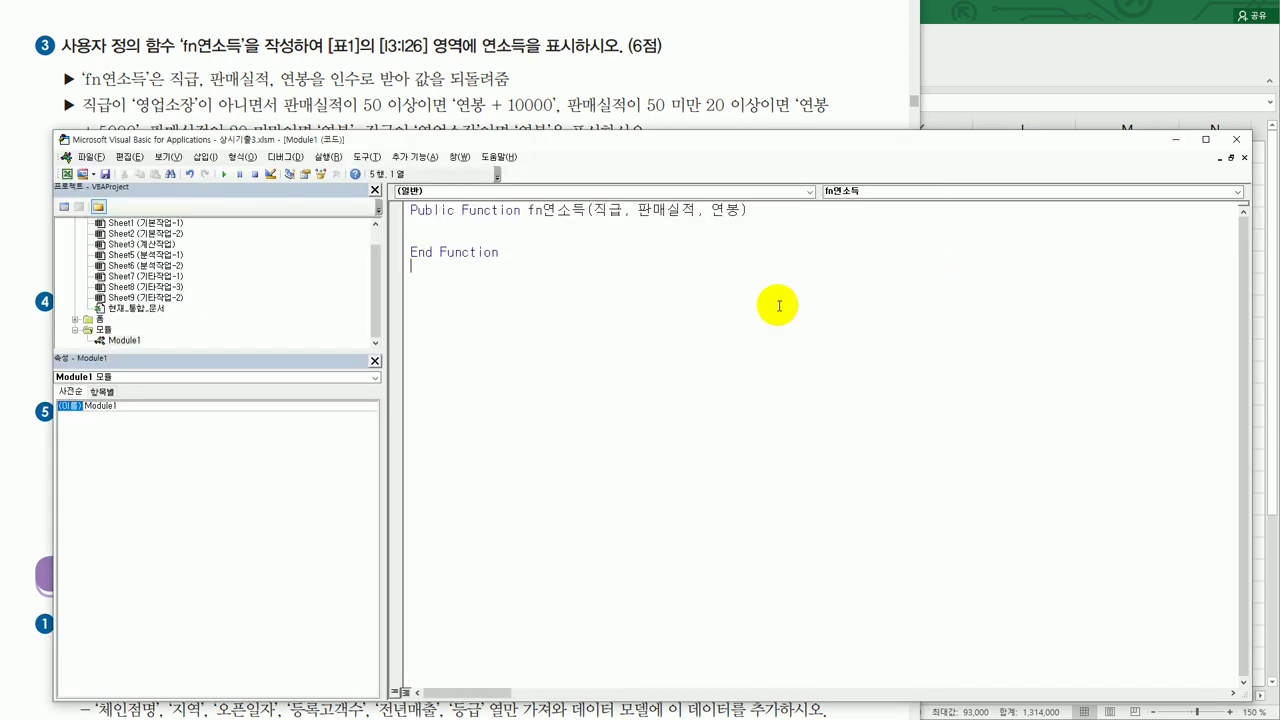
click(470, 237)
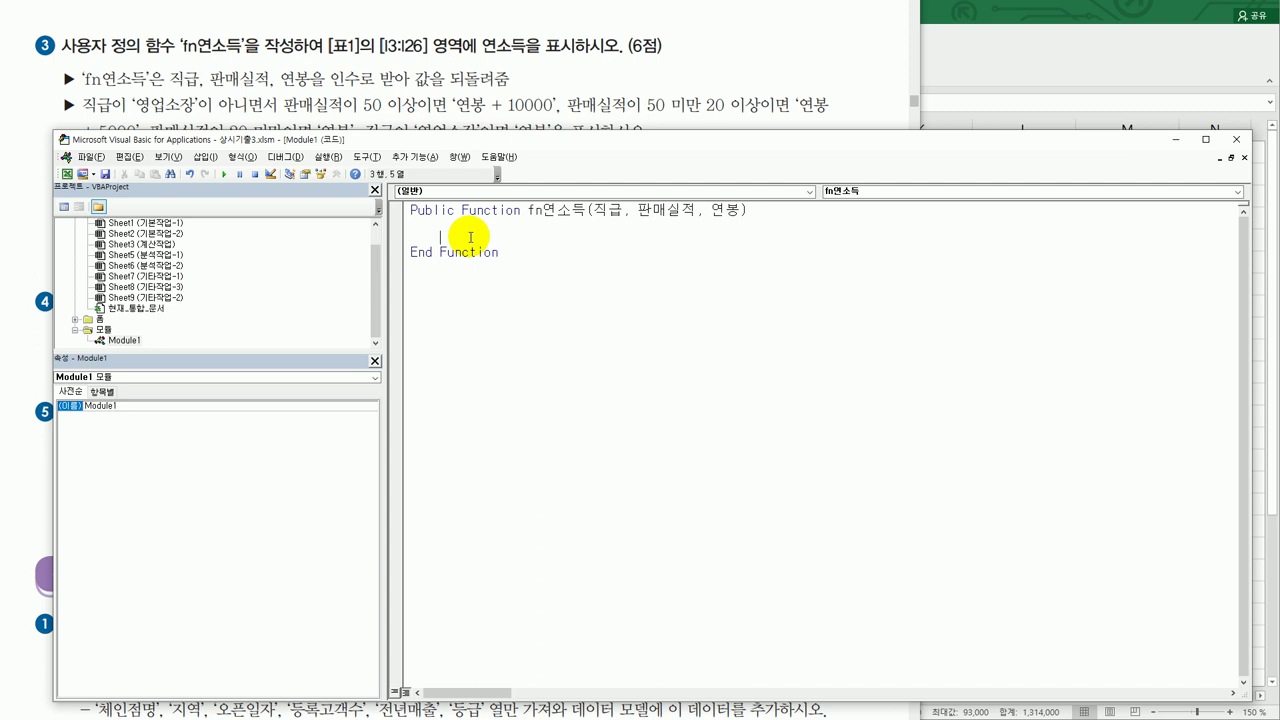
text(if 지)
text(급 )
text(<>)
text(")
text(영)
text(업소장")
text( then)
key(Return)
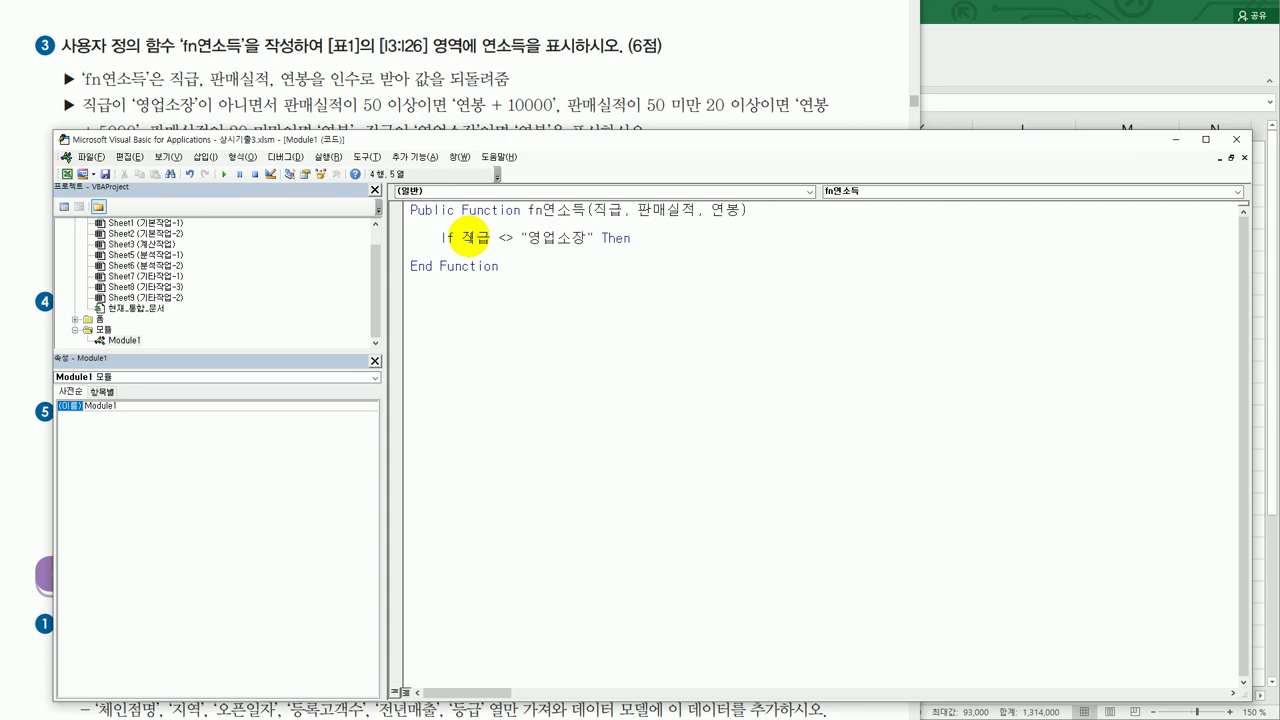
Check the sales threshold in the exam sheet and add the nested condition If 판매실적 >= 50 Then.
click(550, 22)
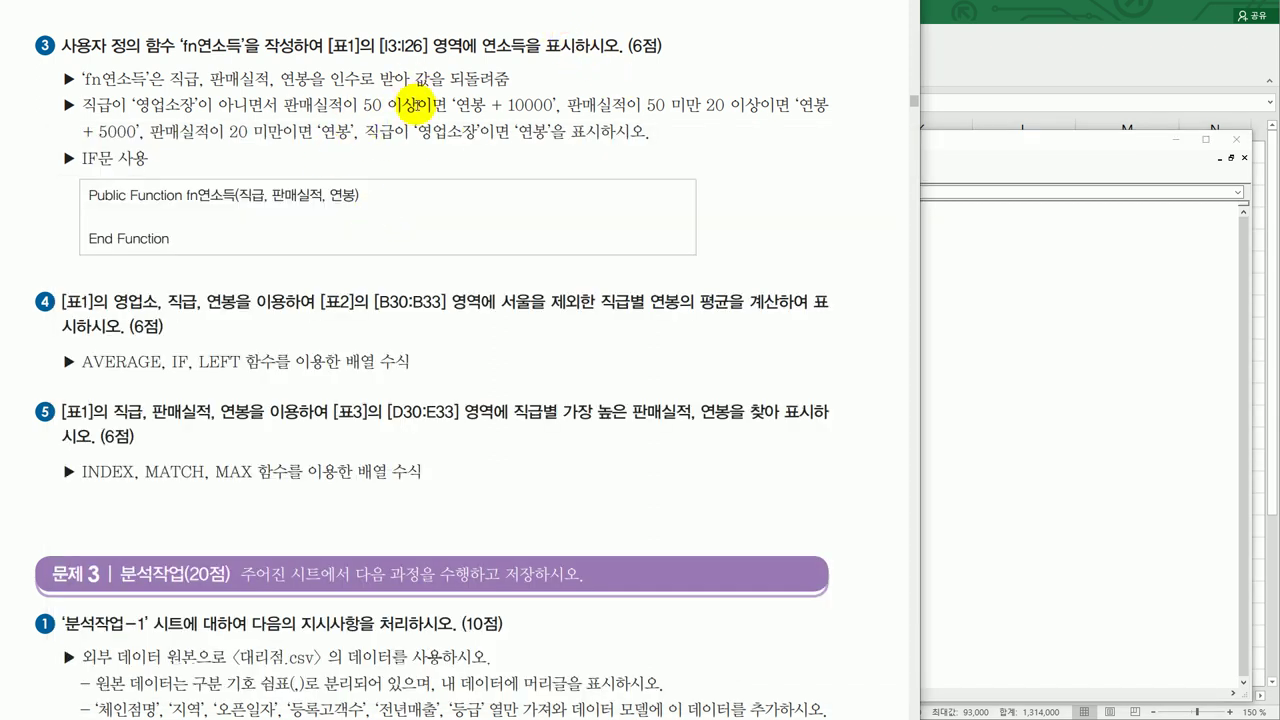
click(980, 380)
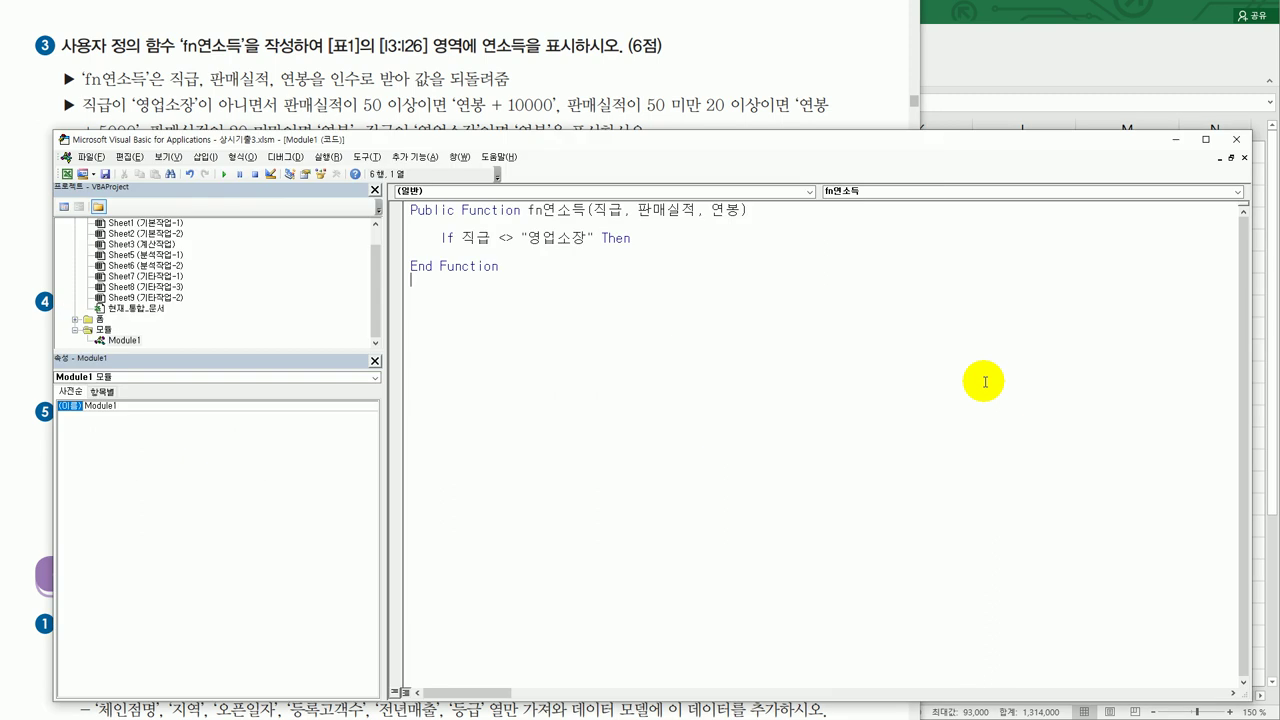
click(558, 253)
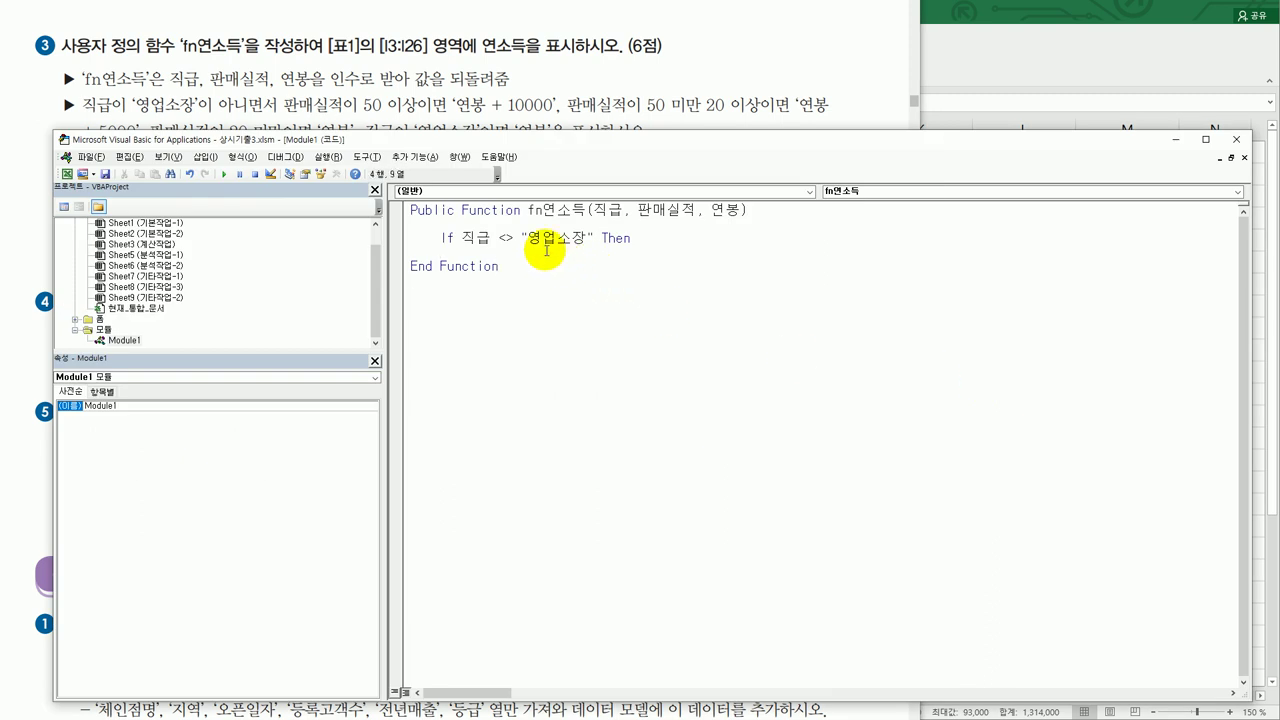
text(if 판매실적 >=50 then)
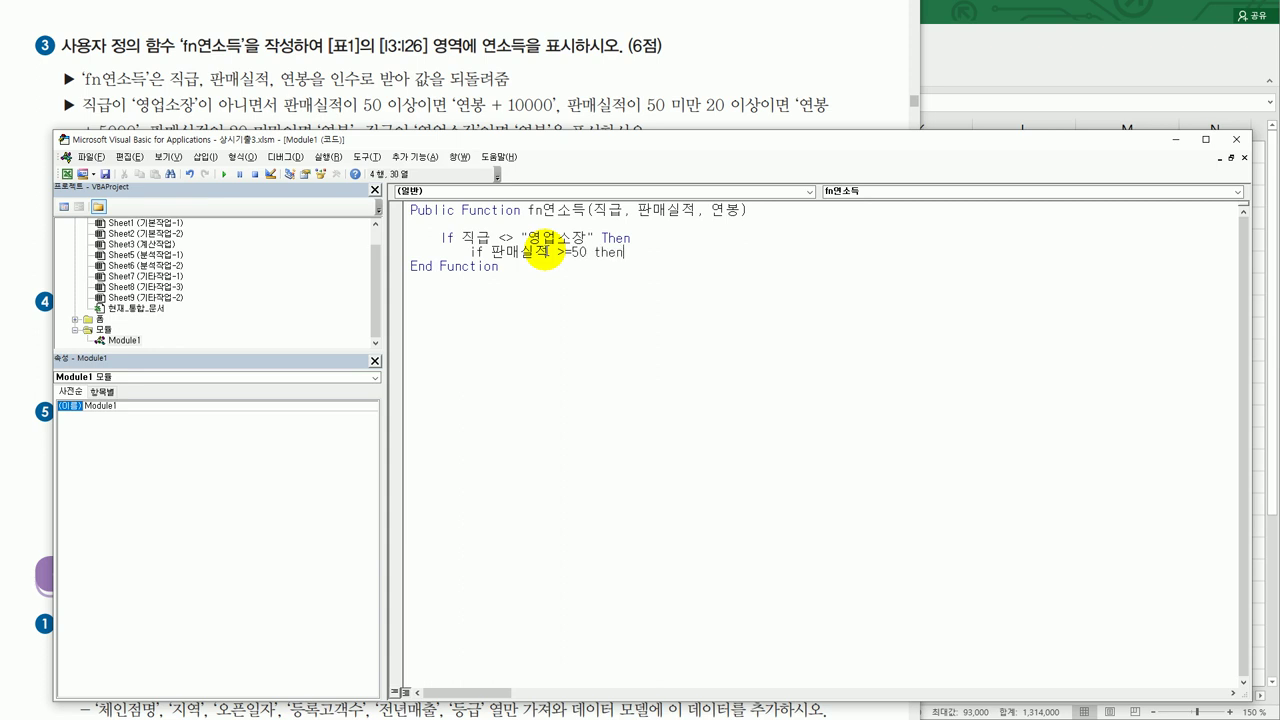
key(Return)
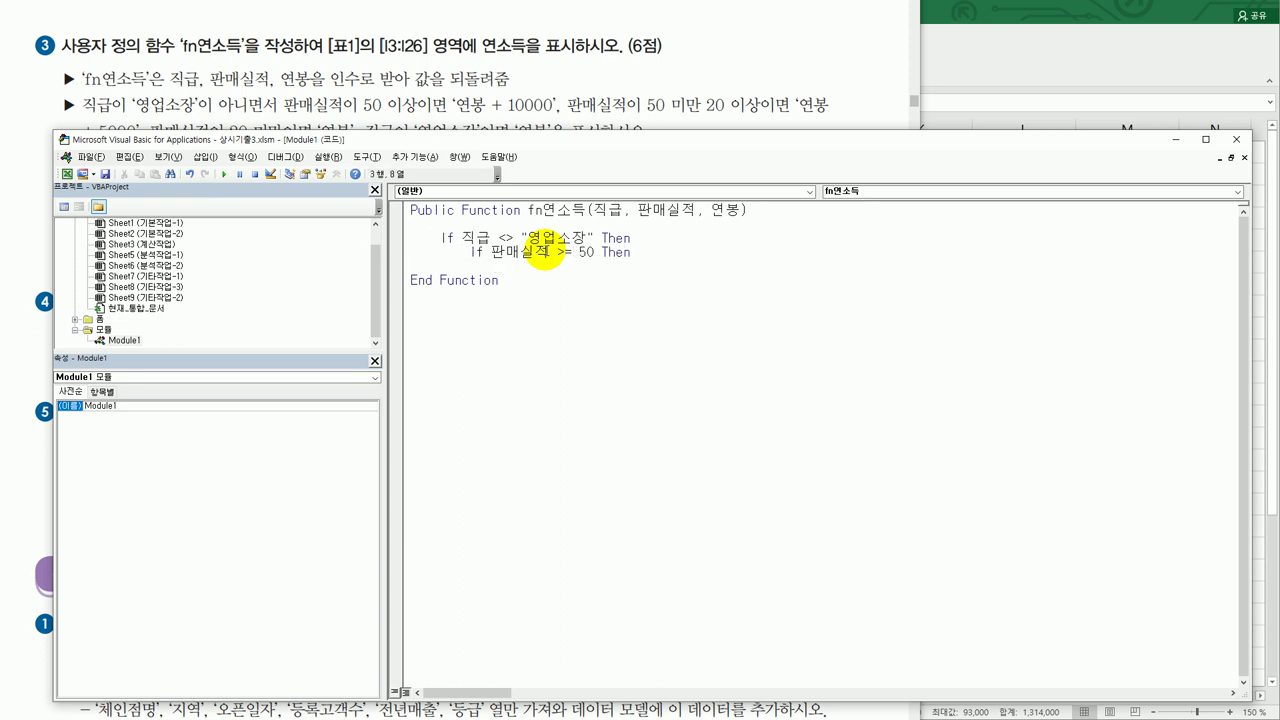
Add the assignment fn연소득 = 연봉 + 10000 inside the nested If block.
key(Tab)
text(fn연ㅅ)
text(소득 )
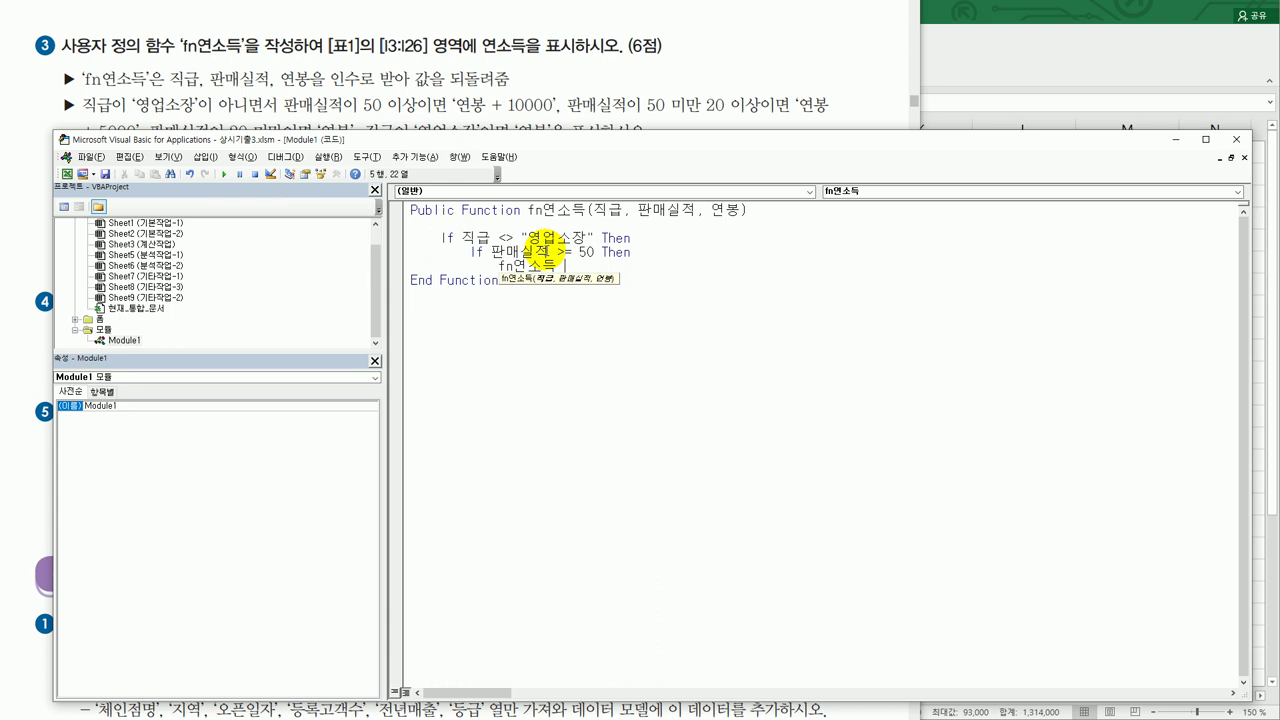
text(직급,)
text(= 연봉 +)
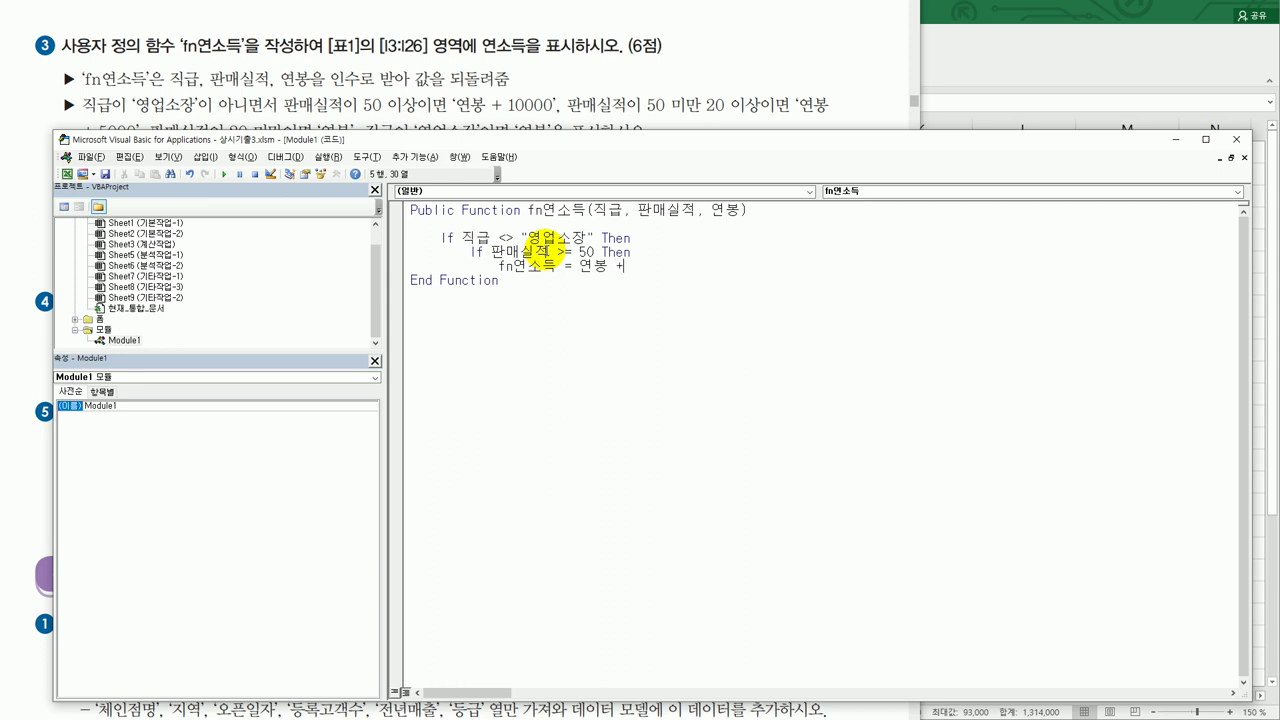
text( 100)
key(Return)
Start an ElseIf branch below the 10000 assignment and check its sales condition in the exam sheet, dismissing the compile error.
text(다)
key(BackSpace)
key(Hangul)
text(elseif)
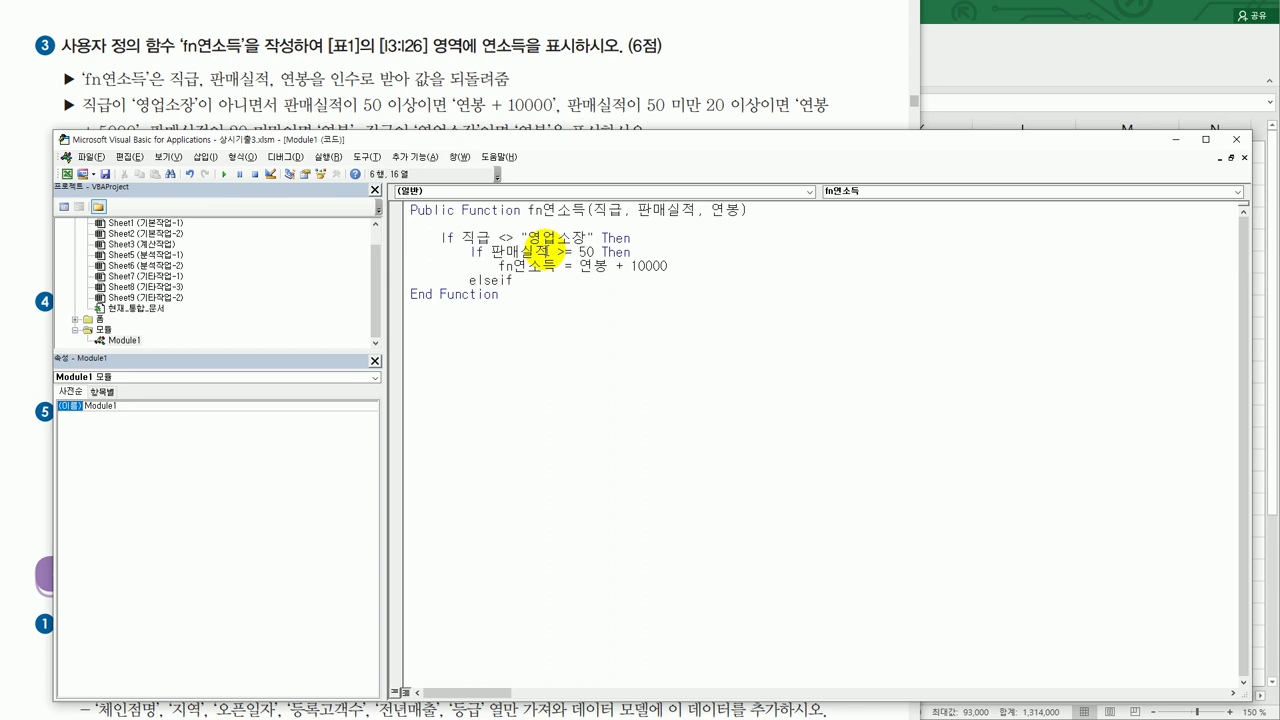
click(529, 72)
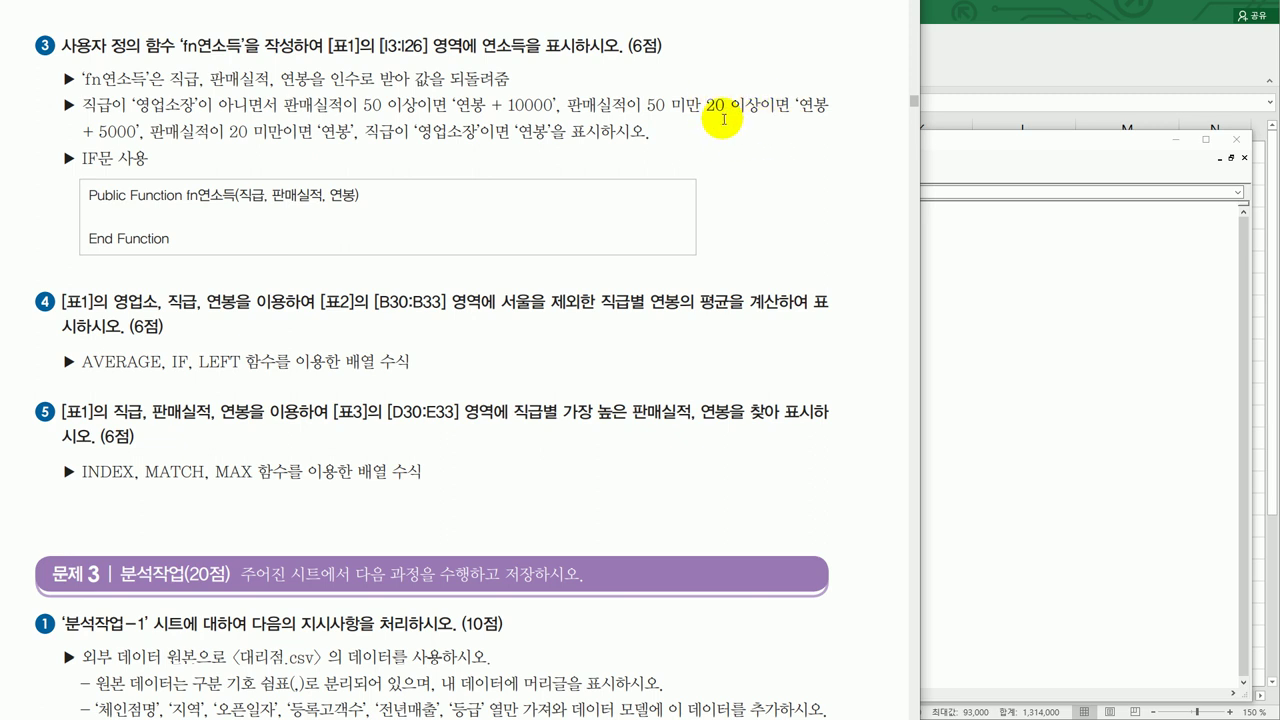
click(1080, 363)
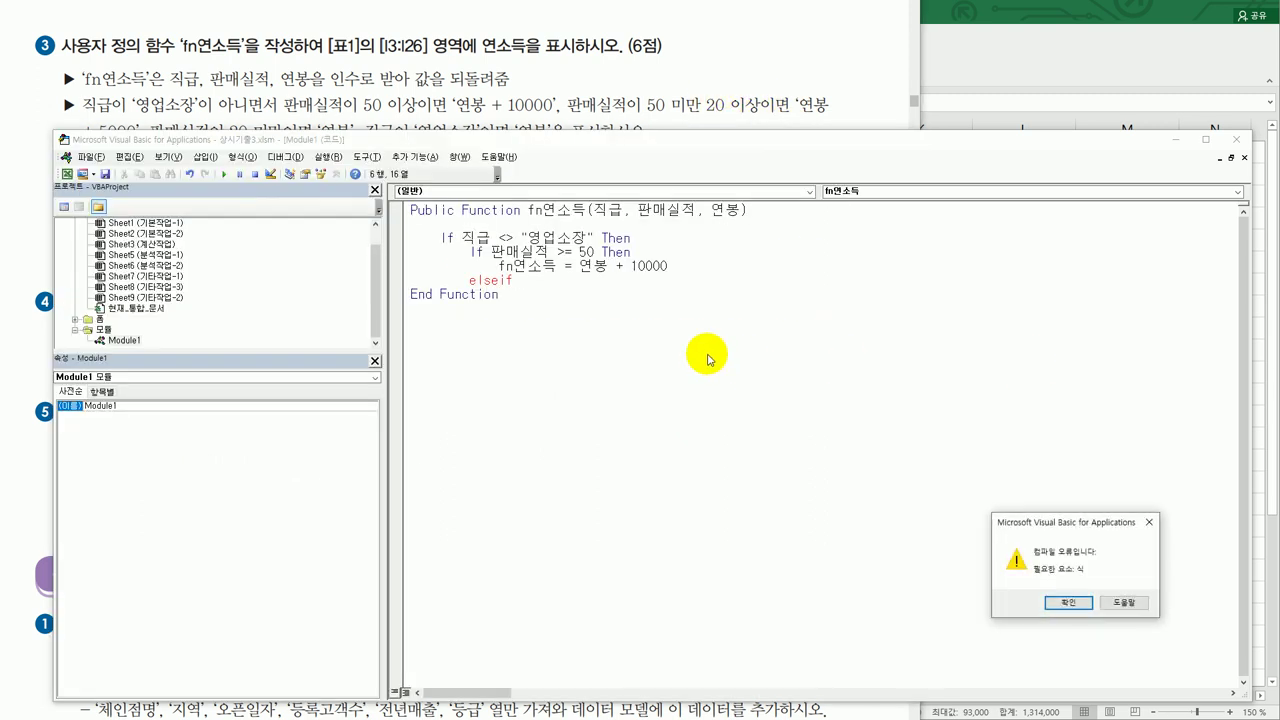
click(1069, 602)
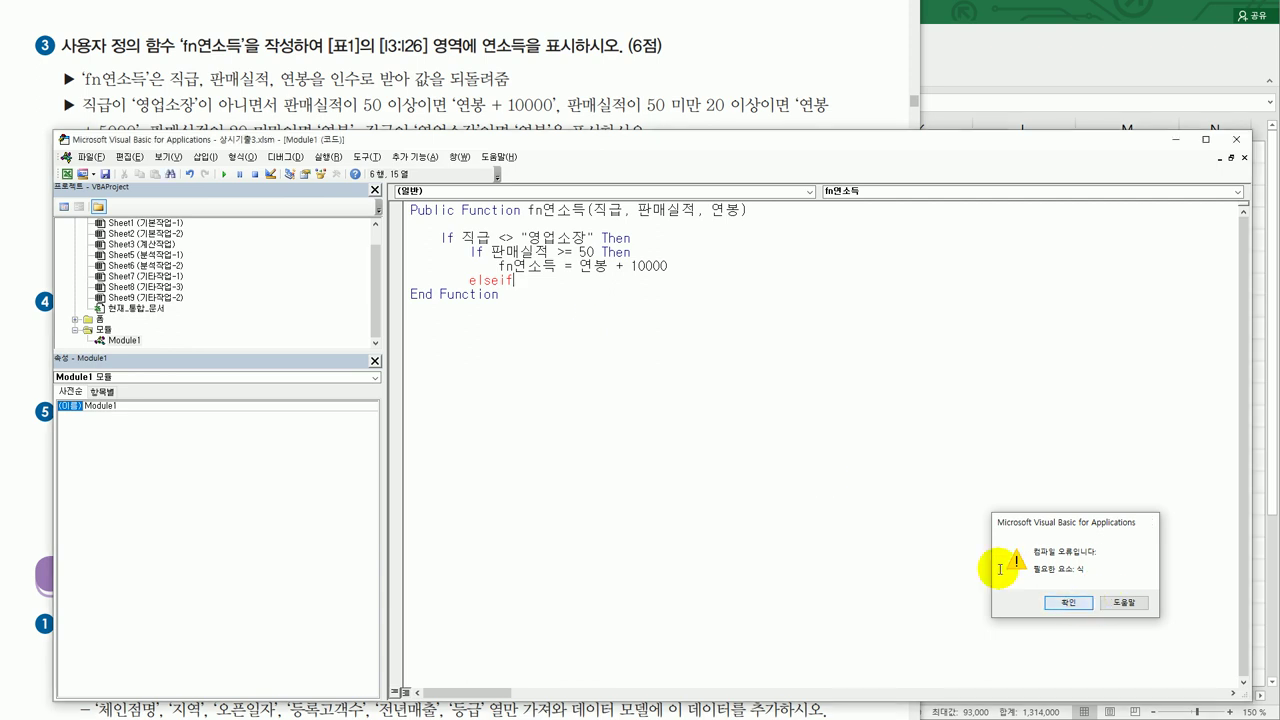
Copy the 판매실적 >= 50 Then condition with its 연봉 + 10000 assignment and paste it after ElseIf.
drag(491, 252, 703, 268)
key(ctrl+c)
click(553, 283)
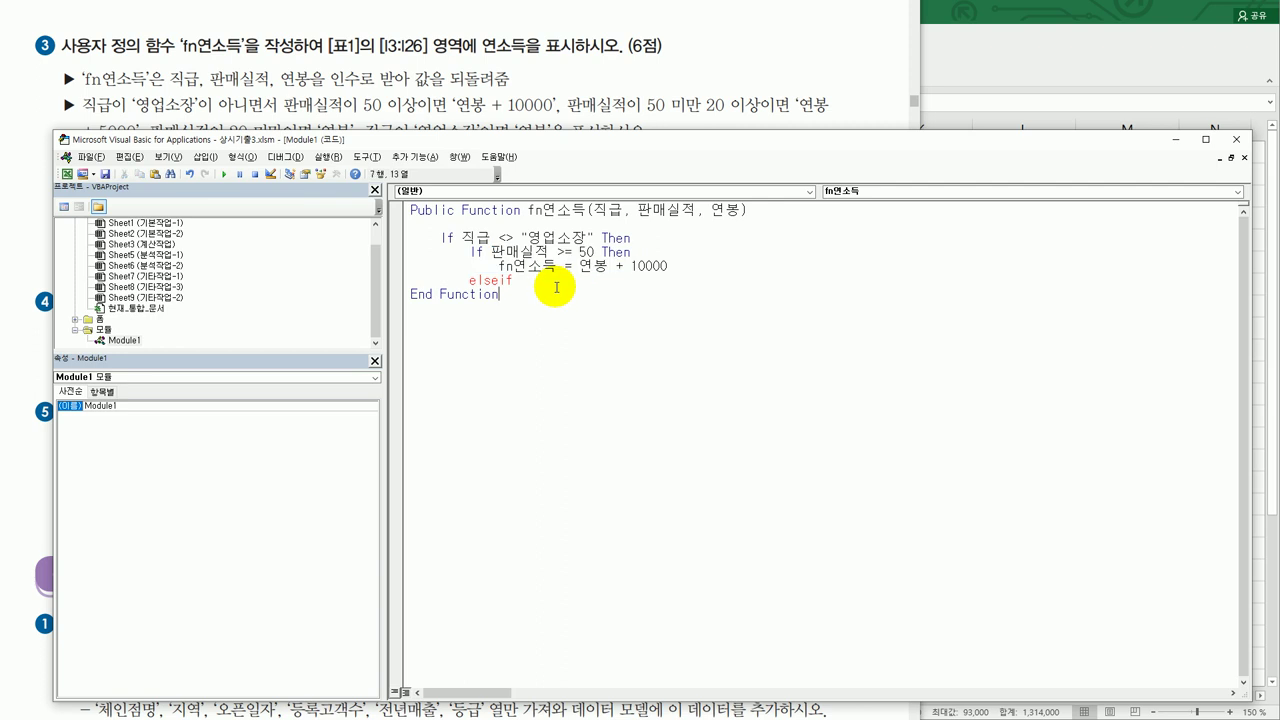
key(ctrl+v)
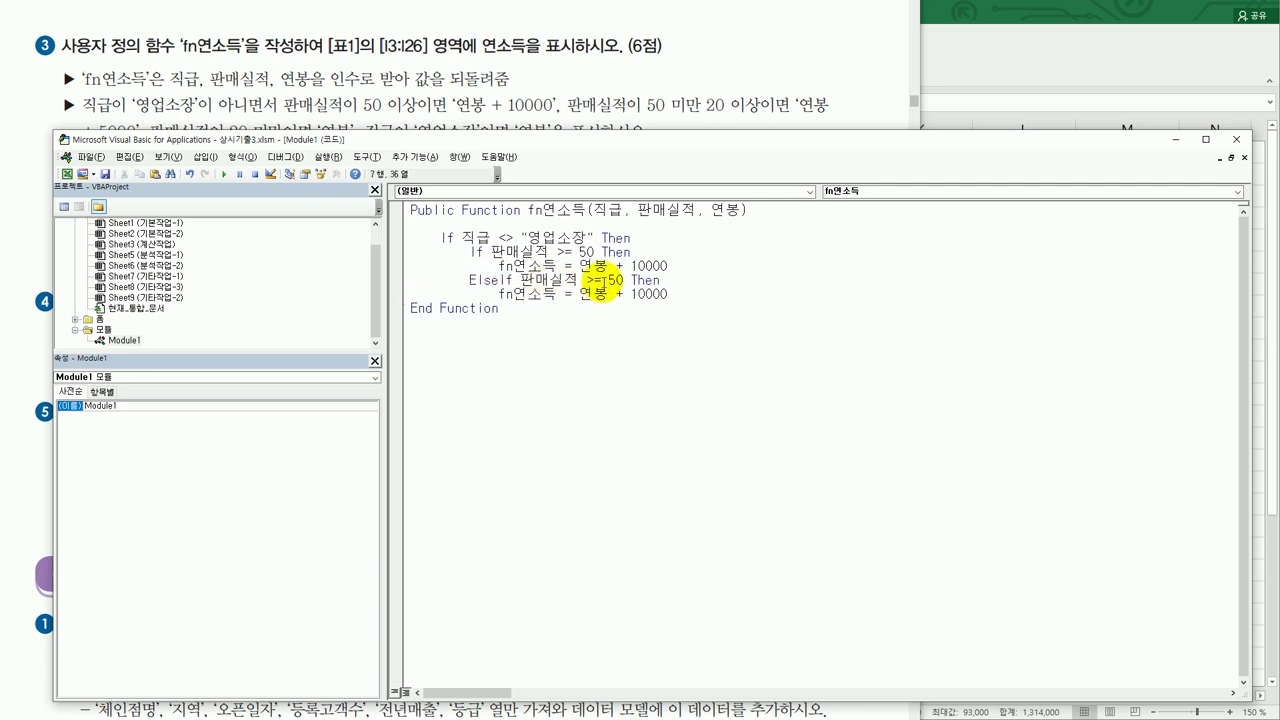
Set the ElseIf branch to 판매실적 >= 20 and its assignment to 연봉 + 5000, and start a new line below.
drag(608, 281, 617, 281)
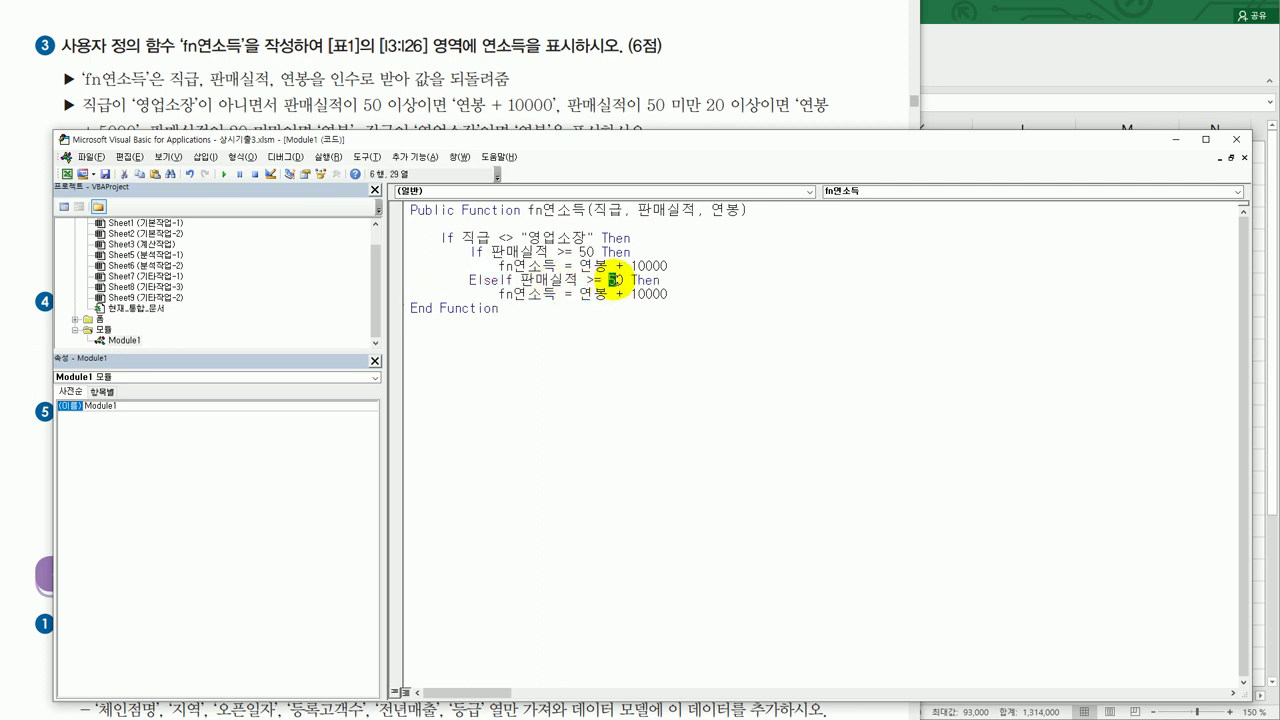
text(2)
drag(631, 294, 645, 295)
text(5)
click(694, 295)
key(Return)
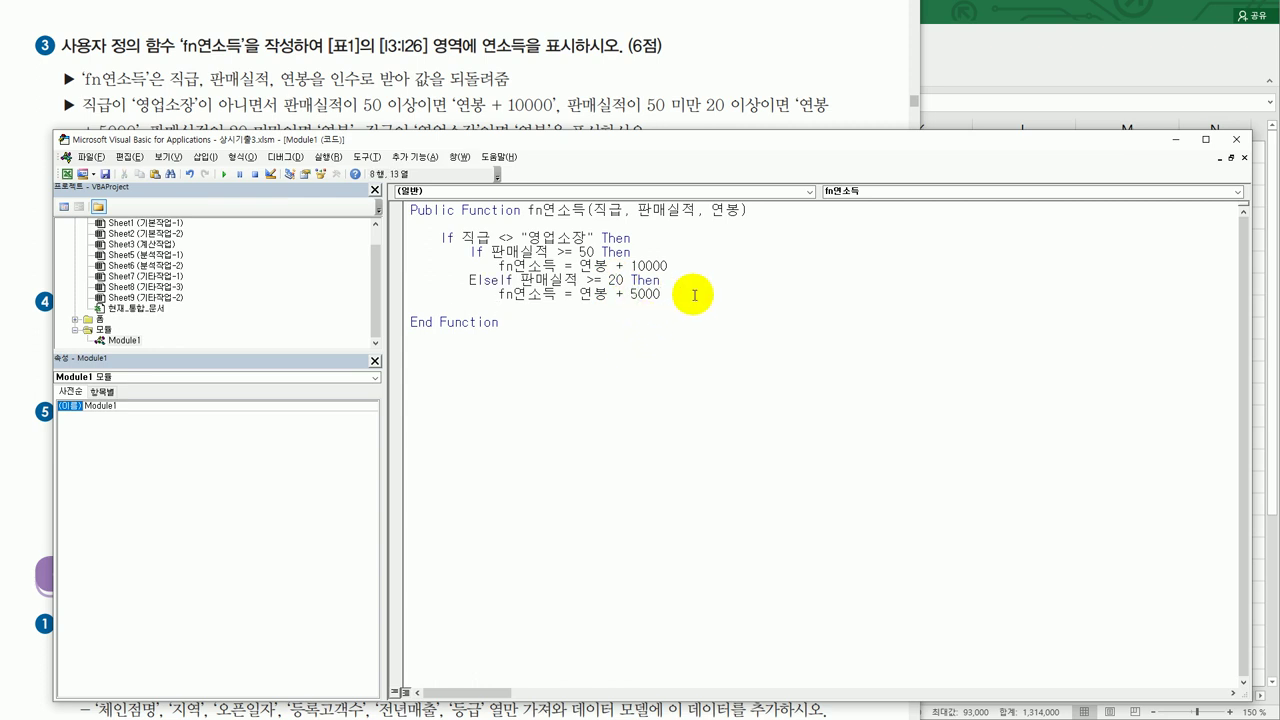
Check the under-20 sales condition in the exam sheet and add an Else branch to the inner If block.
click(581, 60)
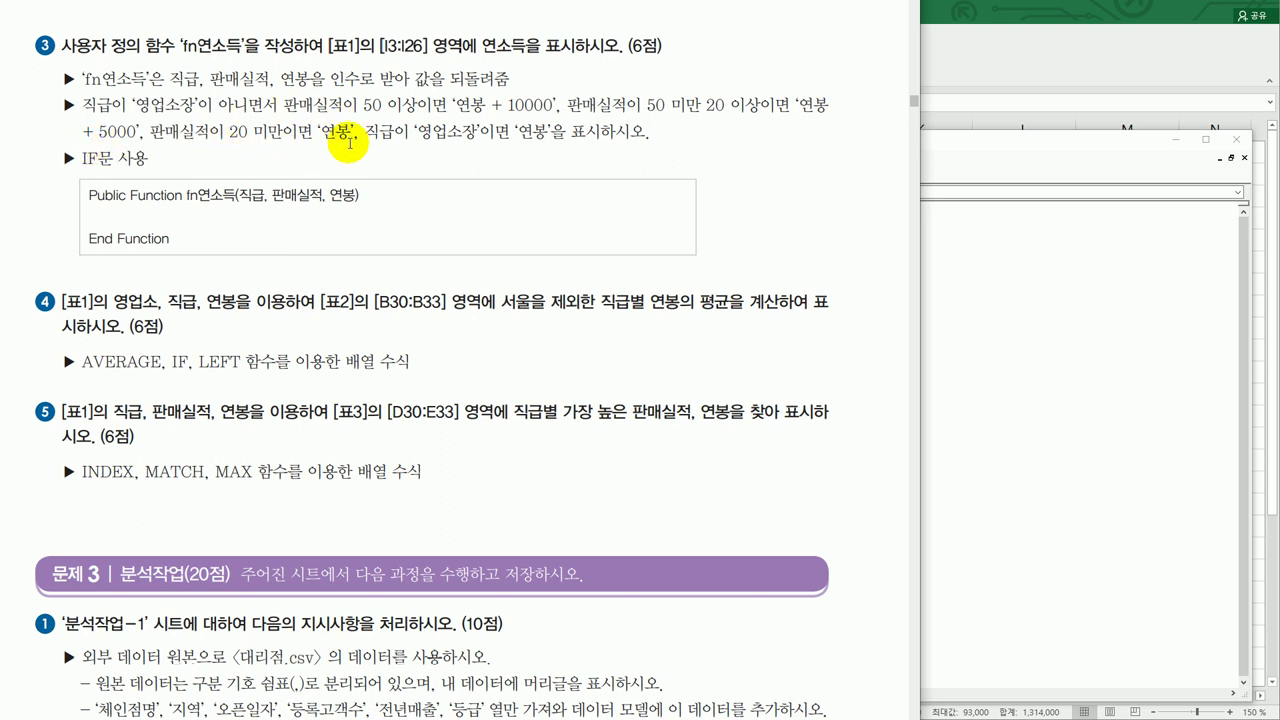
click(957, 271)
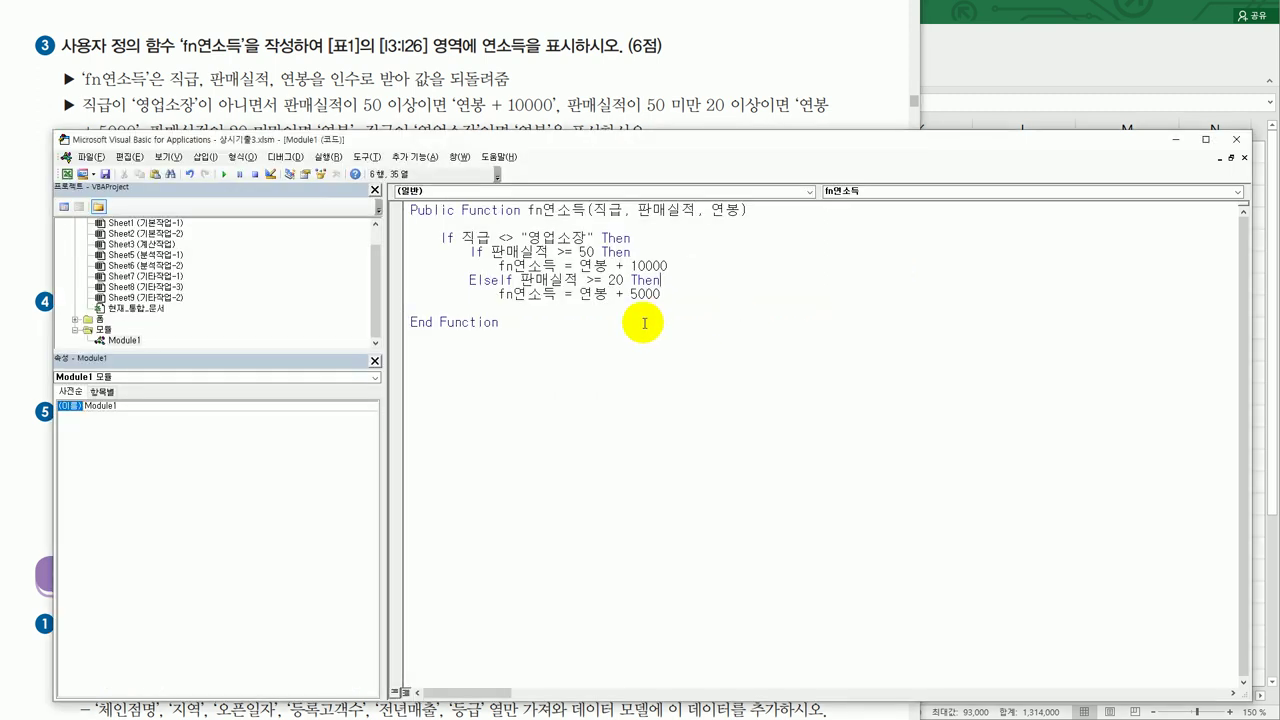
click(509, 313)
key(BackSpace)
text(else)
key(Return)
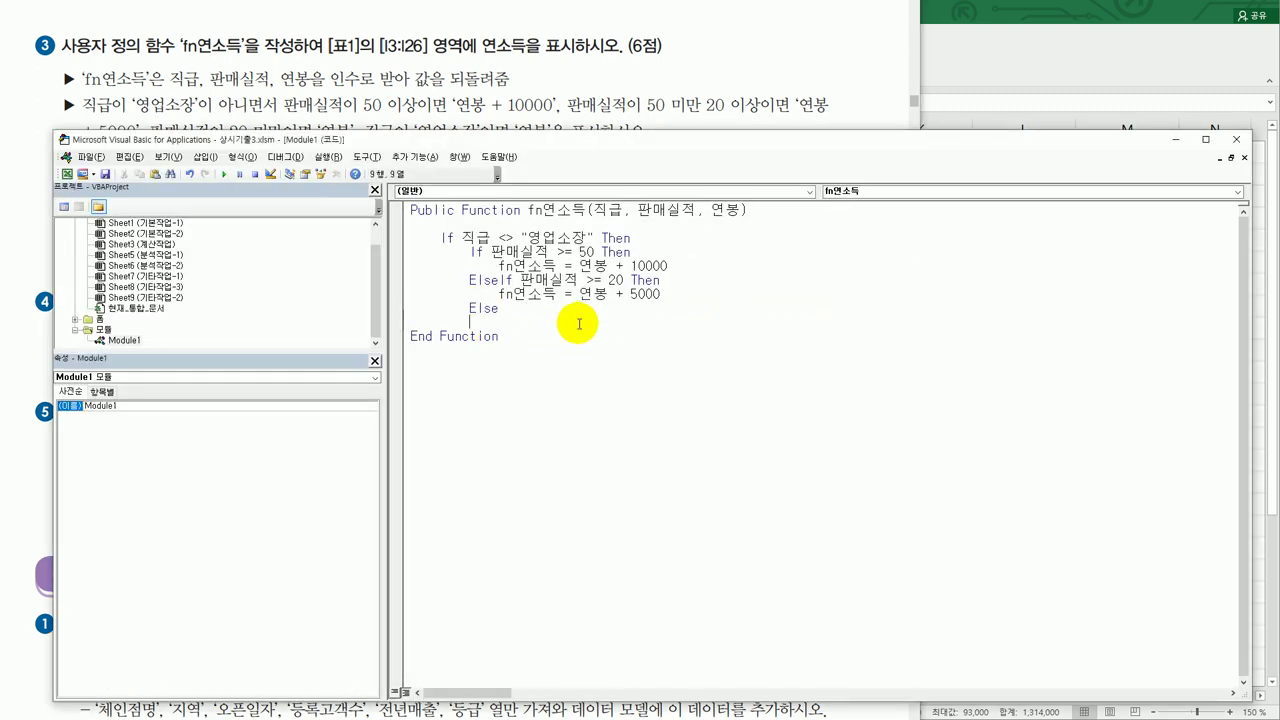
Copy the 연봉 + 5000 assignment into the inner Else branch and reduce it to fn연소득 = 연봉.
key(shift+End)
key(ctrl+c)
key(Down)
key(Down)
key(ctrl+v)
key(shift+Left)
key(shift+Left)
key(shift+Left)
key(shift+Left)
key(shift+Left)
key(shift+Left)
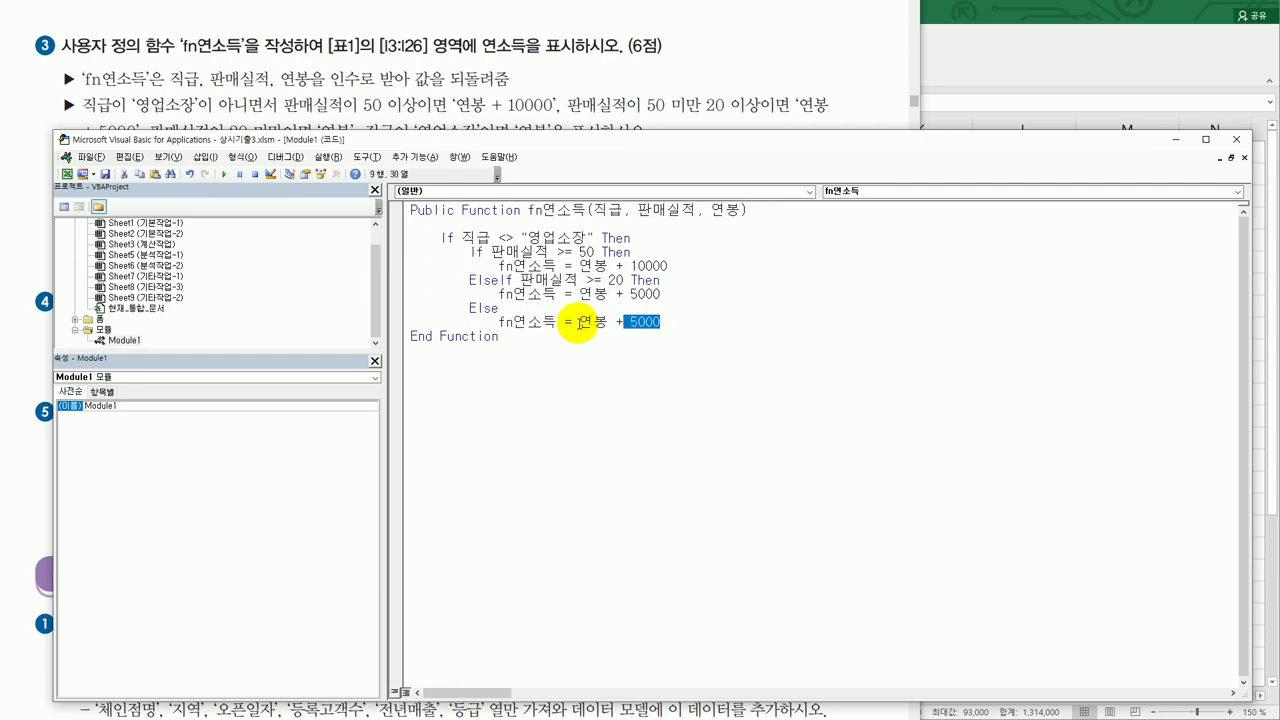
key(Delete)
Close the inner If block with End If, aligned with its ElseIf and Else lines.
key(Return)
key(BackSpace)
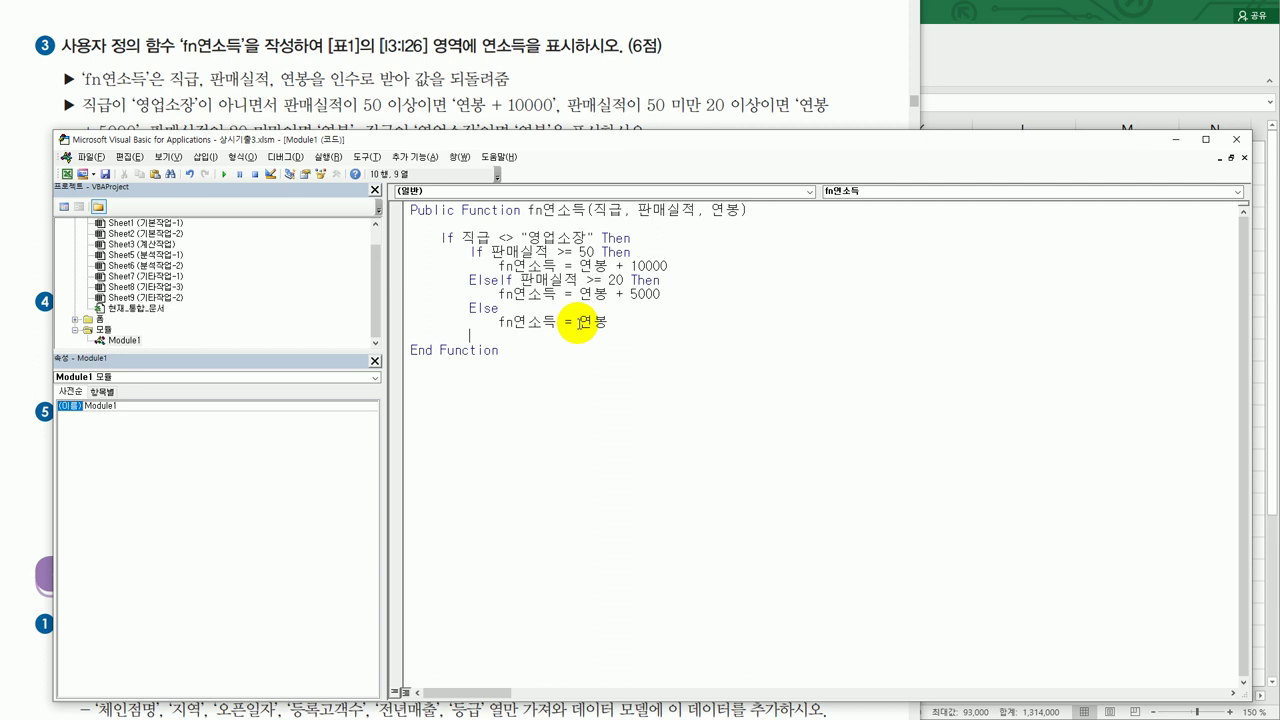
text(end if)
key(Return)
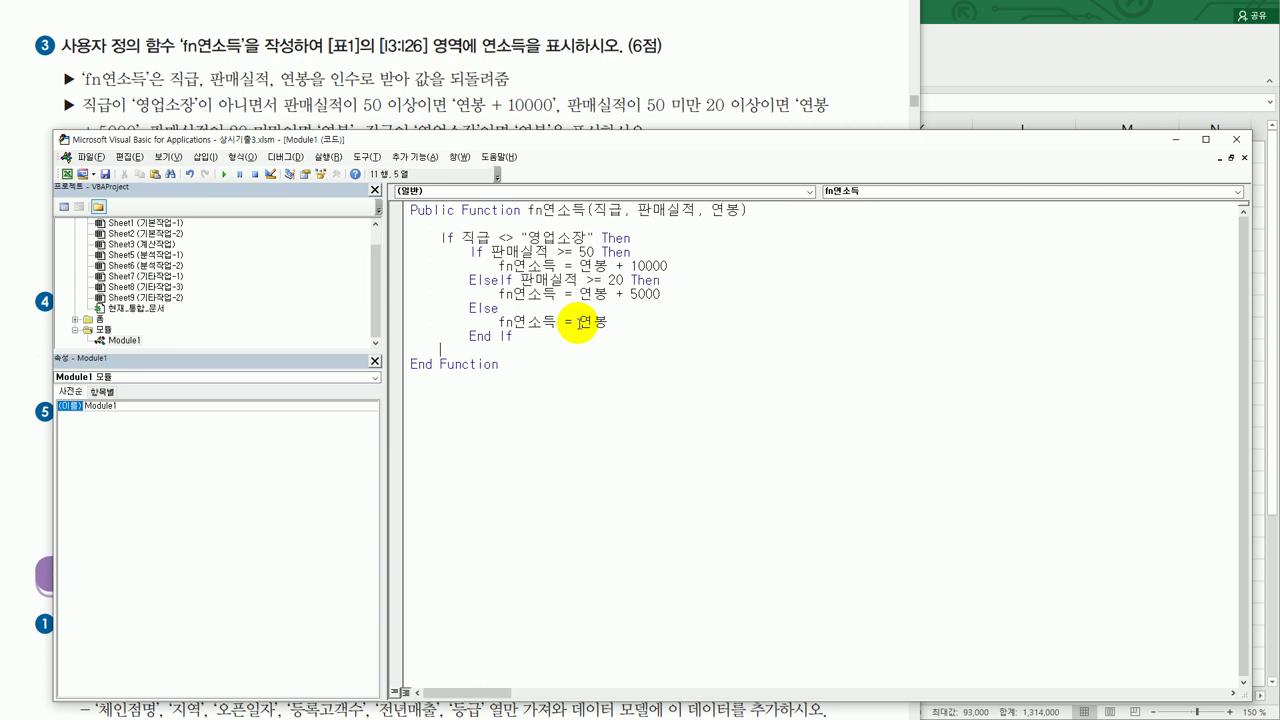
Check the 영업소장 condition in the exam sheet and add an Else branch to the outer If block.
click(428, 65)
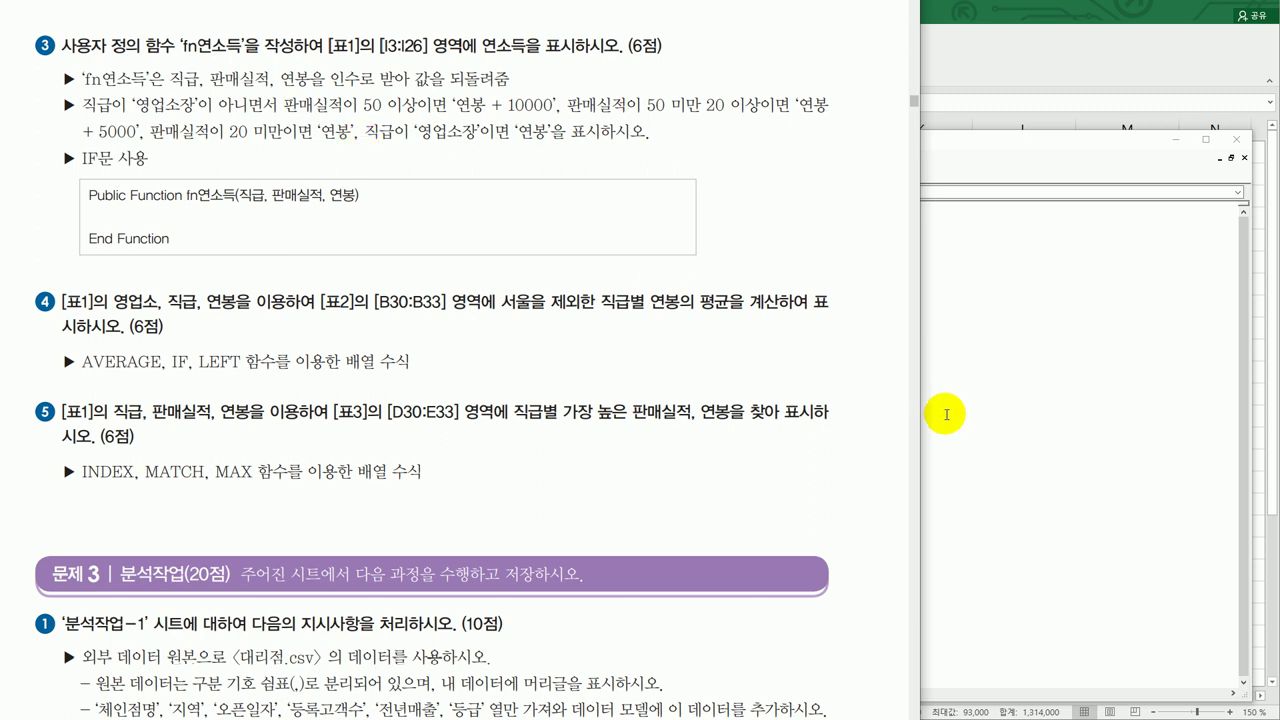
click(985, 410)
click(466, 352)
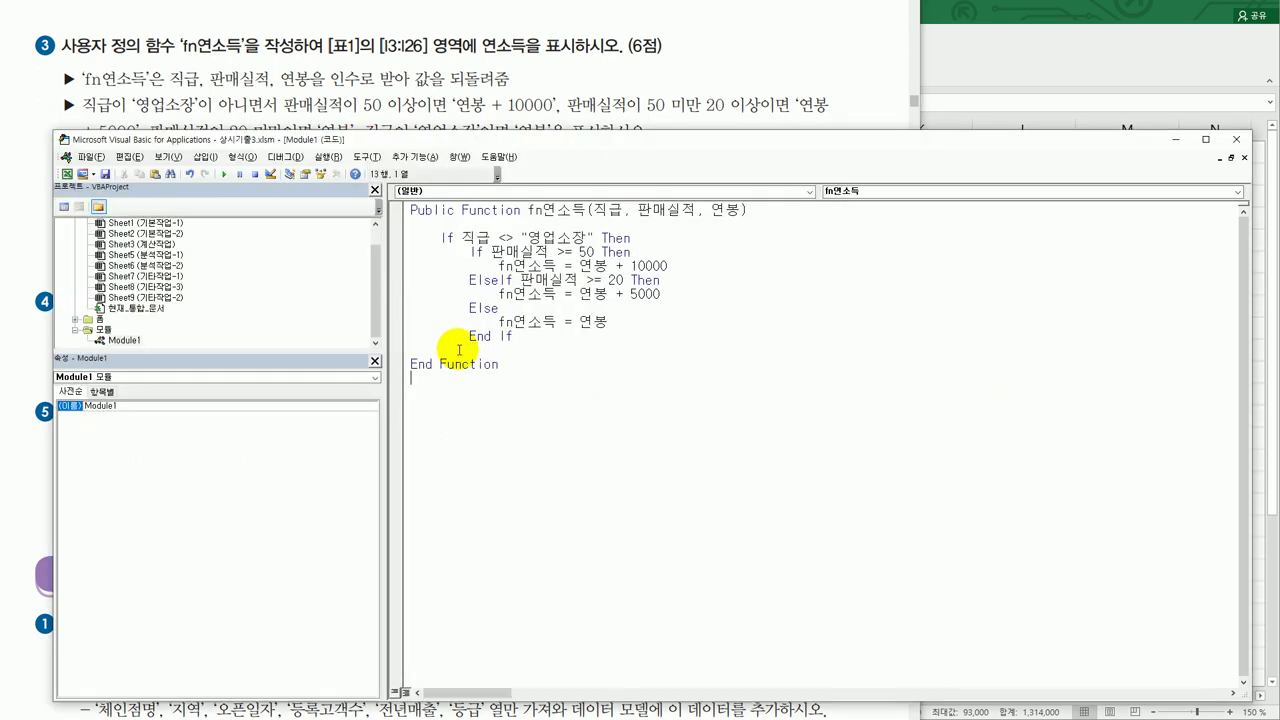
text(else)
key(Return)
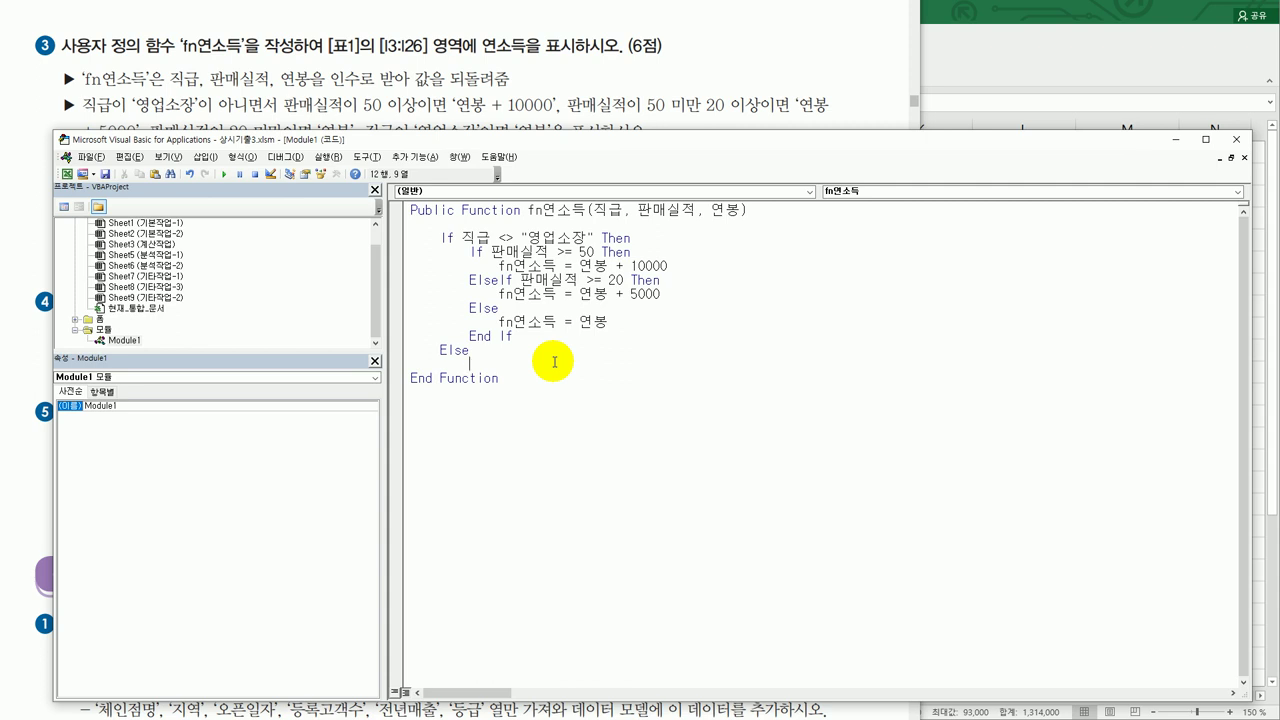
Paste the copied assignment into the outer Else branch and trim it to fn연소득 = 연봉.
key(Tab)
key(ctrl+v)
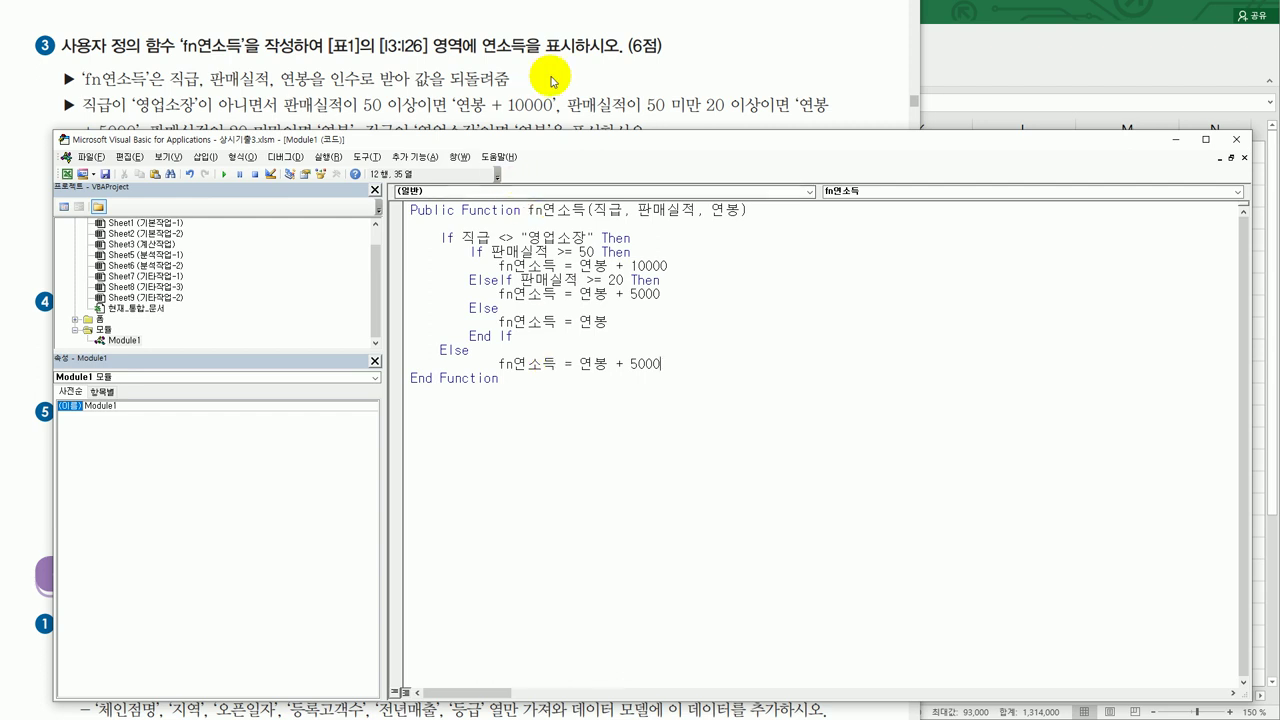
click(550, 76)
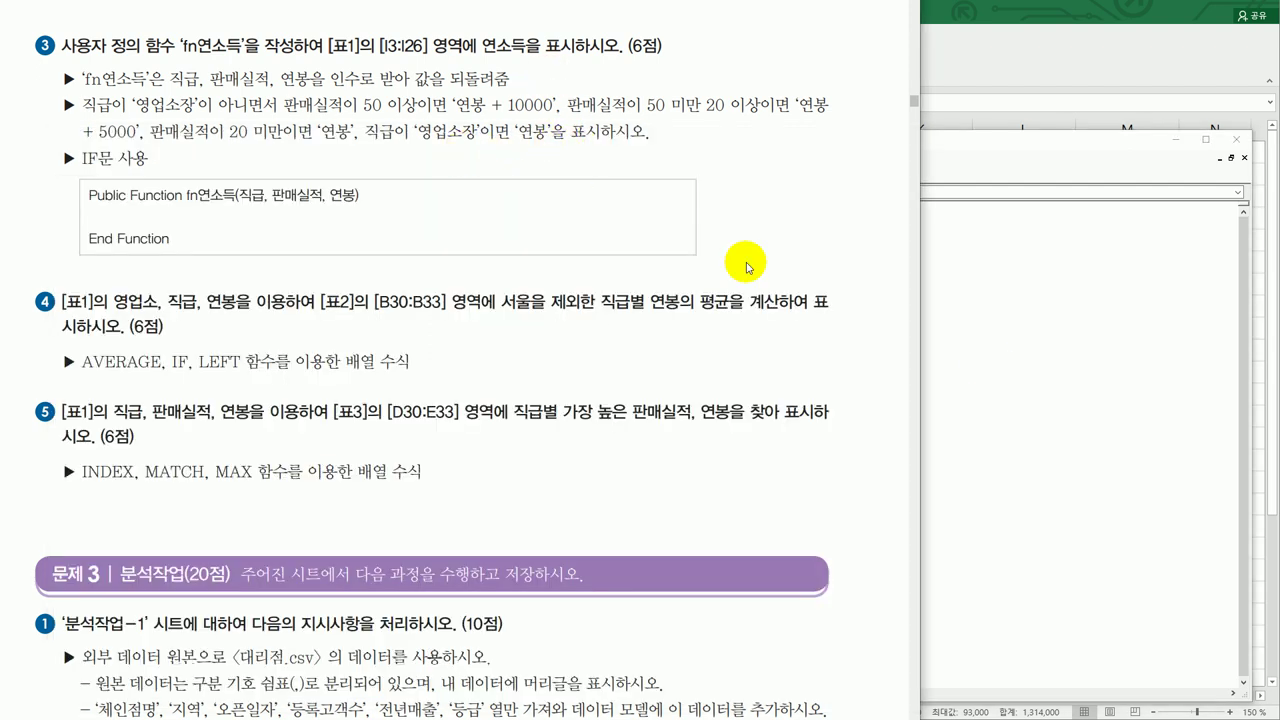
click(989, 365)
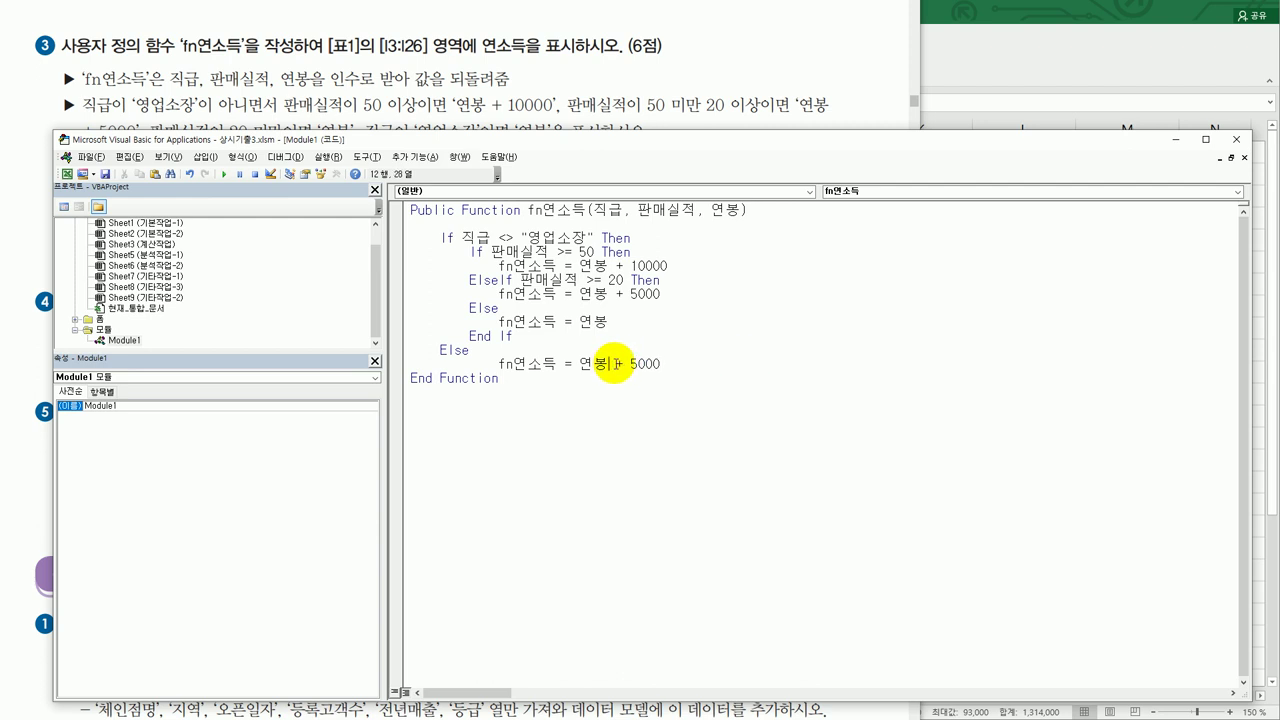
drag(608, 364, 684, 364)
key(Delete)
Close the outer If block with End If, aligned with its If line.
key(Return)
key(BackSpace)
key(BackSpace)
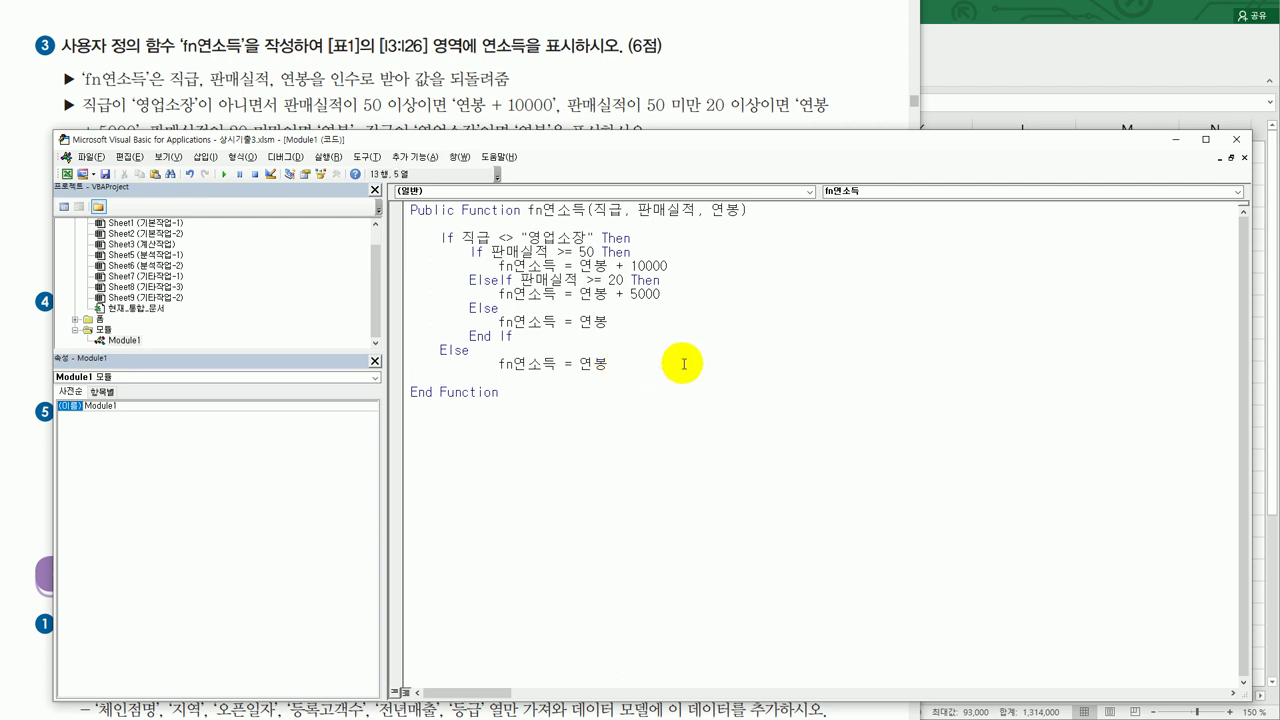
text(end If)
key(Return)
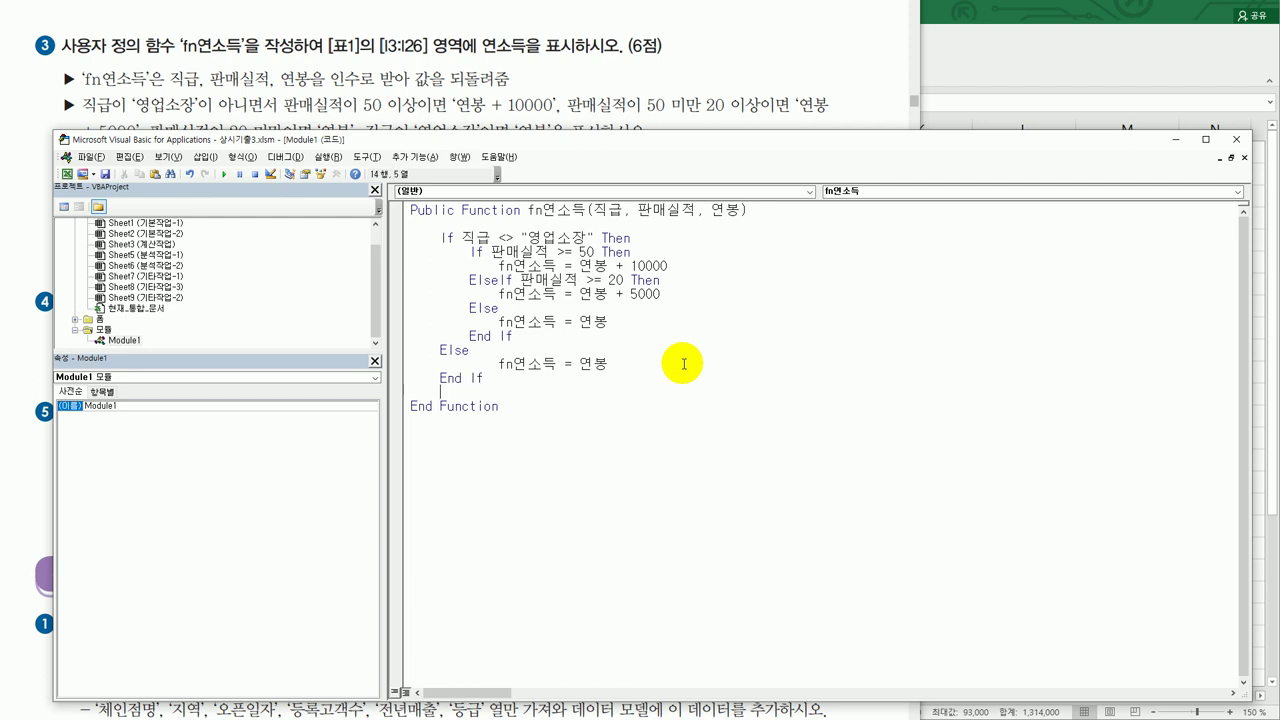
click(659, 432)
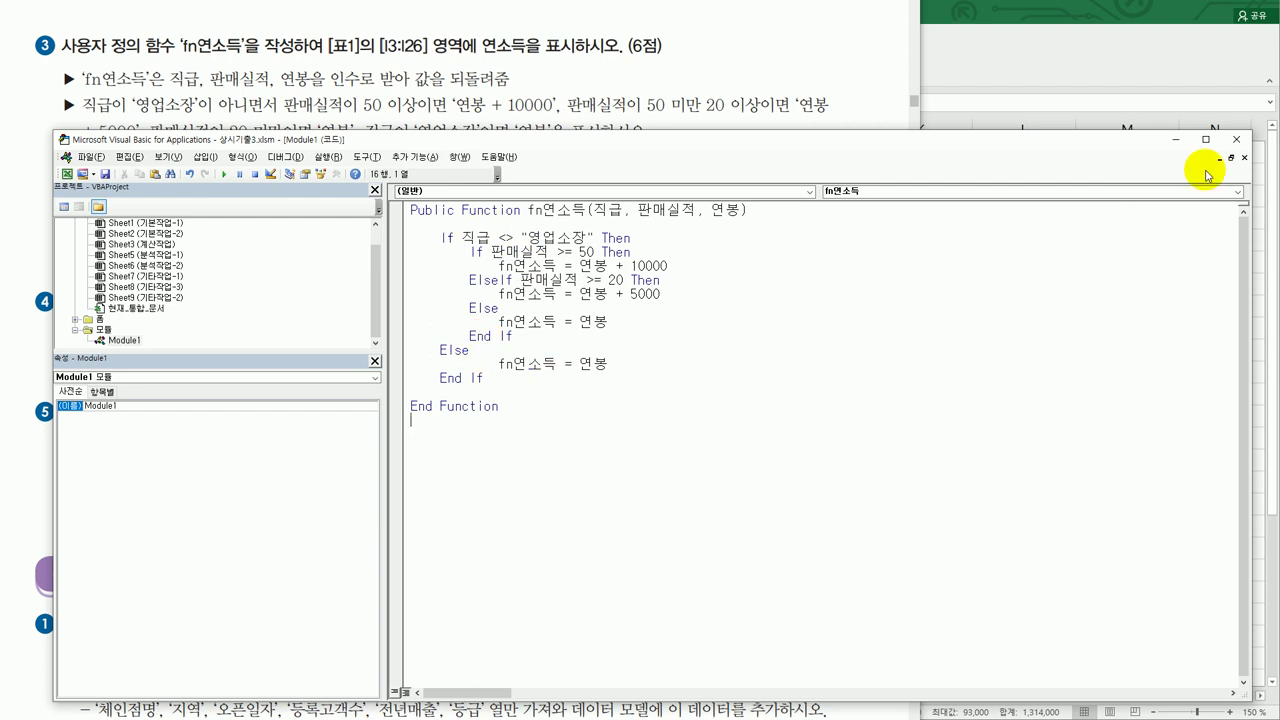
Close the VBA editor and insert the user-defined function fn연소득 in cell I3 of the 계산작업 sheet.
click(1236, 139)
click(960, 330)
click(745, 199)
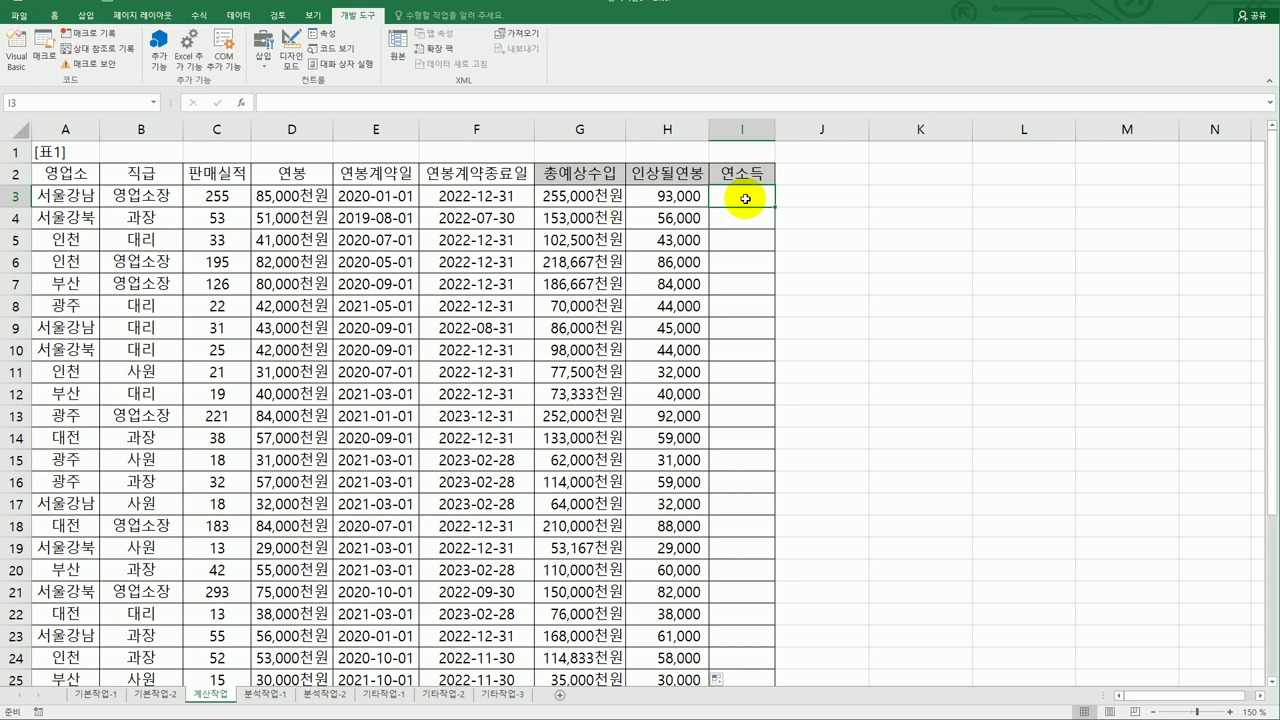
click(240, 102)
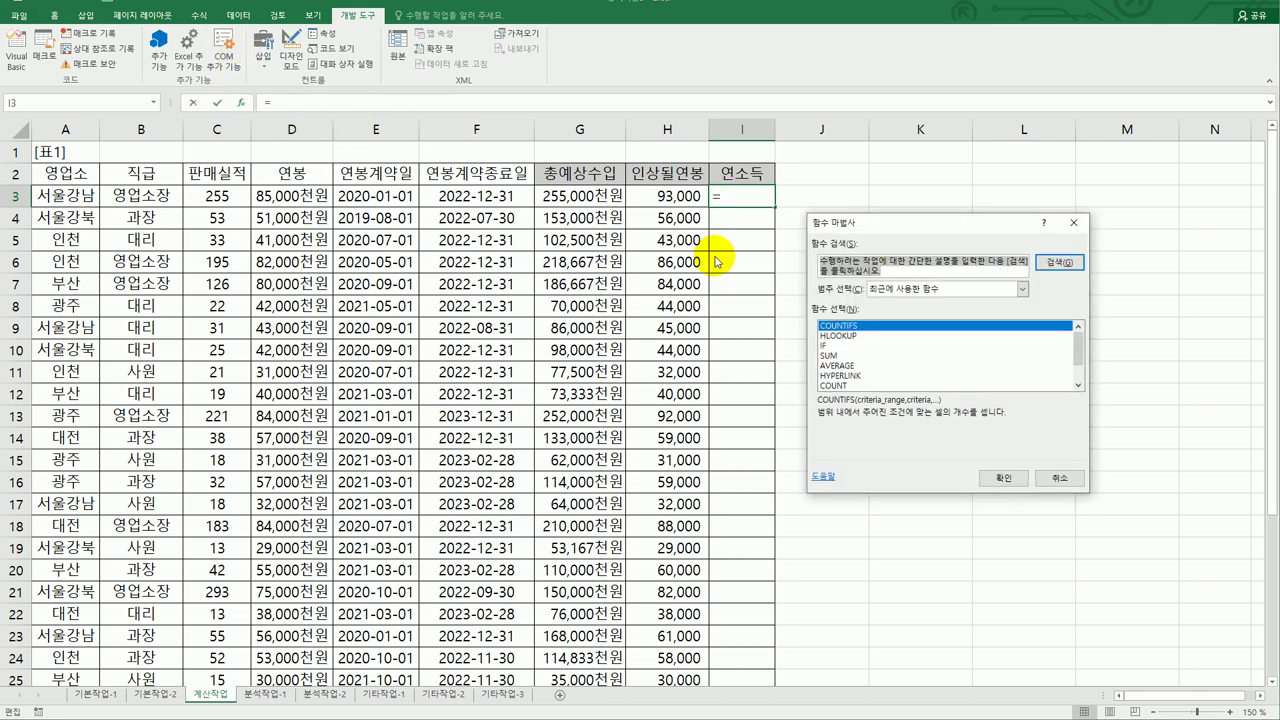
click(914, 288)
click(906, 411)
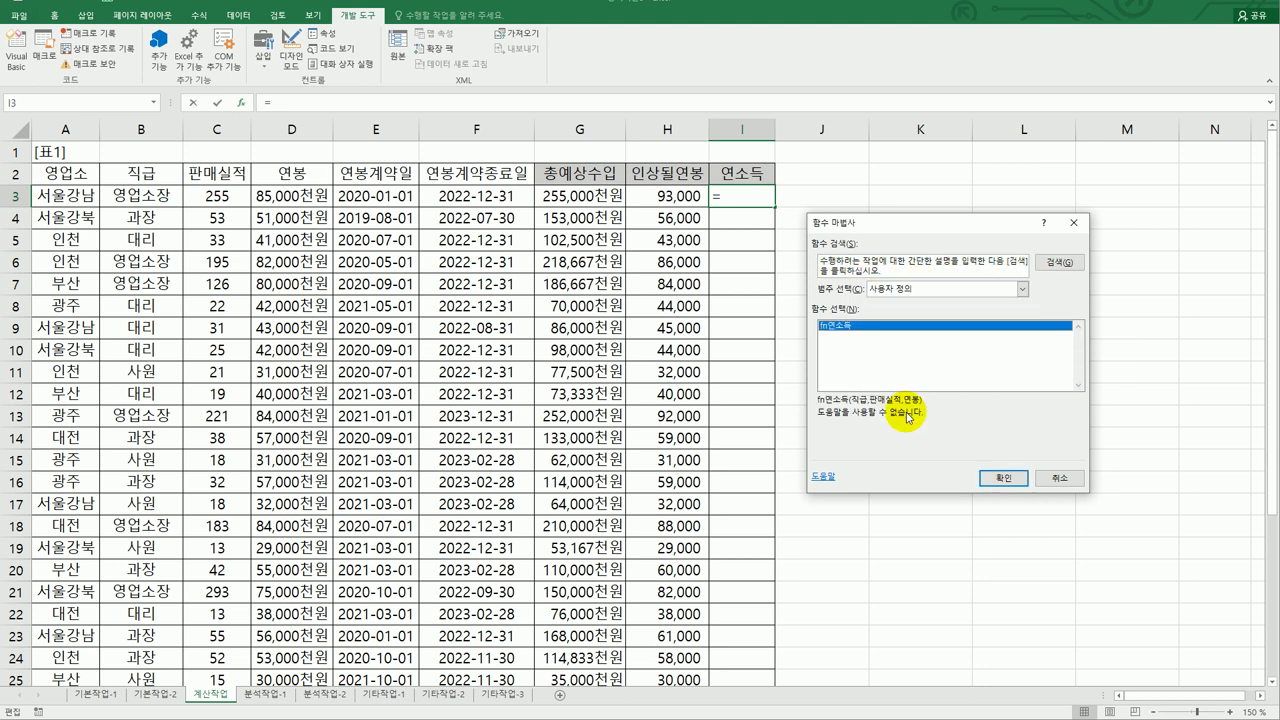
click(1004, 478)
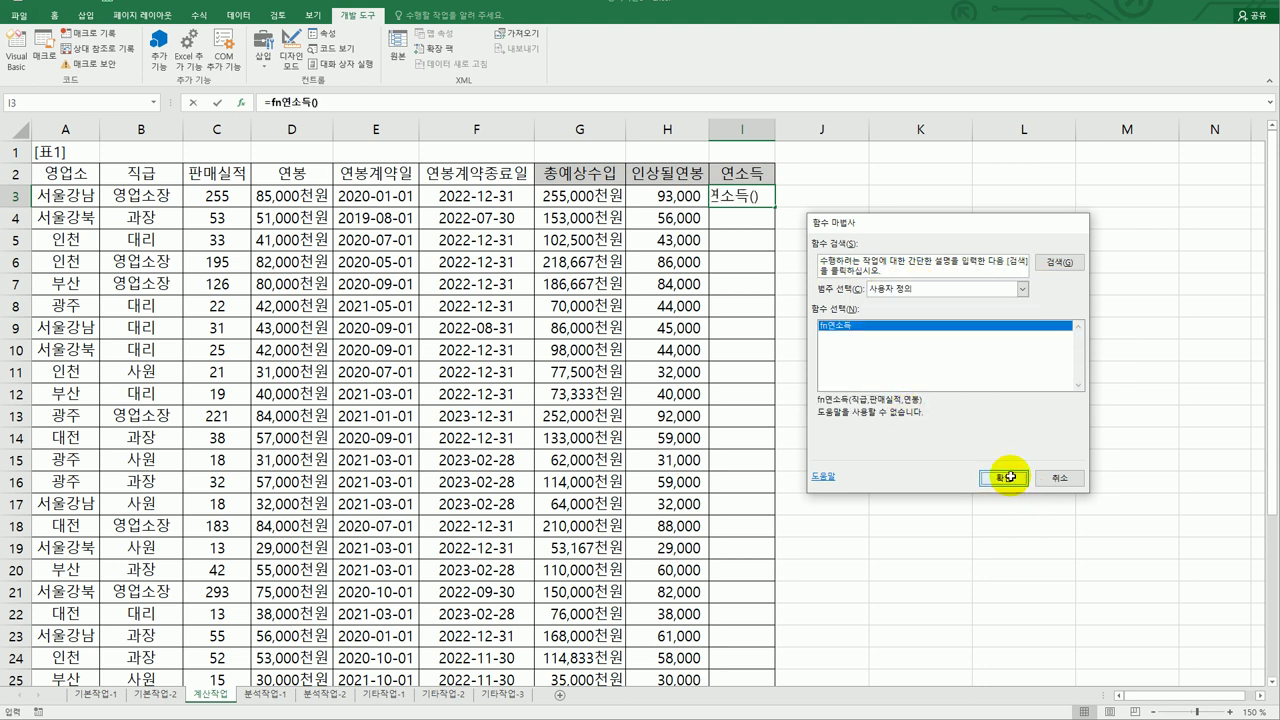
Set the fn연소득 arguments to B3 for 직급, C3 for 판매실적 and D3 for 연봉, and confirm the formula.
click(164, 197)
click(848, 308)
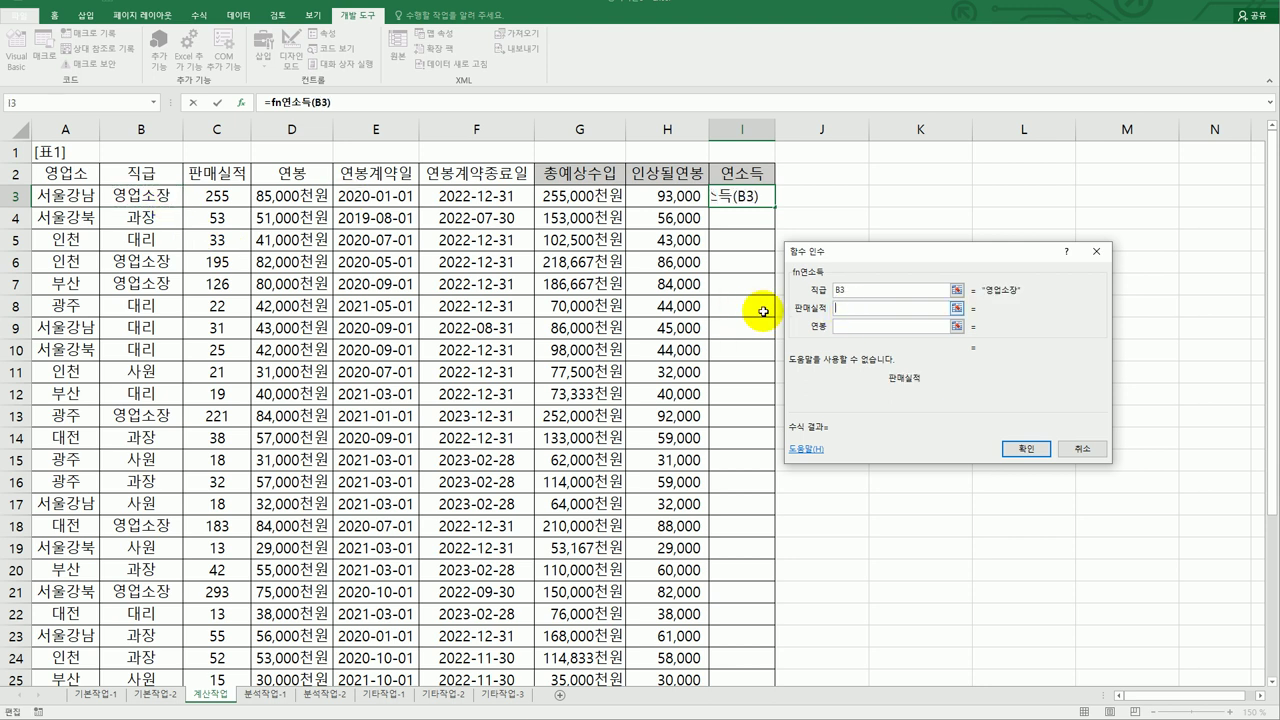
click(229, 195)
click(897, 327)
click(262, 203)
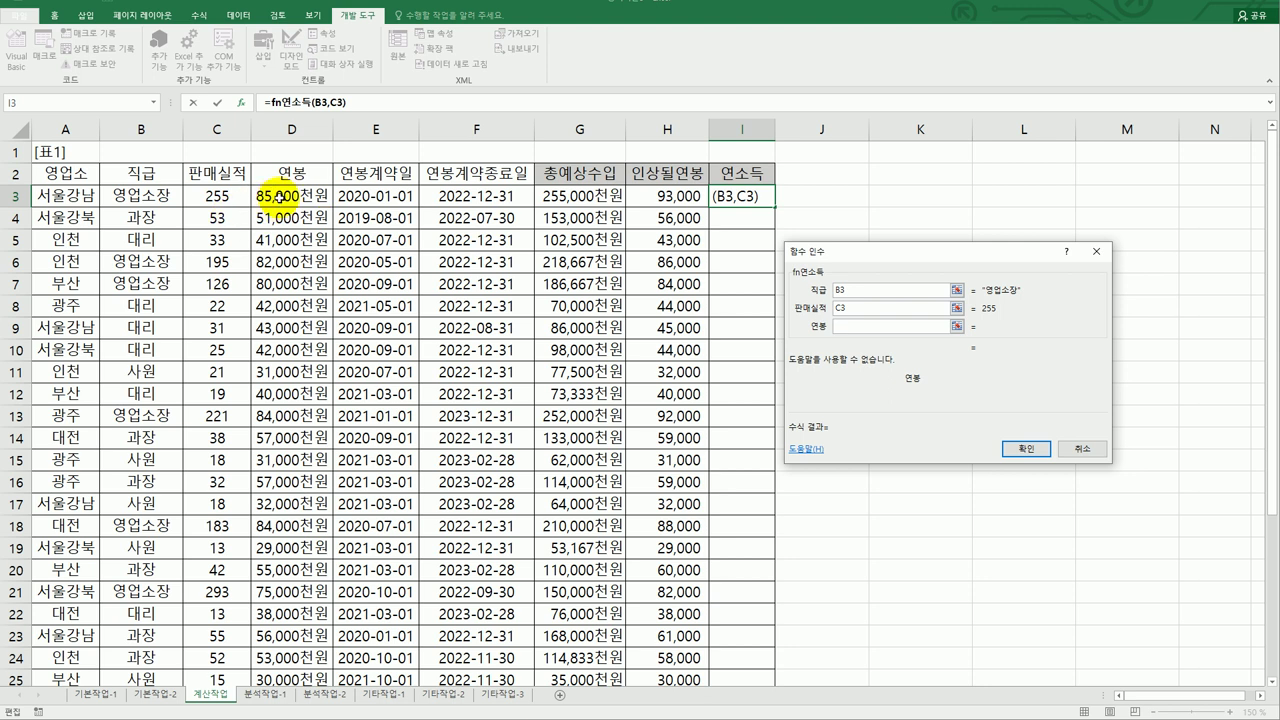
click(1025, 447)
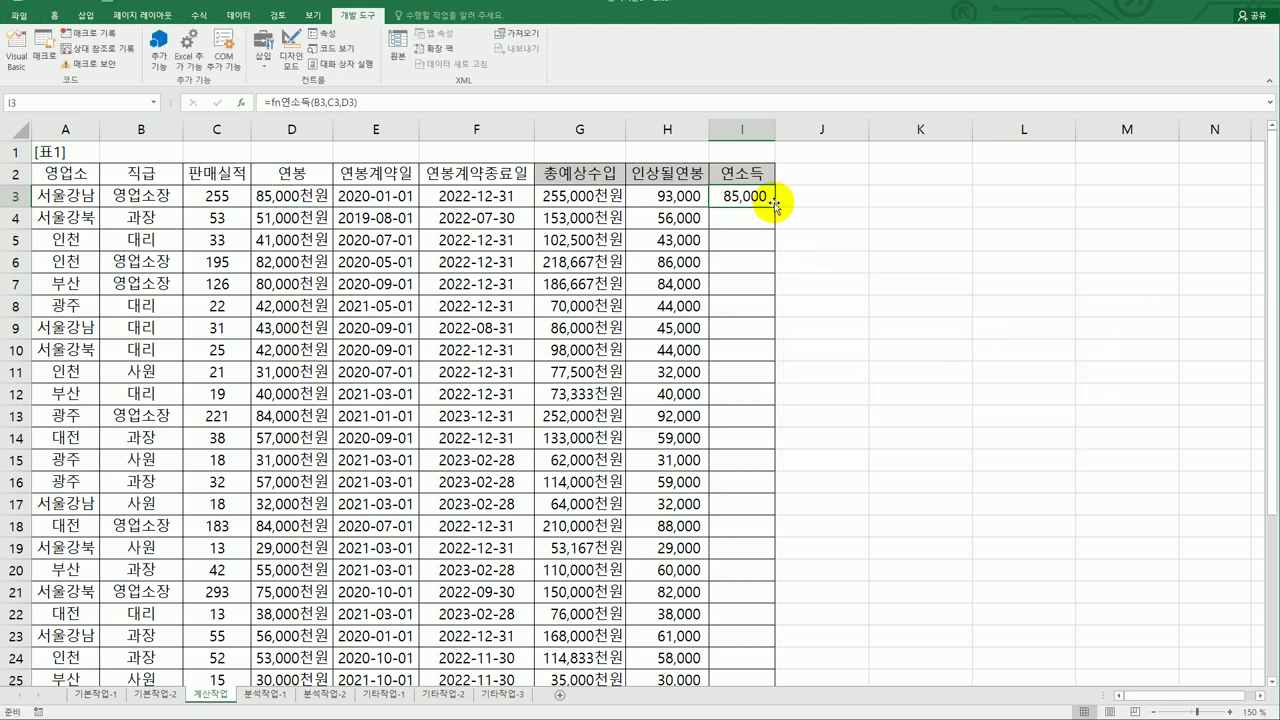
Fill the fn연소득 formula from I3 down to I26.
double_click(773, 206)
scroll(891, 371, down, 2)
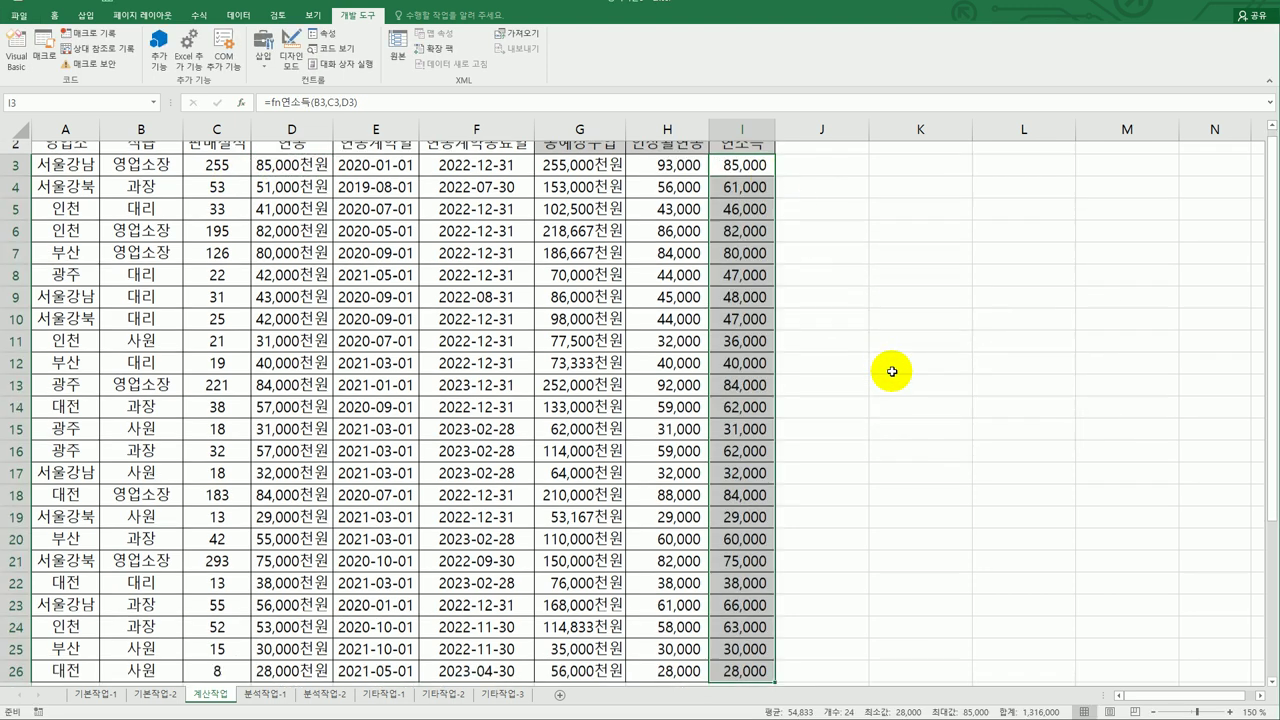
scroll(891, 371, down, 2)
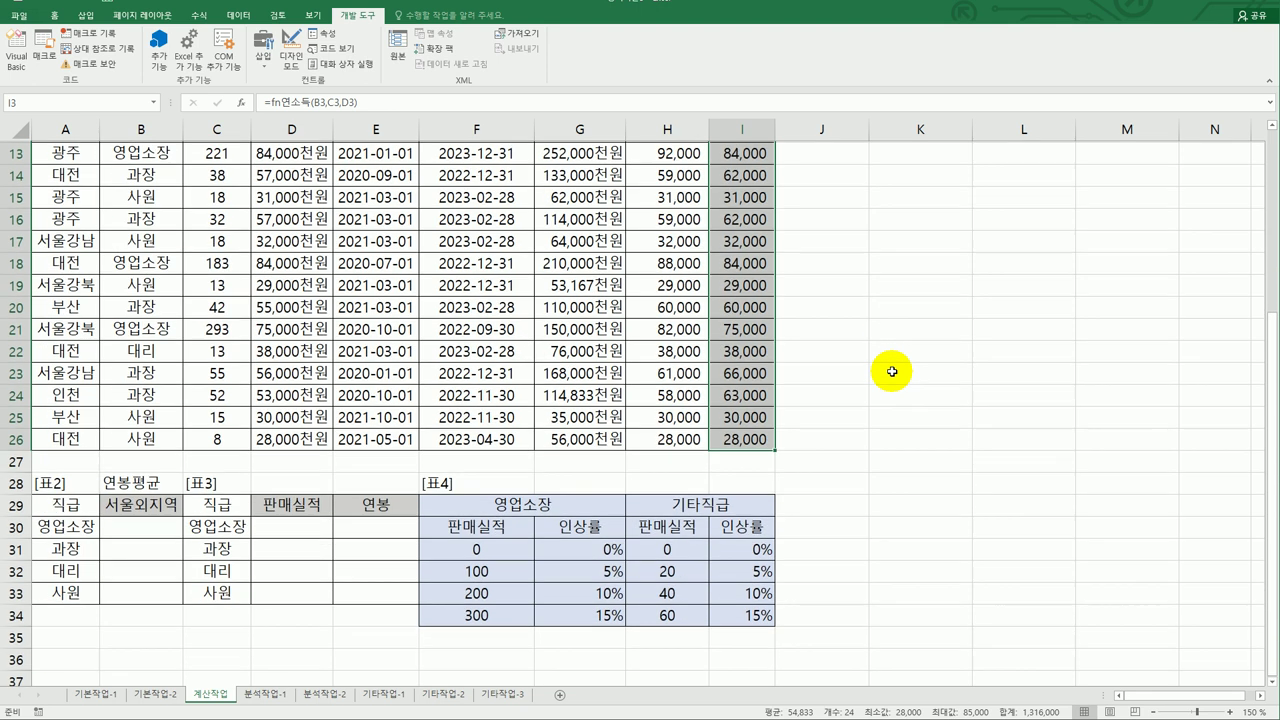
Check the instructions for task 4 in the exam sheet and begin a formula in B30 of 표2.
key(alt+Tab)
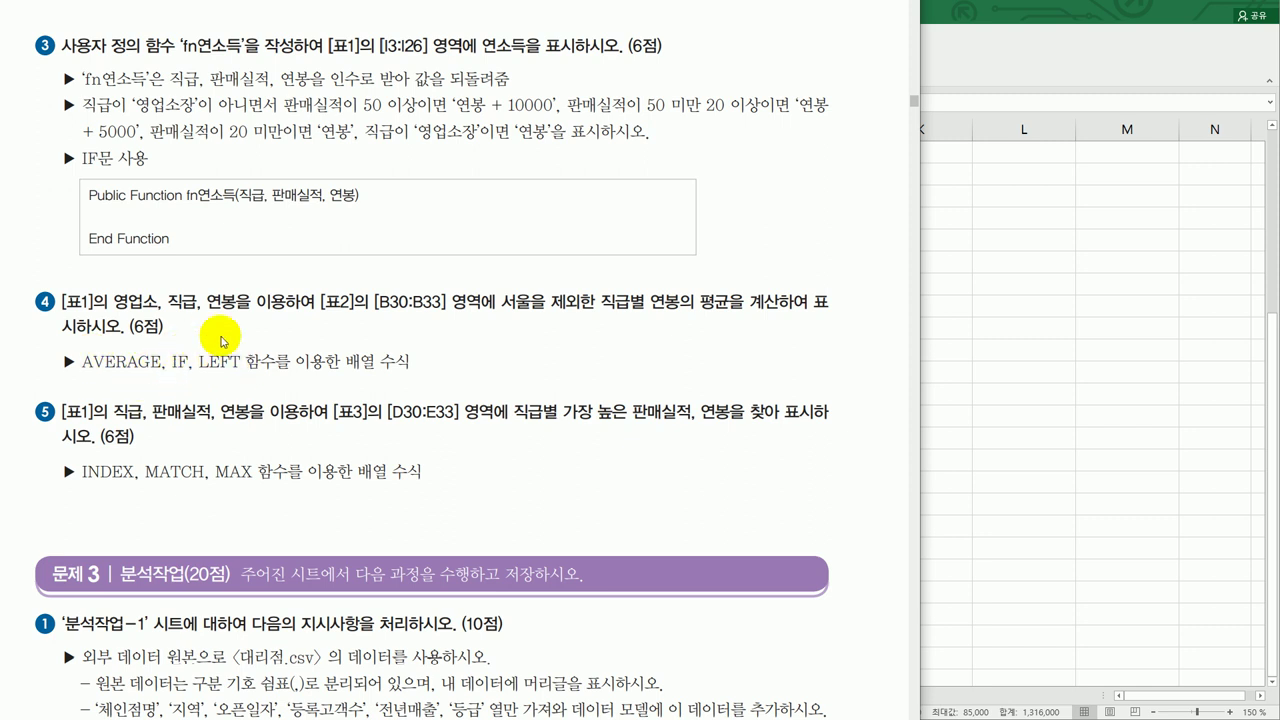
click(1000, 418)
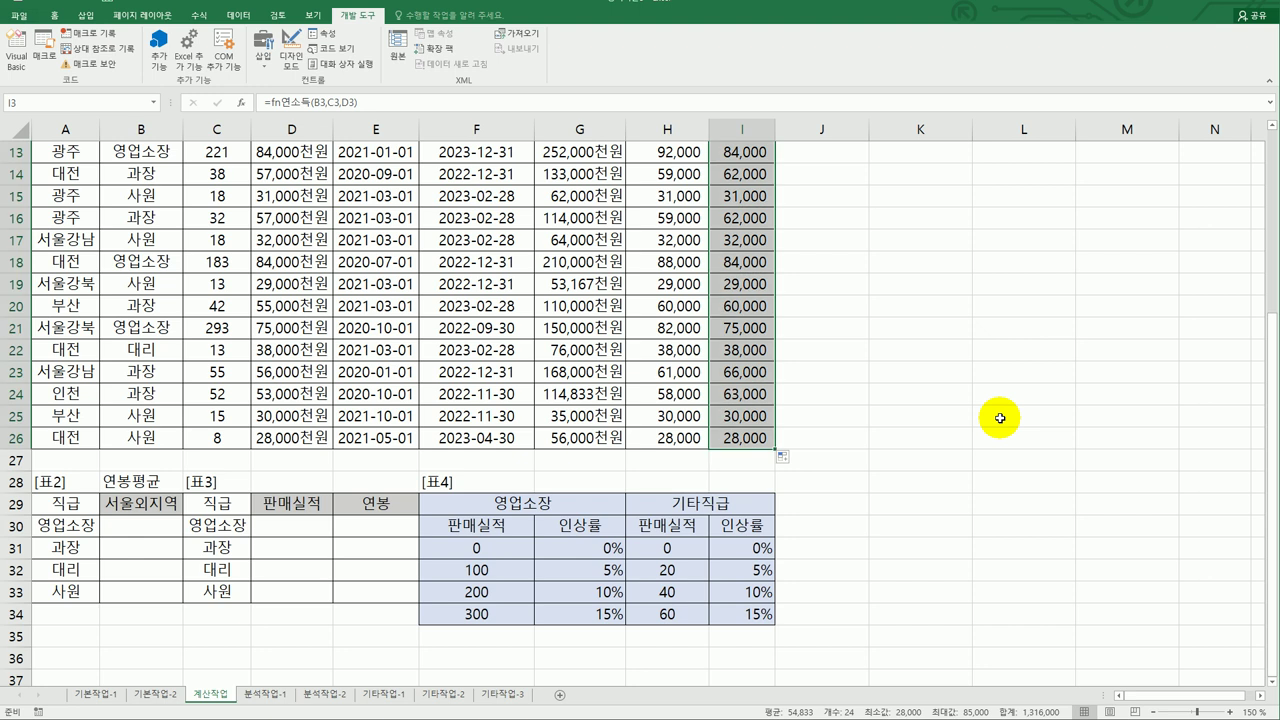
click(134, 540)
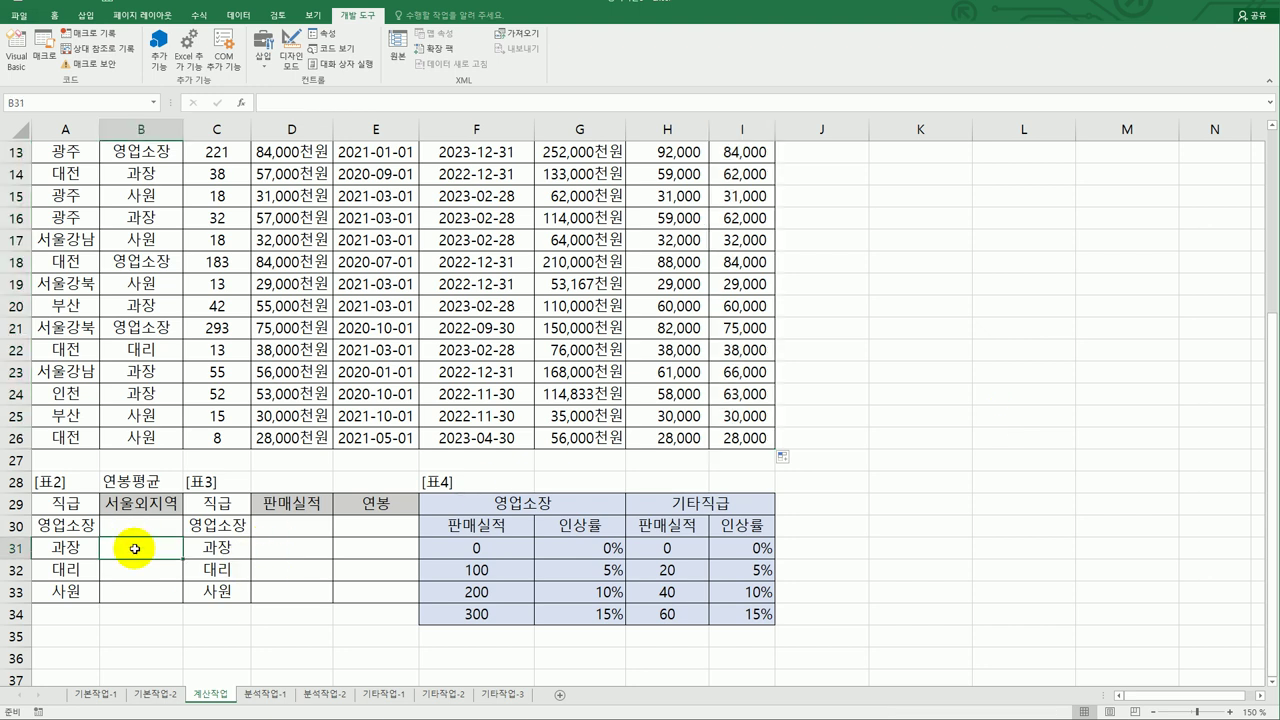
scroll(130, 545, up, 1)
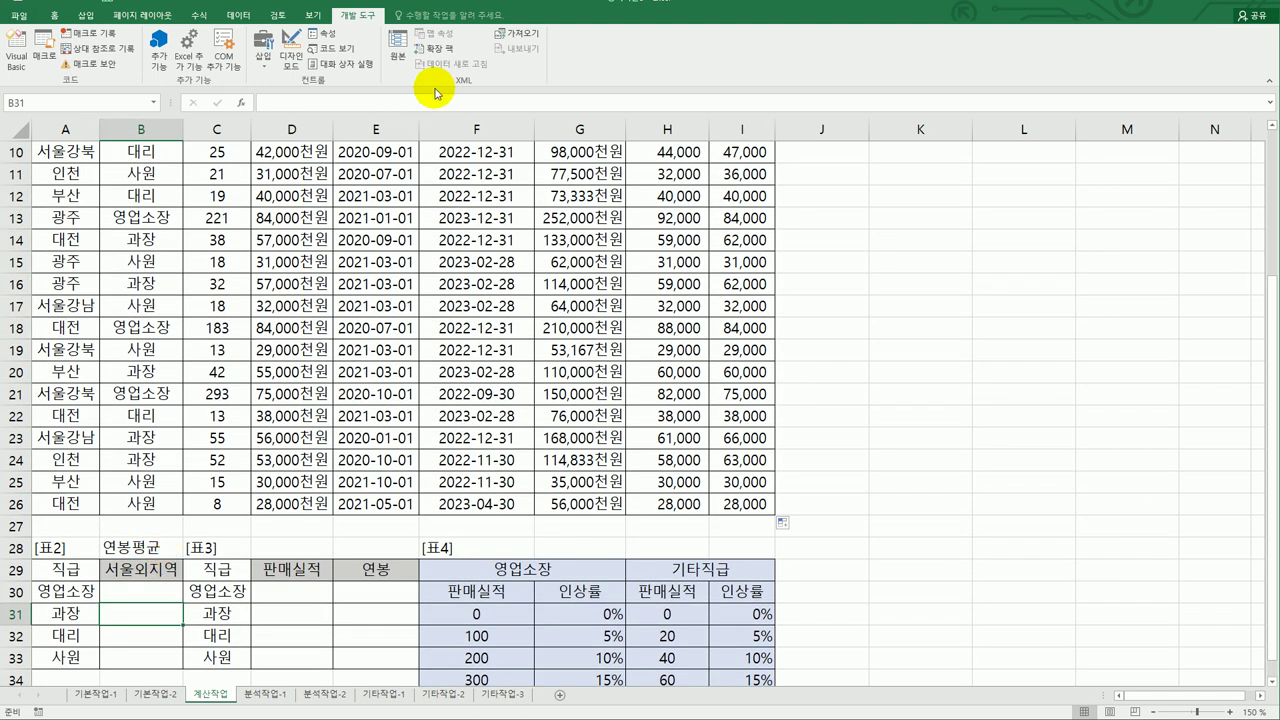
key(alt+Tab)
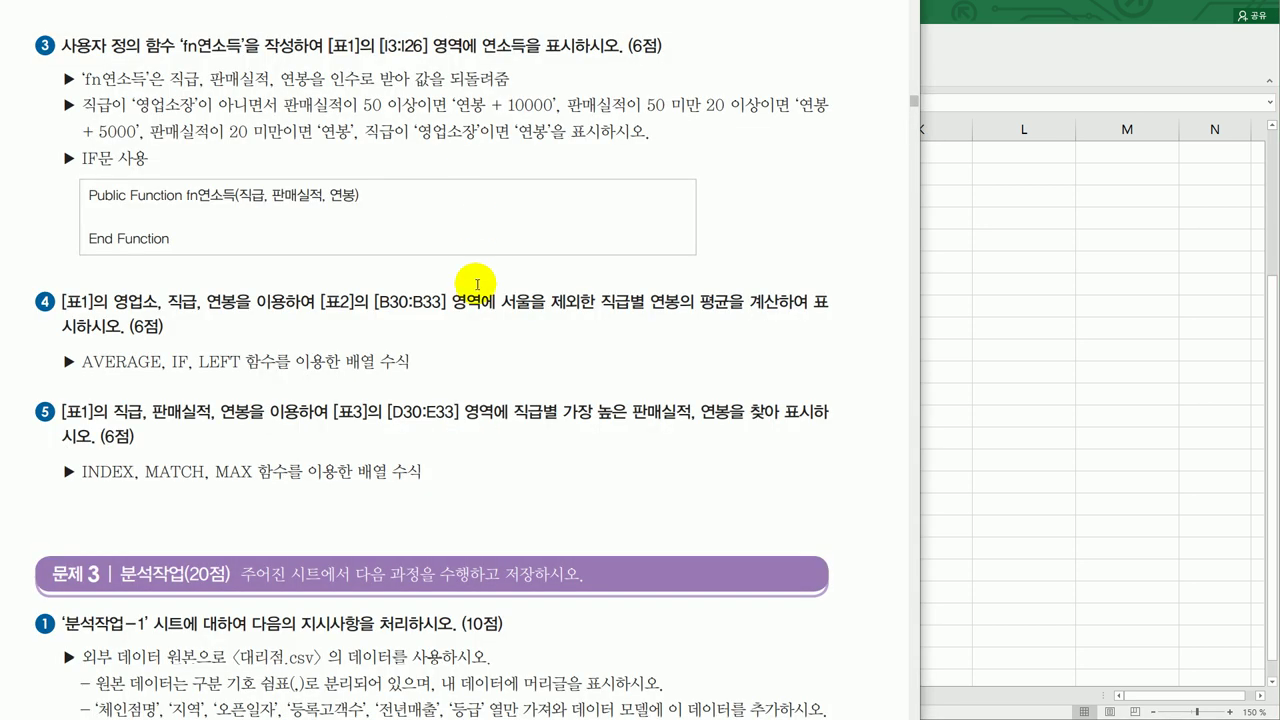
click(973, 426)
click(134, 592)
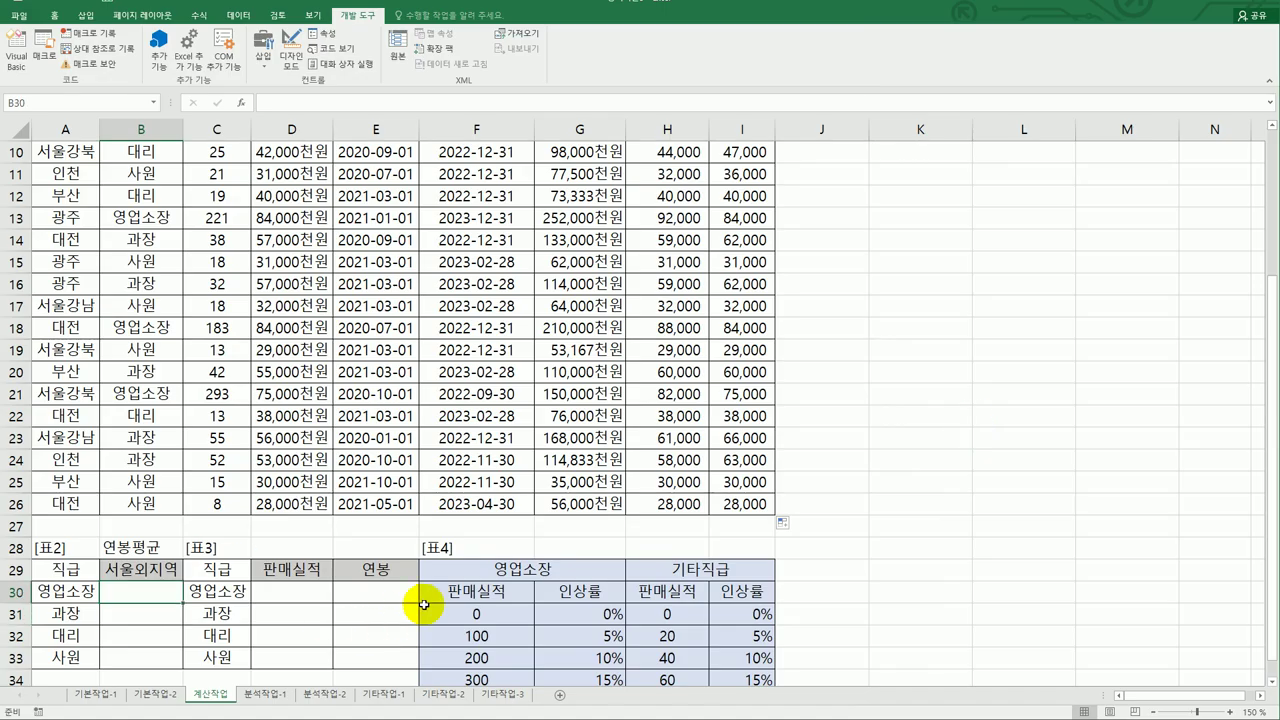
text(=)
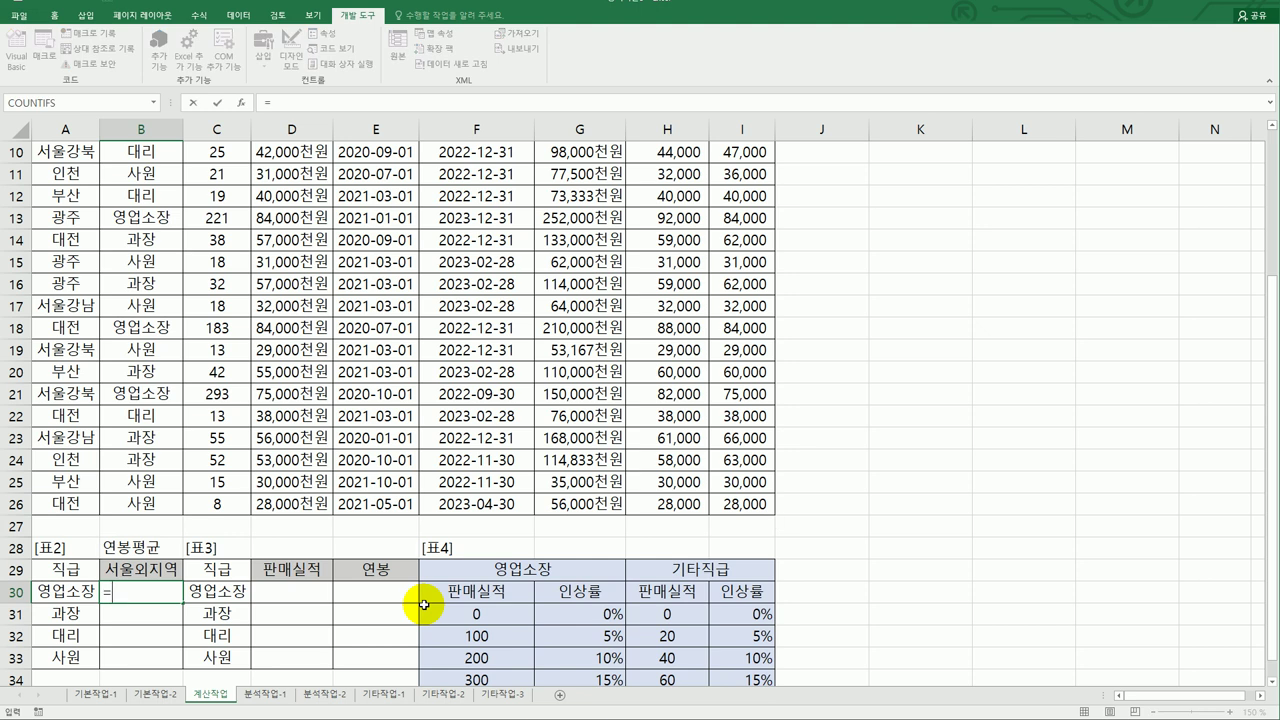
text(av)
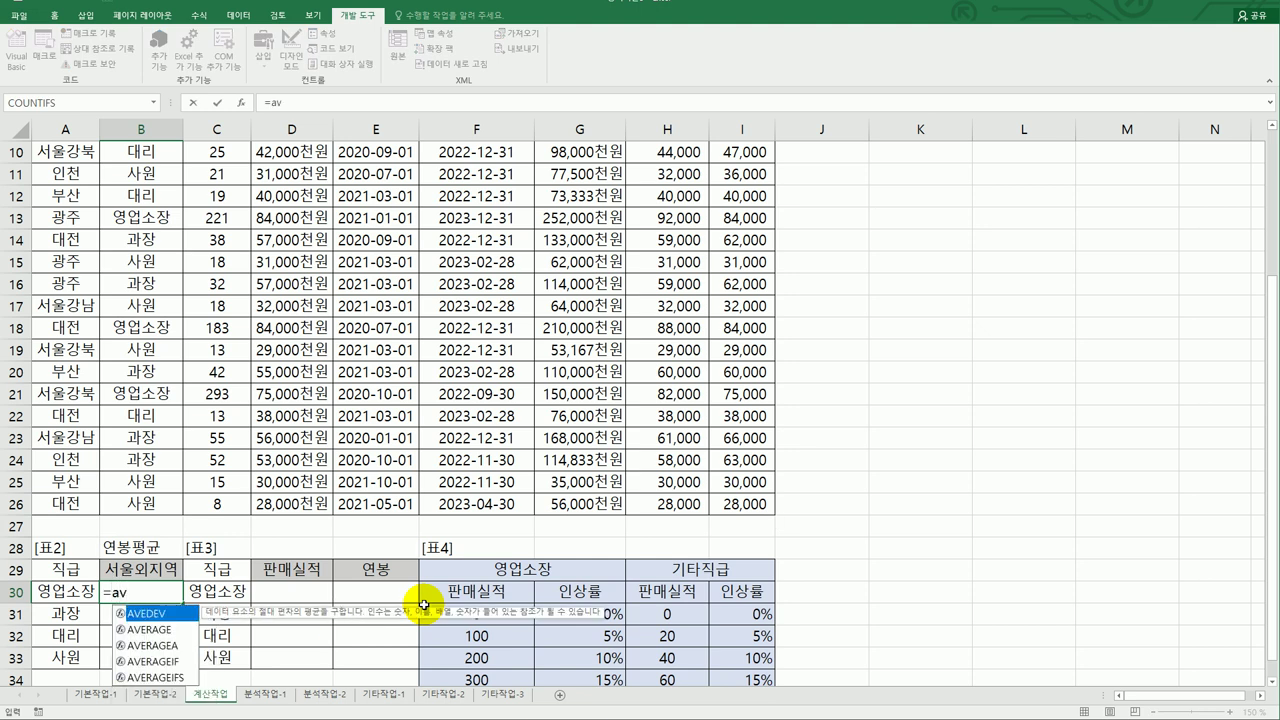
key(Tab)
key(BackSpace)
key(BackSpace)
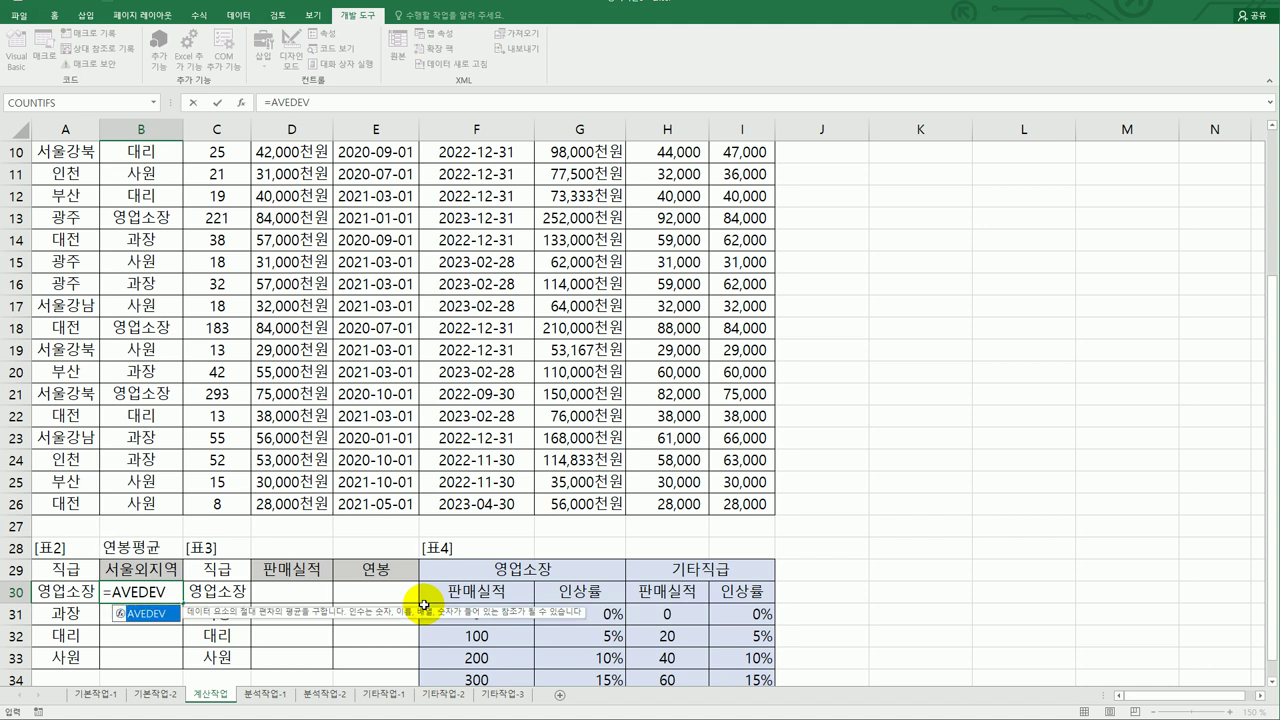
key(BackSpace)
key(BackSpace)
key(BackSpace)
key(BackSpace)
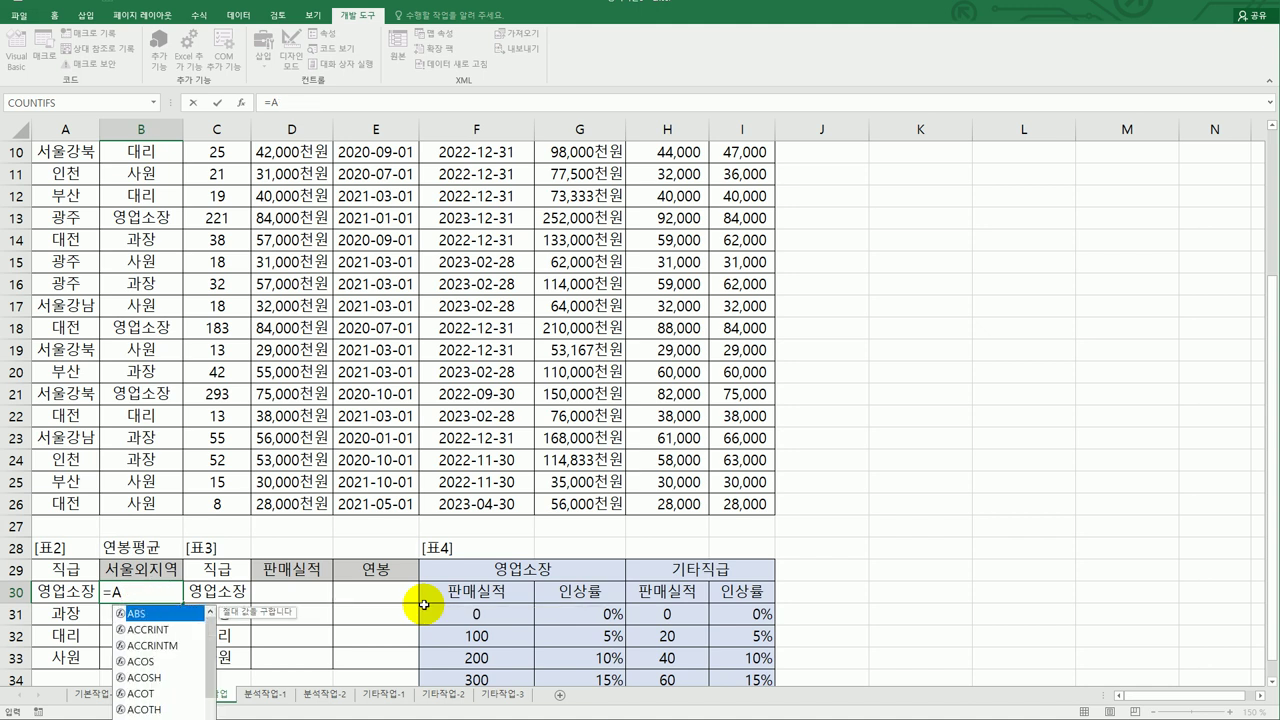
Start the B30 formula as =AVERAGE(IF( and recheck the task 4 instructions in the exam sheet.
text(ve)
key(Down)
key(Tab)
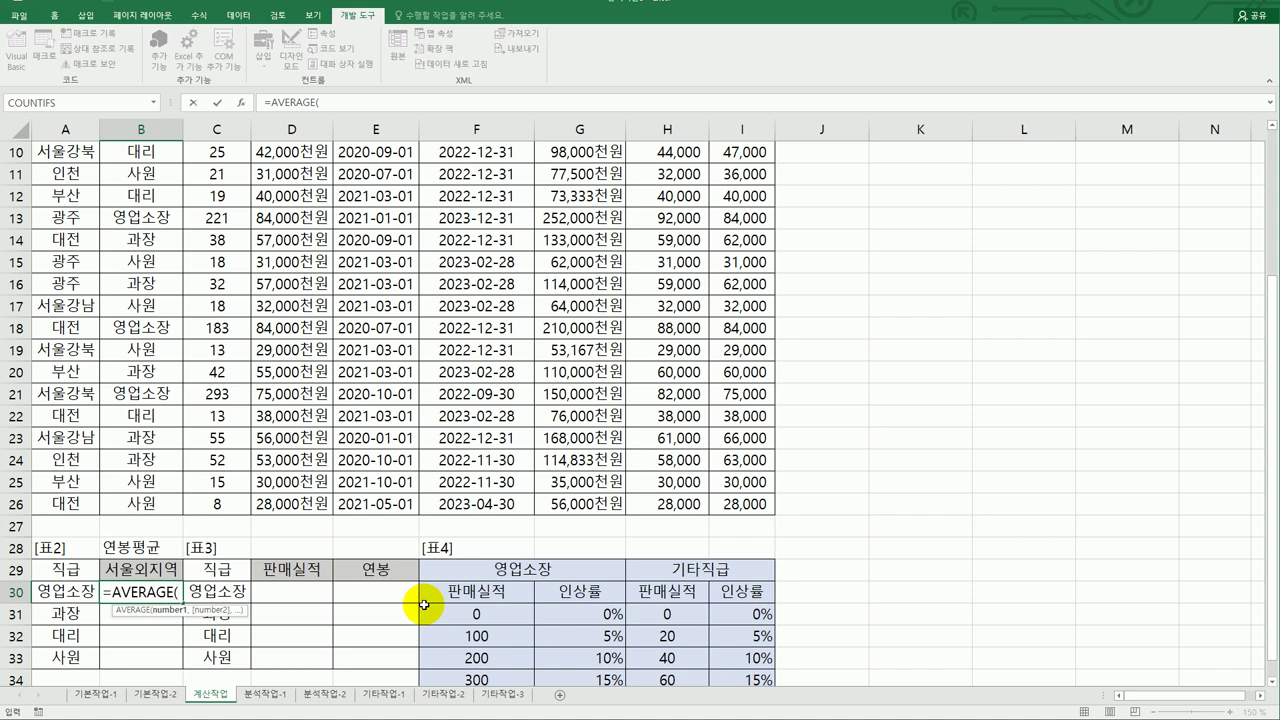
text(if()
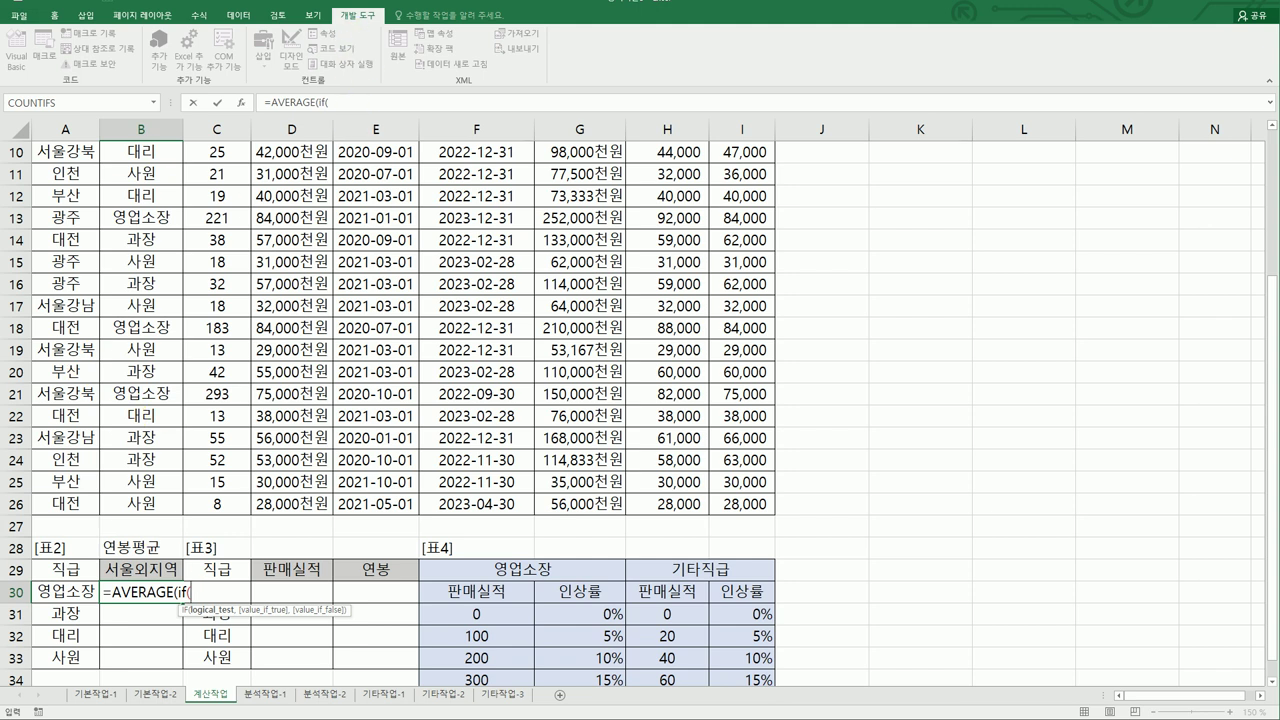
key(alt+Tab)
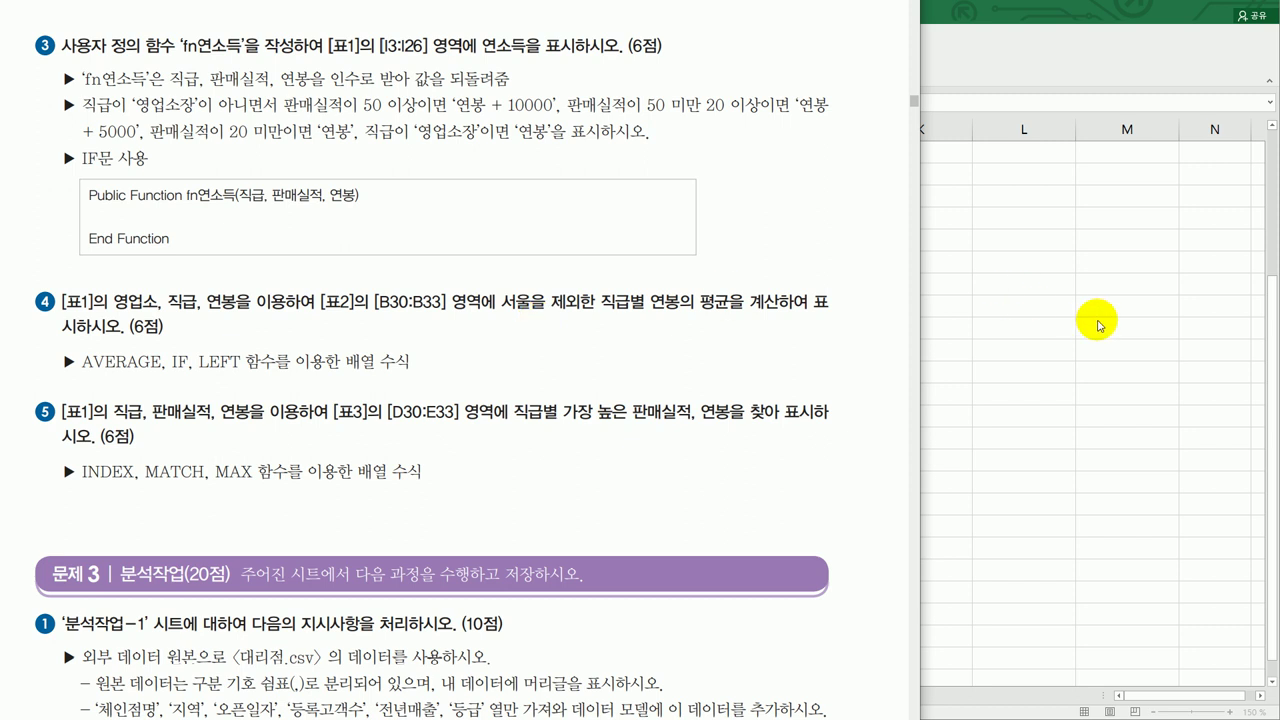
key(alt+Tab)
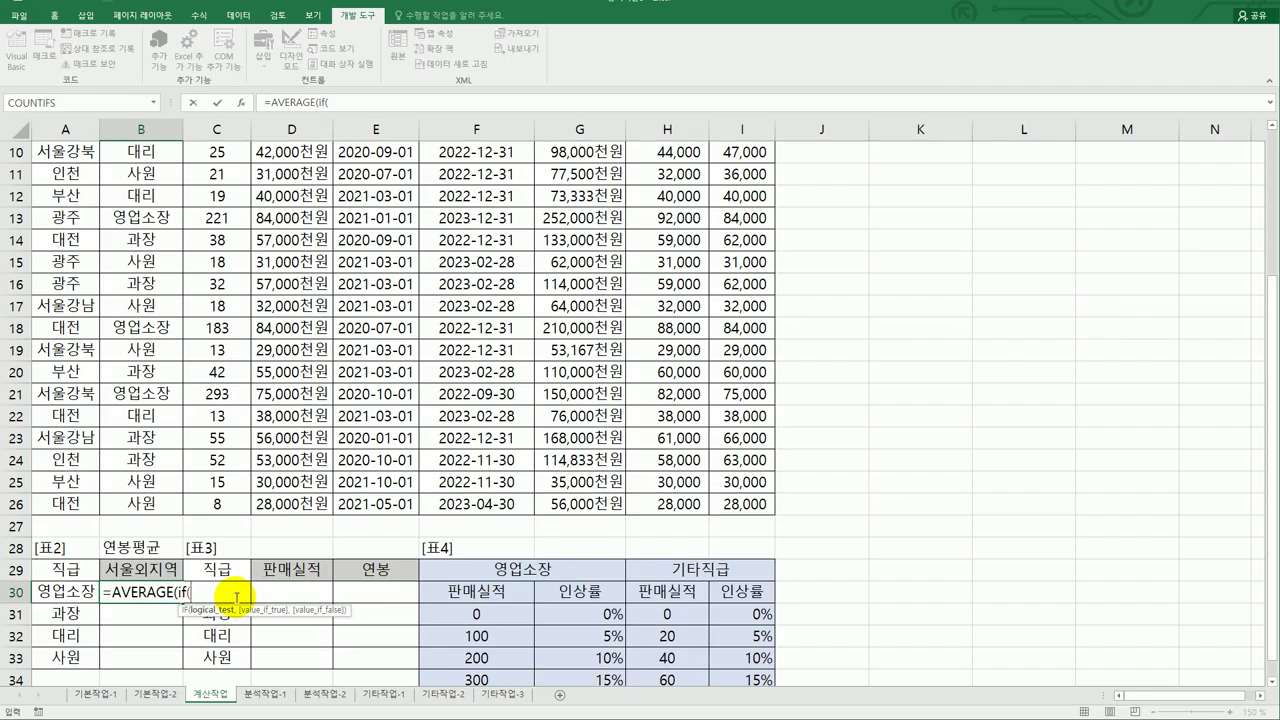
Add the IF condition LEFT($A$3:$A$26,2)<>"서울" to the B30 formula, using the 영업소 column of 표1.
text(left()
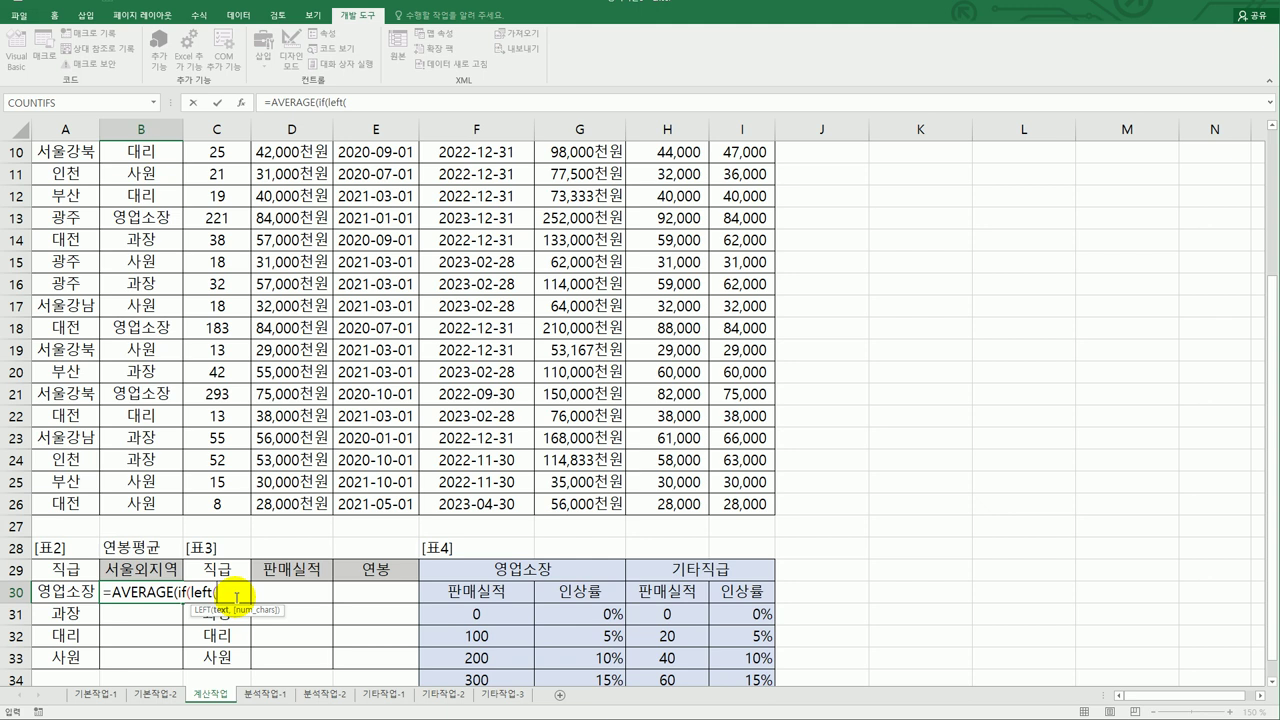
scroll(126, 329, up, 3)
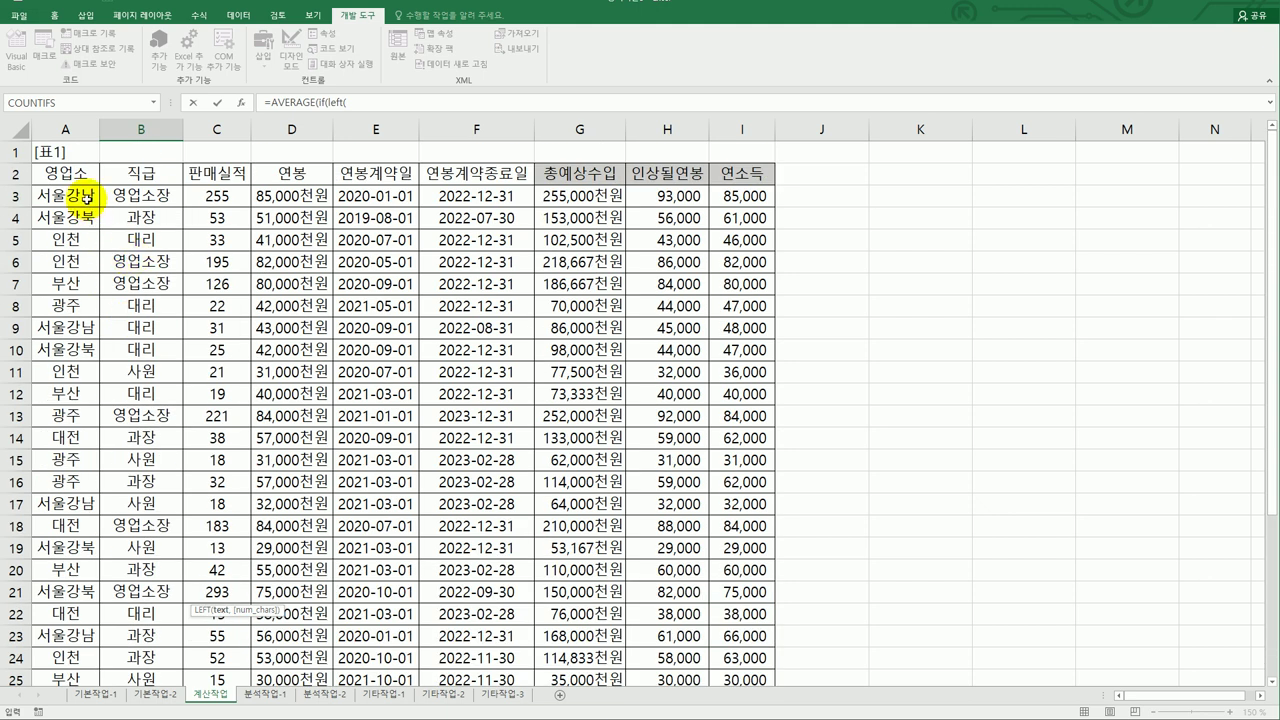
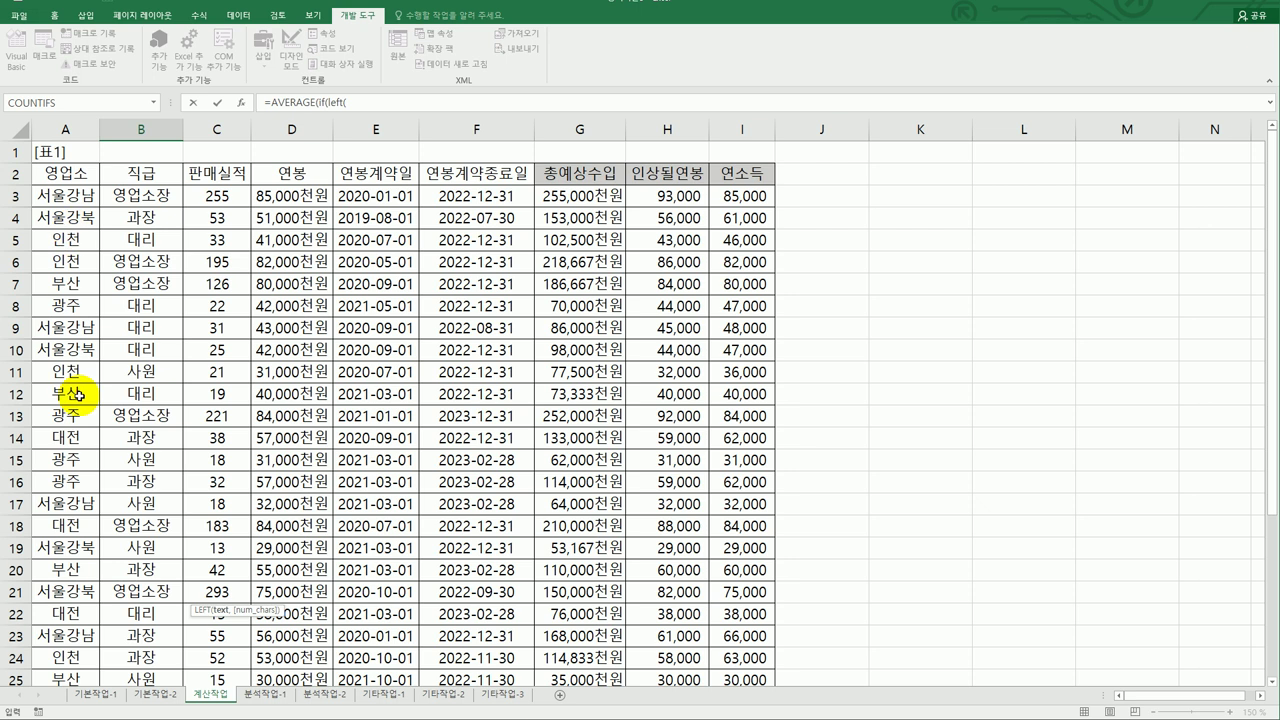
scroll(78, 395, down, 2)
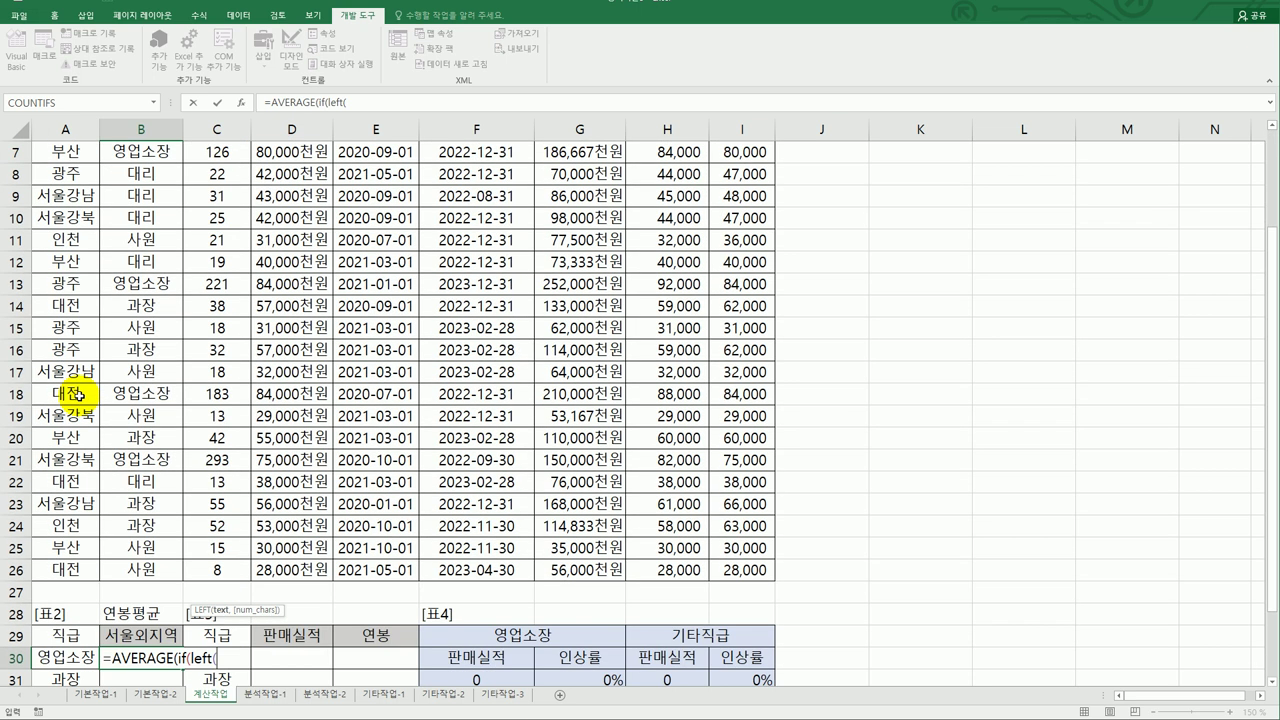
scroll(78, 395, up, 2)
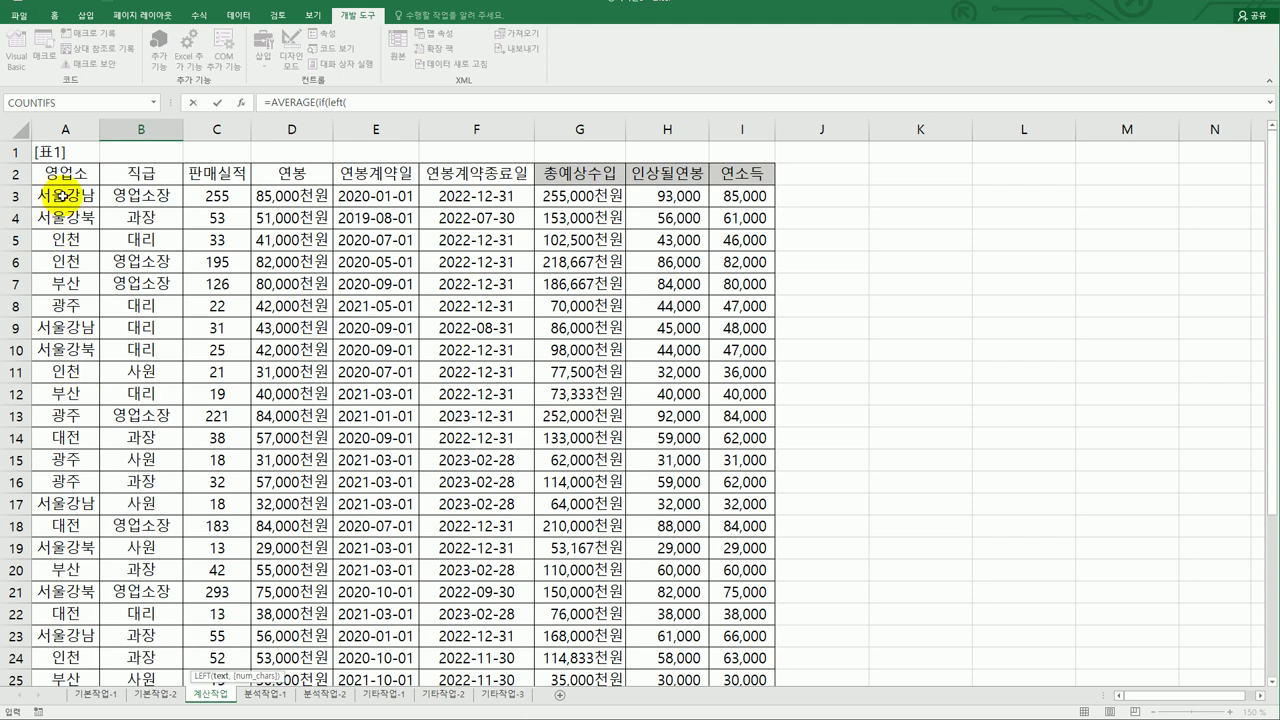
drag(62, 196, 62, 635)
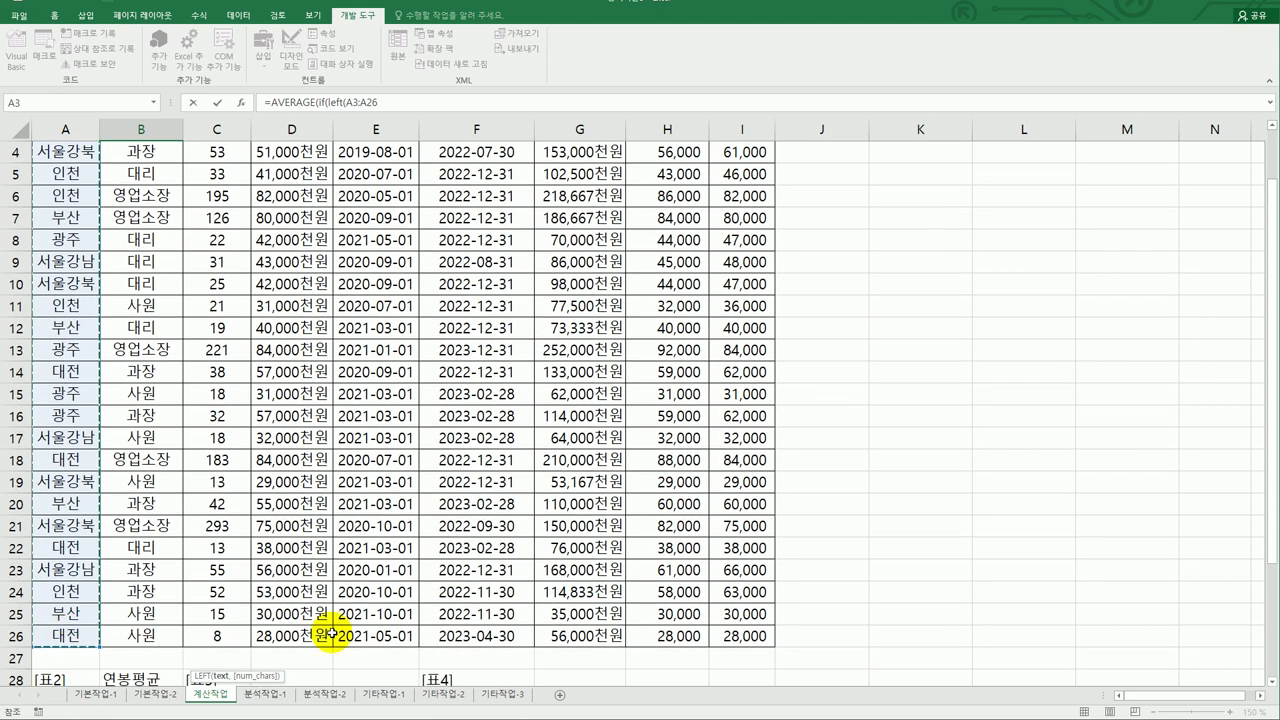
key(F4)
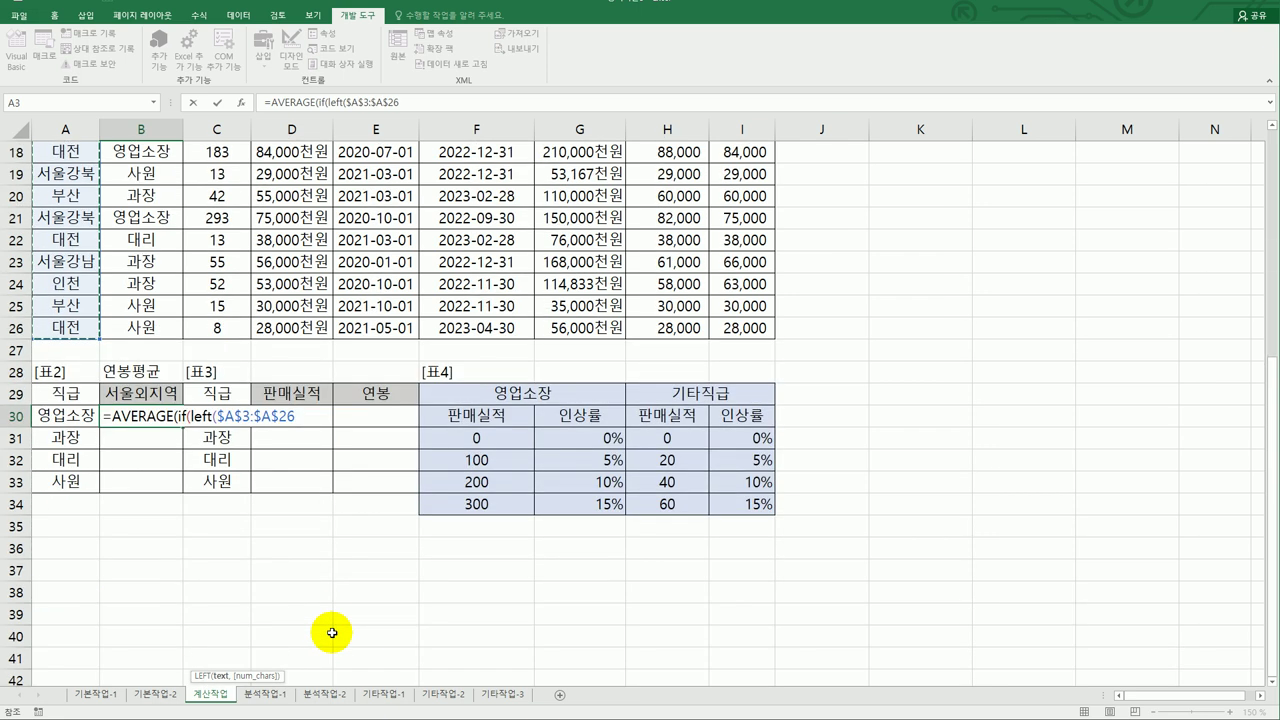
scroll(332, 633, up, 6)
scroll(332, 633, down, 3)
text(,2))
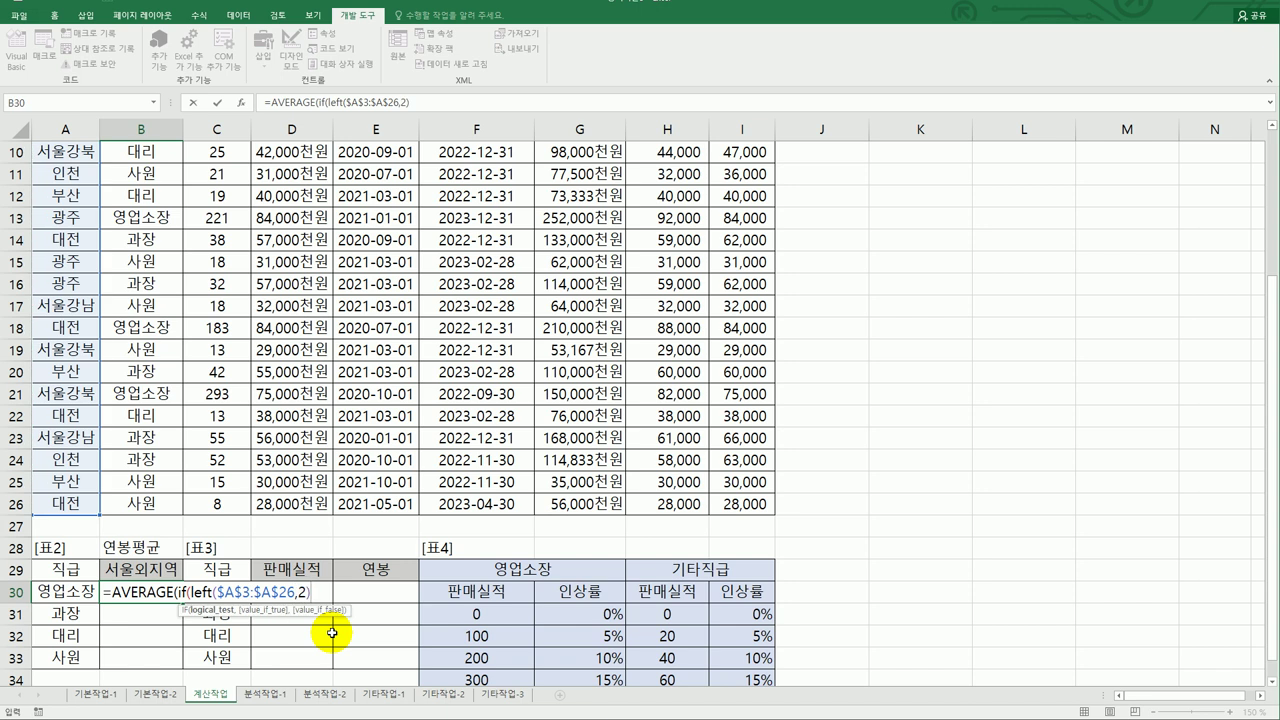
text(<>"서울")
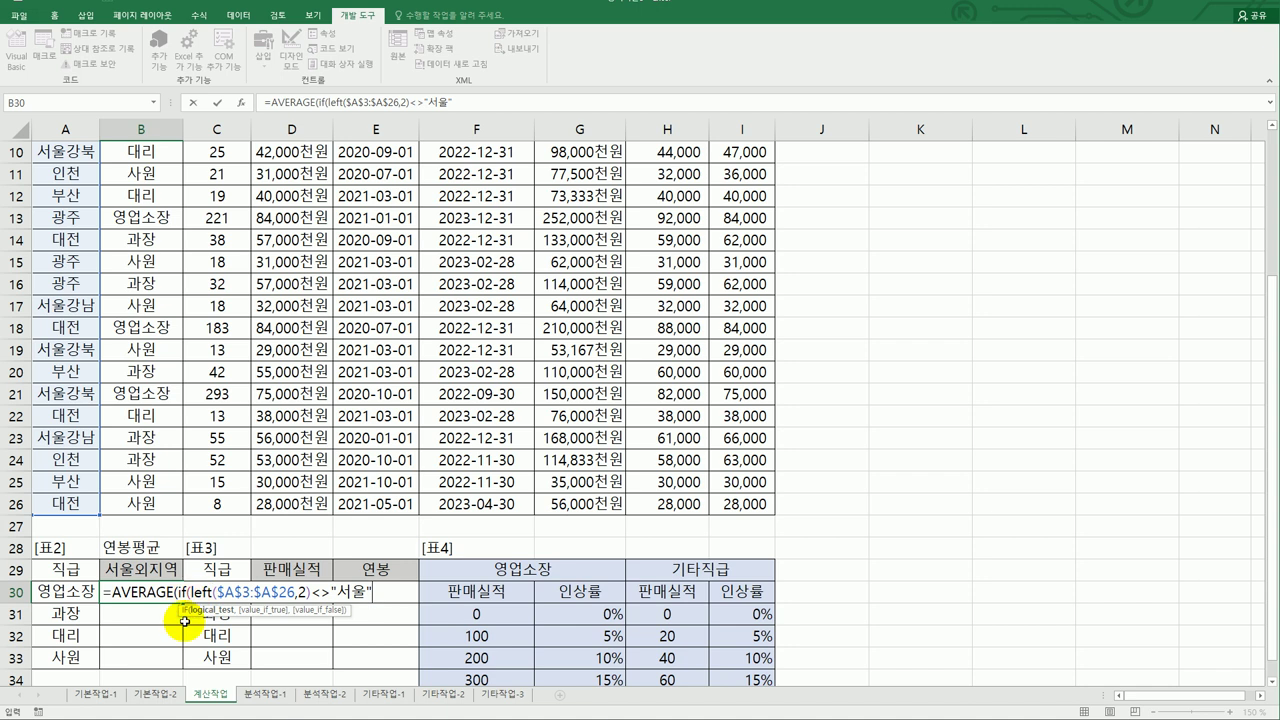
Enclose the 서울 condition in parentheses, append the * operator, and recheck the 직급 criterion in the task 4 instructions.
key(F2)
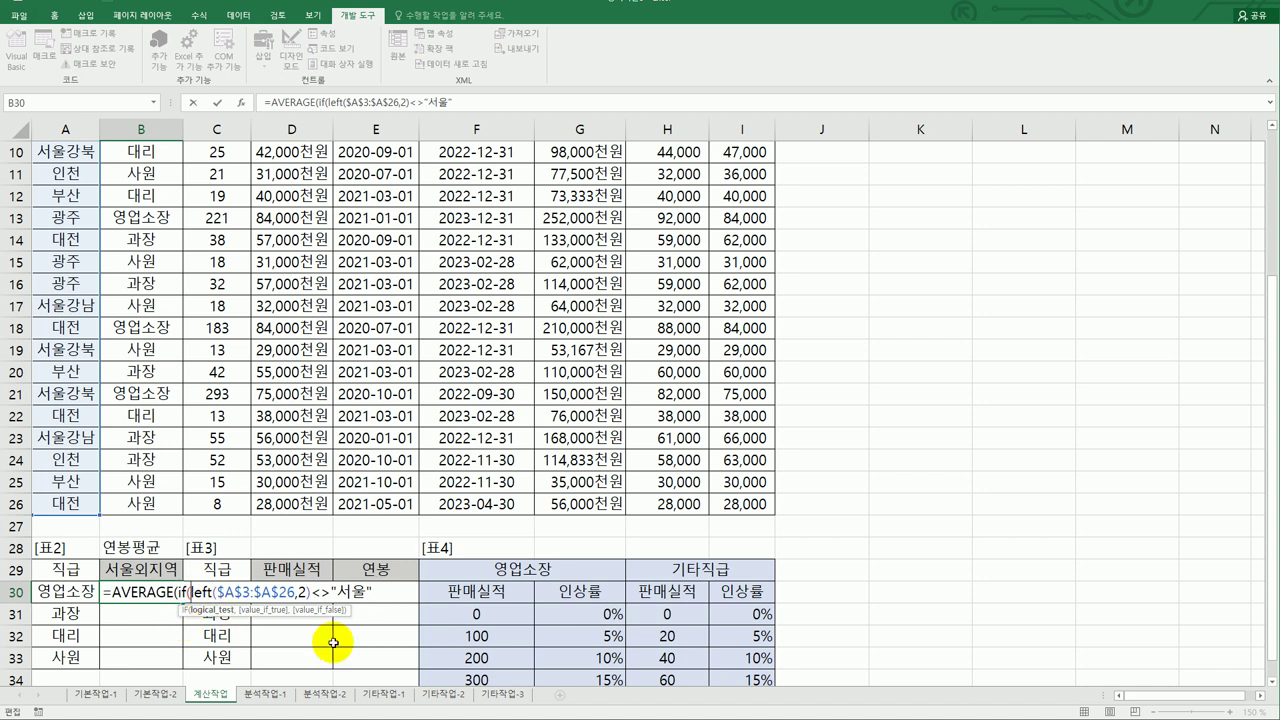
text(()
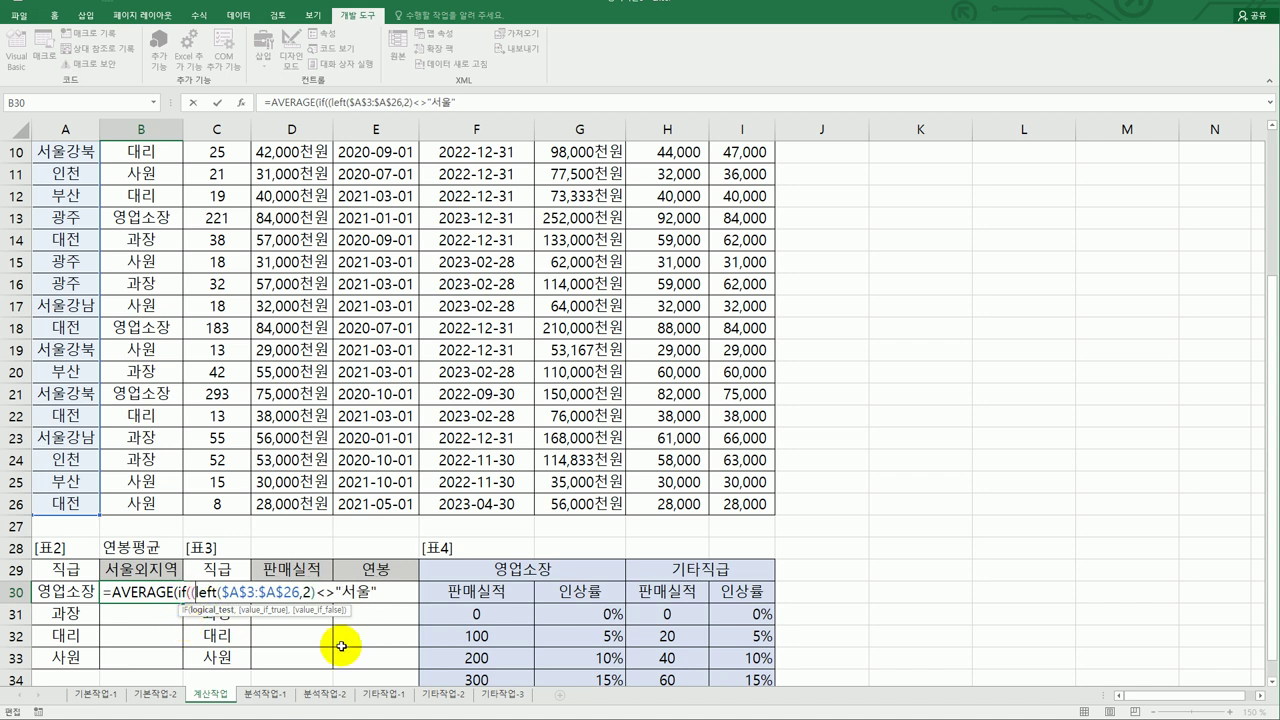
click(389, 590)
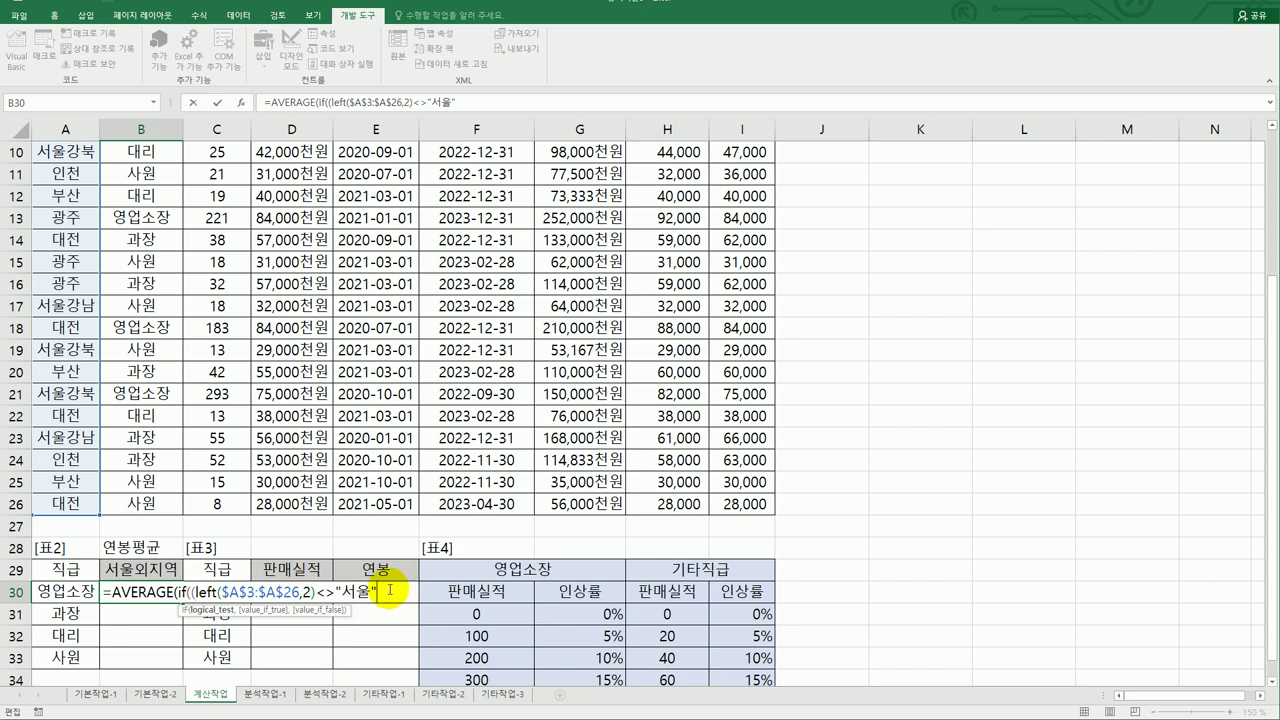
text()*)
scroll(466, 440, up, 3)
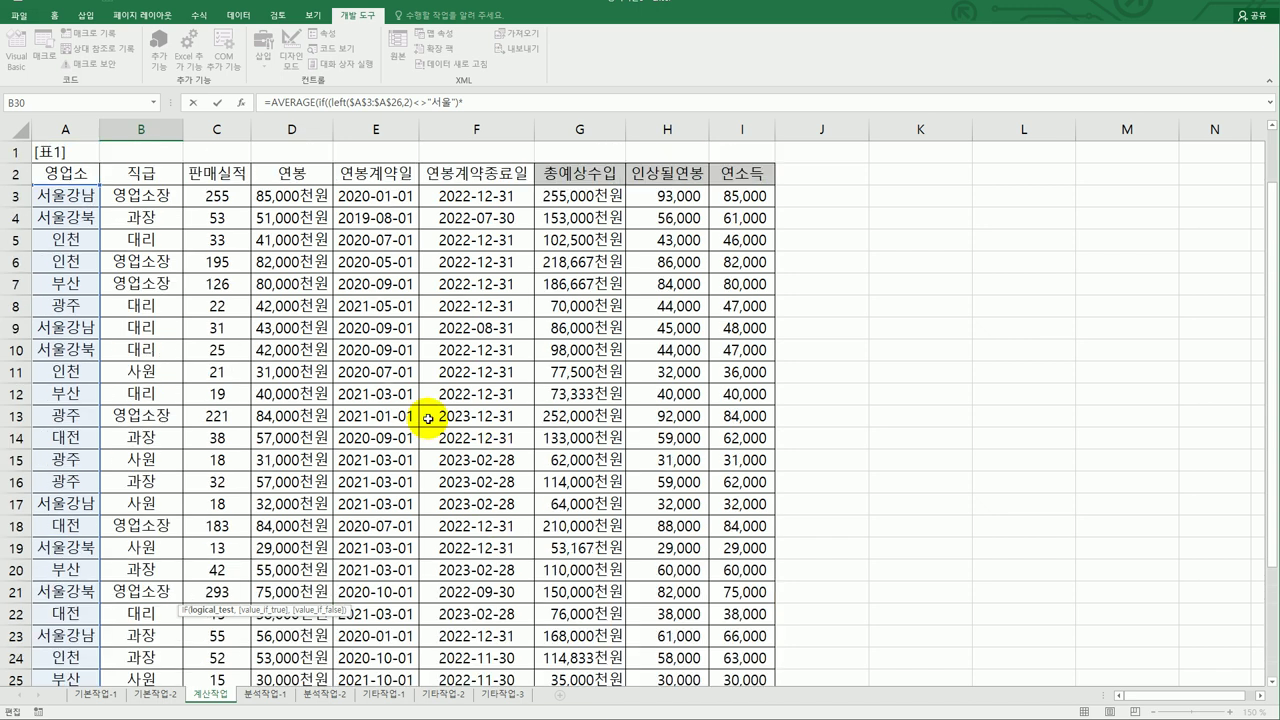
key(alt+Tab)
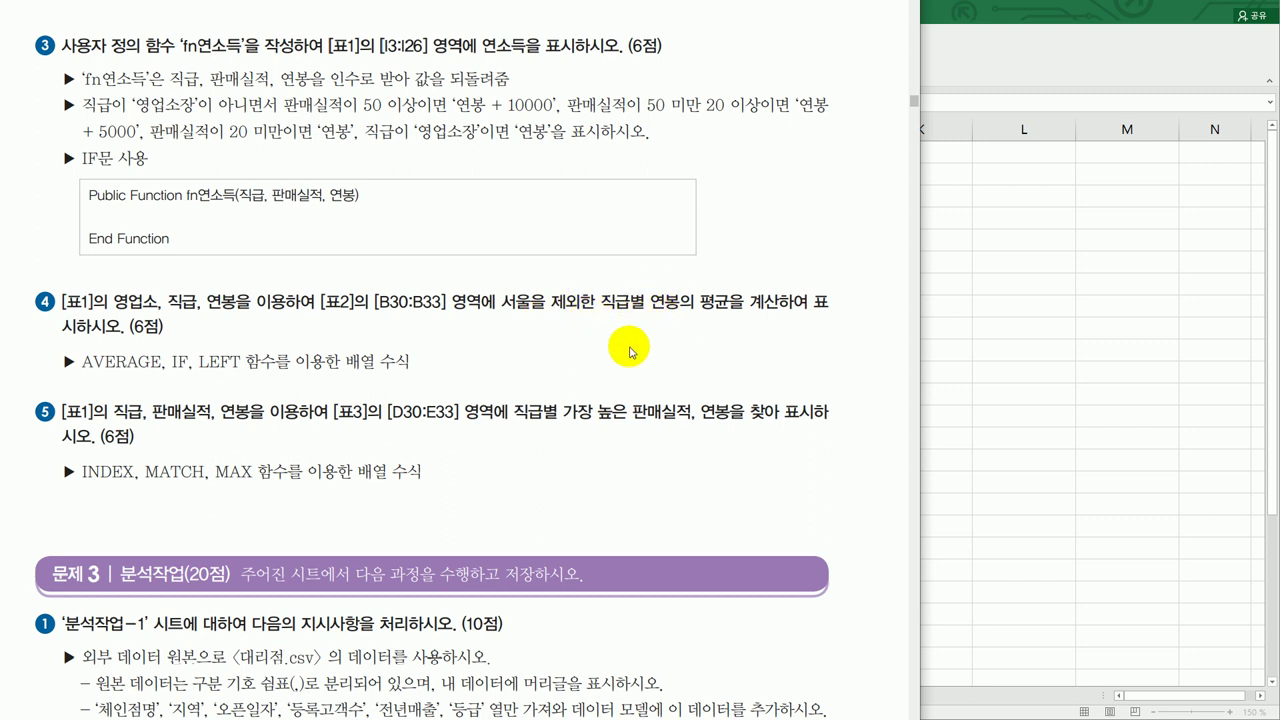
click(998, 52)
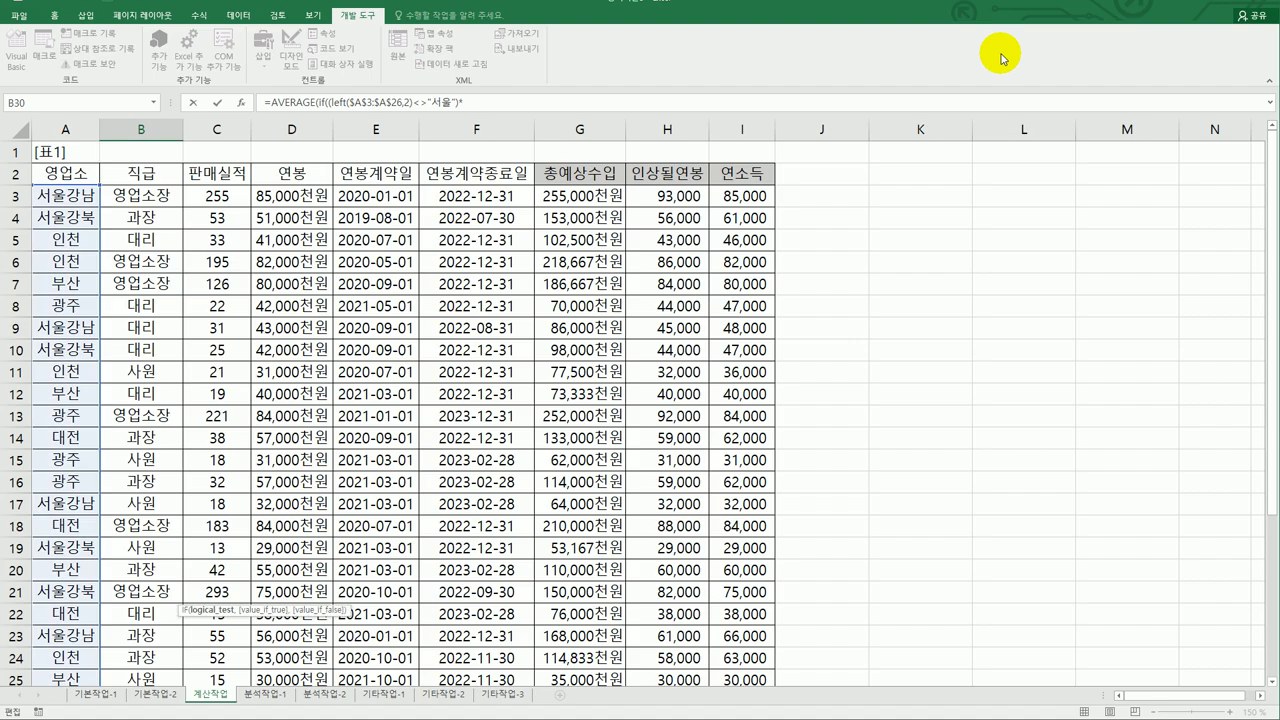
scroll(486, 530, down, 4)
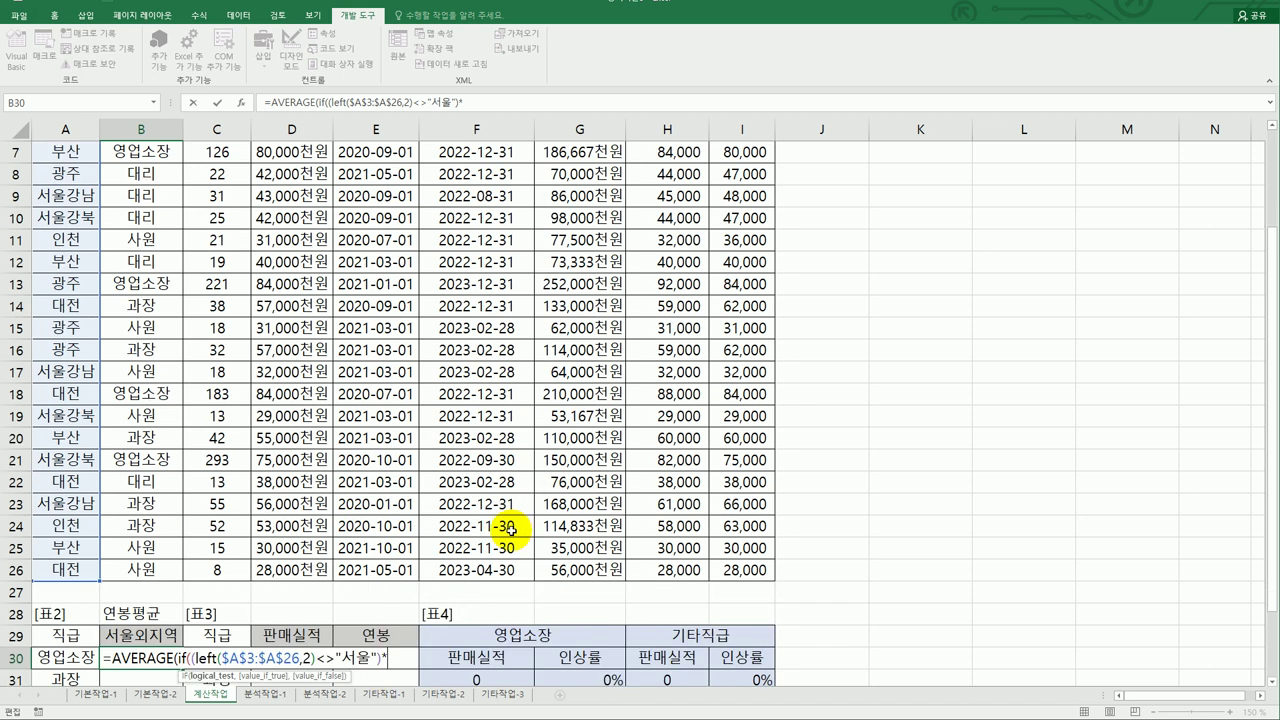
Add the second condition ($B$3:$B$26=A30) to match the 직급 column of 표1 with the 직급 in 표2.
text(()
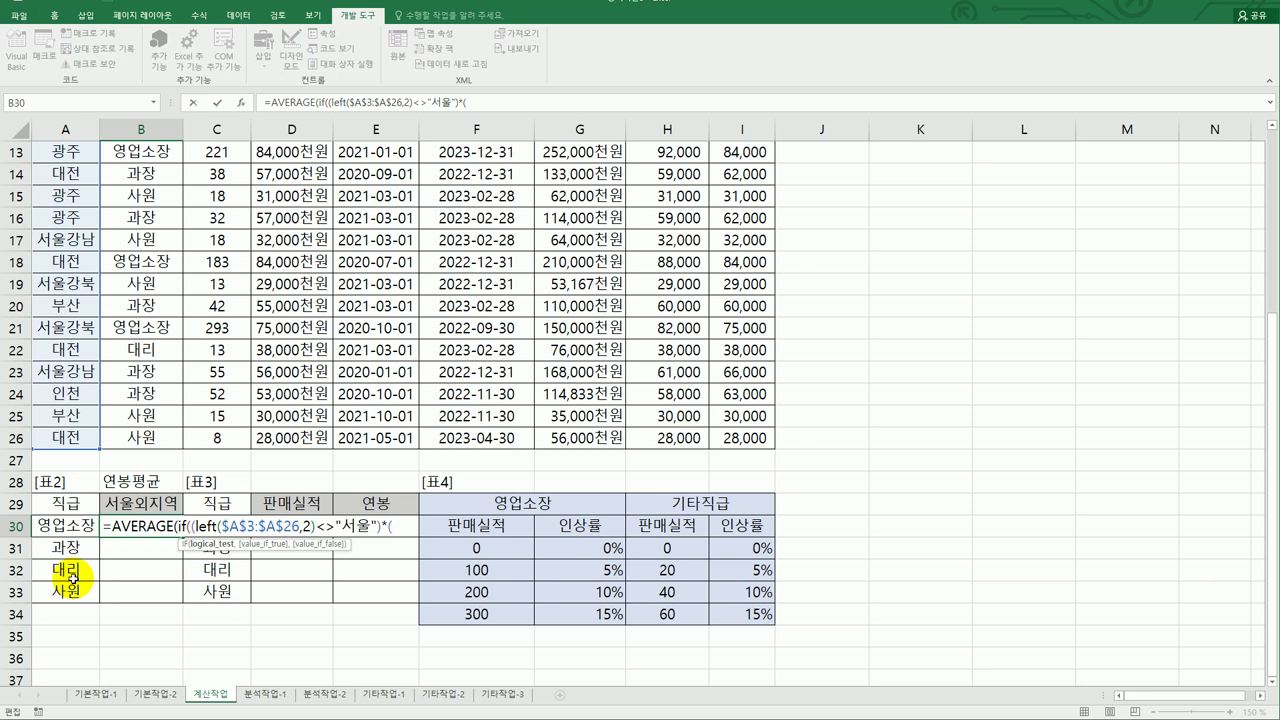
scroll(514, 528, up, 4)
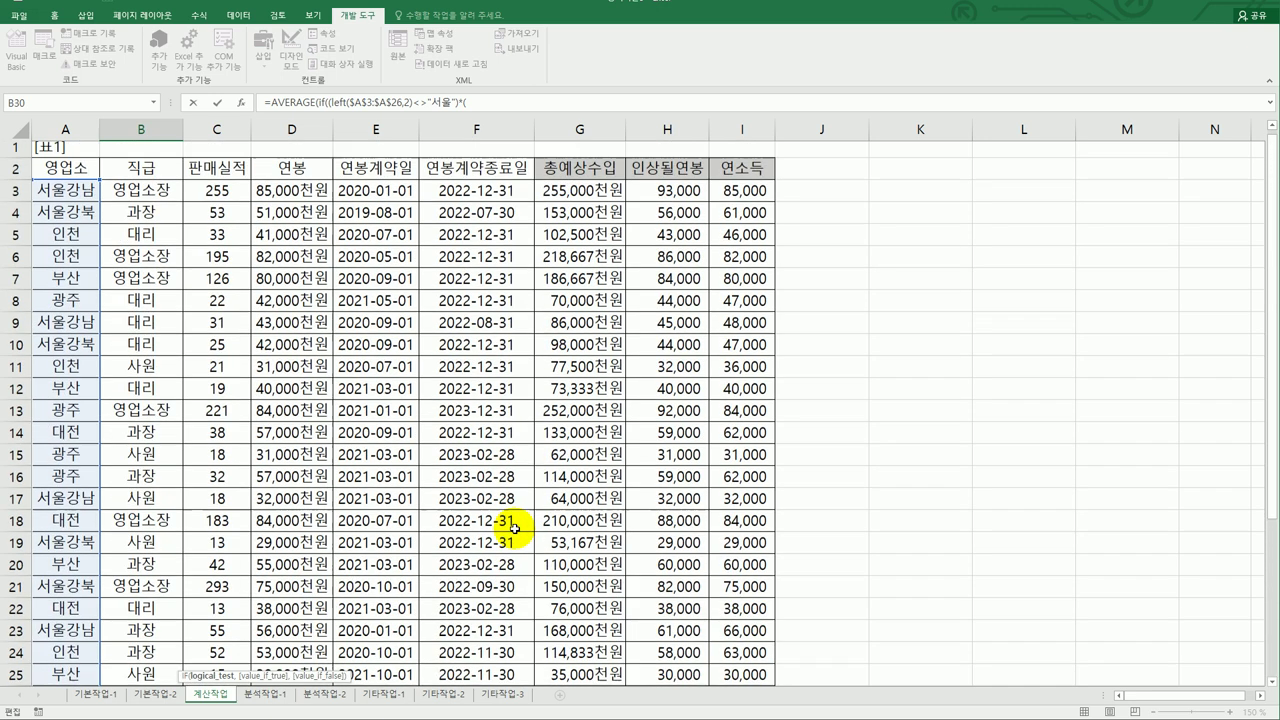
drag(133, 196, 150, 637)
scroll(150, 637, down, 5)
key(F4)
text(=)
click(63, 418)
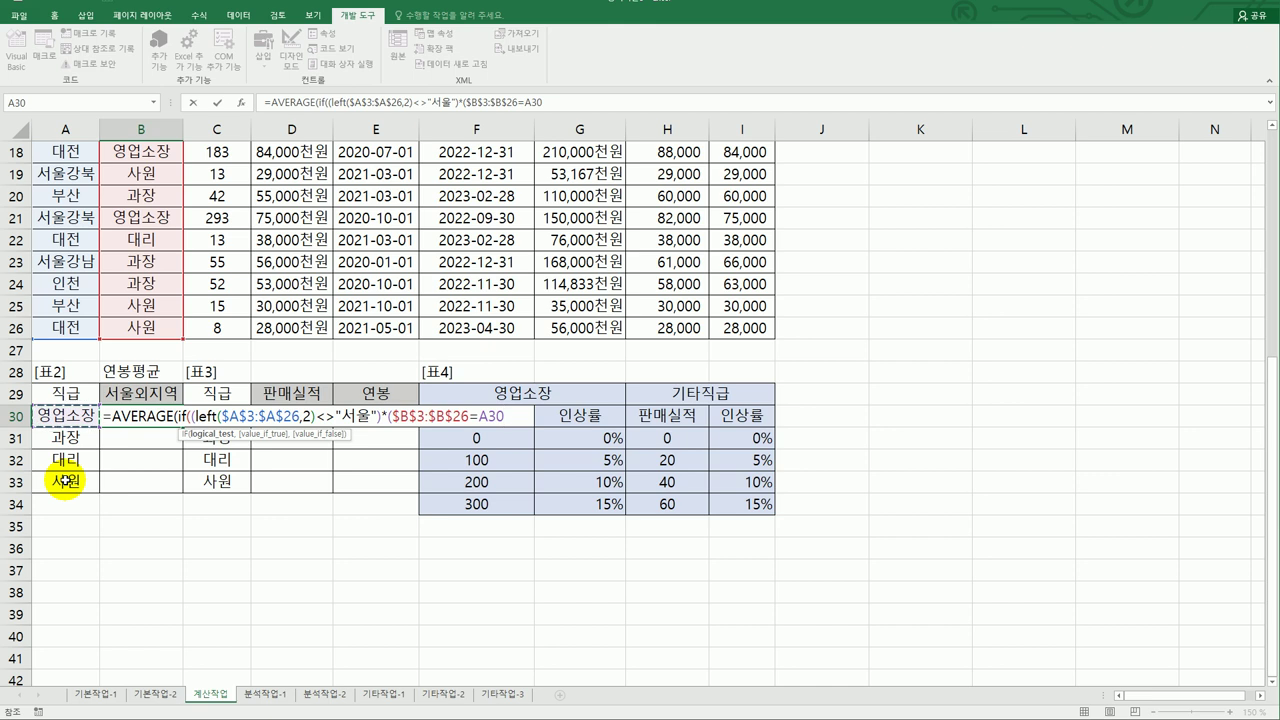
text())
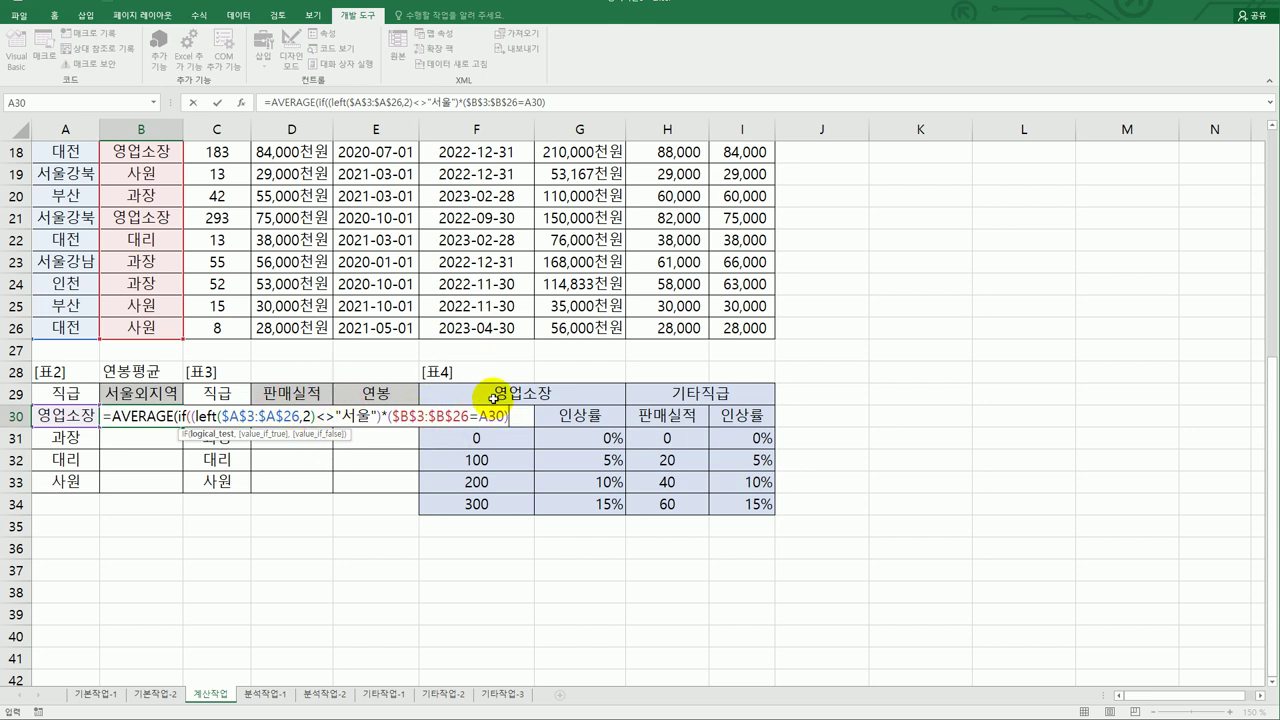
Complete the B30 array formula with the 연봉 range $D$3:$D$26 as the values to average, and fill it down to B33.
text(,)
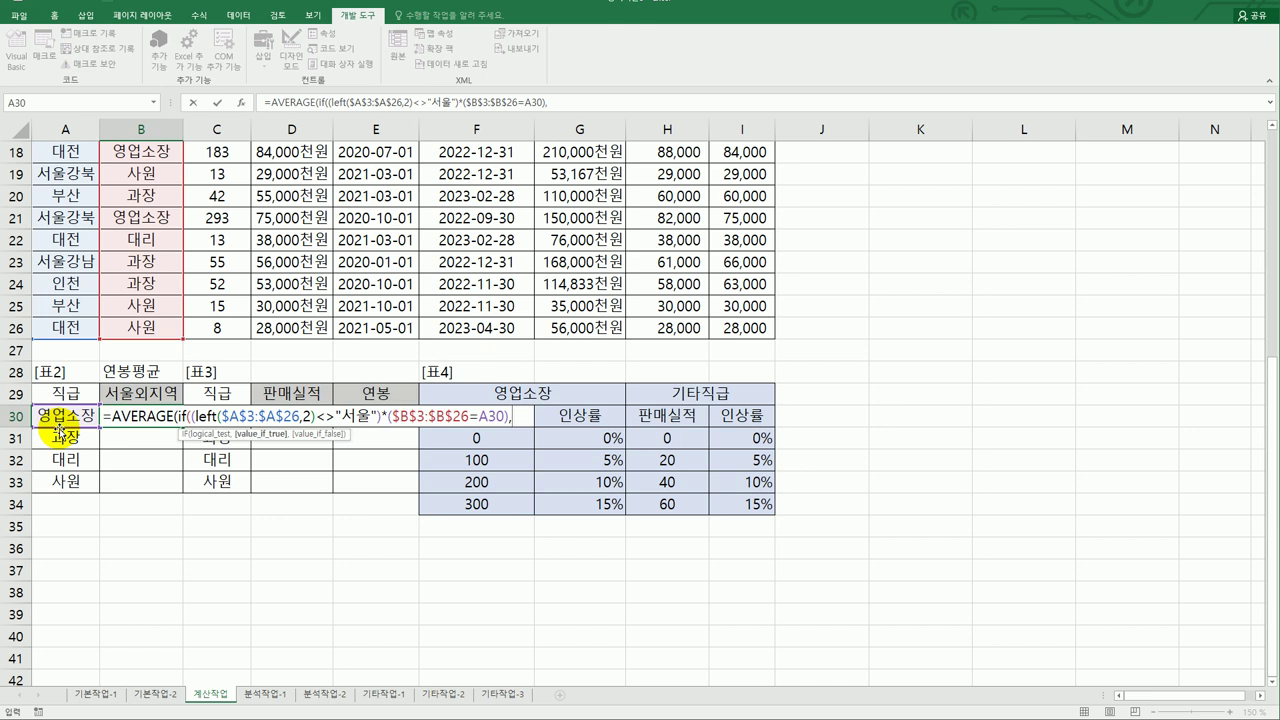
scroll(285, 317, up, 6)
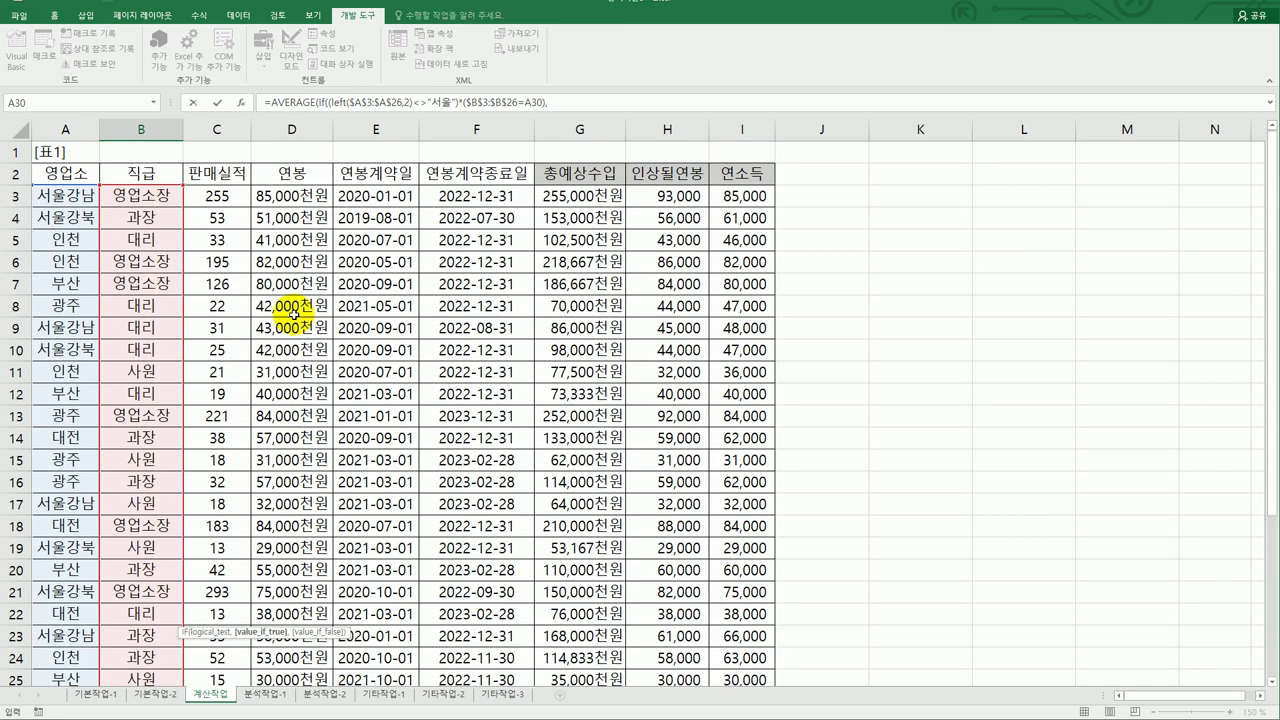
mouse_move(296, 196)
mouse_down()
mouse_move(306, 663)
mouse_move(318, 697)
mouse_move(301, 629)
mouse_up()
key(F4)
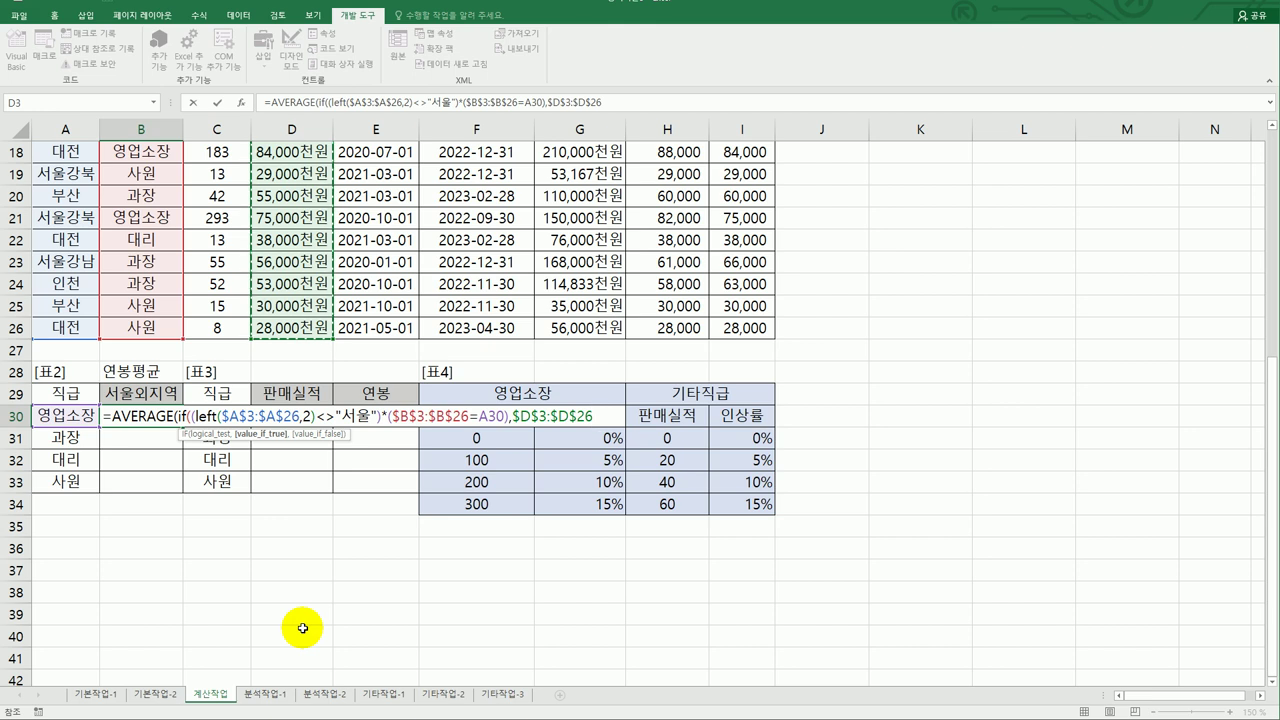
text())
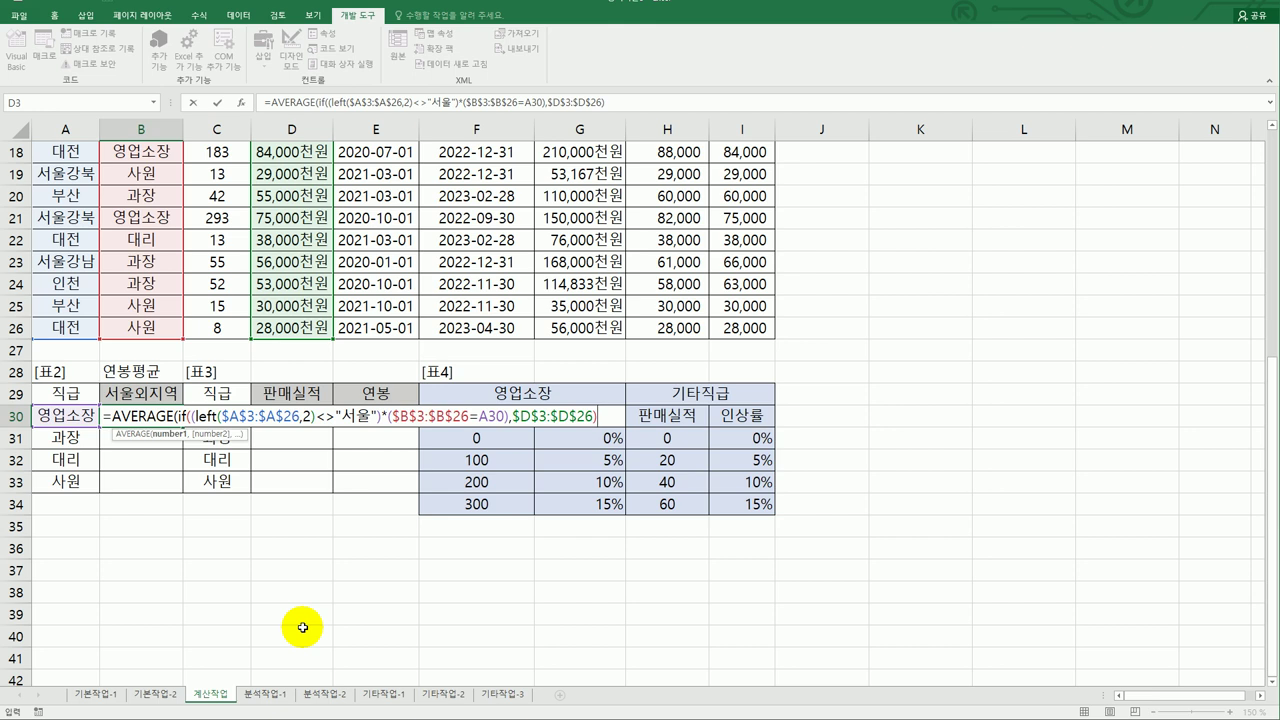
text())
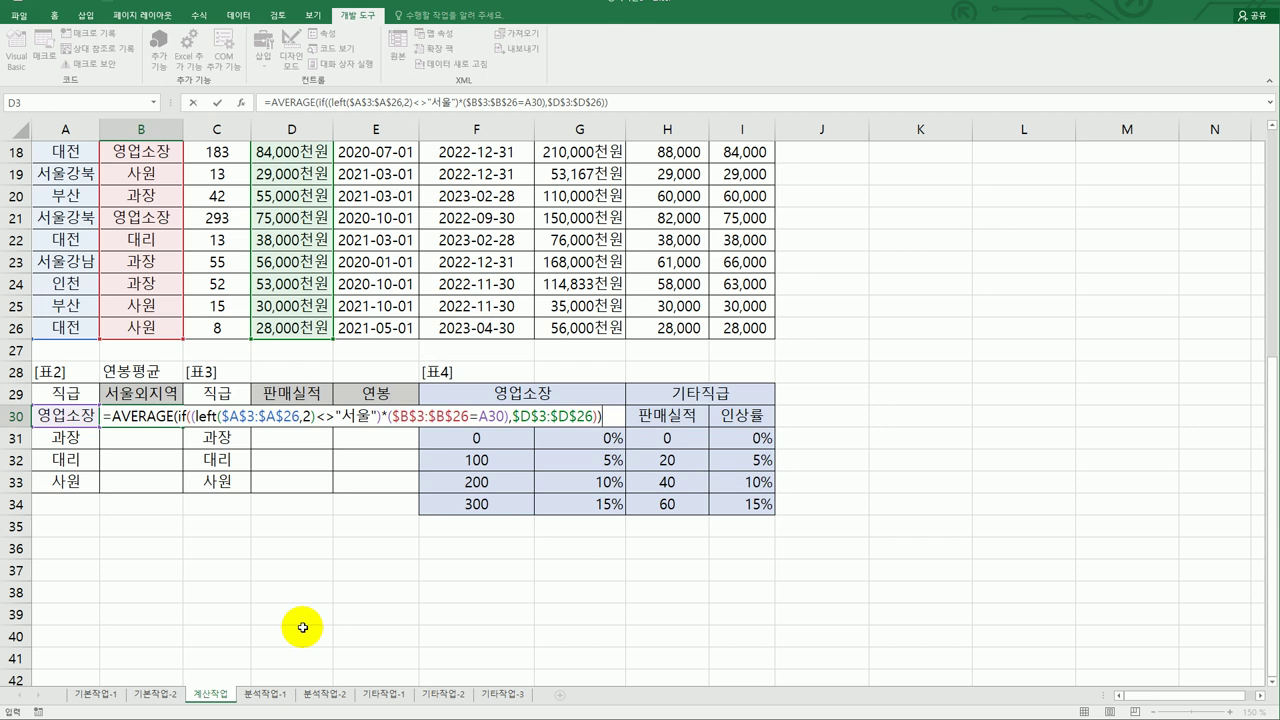
key(ctrl+shift+Return)
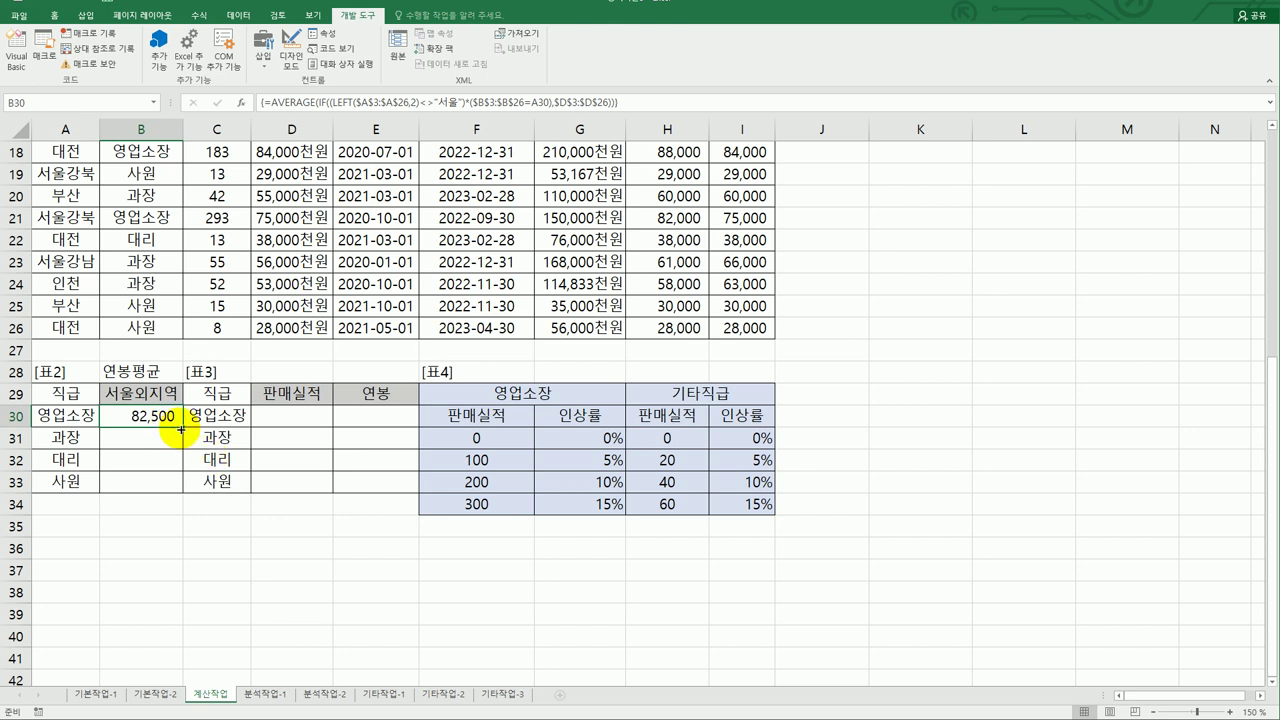
drag(183, 426, 183, 490)
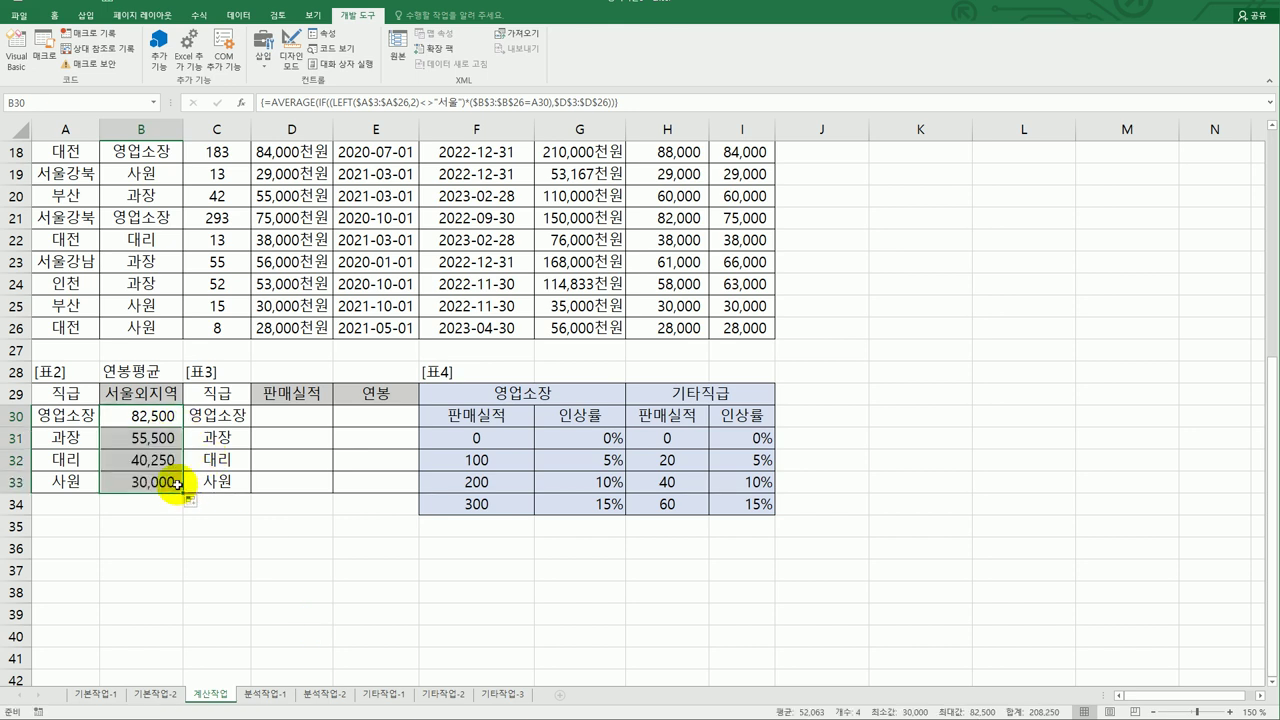
Check the task 5 instructions and examine the empty 판매실적 and 연봉 cells of 표3 against the data in 표1.
key(alt+Tab)
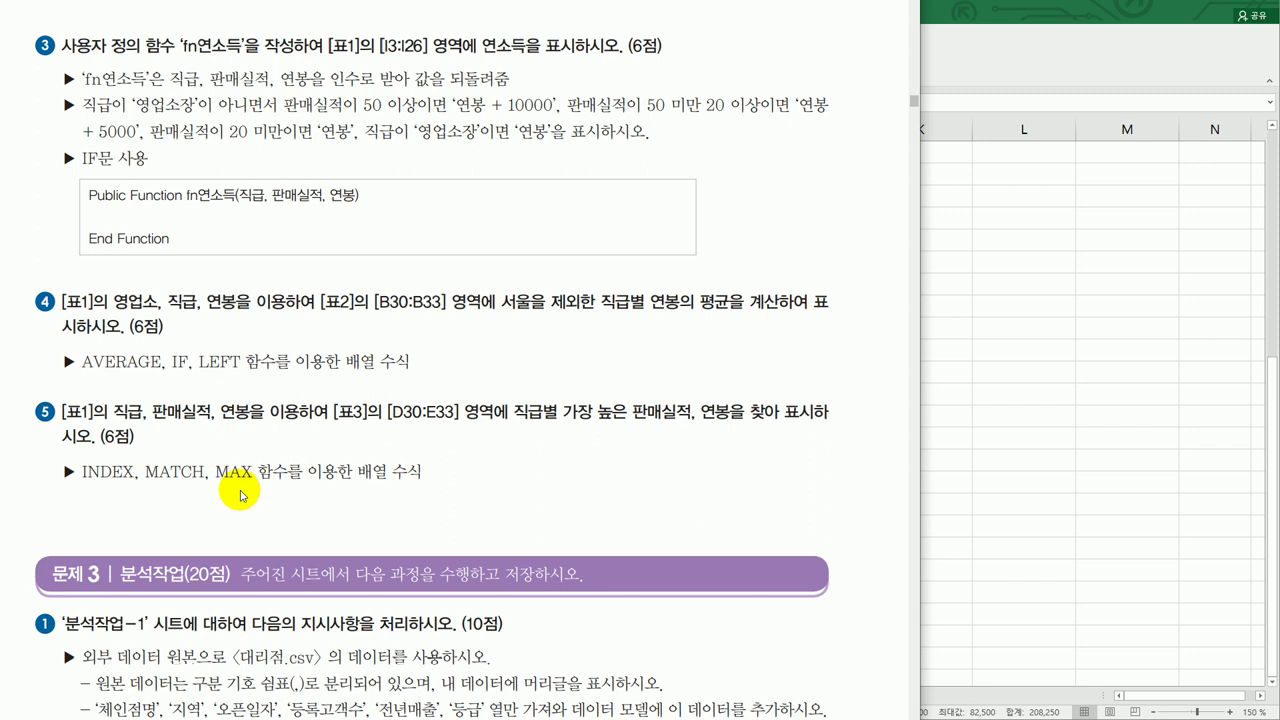
click(1037, 368)
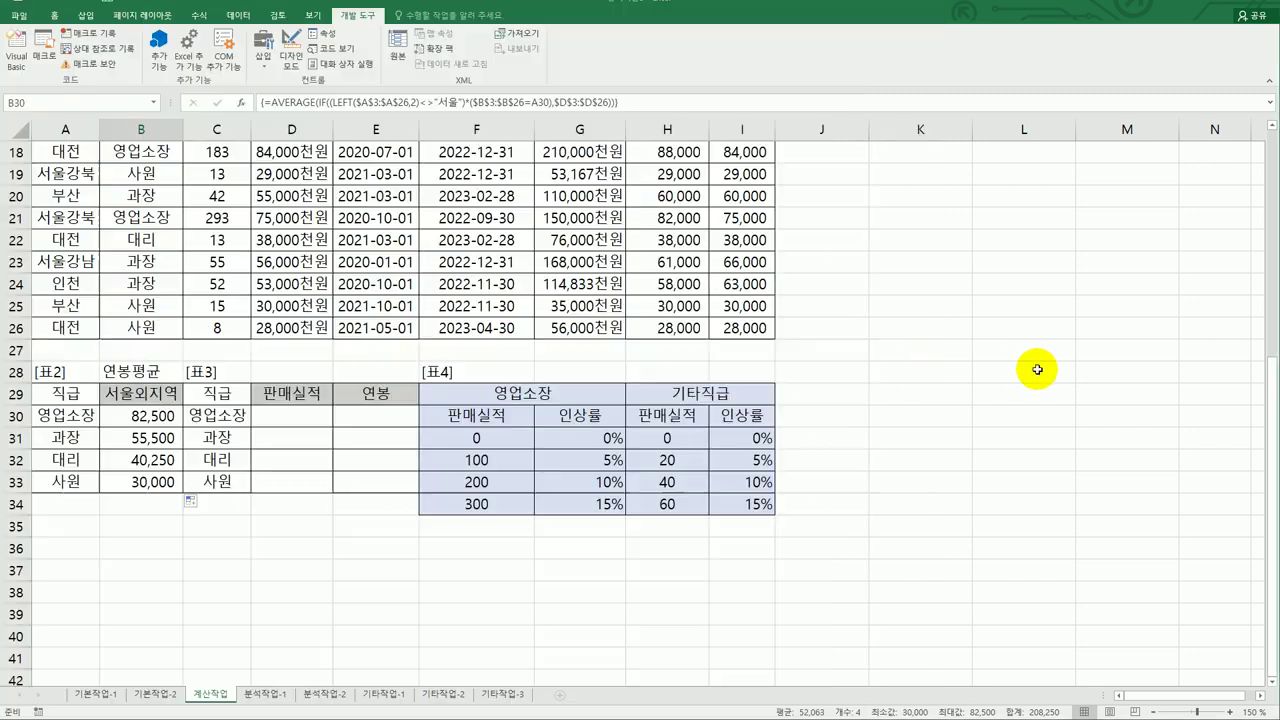
click(286, 422)
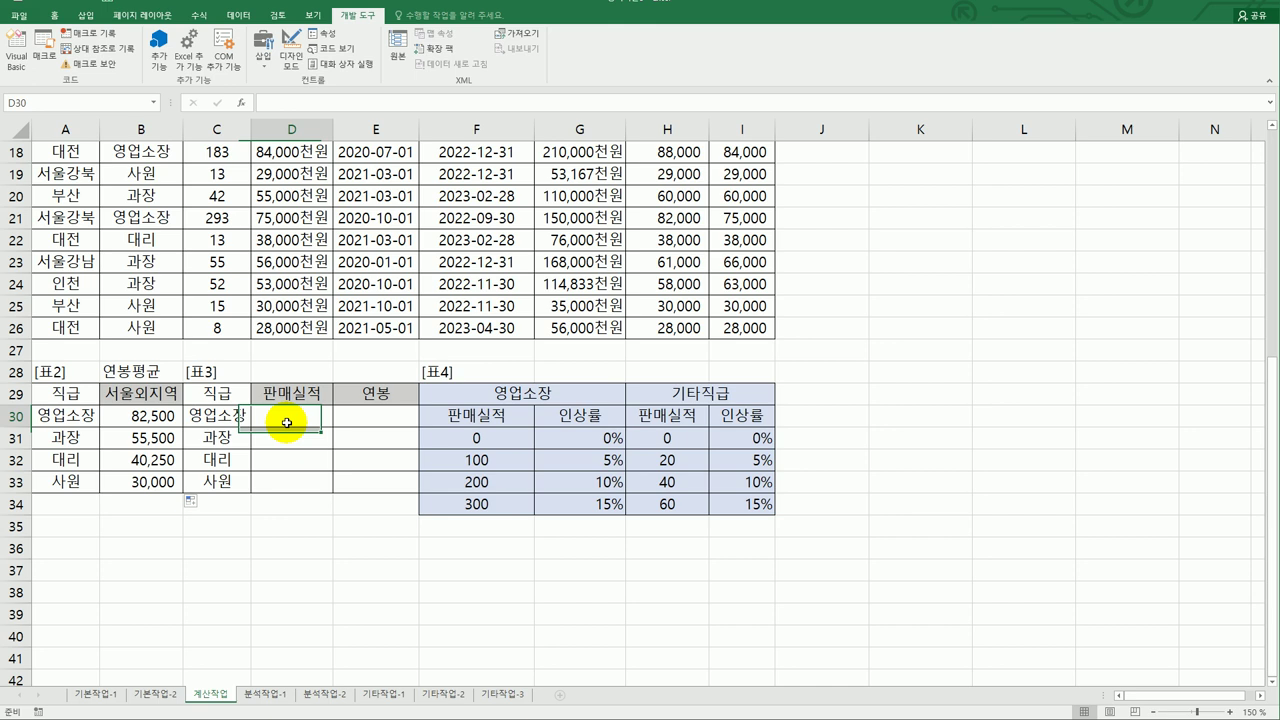
click(362, 420)
scroll(595, 450, up, 4)
scroll(595, 457, up, 2)
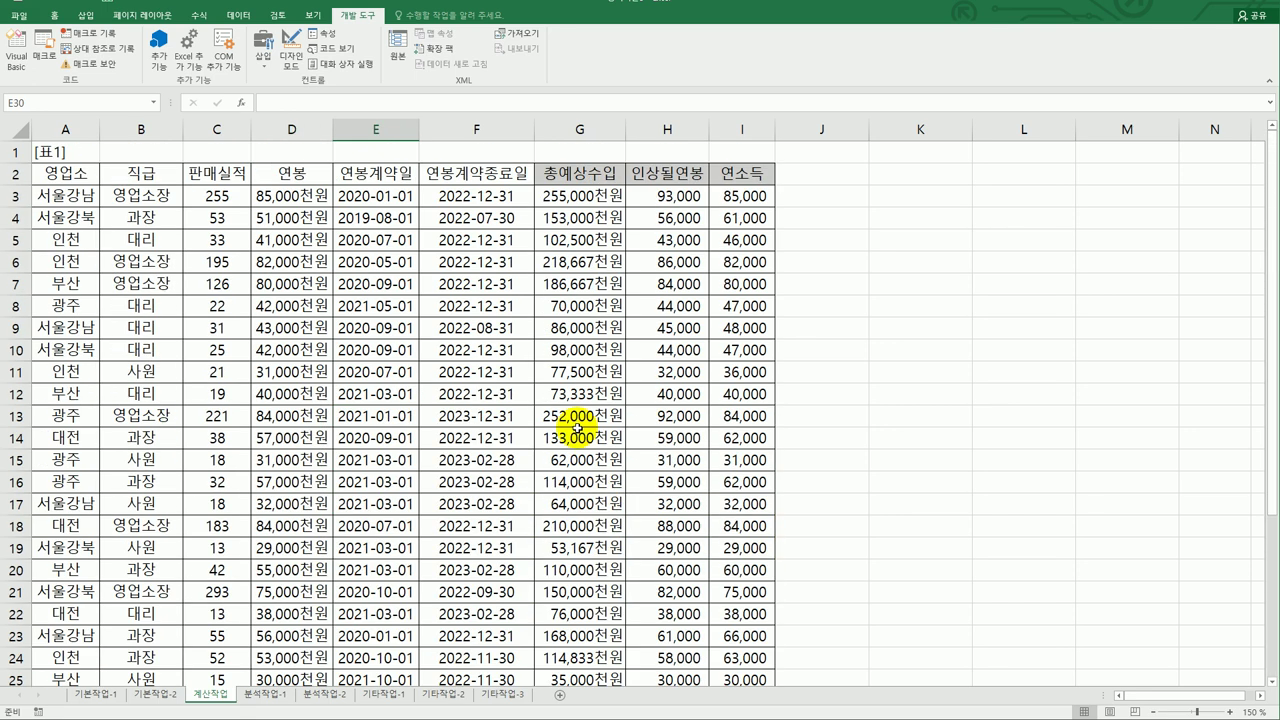
Start an INDEX formula in D30, the 판매실적 cell for 영업소장 in 표3.
click(214, 197)
click(308, 190)
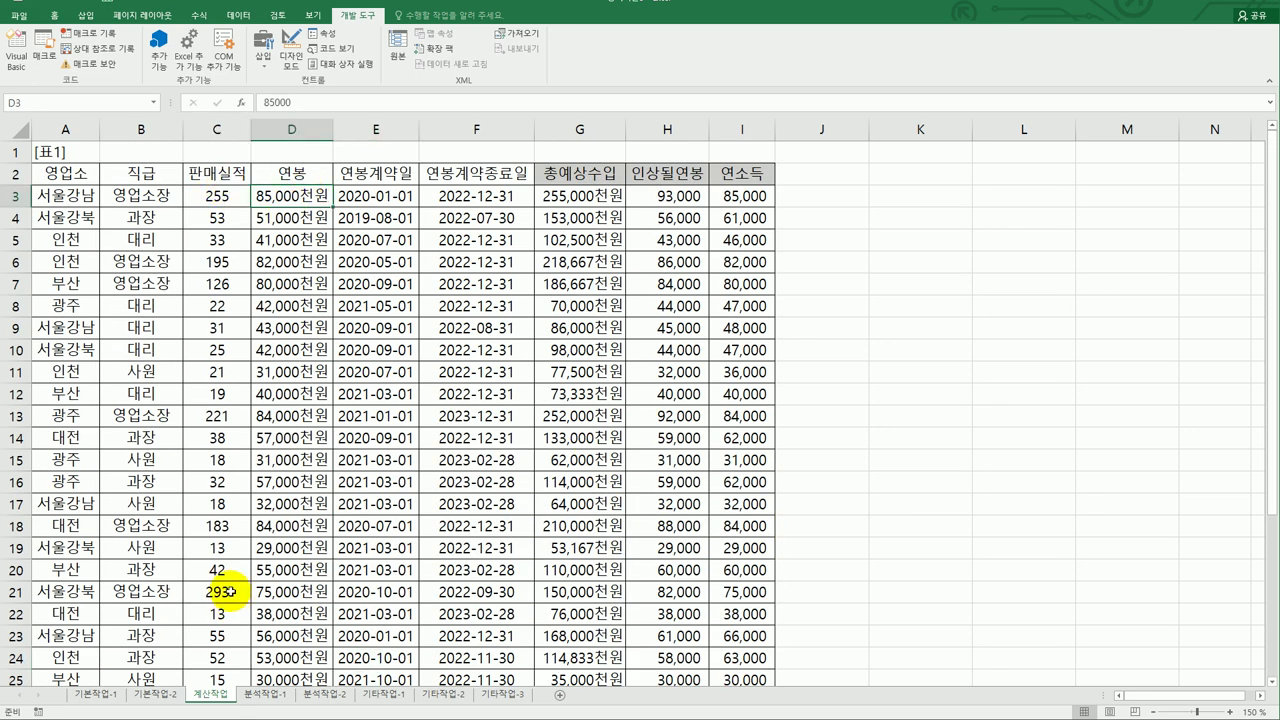
scroll(455, 421, down, 4)
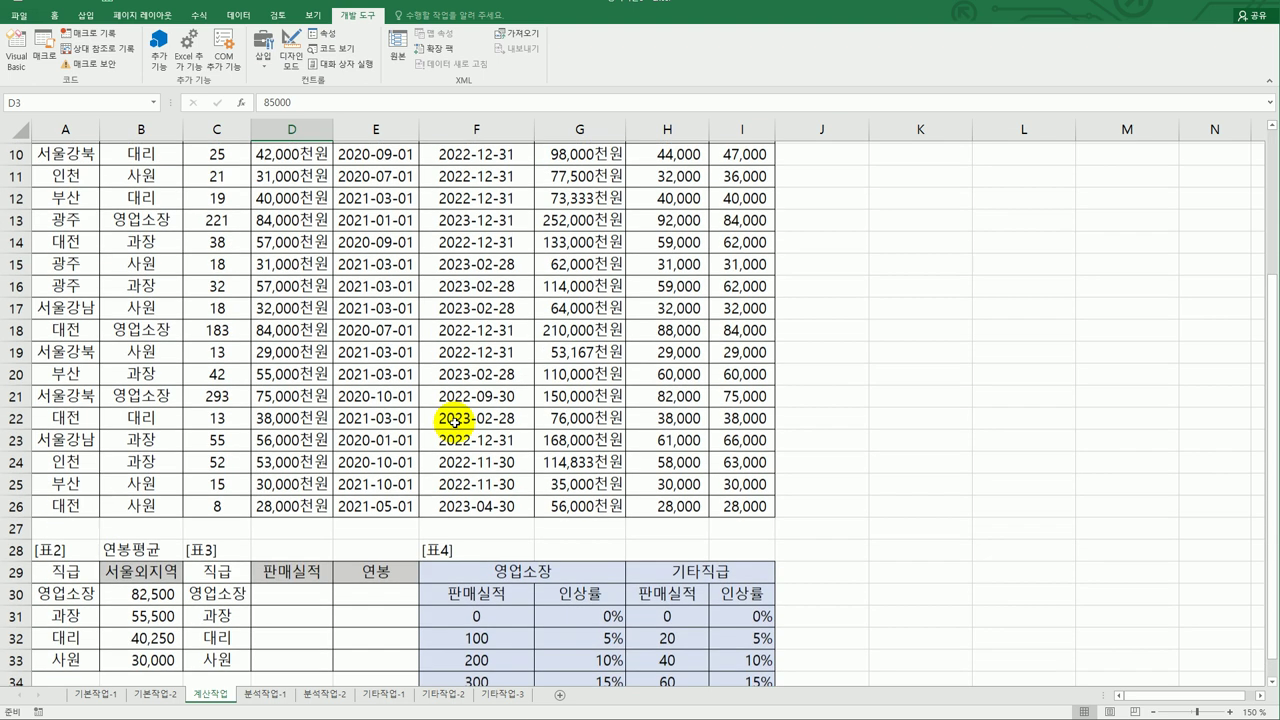
click(304, 532)
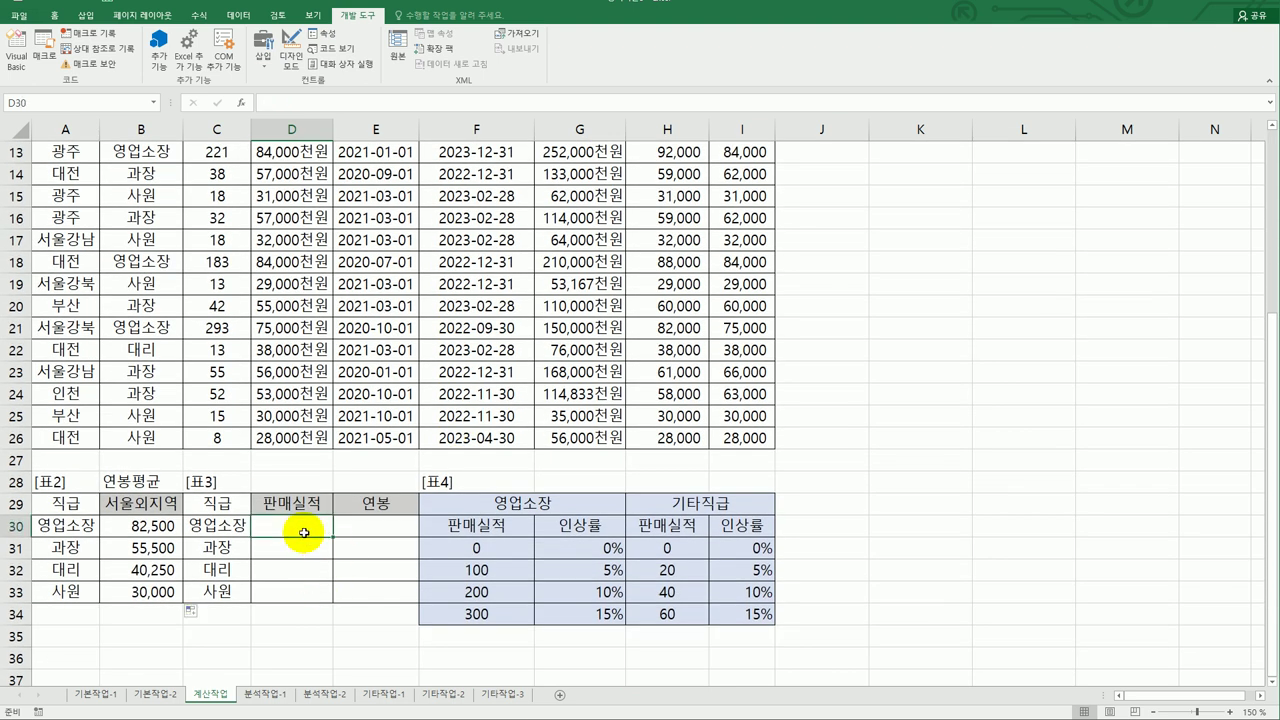
text(=ㅑㅜ)
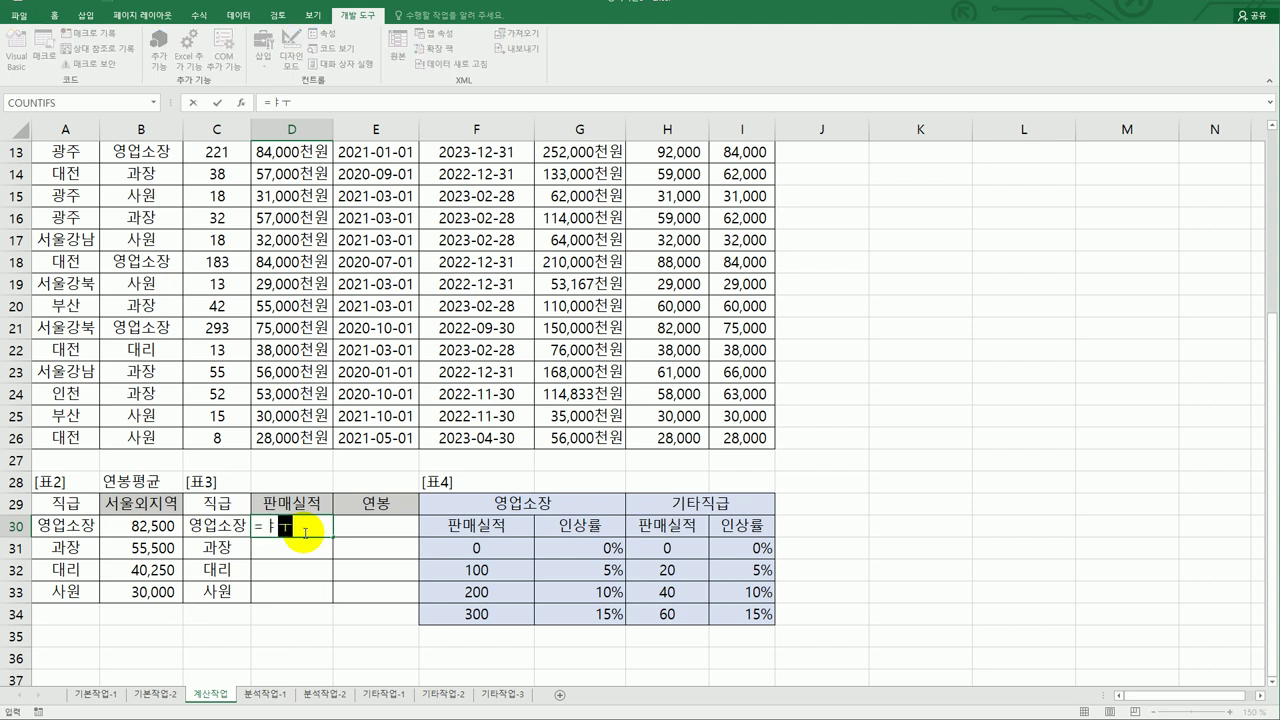
key(BackSpace)
text(ind)
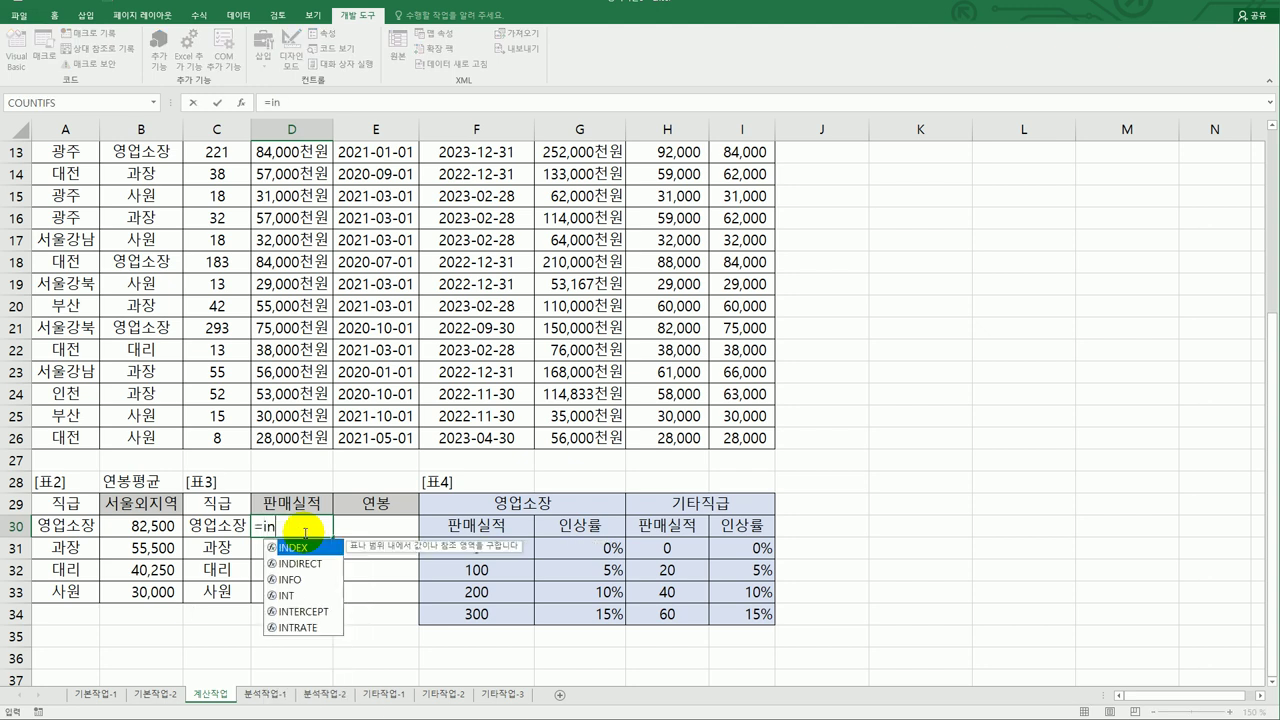
key(Tab)
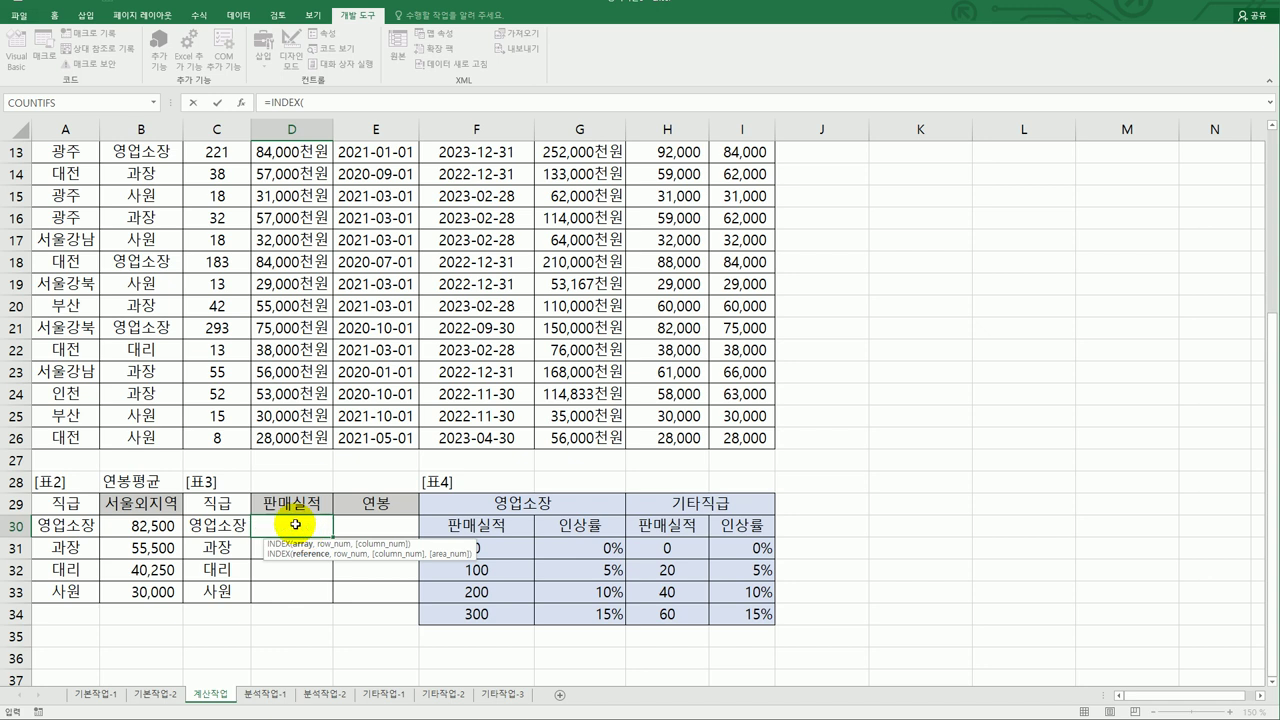
Set the INDEX array to the 판매실적 range of 표1 with only the rows locked, C$3:C$26, and proceed to the row number argument.
scroll(295, 525, up, 3)
scroll(295, 525, up, 1)
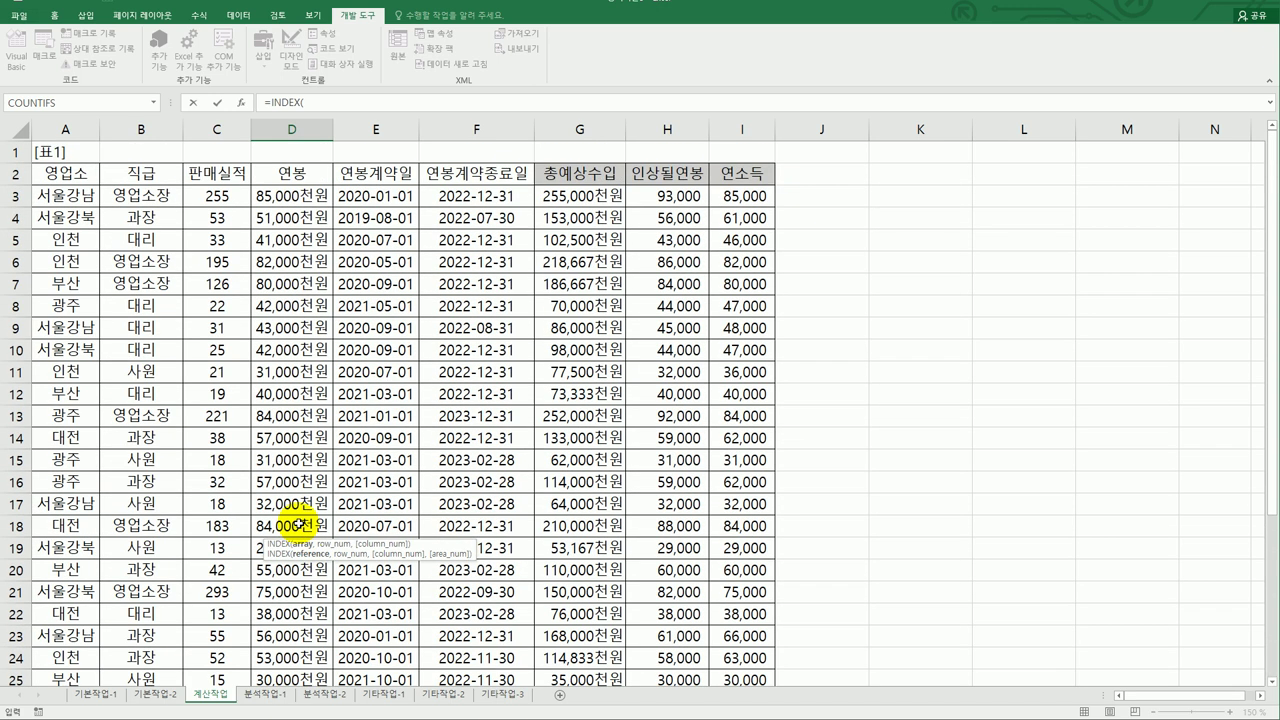
drag(218, 196, 218, 635)
scroll(491, 627, down, 2)
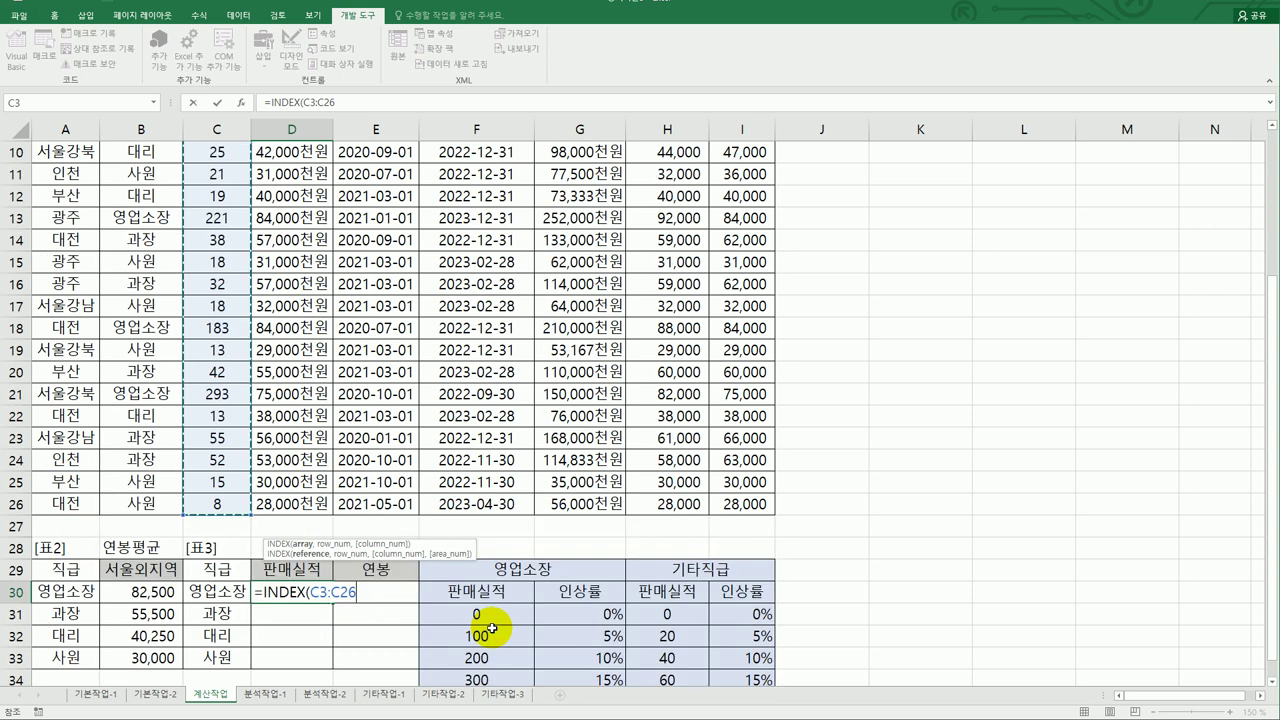
key(F4)
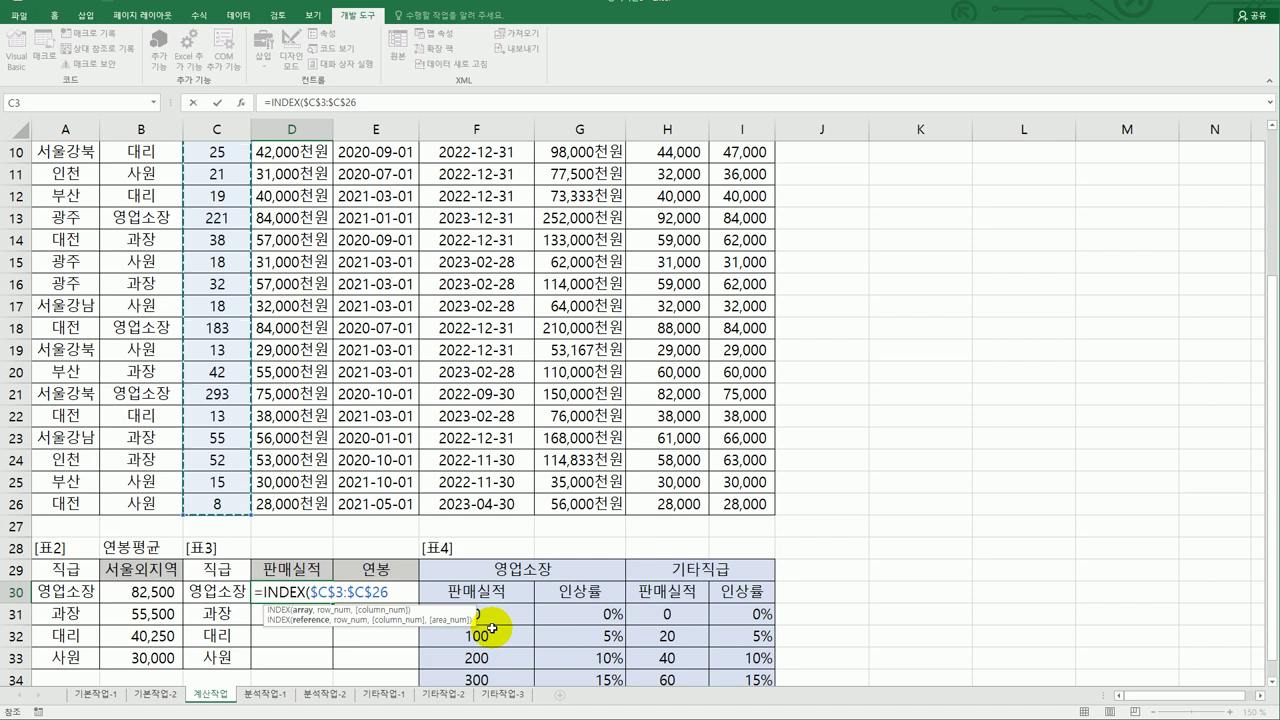
key(F4)
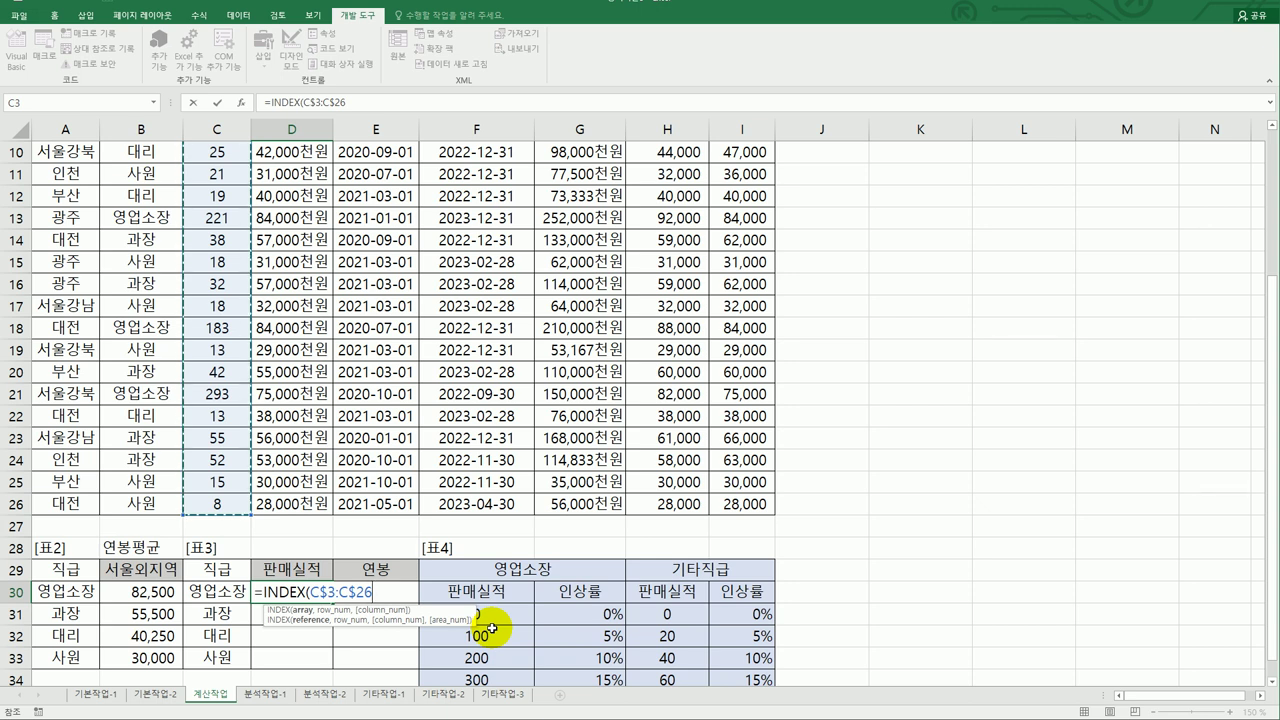
text(,)
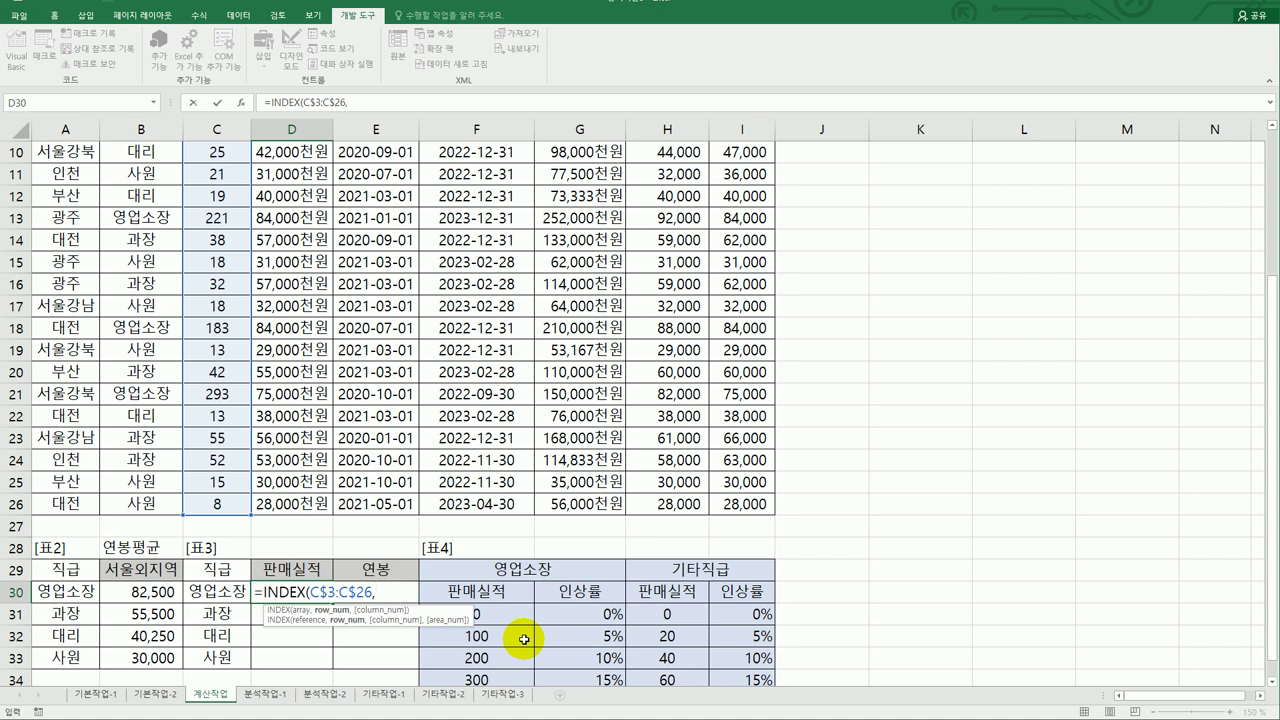
Nest MATCH(MAX( as the row number and open a condition with the absolute 직급 range $B$3:$B$26.
text(match)
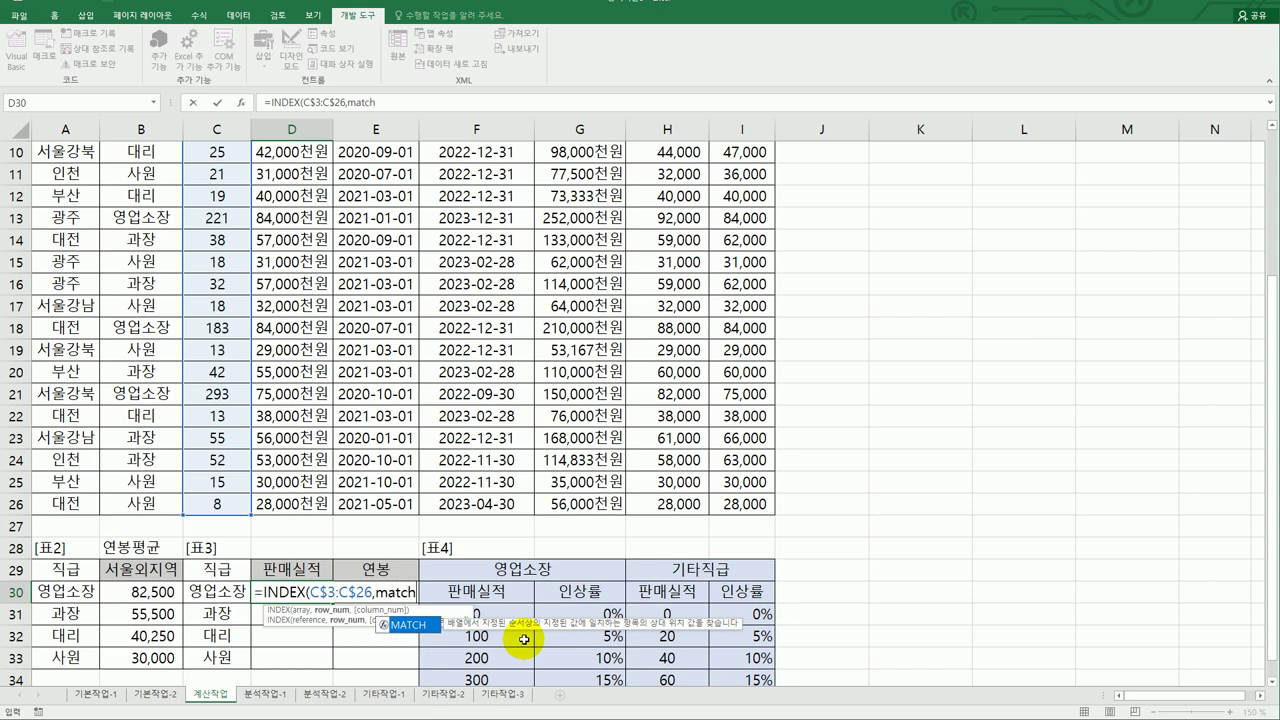
text((max()
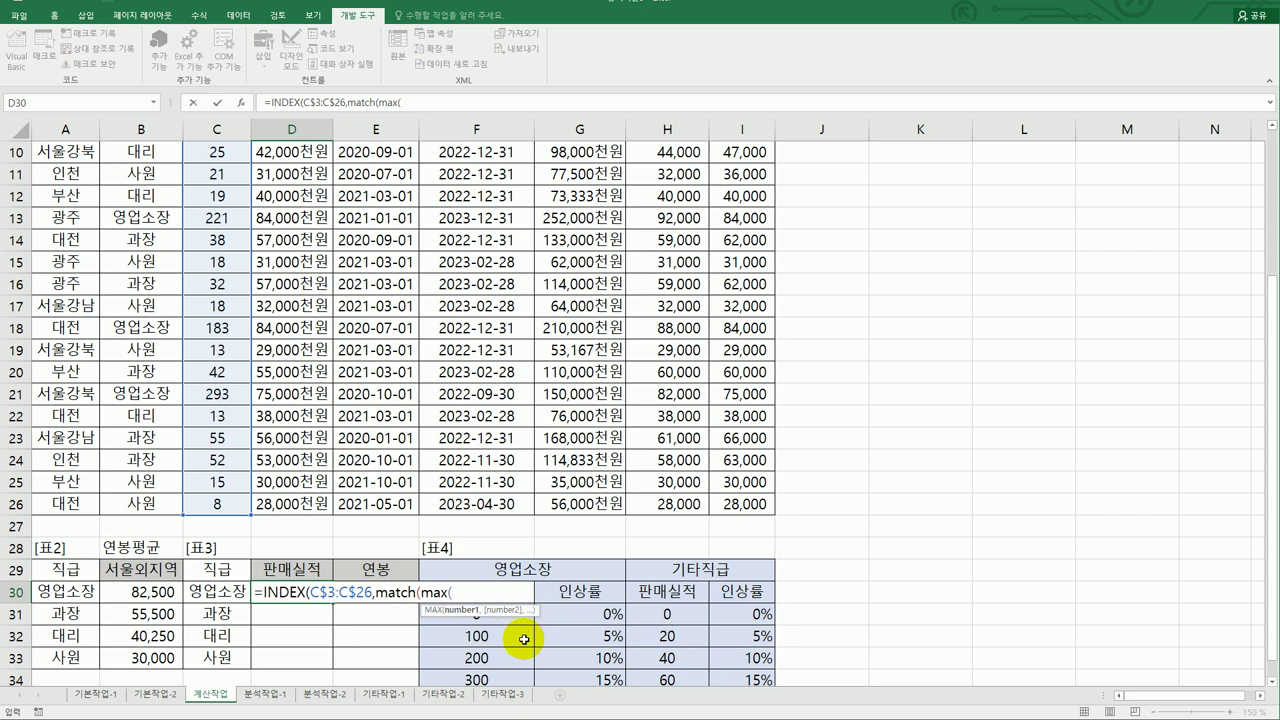
text(()
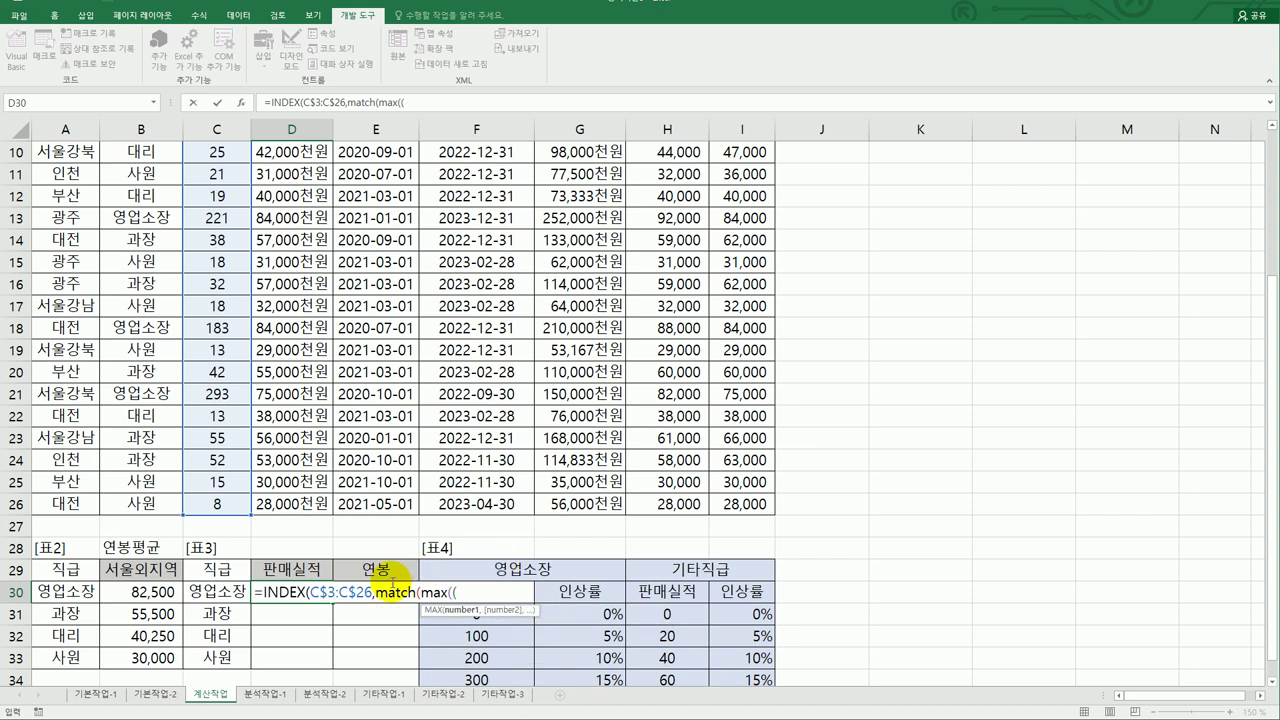
scroll(280, 440, up, 3)
drag(139, 196, 159, 640)
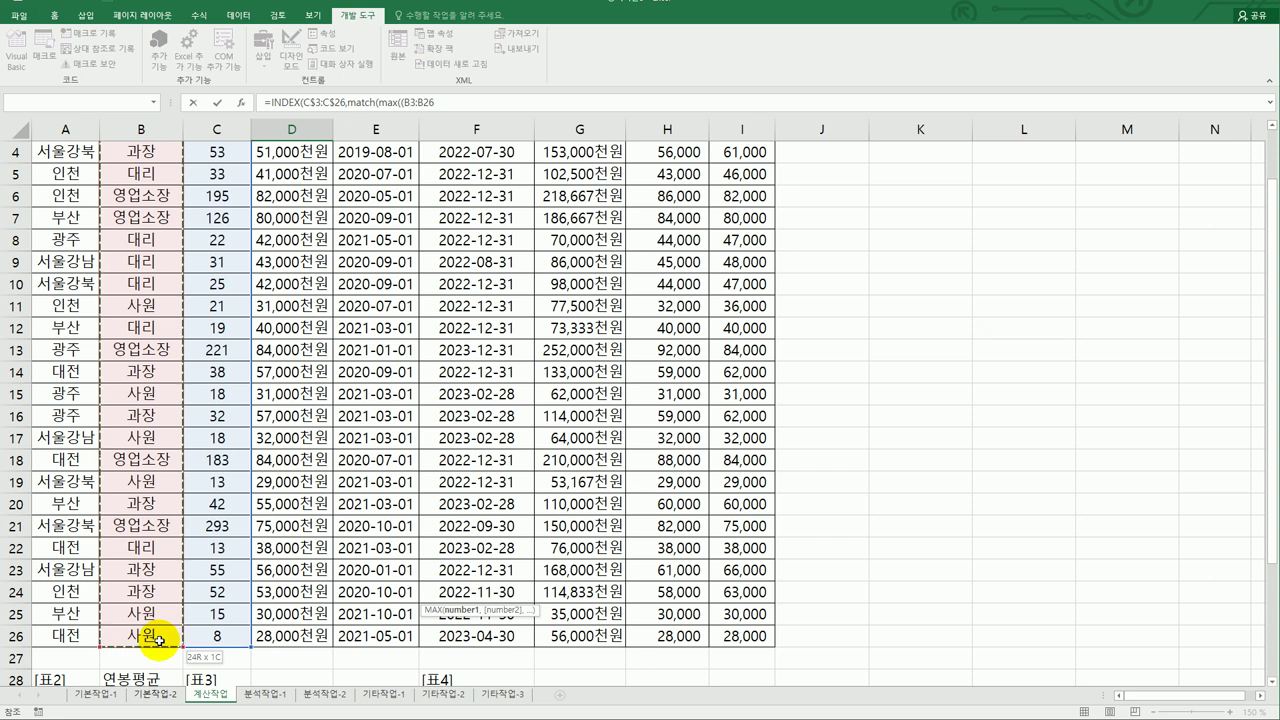
key(F4)
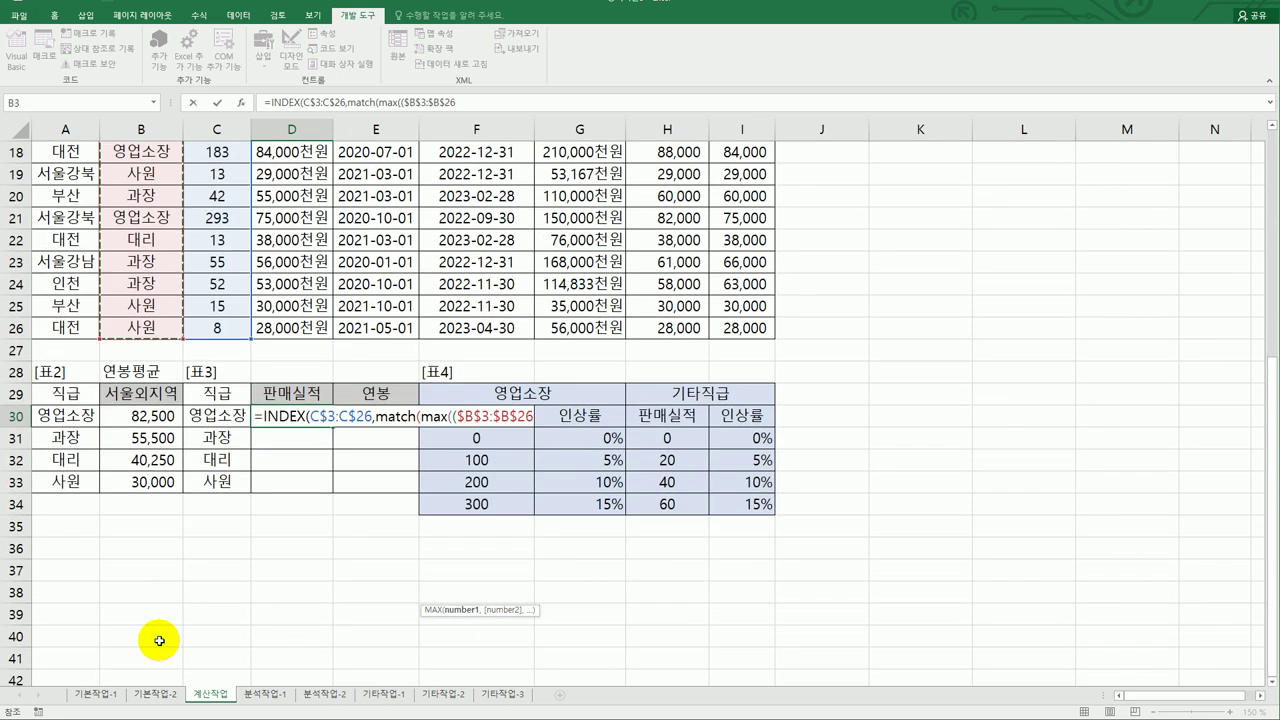
Compare the 직급 range with the 표3 직급 cell as column-locked $C30, close the condition, and append the * operator.
text(=)
click(218, 416)
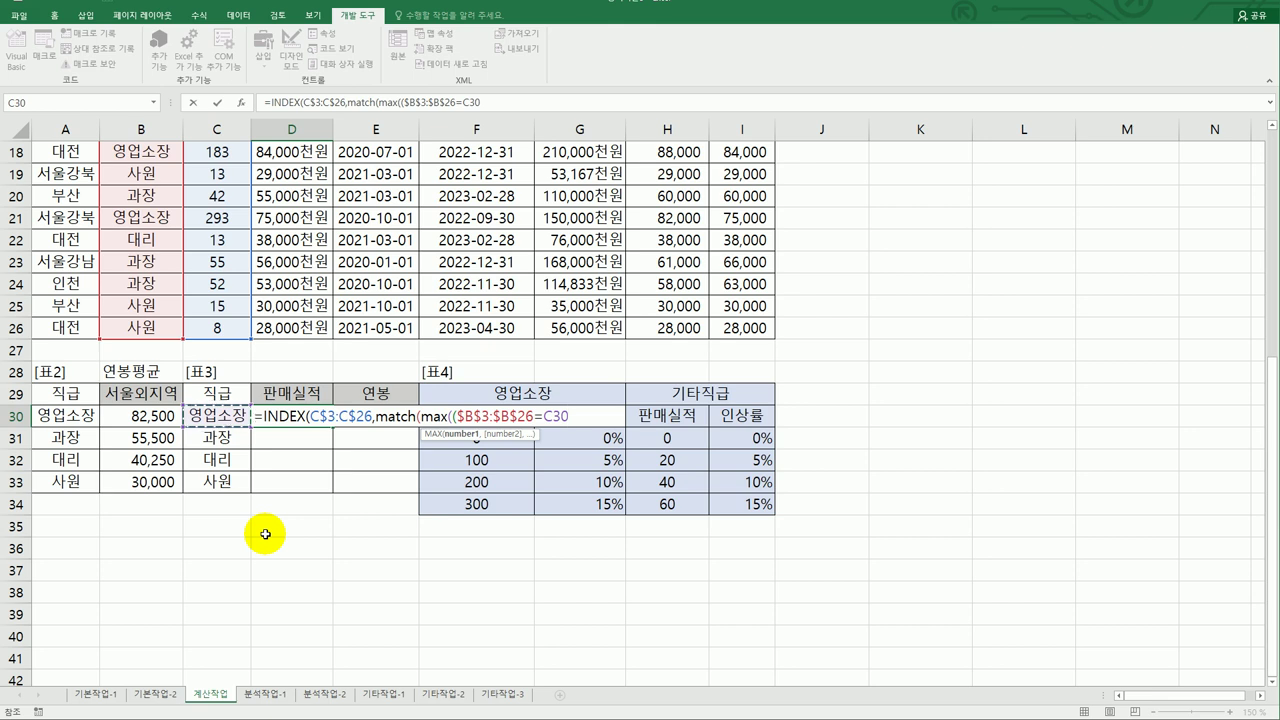
key(F4)
key(F4)
key(F4)
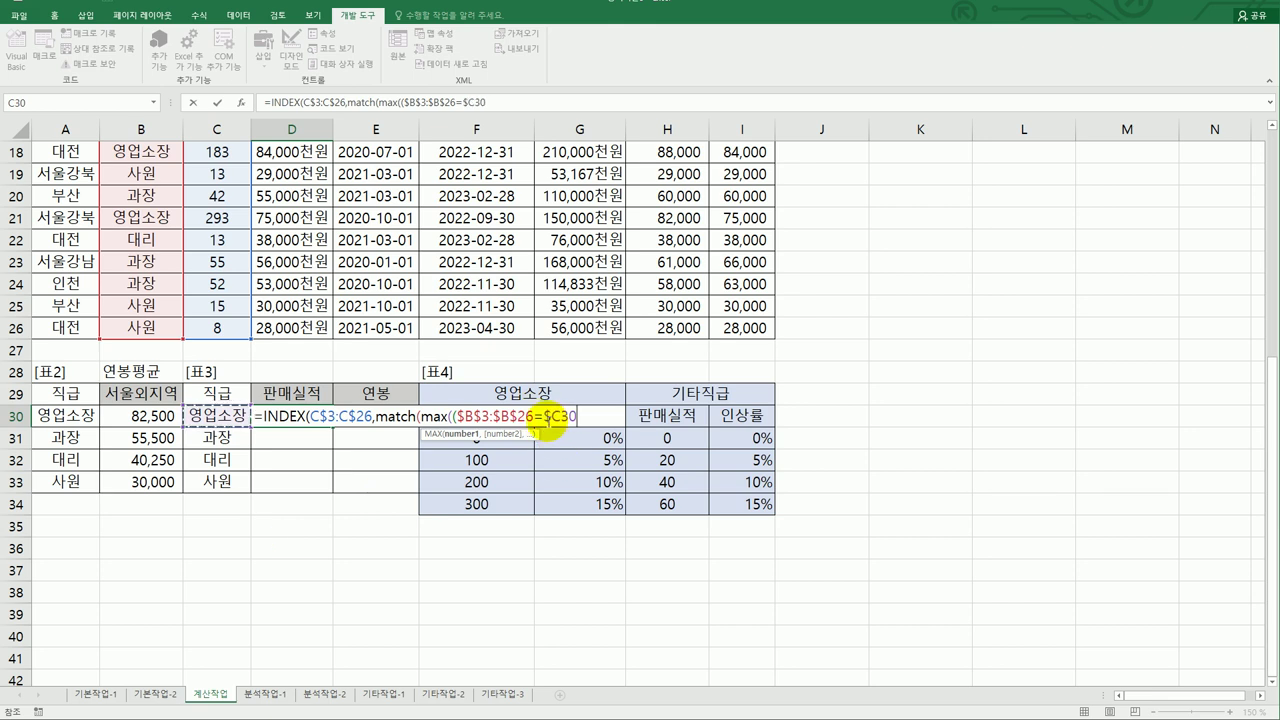
text()*)
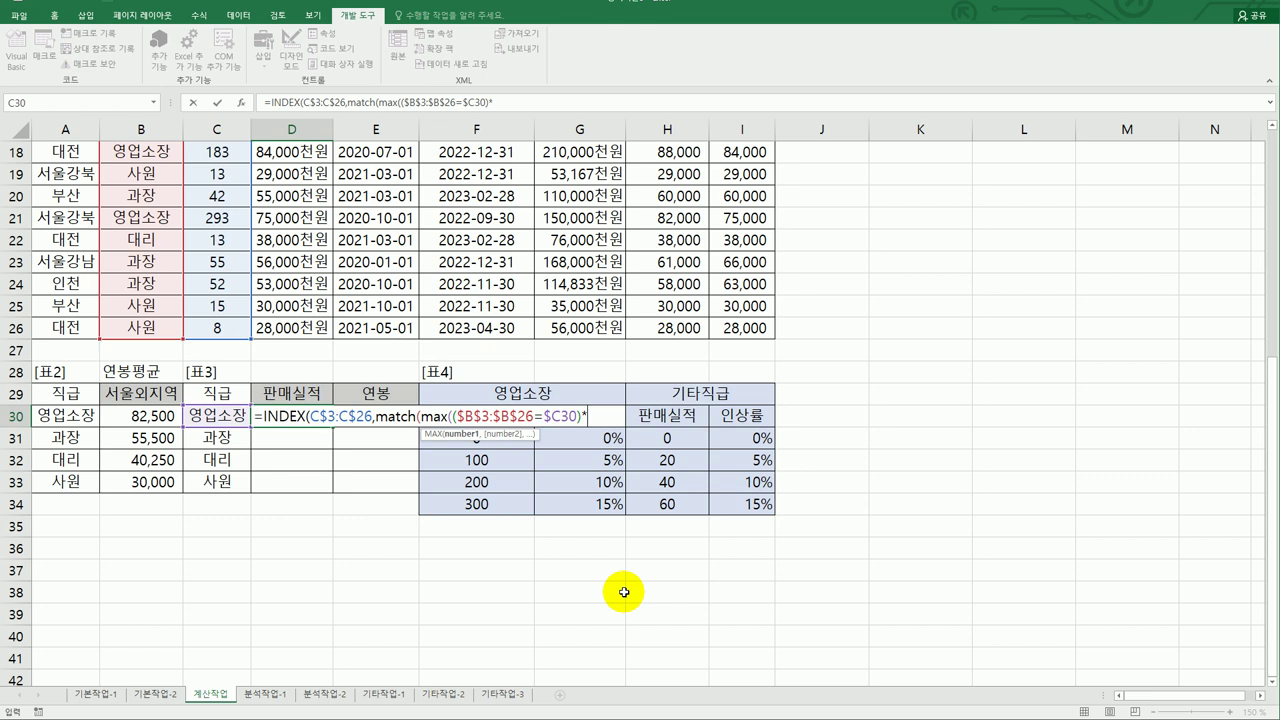
Multiply the condition by the row-locked 판매실적 range C$3:C$26, close MAX, and proceed to MATCH's lookup array.
scroll(624, 592, up, 3)
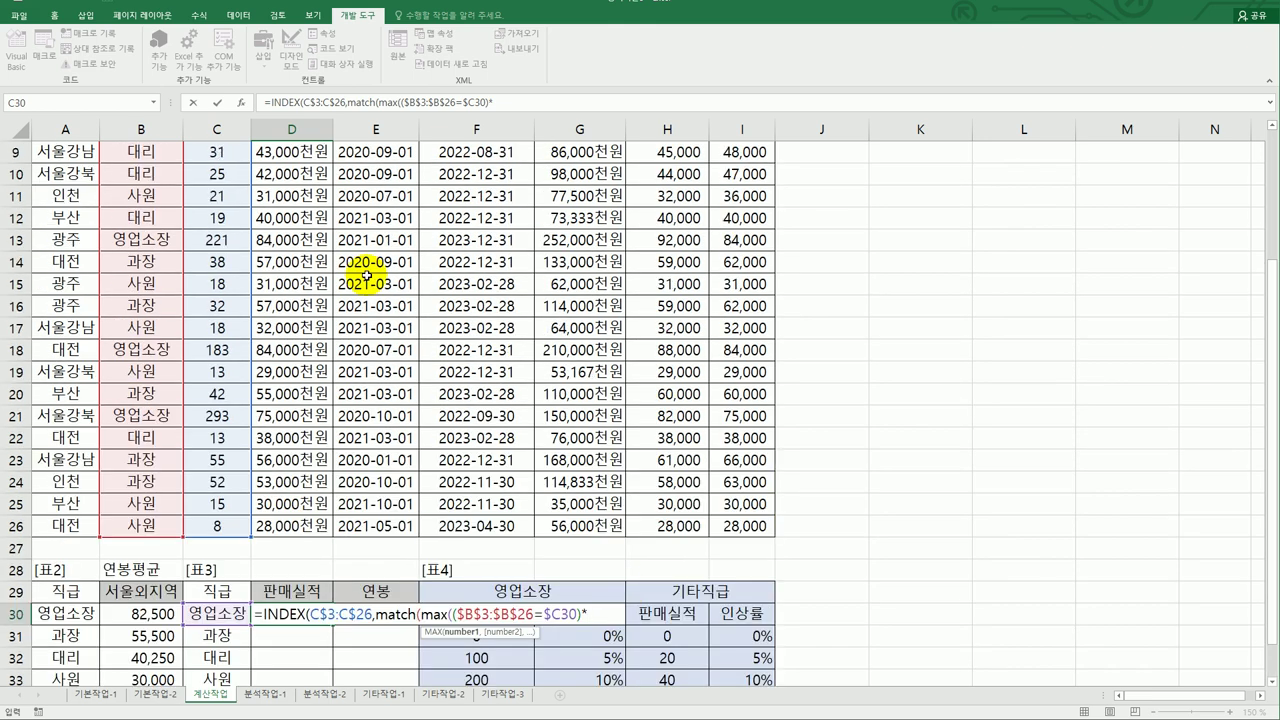
scroll(357, 261, up, 3)
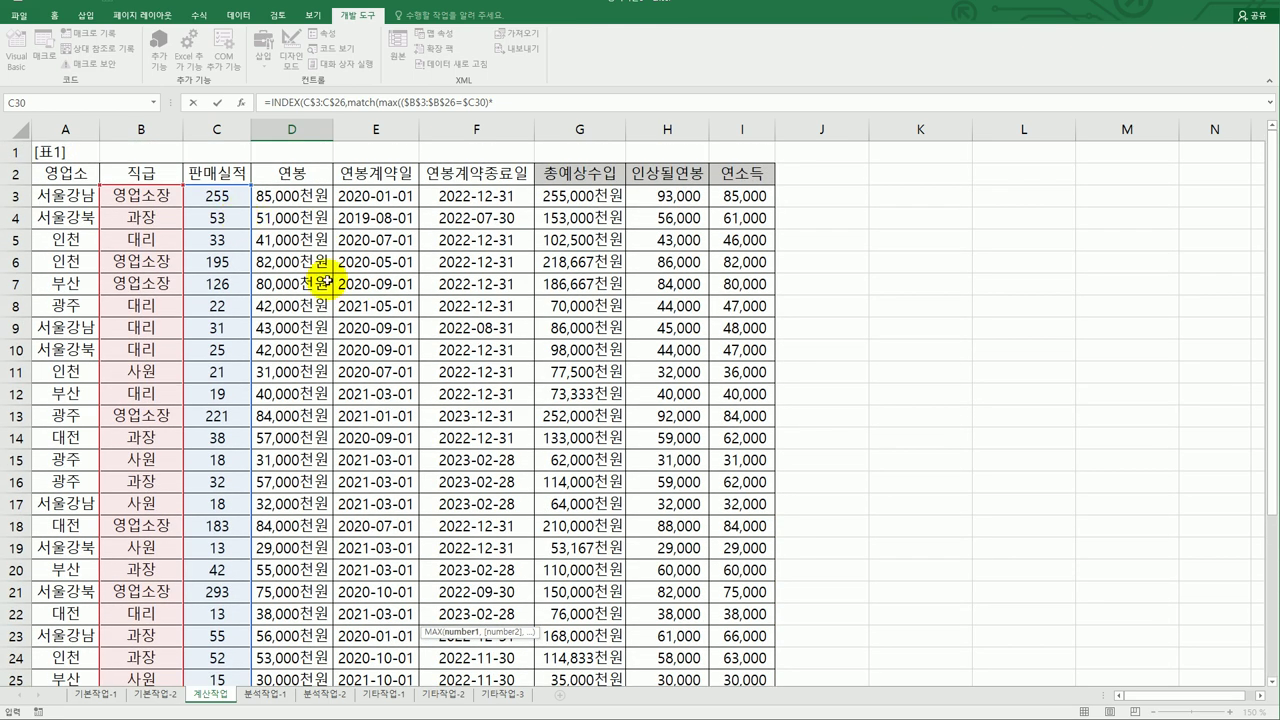
drag(228, 195, 219, 643)
key(F4)
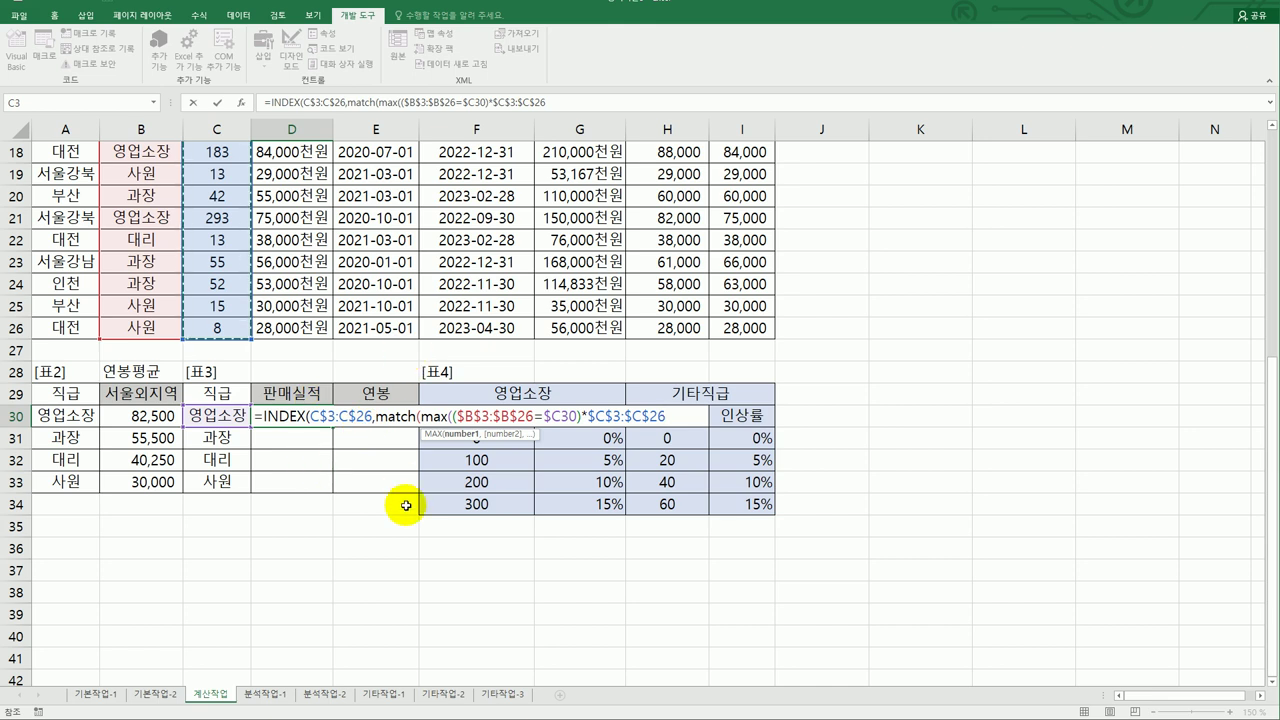
key(F4)
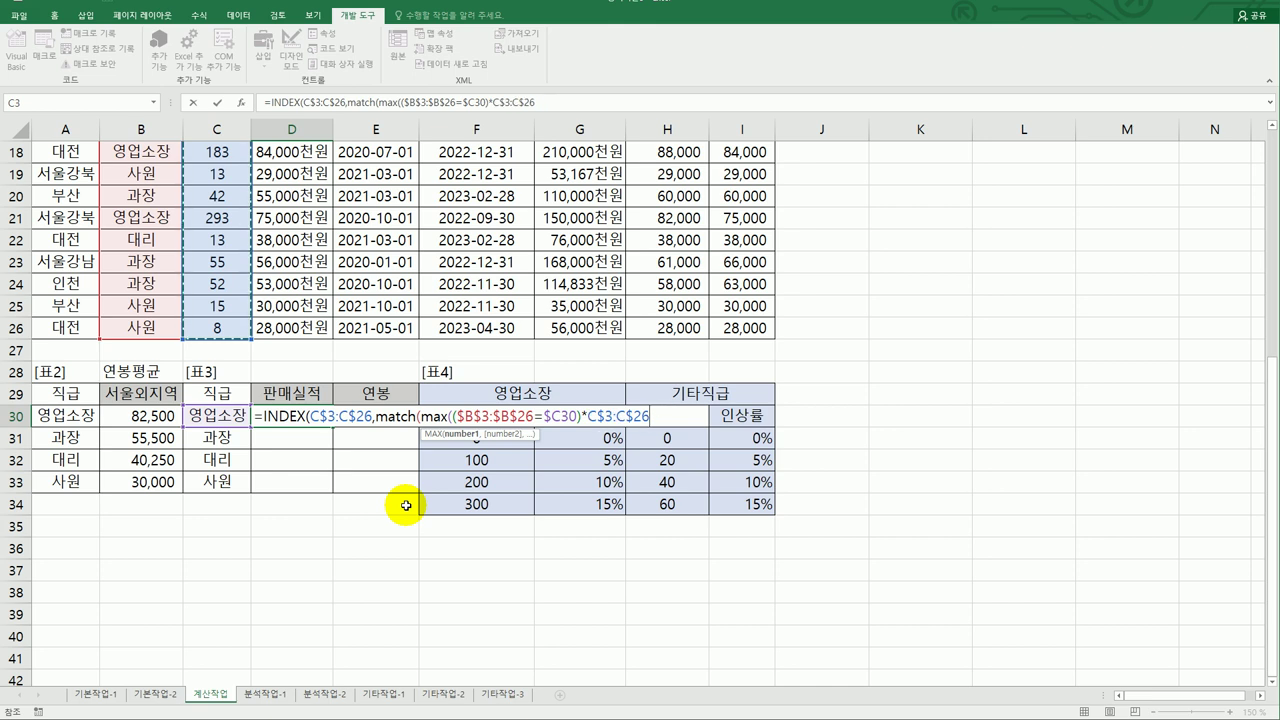
text())
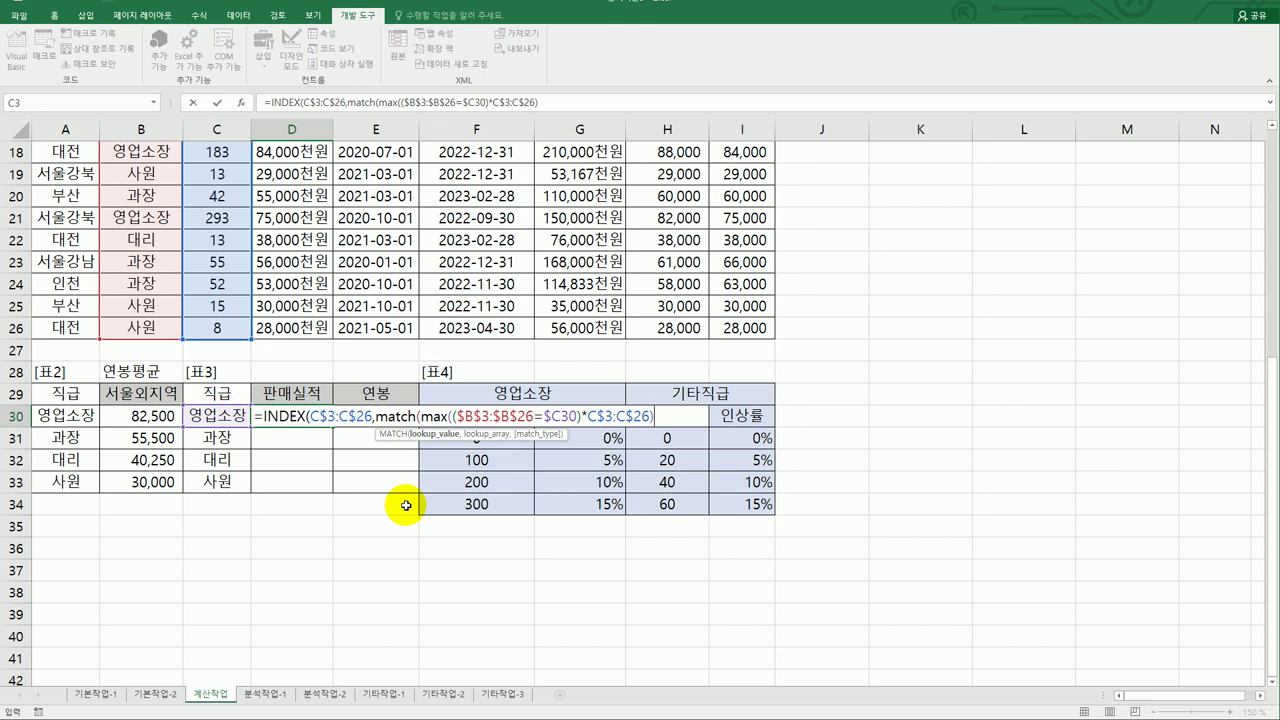
text(,)
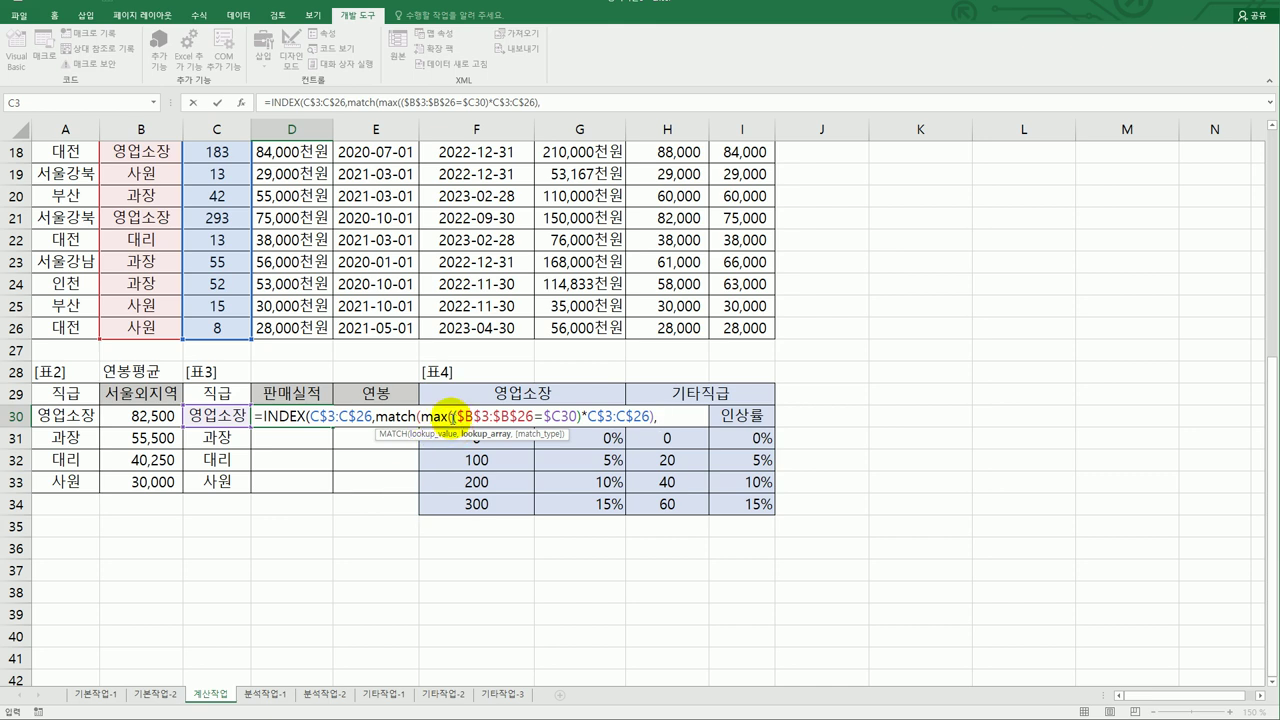
Copy the expression ($B$3:$B$26=$C30)*C$3:C$26 from inside MAX into MATCH's lookup array argument.
drag(452, 414, 650, 425)
key(ctrl+c)
click(651, 420)
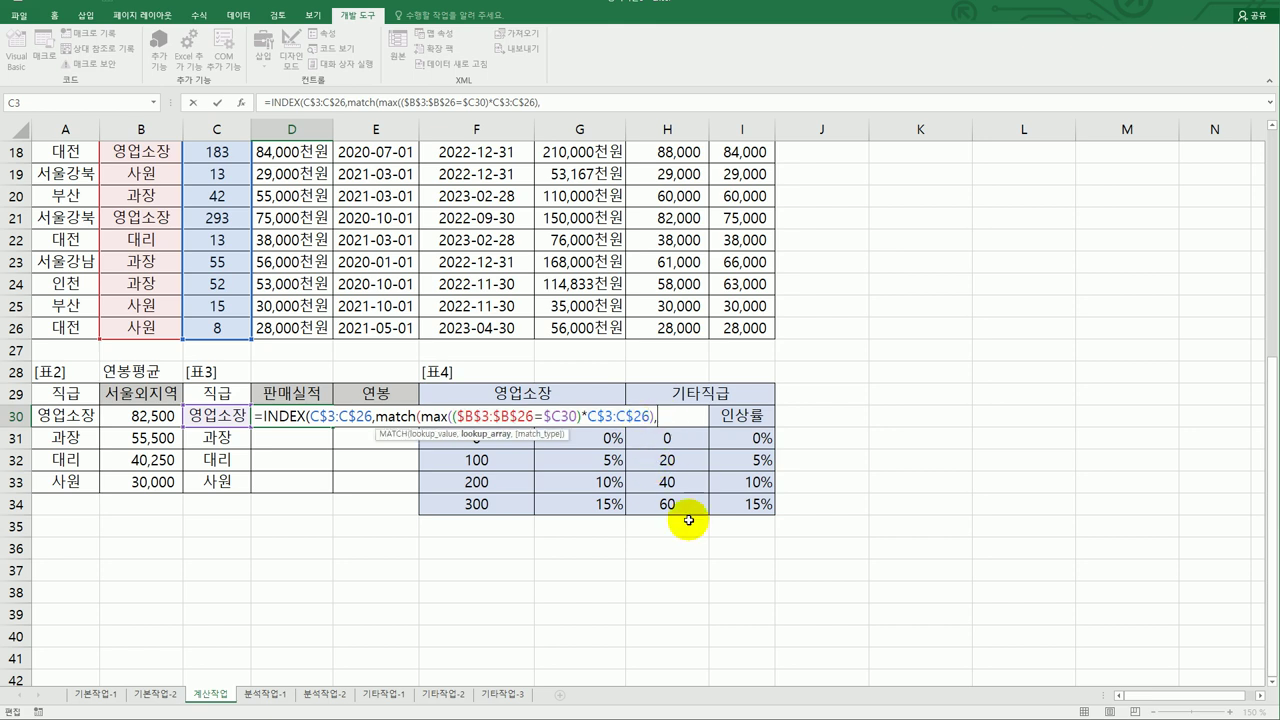
key(ctrl+v)
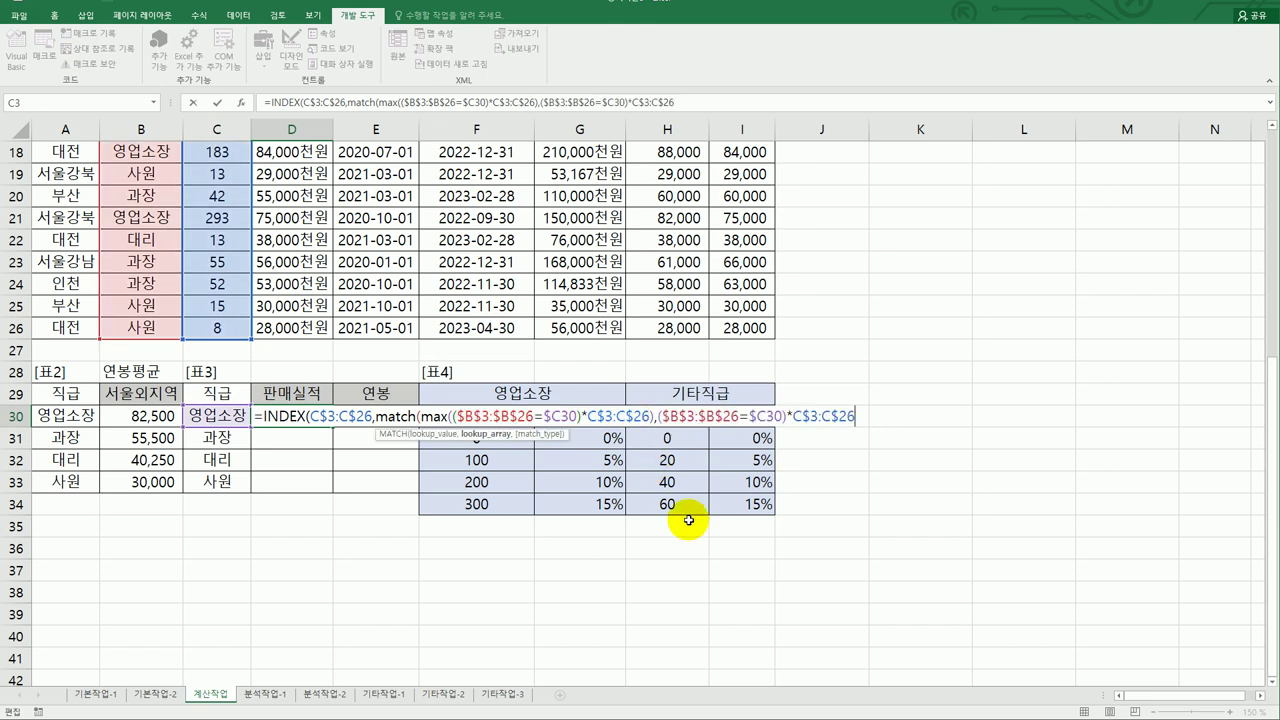
Set the match type to 0, close MATCH and INDEX, and enter D30 as an array formula.
text(,)
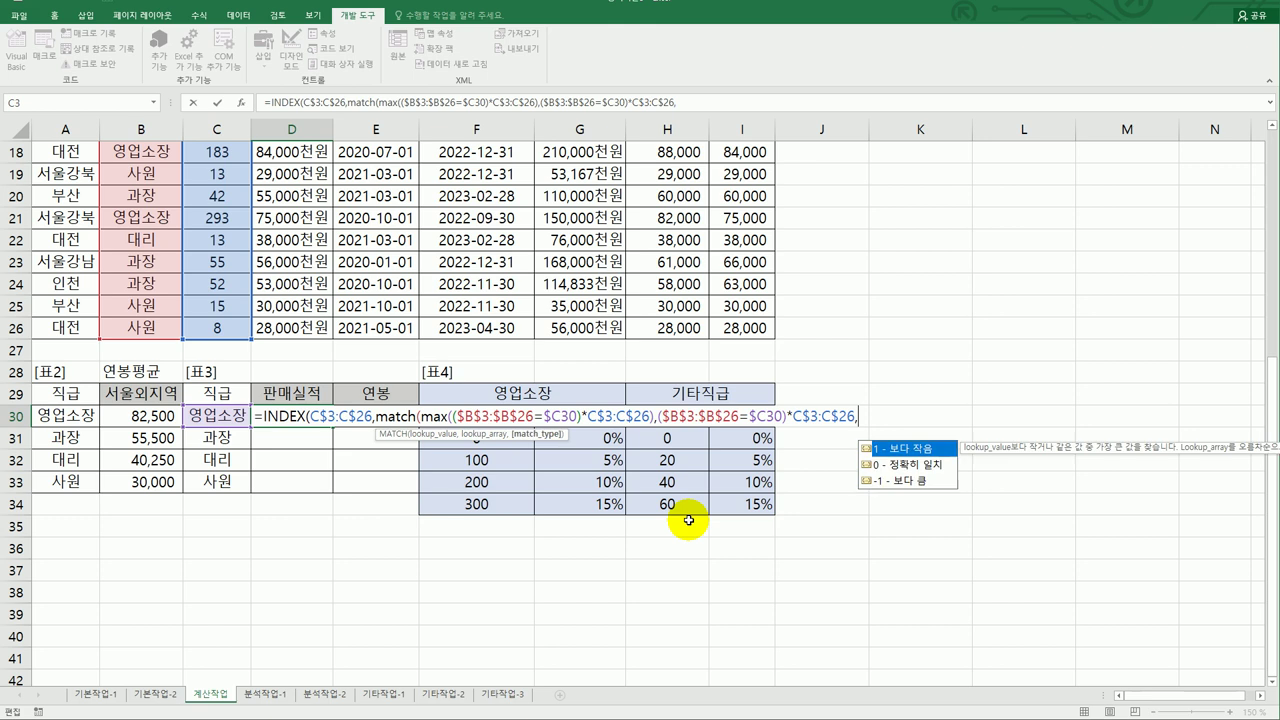
text(0))
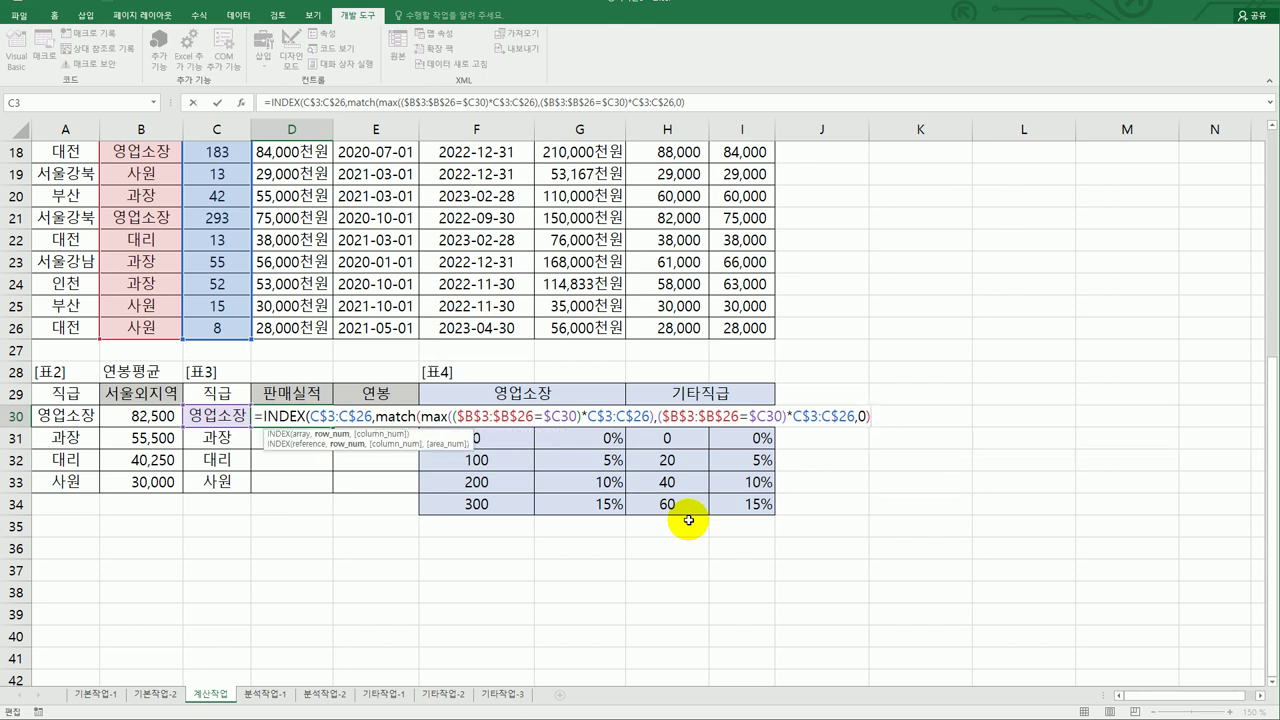
text())
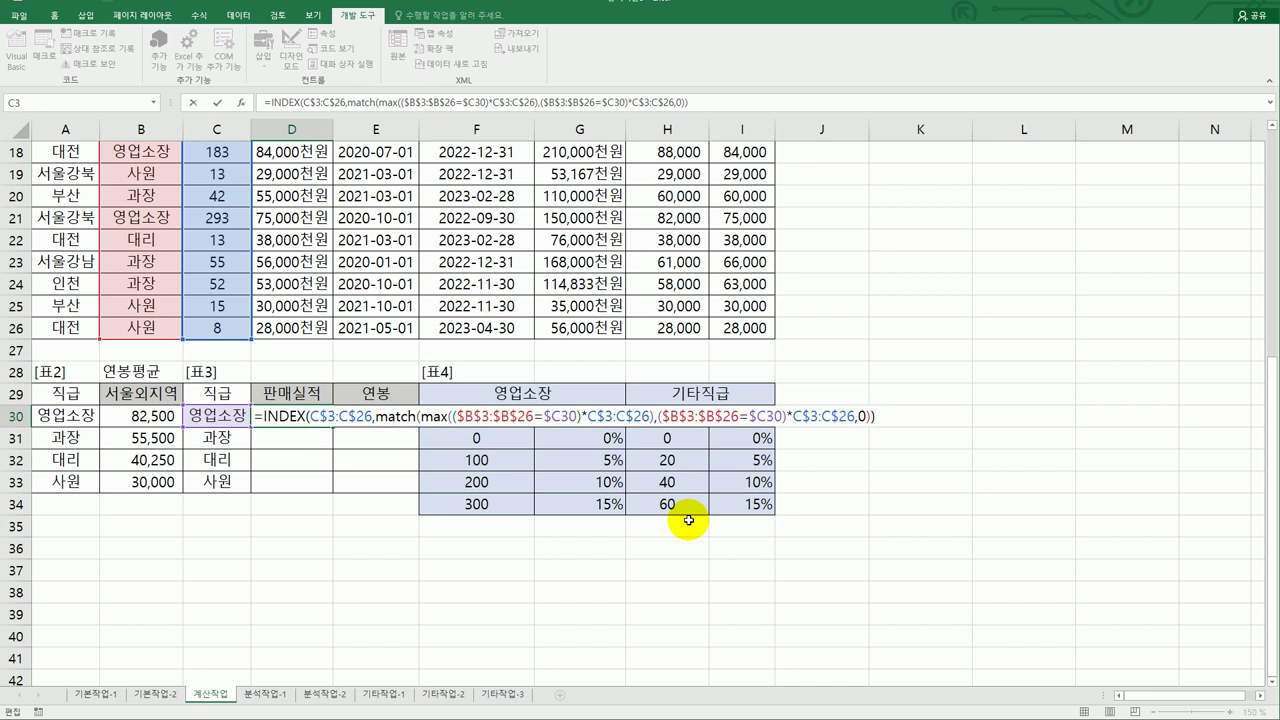
key(ctrl+shift+Return)
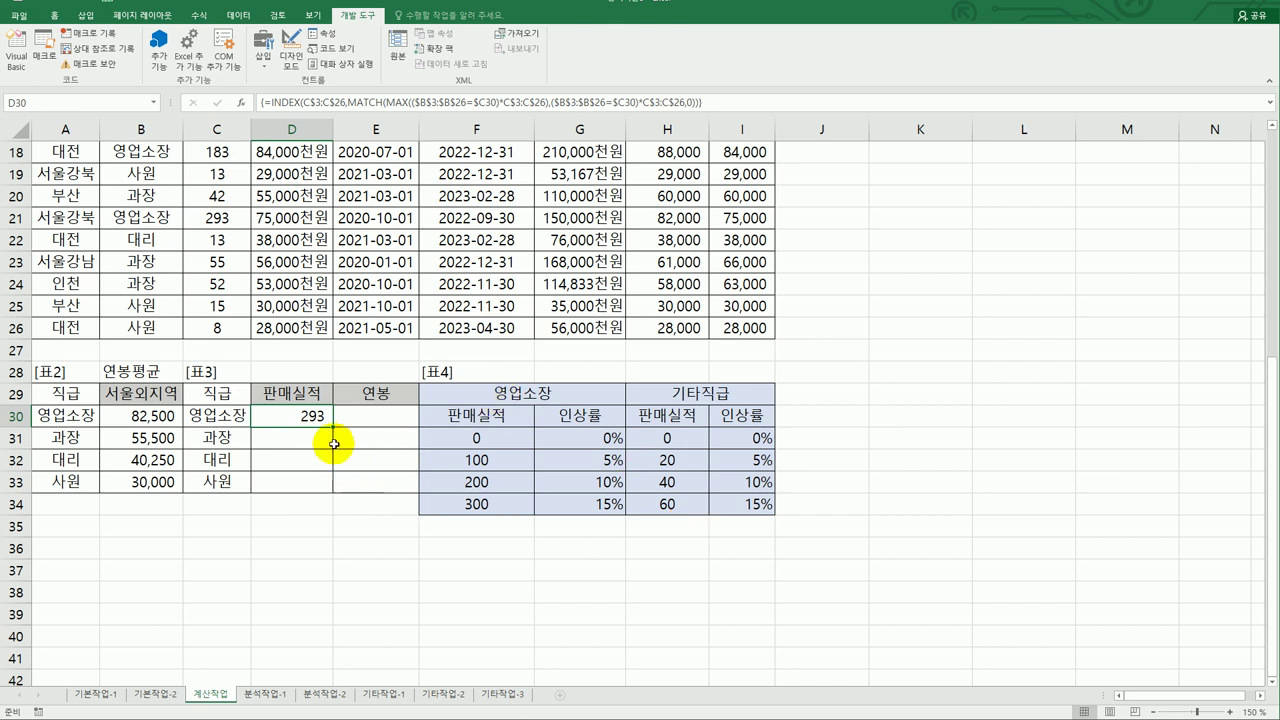
Fill the array formula in D30 down and across the range D30:E33 of 표3.
drag(333, 428, 334, 487)
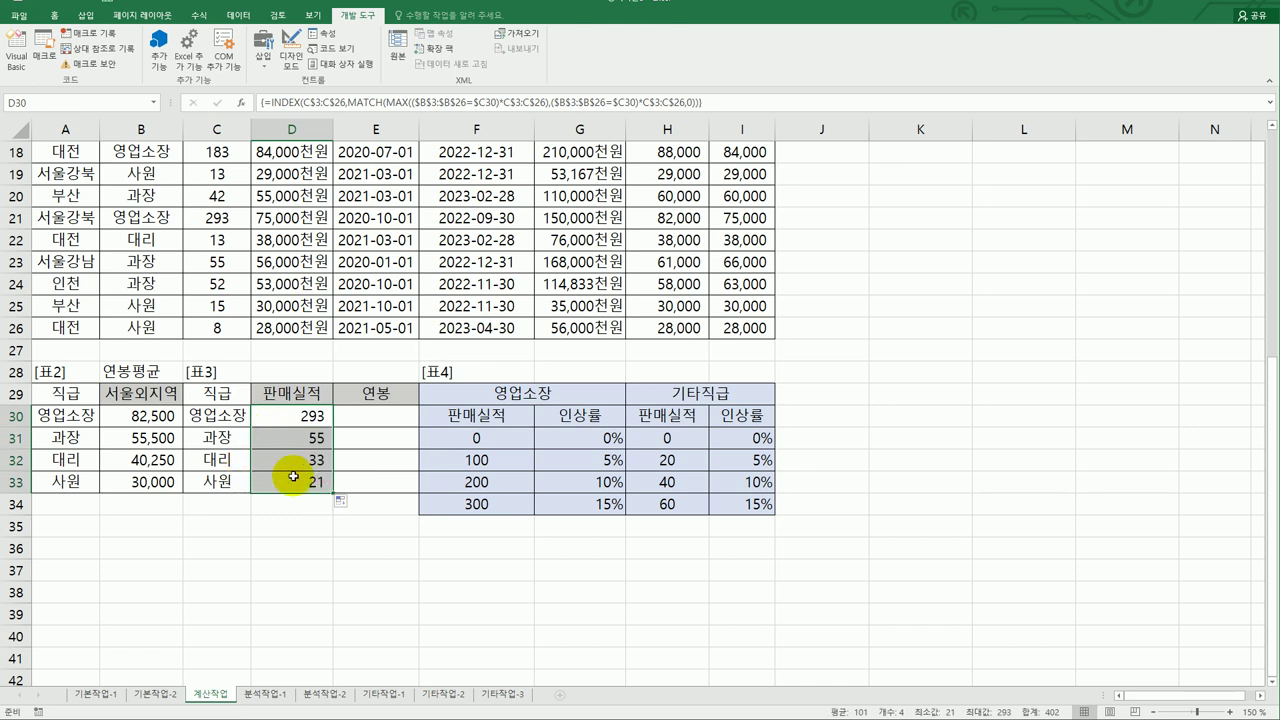
drag(333, 490, 412, 490)
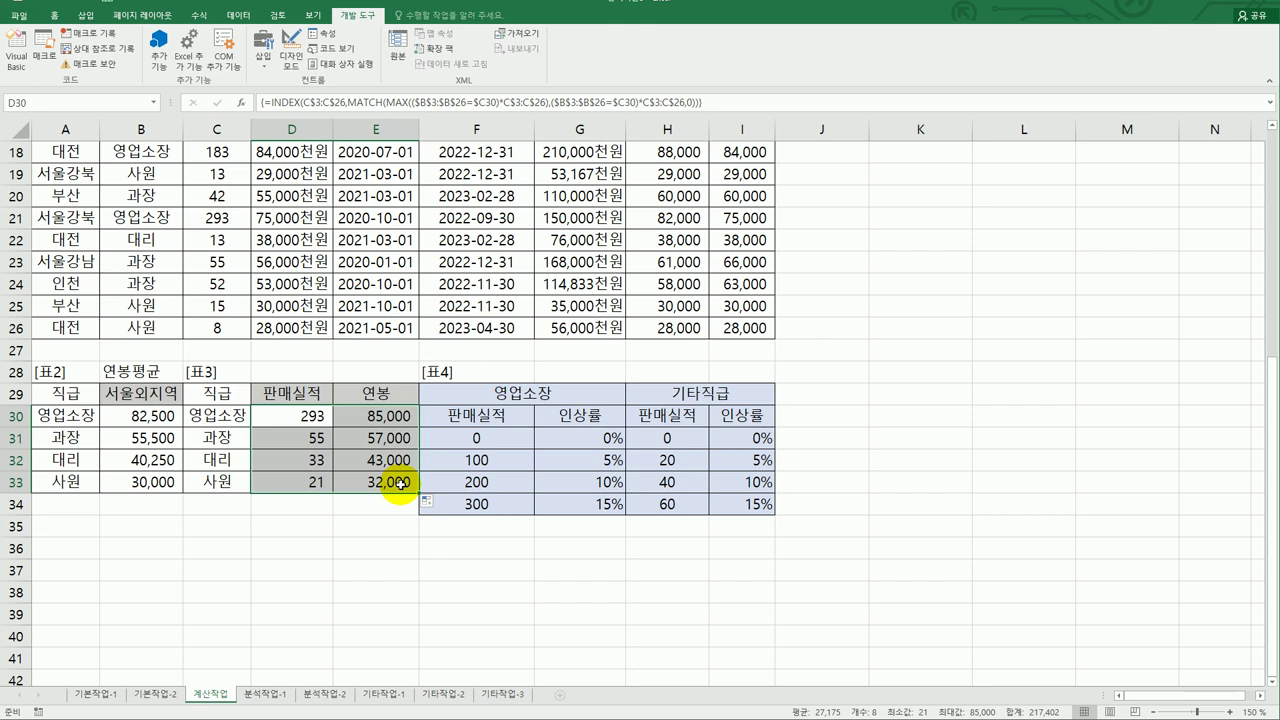
Review the calculated columns of 표1, including the formula in the first 연소득 cell, and the lower summary tables.
scroll(483, 385, up, 4)
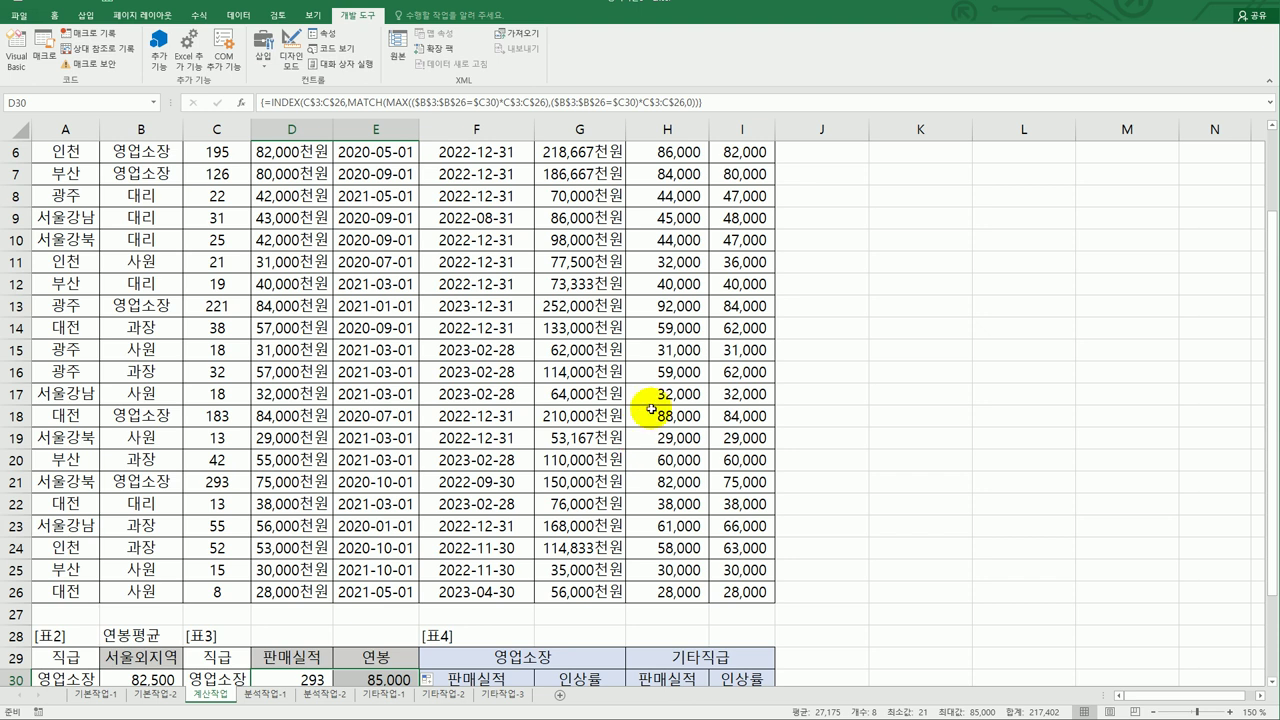
scroll(648, 410, up, 2)
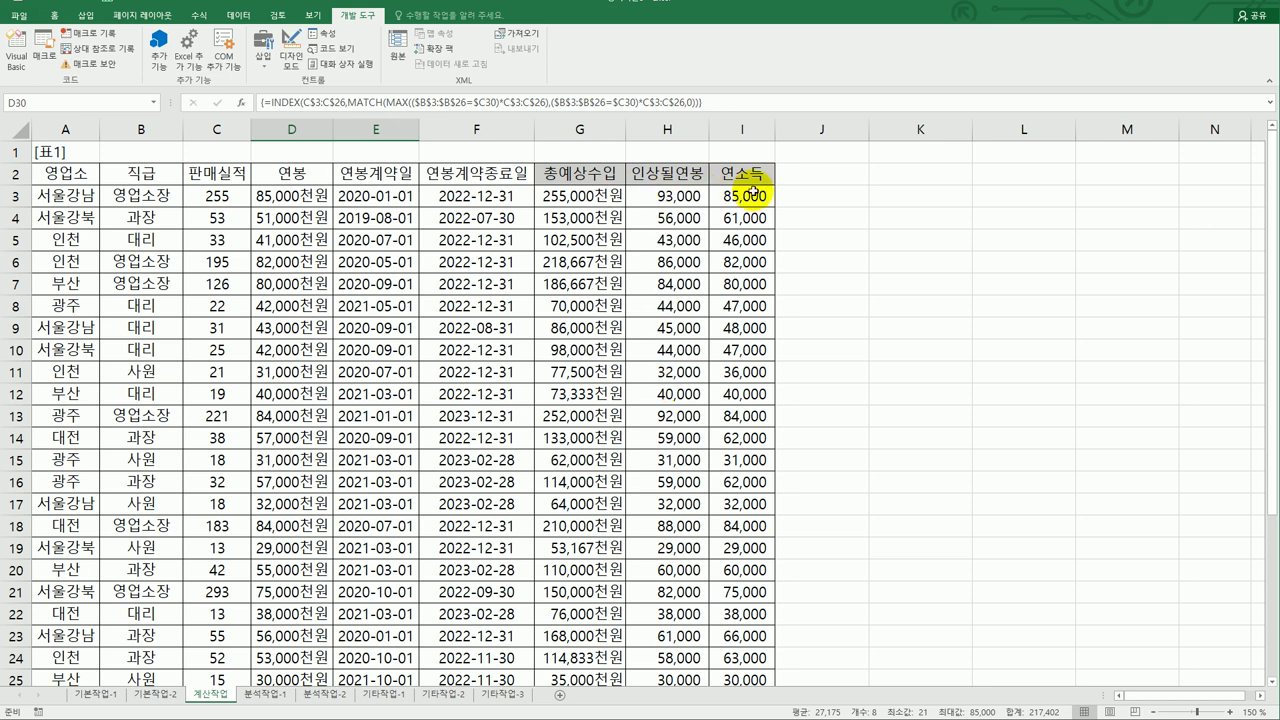
click(745, 195)
scroll(816, 332, down, 4)
scroll(816, 332, down, 2)
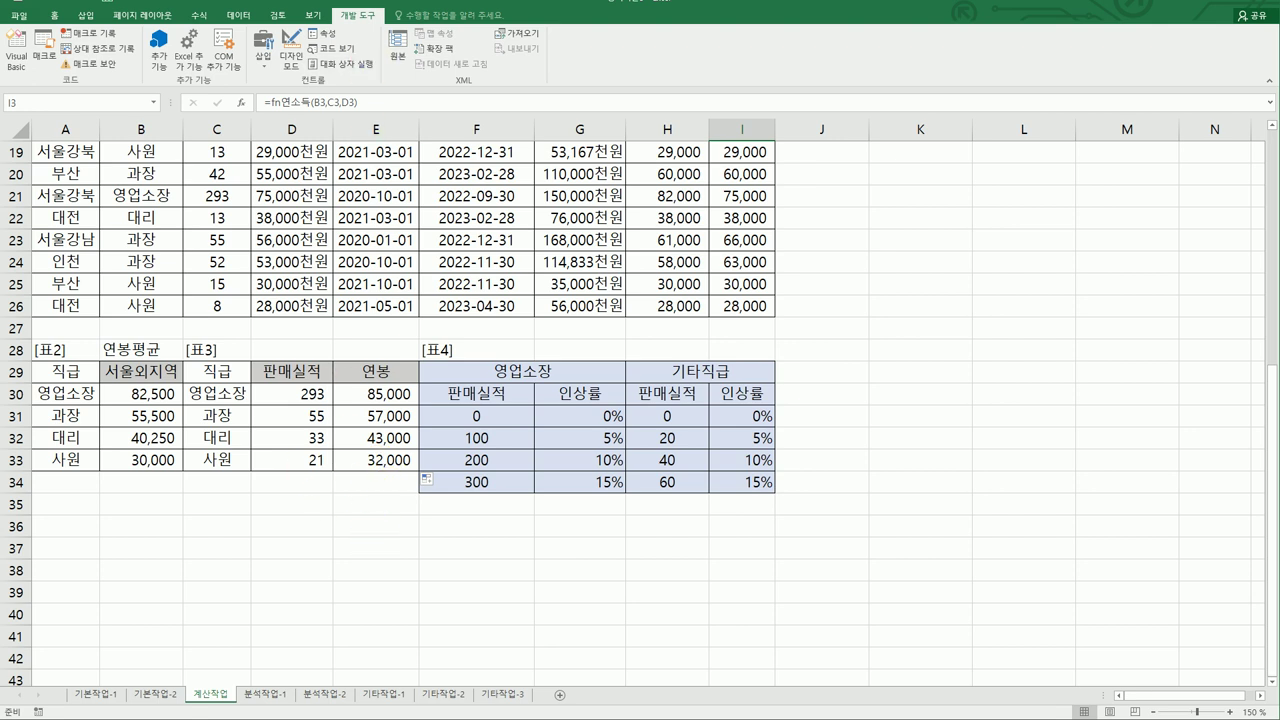
Switch to the exam document and read the 문제 3 instructions for the 분석작업-1 sheet, including the reference pivot table picture.
key(alt+Tab)
scroll(405, 437, down, 5)
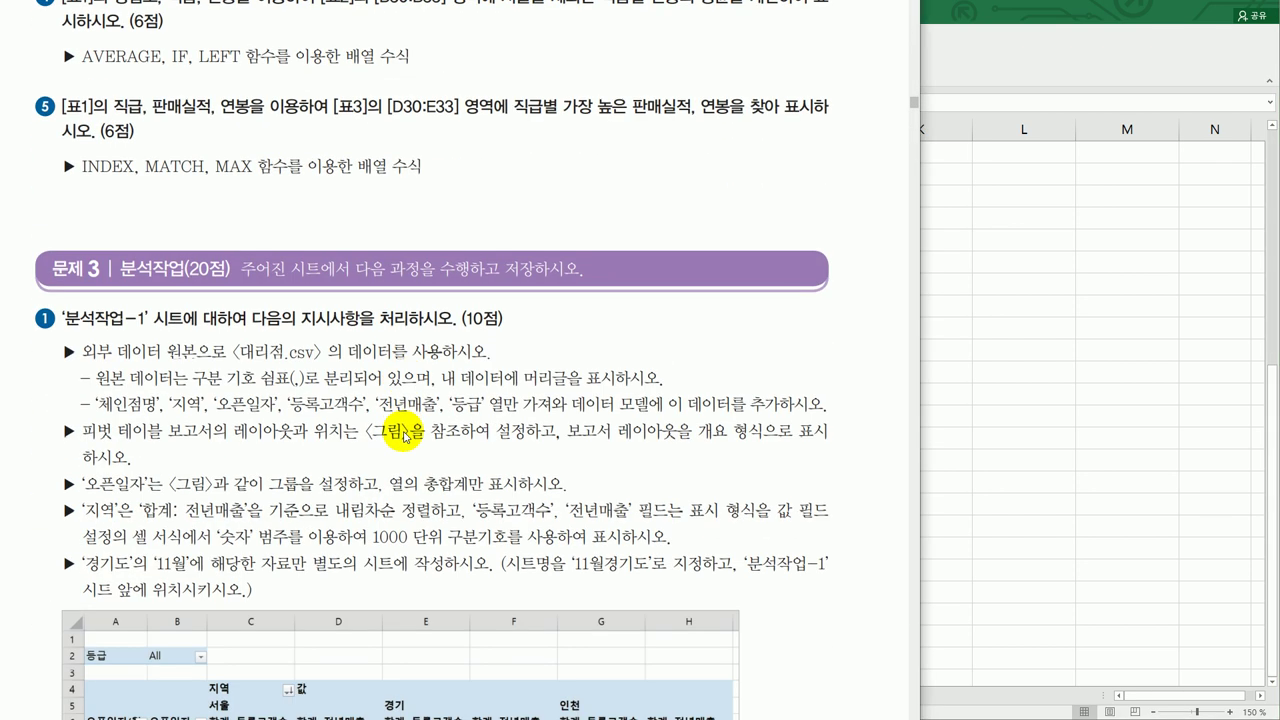
scroll(405, 437, down, 3)
scroll(405, 437, up, 2)
scroll(405, 437, up, 1)
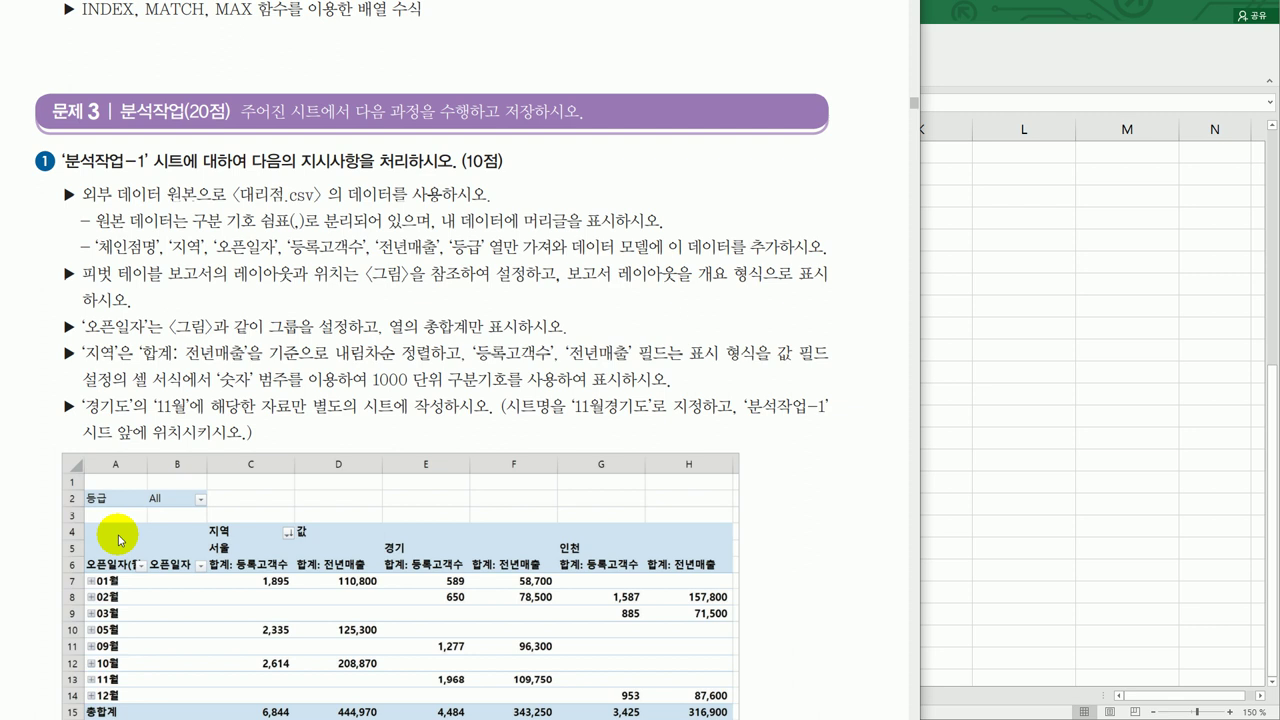
Return to Excel and start a pivot table at cell A4 of the 분석작업-1 sheet, using an external data source.
key(alt+Tab)
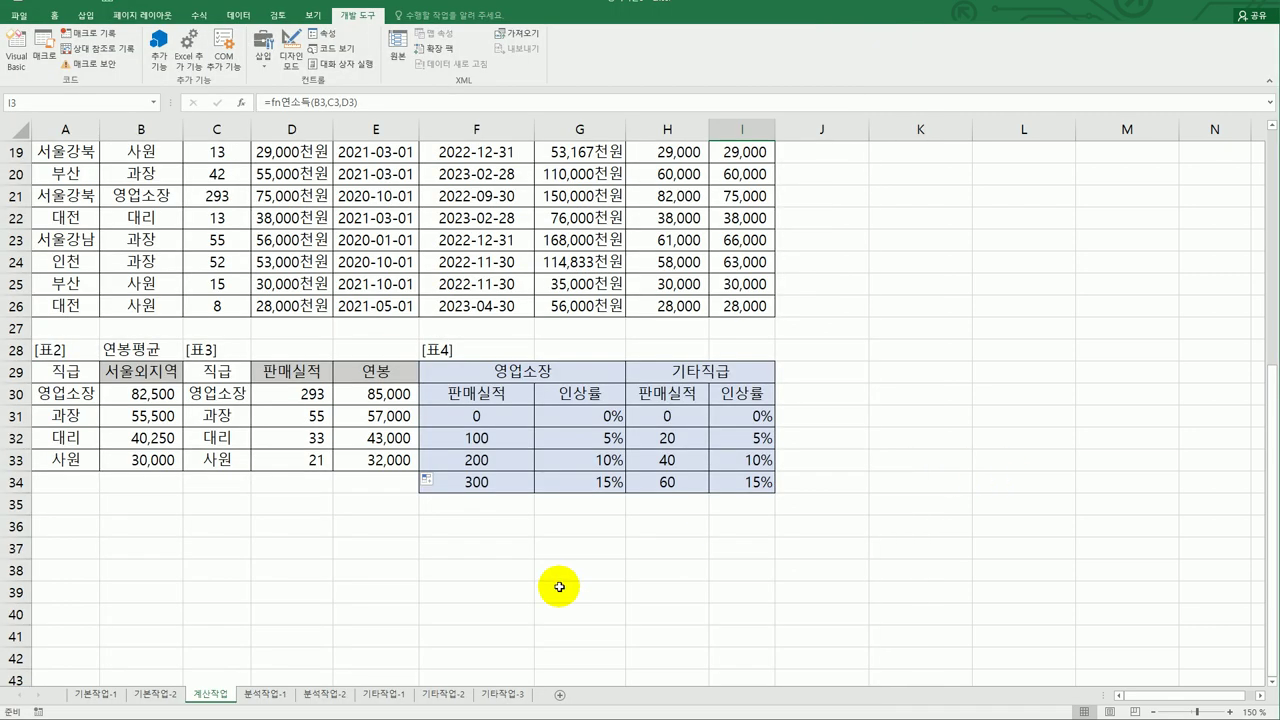
click(266, 693)
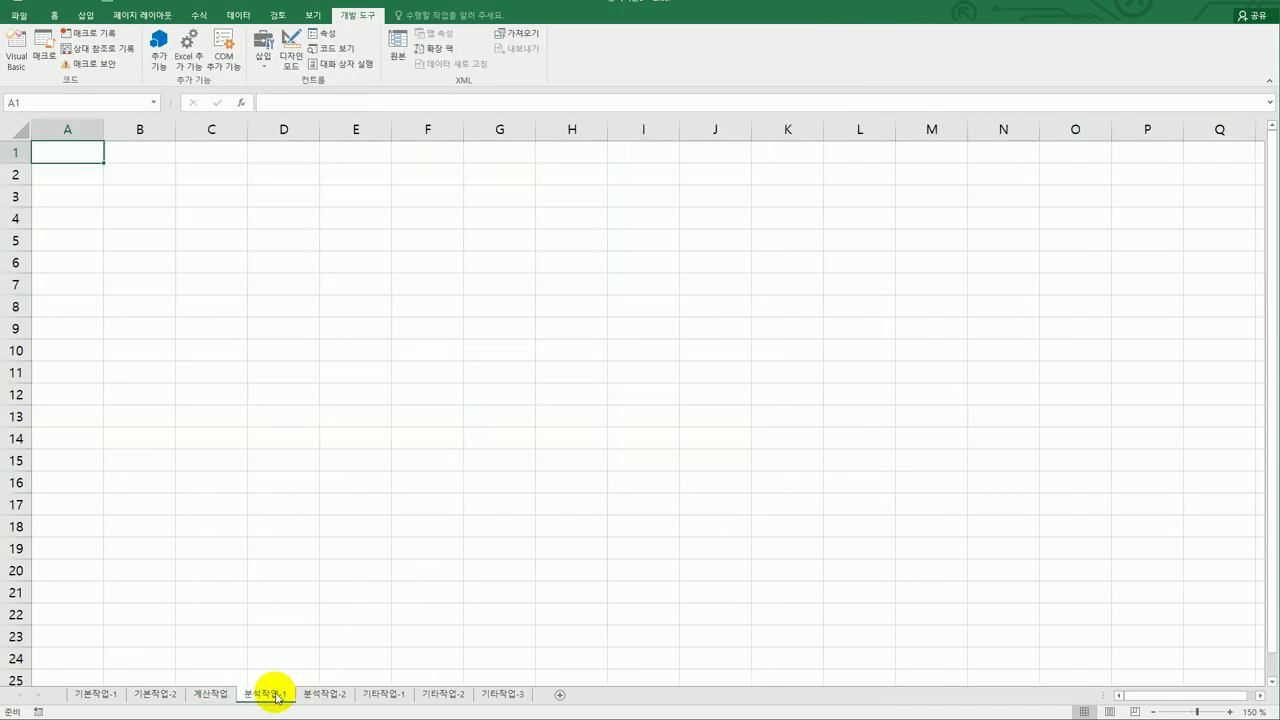
click(76, 223)
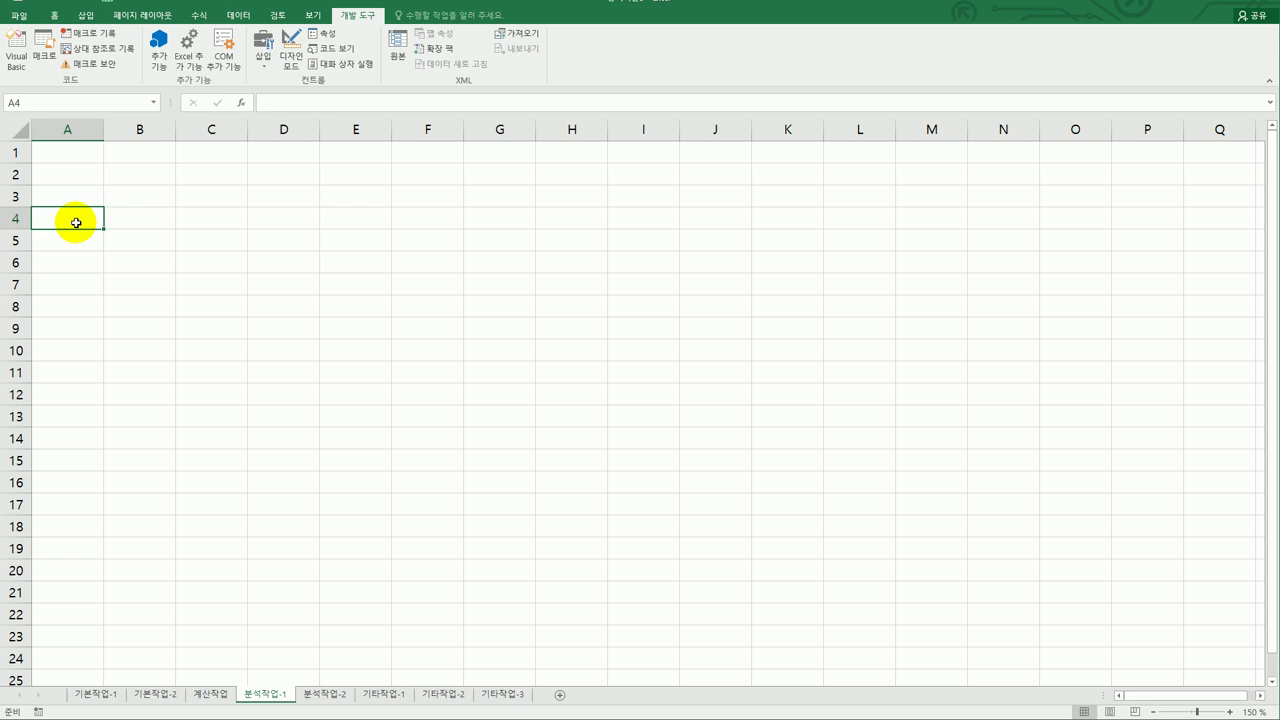
click(86, 15)
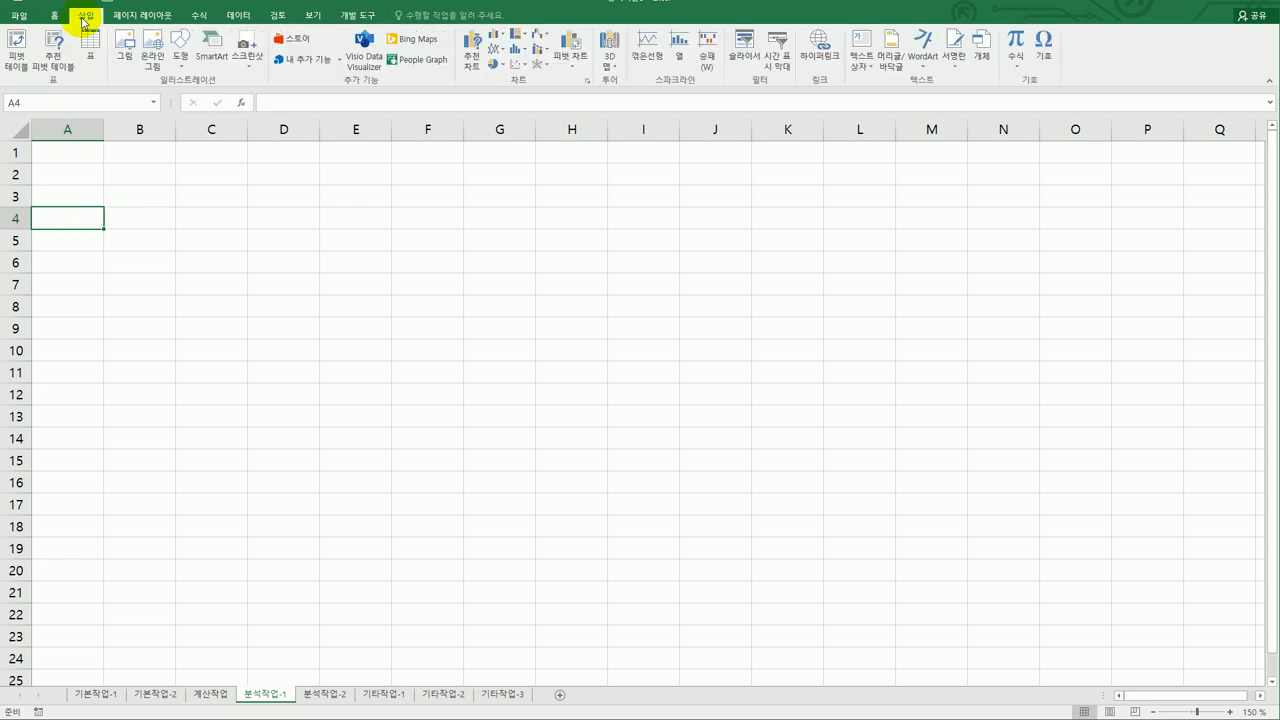
click(14, 48)
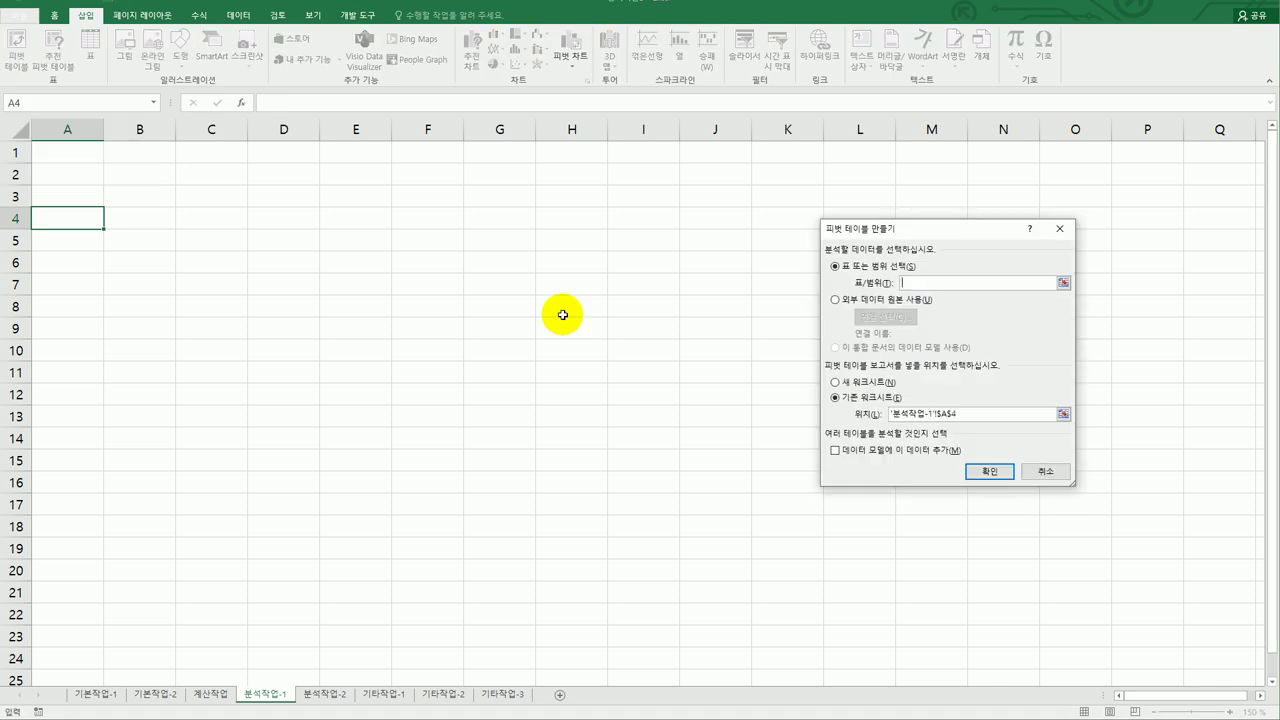
click(879, 299)
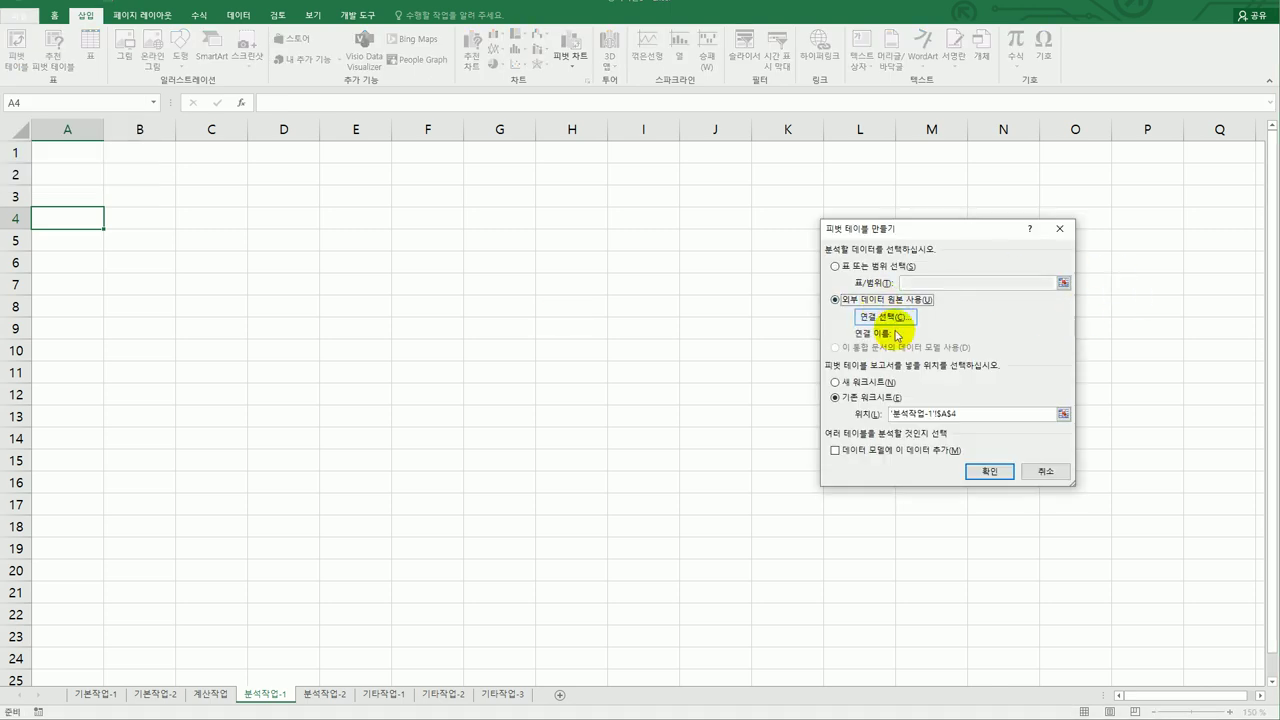
click(862, 317)
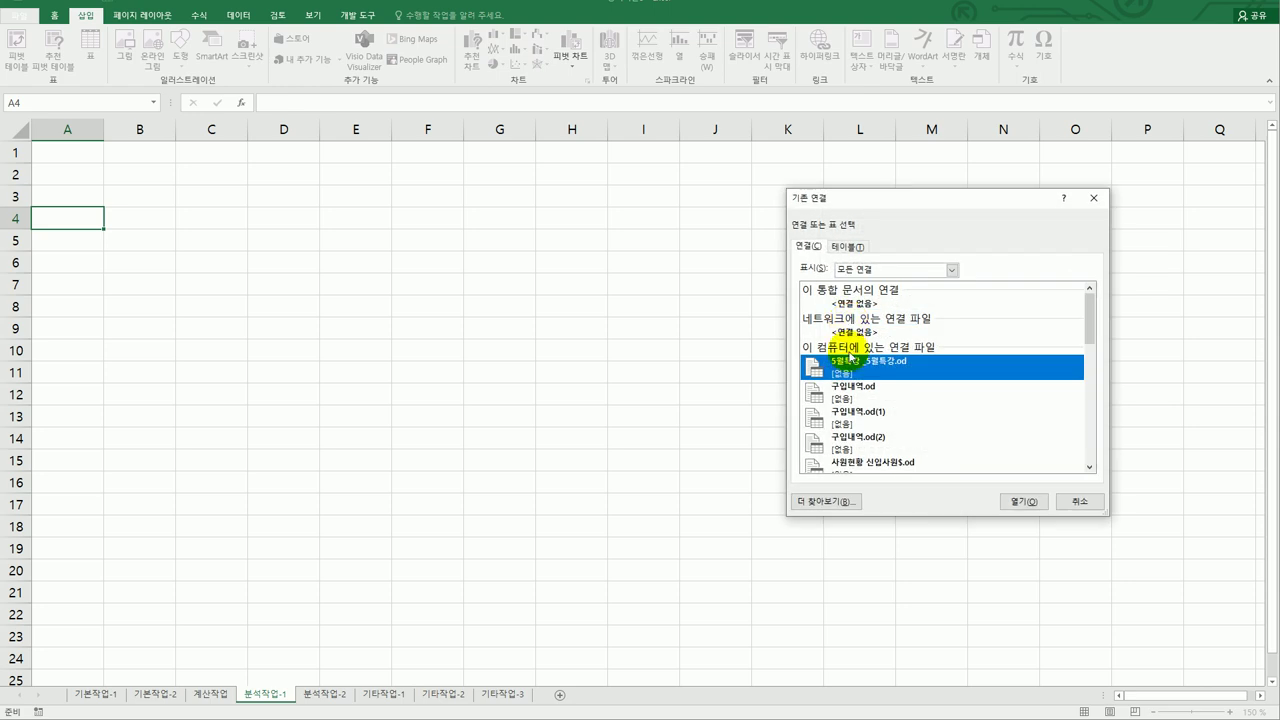
Browse to the C: drive's 컴활1급 > 스프레드시트 folder and open the 대리점 file as the data source.
click(814, 503)
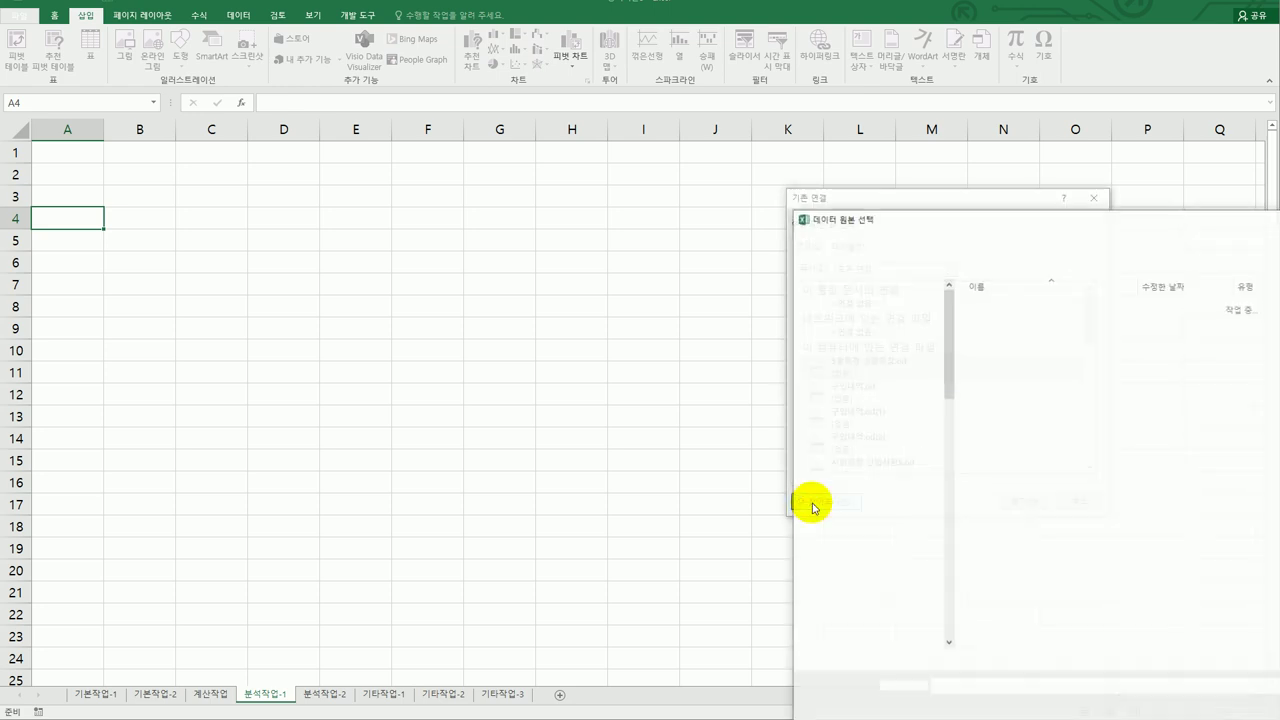
drag(968, 229, 628, 125)
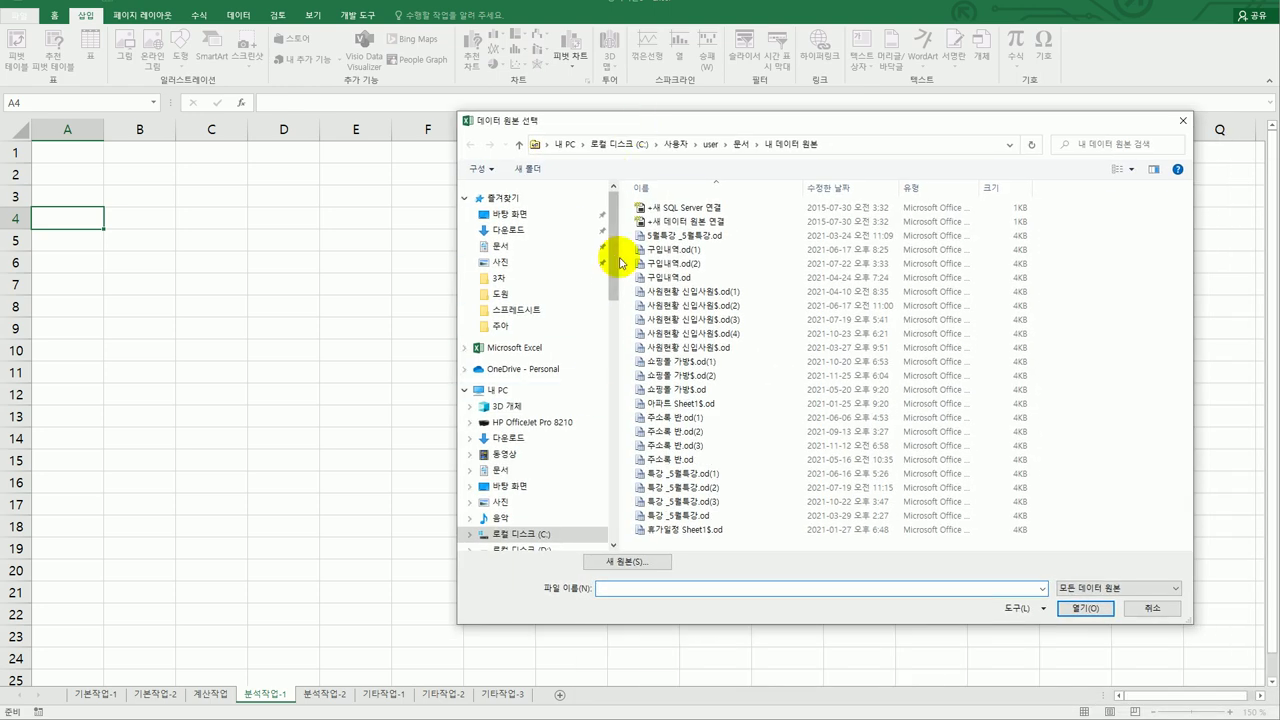
click(551, 538)
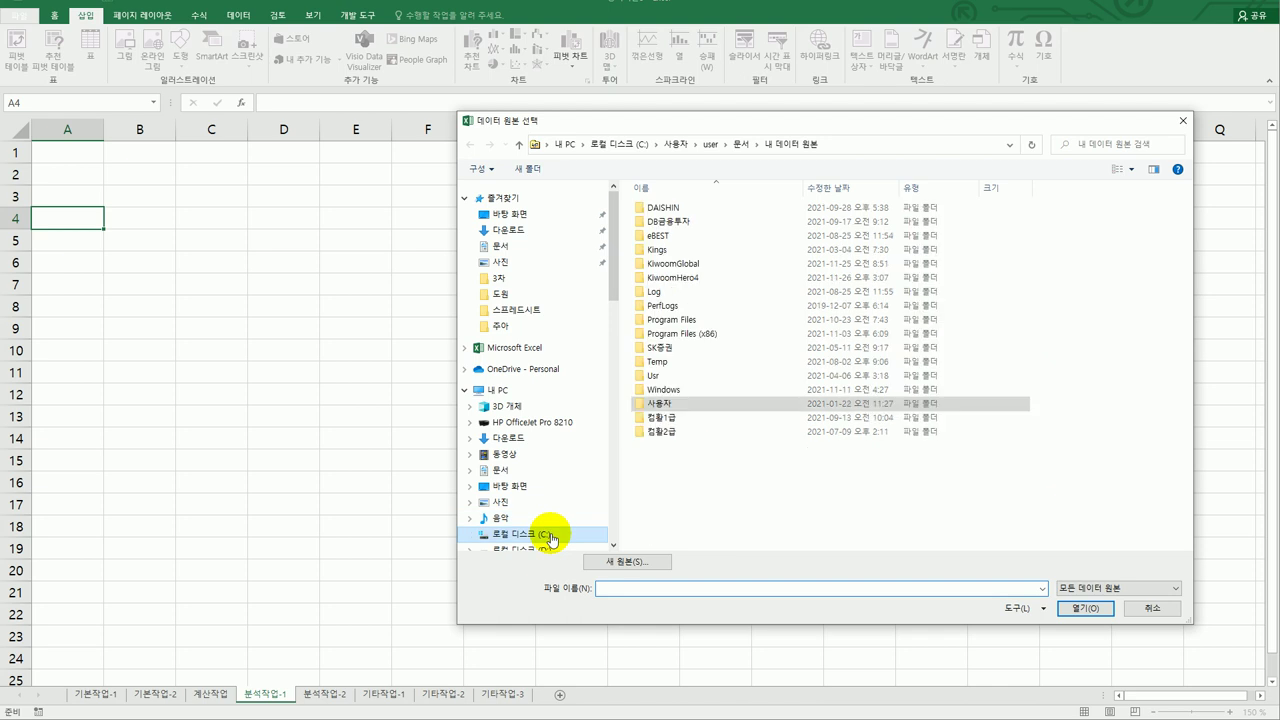
double_click(660, 417)
double_click(674, 220)
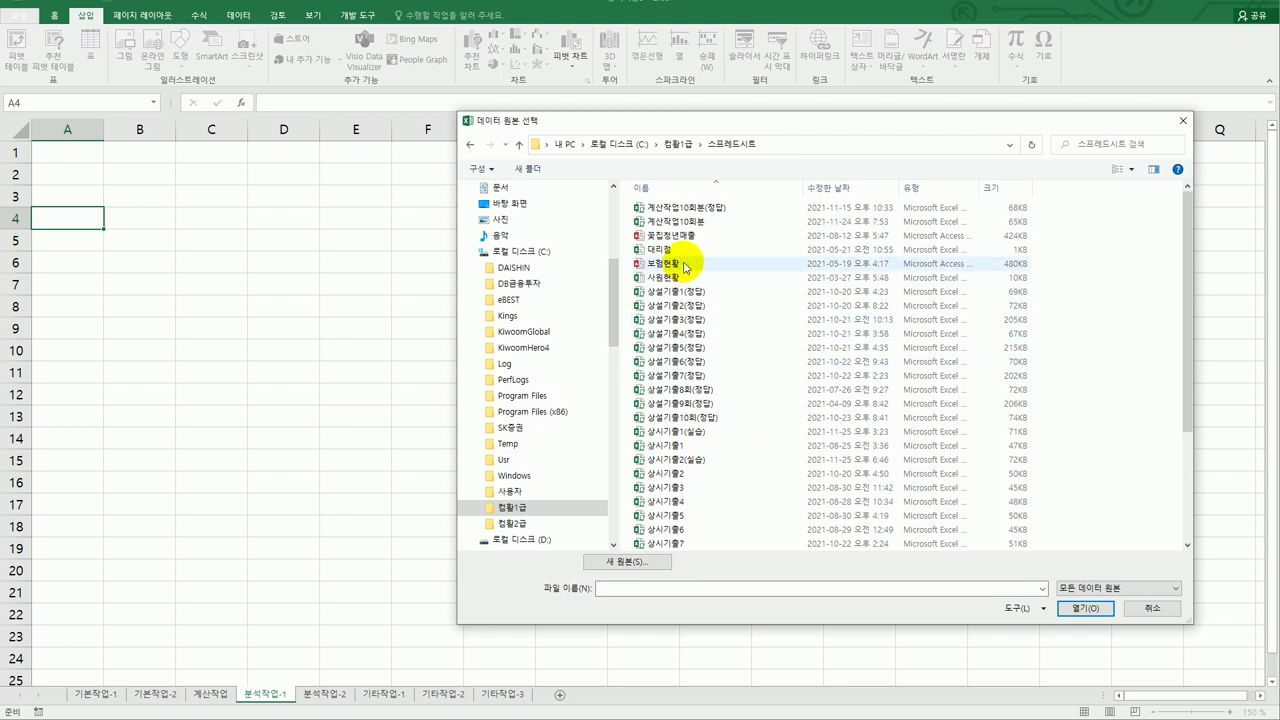
click(676, 249)
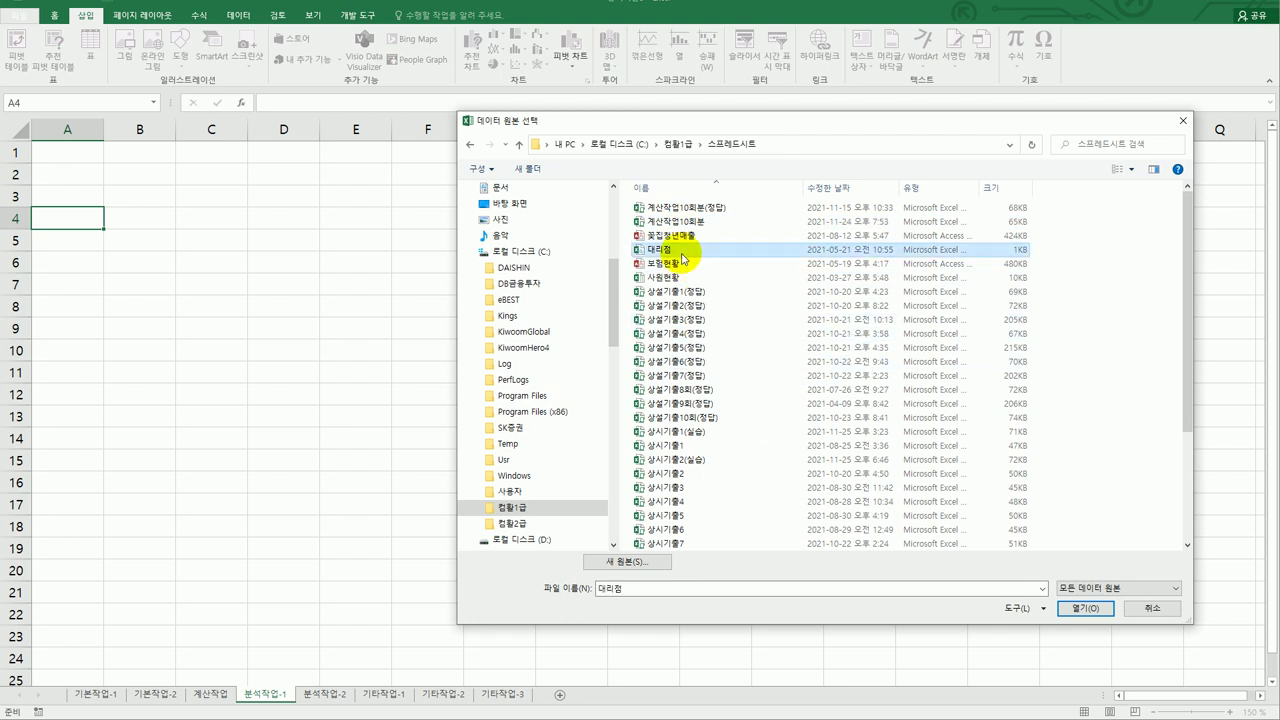
click(1063, 611)
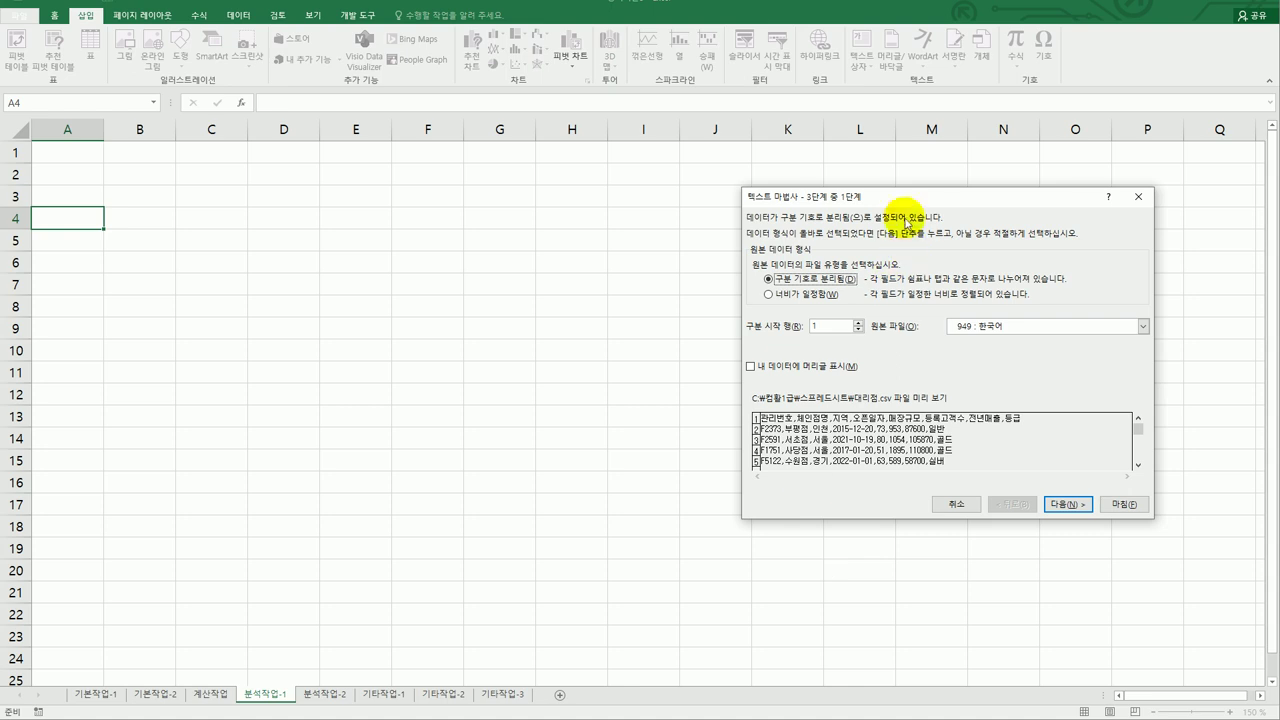
Set the text import to treat the first row as headers and to split fields by comma instead of tab.
drag(905, 202, 748, 213)
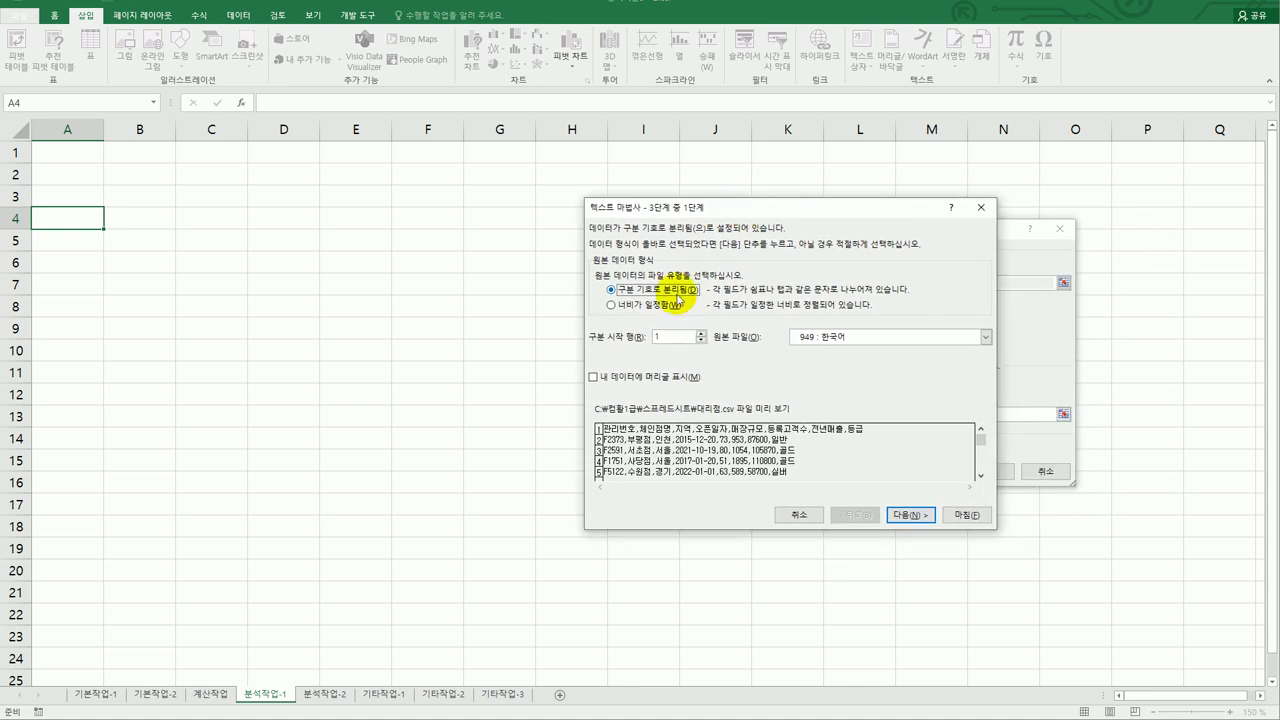
click(625, 377)
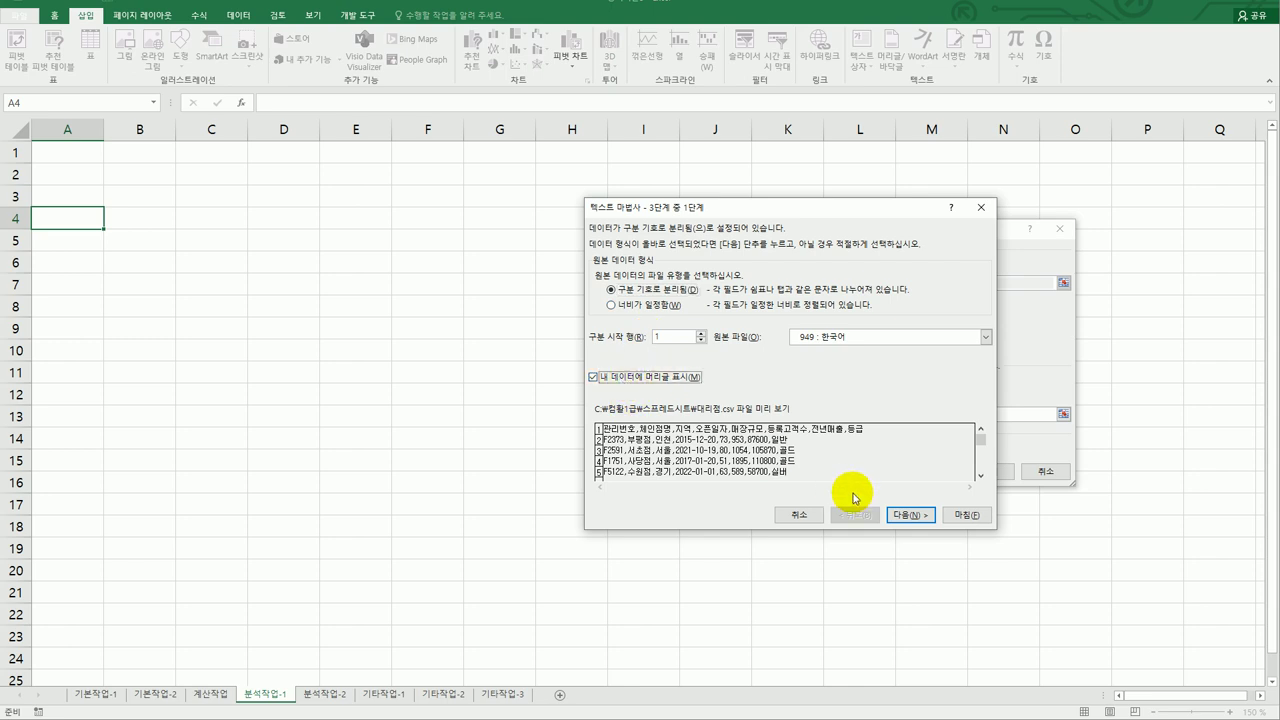
click(903, 514)
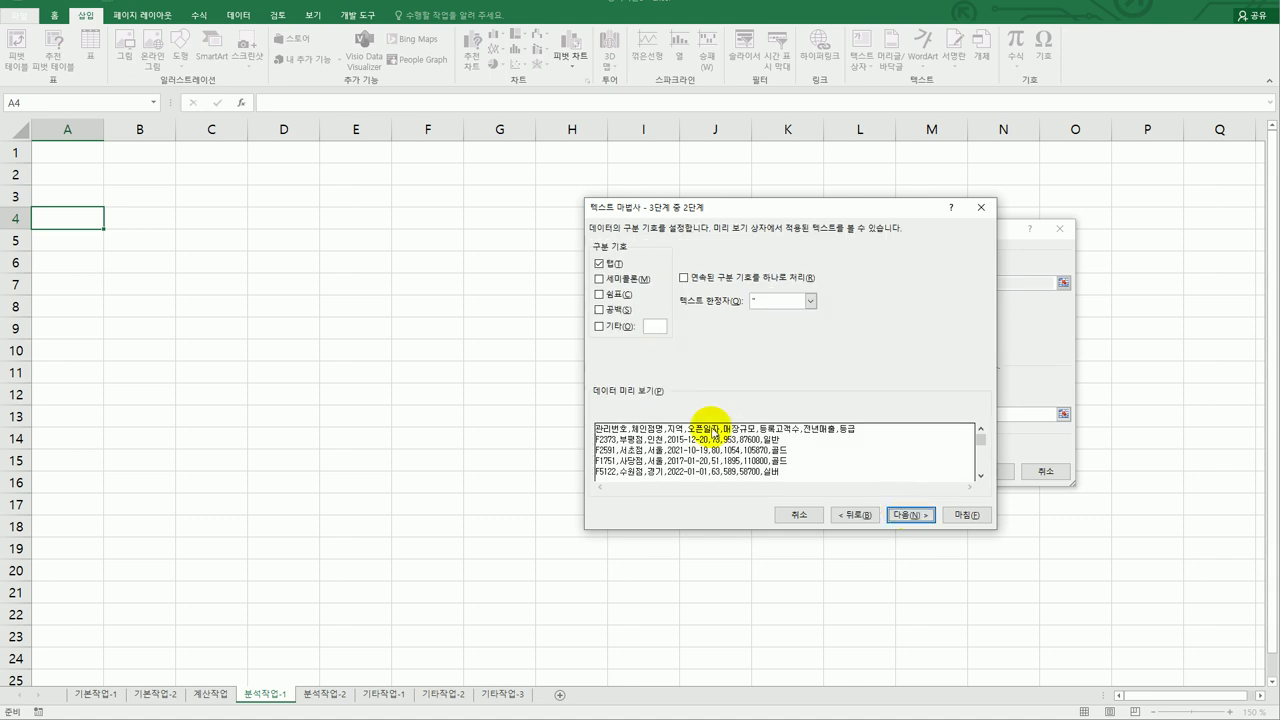
click(599, 264)
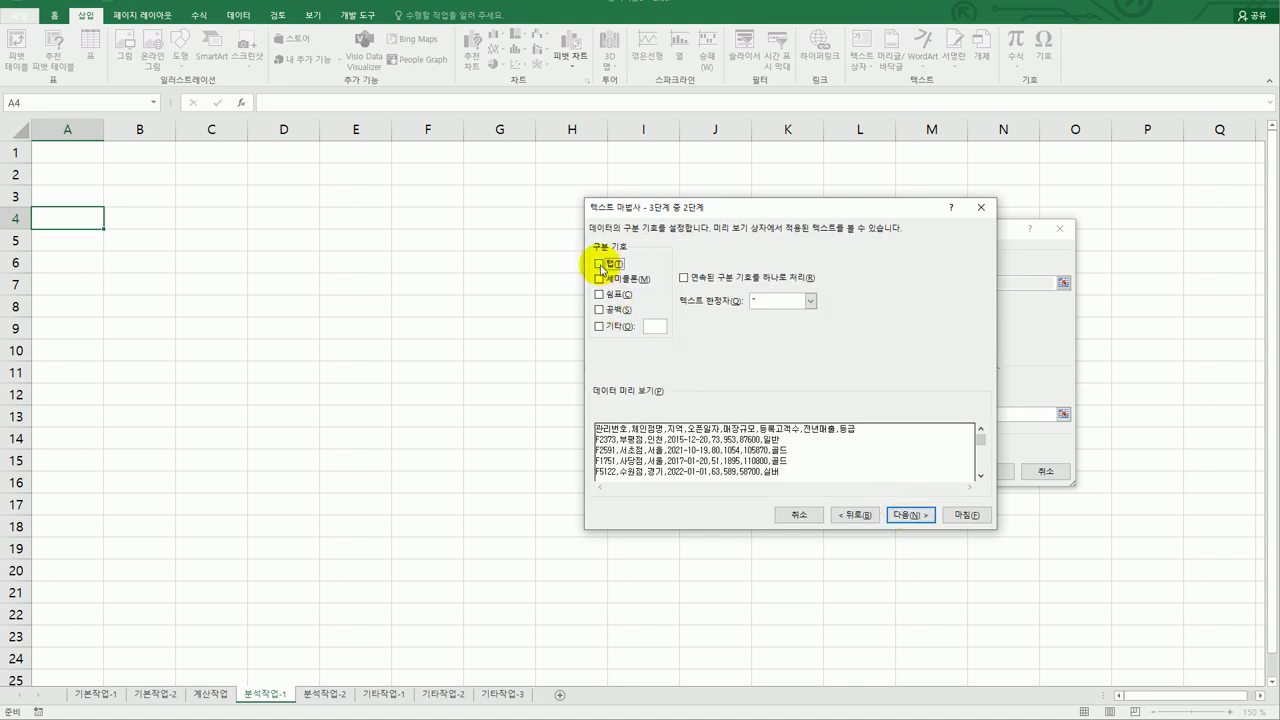
click(600, 295)
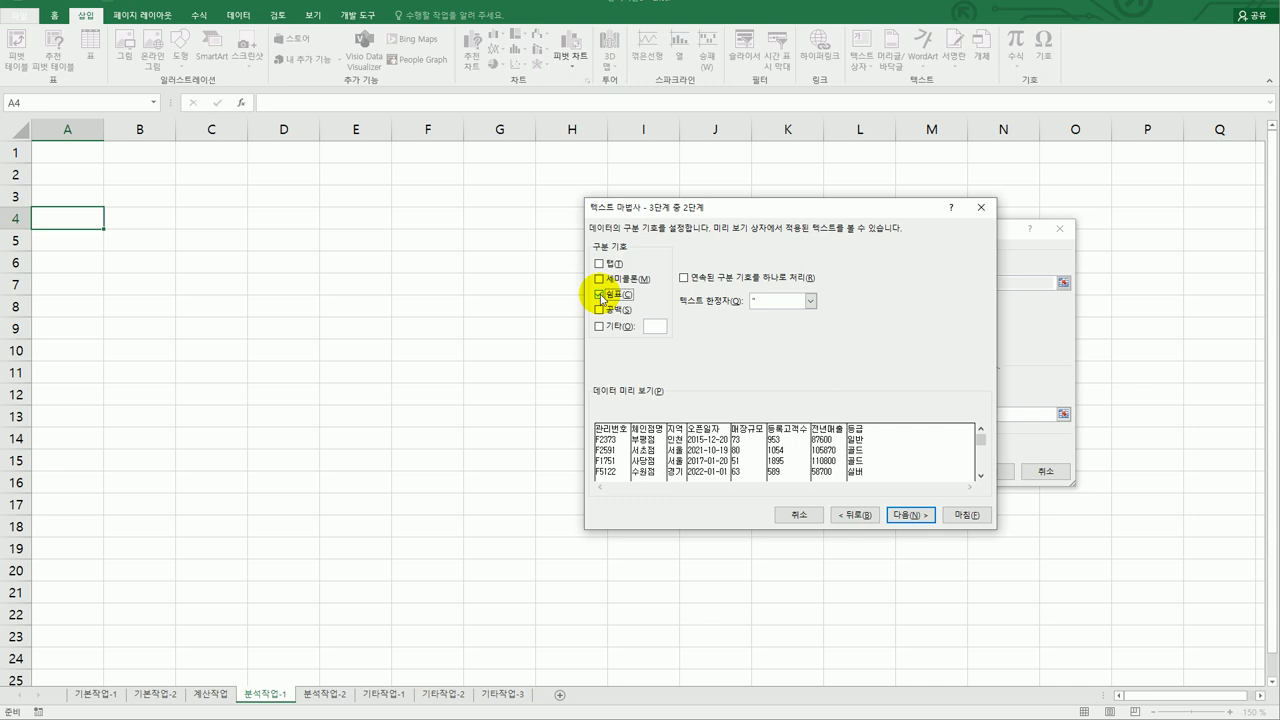
click(910, 516)
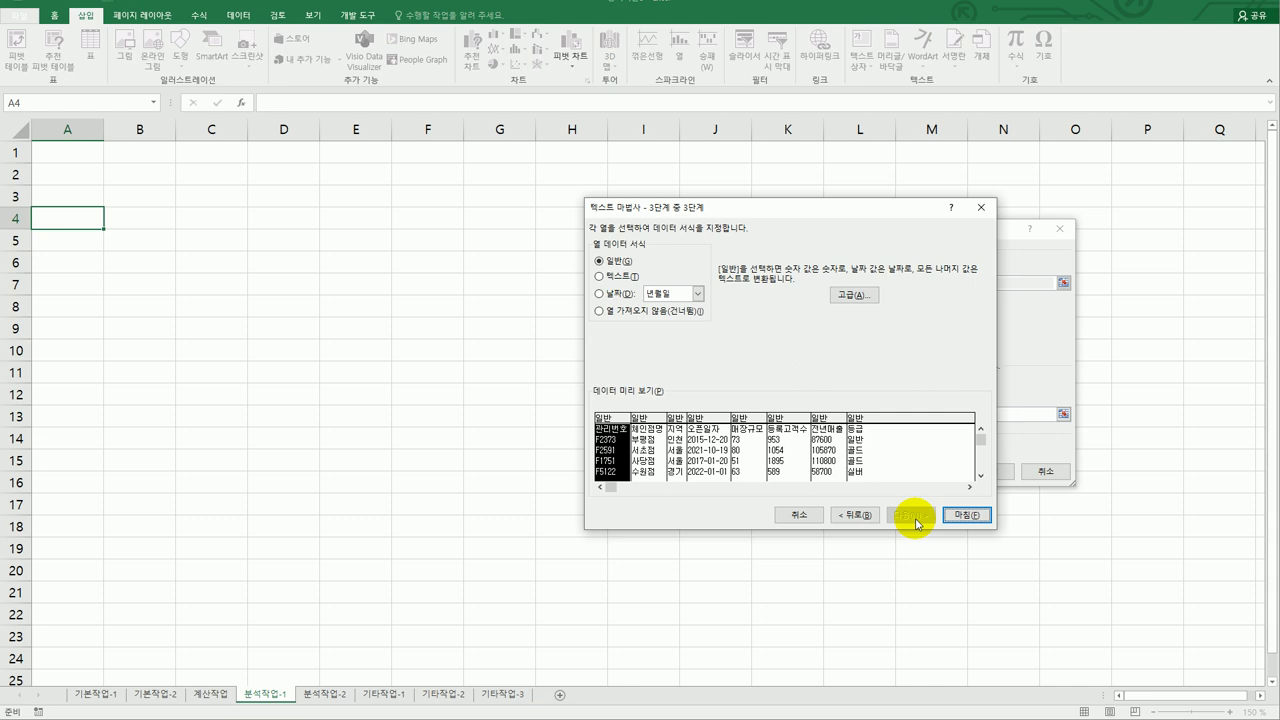
Exclude the 관리번호 and 매장규모 columns from the import and finish the text wizard.
drag(650, 460, 676, 455)
click(676, 460)
click(710, 460)
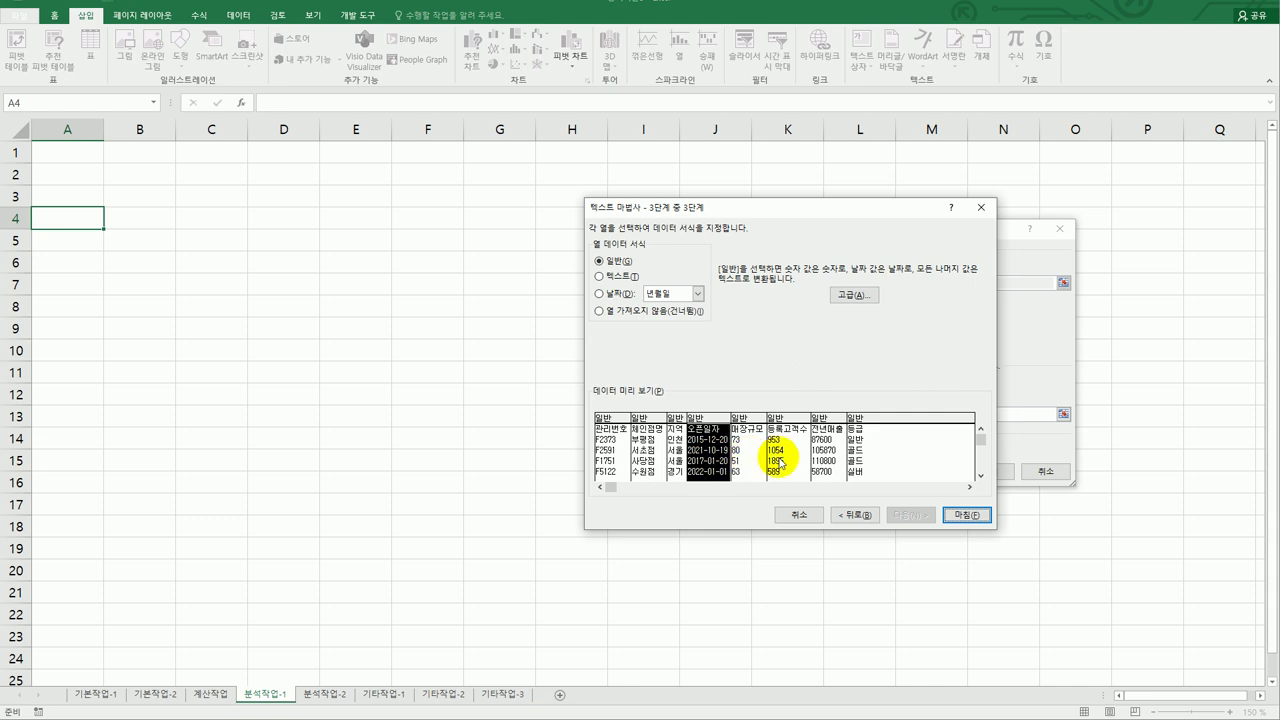
click(785, 460)
click(820, 460)
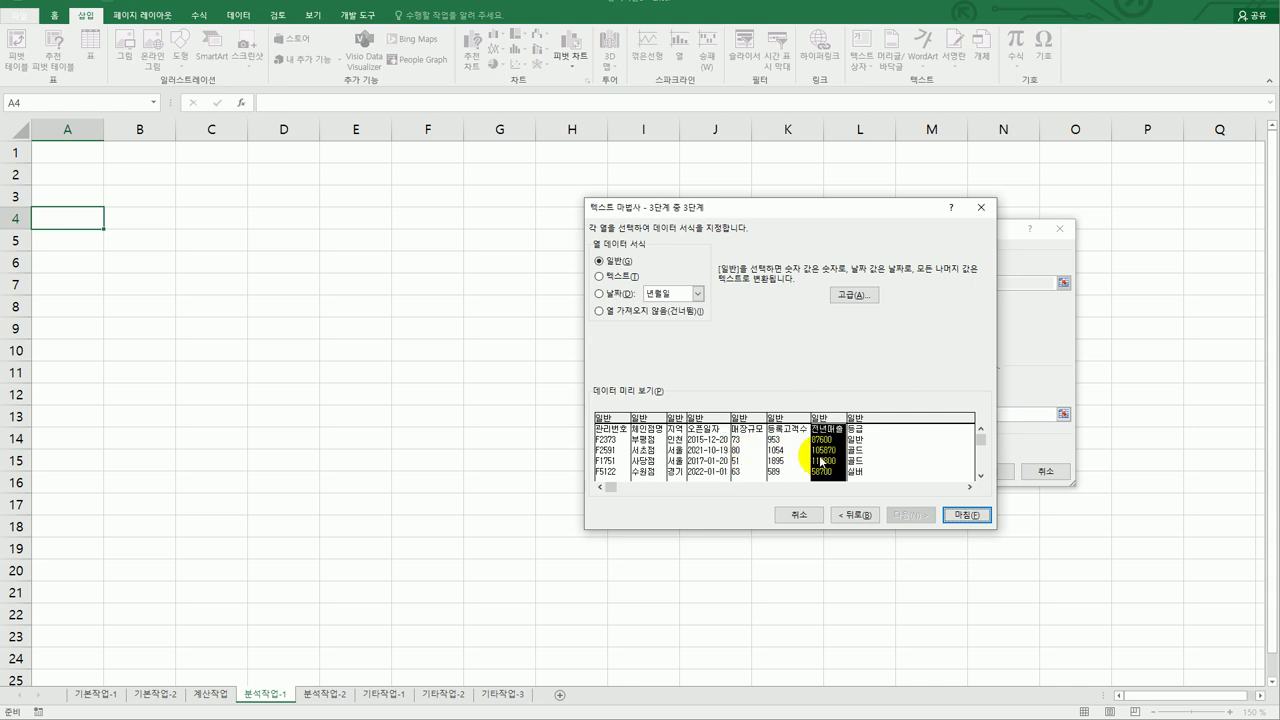
click(852, 462)
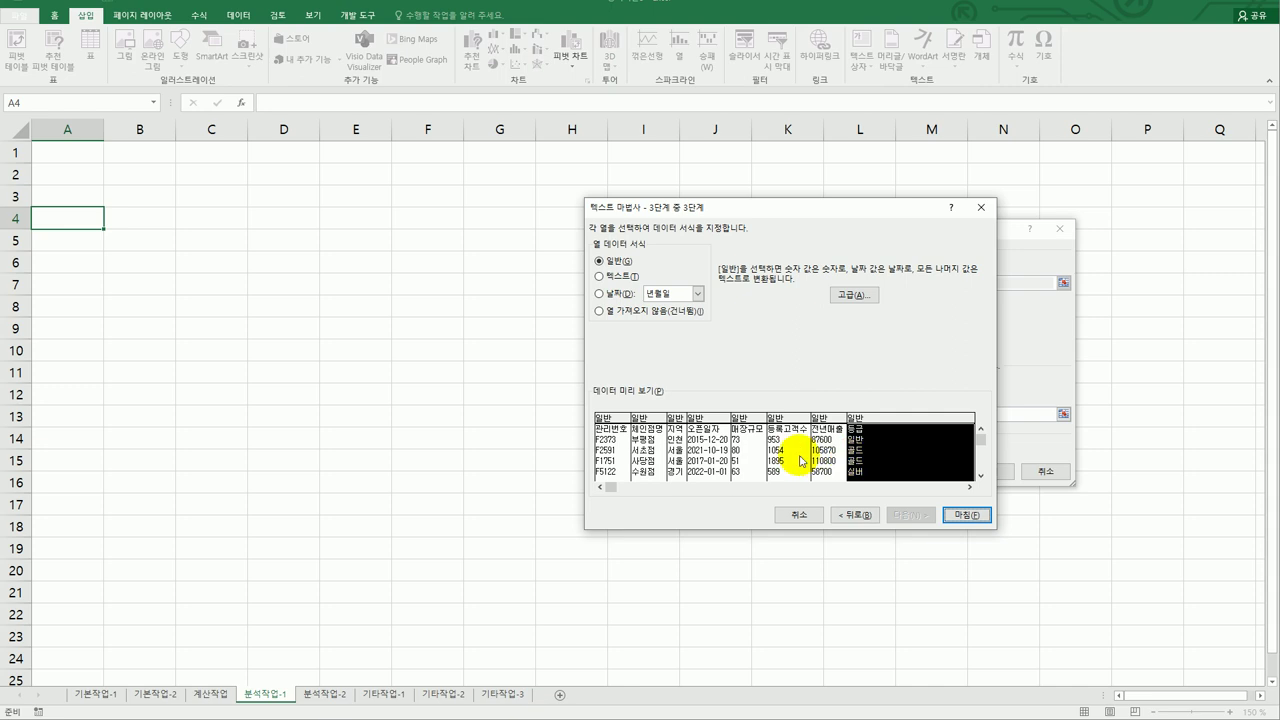
click(600, 462)
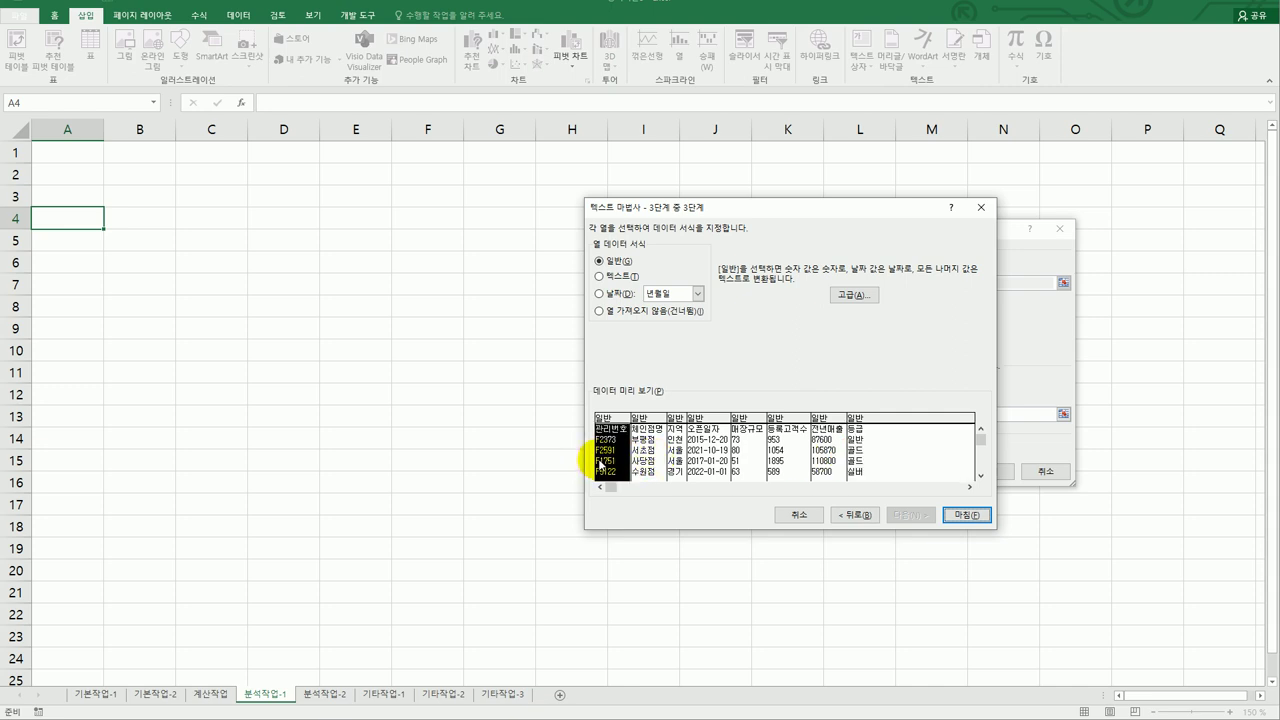
click(627, 313)
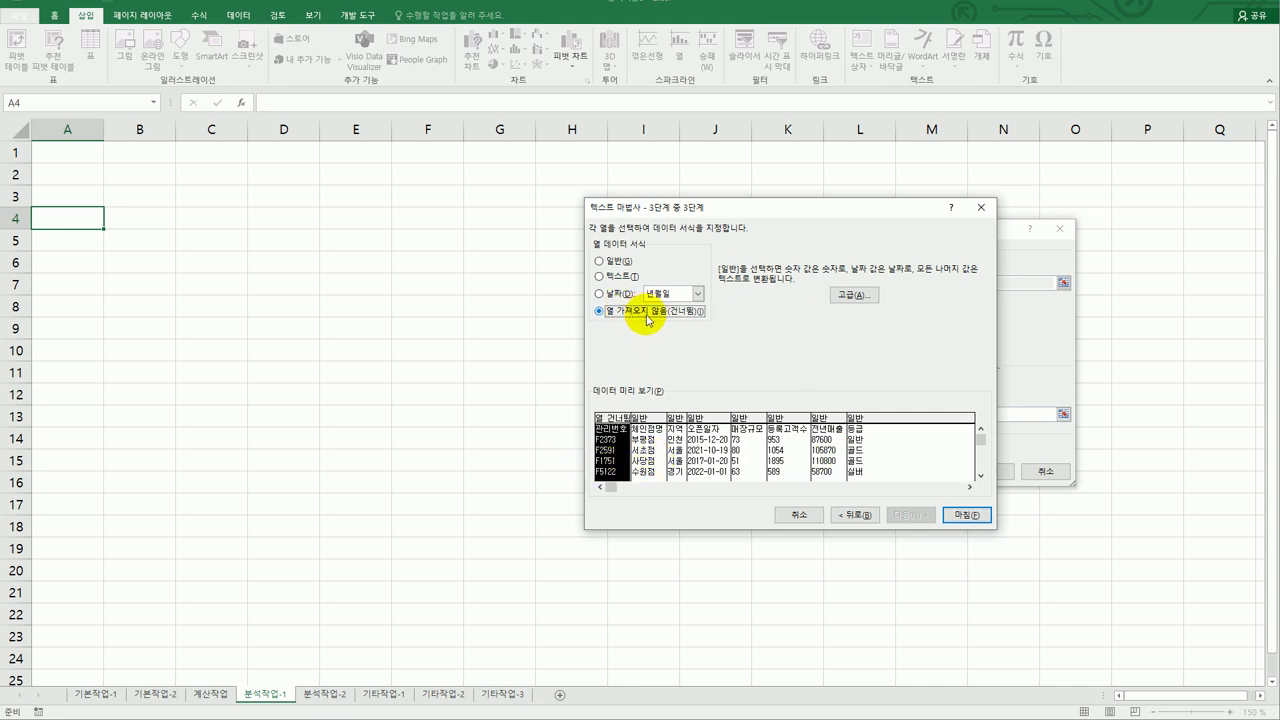
click(748, 457)
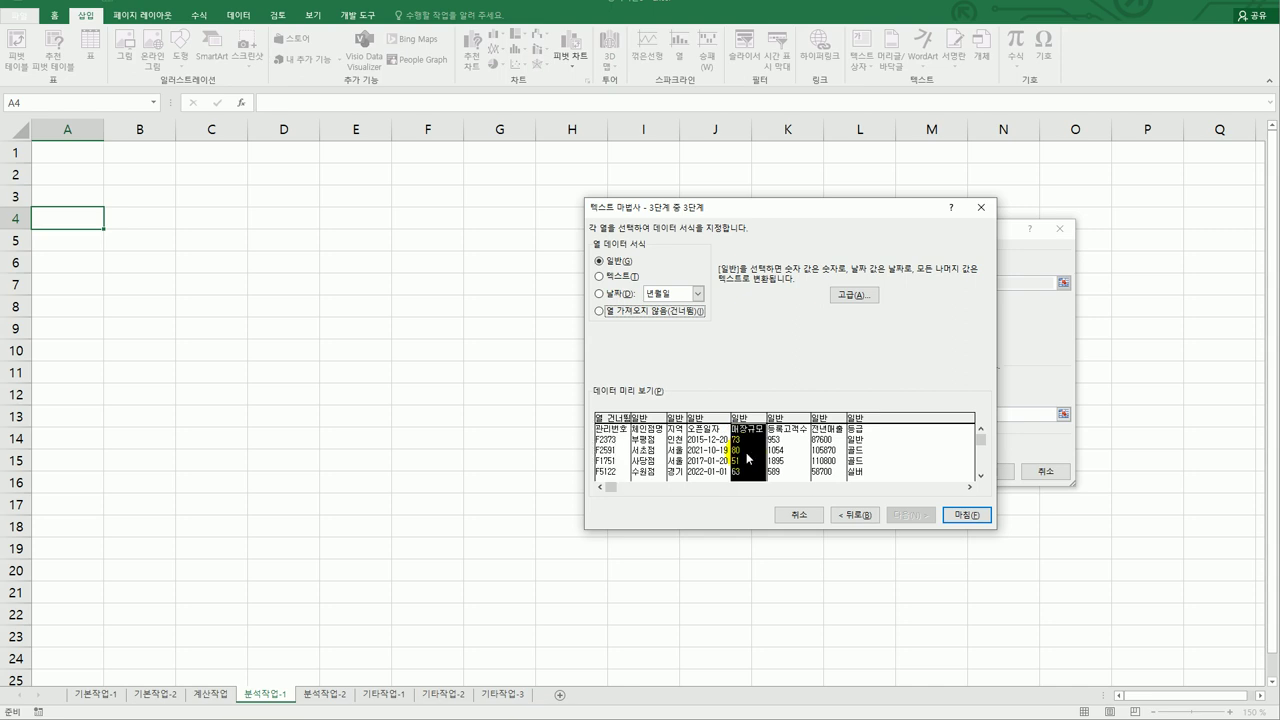
click(643, 316)
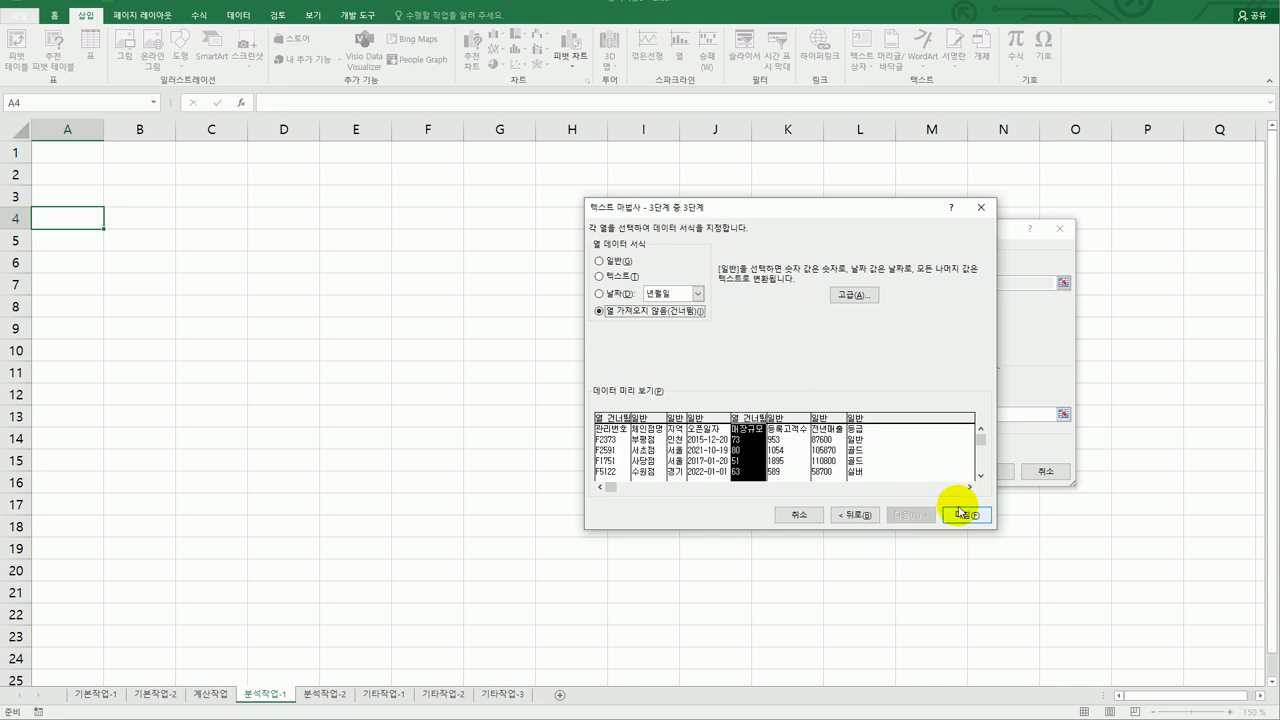
click(966, 515)
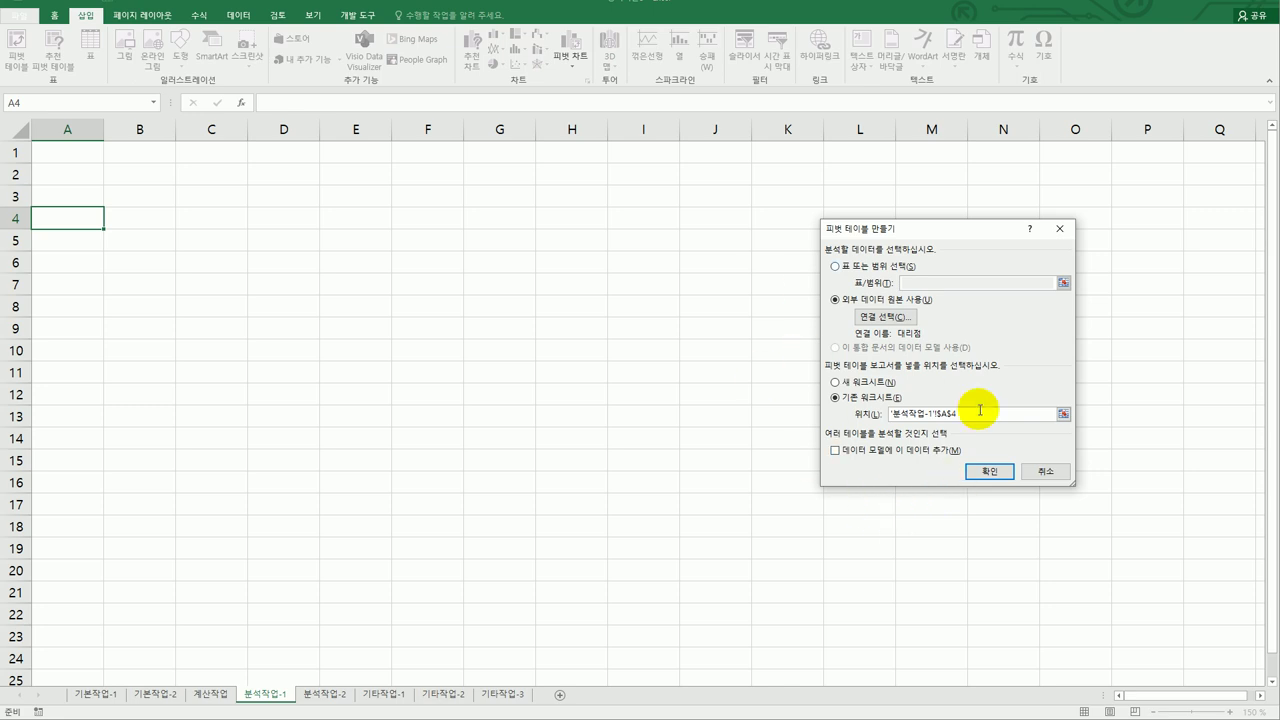
Add the data to the data model and create the pivot table in the existing sheet after checking the exam instructions.
click(886, 459)
key(alt+Tab)
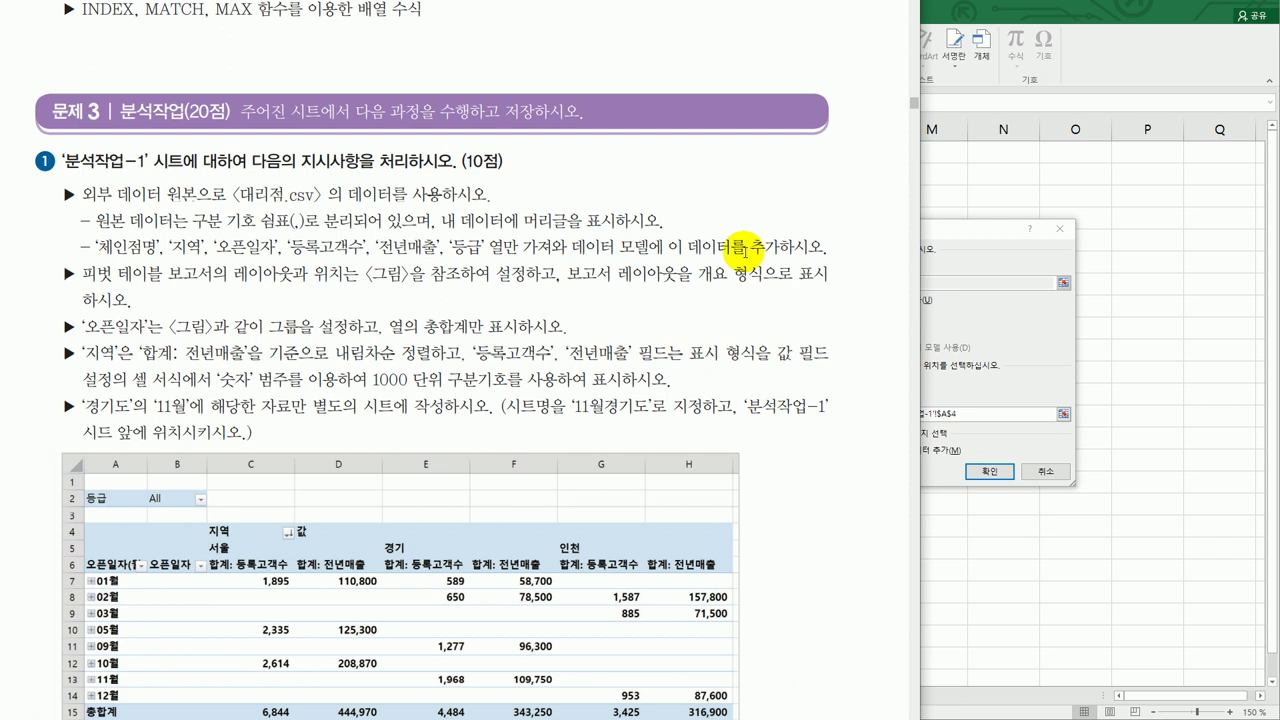
click(992, 251)
click(989, 471)
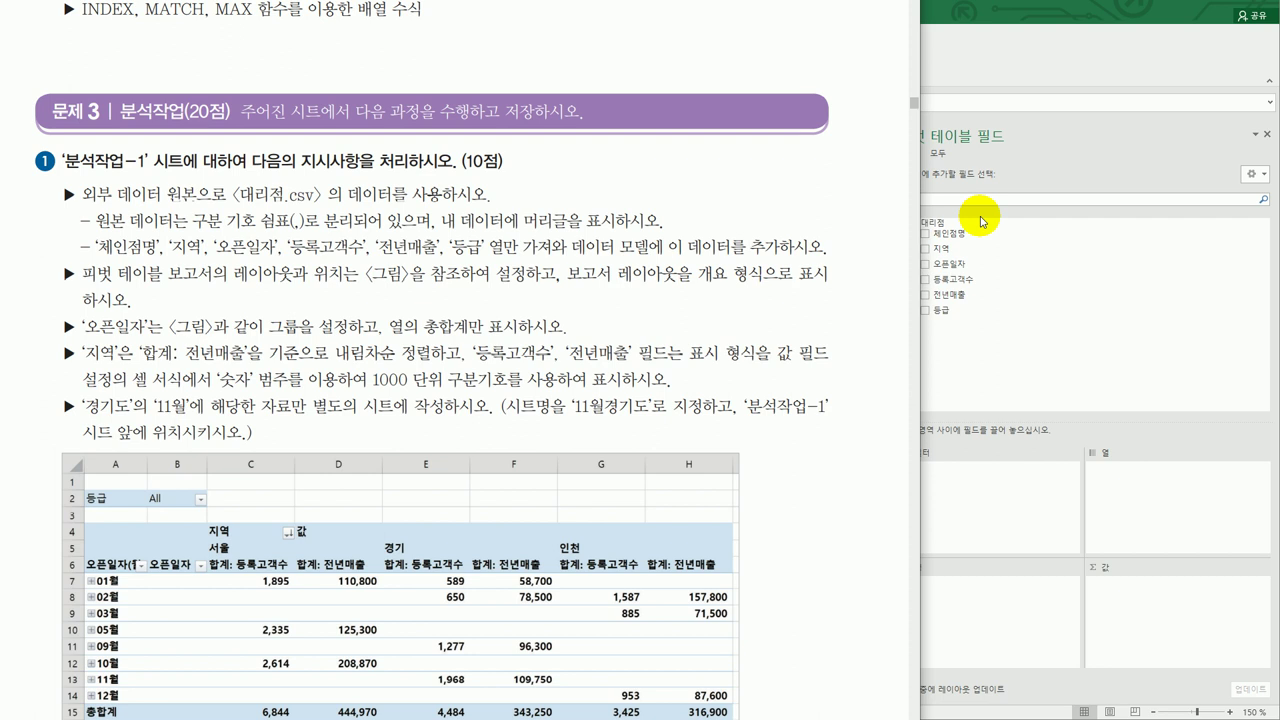
click(974, 64)
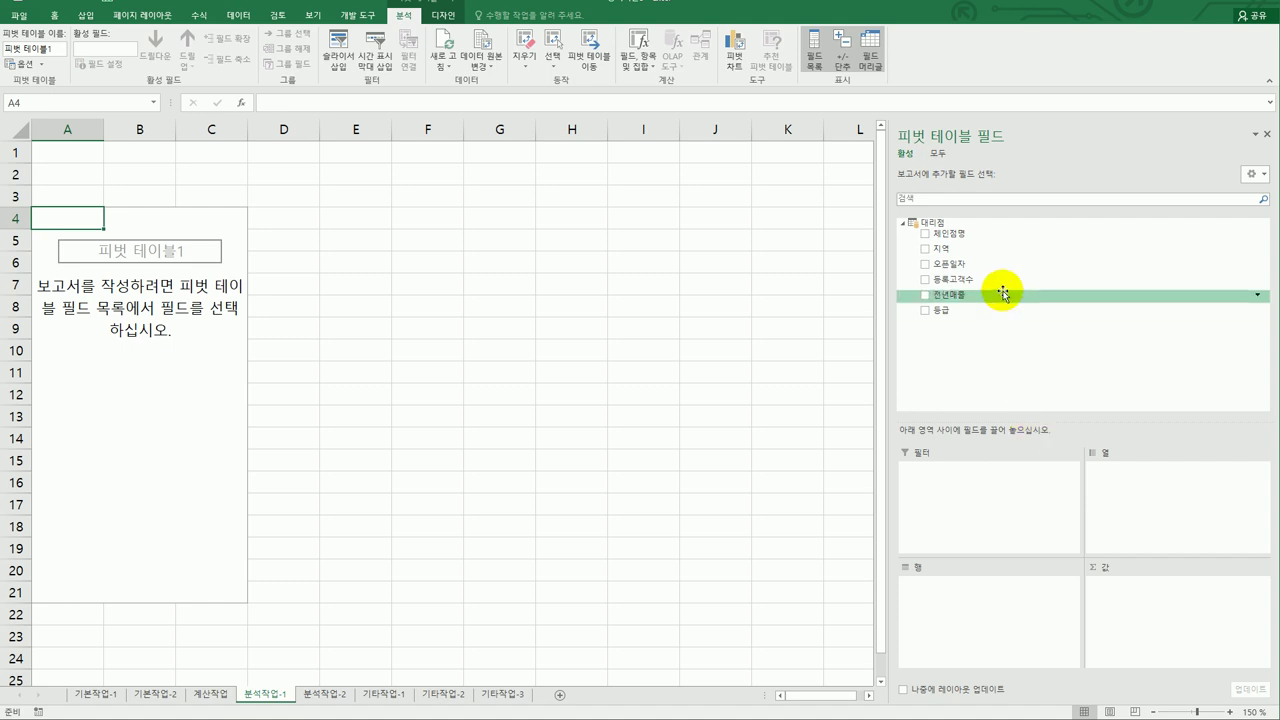
Lay out the pivot table with 등급 as filter, 오픈일자 as rows, 지역 as columns, and 등록고객수 and 전년매출 as values.
drag(965, 311, 968, 490)
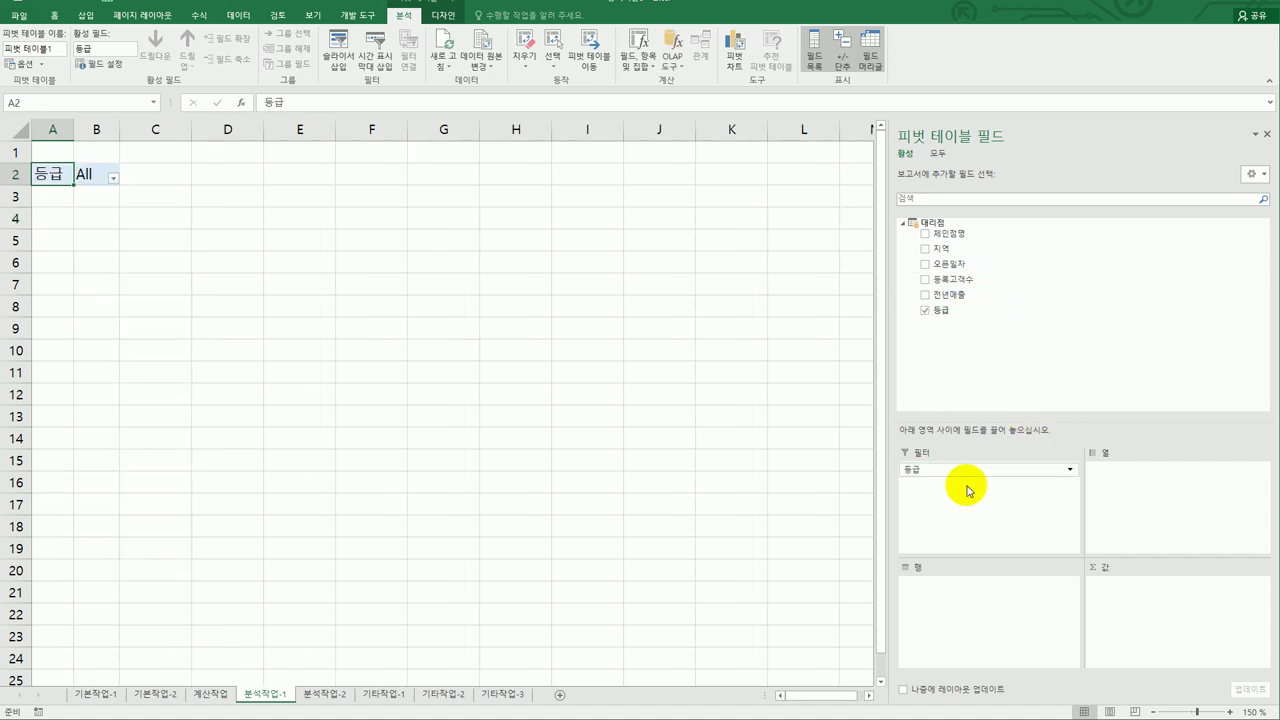
drag(962, 266, 977, 626)
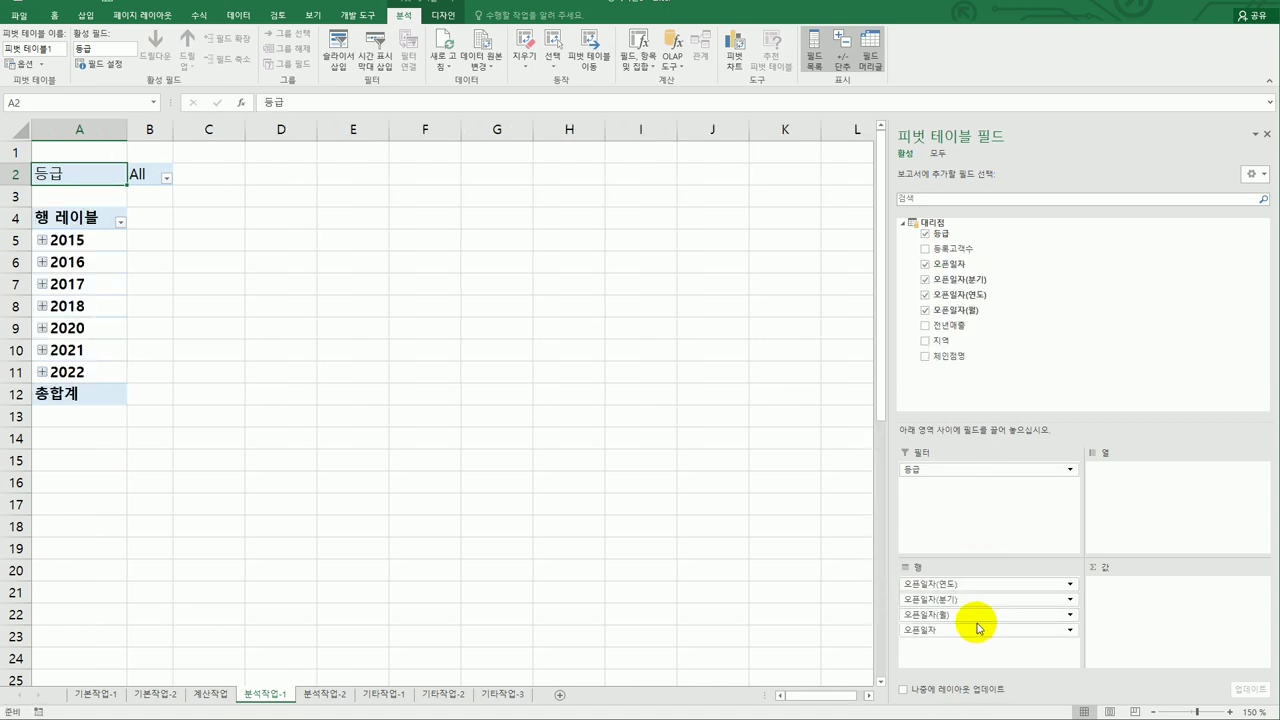
drag(962, 340, 1143, 545)
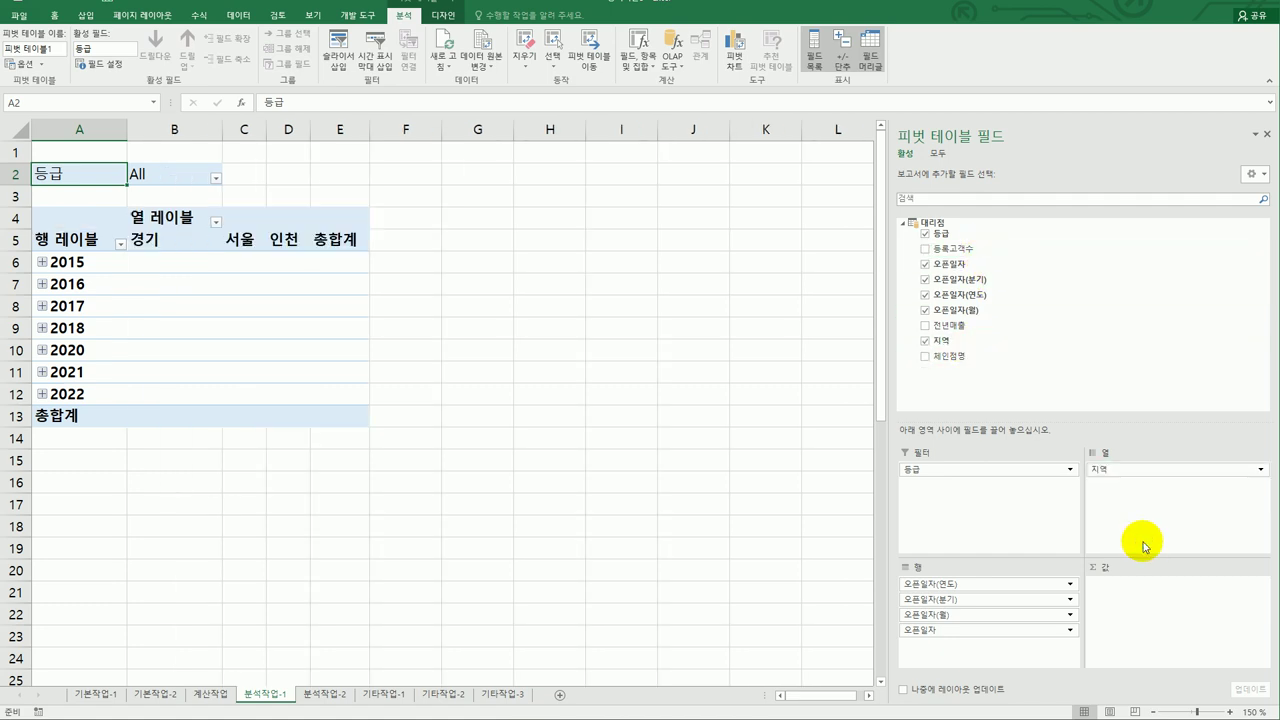
drag(1023, 250, 1146, 622)
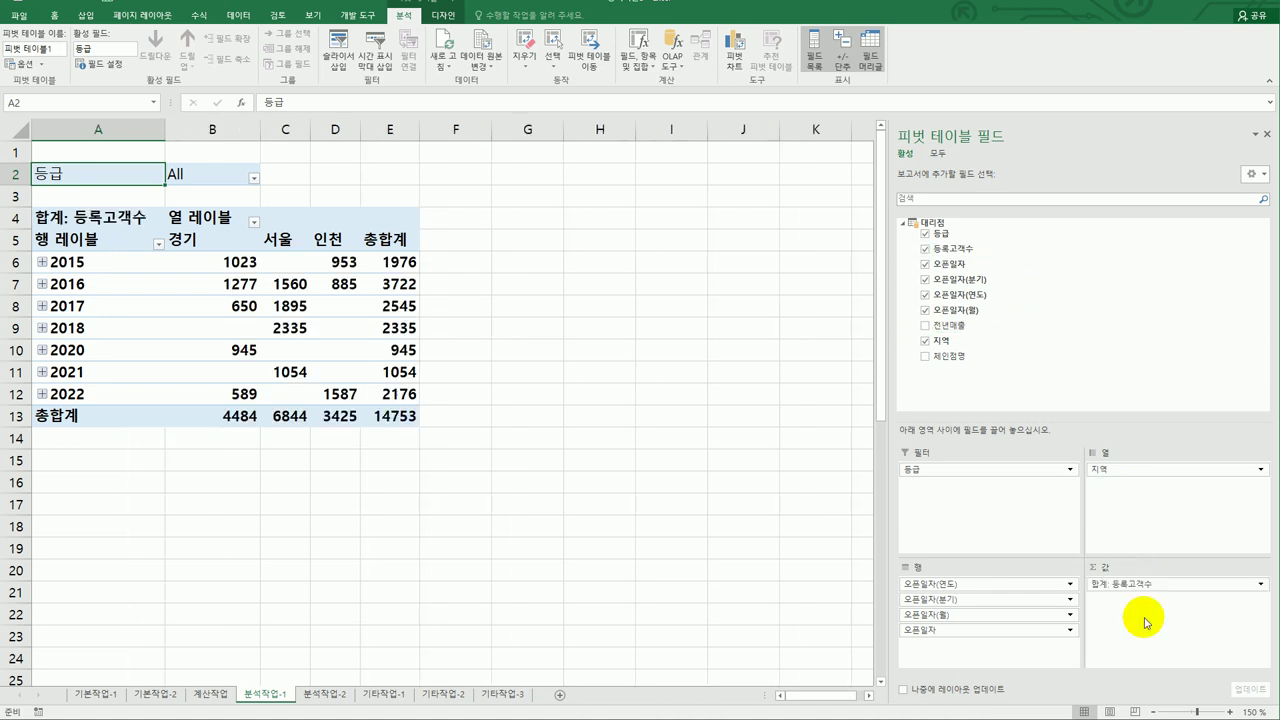
drag(968, 326, 1118, 612)
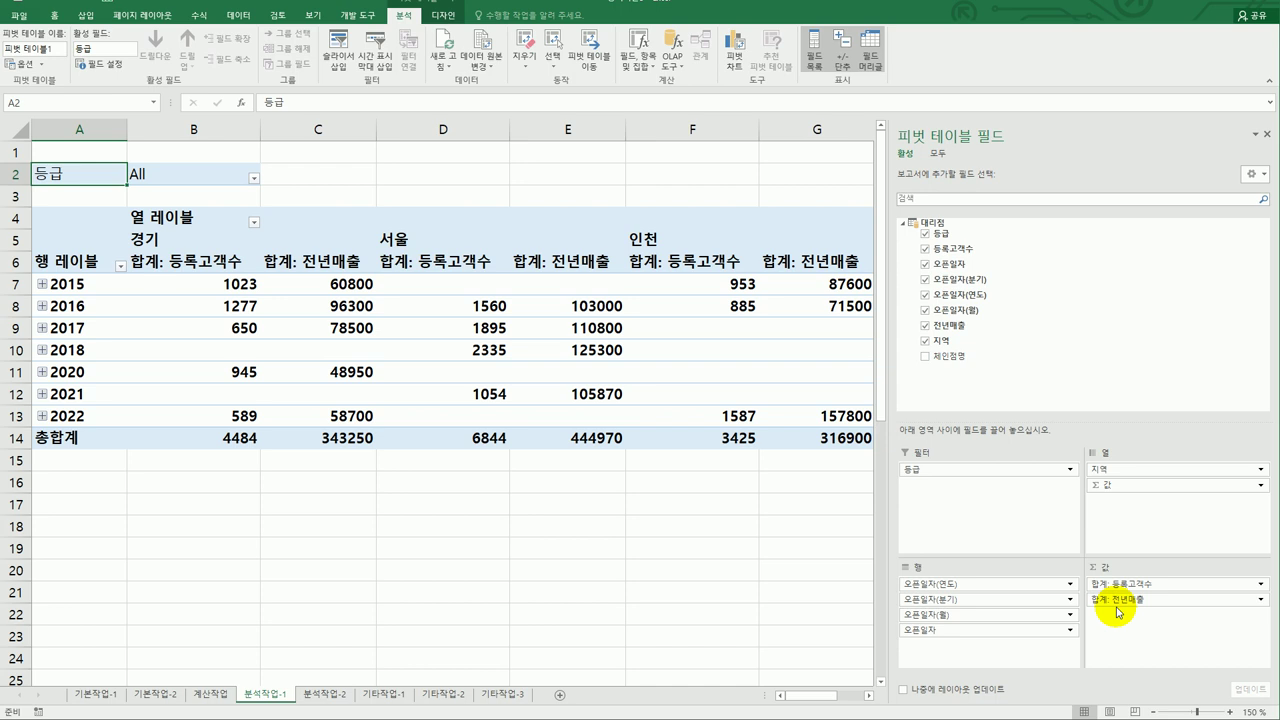
Show the pivot table report in outline form (개요 형식) and close the field list.
click(452, 18)
click(83, 62)
click(106, 140)
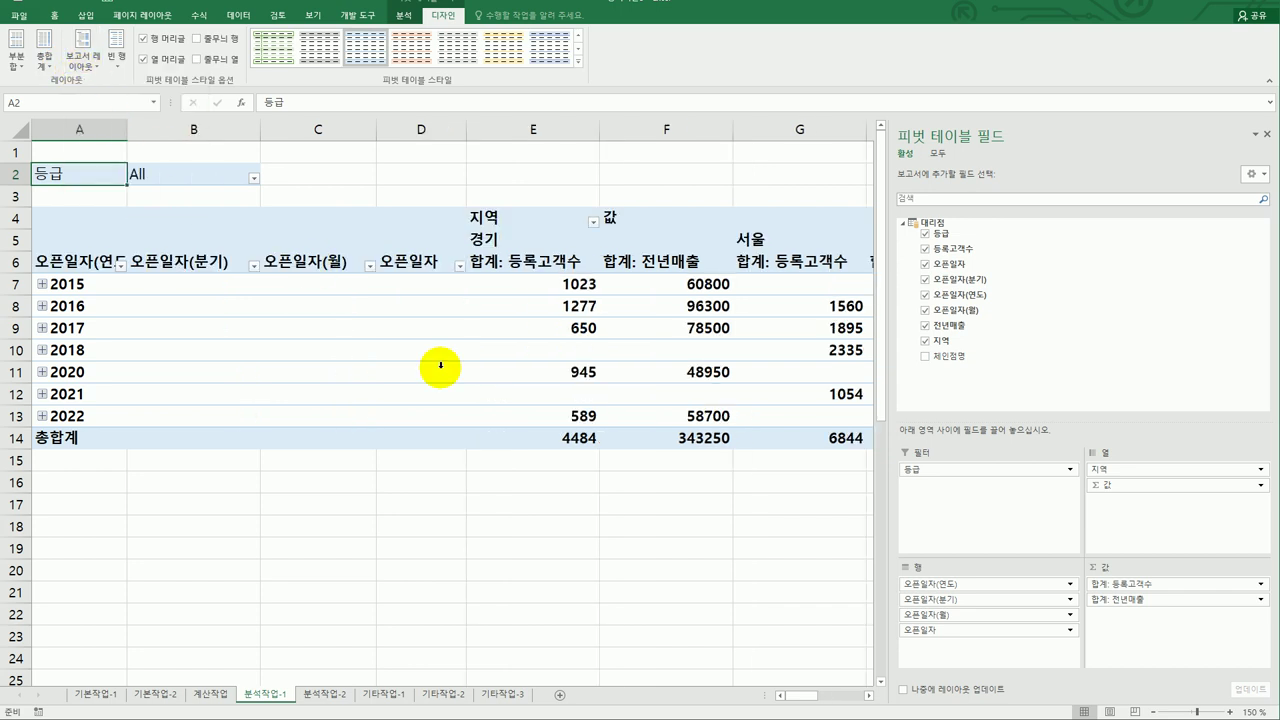
click(1268, 134)
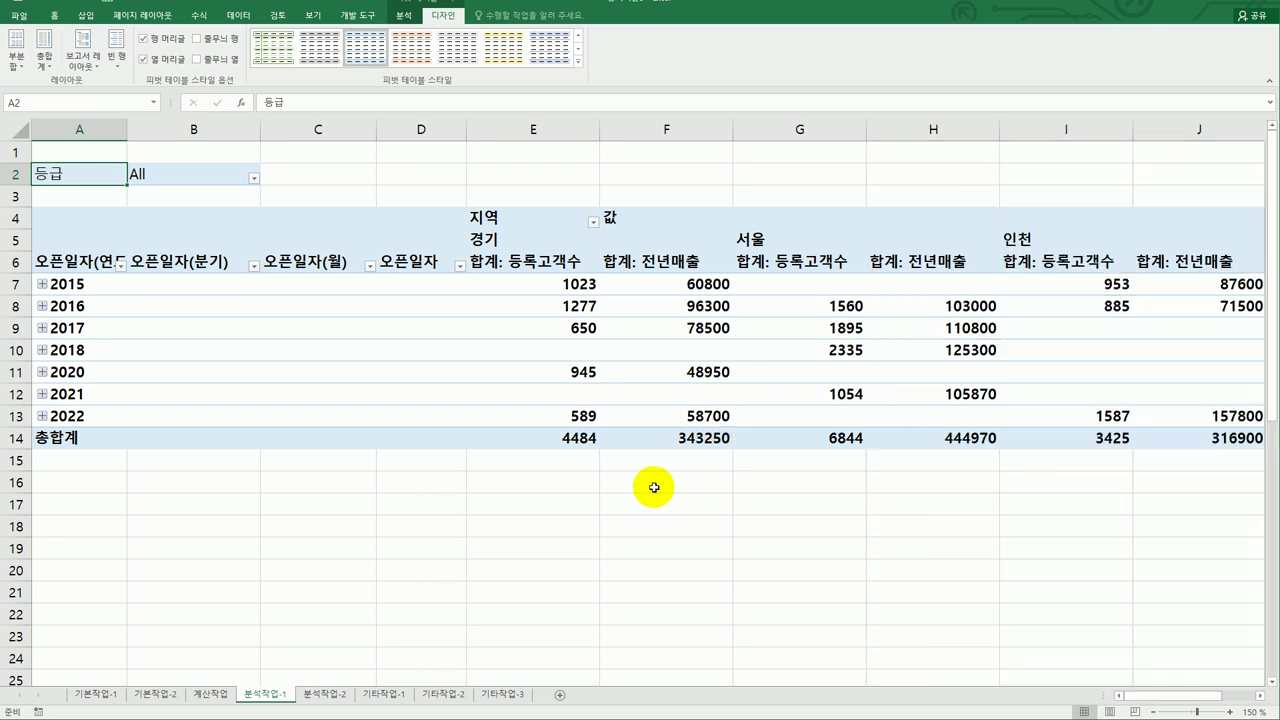
Group the 오픈일자 row field by month (월) only, and turn on grand totals for columns only.
click(90, 287)
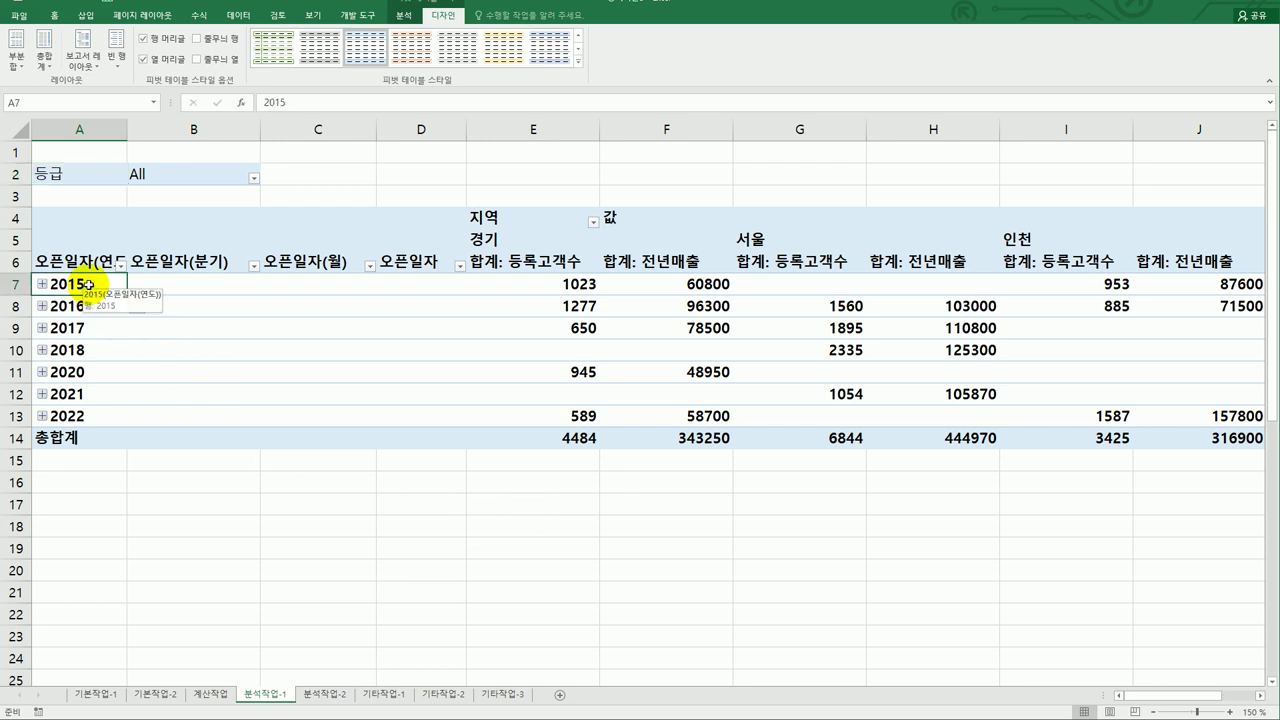
right_click(88, 285)
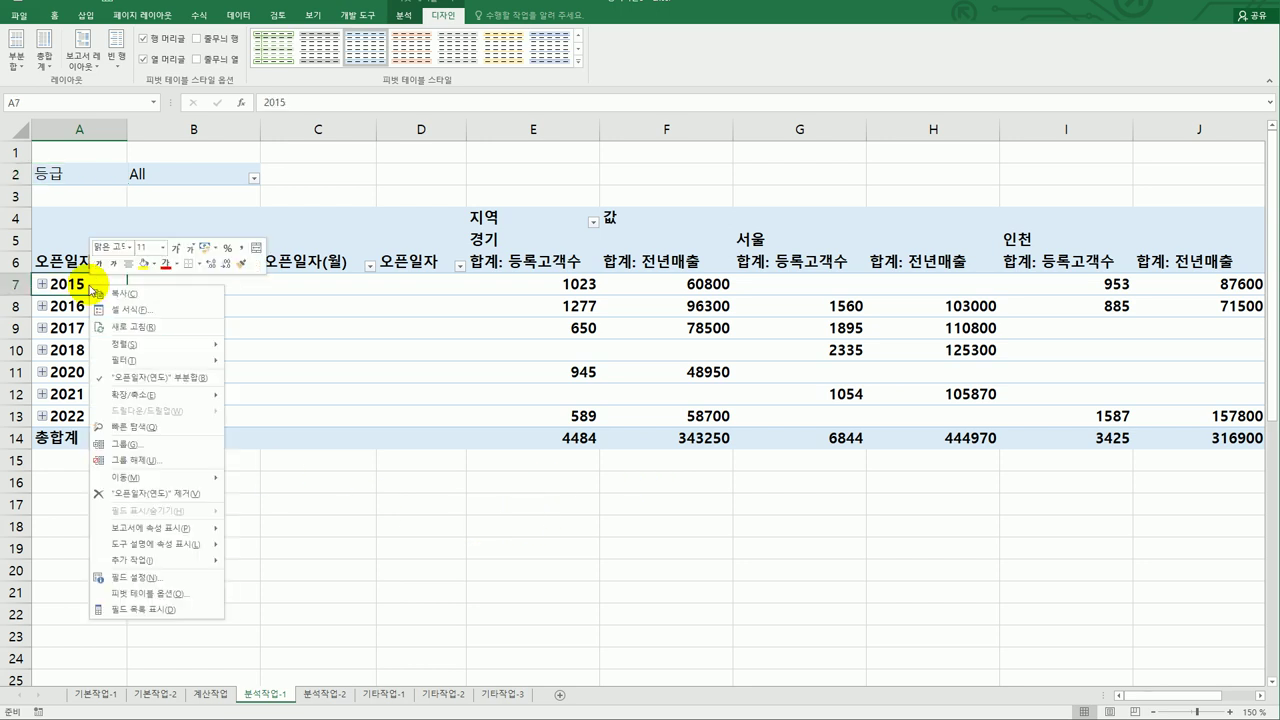
click(163, 449)
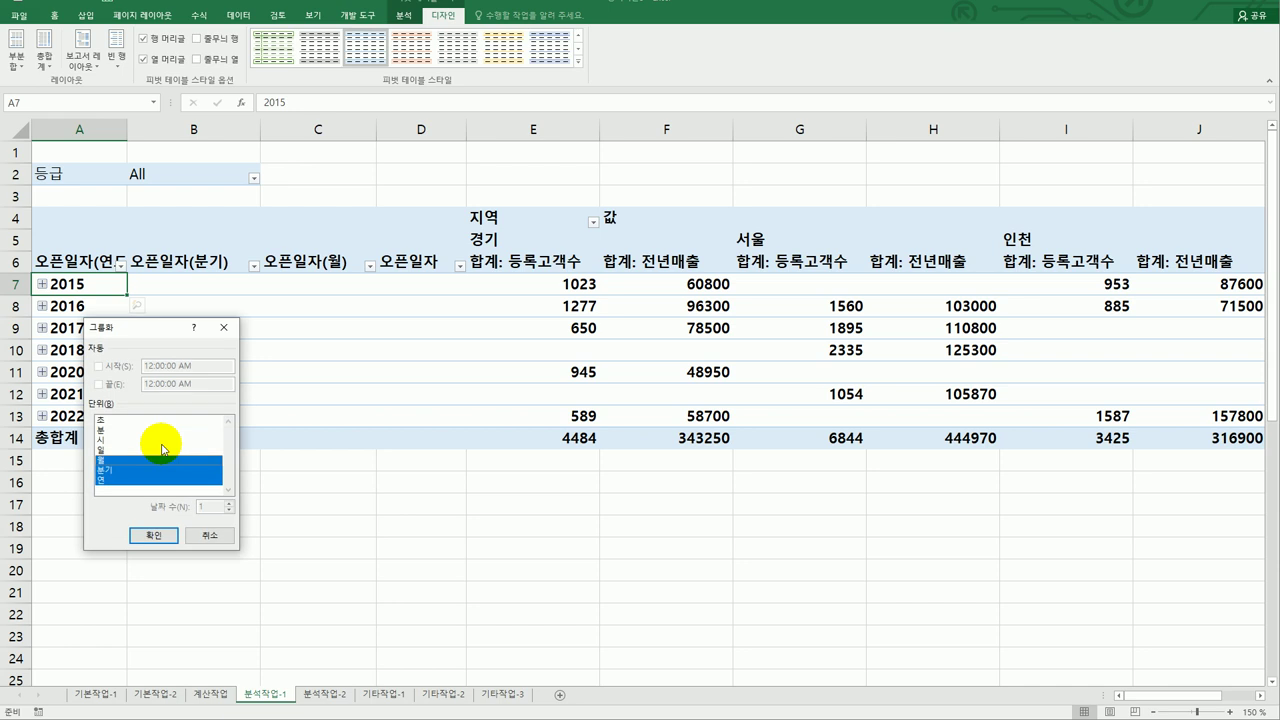
click(110, 469)
click(122, 480)
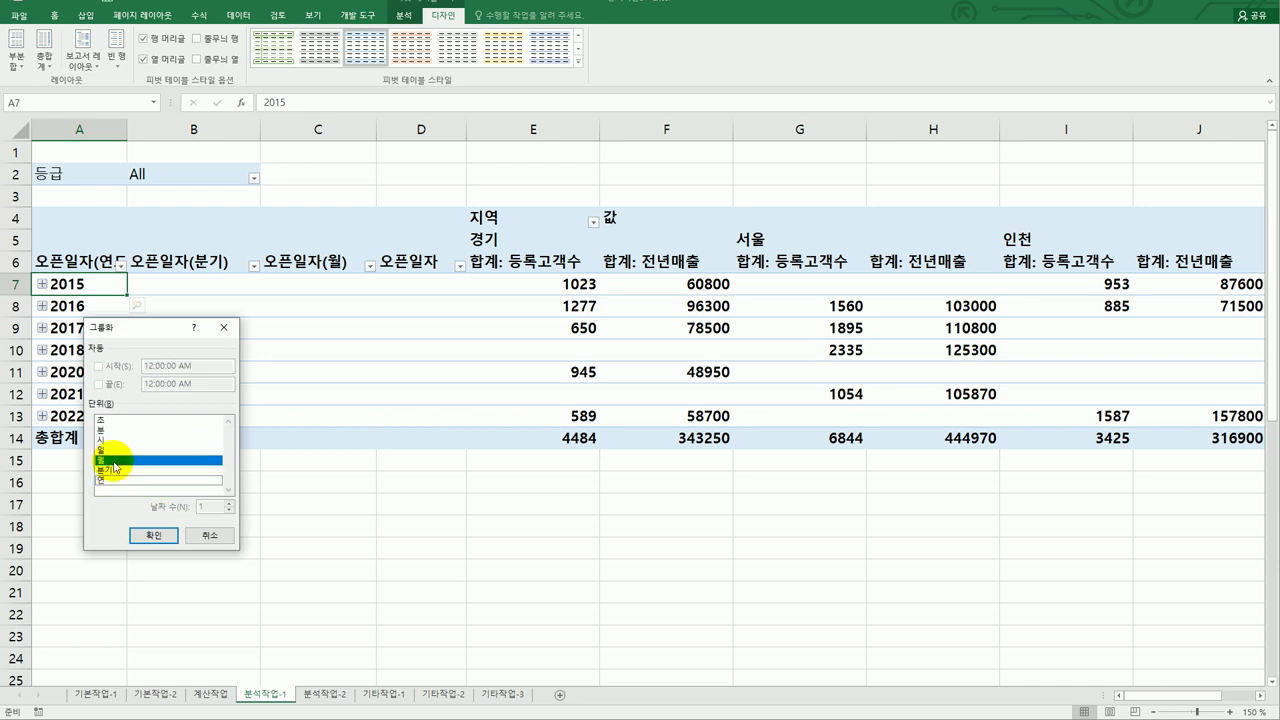
click(153, 536)
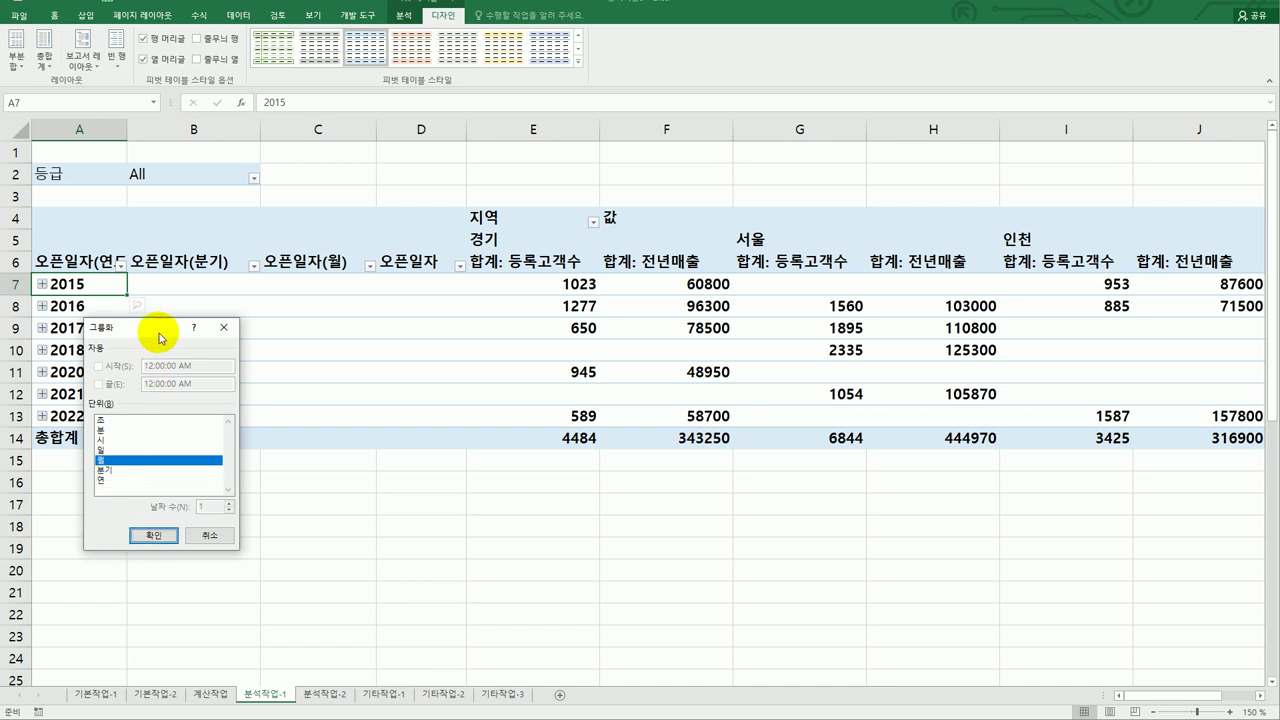
drag(150, 326, 321, 299)
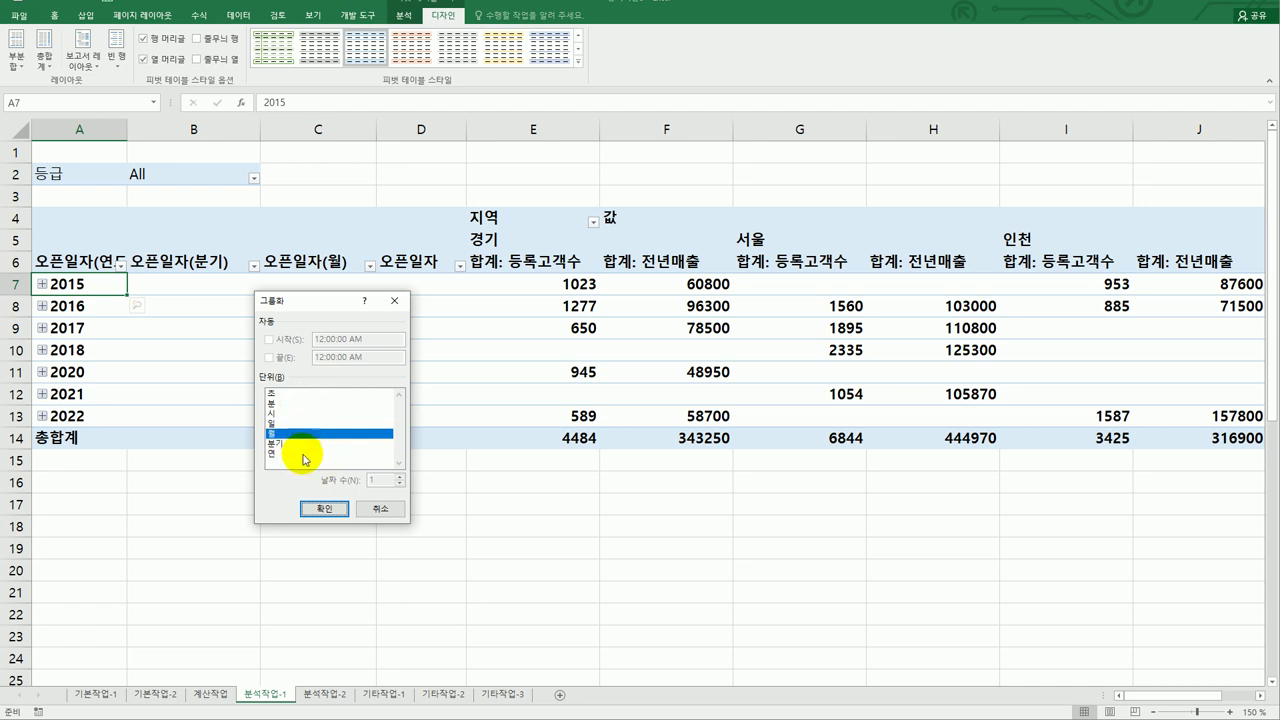
click(324, 508)
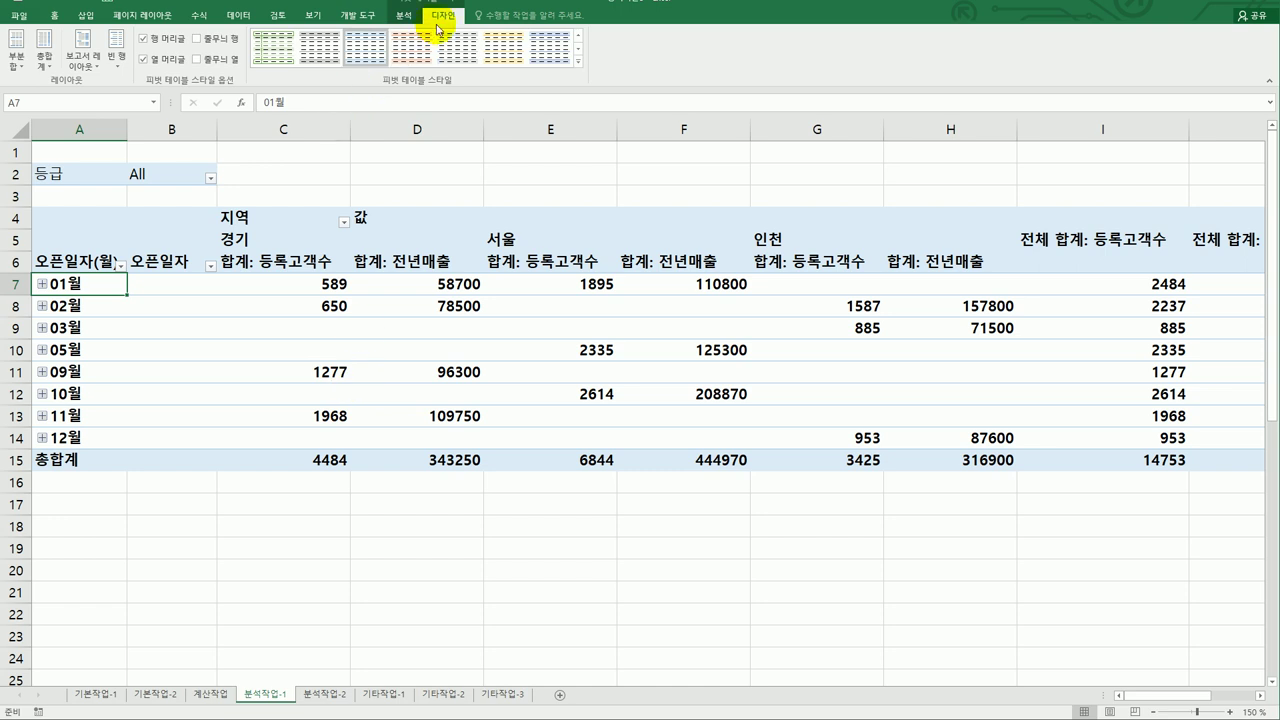
click(50, 66)
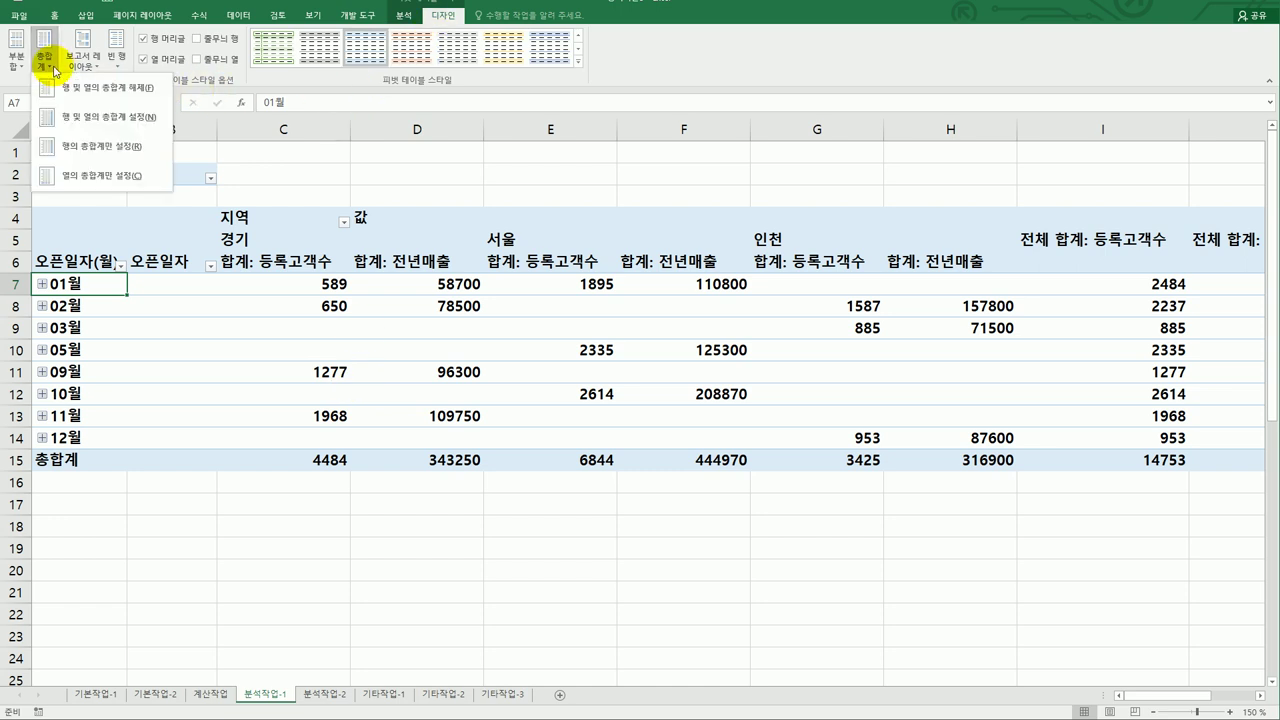
click(96, 180)
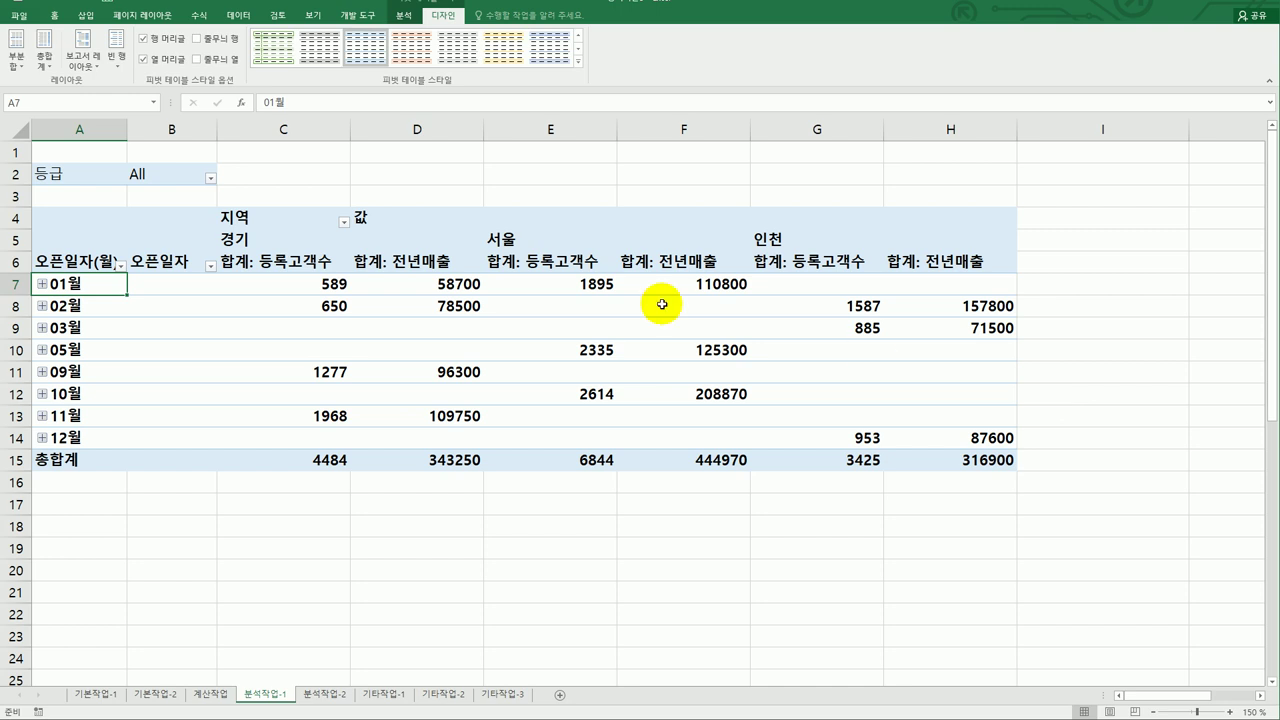
Sort the 지역 column field in descending order based on 합계: 전년매출.
click(297, 218)
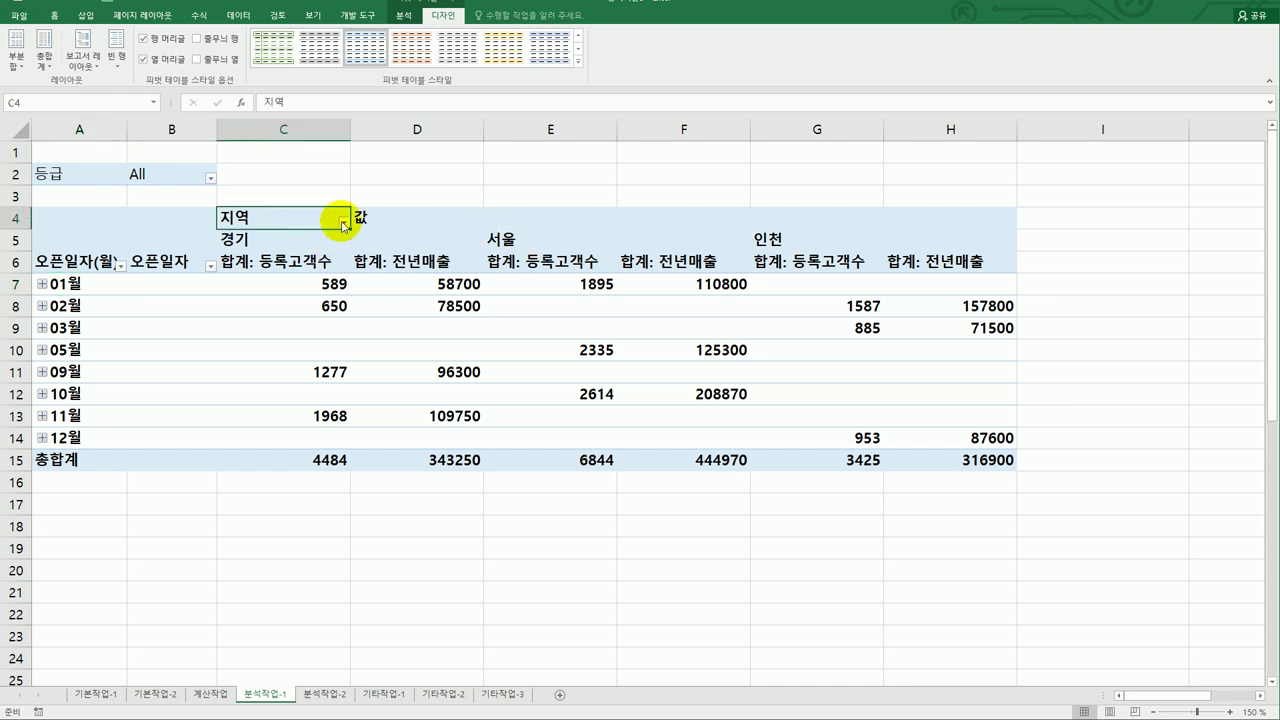
click(343, 224)
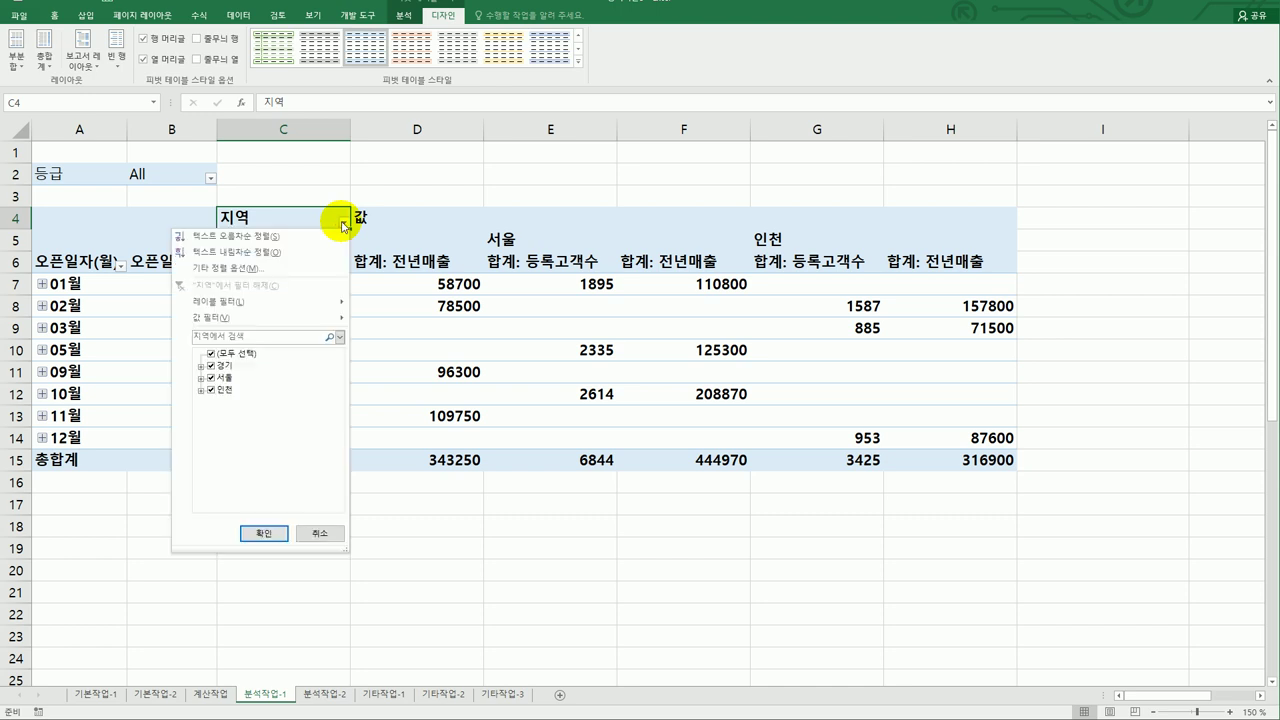
click(311, 268)
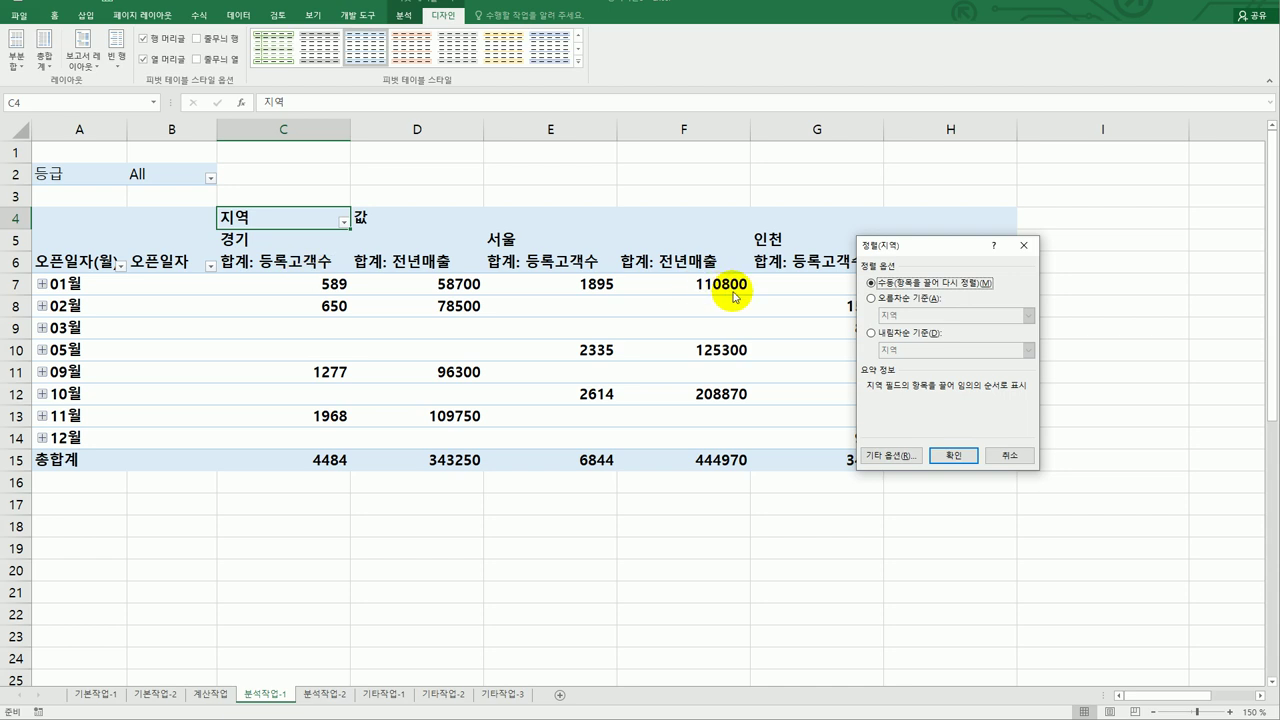
click(893, 334)
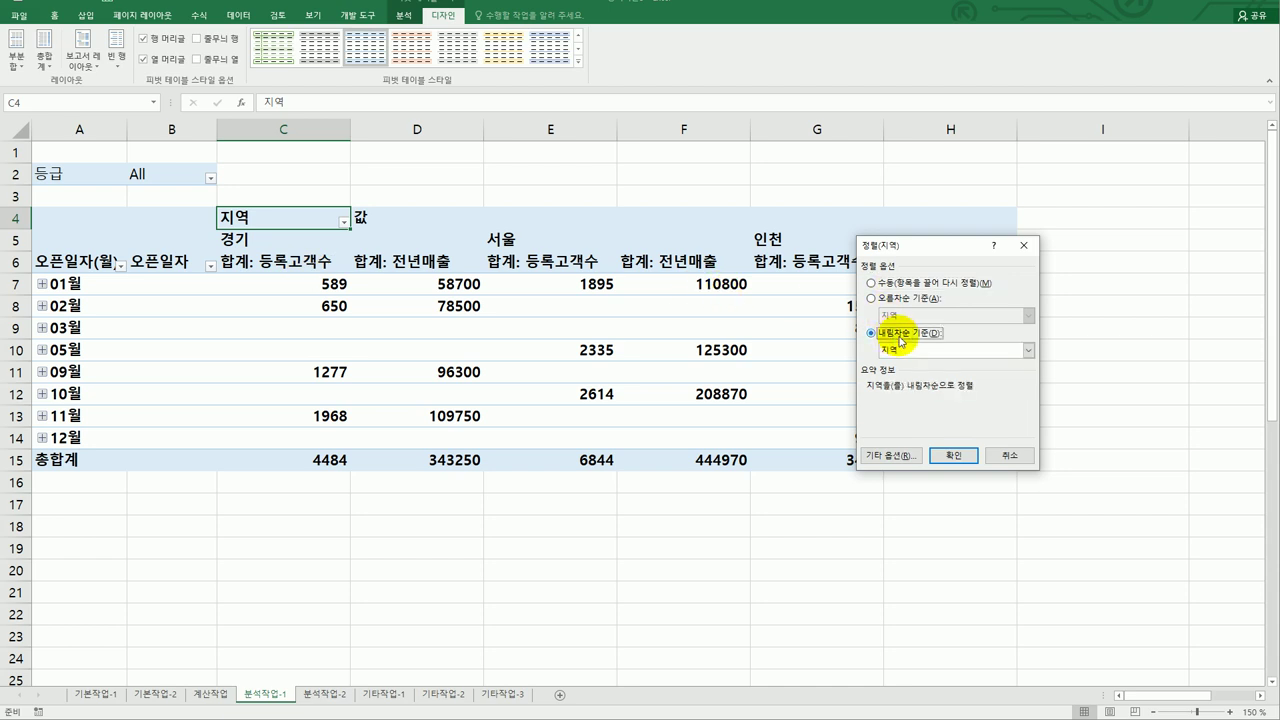
click(1027, 352)
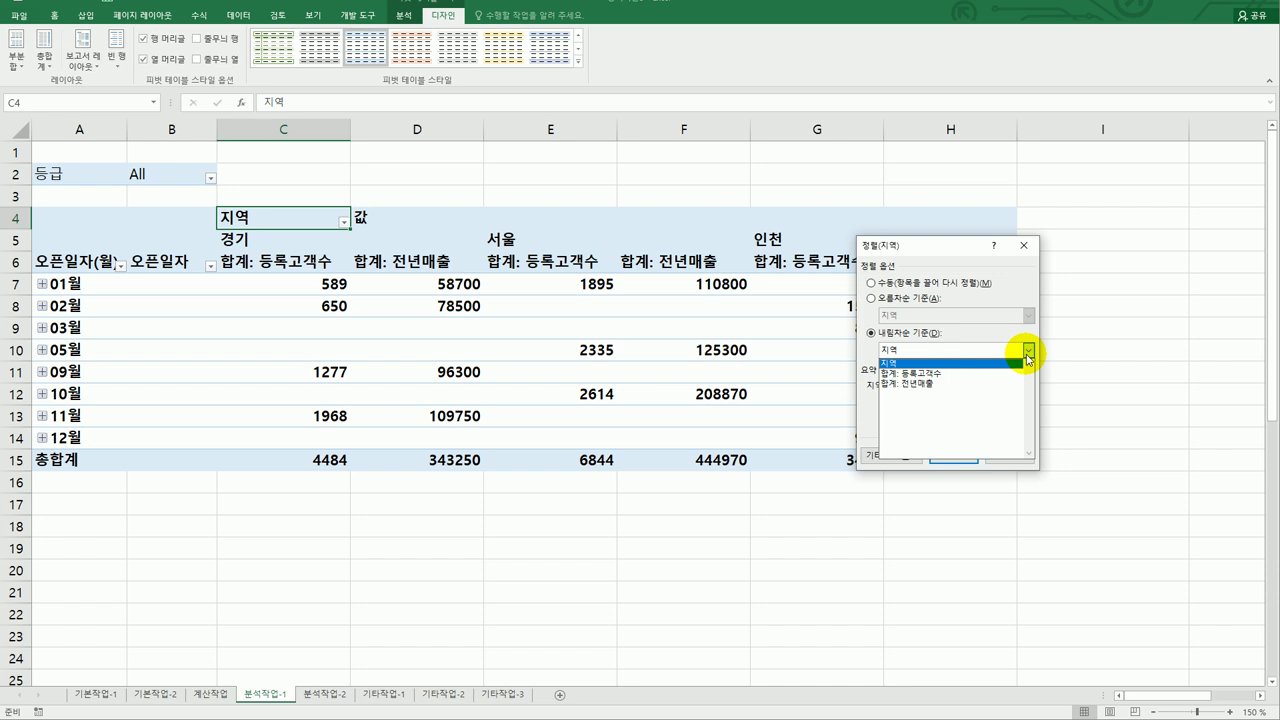
click(995, 383)
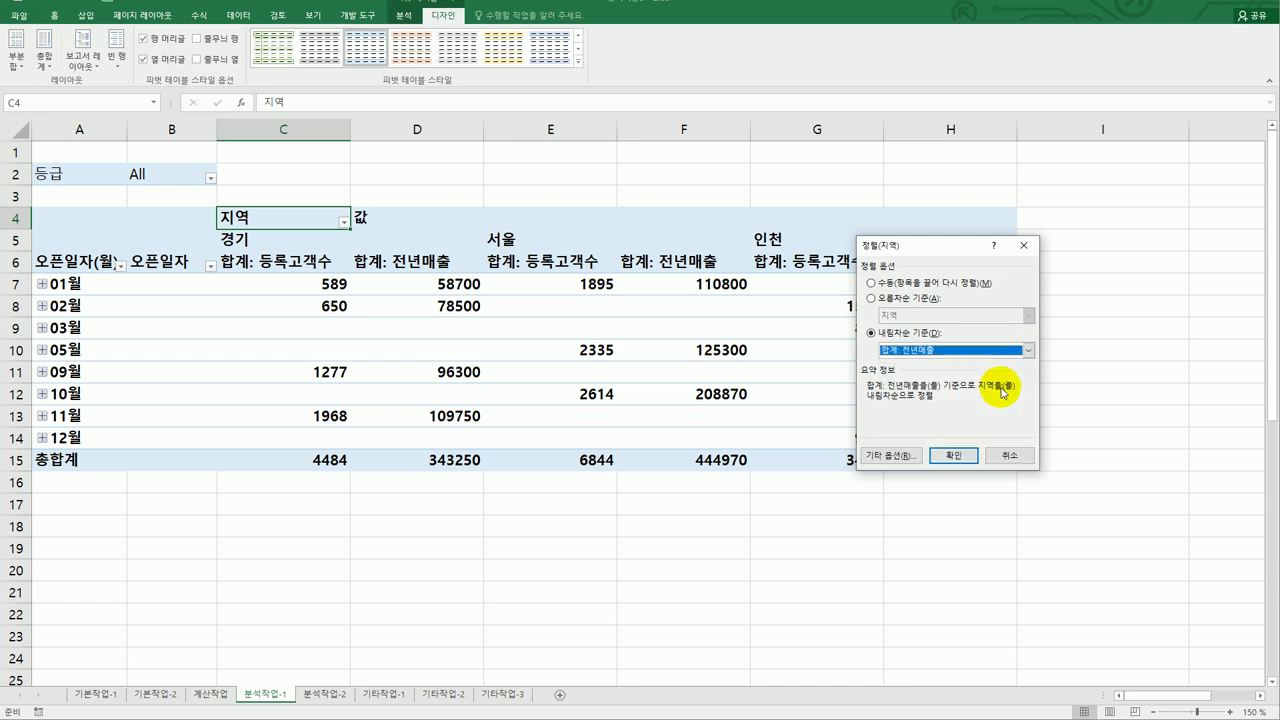
click(954, 456)
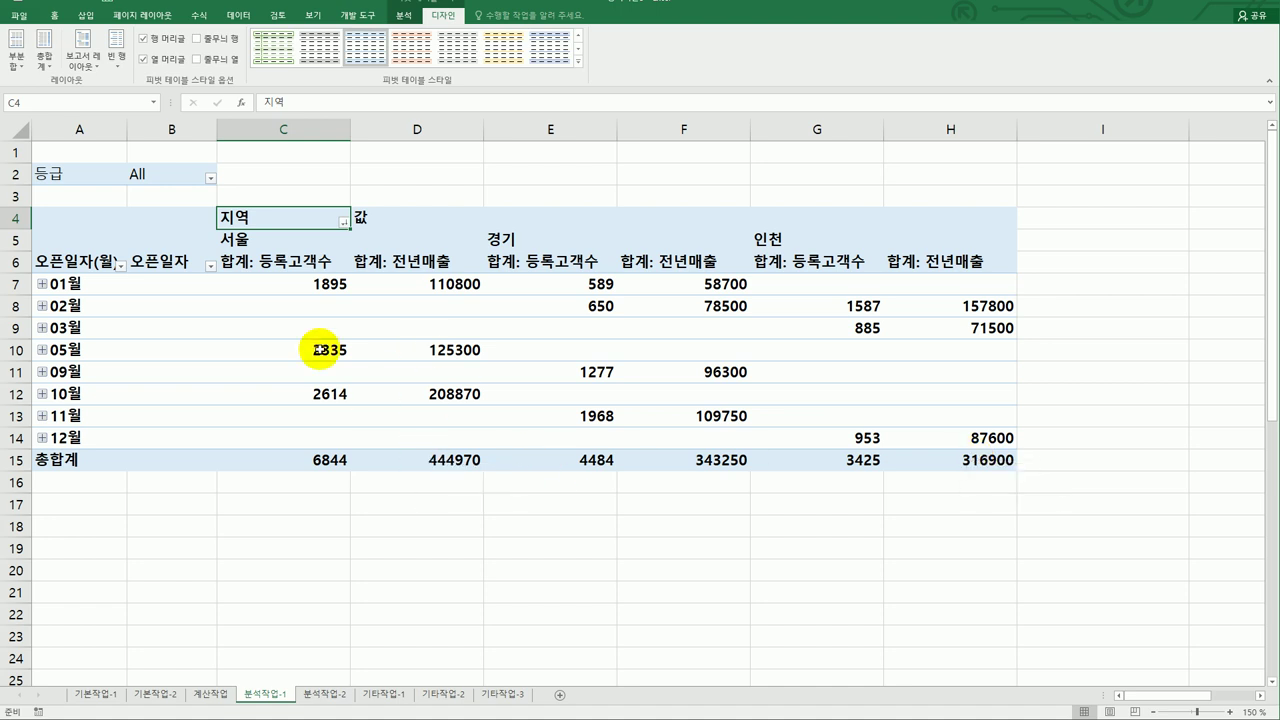
Format the 합계: 등록고객수 value field with the 숫자 category and the 1000 separator.
click(281, 261)
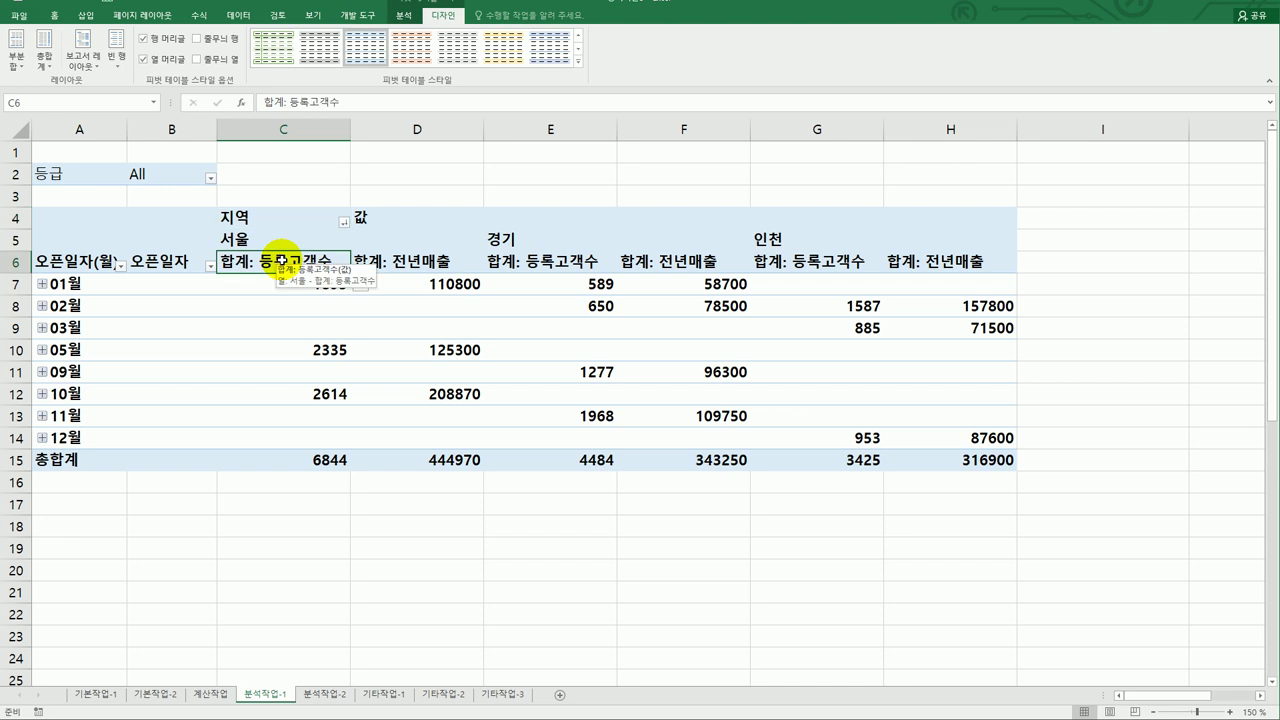
double_click(281, 261)
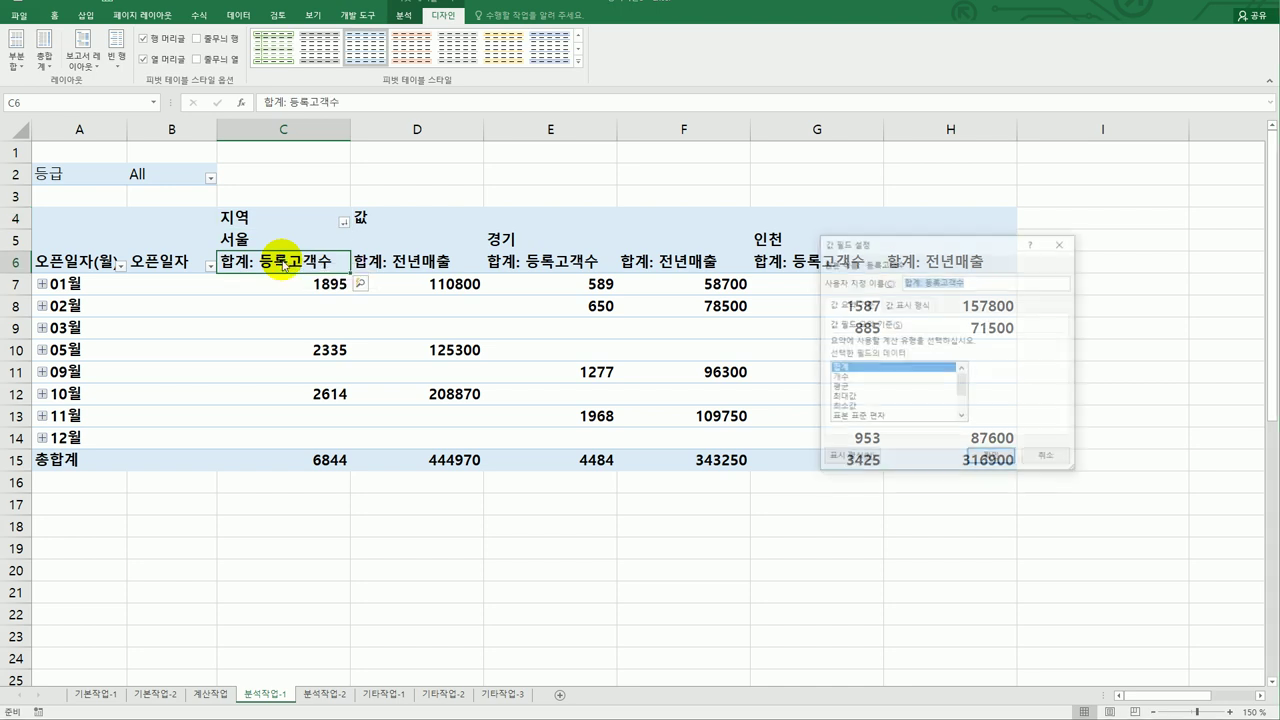
click(861, 459)
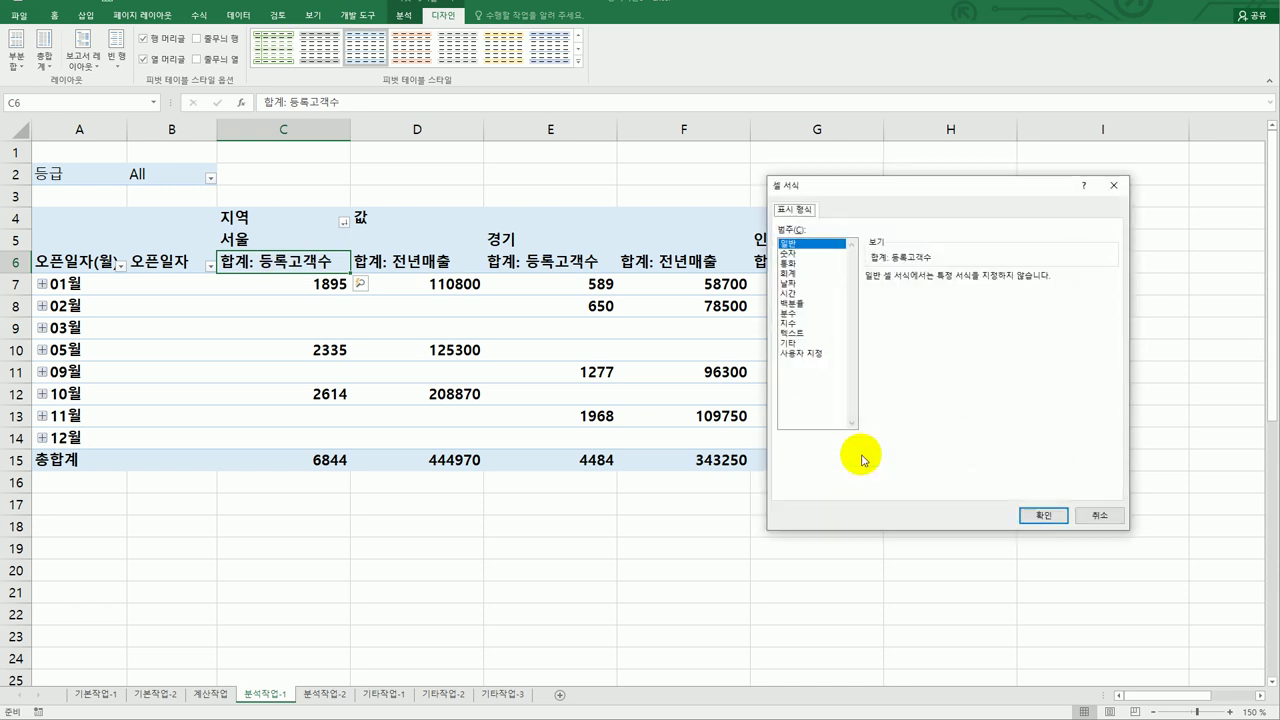
click(790, 253)
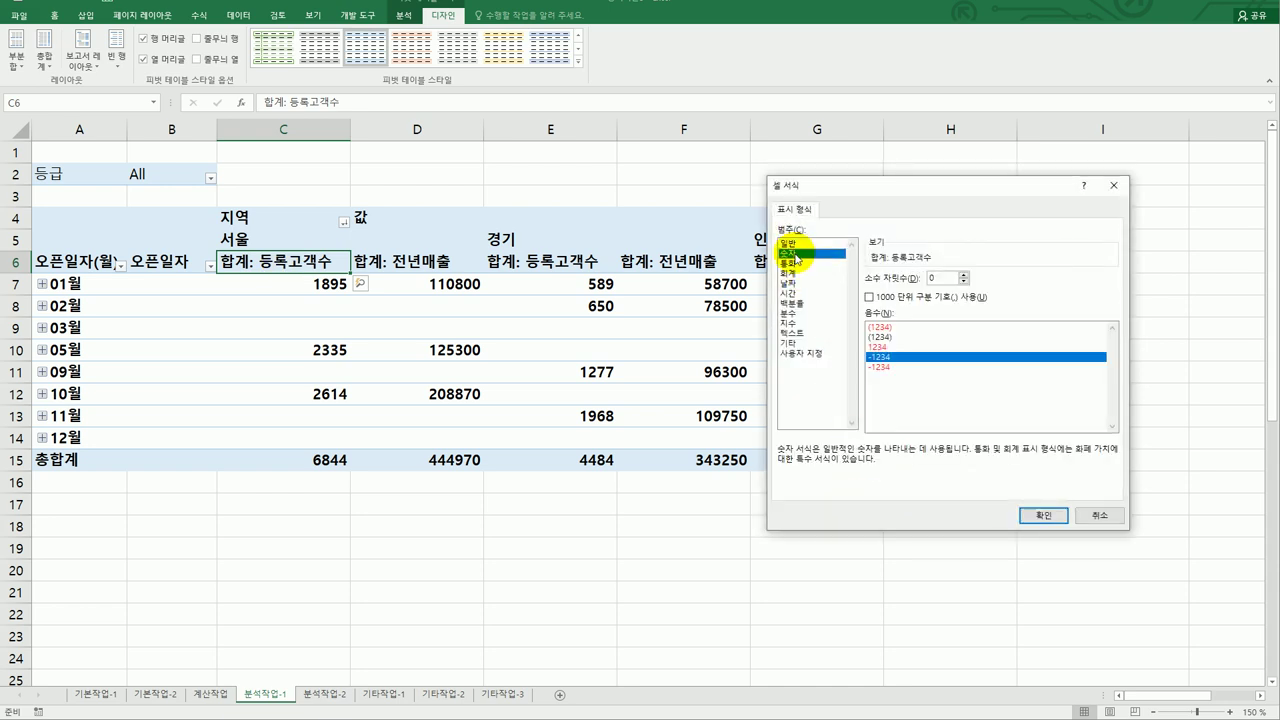
click(910, 297)
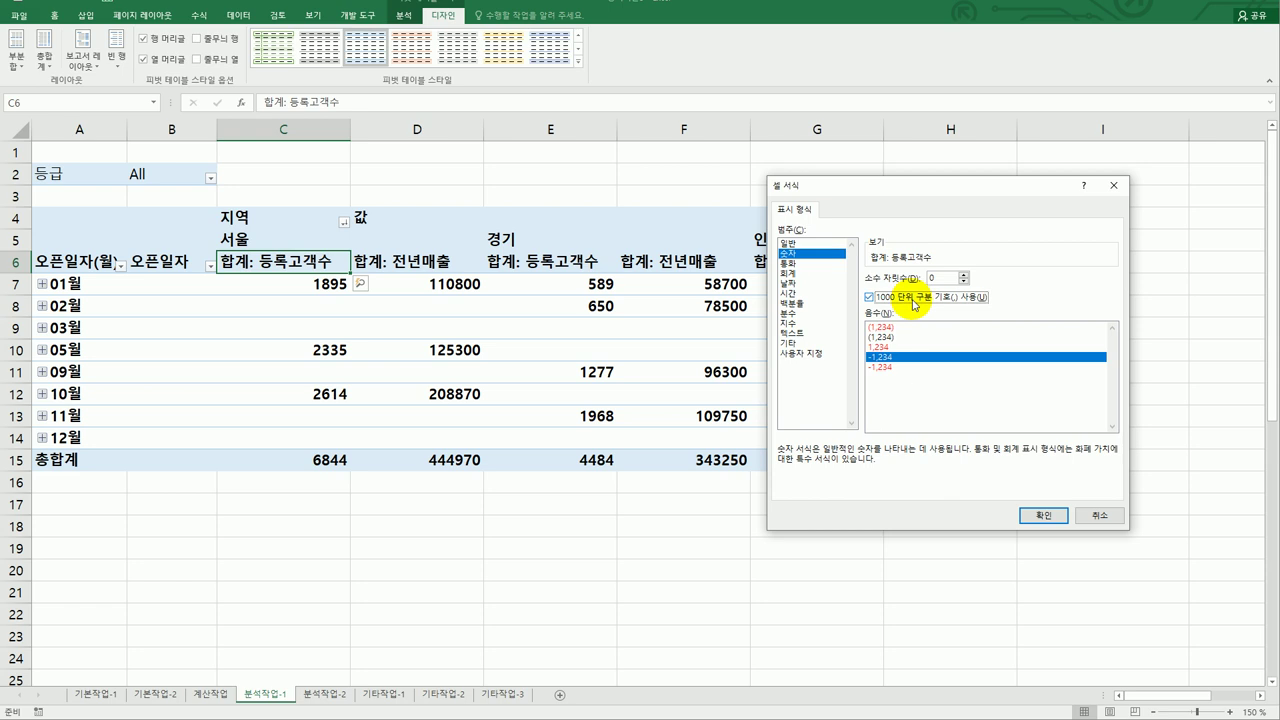
click(1055, 512)
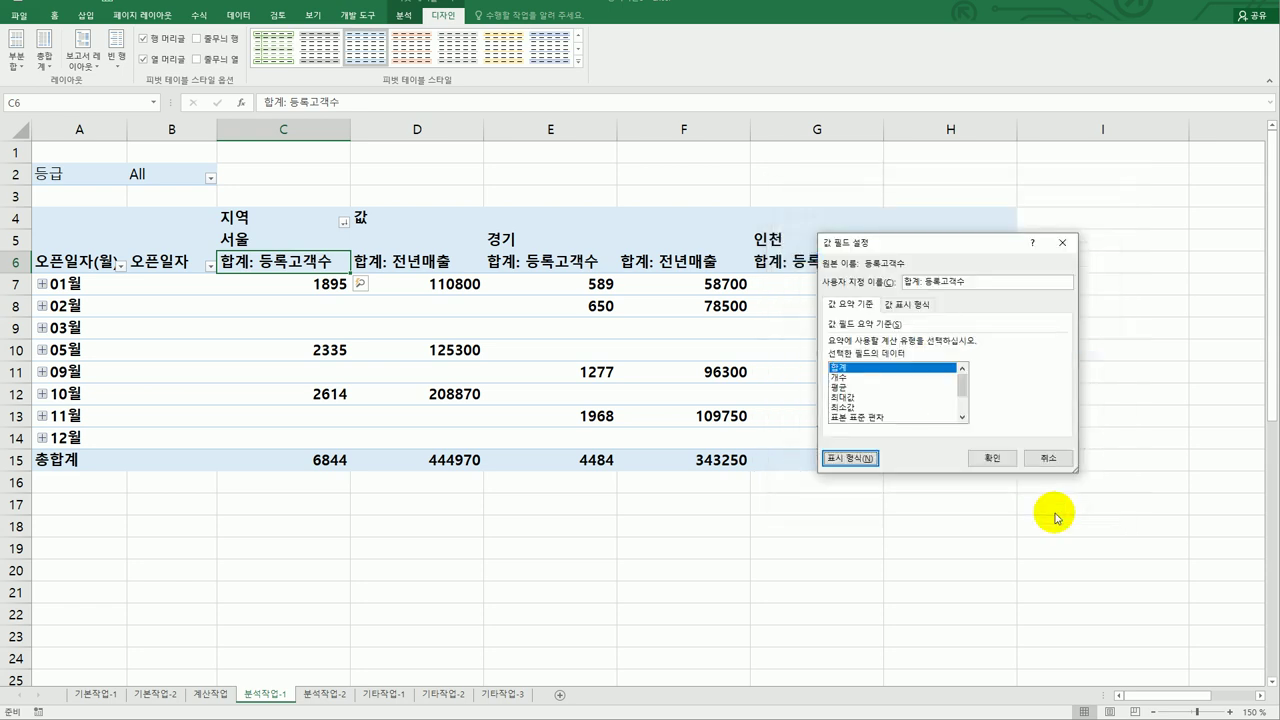
click(1010, 468)
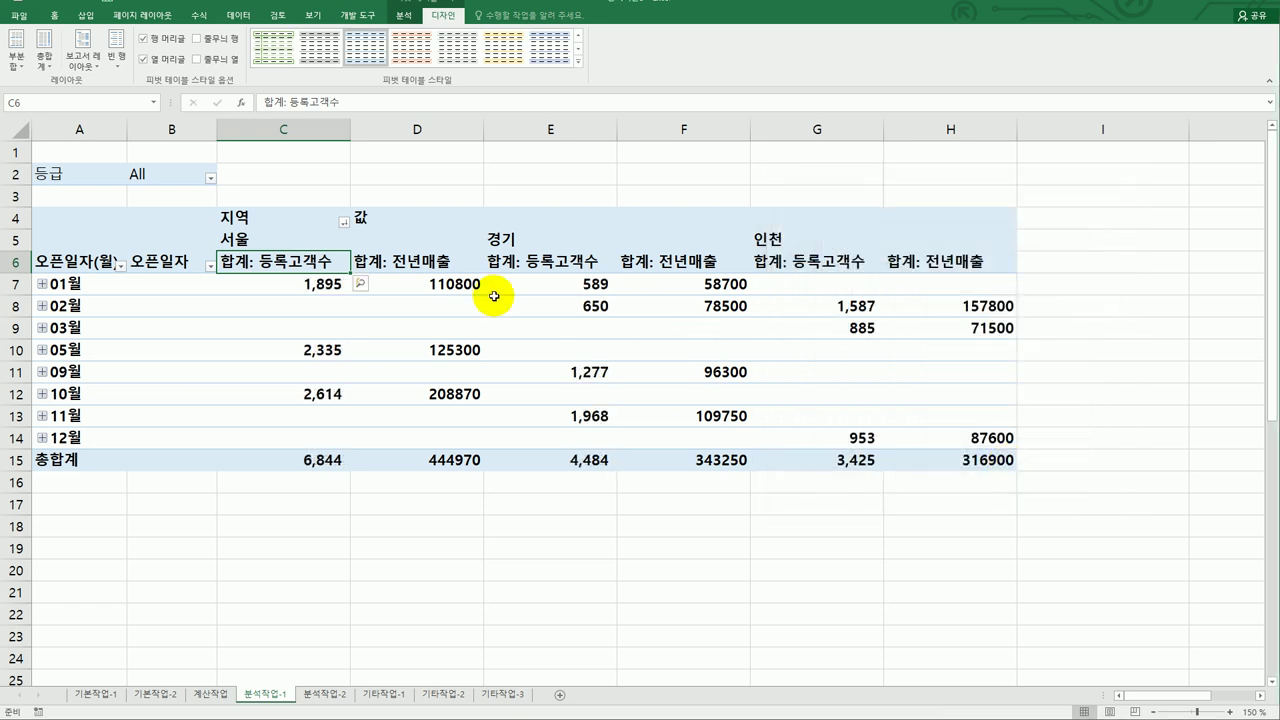
Format the 합계: 전년매출 value field with the 숫자 category and the 1000 separator.
click(416, 262)
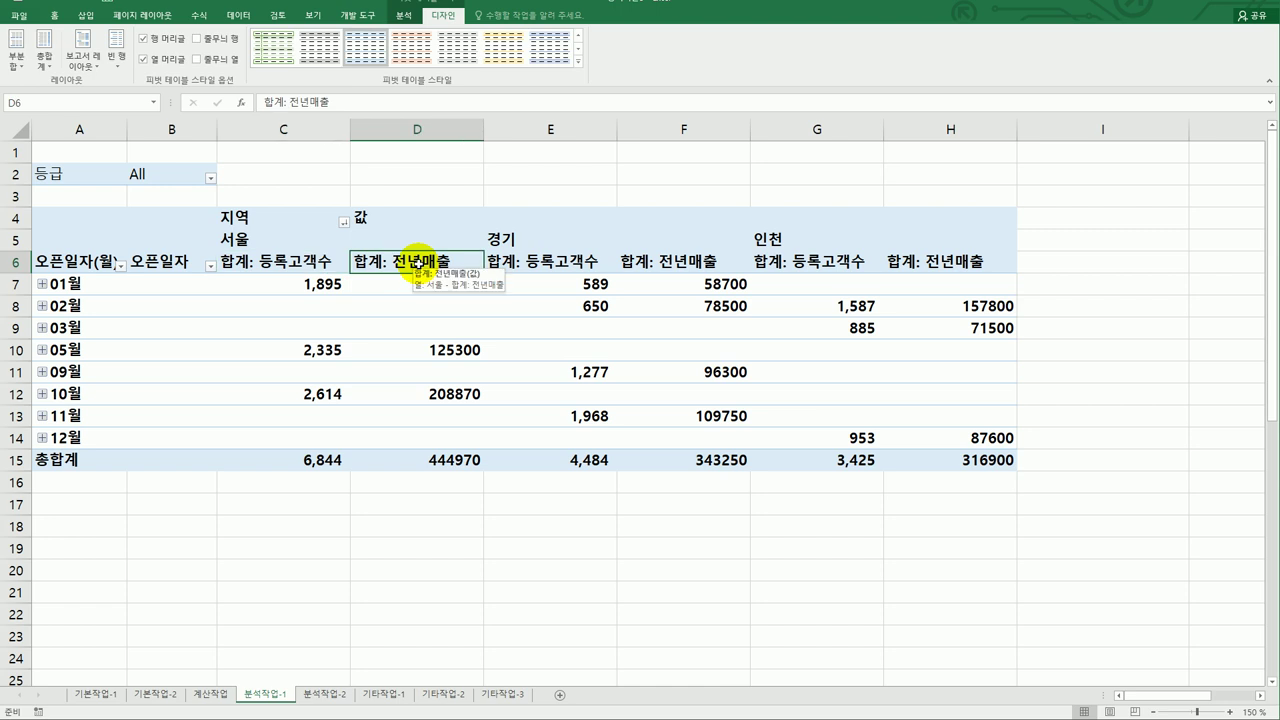
double_click(416, 262)
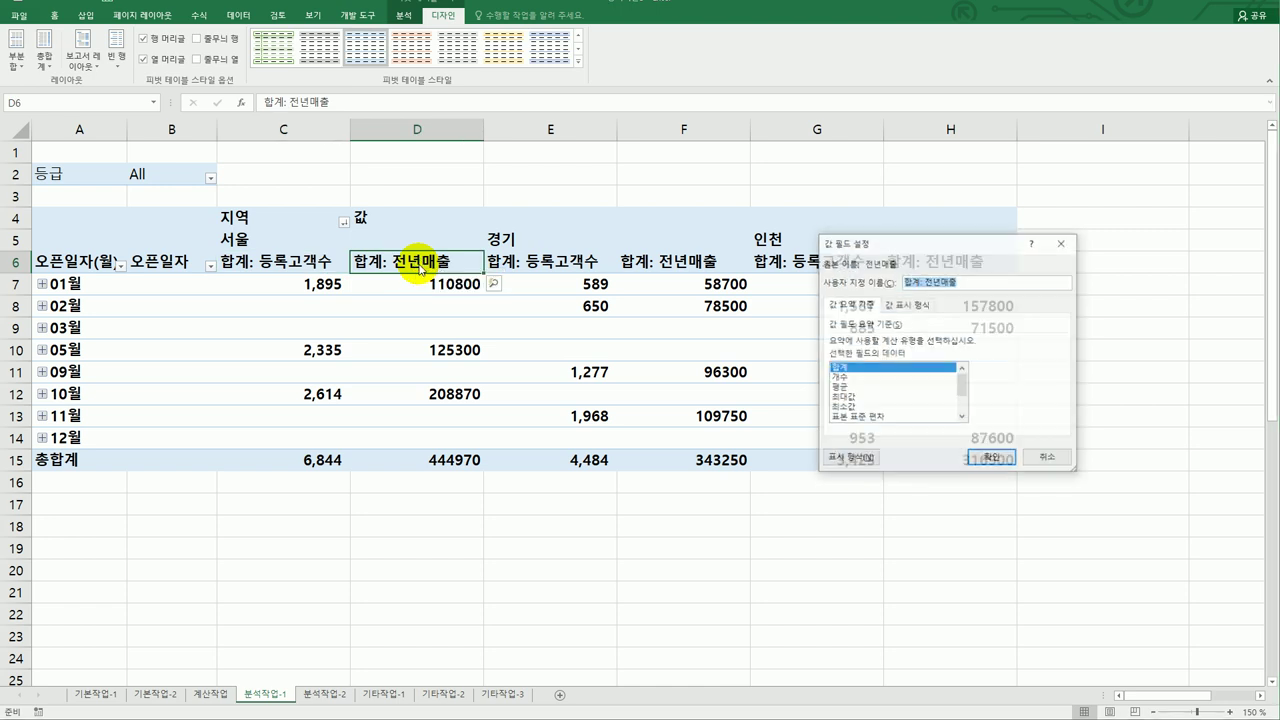
click(838, 459)
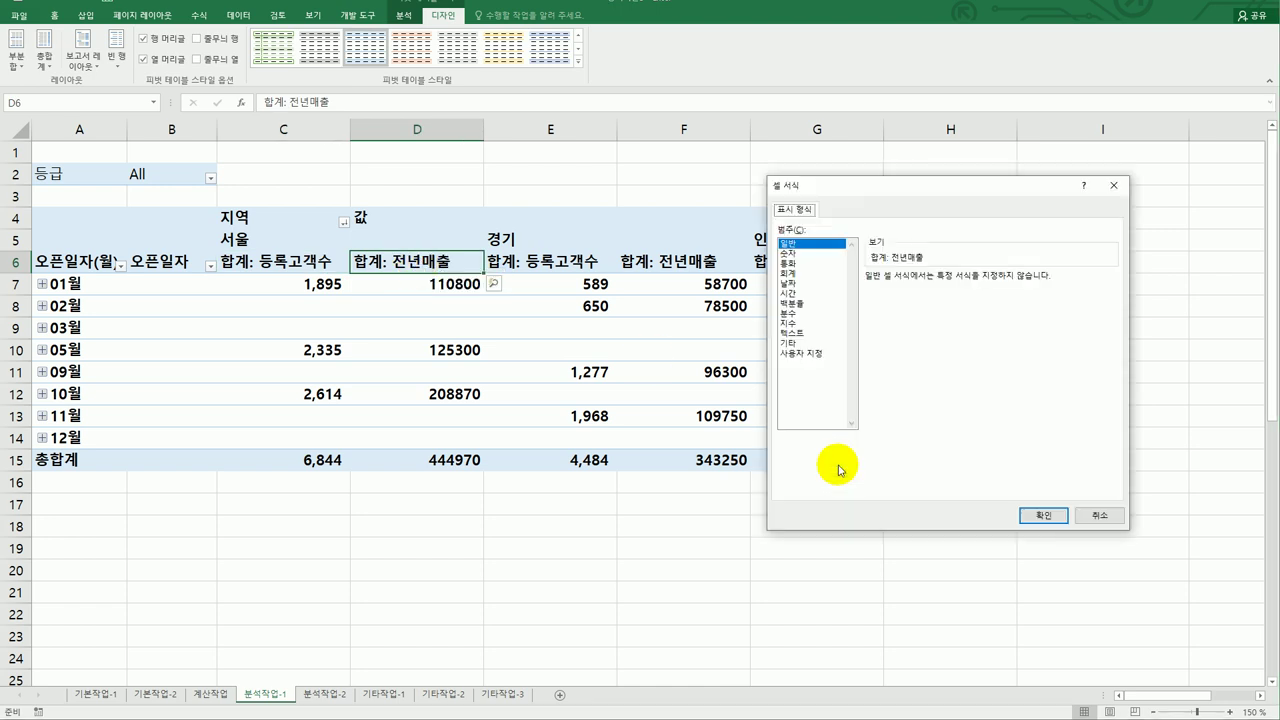
click(800, 254)
click(884, 299)
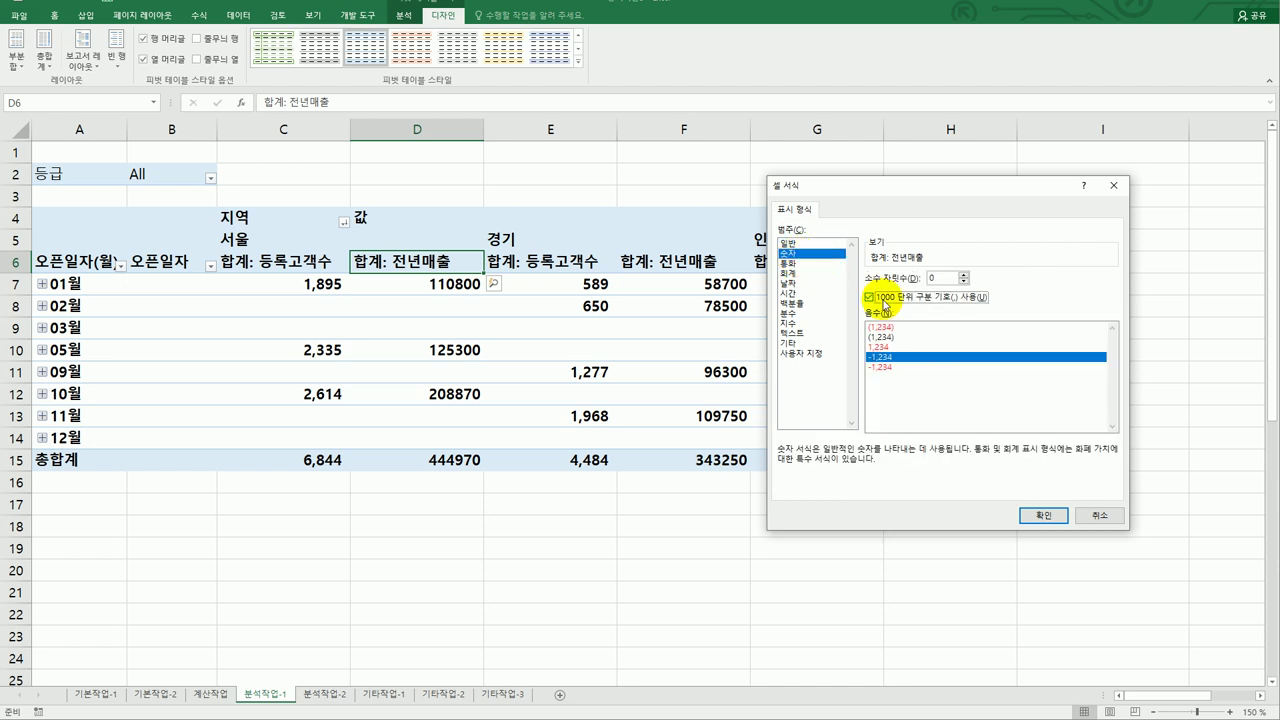
click(1040, 515)
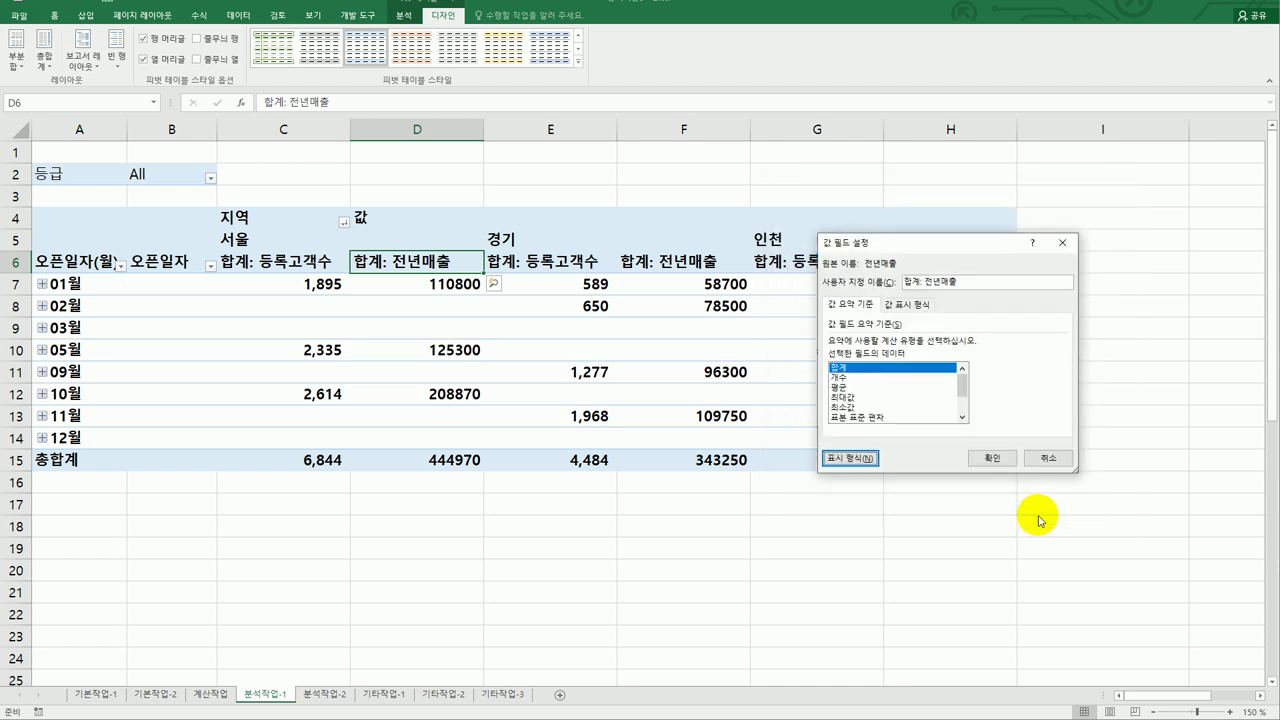
click(992, 466)
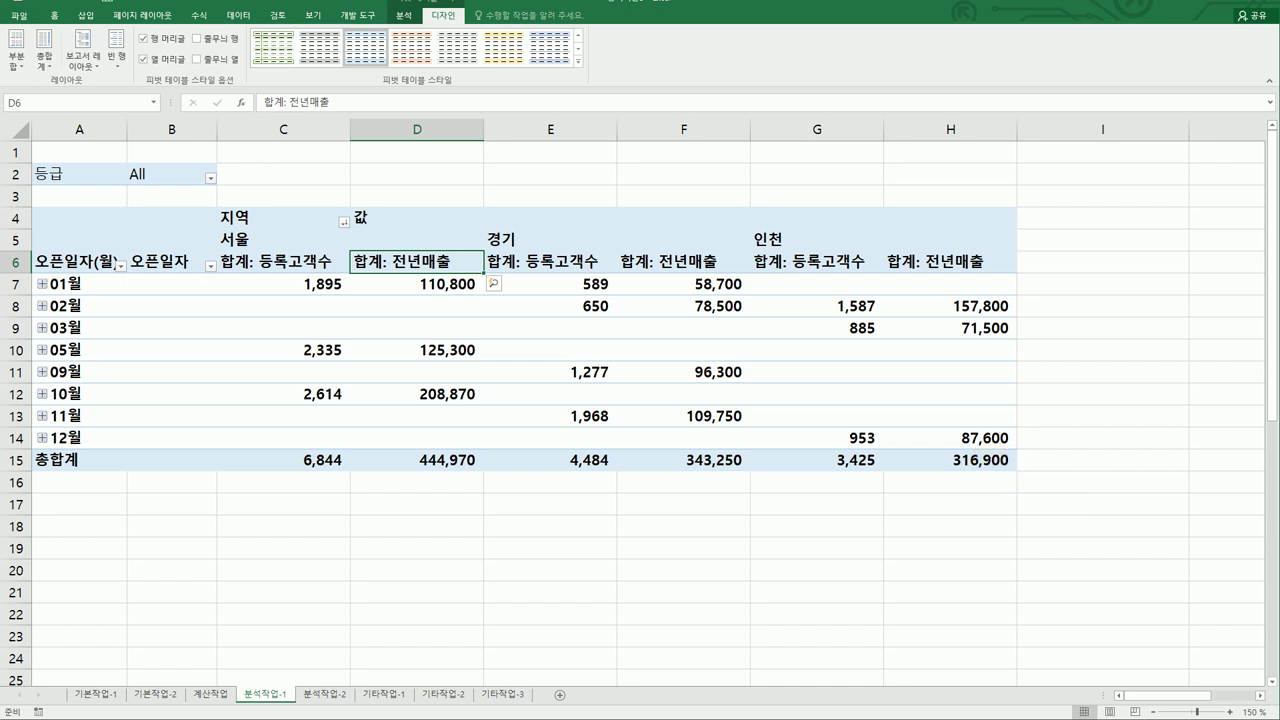
Check the remaining task instruction, and extract the 경기 records for 11월 from the pivot table into a separate sheet.
key(alt+Tab)
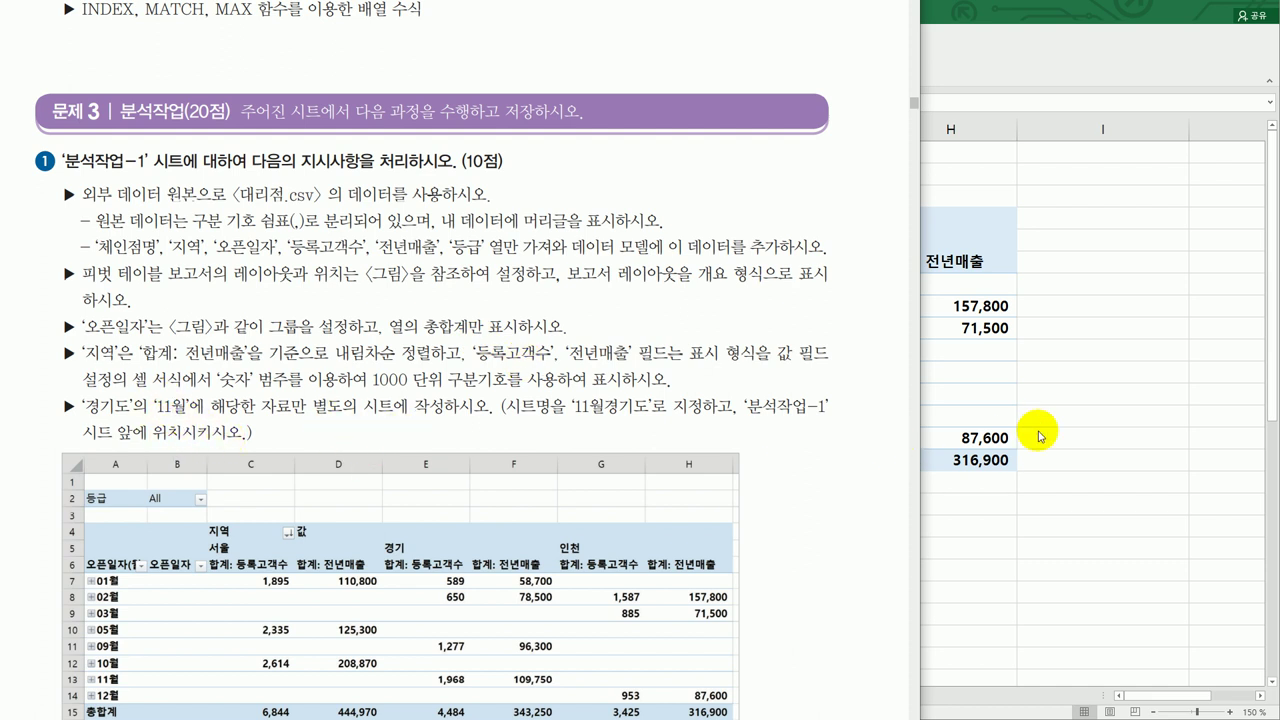
key(alt+Tab)
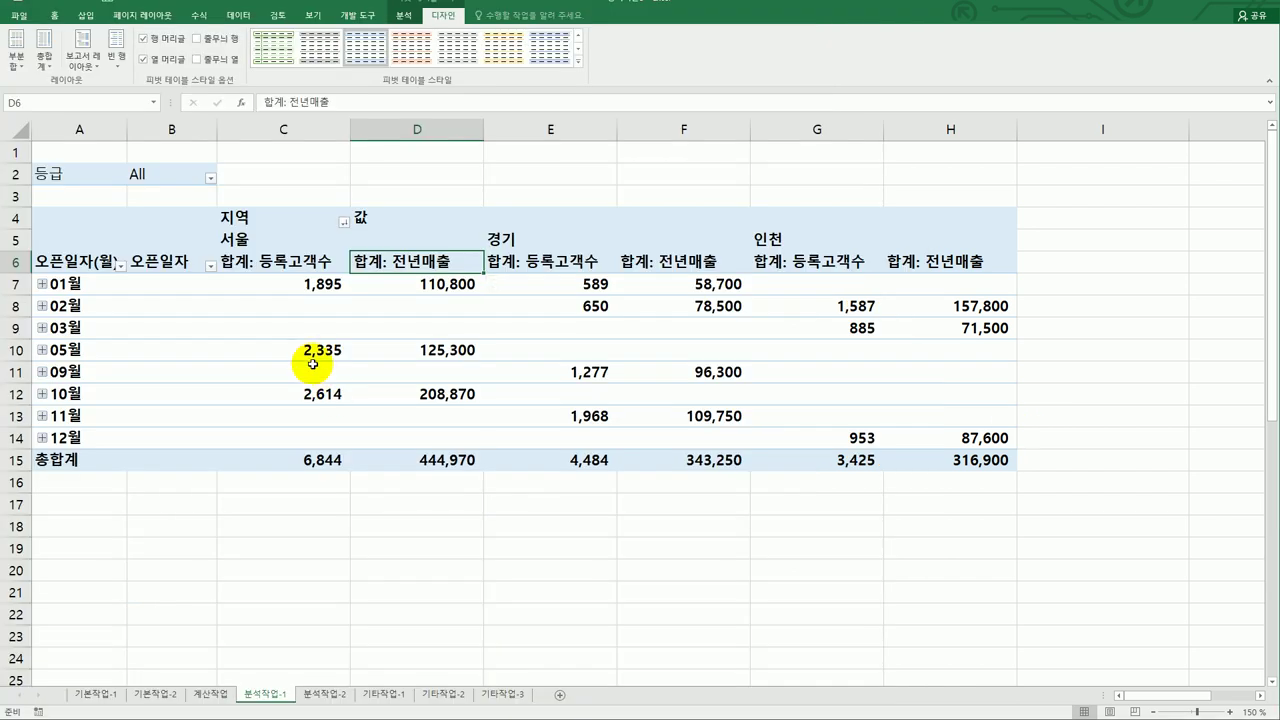
click(550, 419)
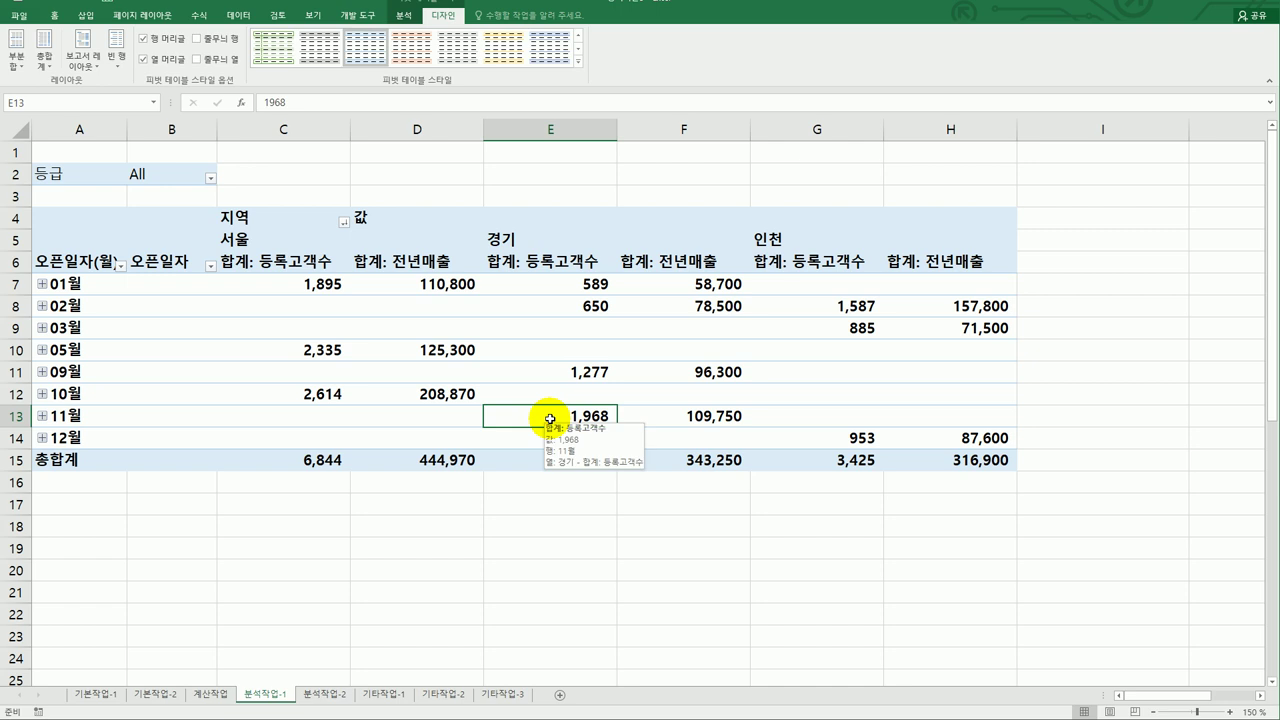
click(683, 417)
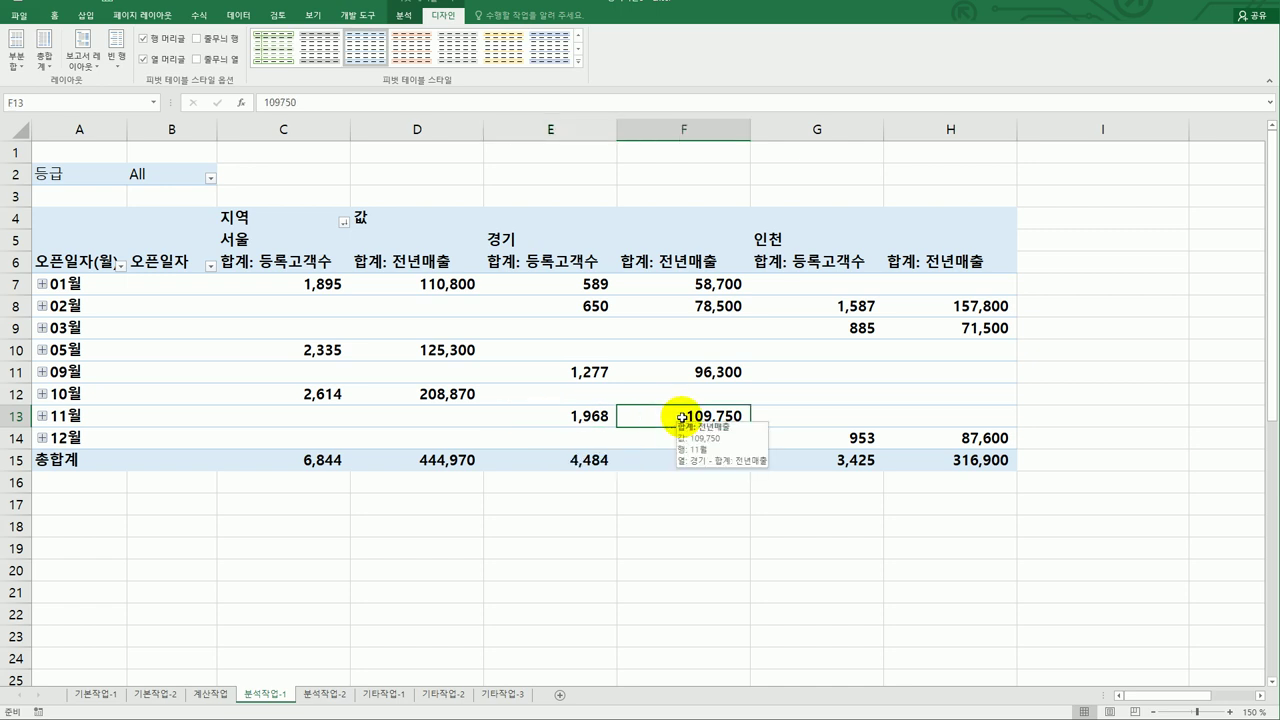
double_click(598, 417)
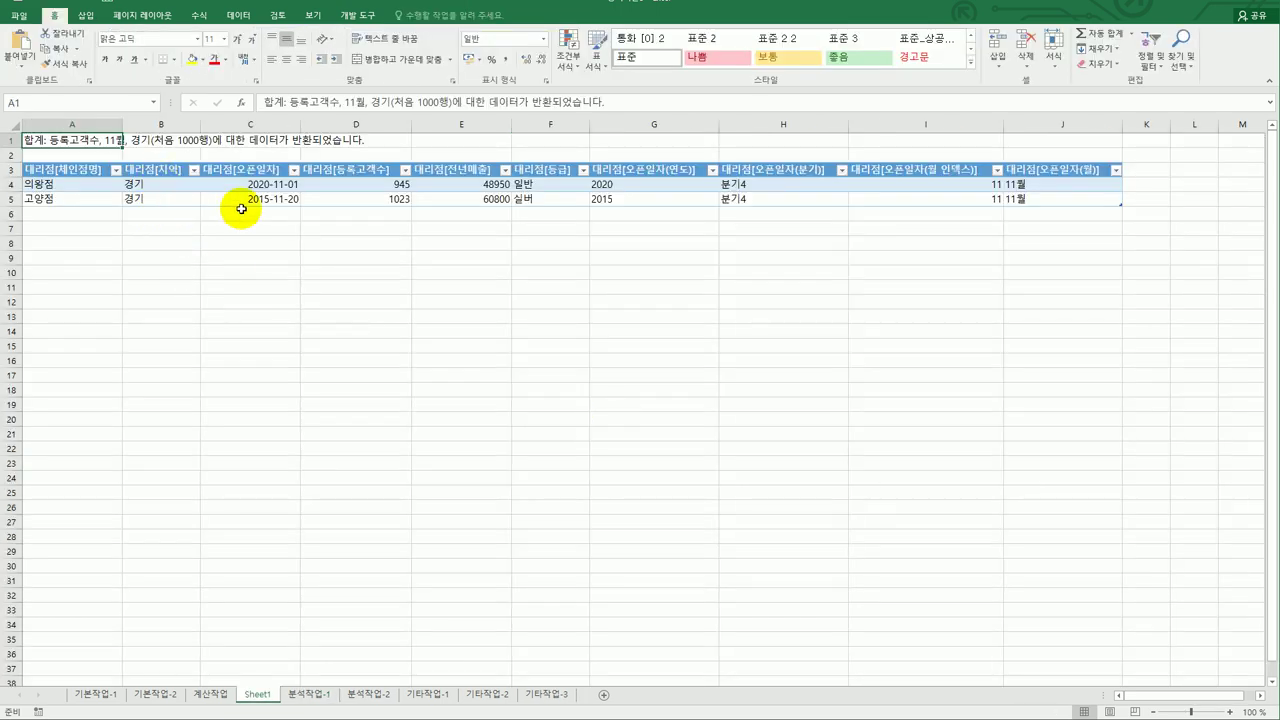
Rename the extracted detail sheet as 11월경기도.
double_click(258, 694)
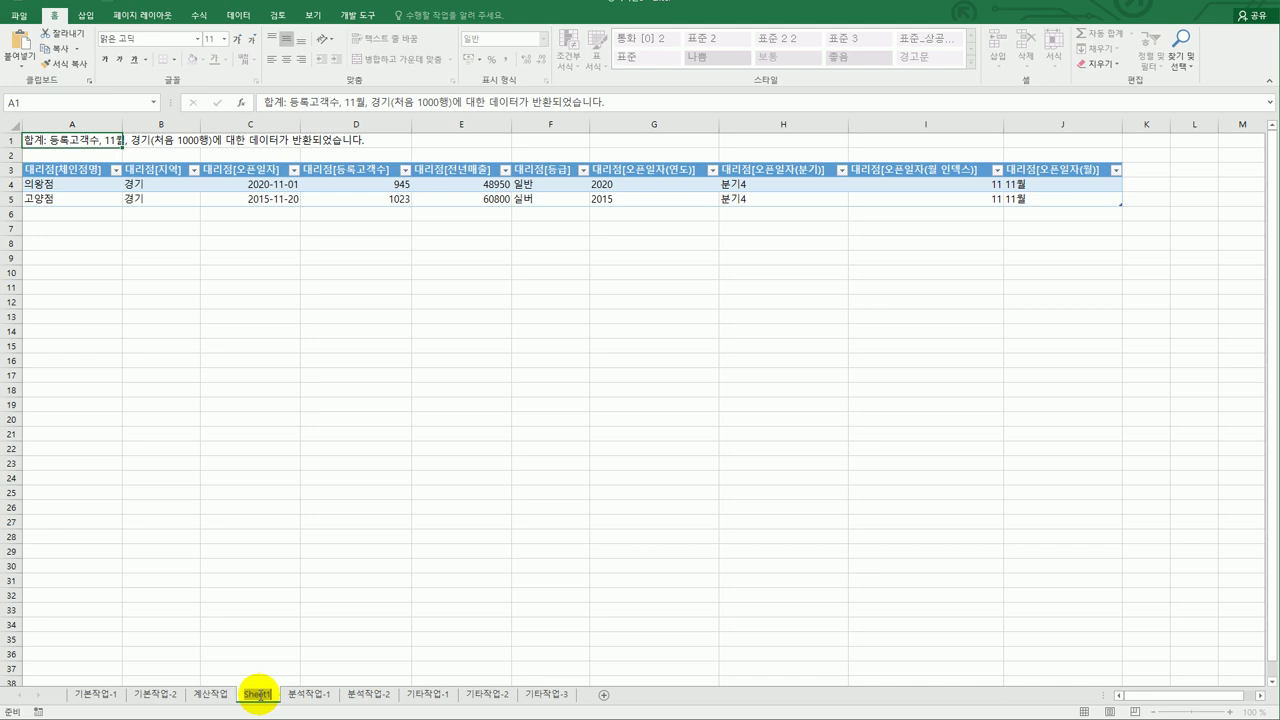
text(11월)
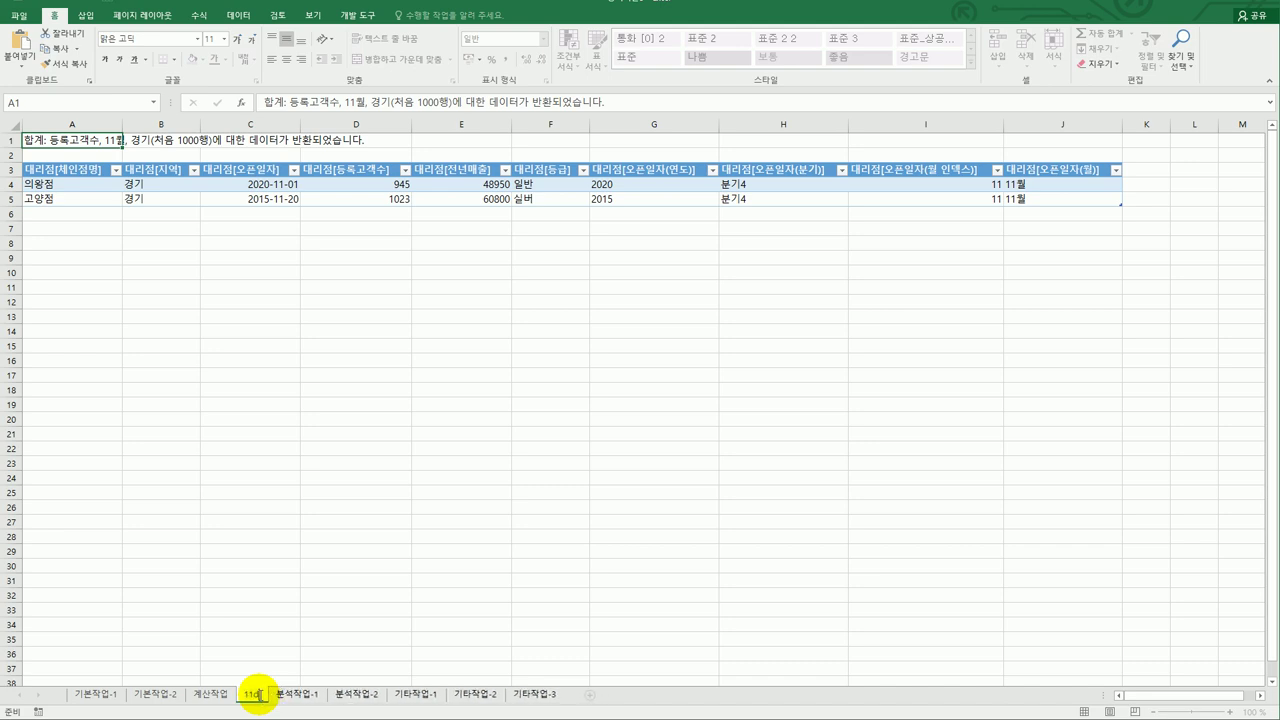
text(대)
text(기도)
key(Return)
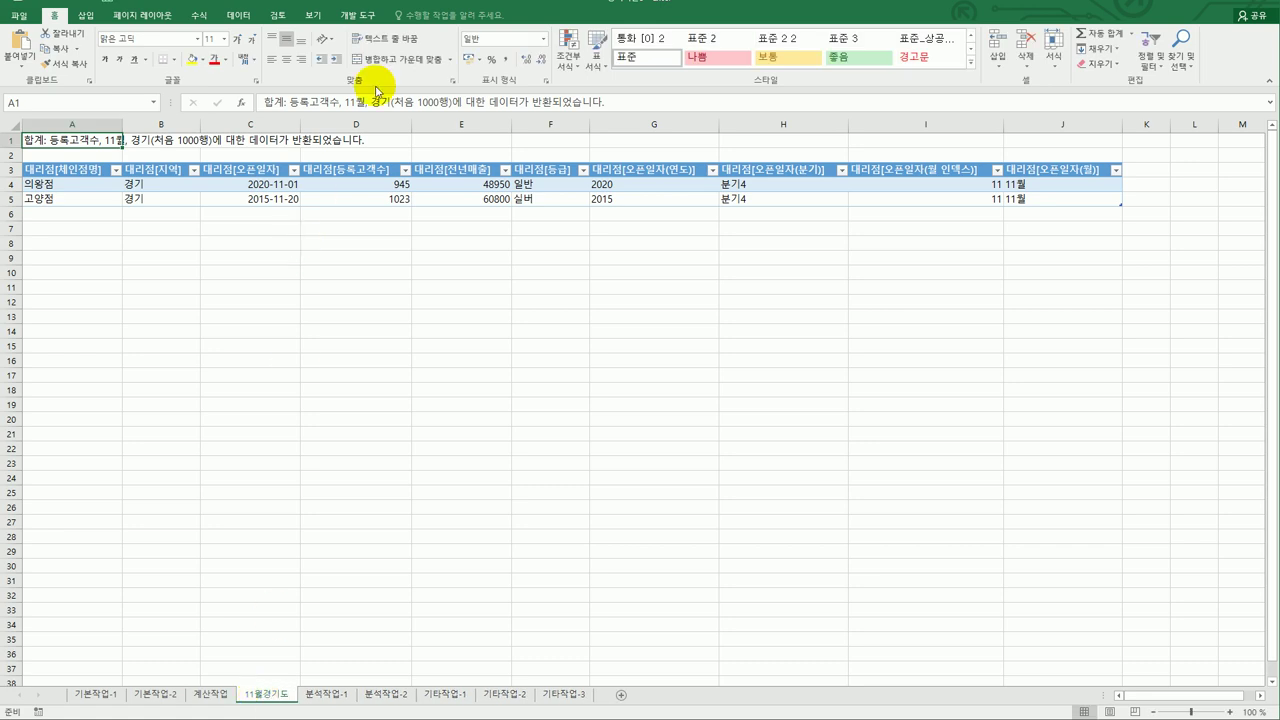
Check the finished work against the exam instructions and review the pivot table on the 분석작업-1 sheet.
key(alt+Tab)
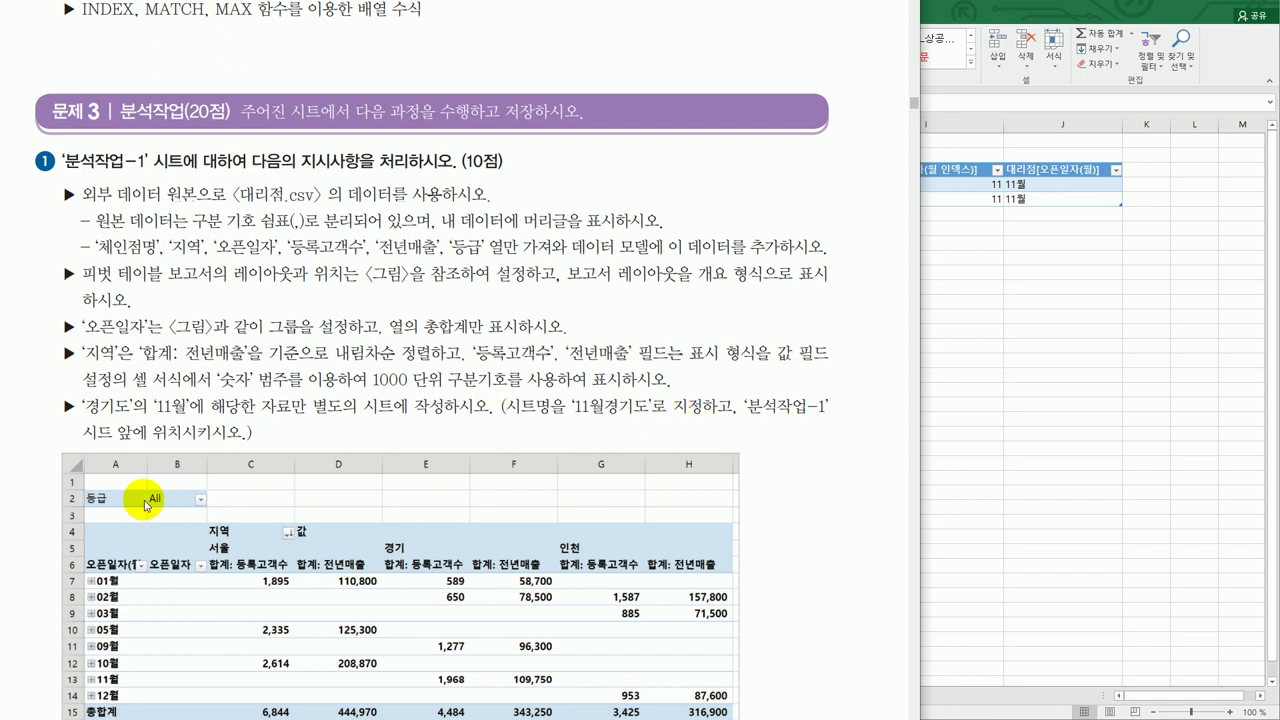
key(alt+Tab)
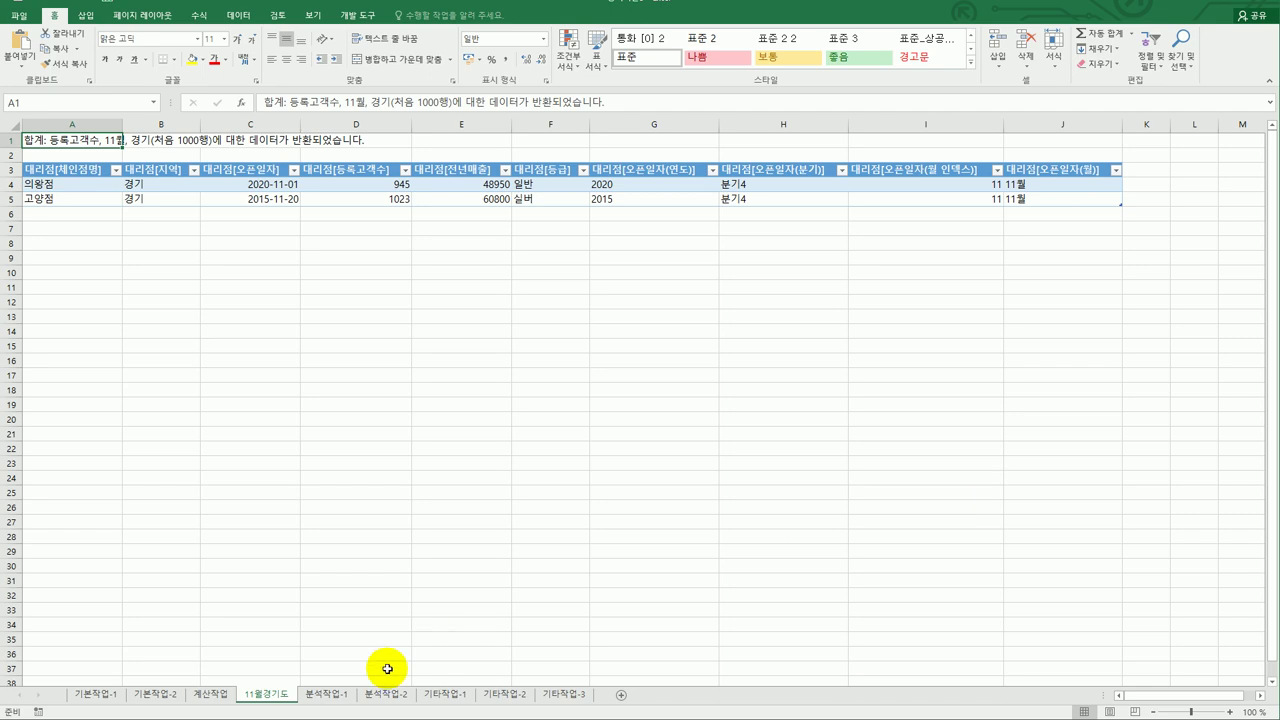
click(340, 692)
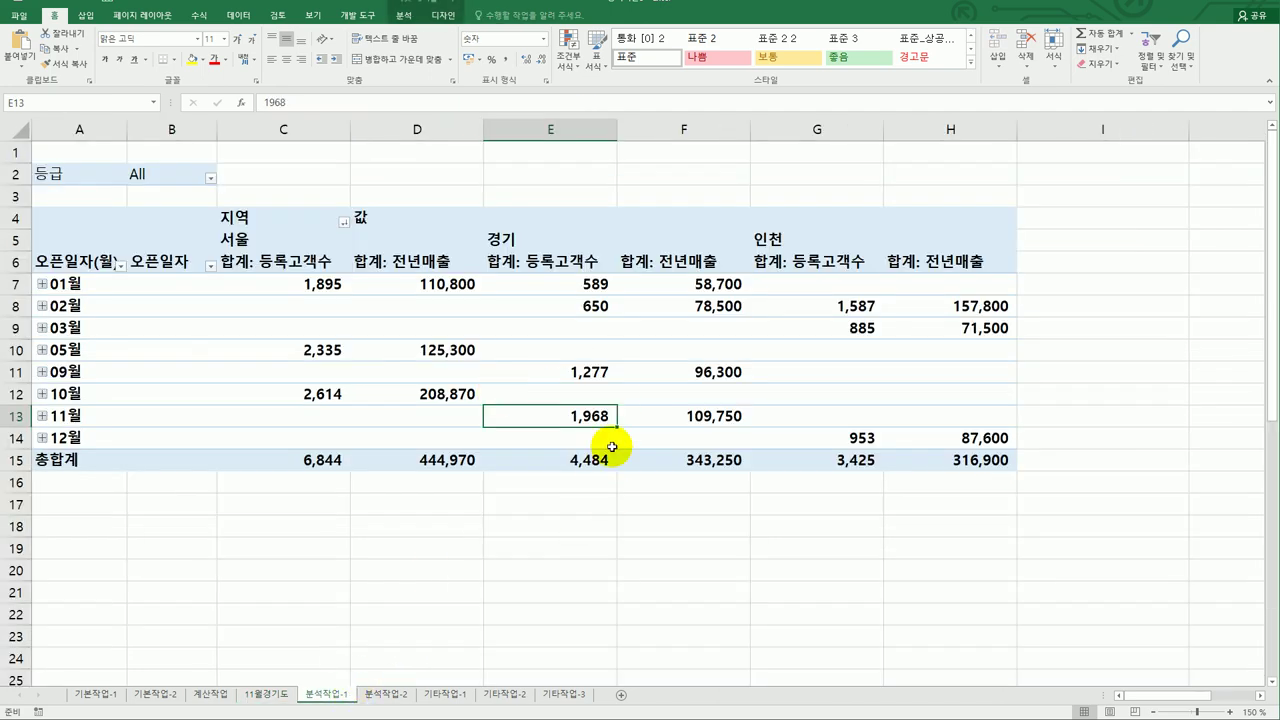
mouse_move(612, 447)
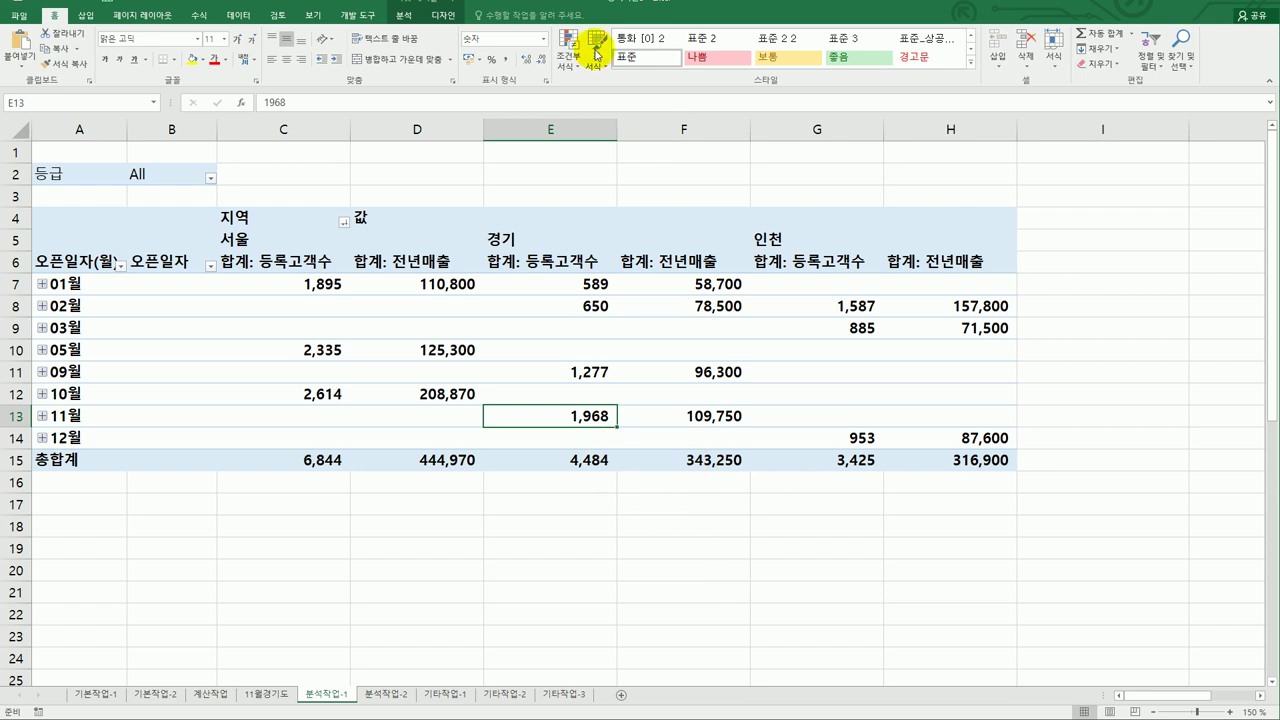
Read the 분석작업-2 task in the exam instructions and open the 분석작업-2 sheet at [표1].
key(alt+Tab)
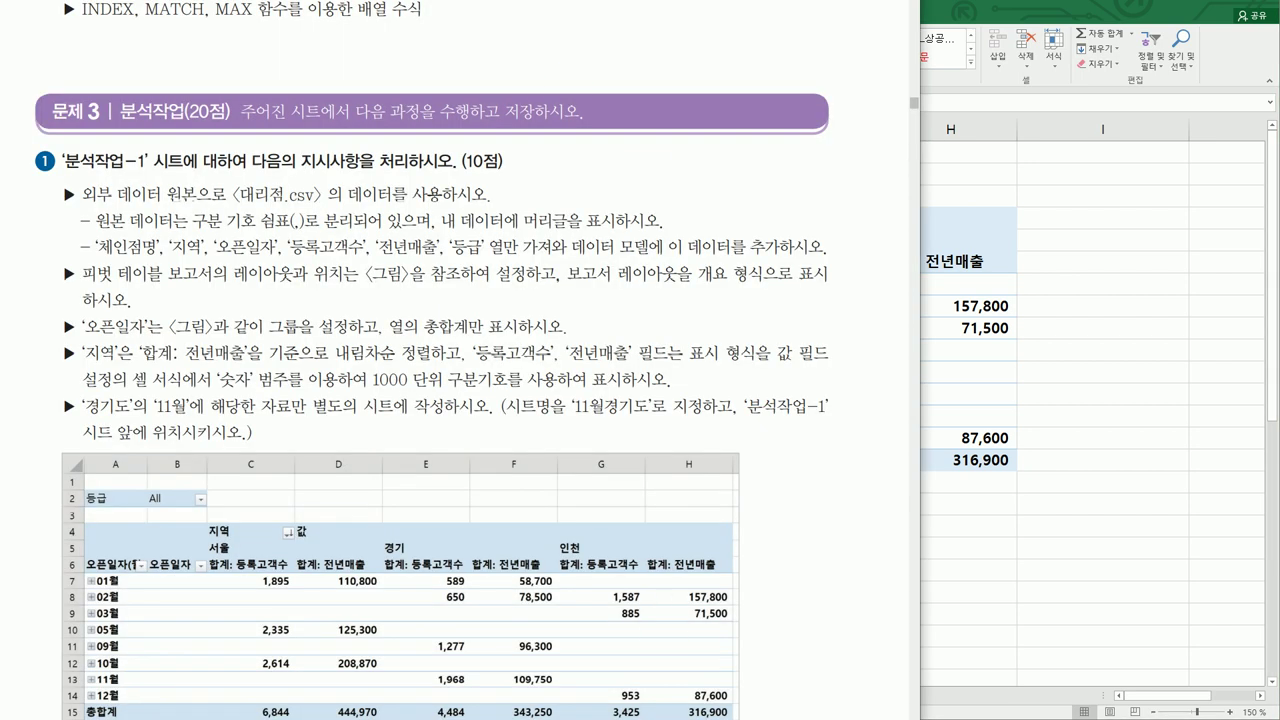
key(Right)
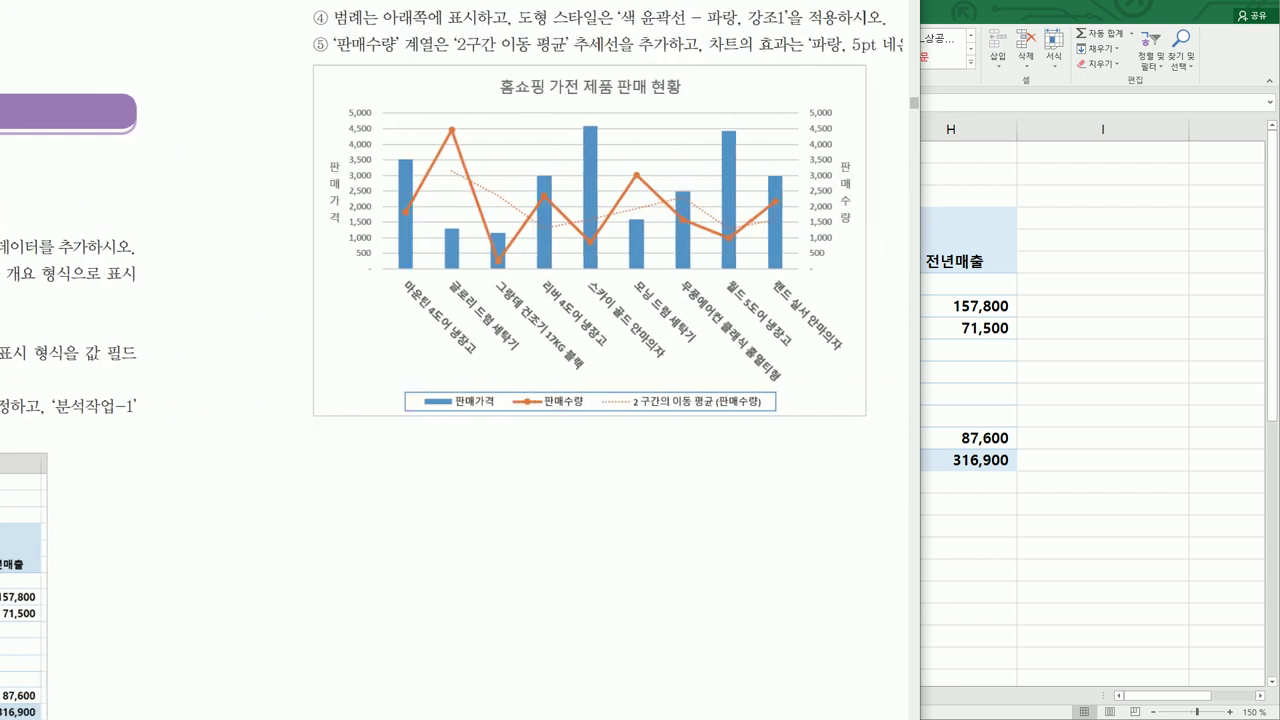
scroll(901, 152, up, 5)
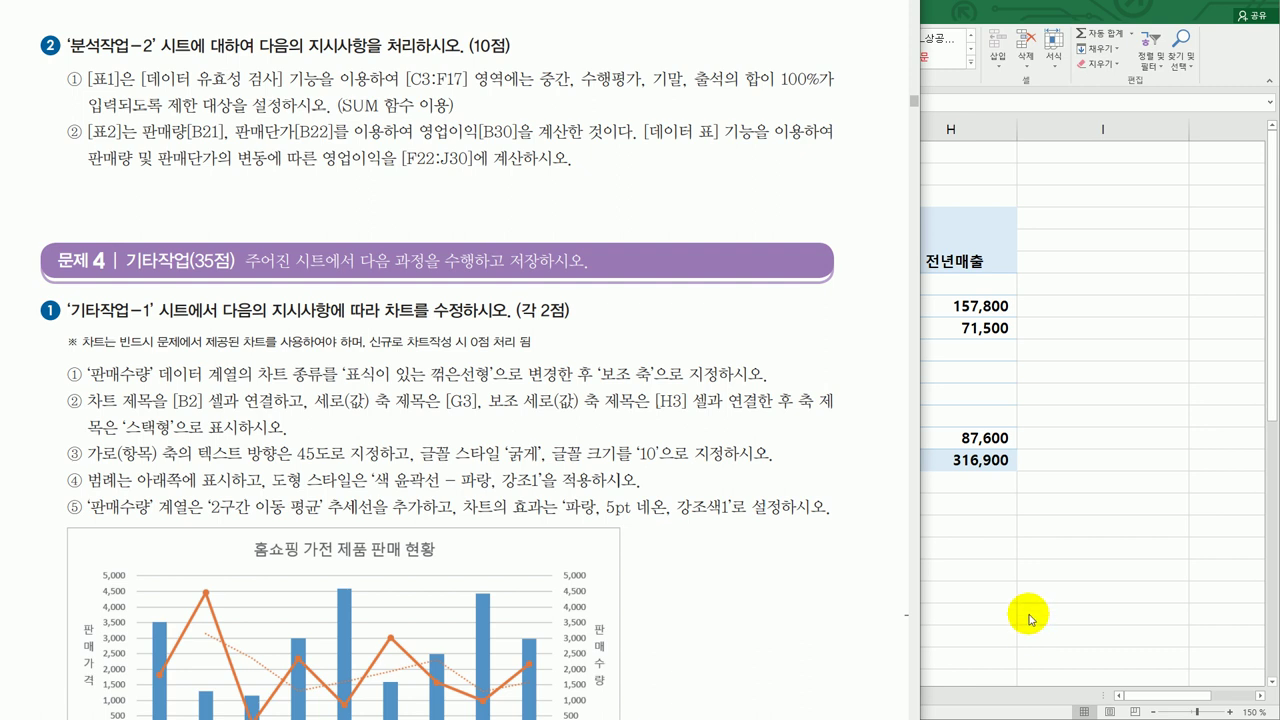
key(alt+Tab)
click(405, 697)
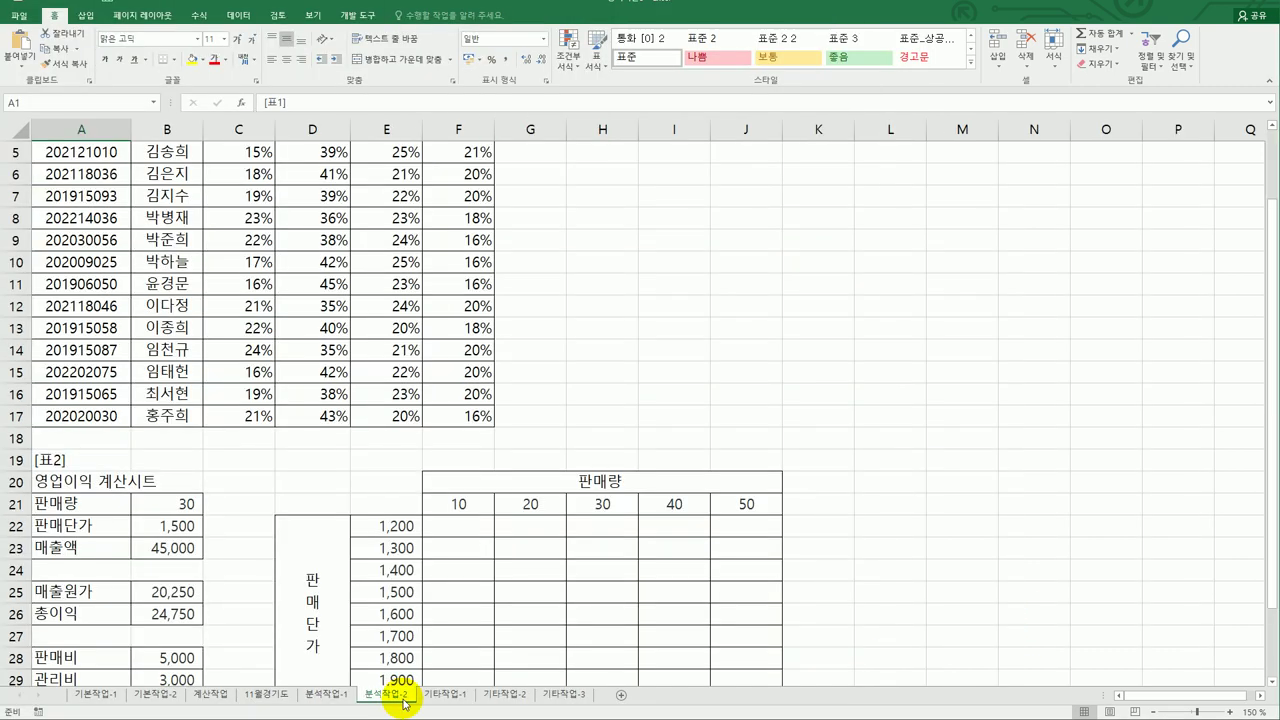
scroll(787, 579, up, 2)
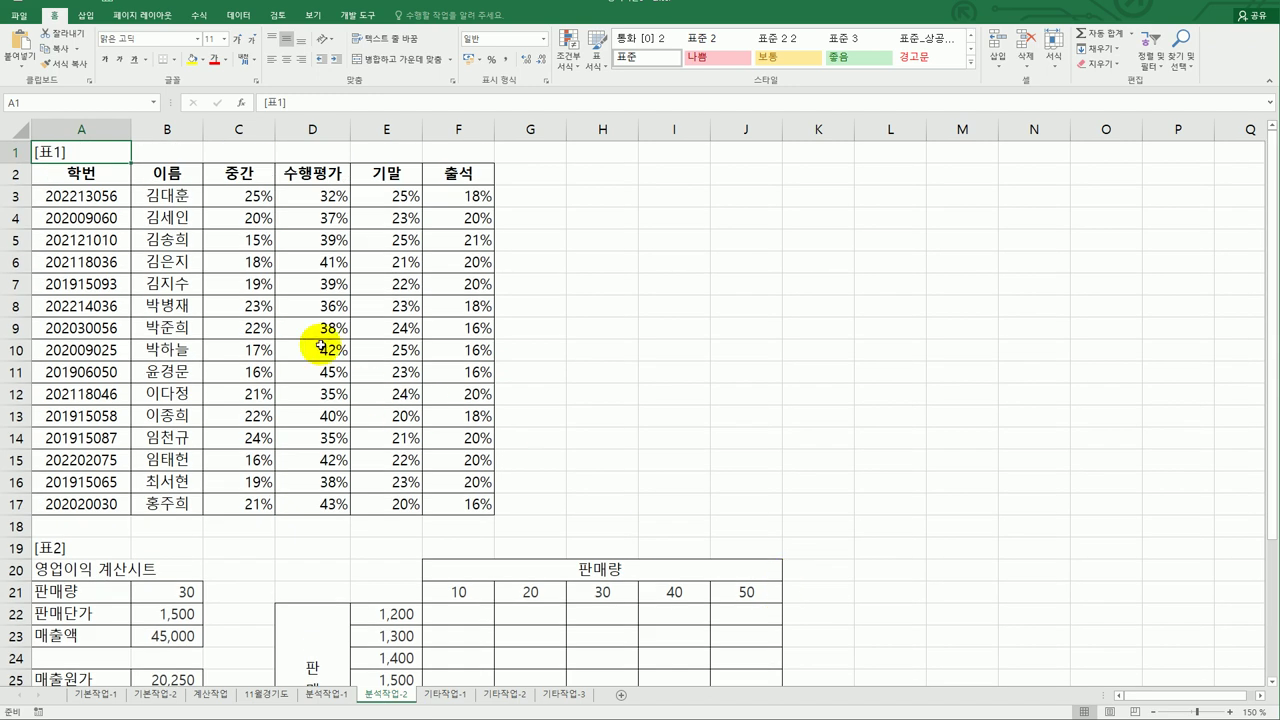
Open data validation for C3:F17 in [표1] and set the allowed values to 사용자 지정.
drag(240, 195, 447, 495)
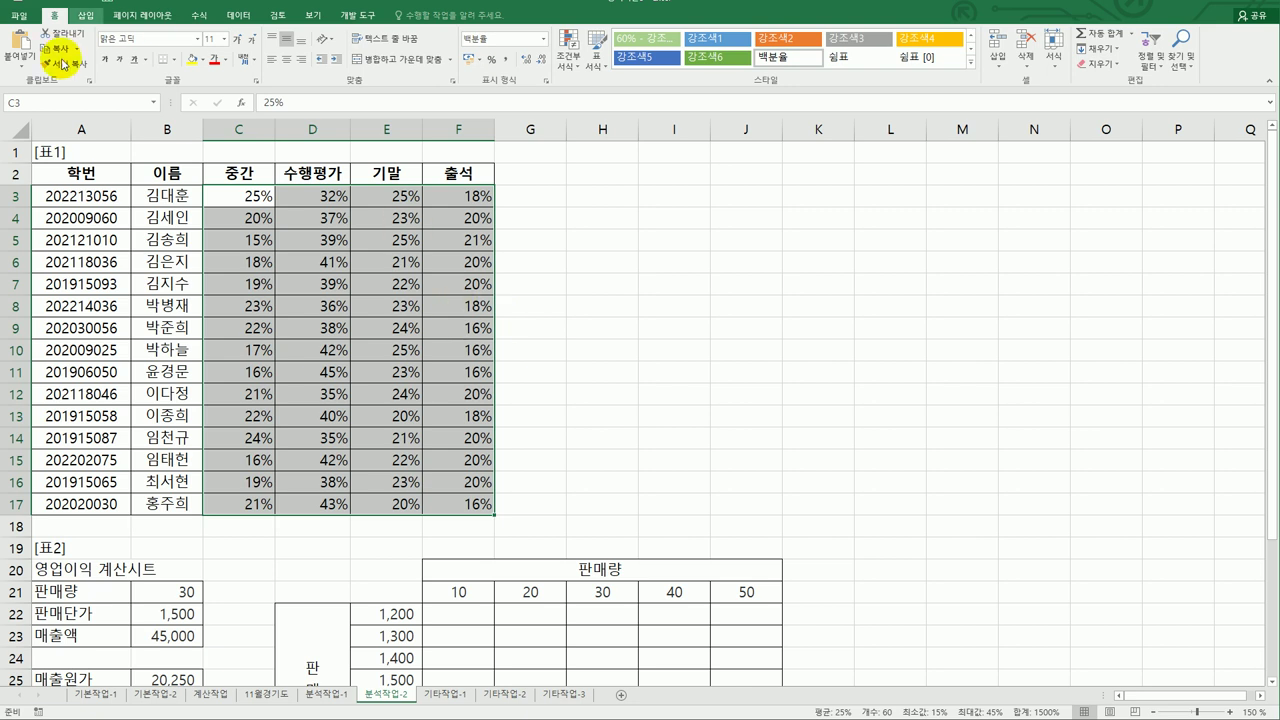
click(242, 24)
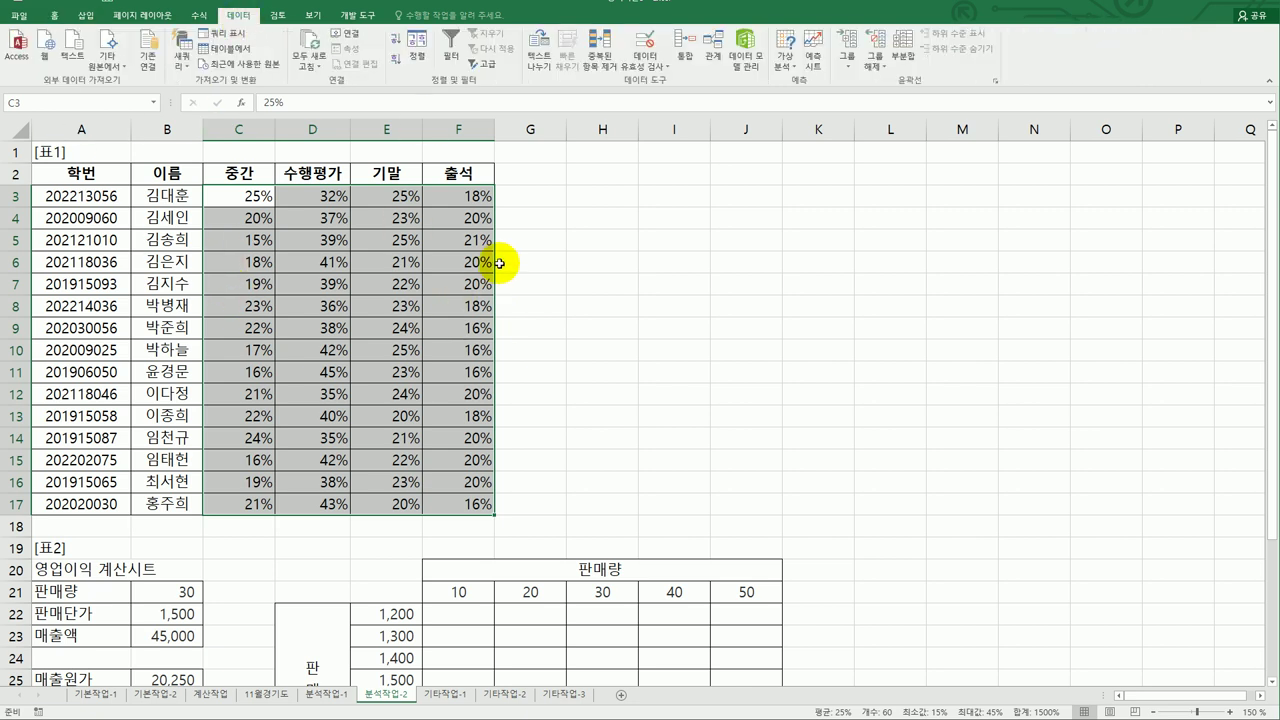
click(640, 48)
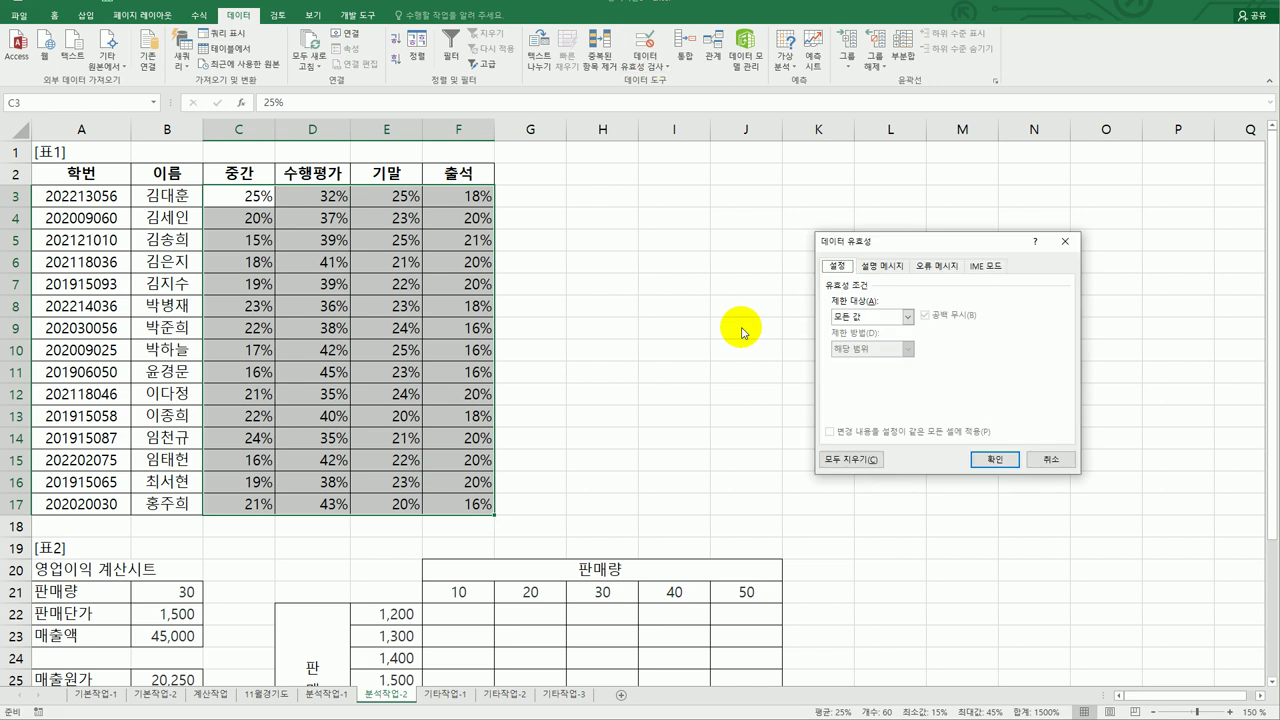
click(855, 316)
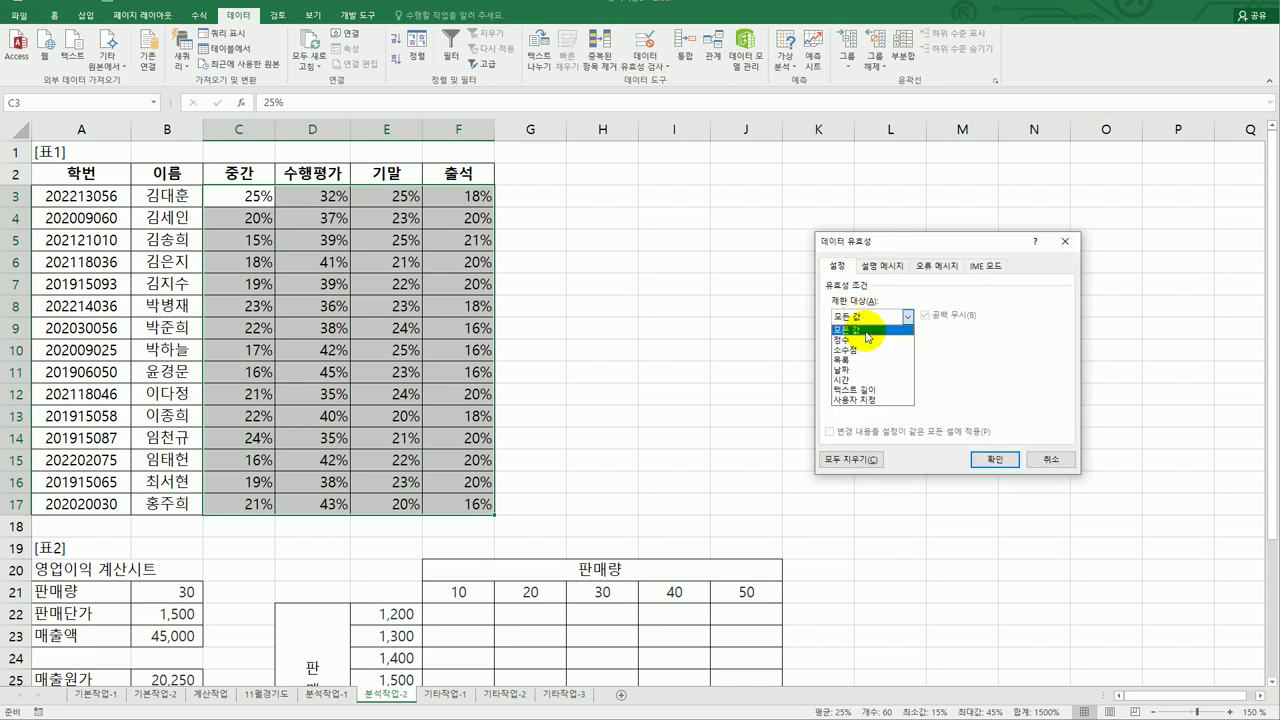
click(868, 400)
Enter the validation formula =sum($C3:$F3)=100% for the selected score range, apply the rule and deselect the range.
click(866, 378)
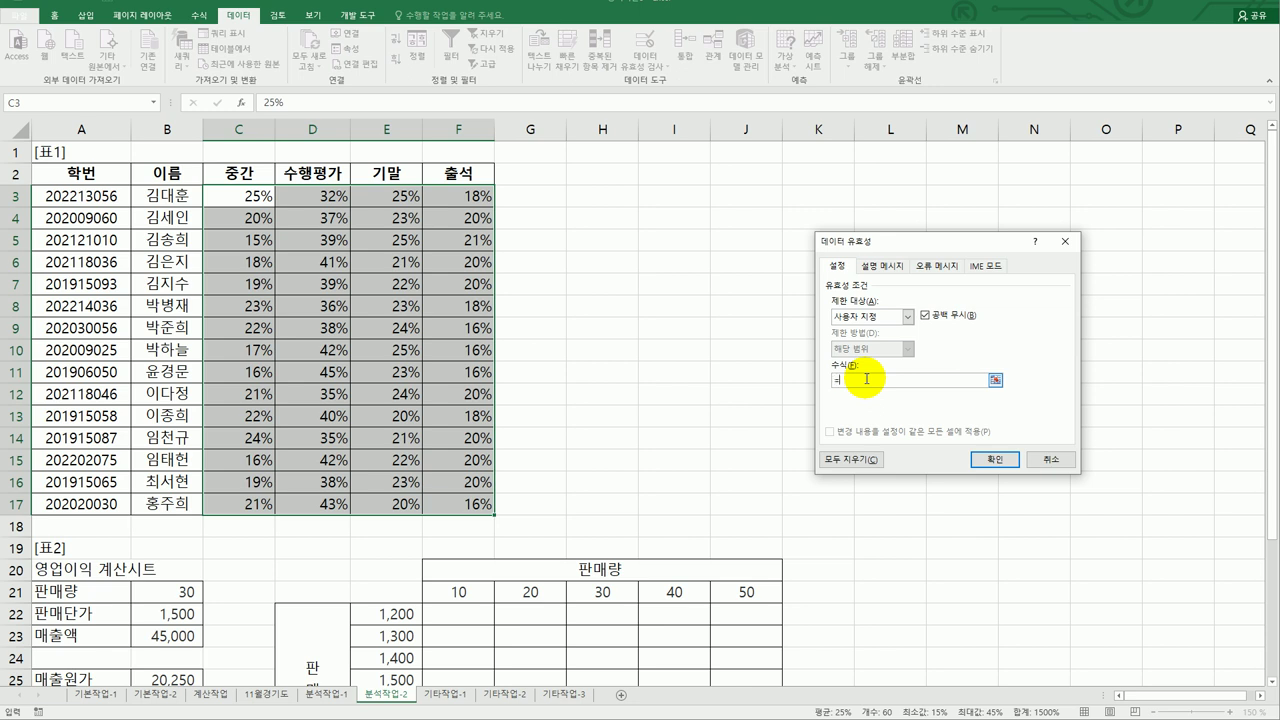
text(=ㅁ)
key(BackSpace)
key(Hangul)
text(sum()
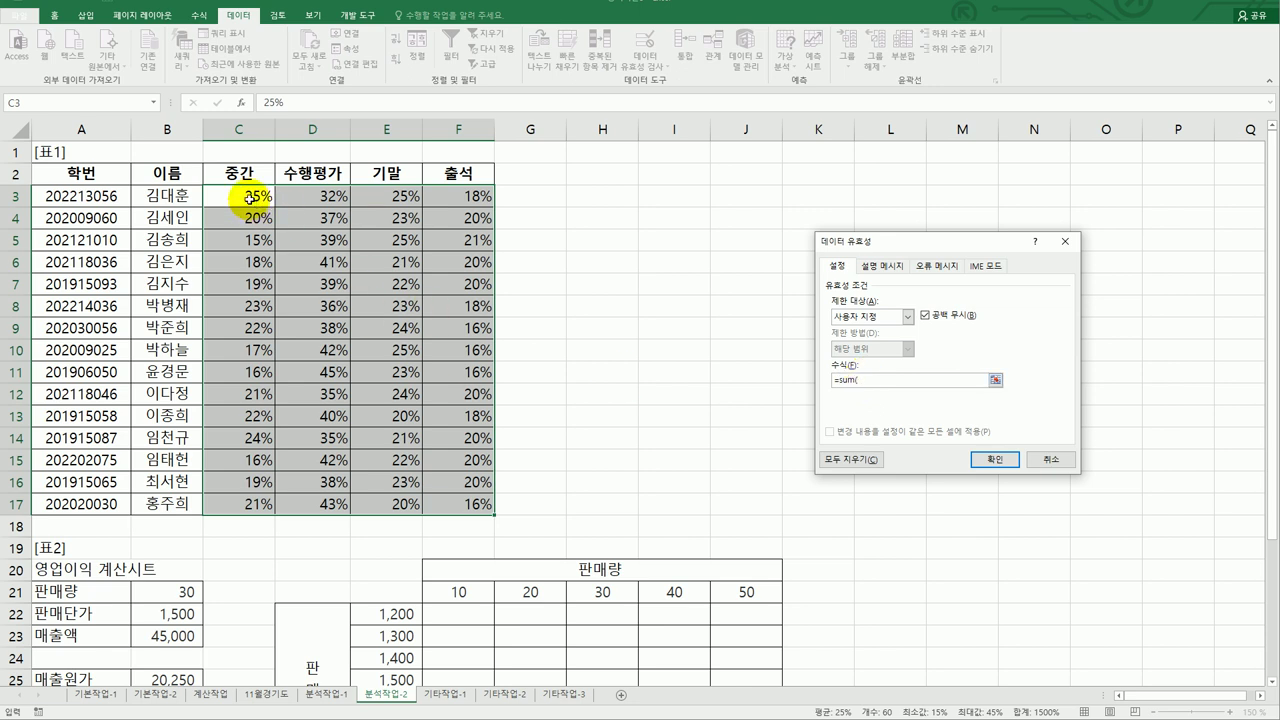
drag(249, 197, 443, 192)
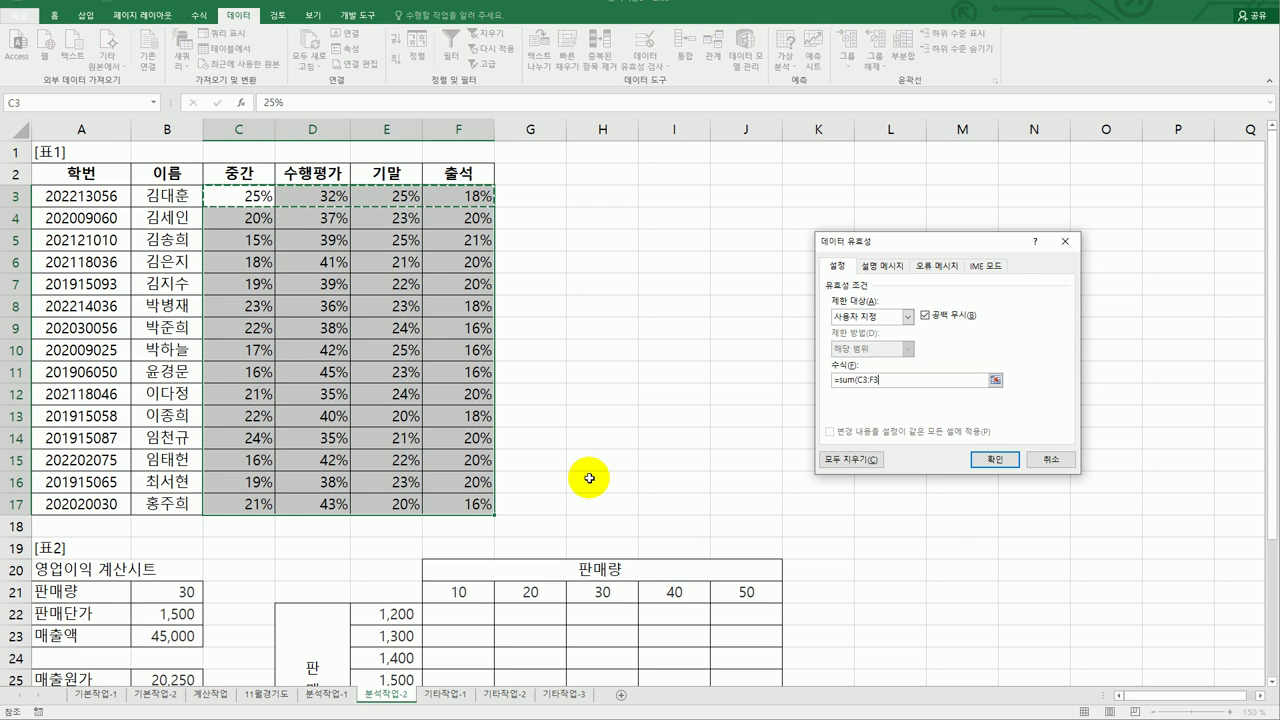
key(F4)
key(F4)
key(F4)
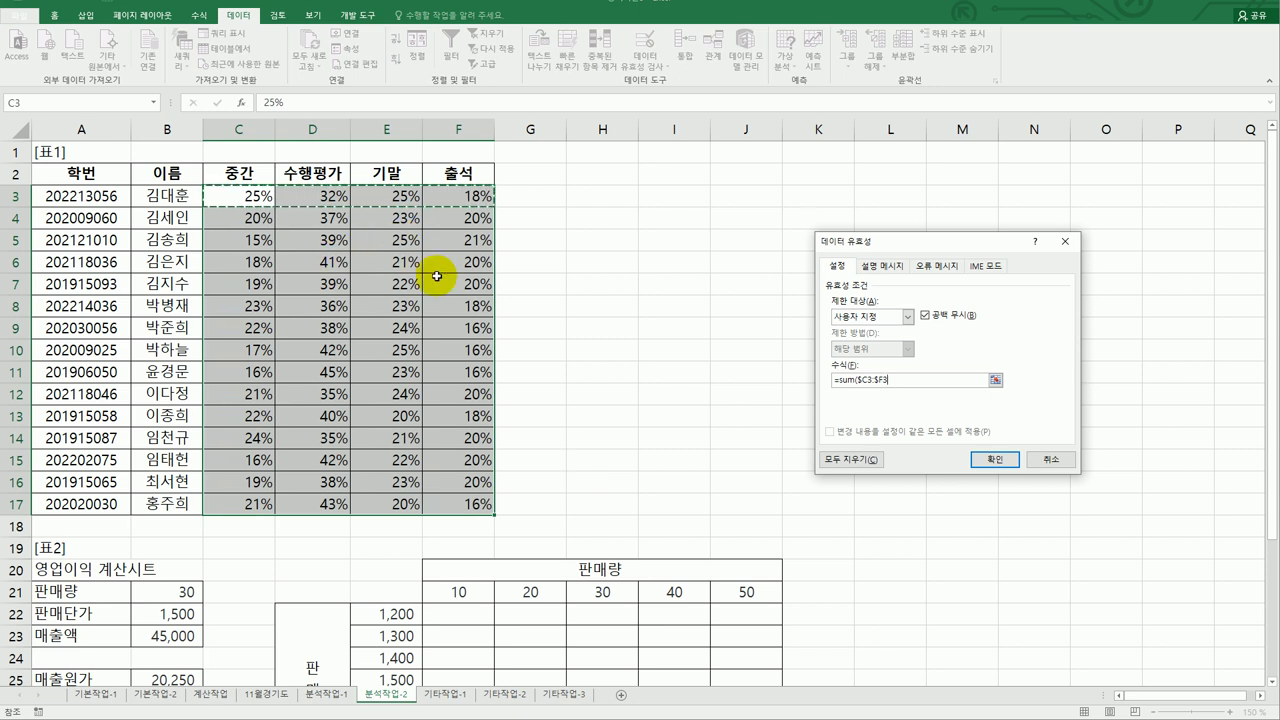
text()=100%)
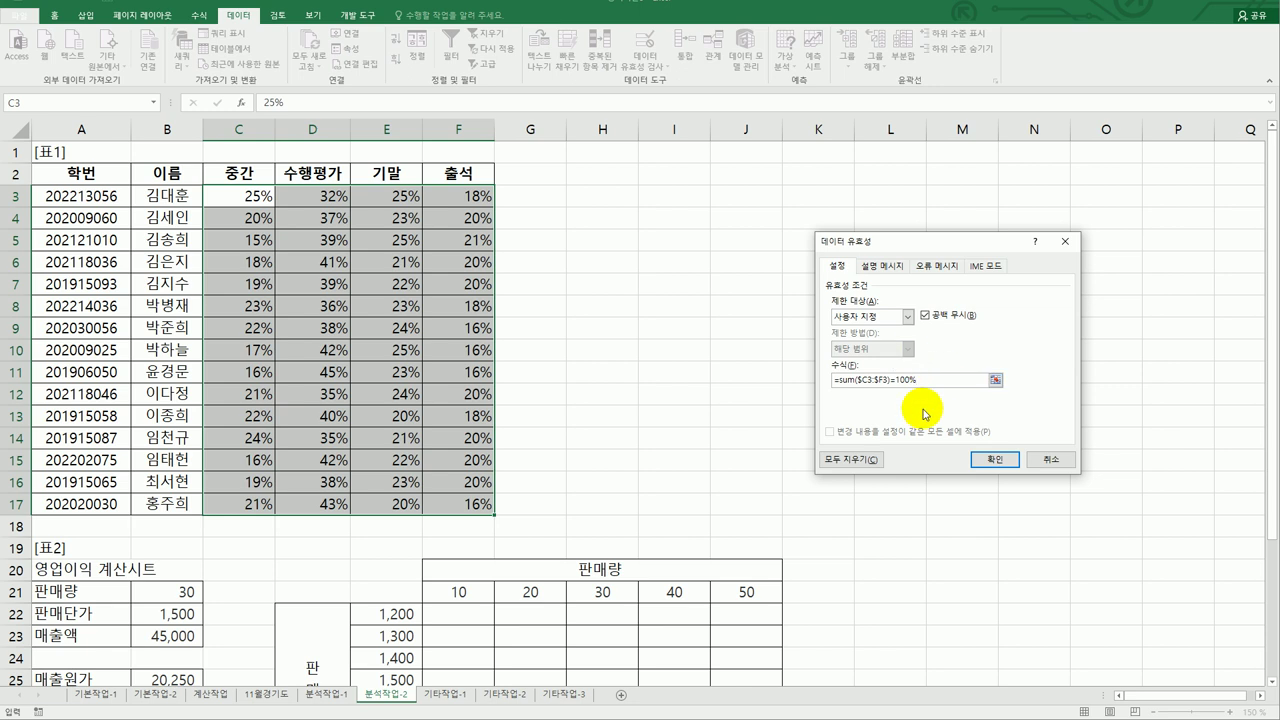
click(993, 460)
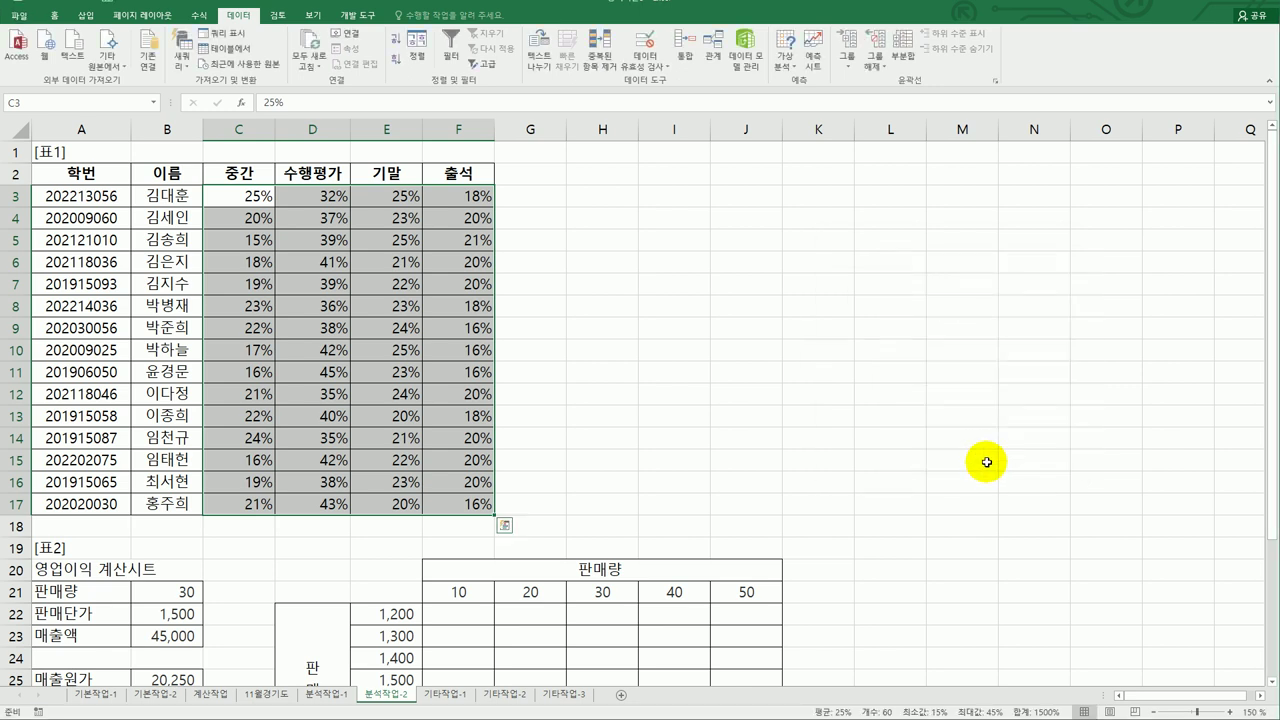
click(673, 396)
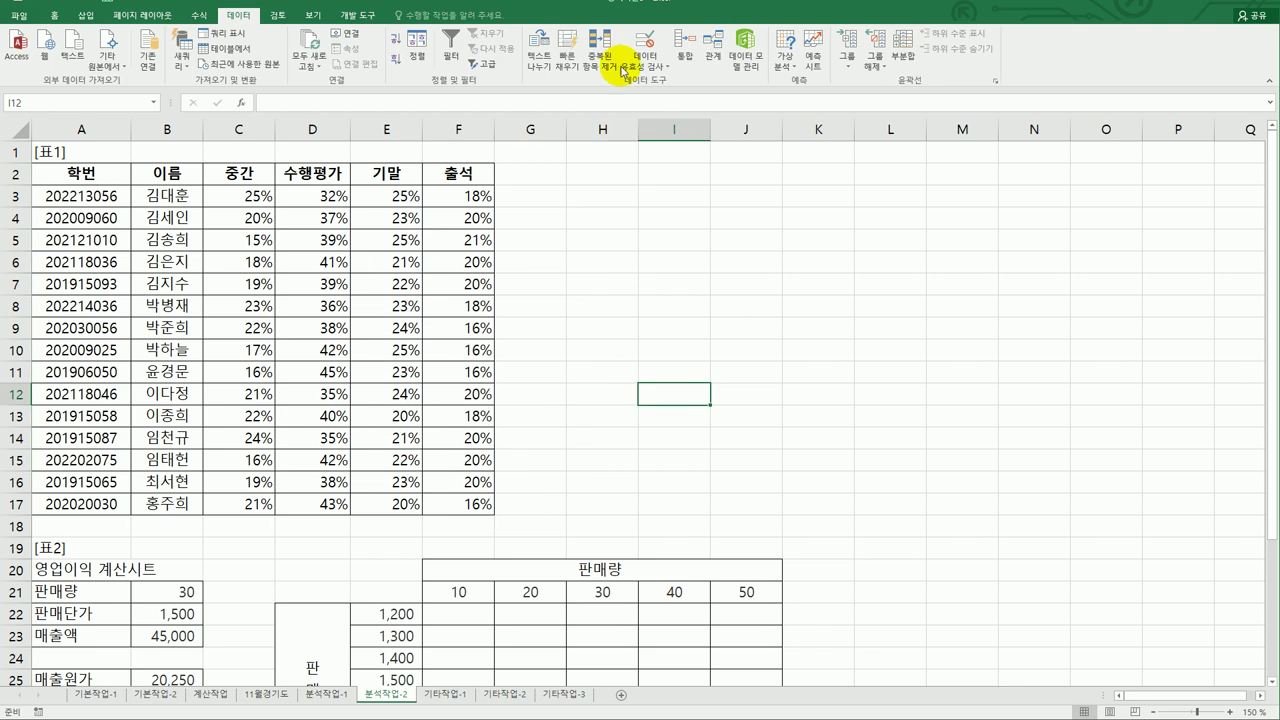
Check the [표2] instruction in the exam document and enter the formula =B30 in cell E21 of the 분석작업-2 sheet.
key(alt+Tab)
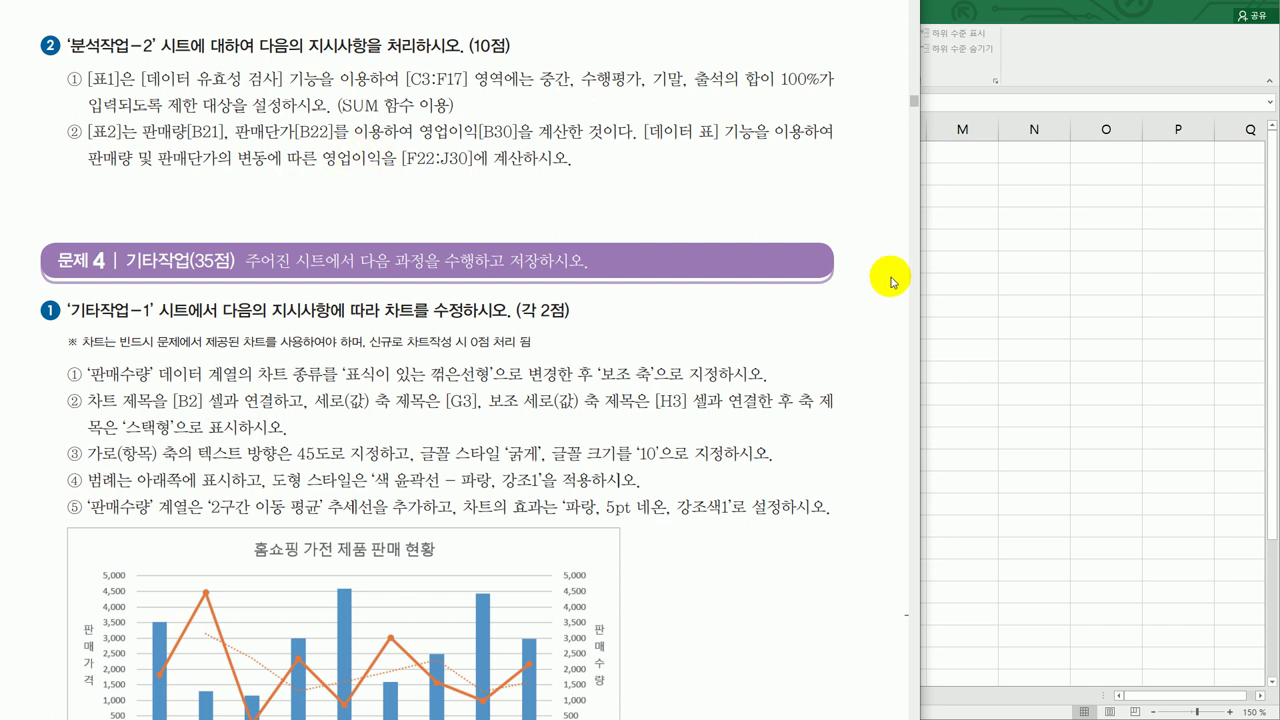
key(alt+Tab)
scroll(798, 390, down, 2)
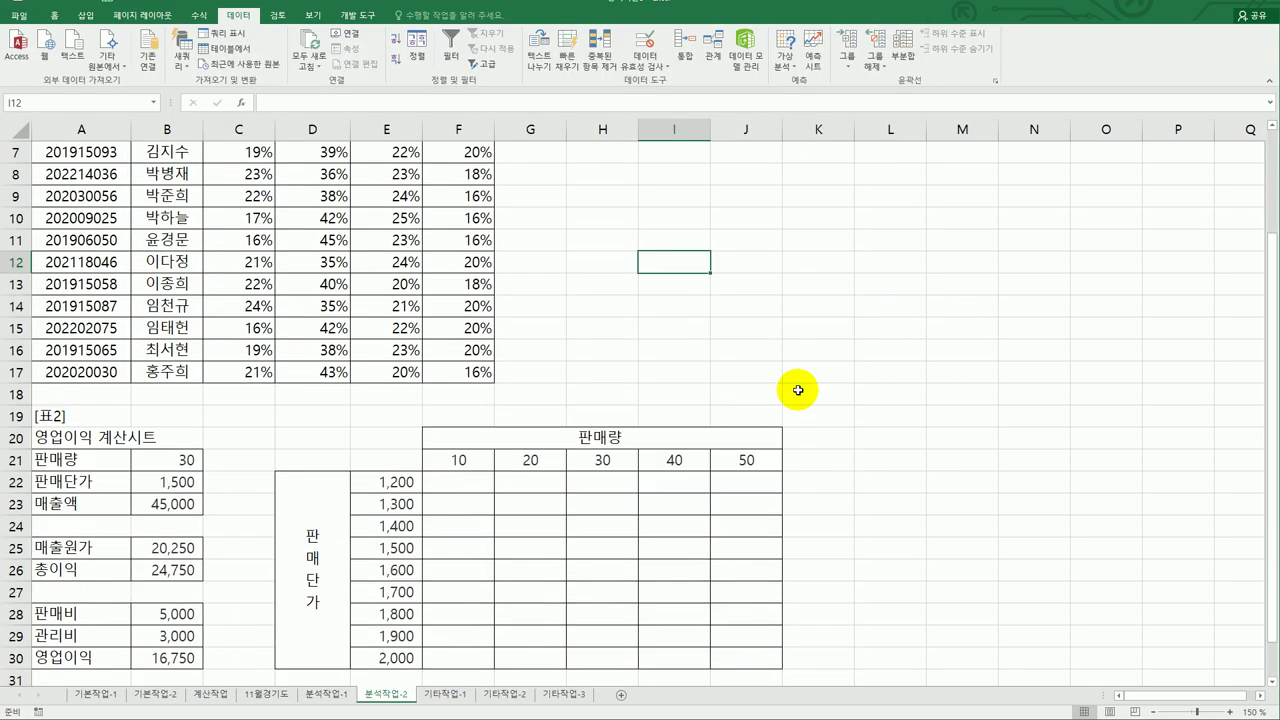
scroll(798, 390, down, 1)
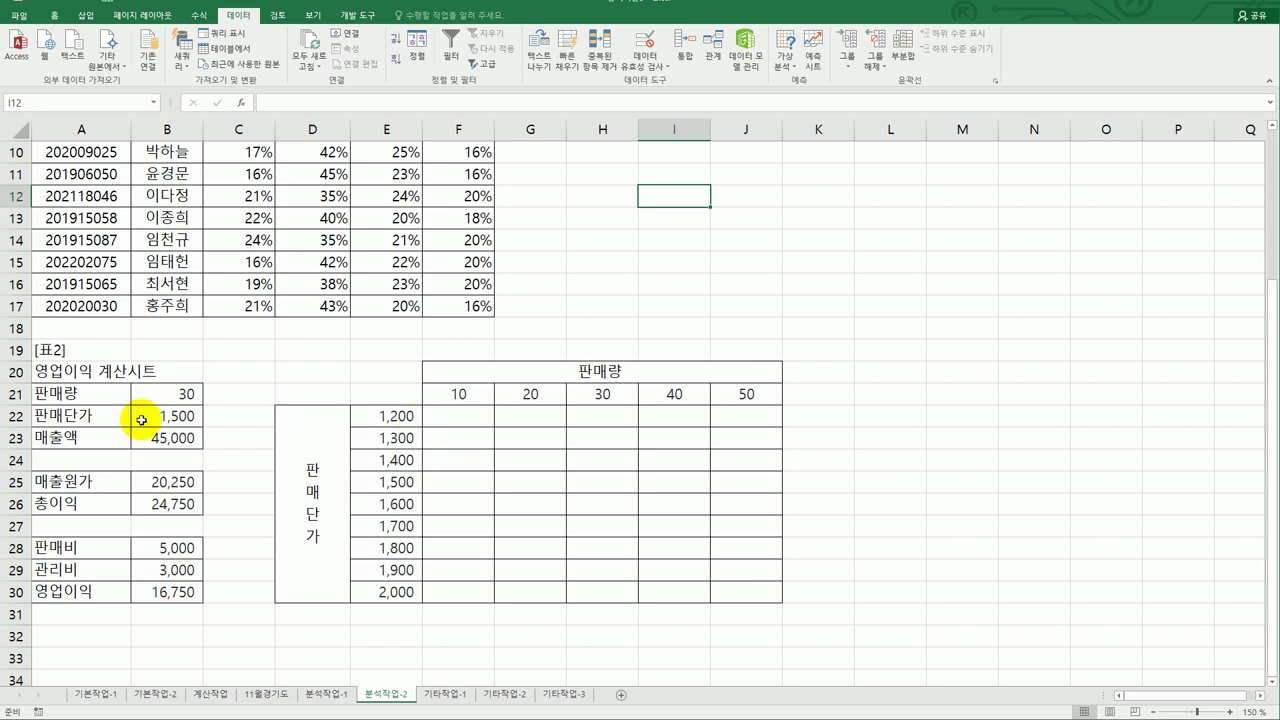
click(400, 400)
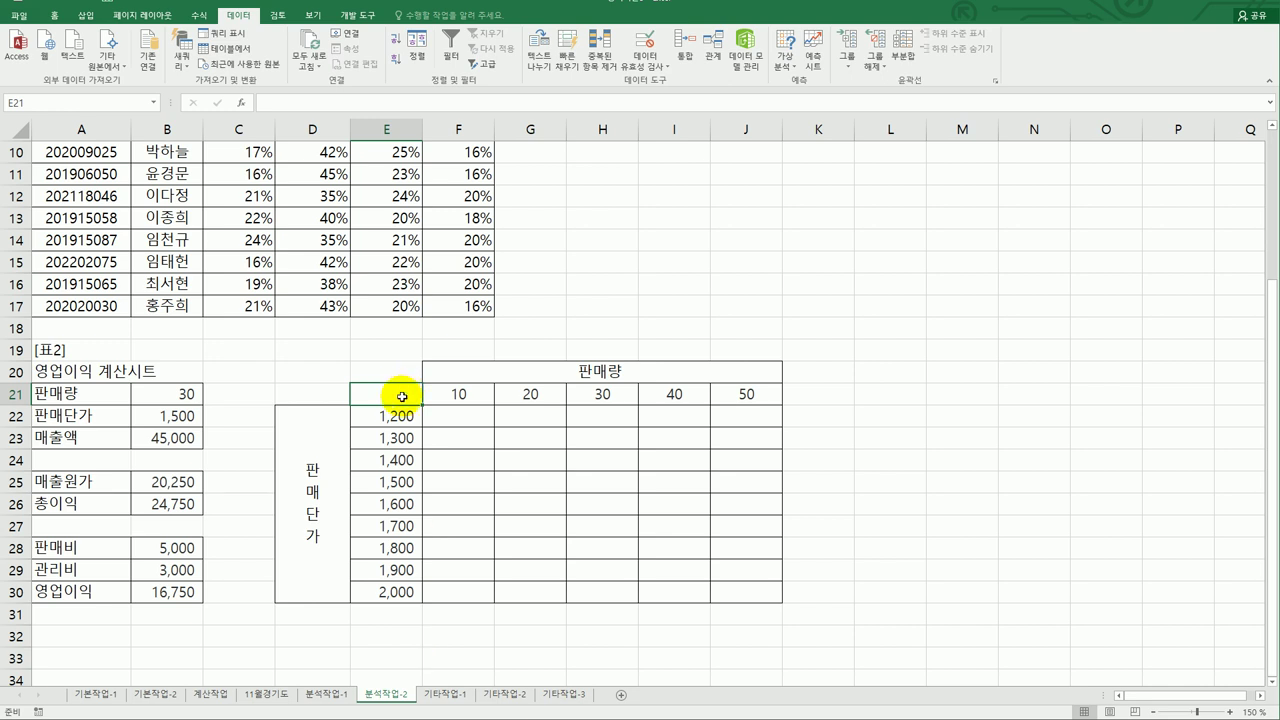
text(=)
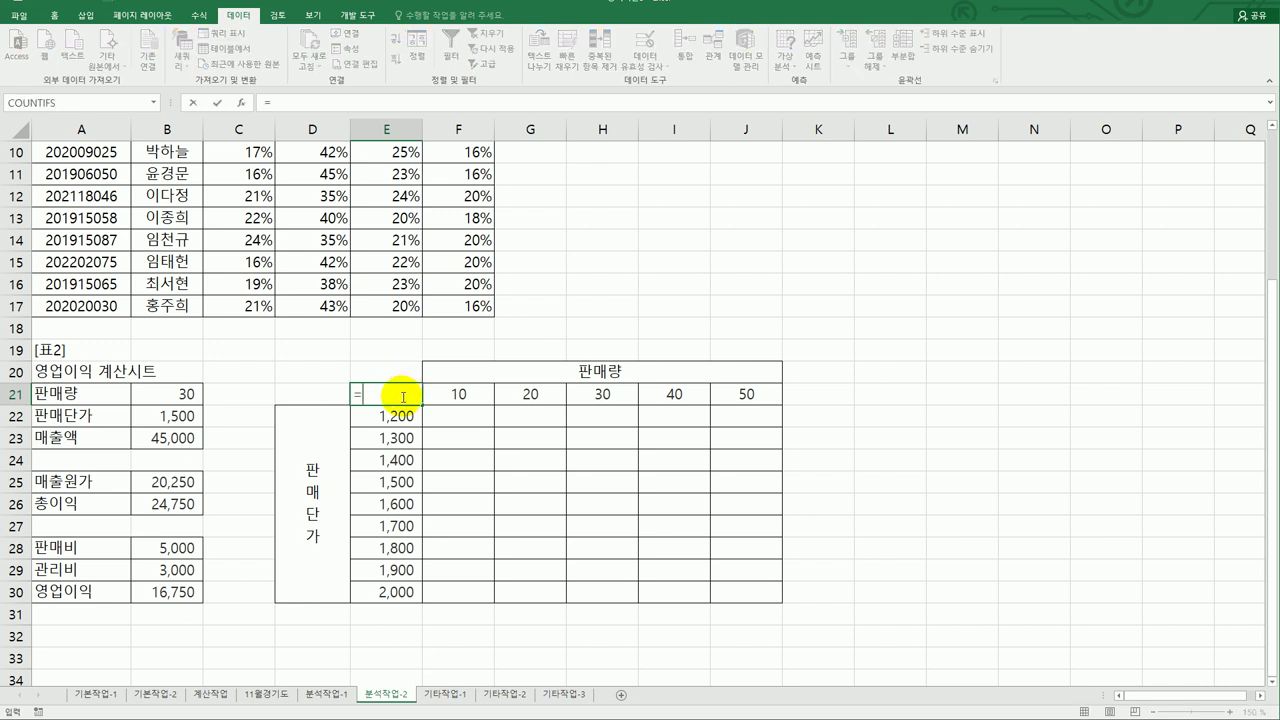
click(185, 590)
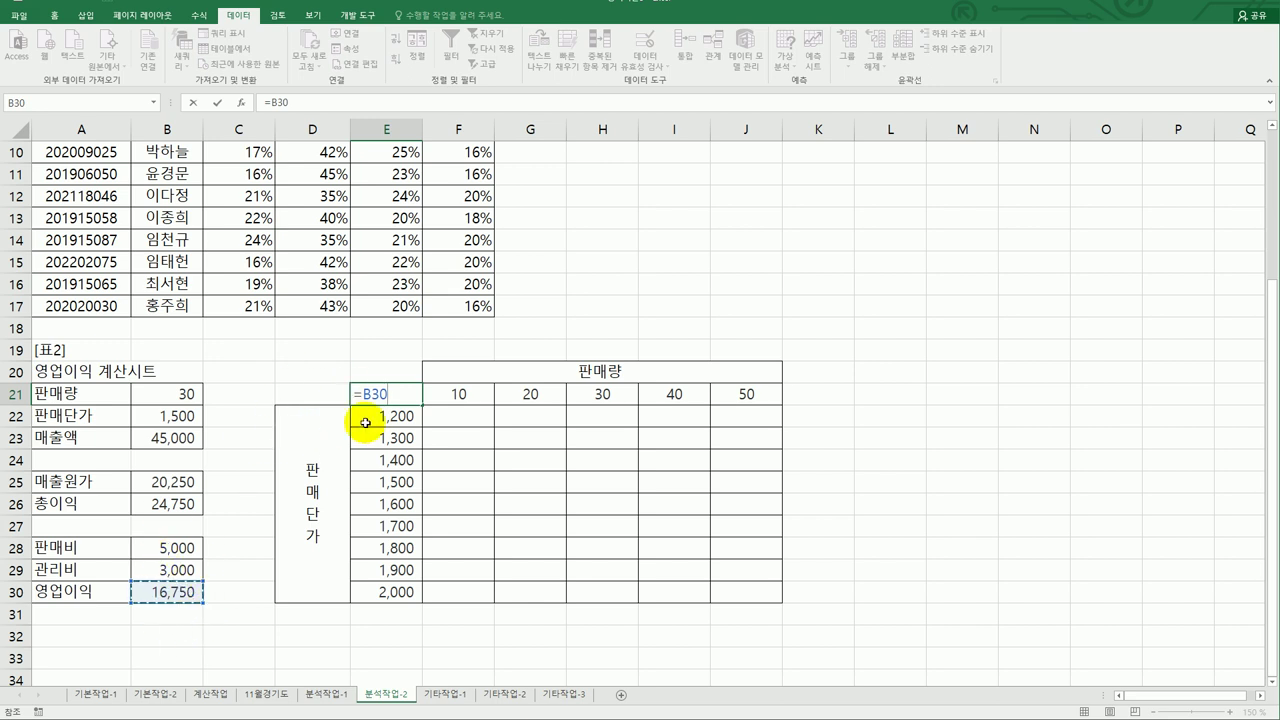
key(Return)
Create a what-if data table on E21:J30 with row input cell $B$21 and column input cell $B$22.
click(385, 392)
drag(385, 392, 734, 597)
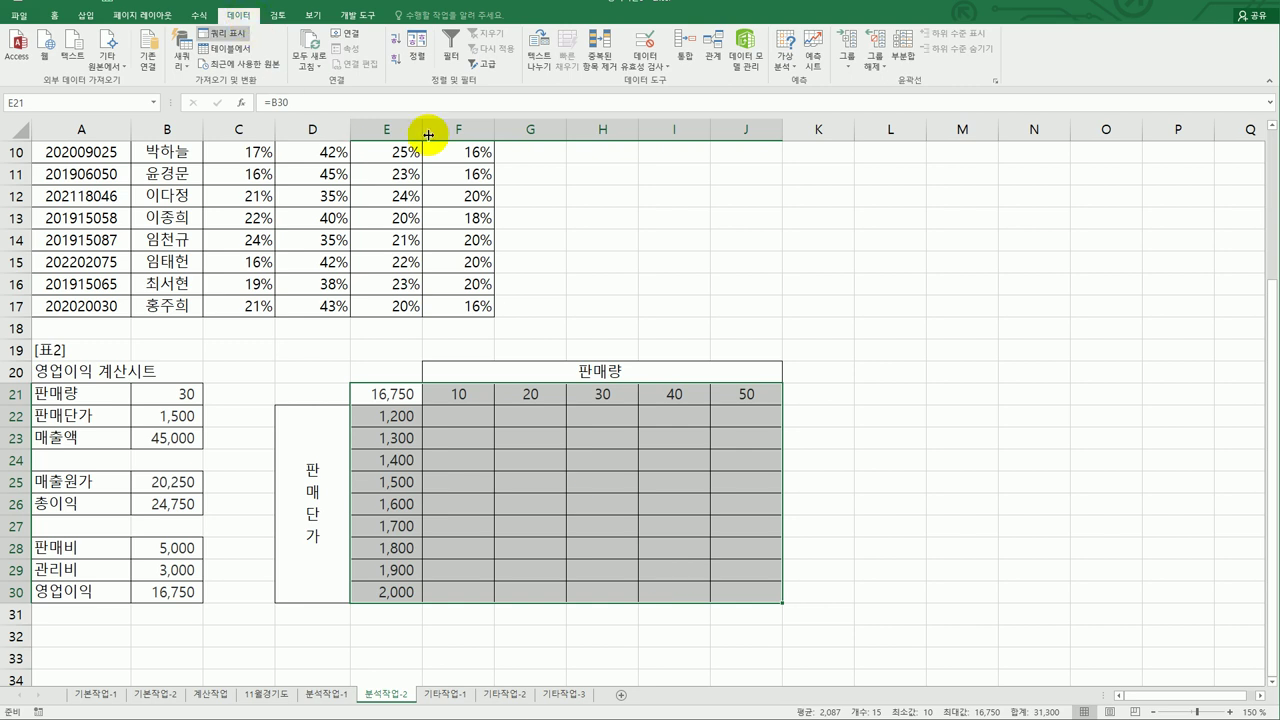
click(785, 58)
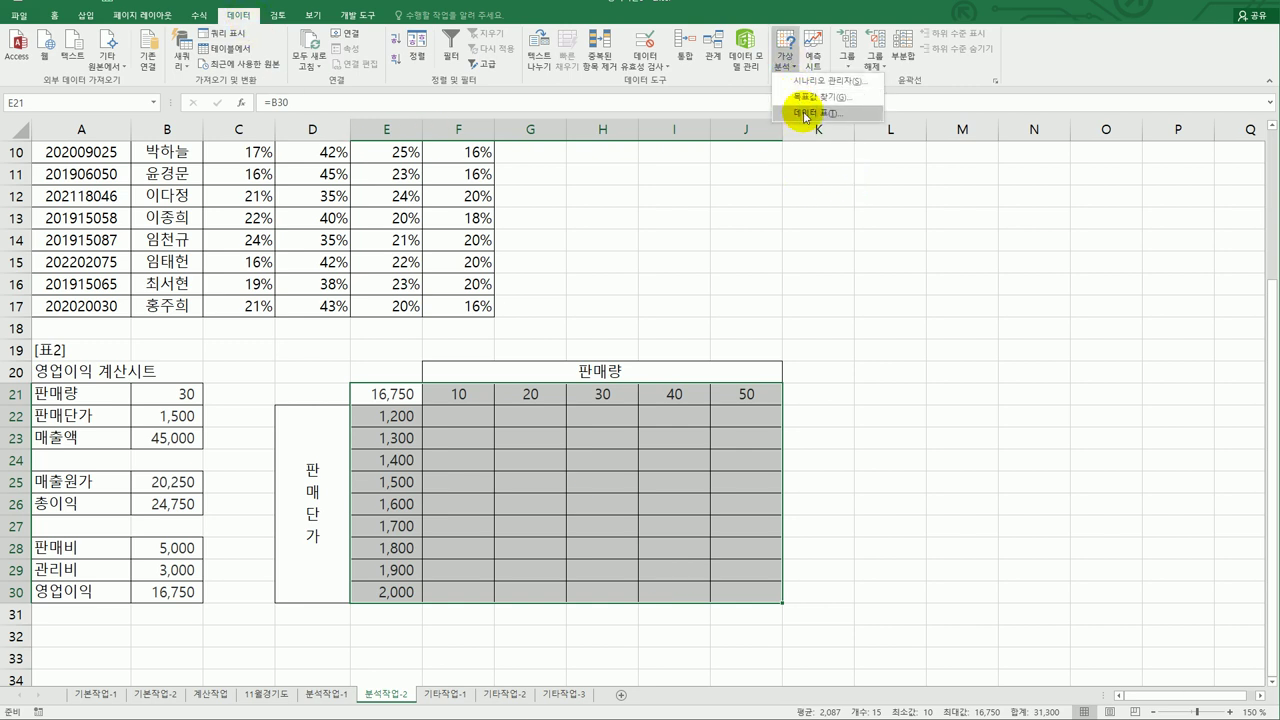
click(814, 114)
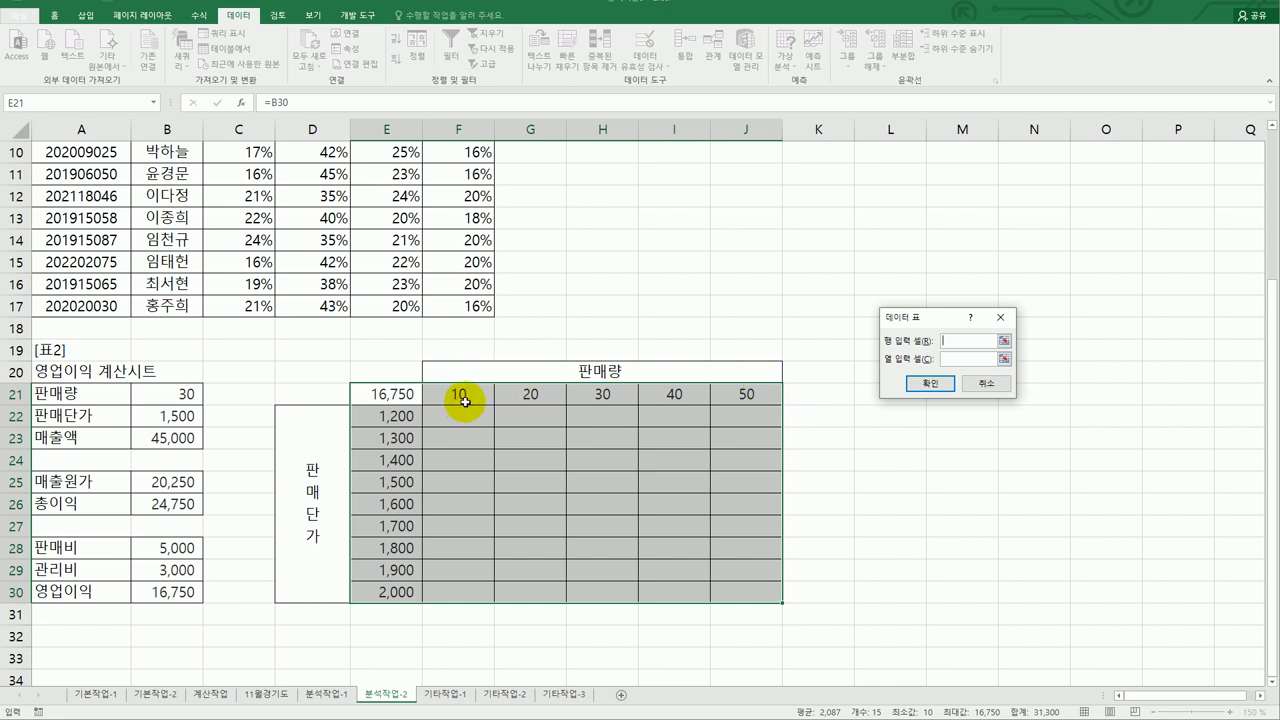
click(188, 392)
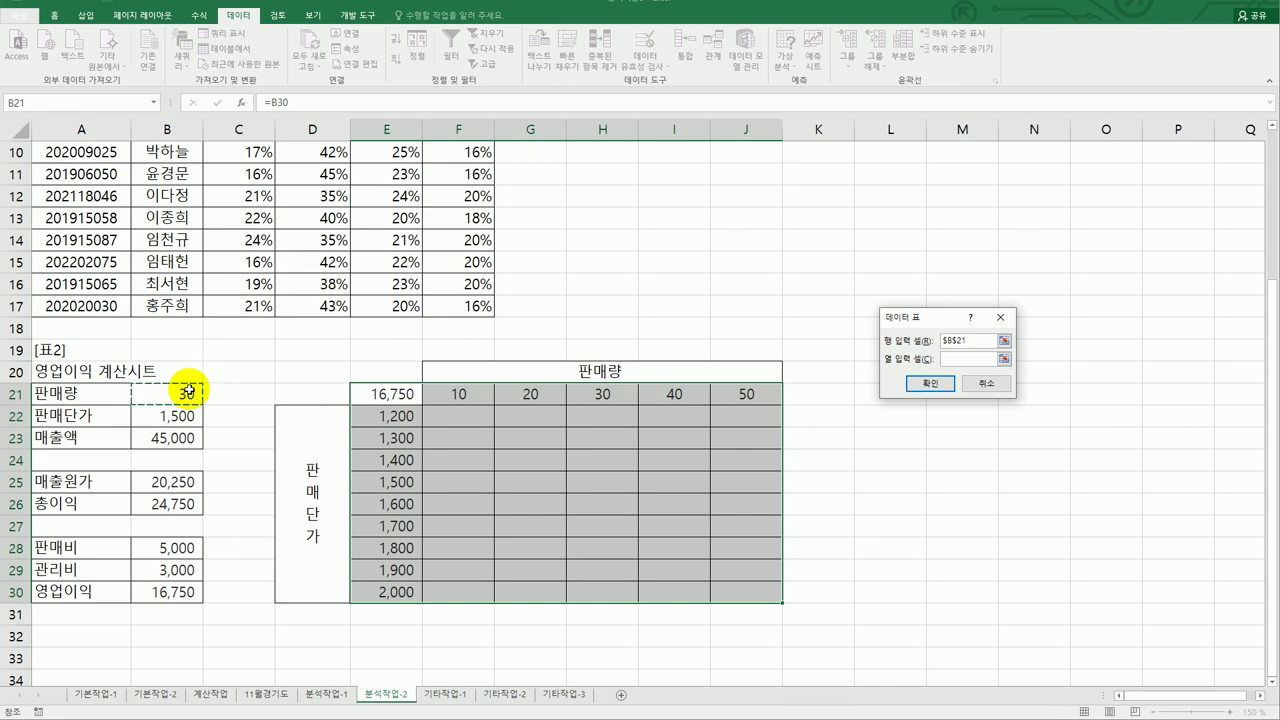
click(965, 358)
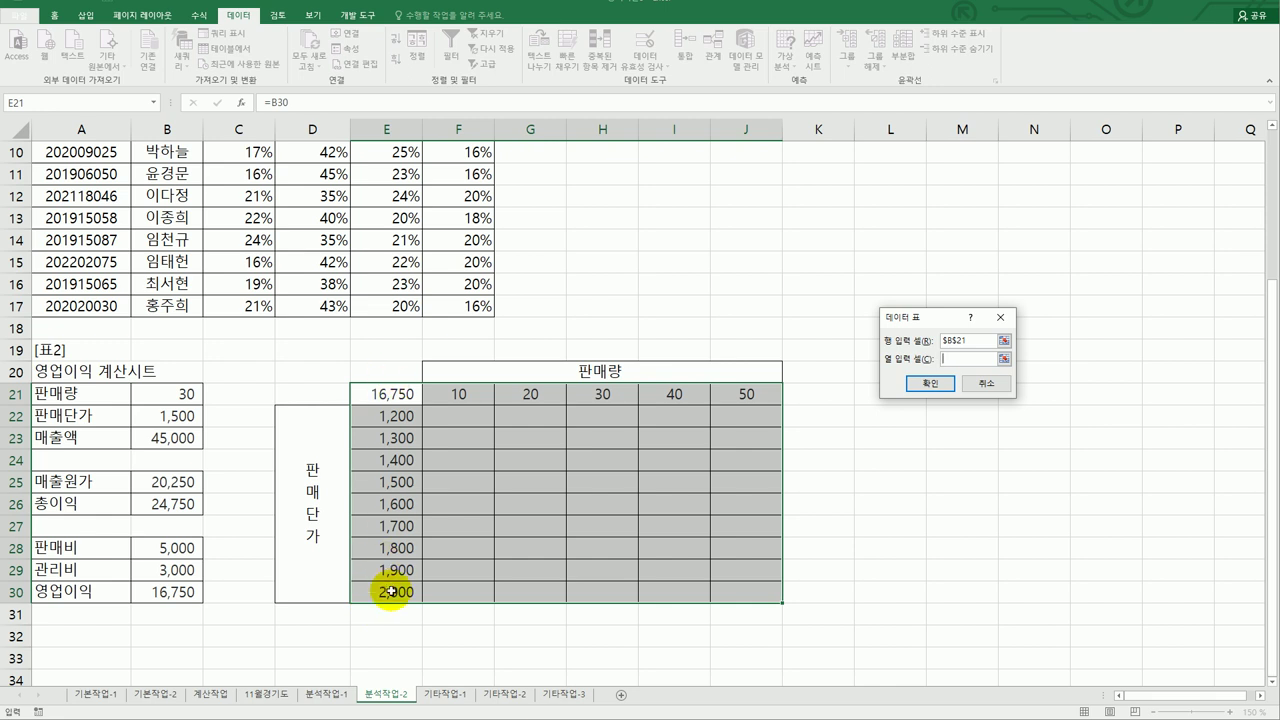
click(160, 419)
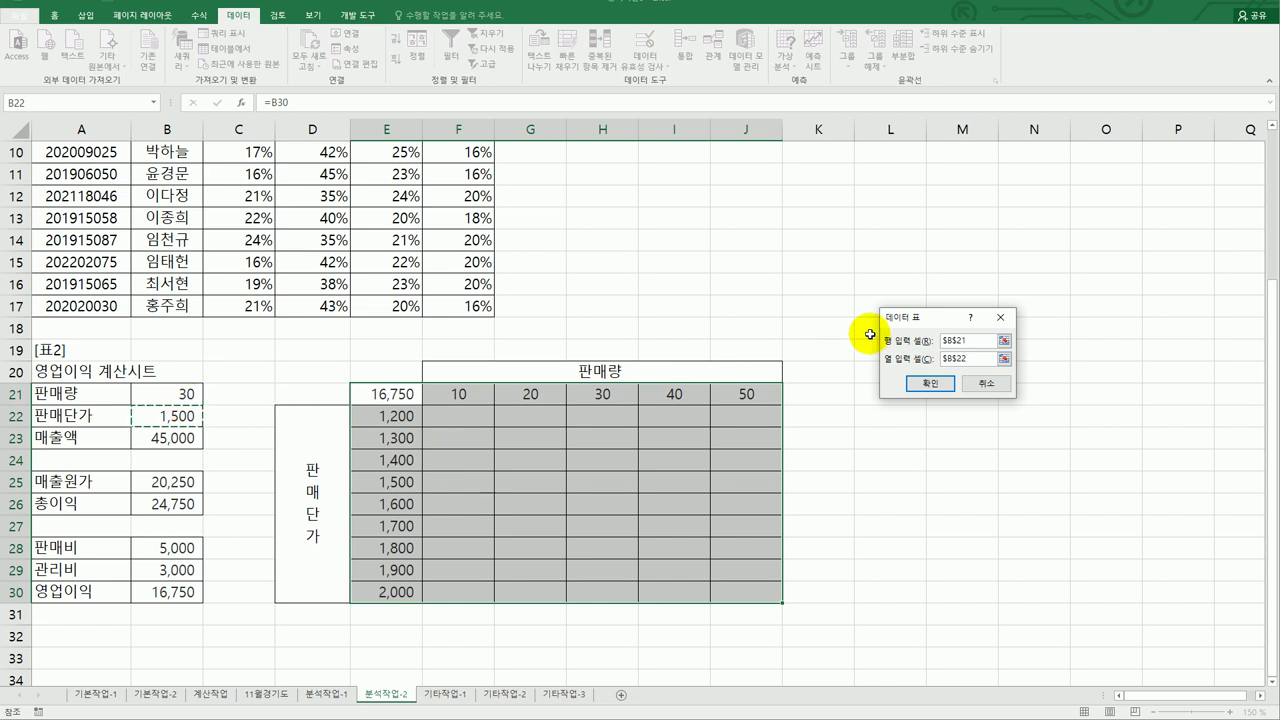
click(925, 383)
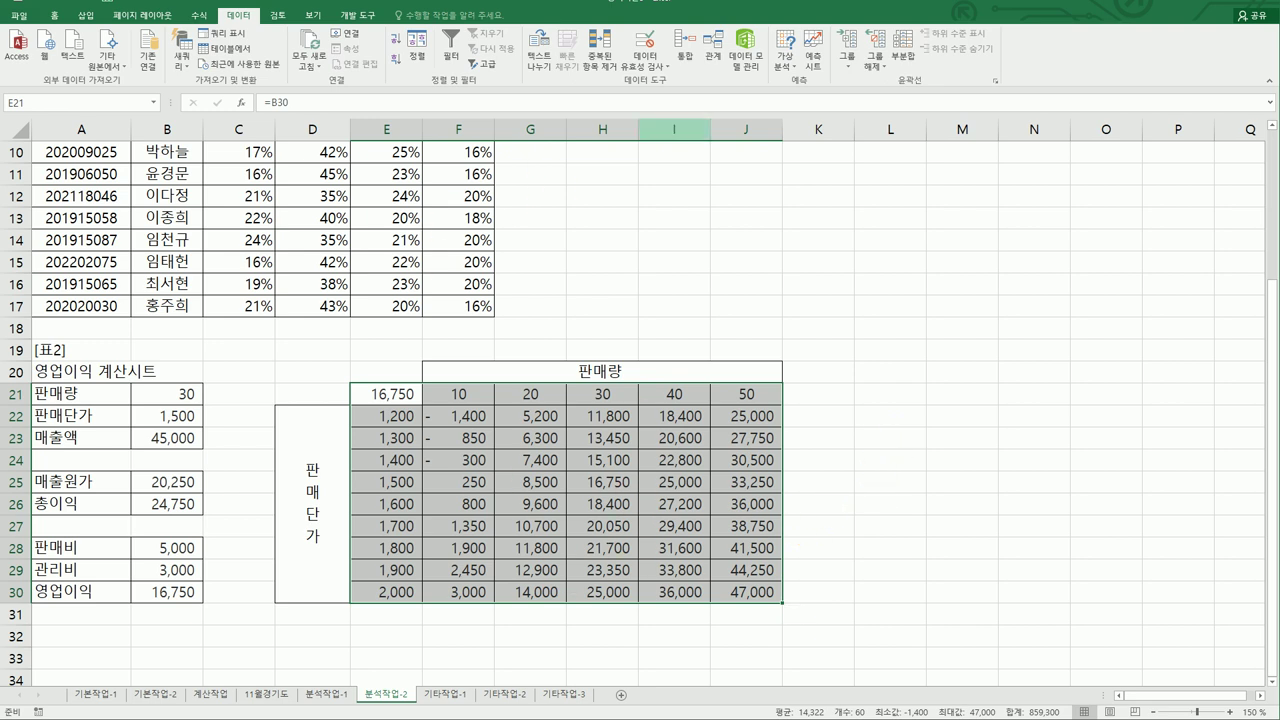
Read the 기타작업-1 chart instructions in the exam document and open the 기타작업-1 sheet at its chart.
key(alt+Tab)
scroll(660, 190, down, 3)
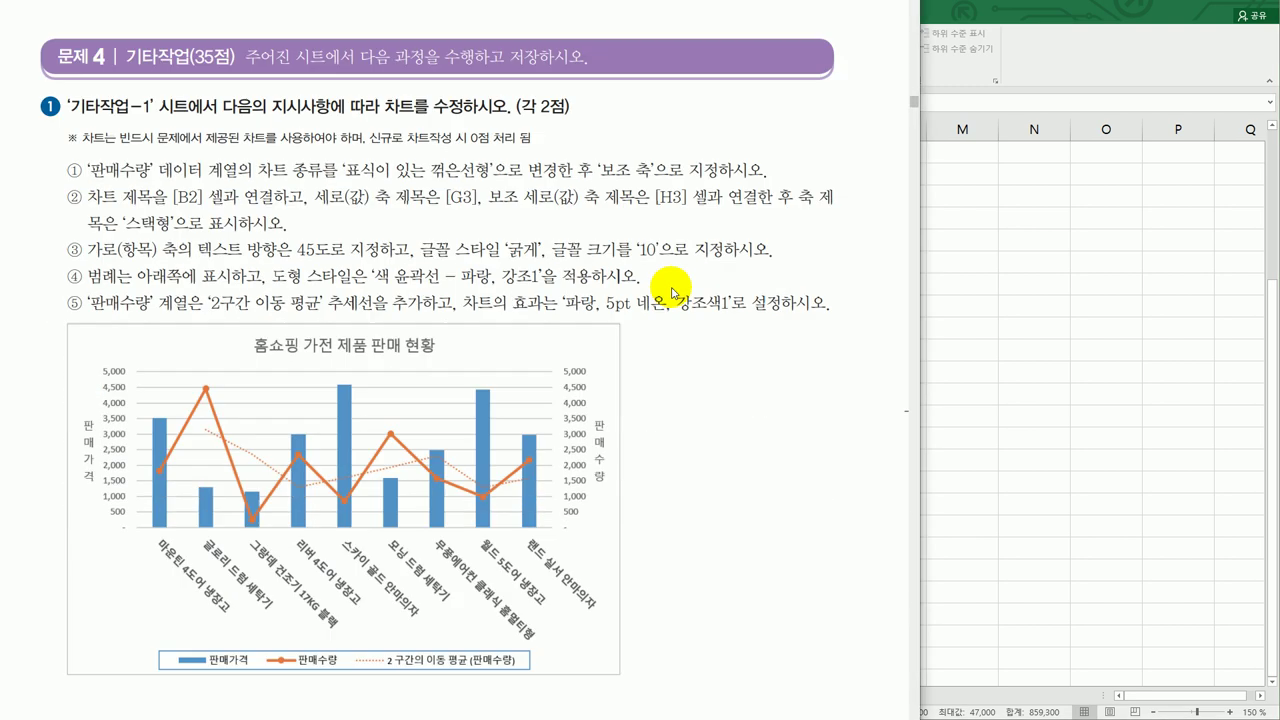
scroll(670, 250, up, 1)
scroll(672, 290, up, 1)
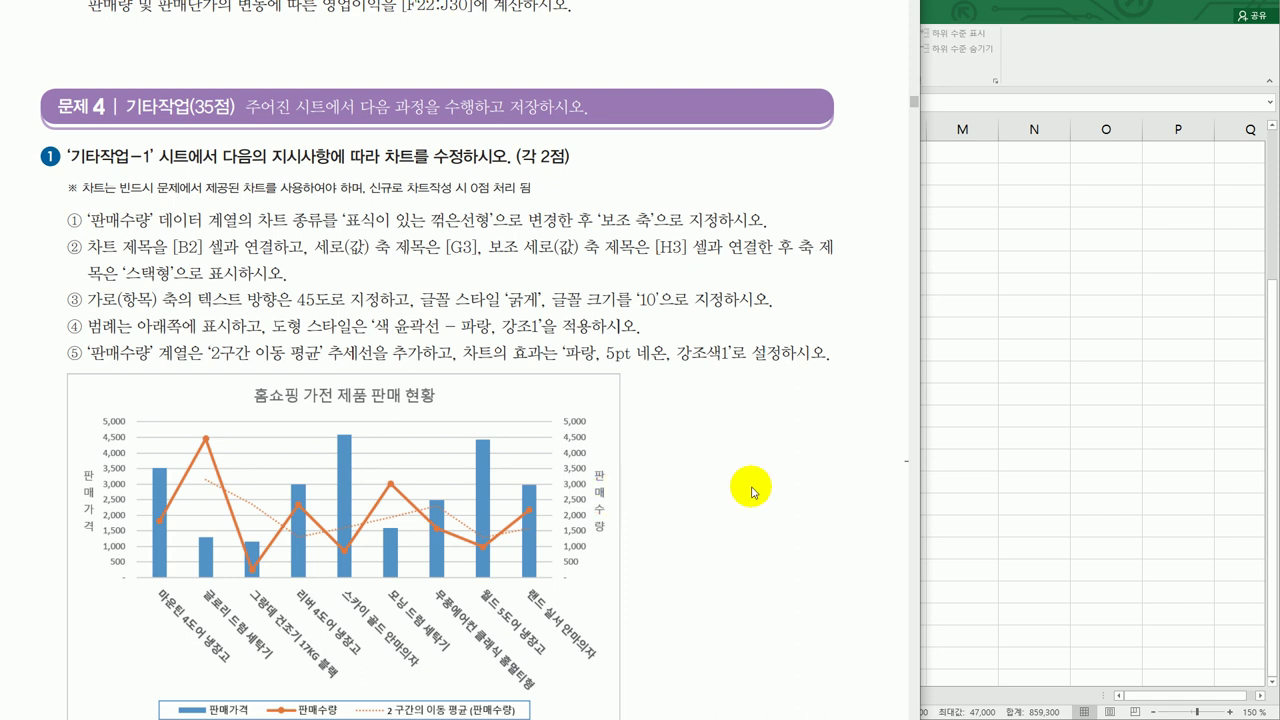
click(1103, 433)
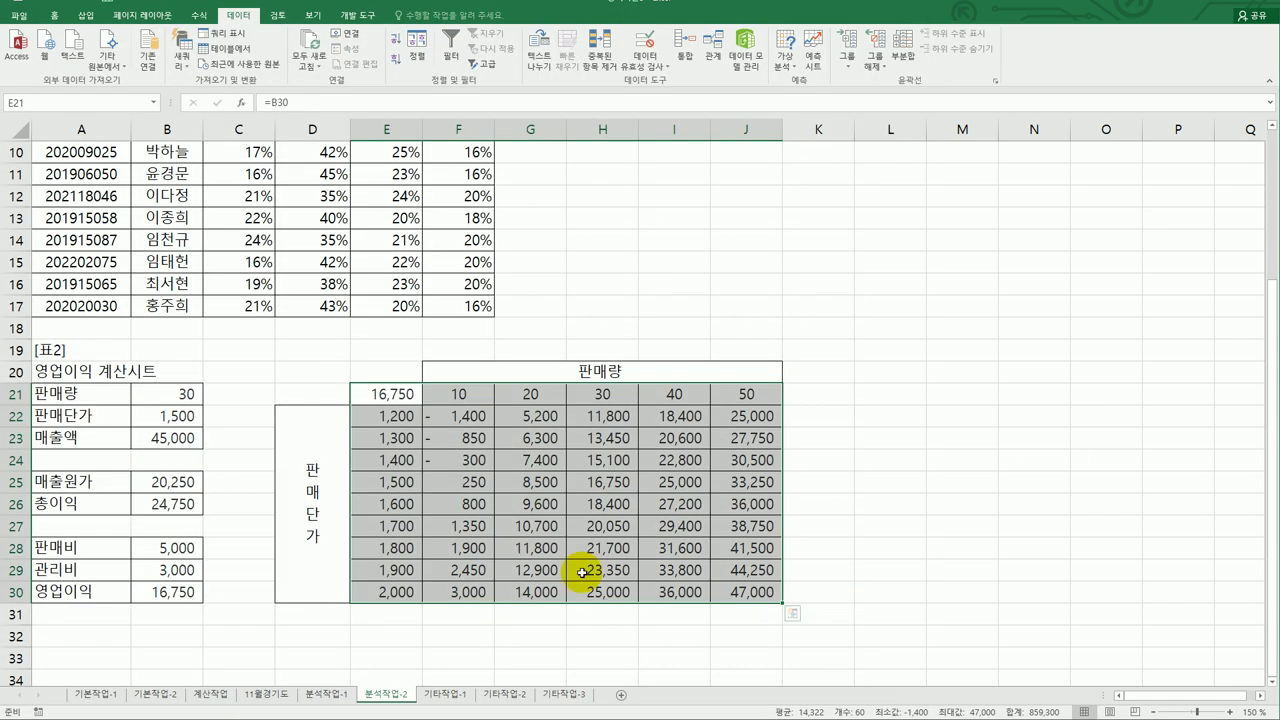
click(458, 698)
scroll(943, 526, down, 3)
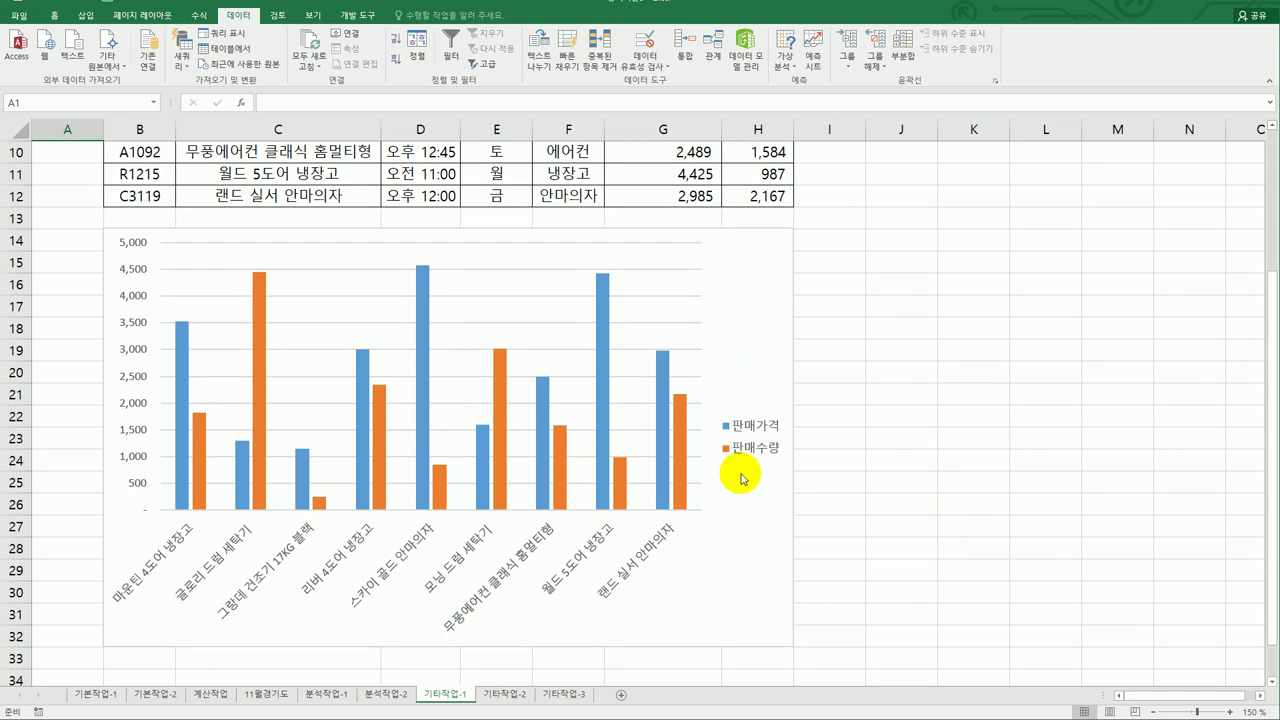
Change the chart's 판매수량 series to 표식이 있는 꺾은선형 and plot it on the secondary axis.
click(775, 377)
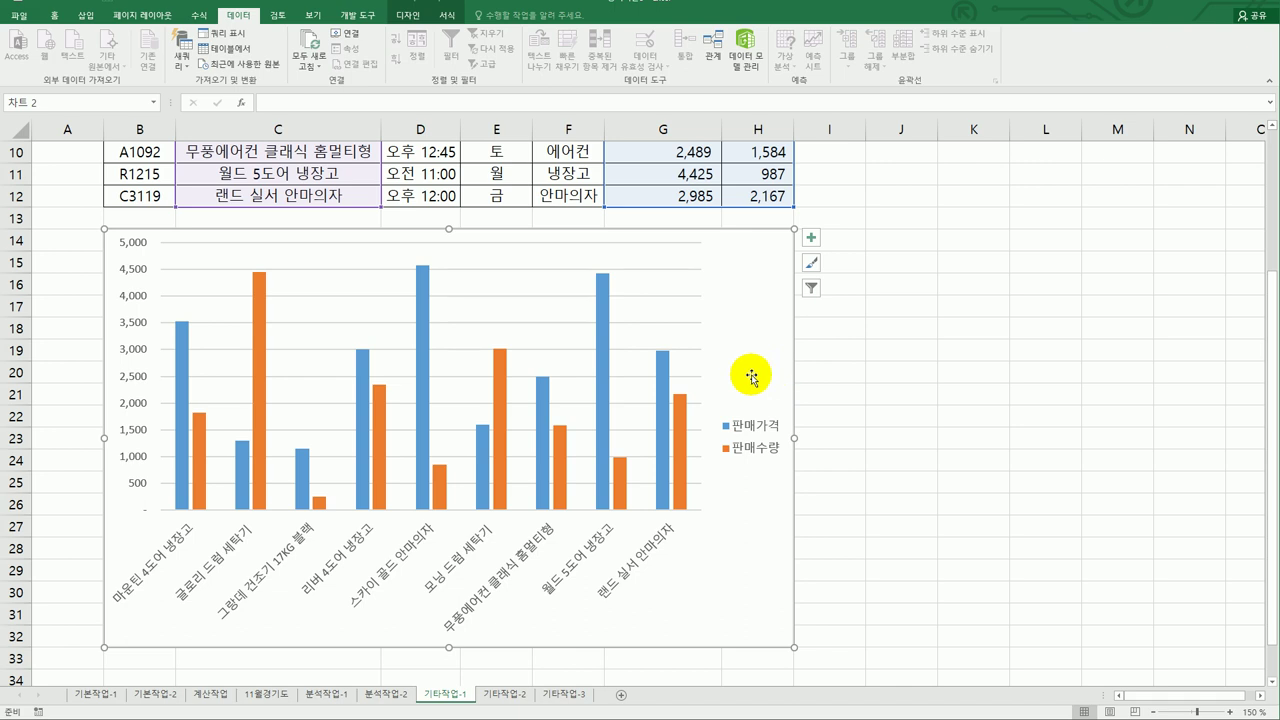
click(263, 349)
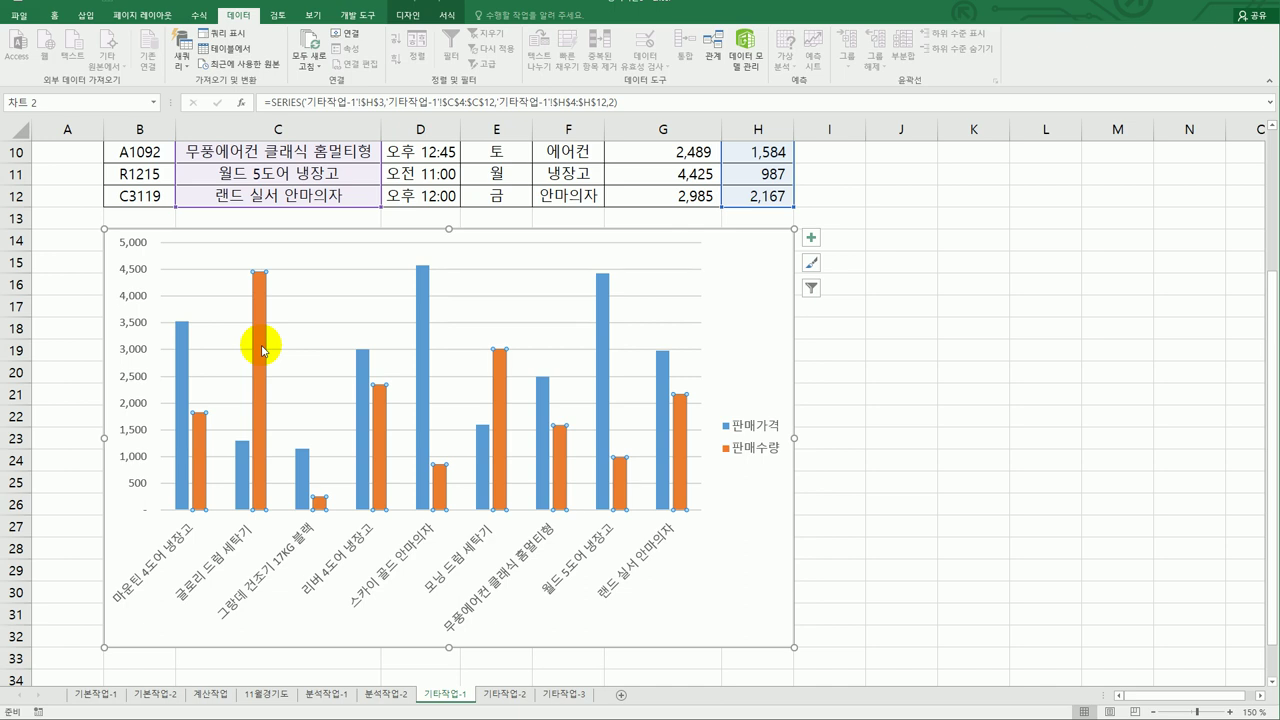
right_click(259, 298)
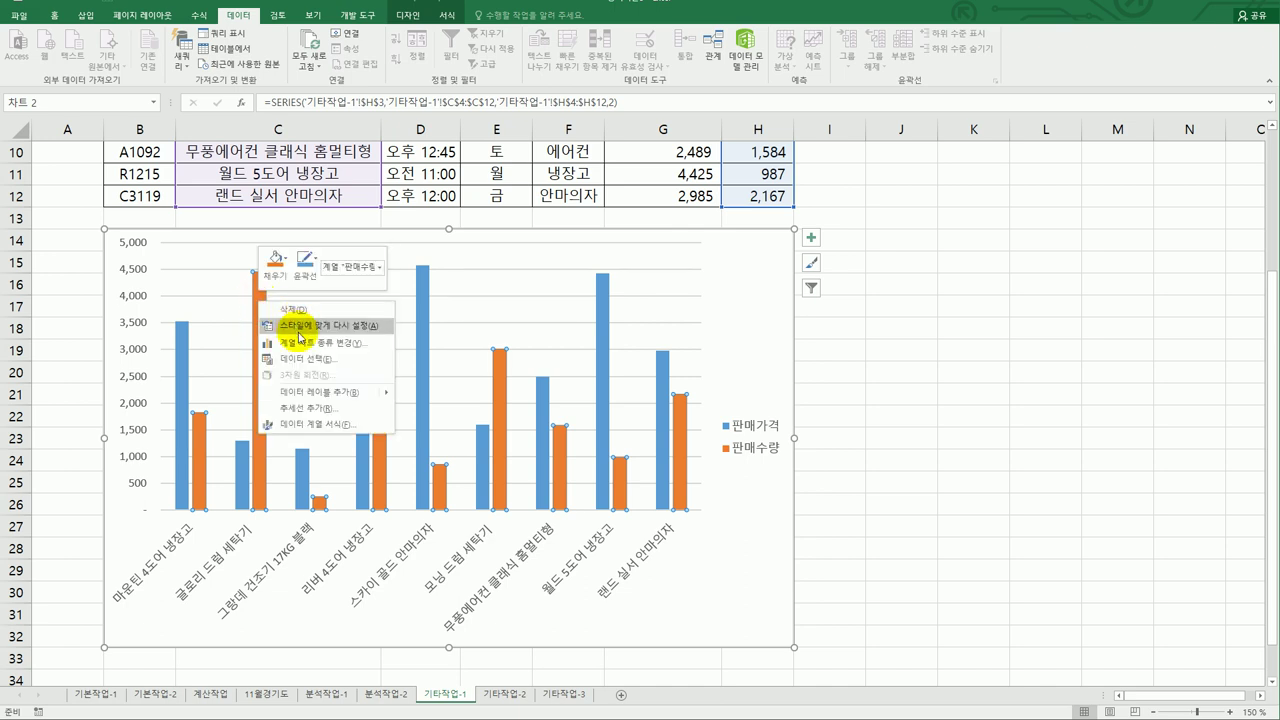
click(303, 343)
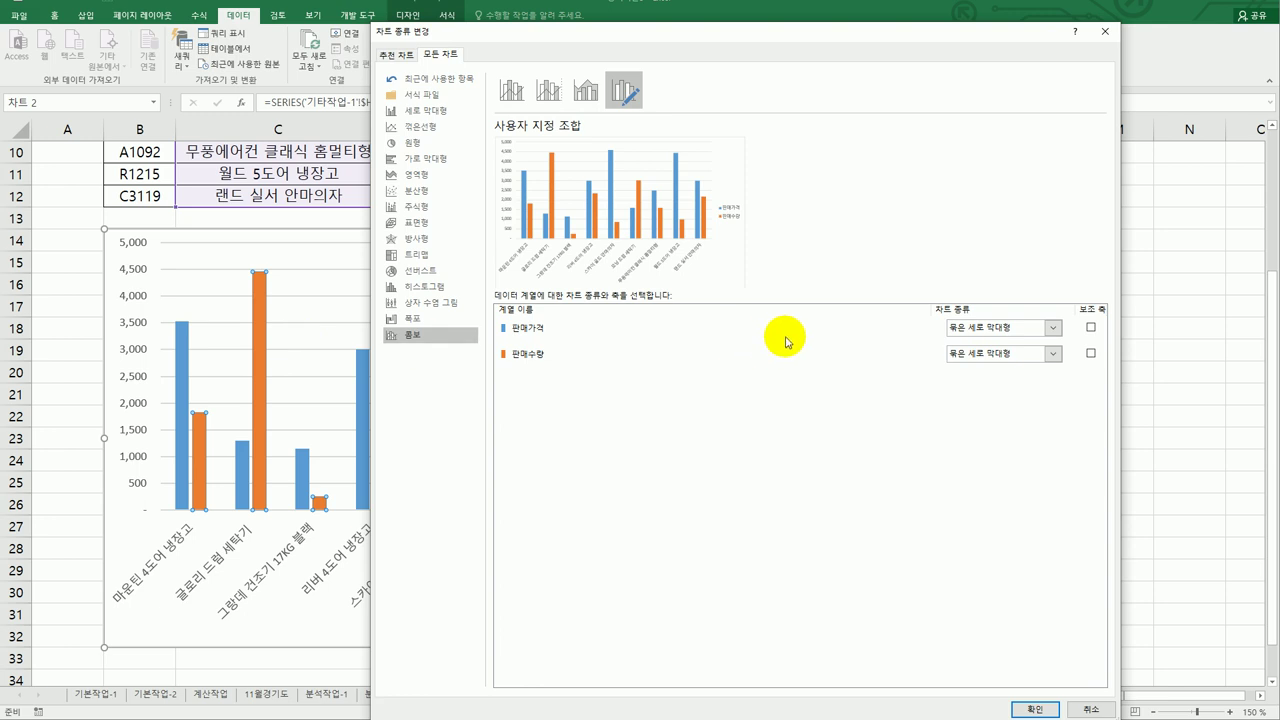
click(565, 355)
click(1054, 356)
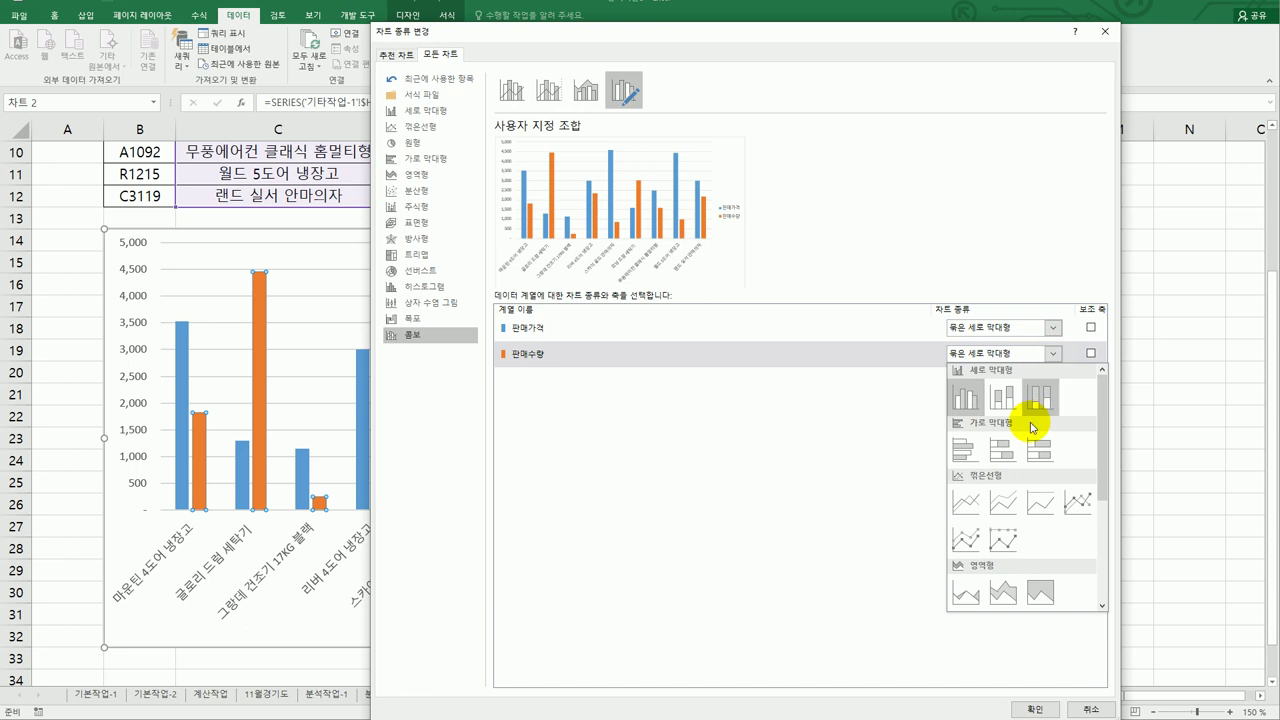
click(1082, 515)
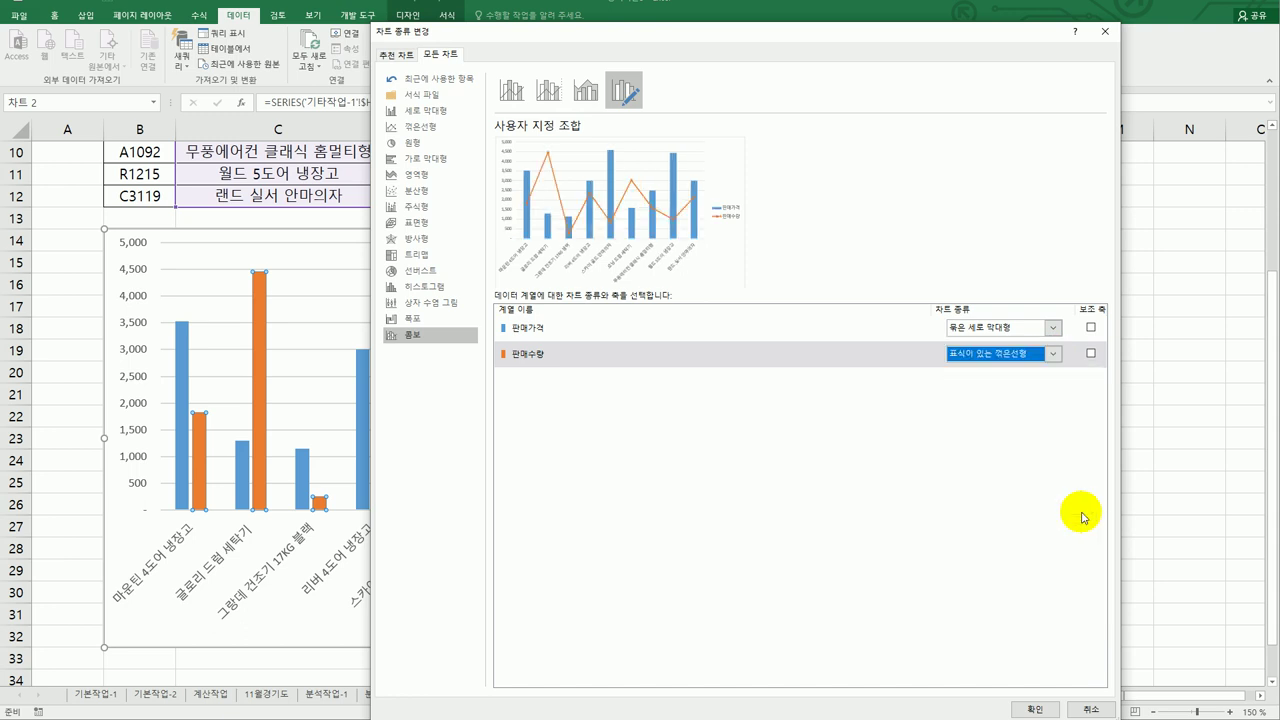
click(1090, 354)
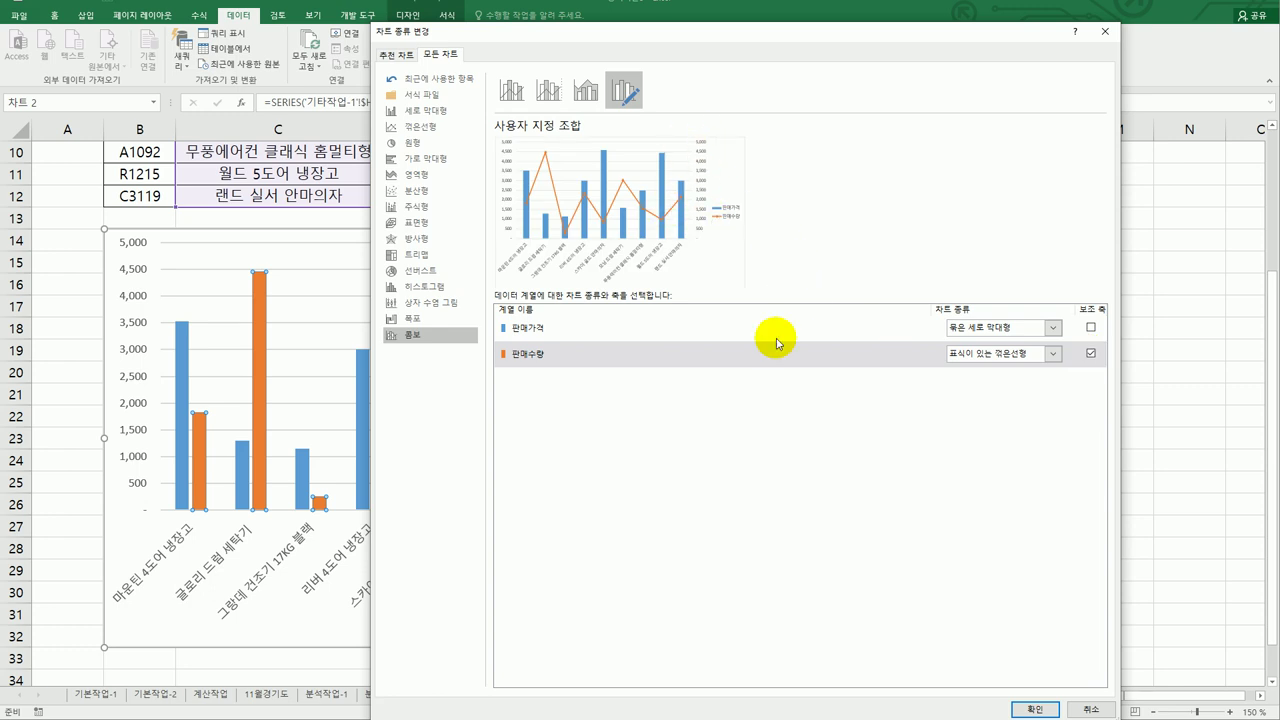
click(1034, 708)
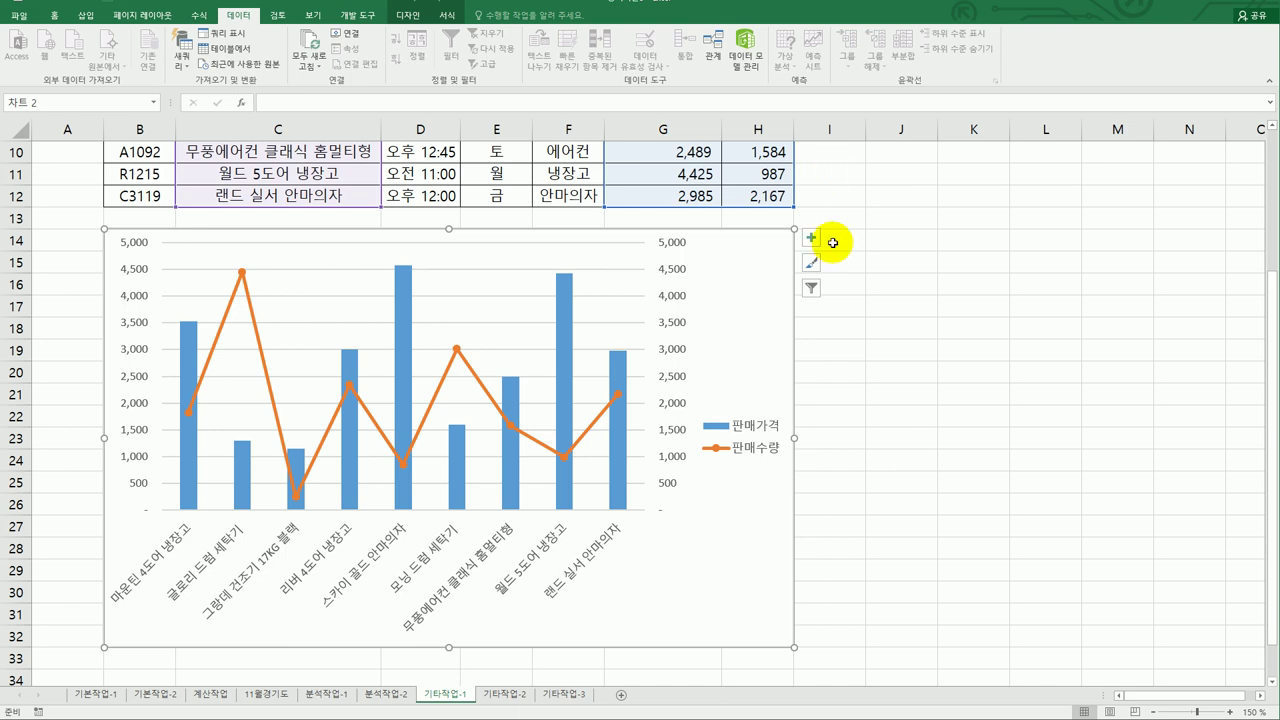
Add a chart title and link it to cell B2 of the 기타작업-1 sheet.
click(812, 239)
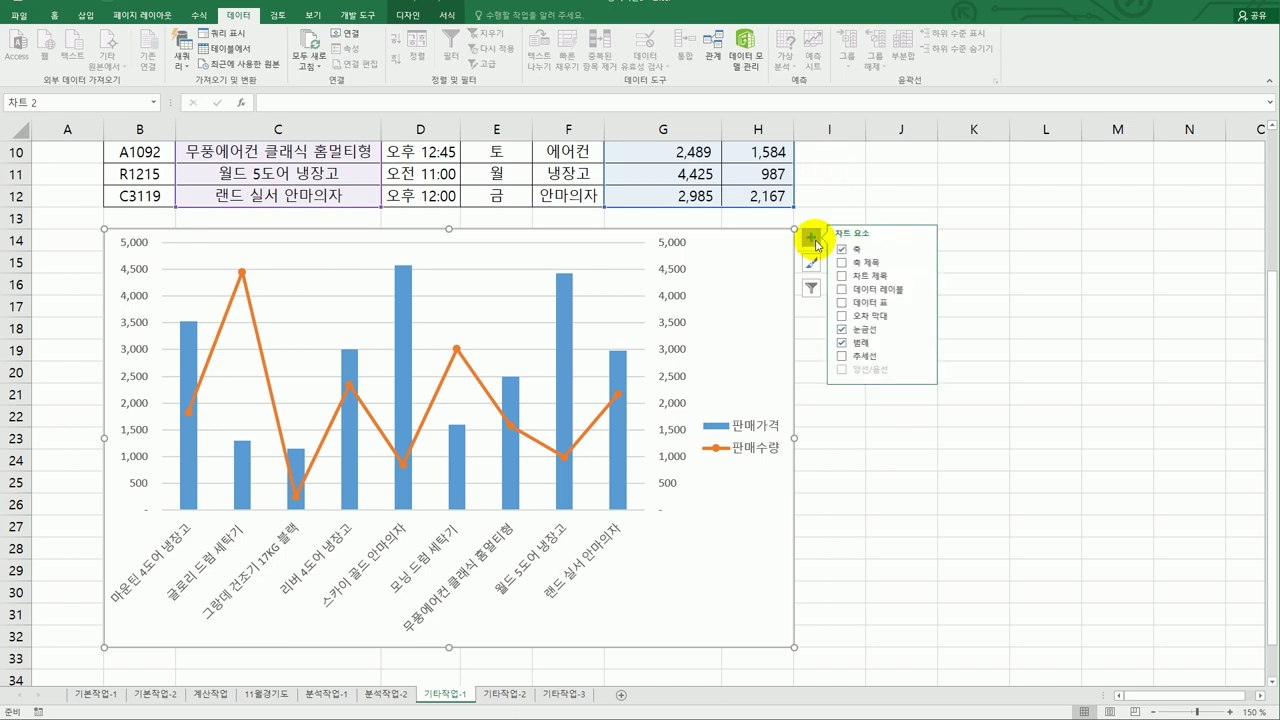
click(856, 278)
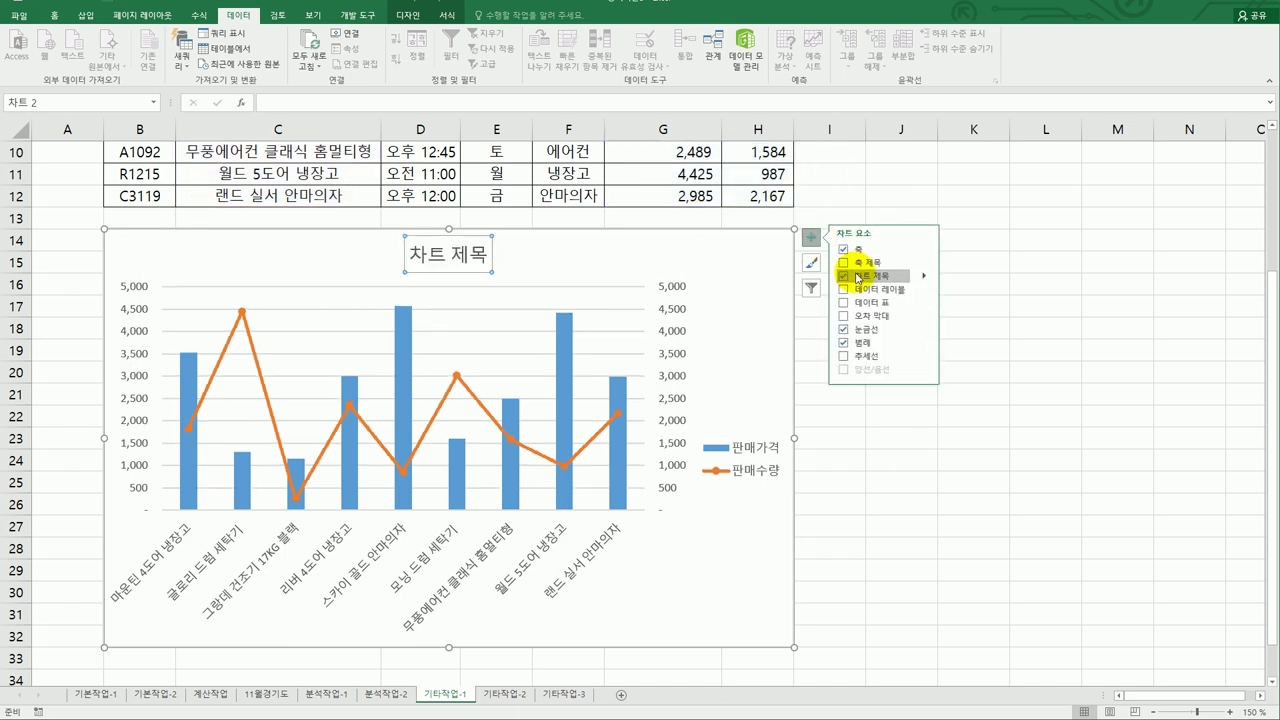
click(343, 106)
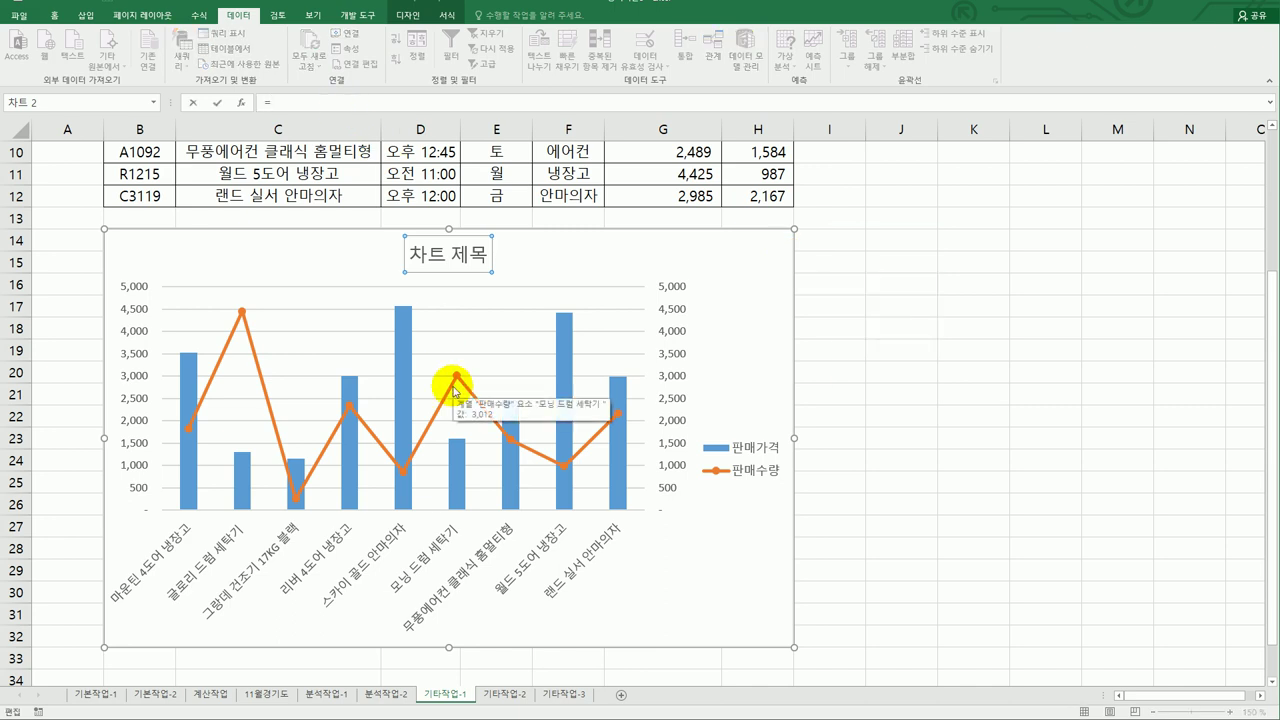
drag(1268, 386, 1268, 234)
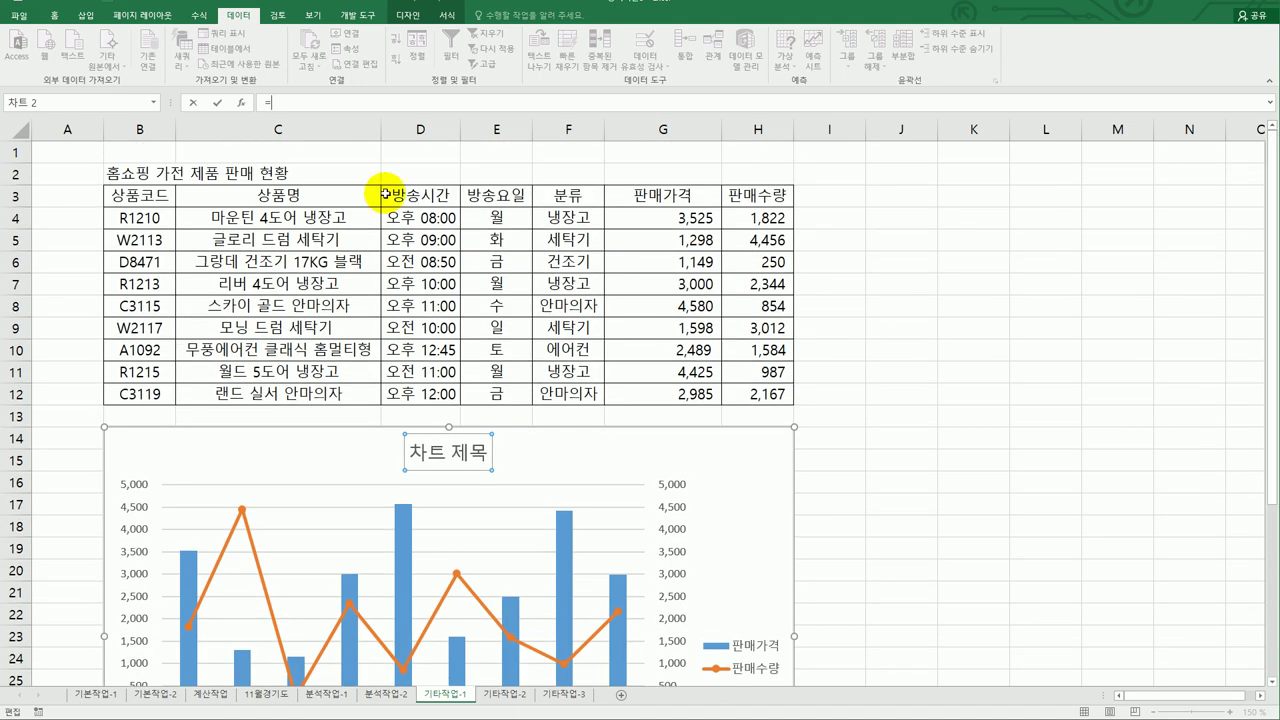
click(125, 173)
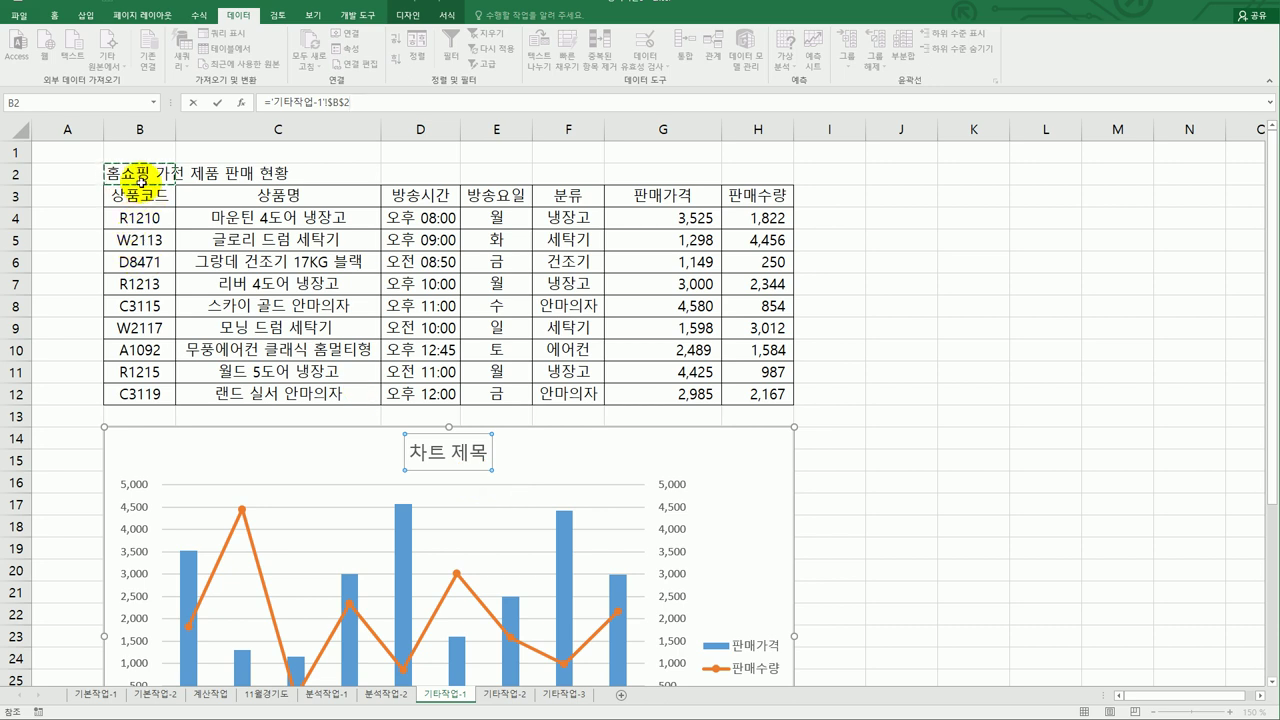
key(Return)
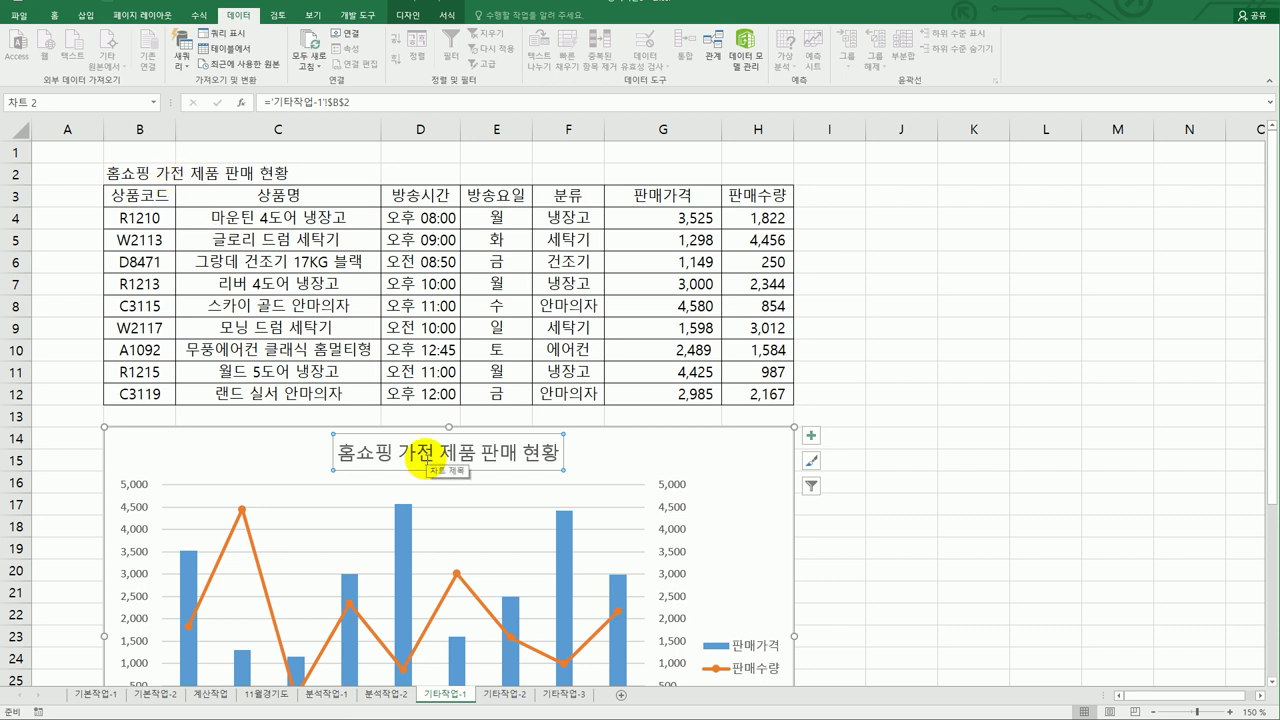
Add a primary vertical axis title to the chart and link it to cell G3 of the 기타작업-1 sheet.
click(811, 435)
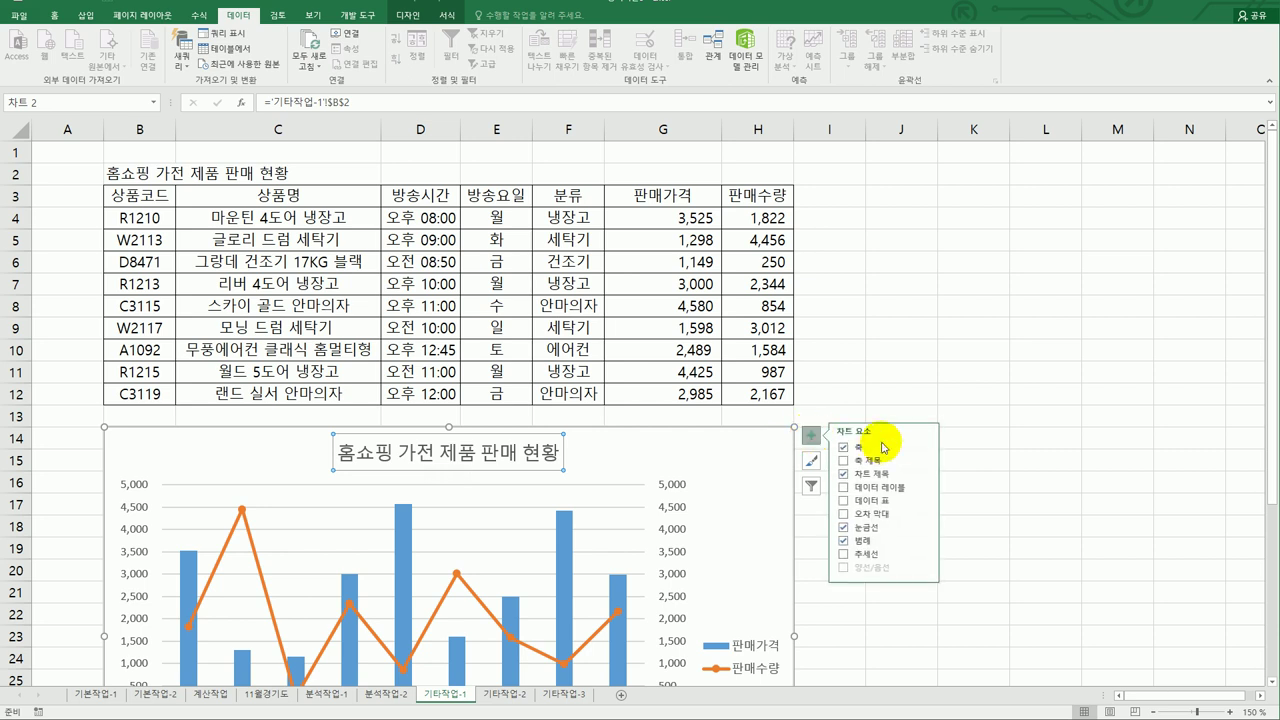
click(922, 461)
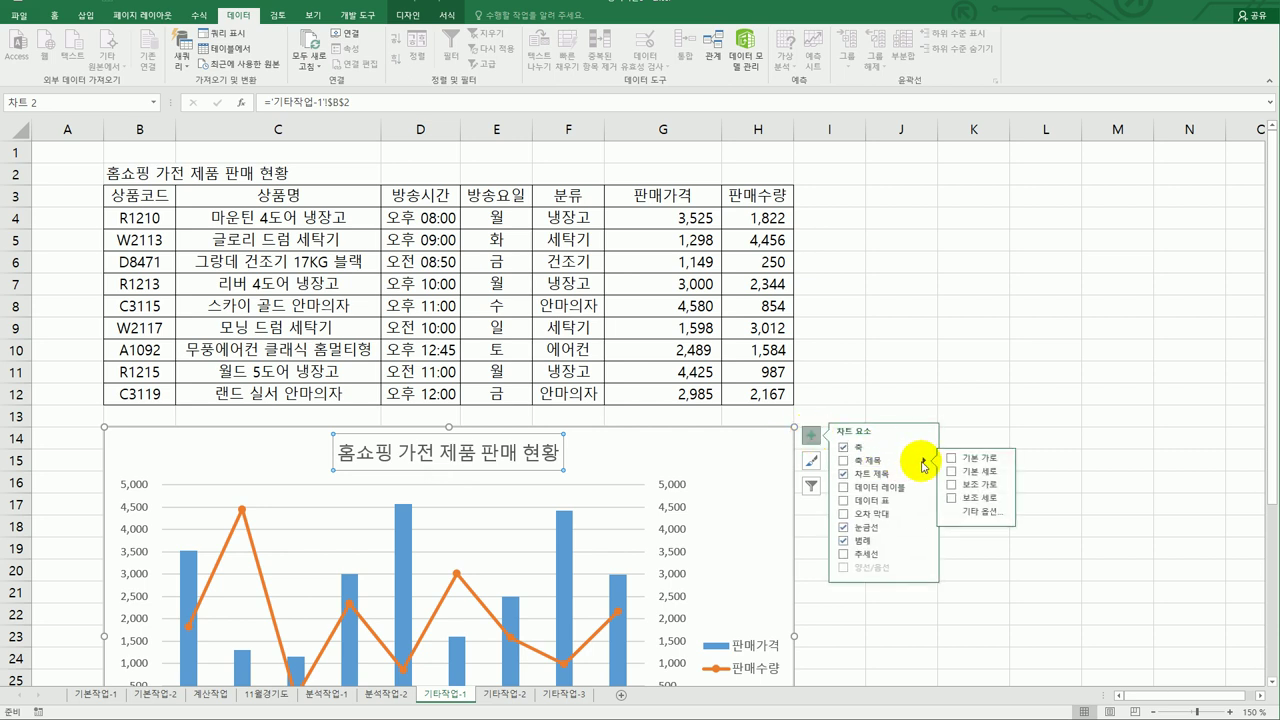
click(982, 472)
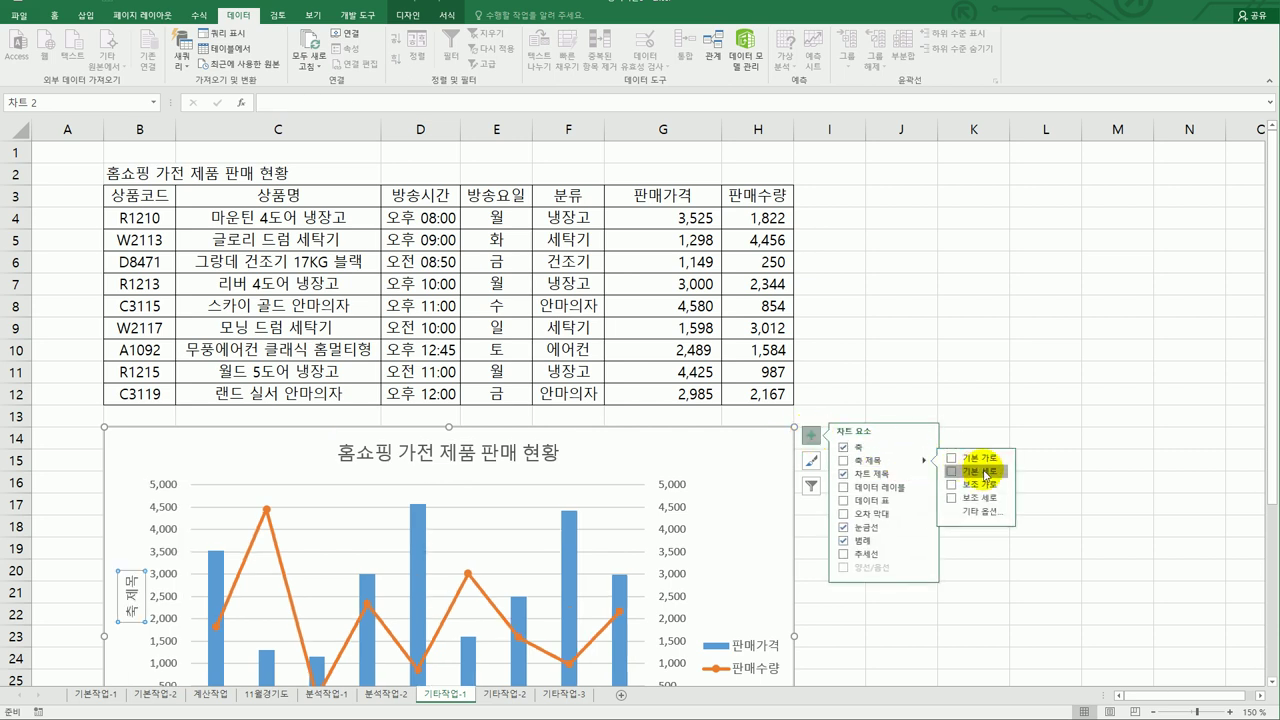
click(359, 108)
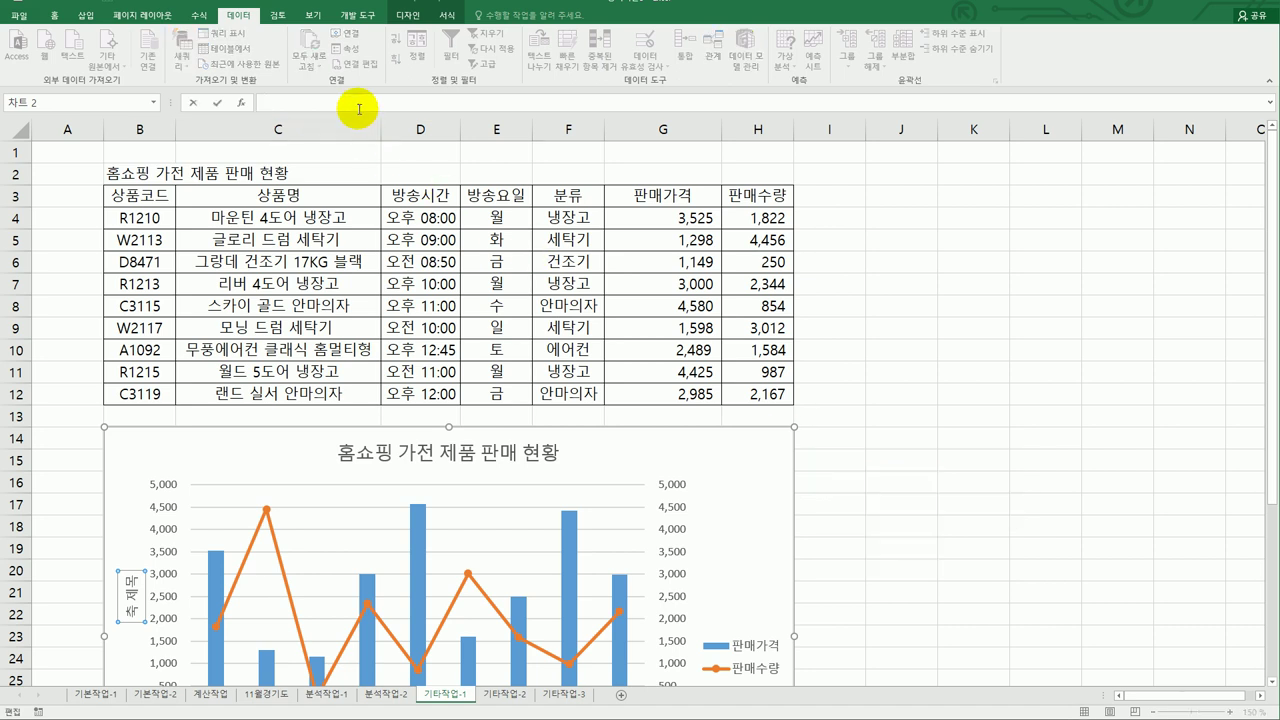
click(645, 197)
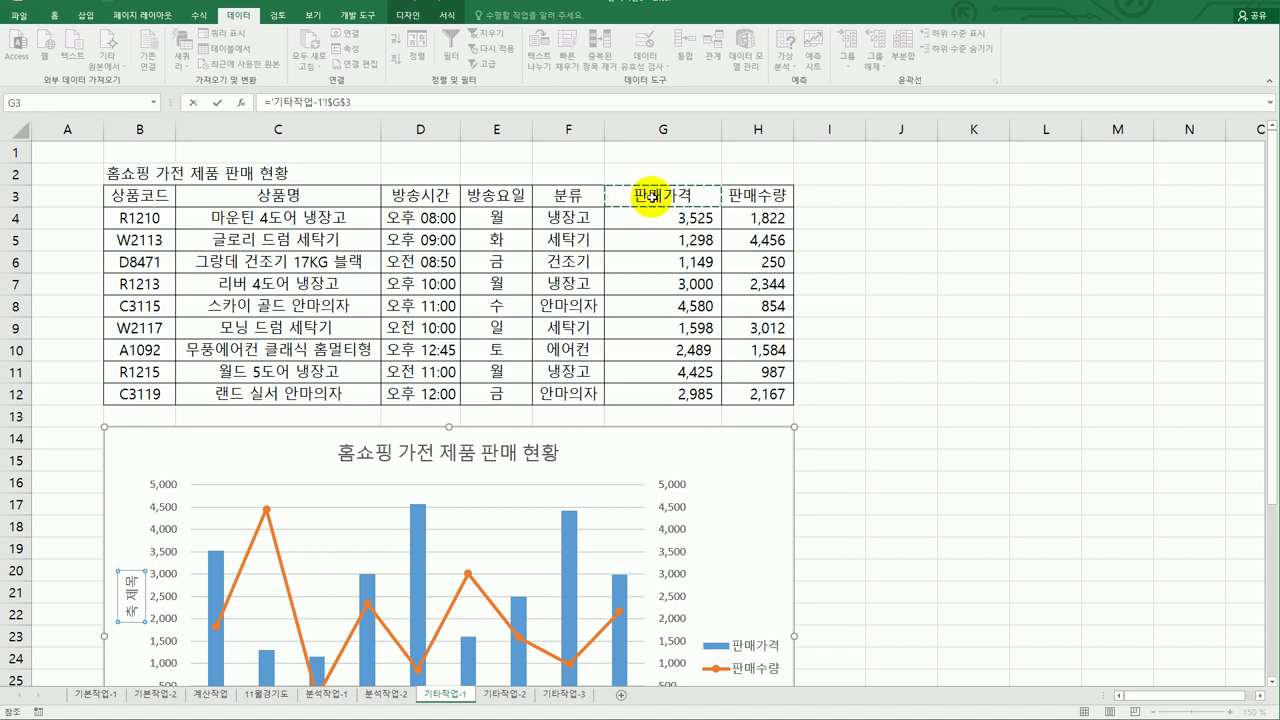
key(Return)
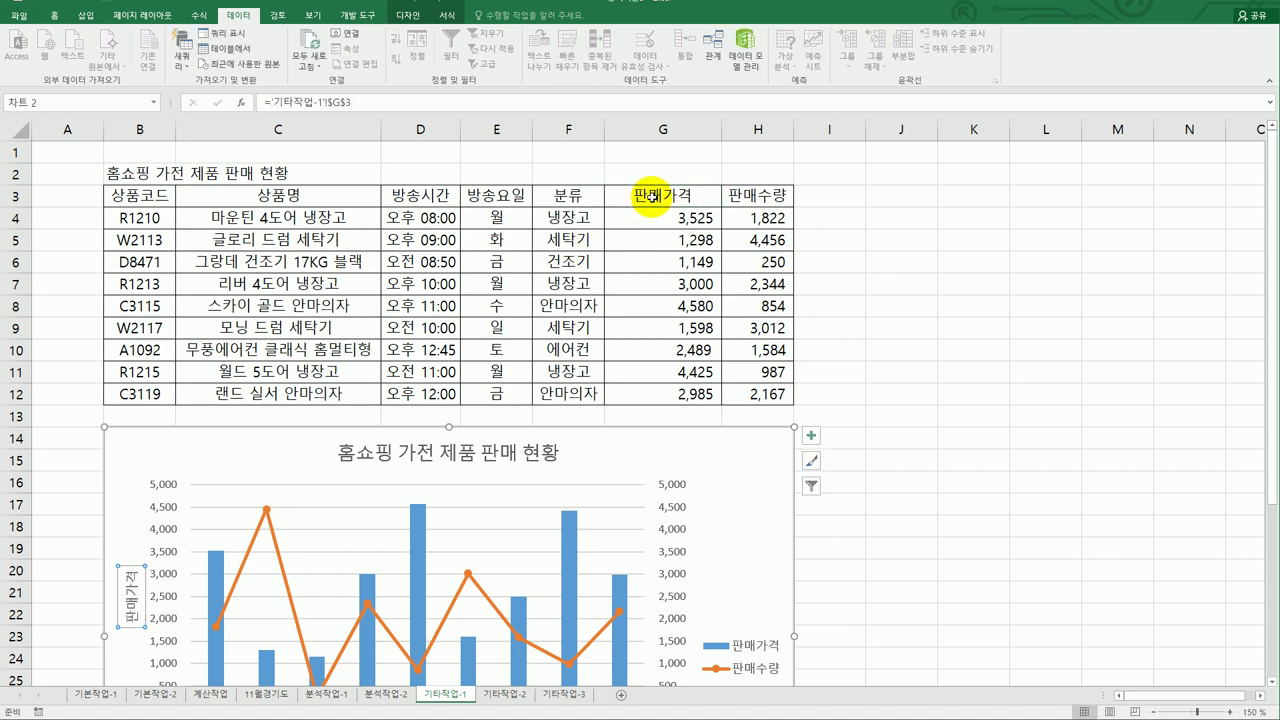
Add a secondary vertical axis title to the chart and link it to cell H3 of the 기타작업-1 sheet.
click(811, 437)
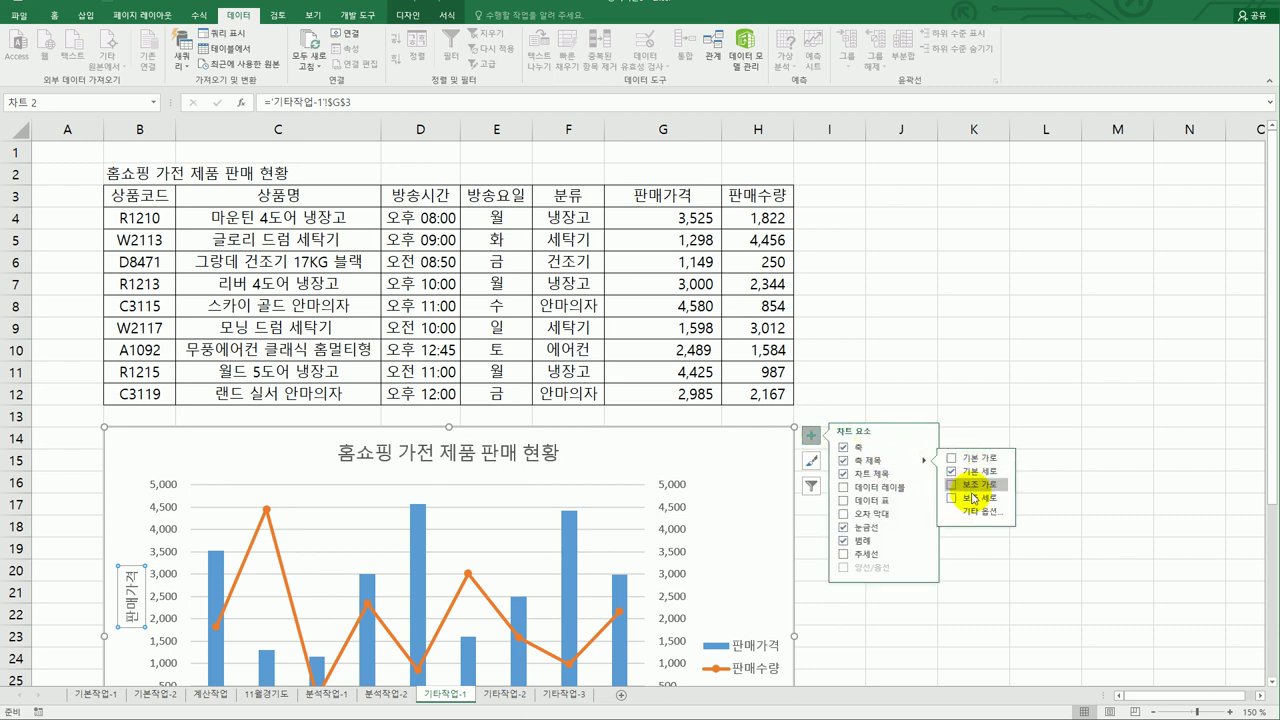
click(975, 498)
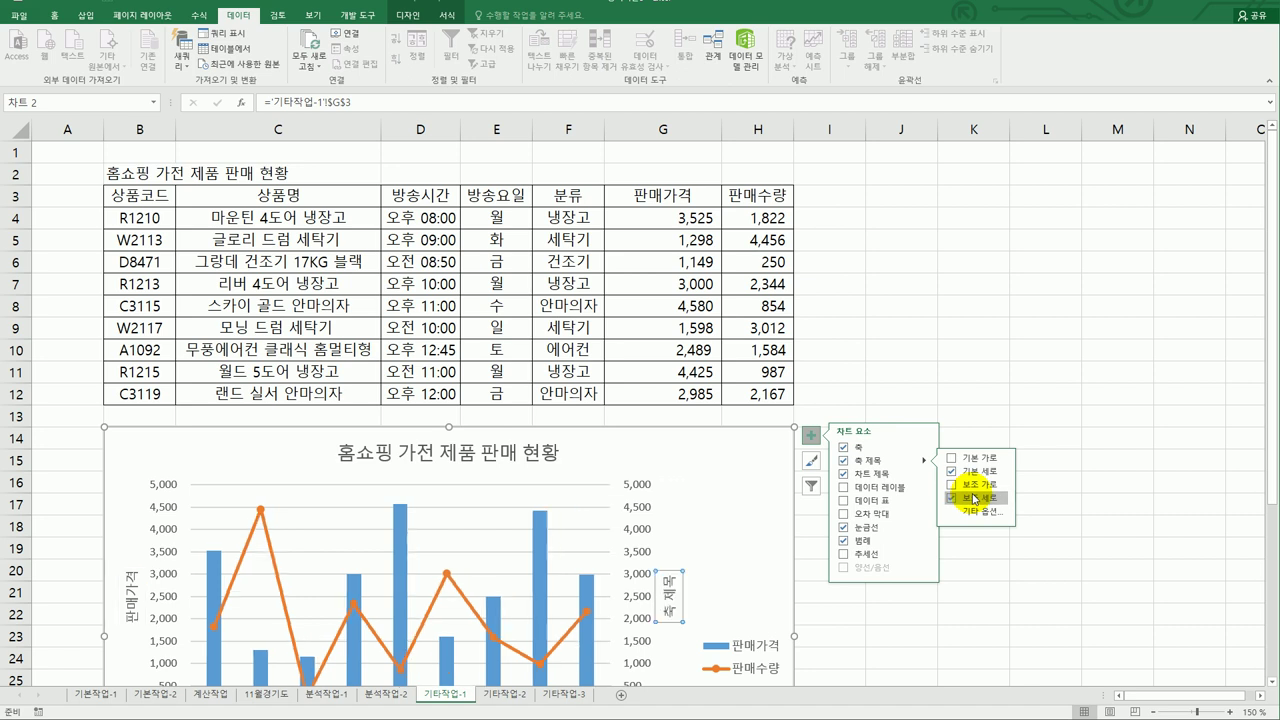
click(349, 103)
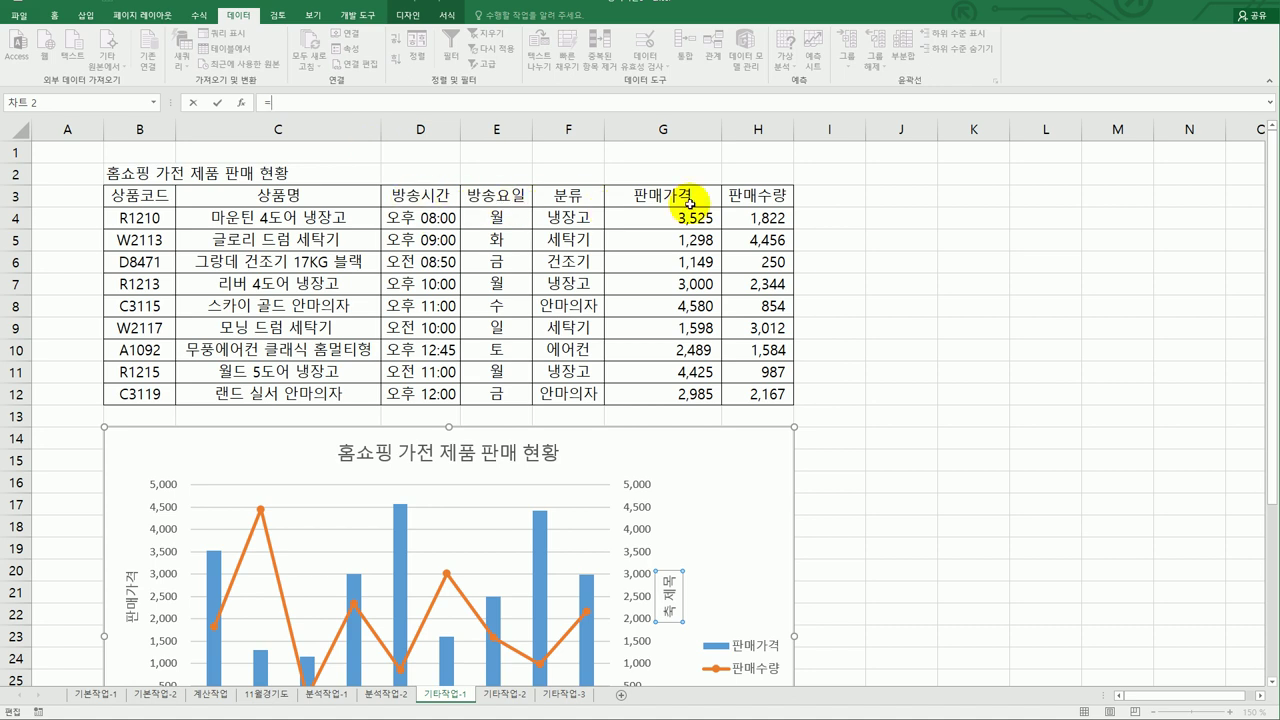
click(740, 194)
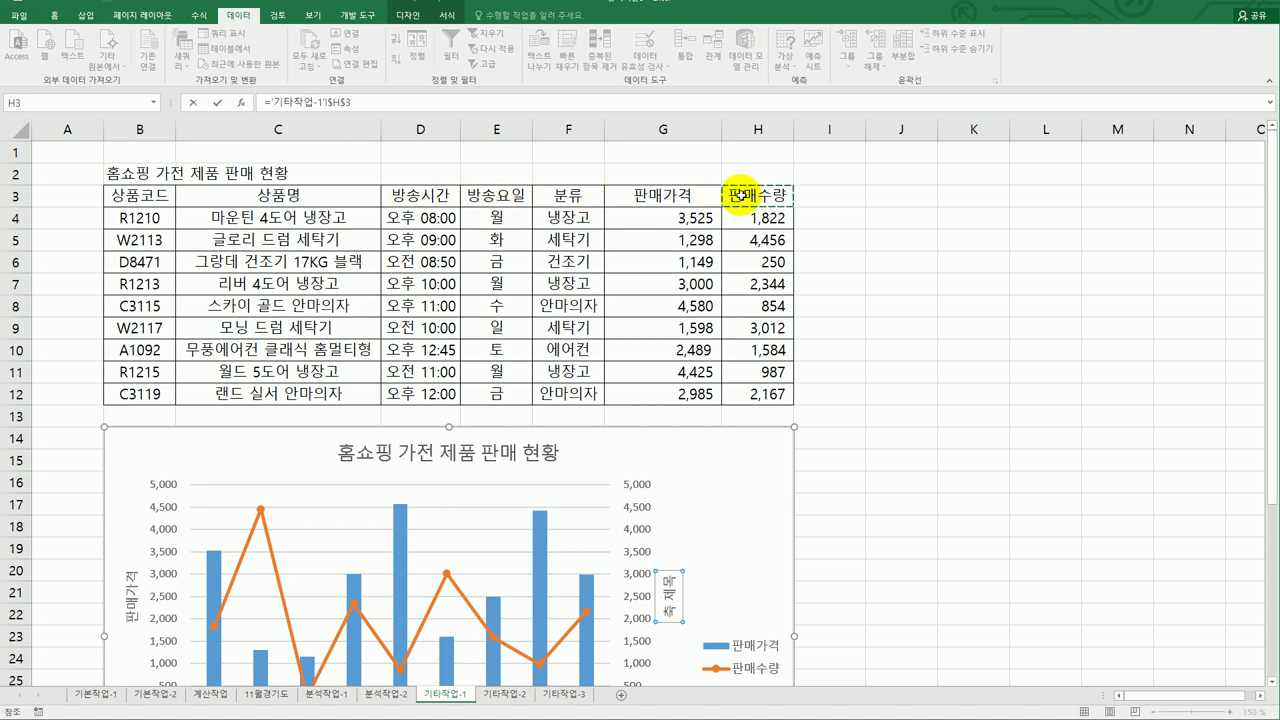
key(Return)
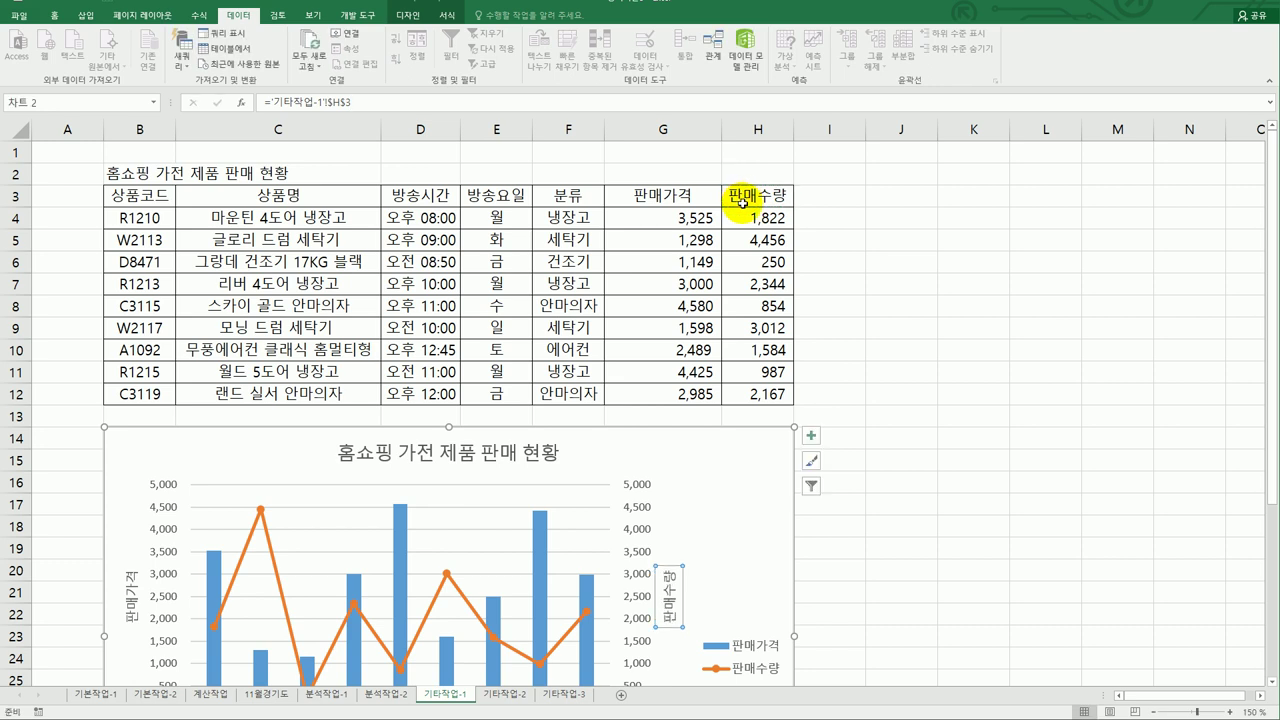
Set the text direction of both the 판매가격 and 판매수량 axis titles to 스택형.
scroll(740, 245, down, 2)
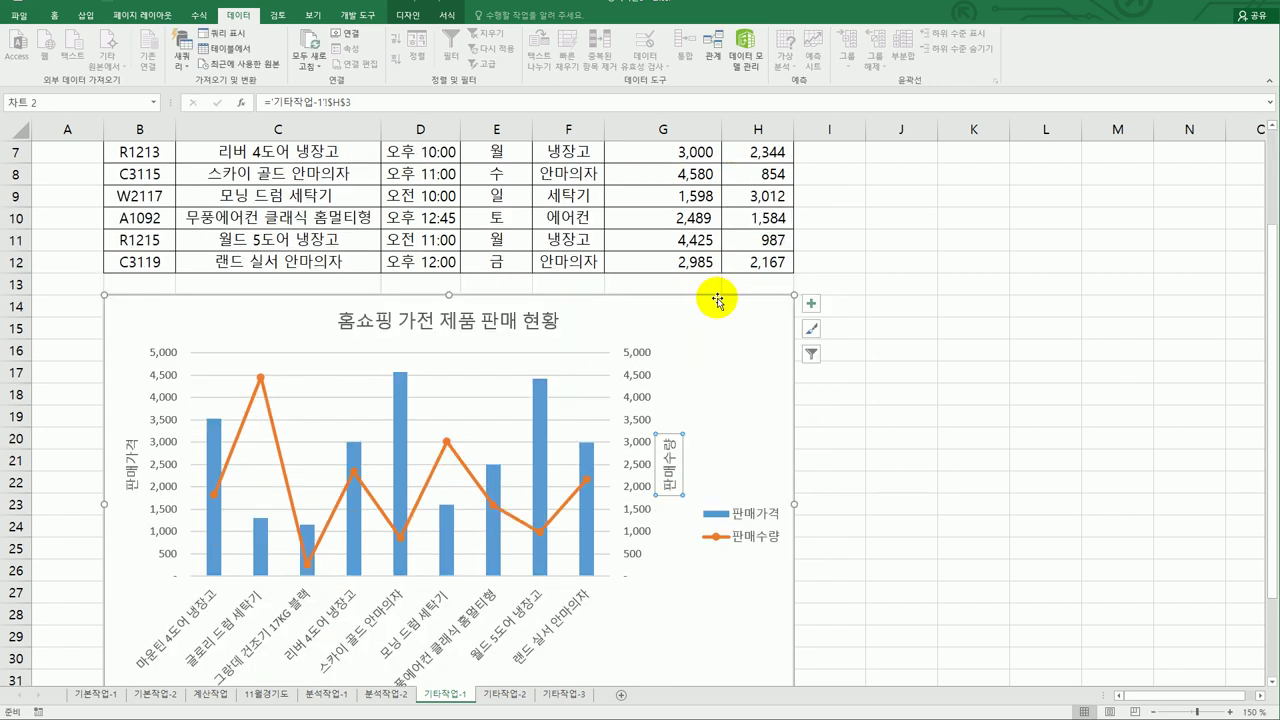
scroll(717, 300, down, 1)
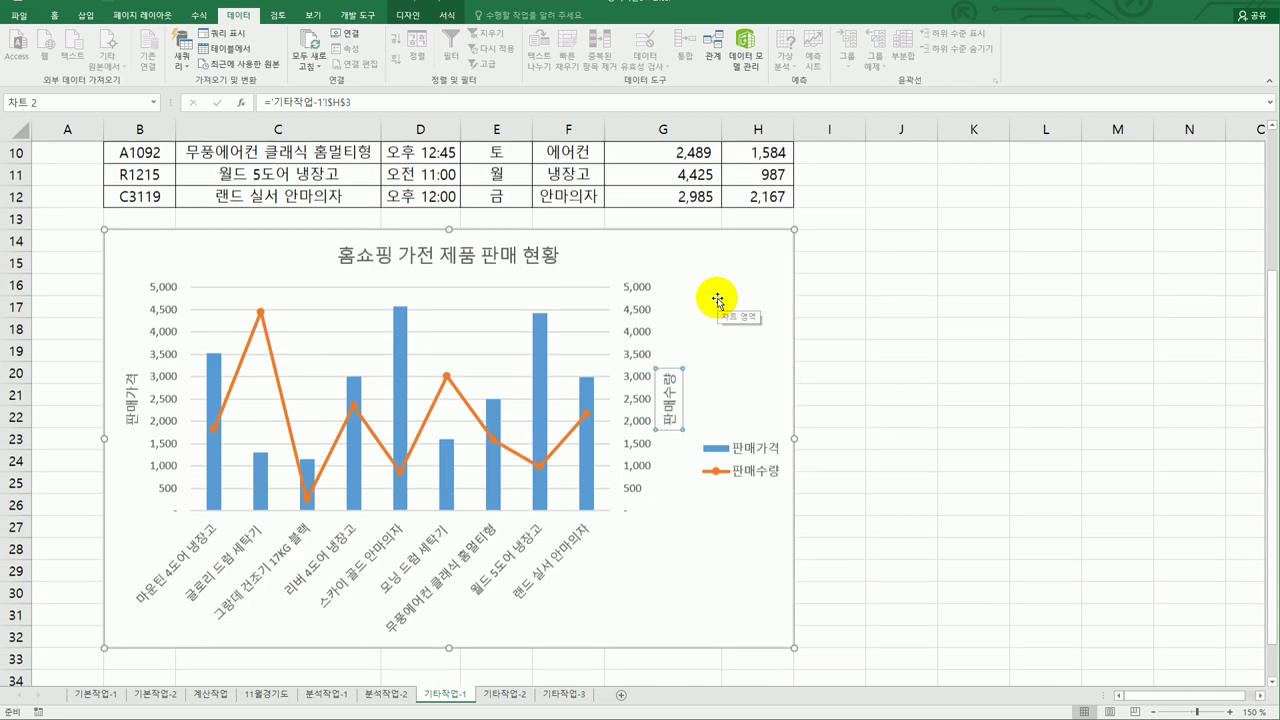
click(131, 396)
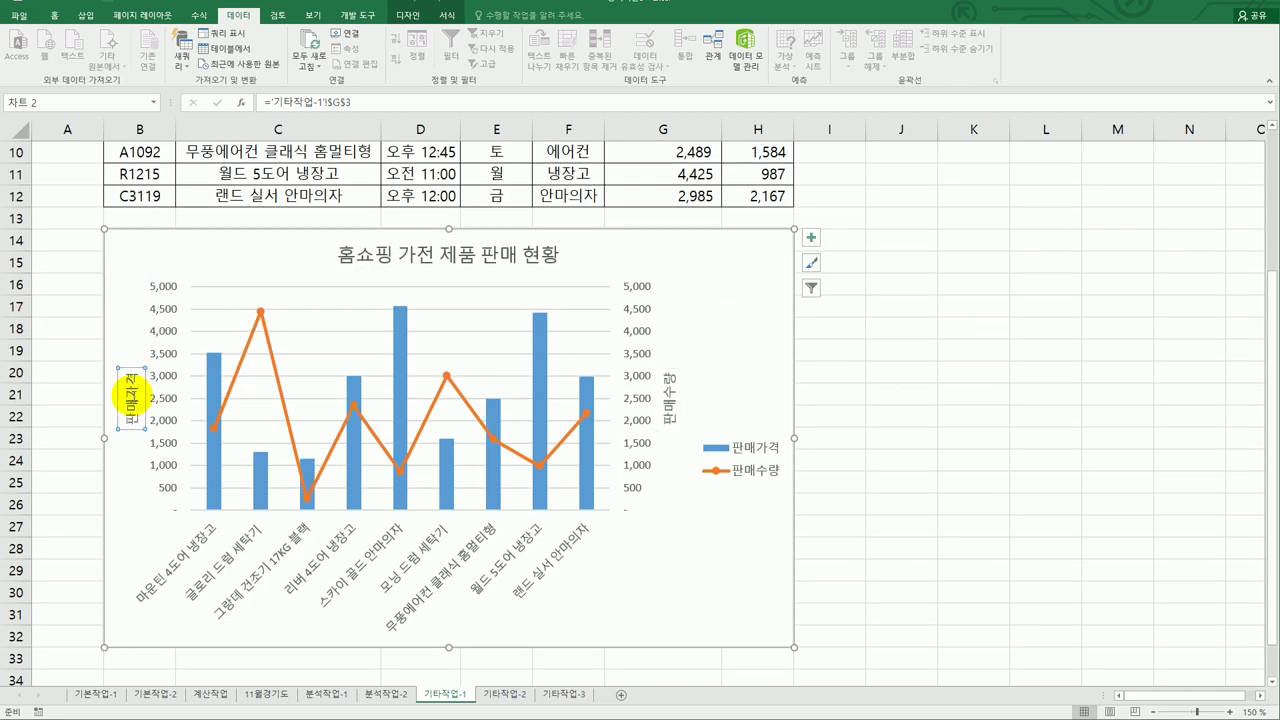
right_click(132, 398)
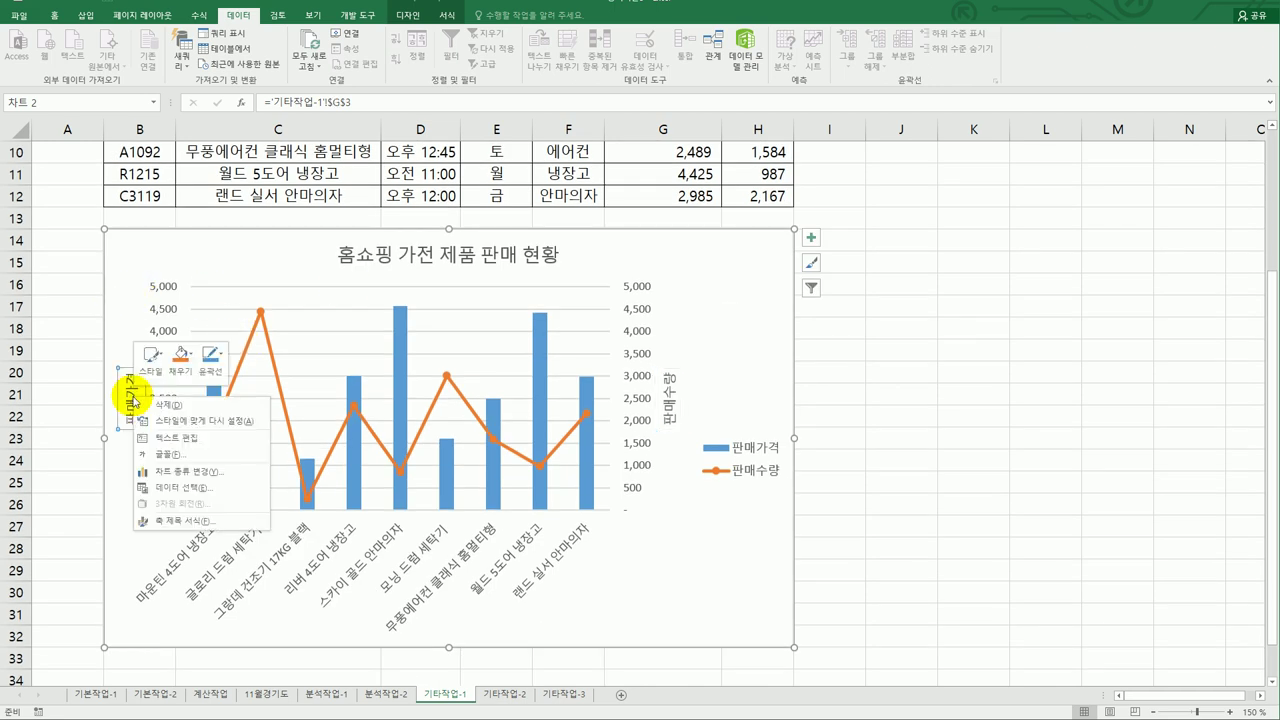
click(185, 520)
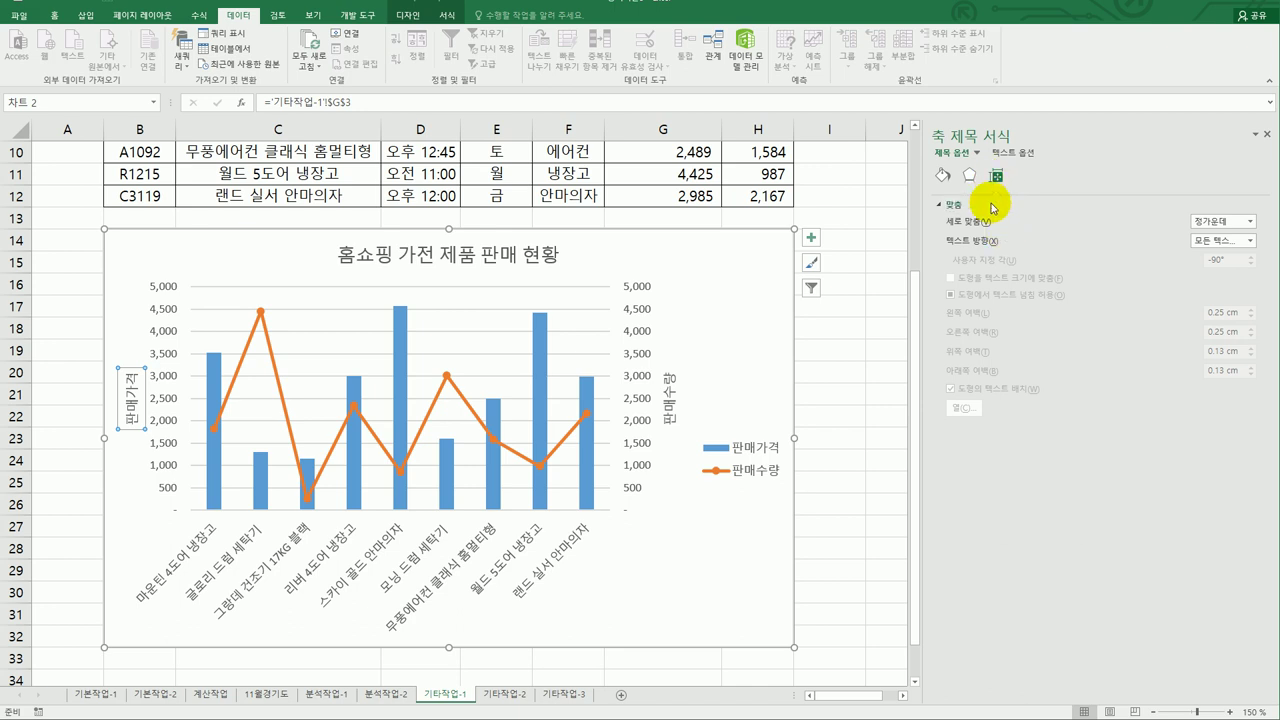
click(1250, 244)
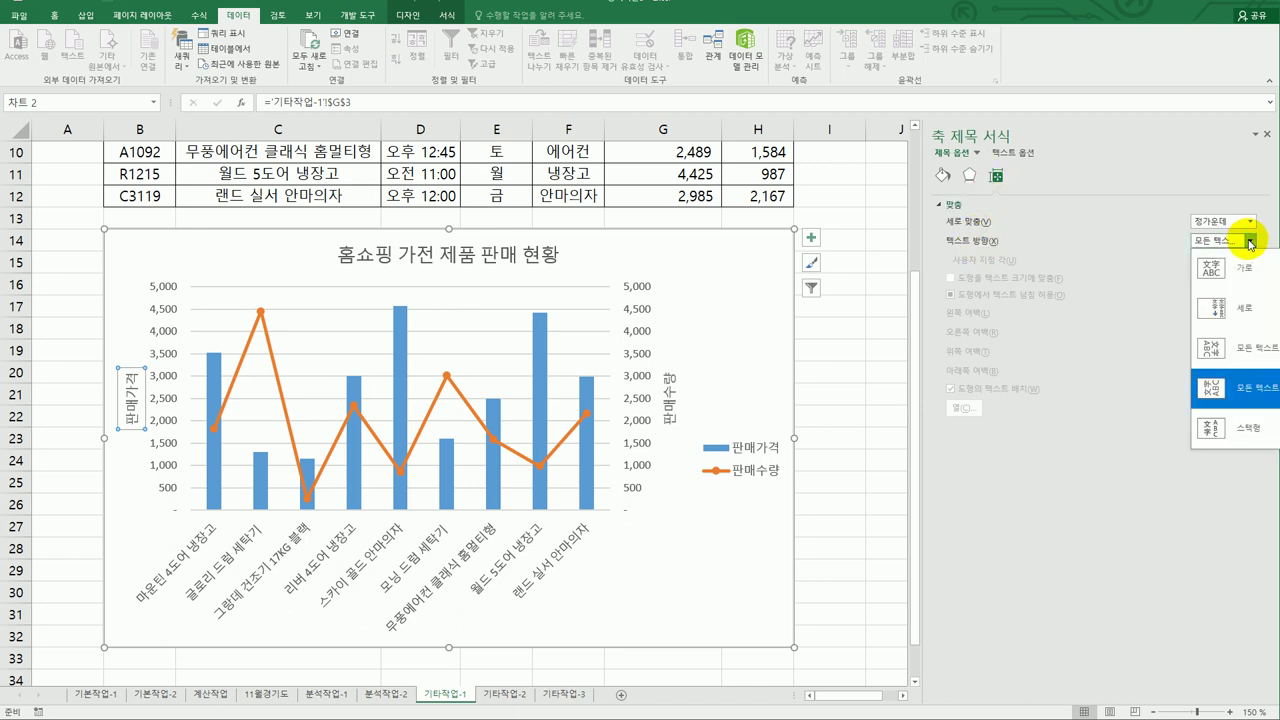
click(1222, 432)
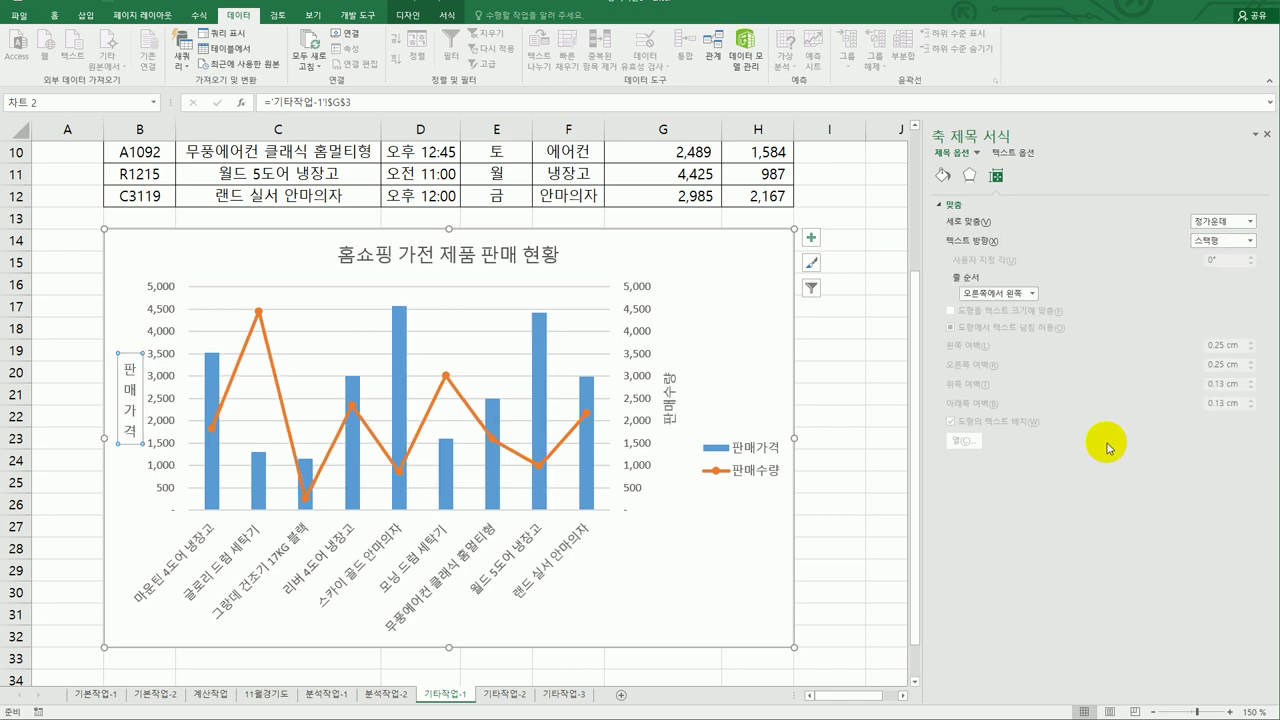
click(667, 405)
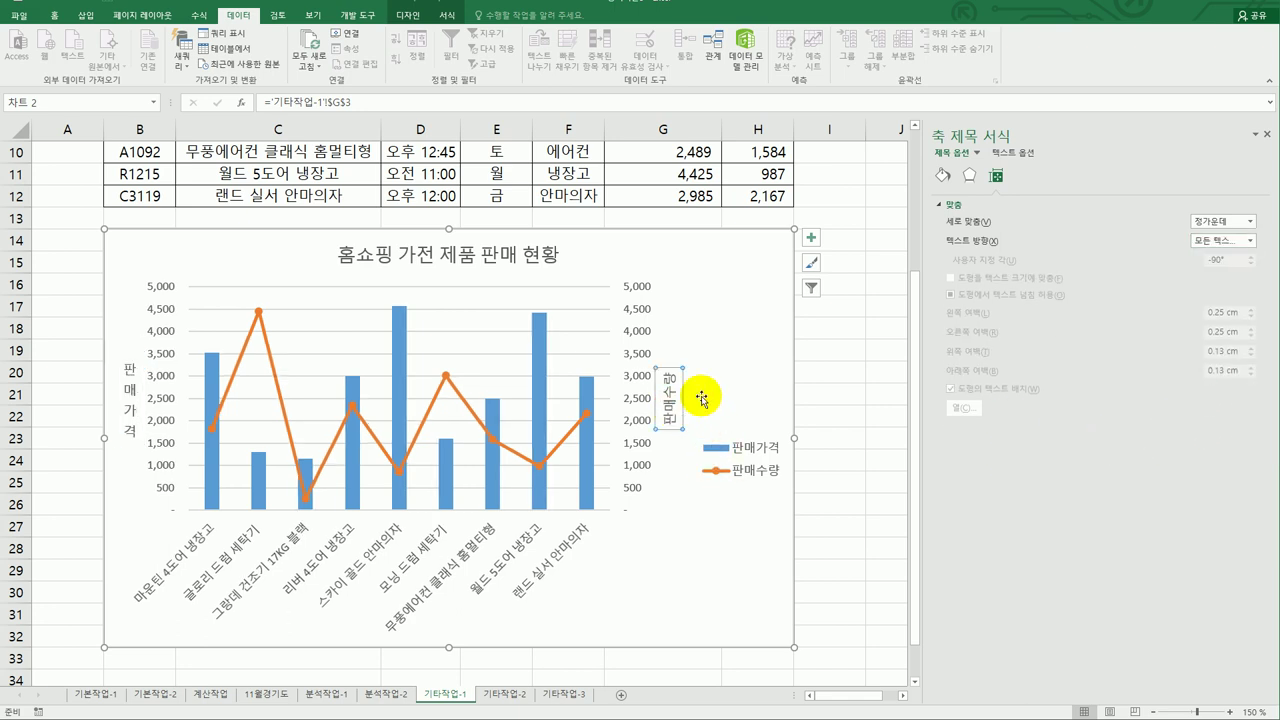
click(1251, 241)
click(1245, 426)
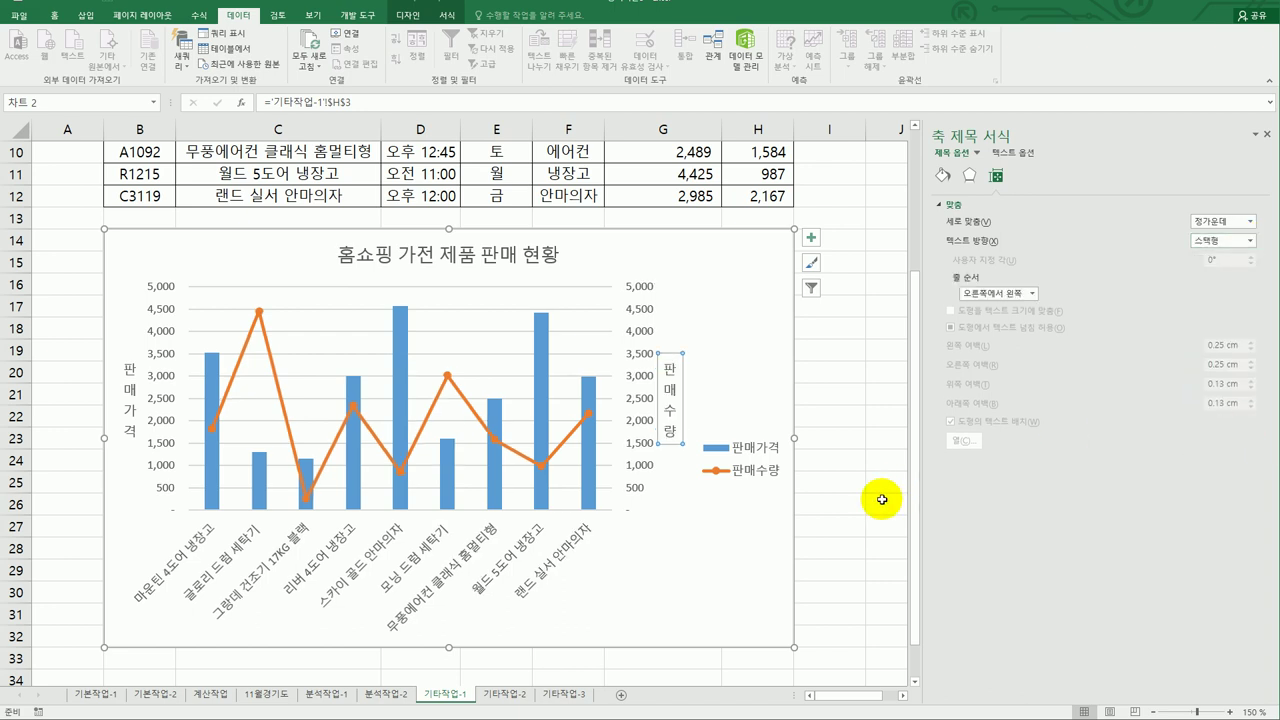
Rotate the horizontal axis labels to a custom angle of 45° and format them bold at font size 10.
click(383, 551)
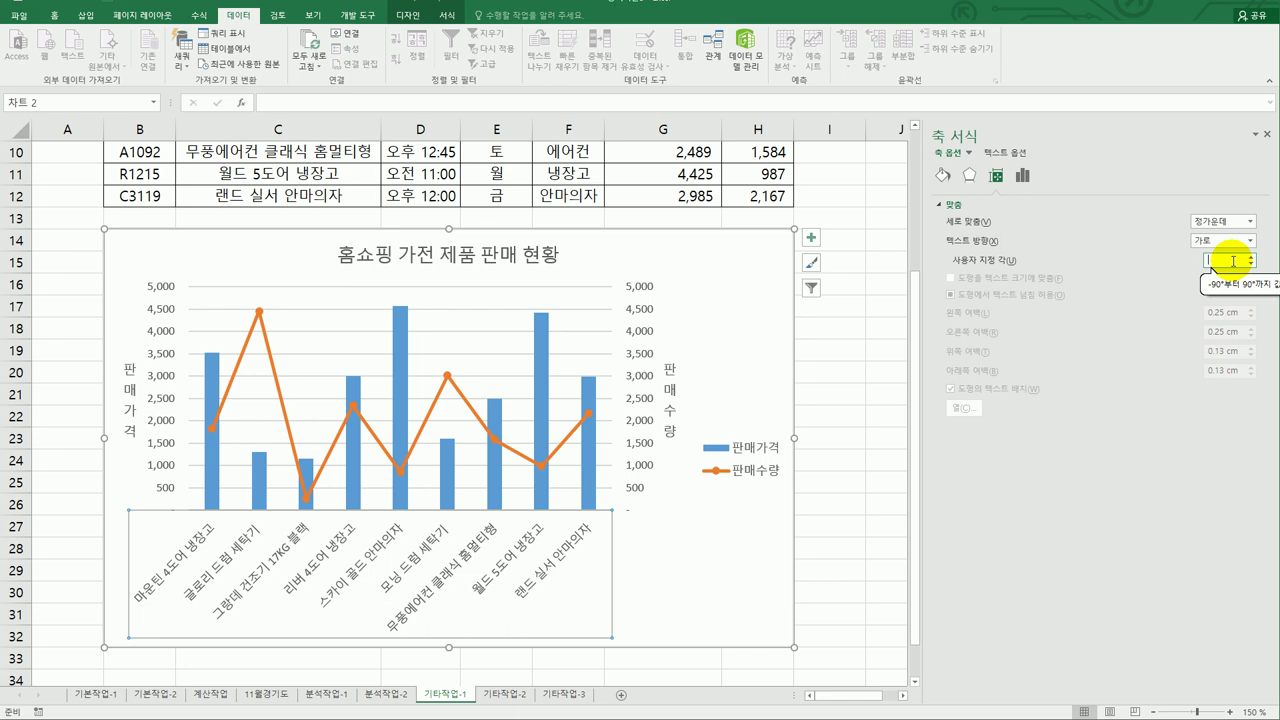
key(Return)
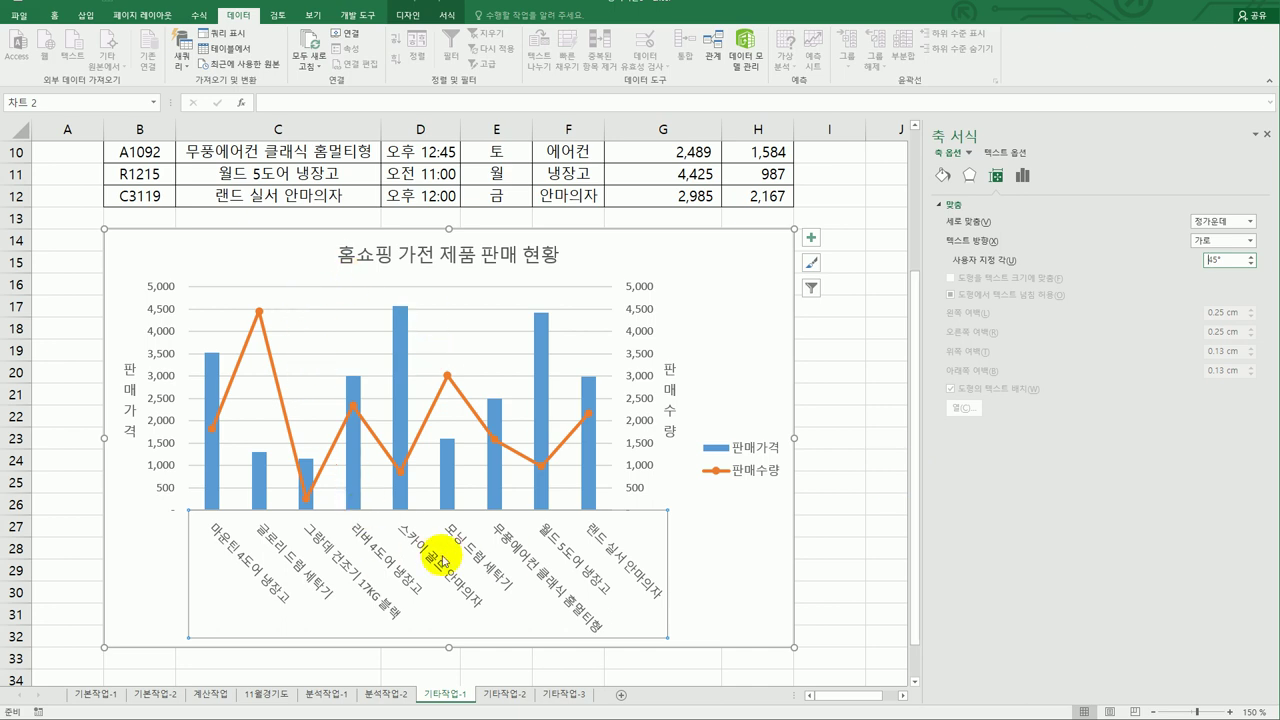
click(57, 17)
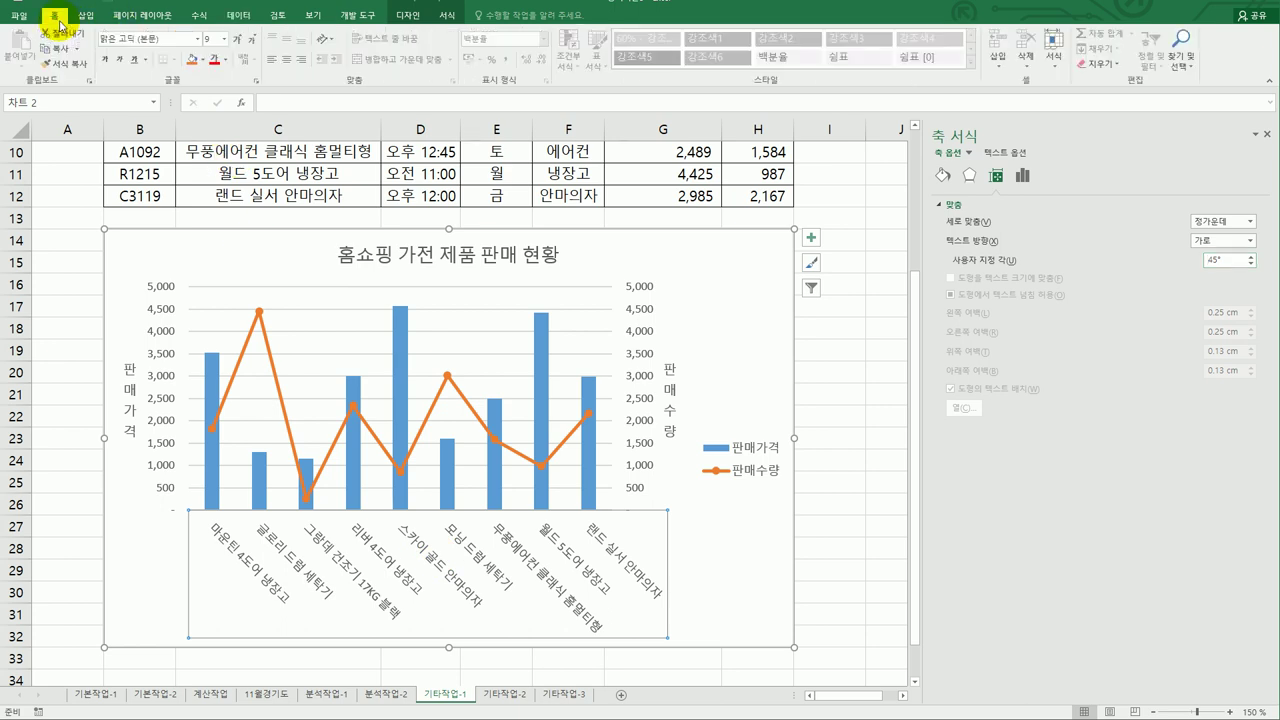
click(106, 61)
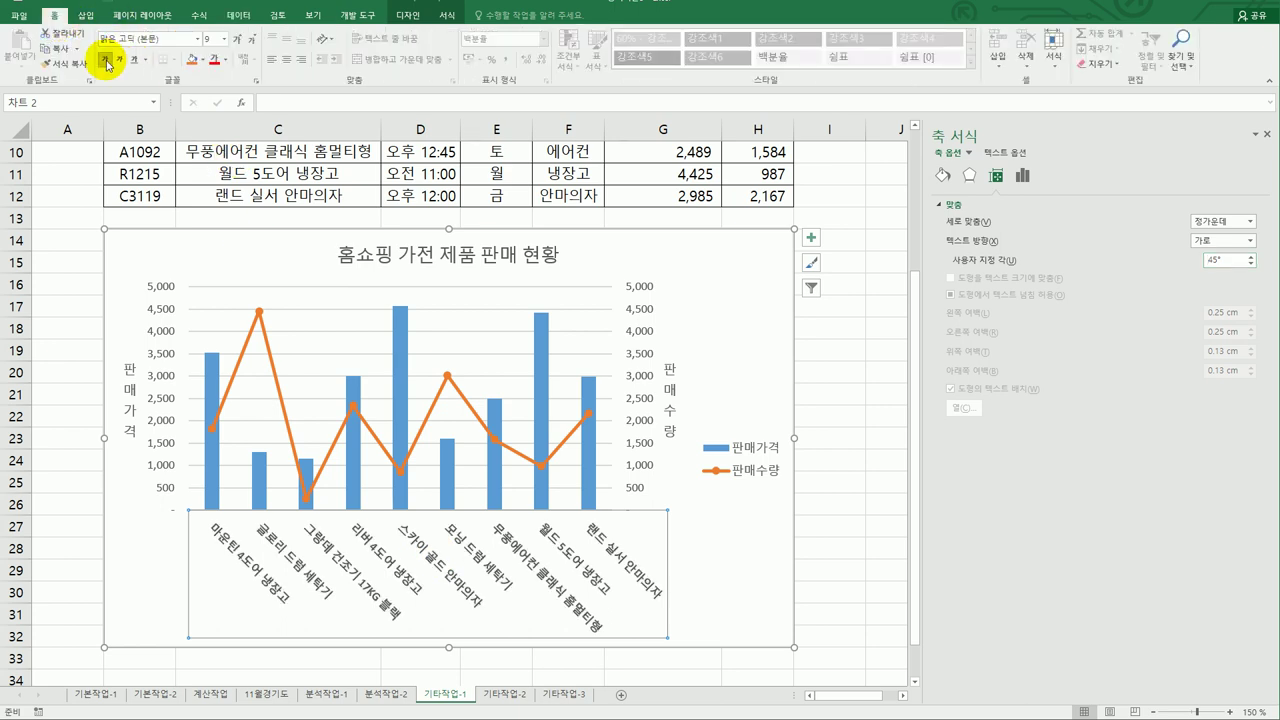
click(224, 43)
click(217, 84)
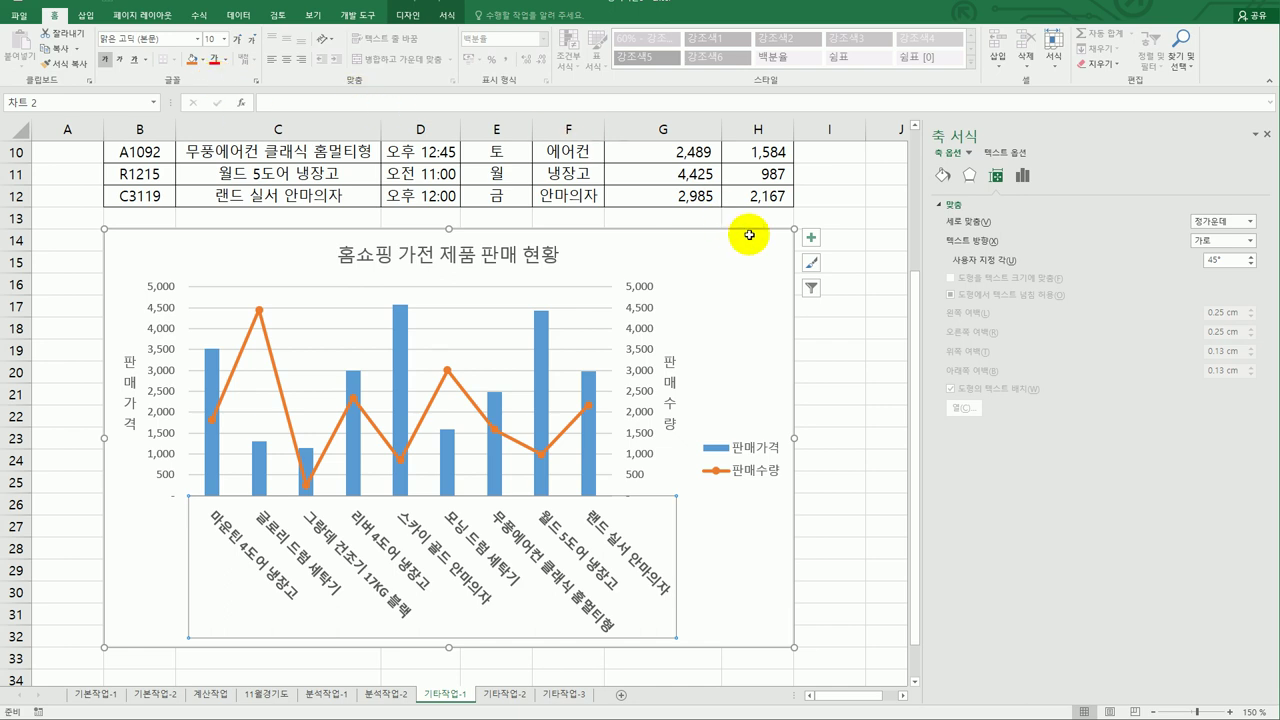
Place the chart legend at 아래쪽 and apply the blue-outlined theme shape style to it.
click(812, 239)
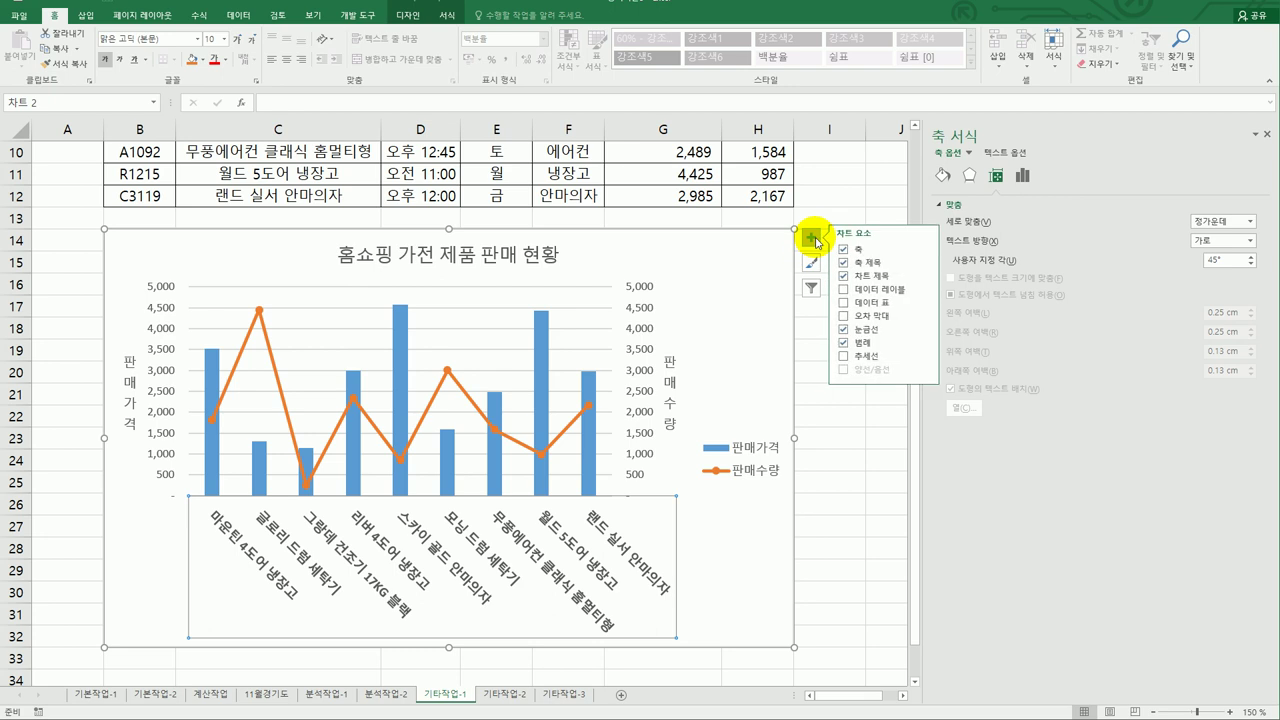
click(925, 343)
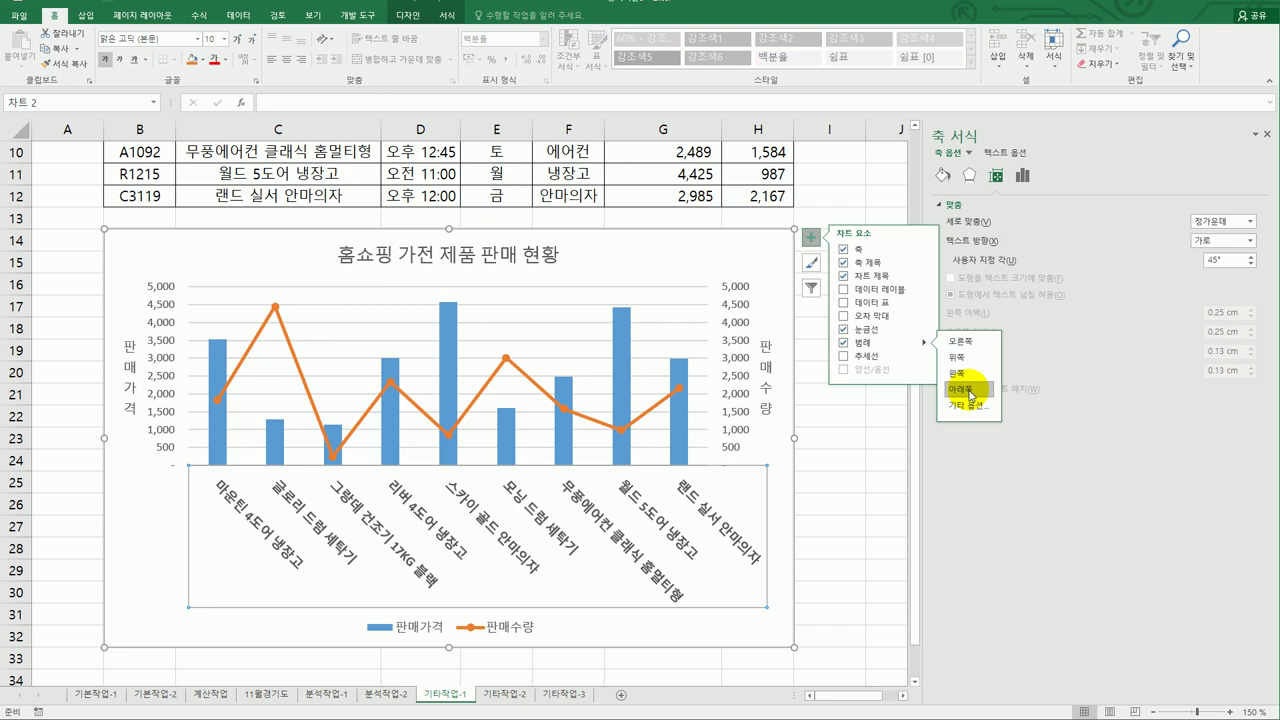
click(531, 628)
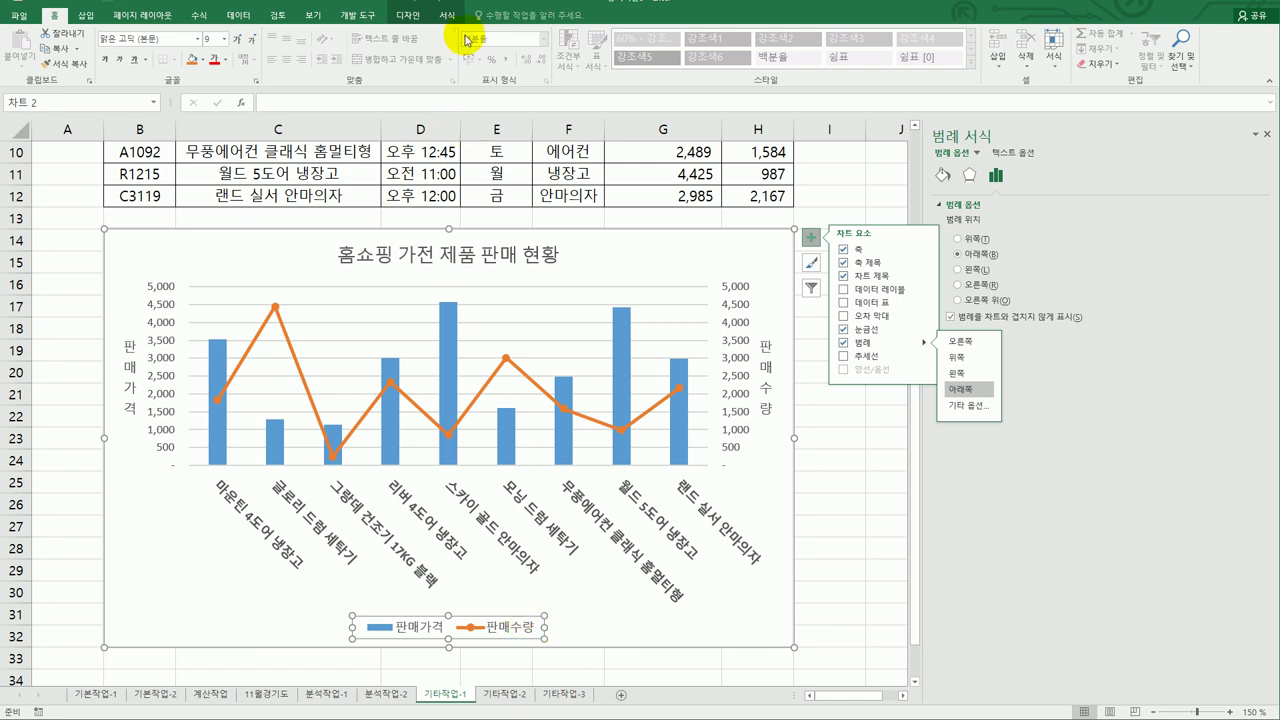
click(416, 16)
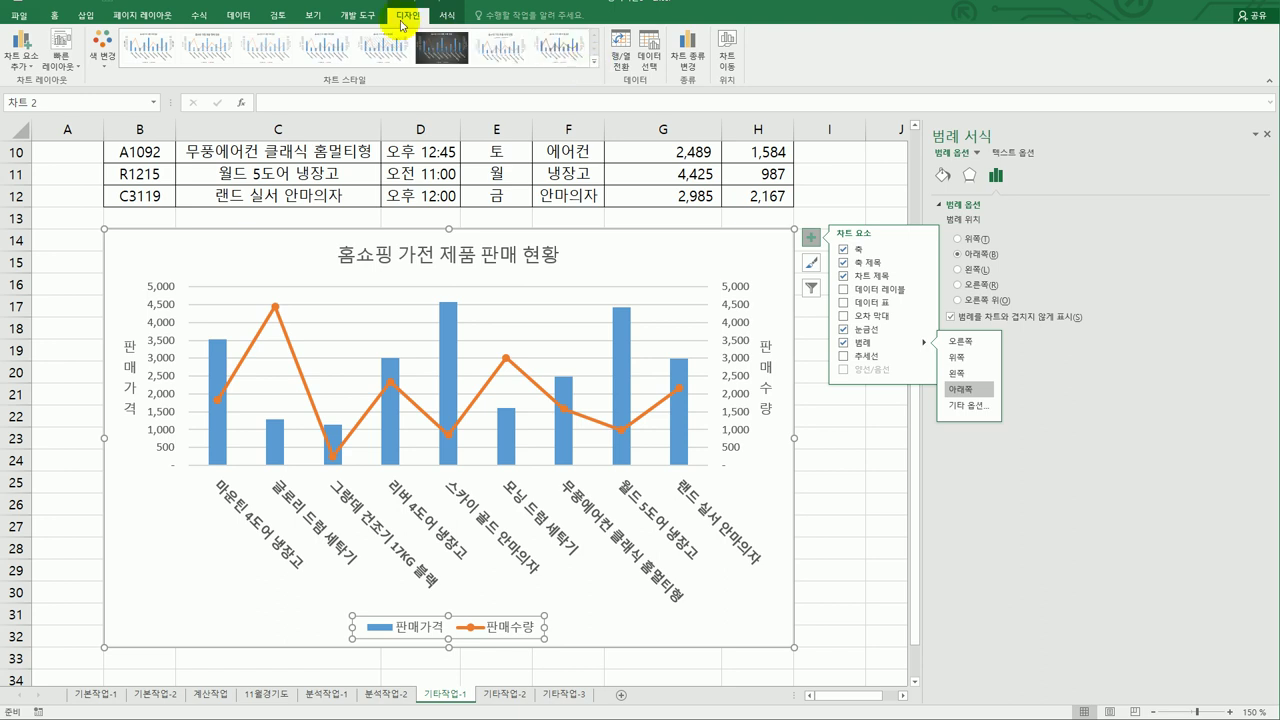
click(441, 16)
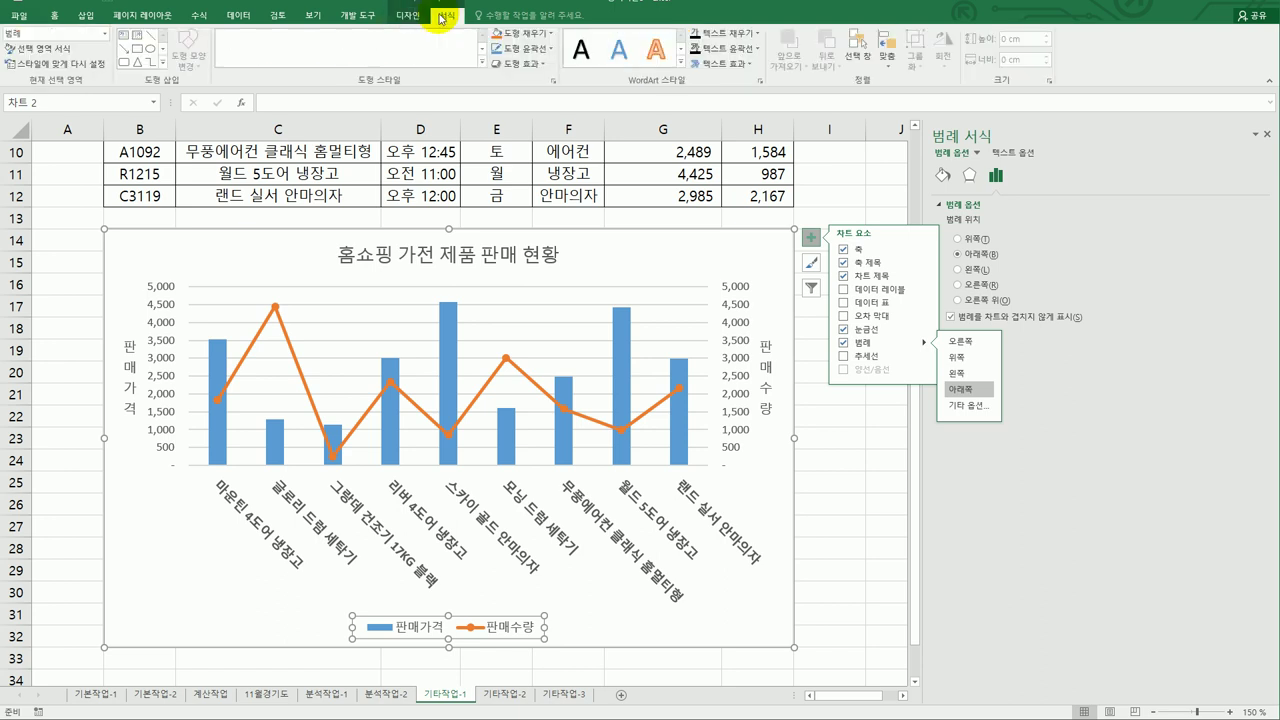
click(482, 64)
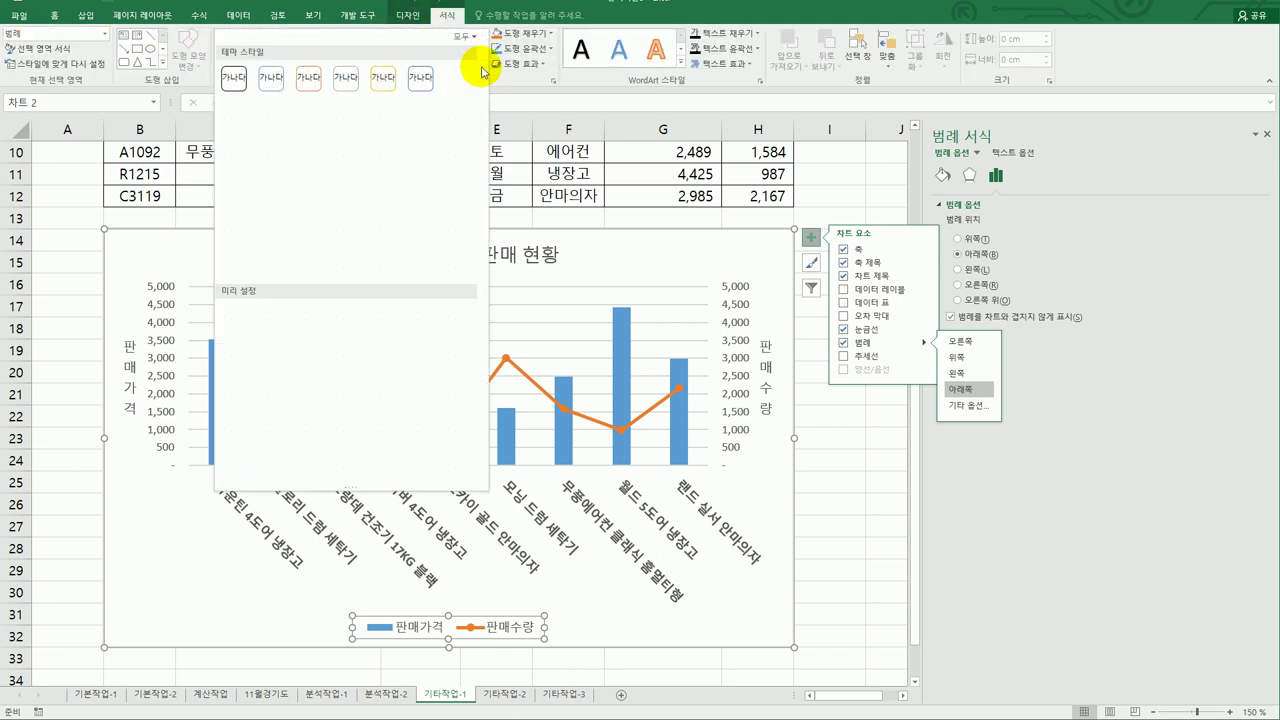
click(274, 80)
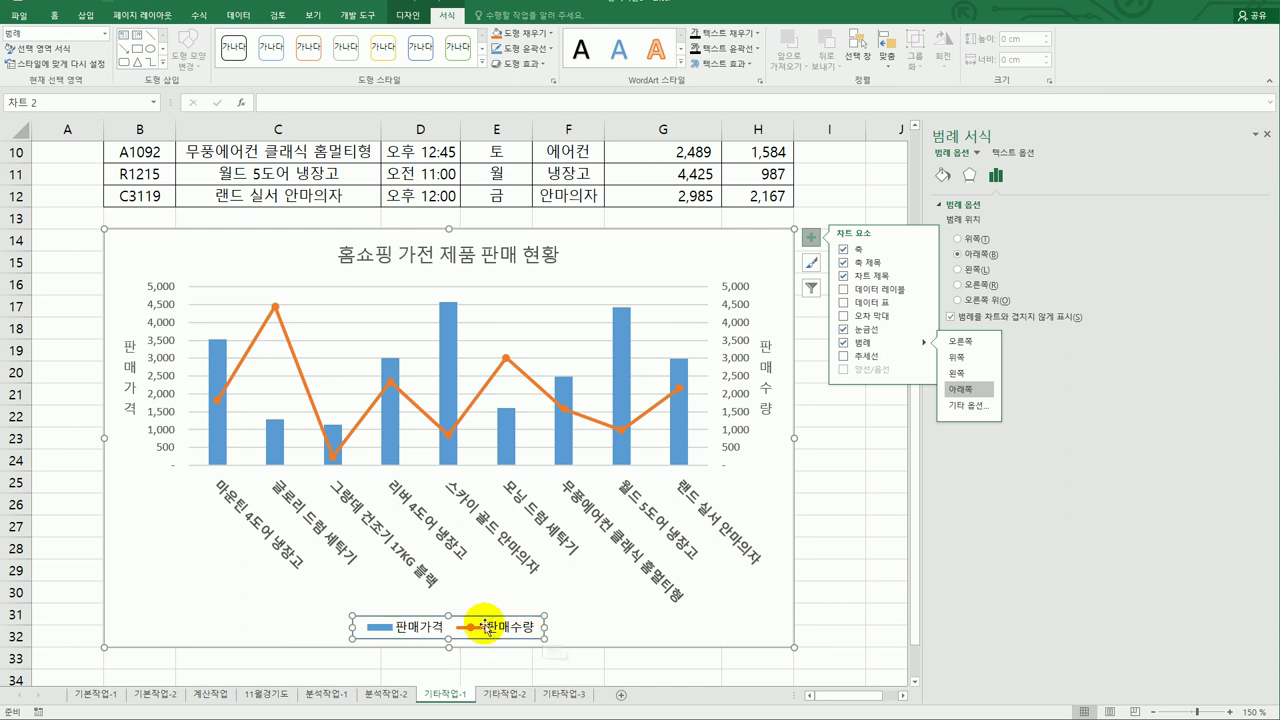
Add a 선형 trendline to the chart's 판매수량 series.
click(276, 309)
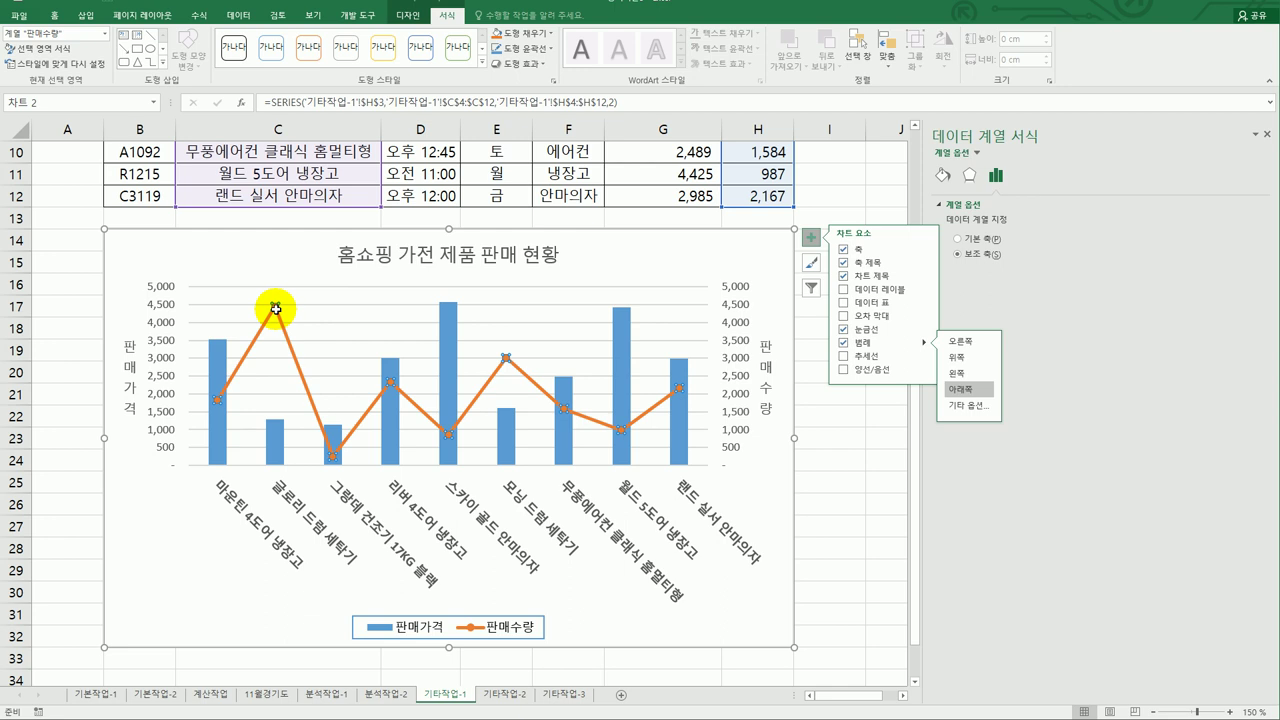
right_click(276, 309)
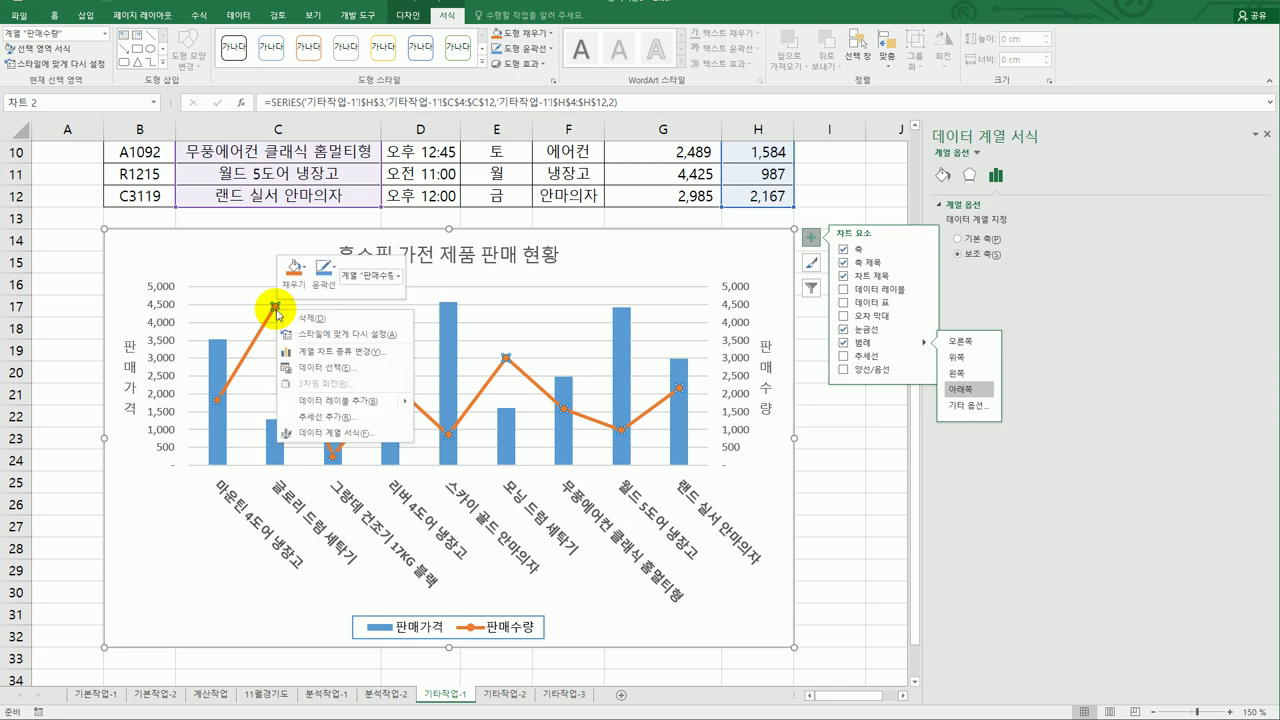
click(335, 416)
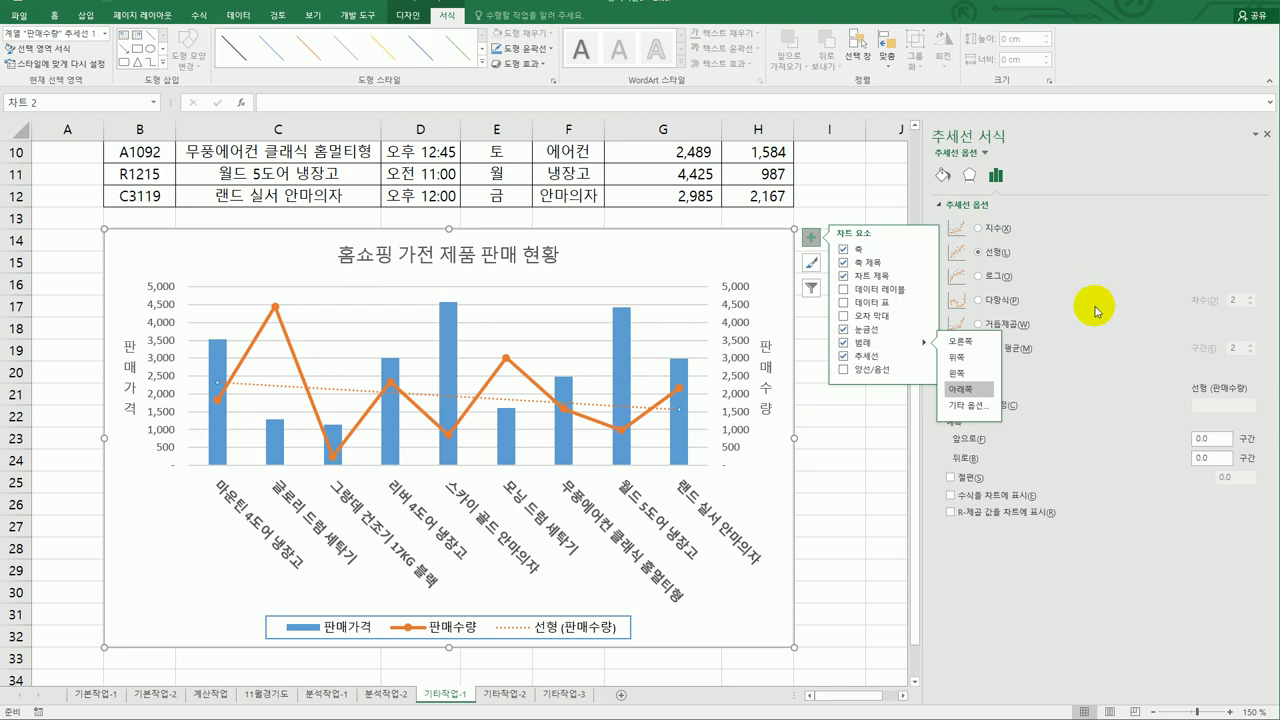
Change the chart's 판매수량 trendline to 이동 평균 with a 구간 of 2.
click(807, 241)
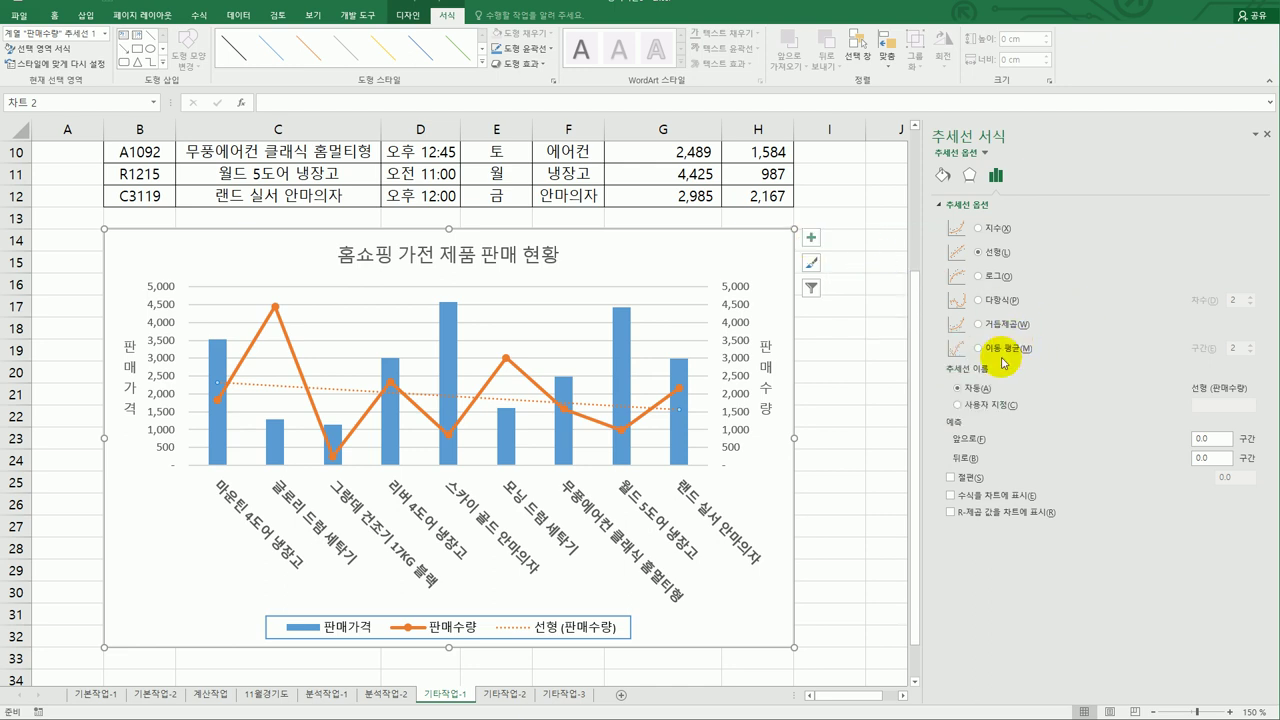
click(1002, 352)
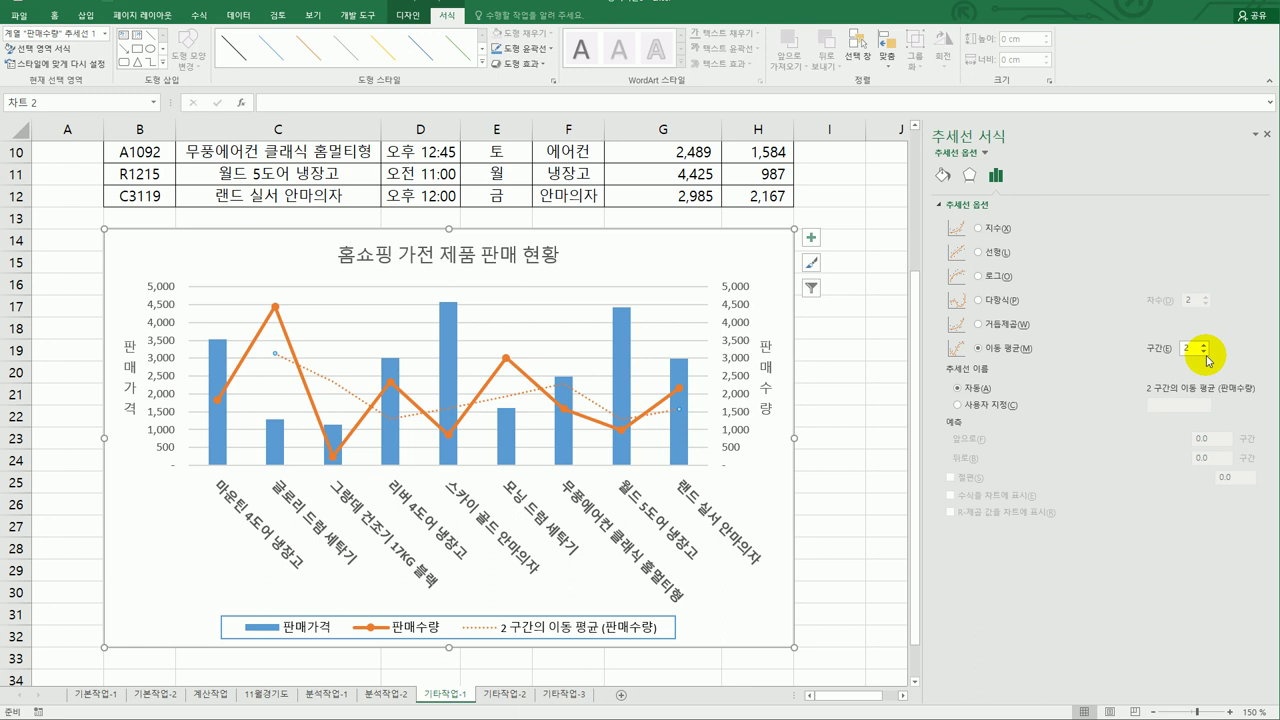
Apply the blue 5 pt 네온 preset (강조색1) to the whole chart area and close the formatting options.
click(782, 254)
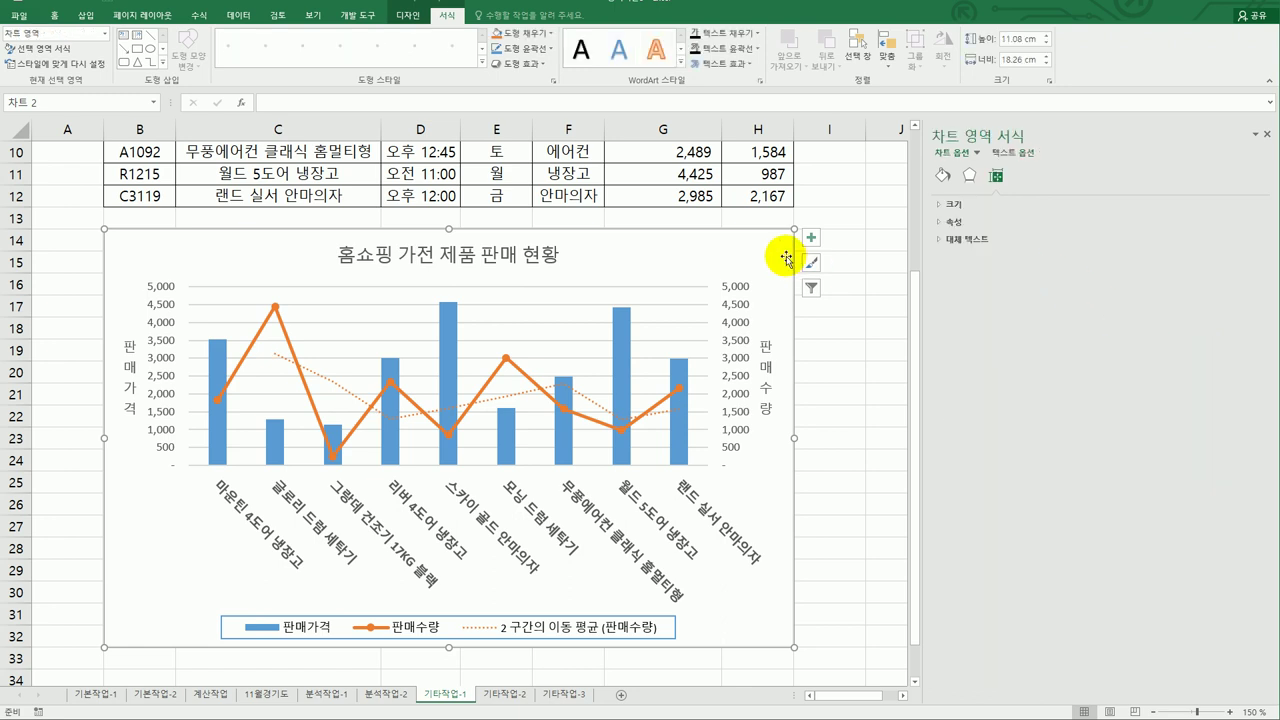
click(969, 176)
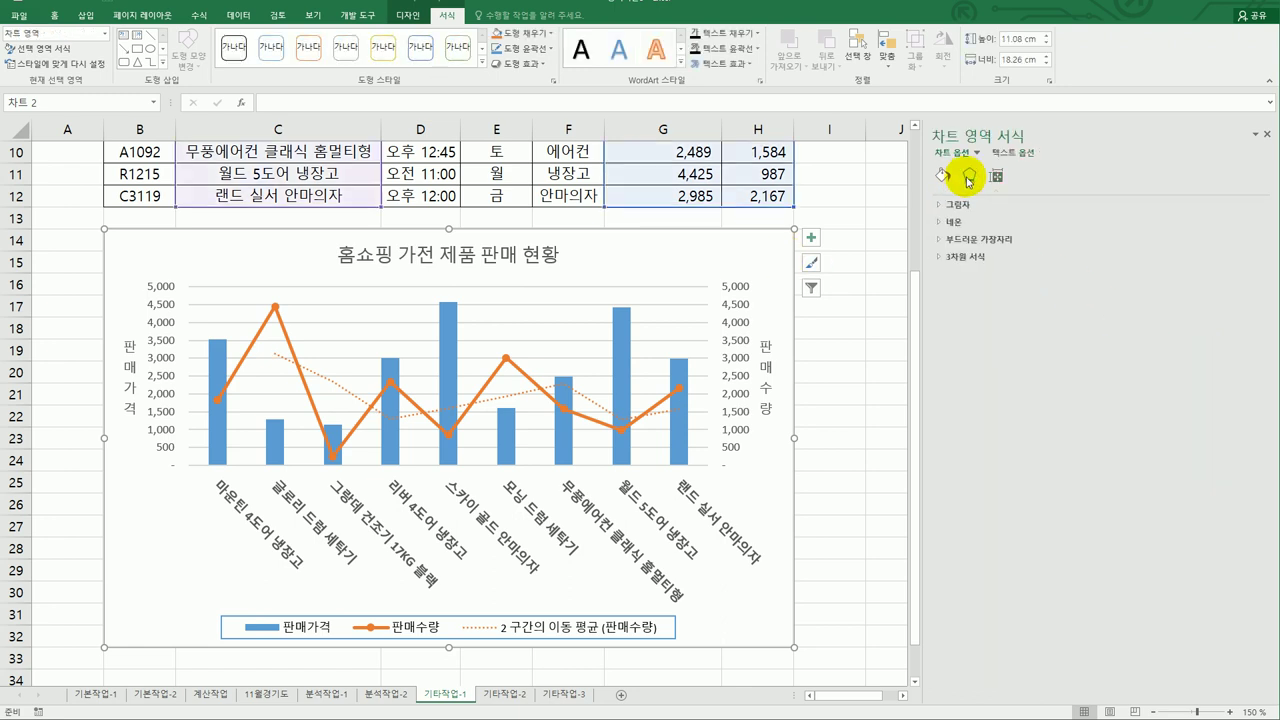
click(972, 221)
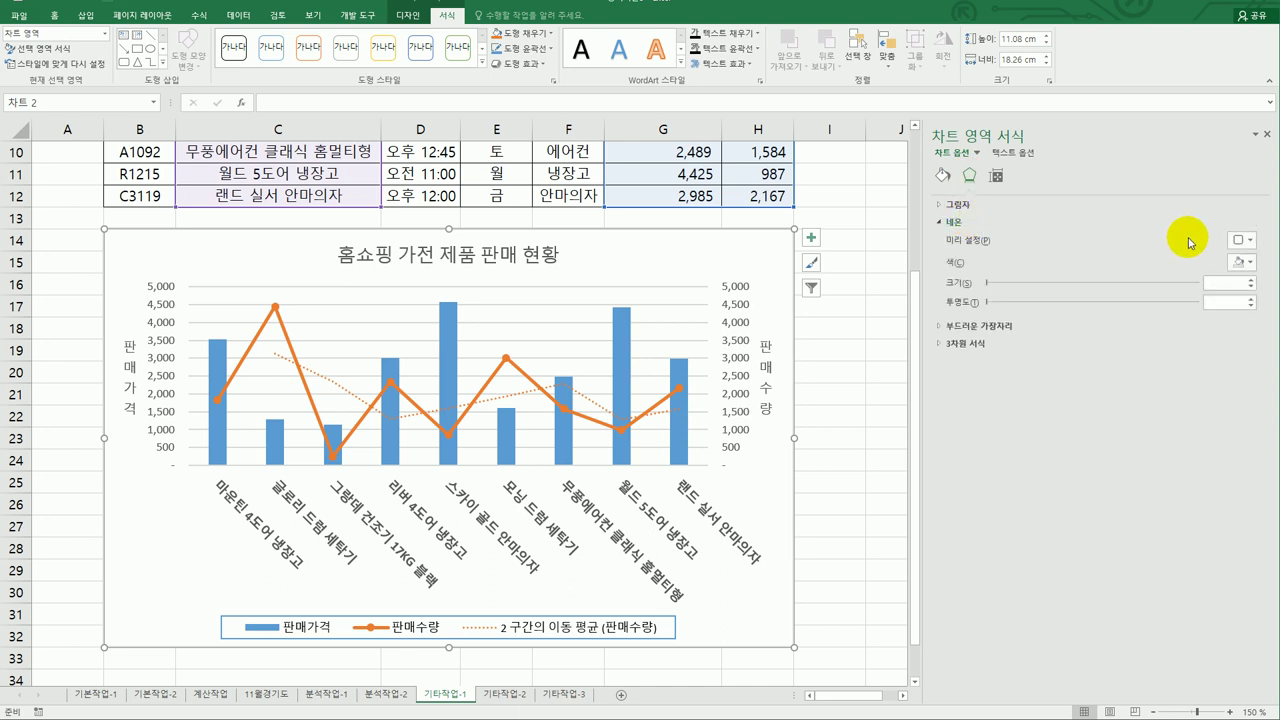
click(1246, 243)
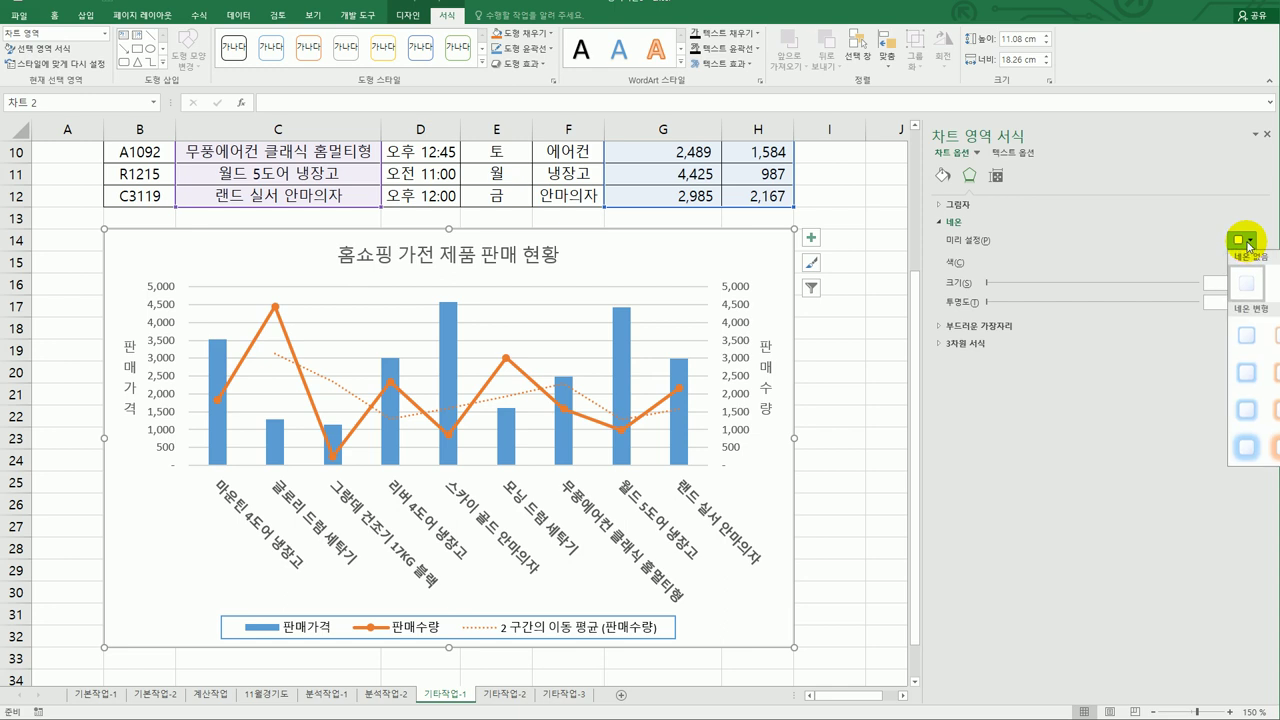
click(1246, 336)
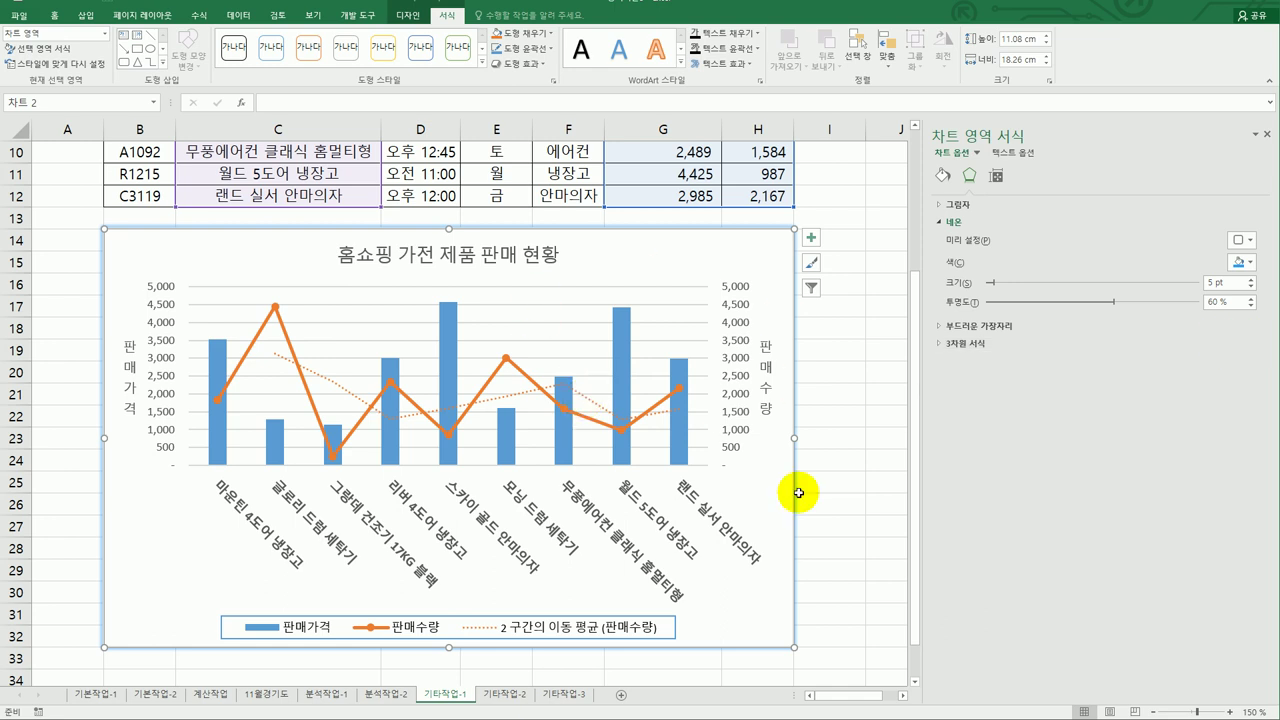
click(848, 483)
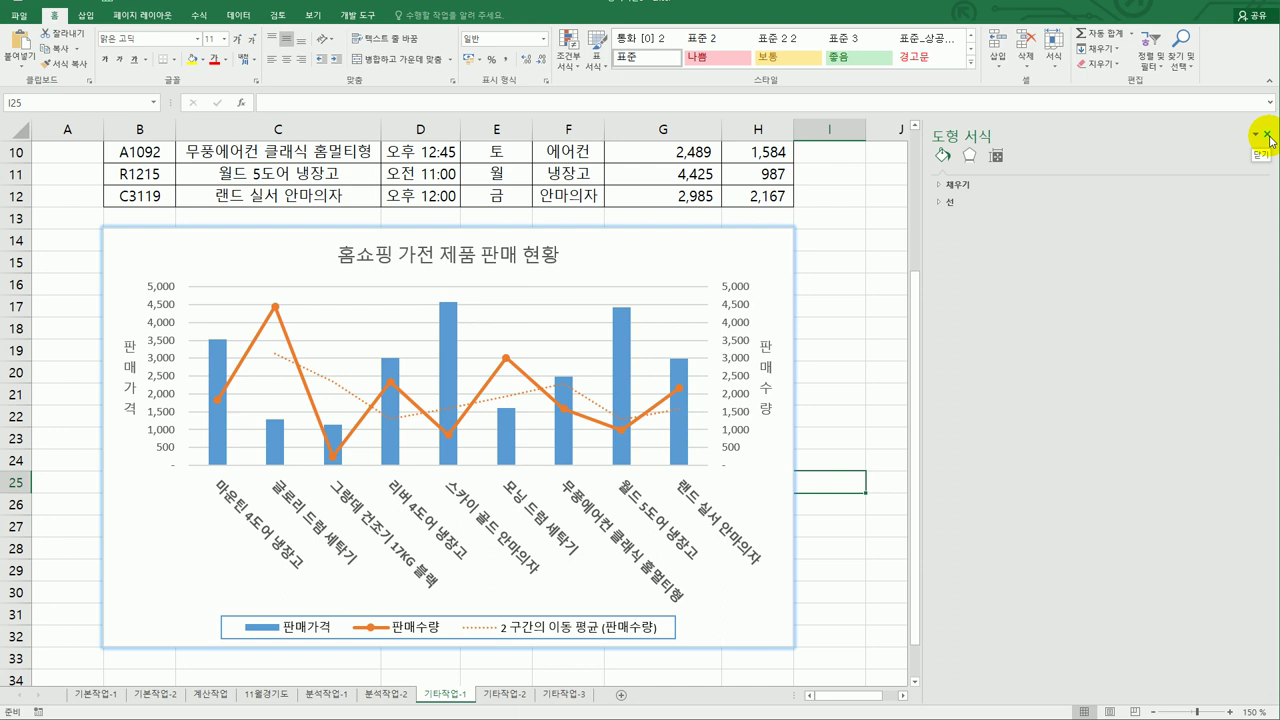
click(1268, 136)
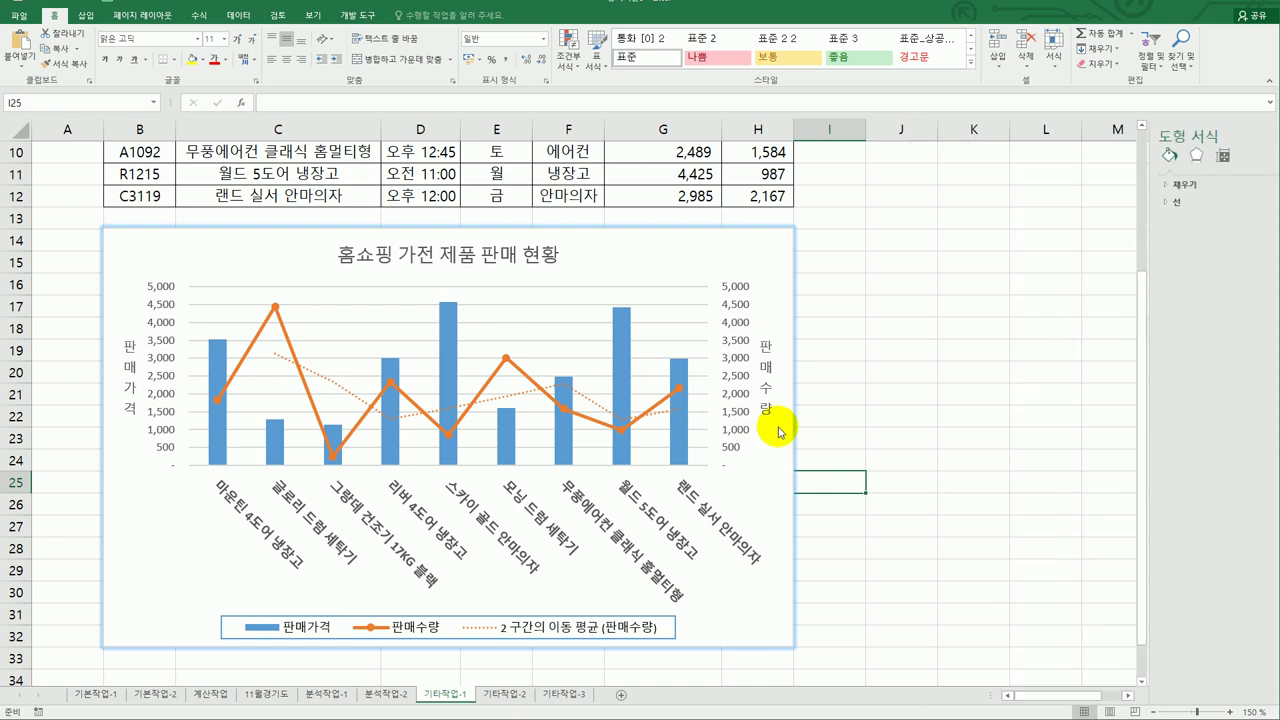
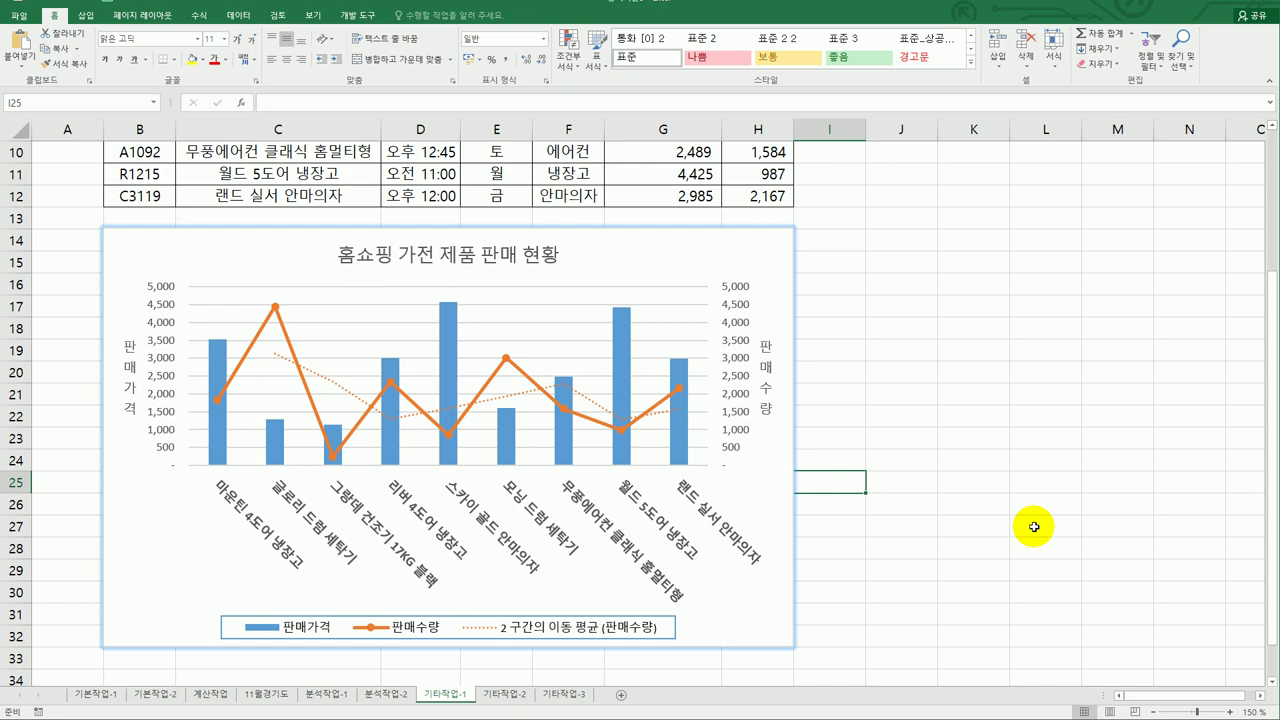
Go to the 기타작업-2 sheet and read its macro instructions in the exam document.
click(505, 694)
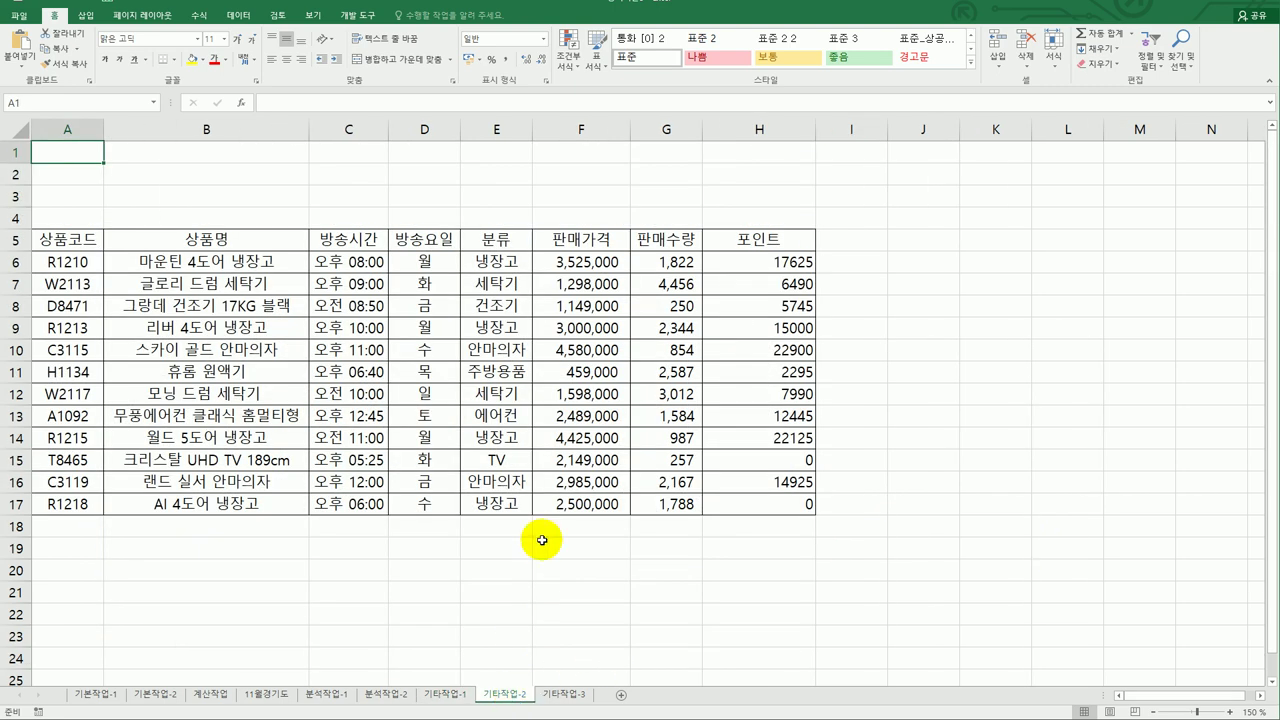
key(alt+Tab)
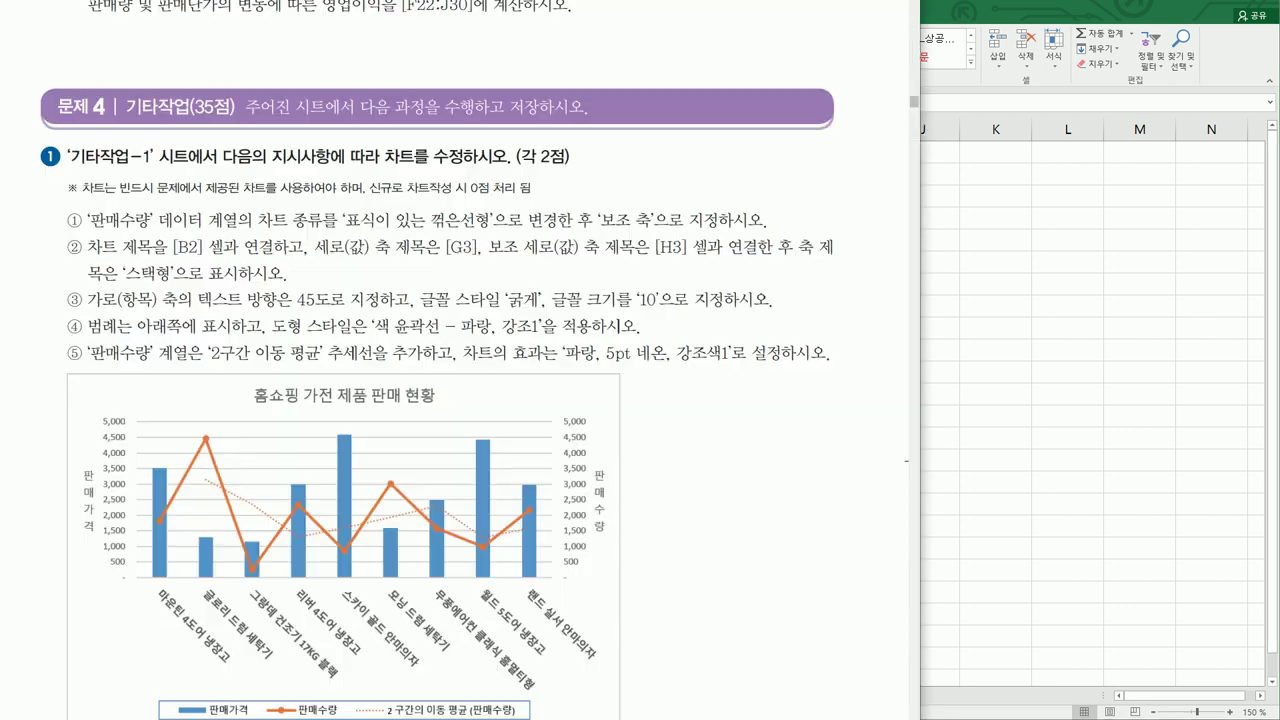
scroll(450, 400, up, 15)
scroll(10, 461, down, 15)
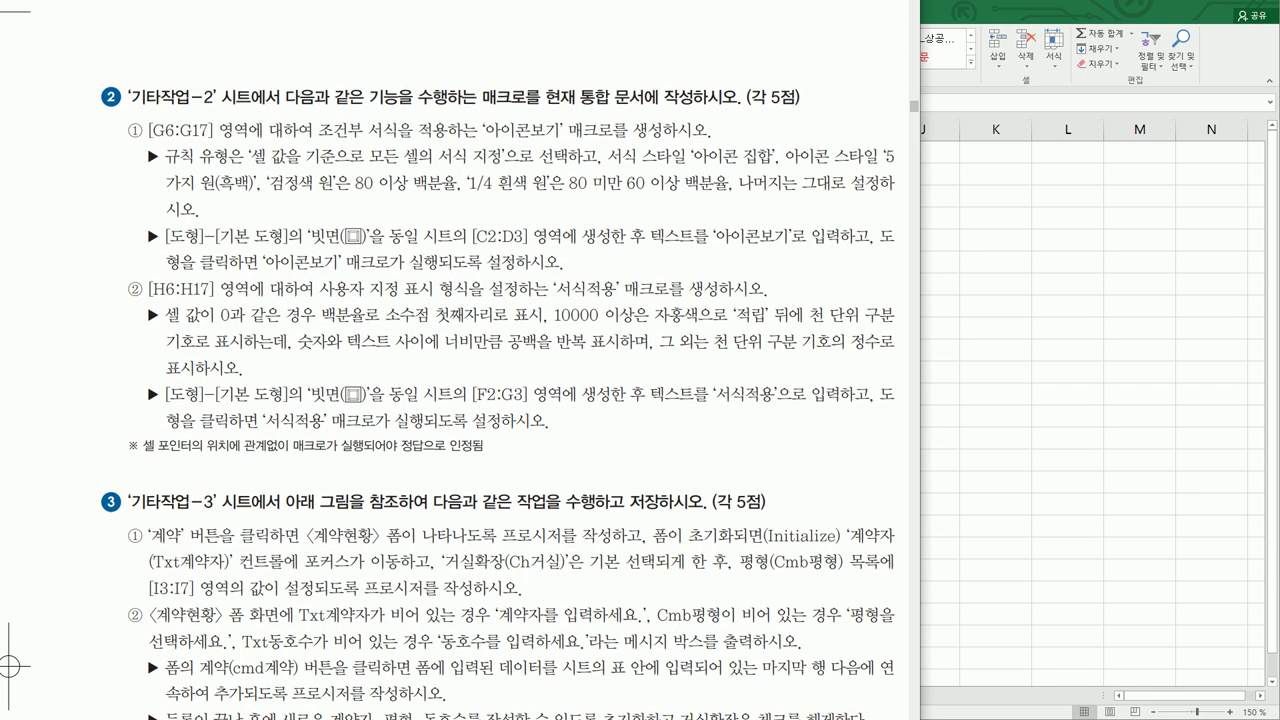
scroll(12, 665, right, 3)
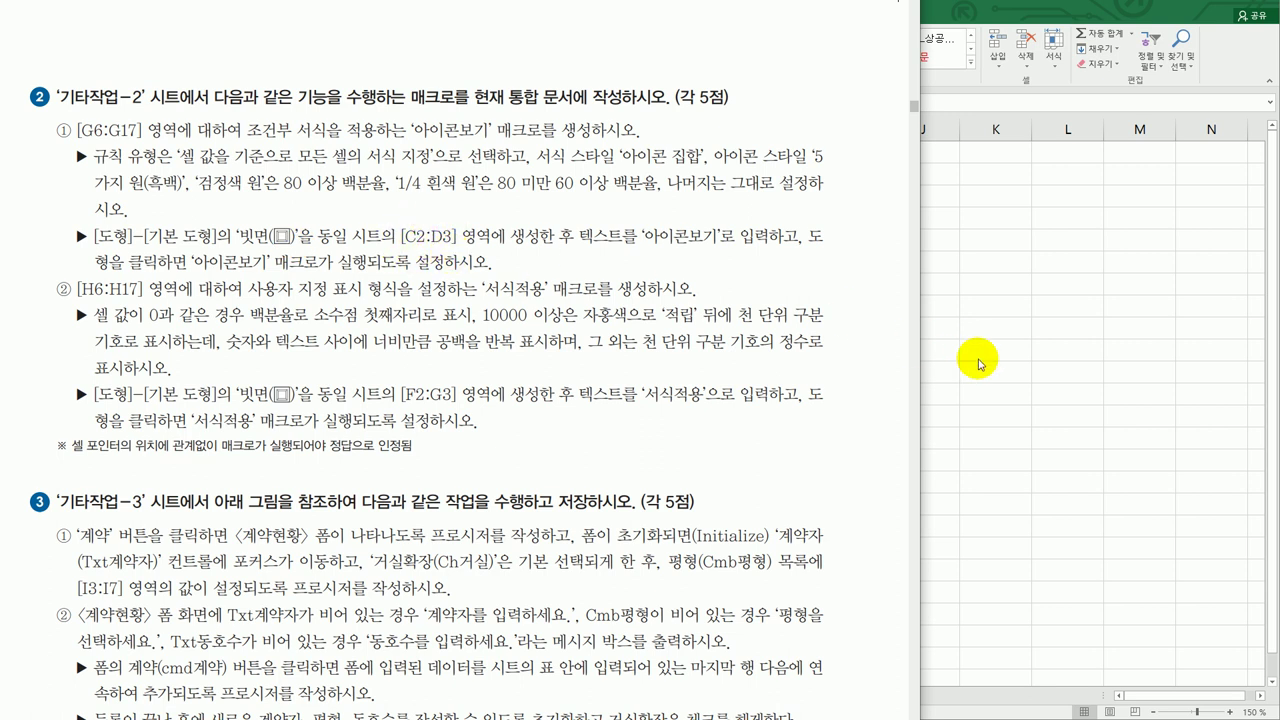
key(alt+Tab)
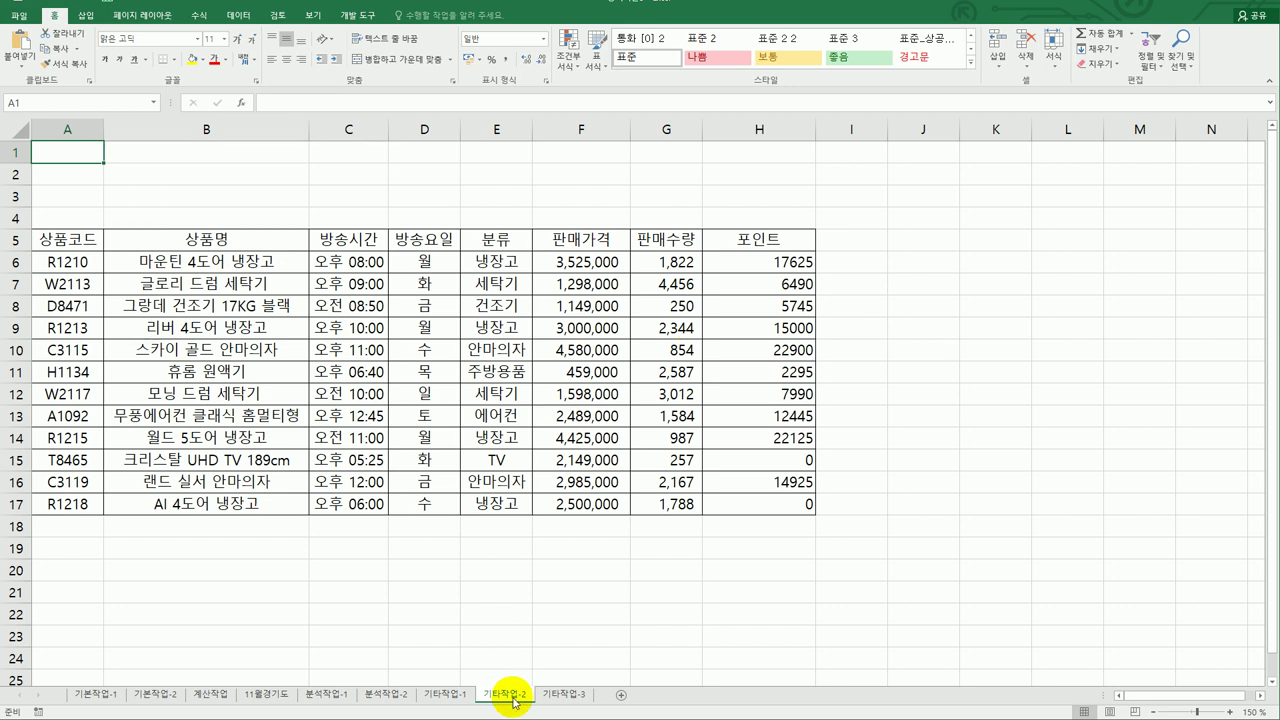
Draw a 빗면 basic shape over cells C2:D3 and label it 아이콘보기.
click(86, 15)
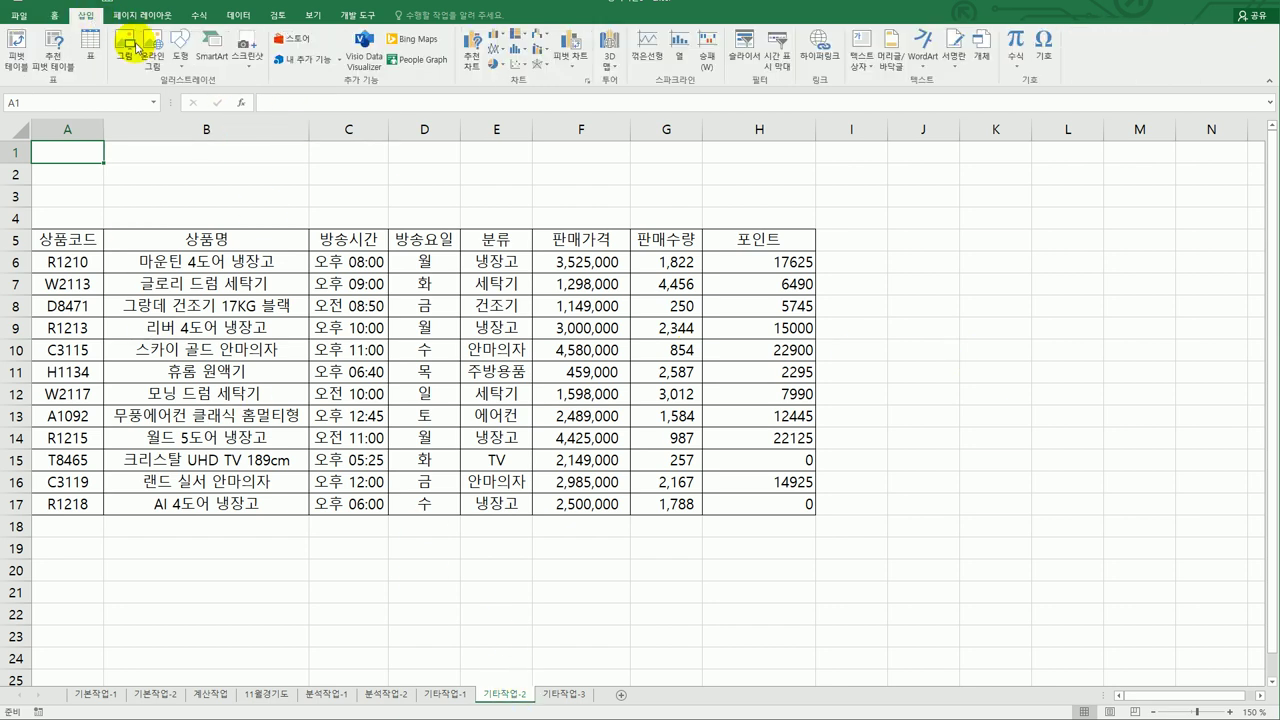
click(179, 45)
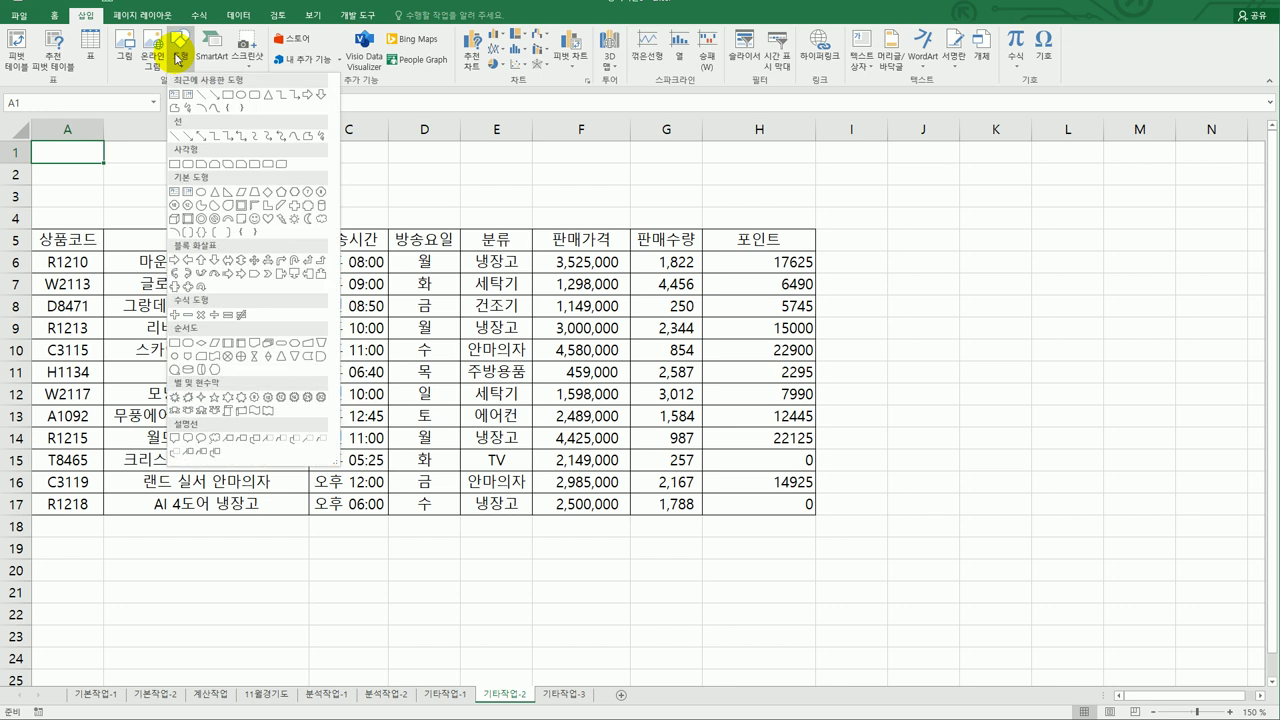
click(189, 219)
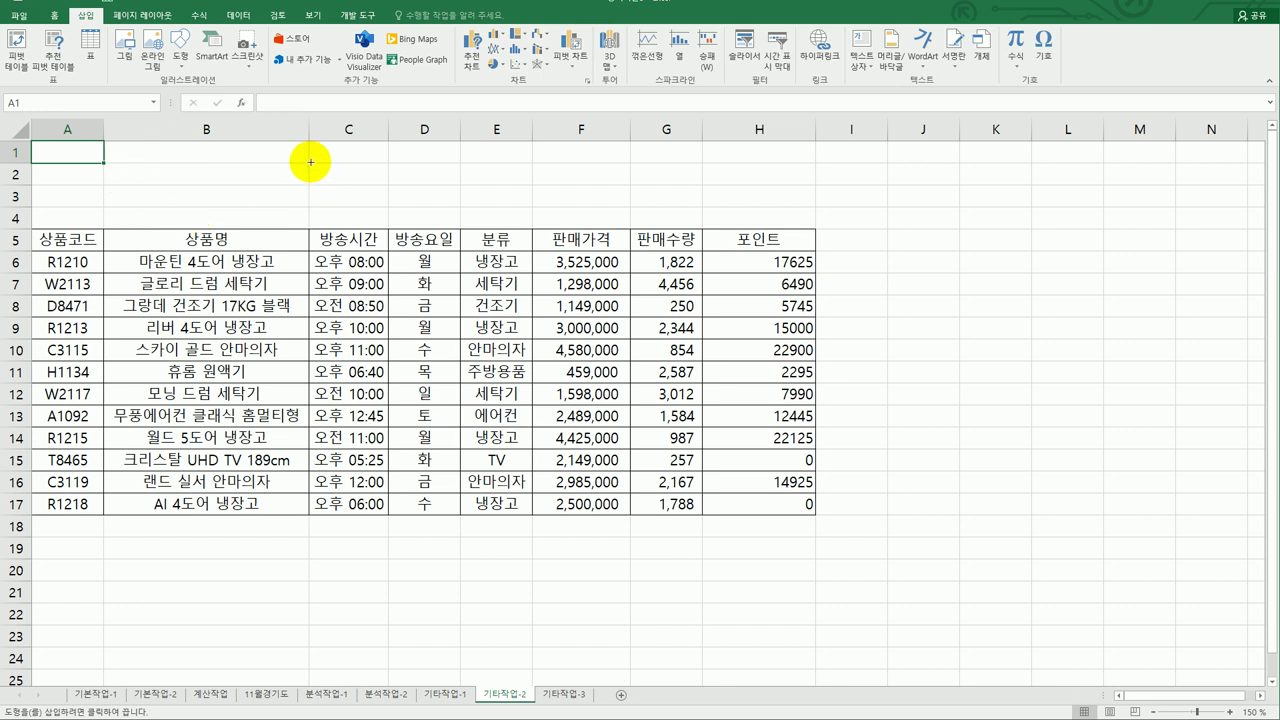
drag(309, 162, 460, 207)
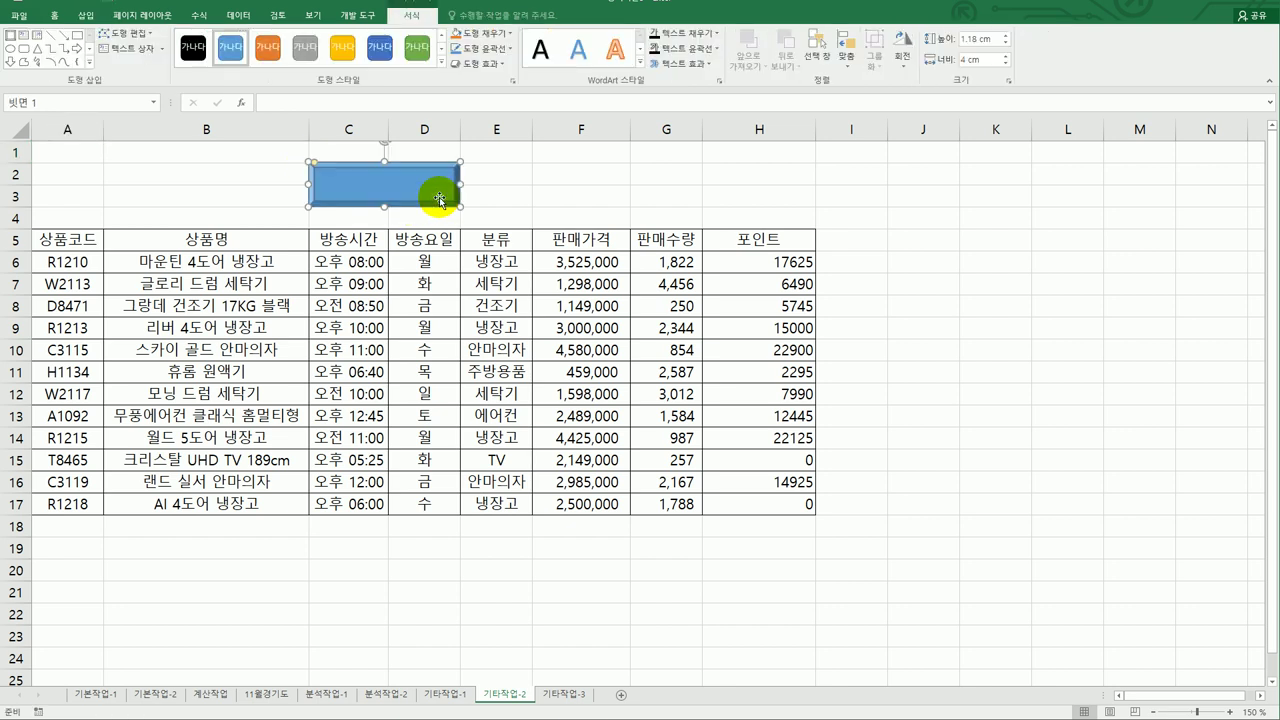
text(dl)
key(BackSpace)
key(BackSpace)
key(Hangul)
text(아이콘ㅂ)
text(보기)
Assign a new macro named 아이콘보기 to the bevel shape and start recording it in 현재 통합 문서.
right_click(440, 200)
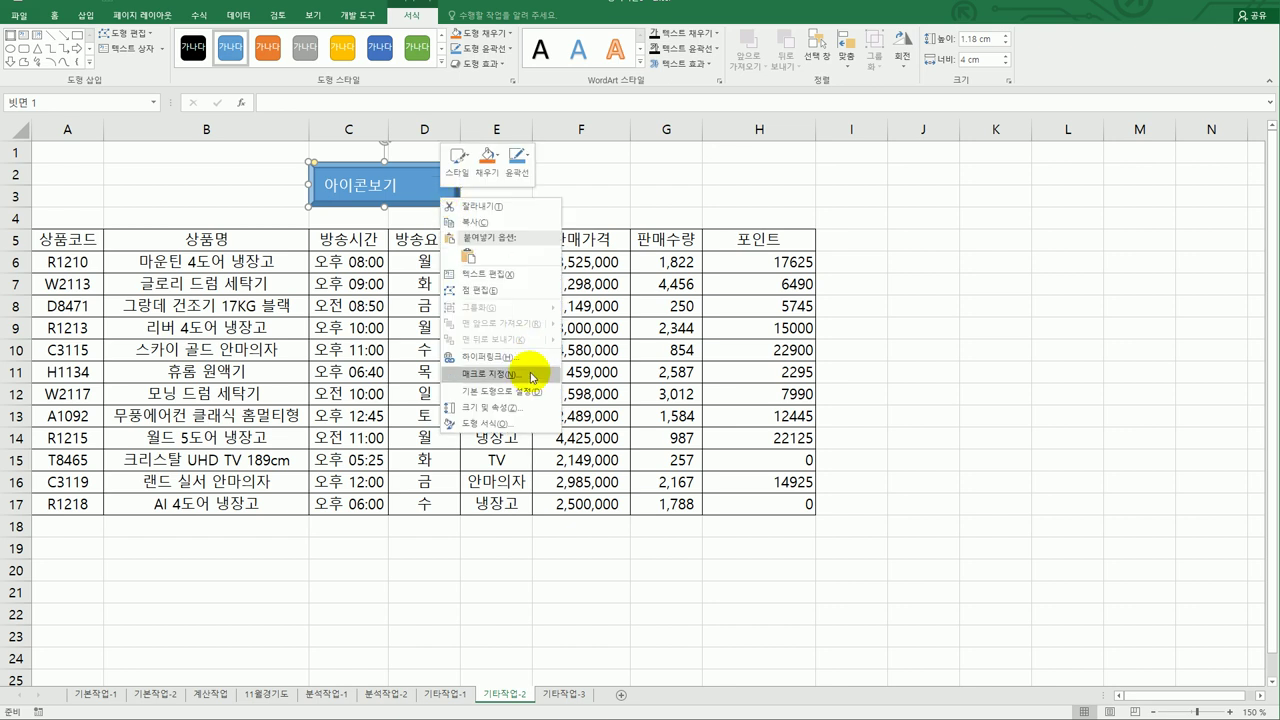
click(533, 377)
text(아이콘보기)
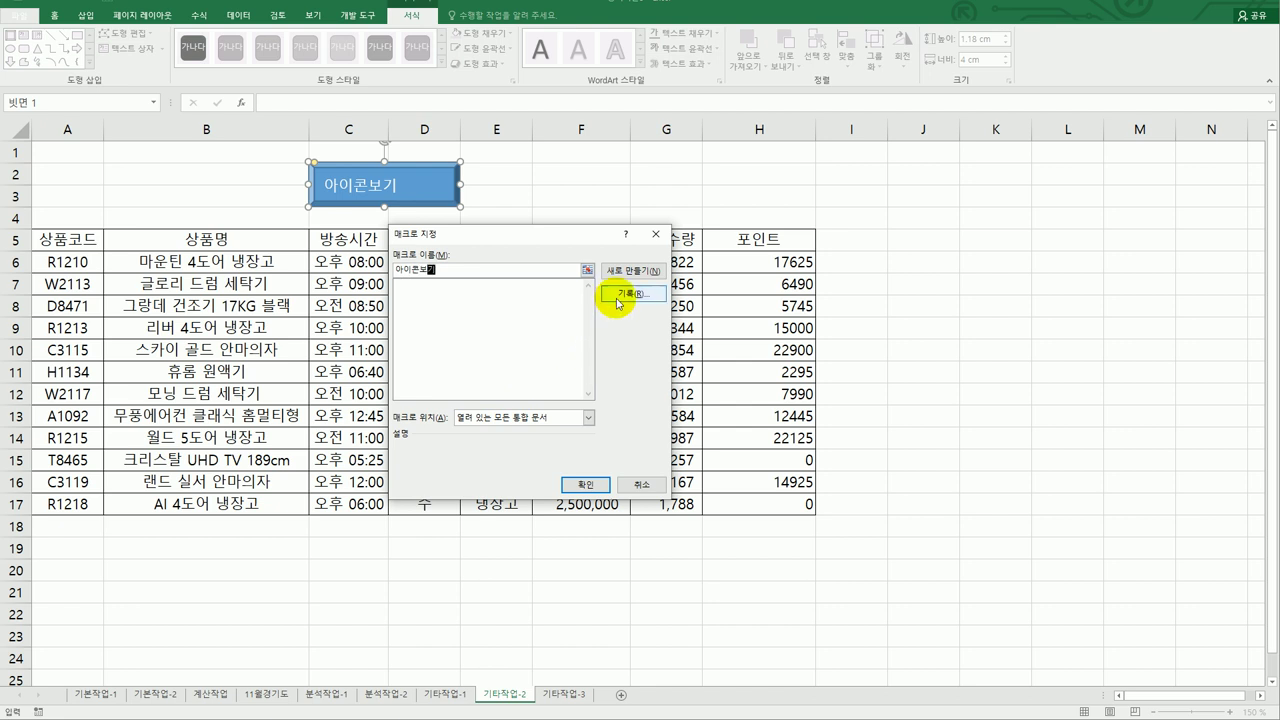
click(656, 294)
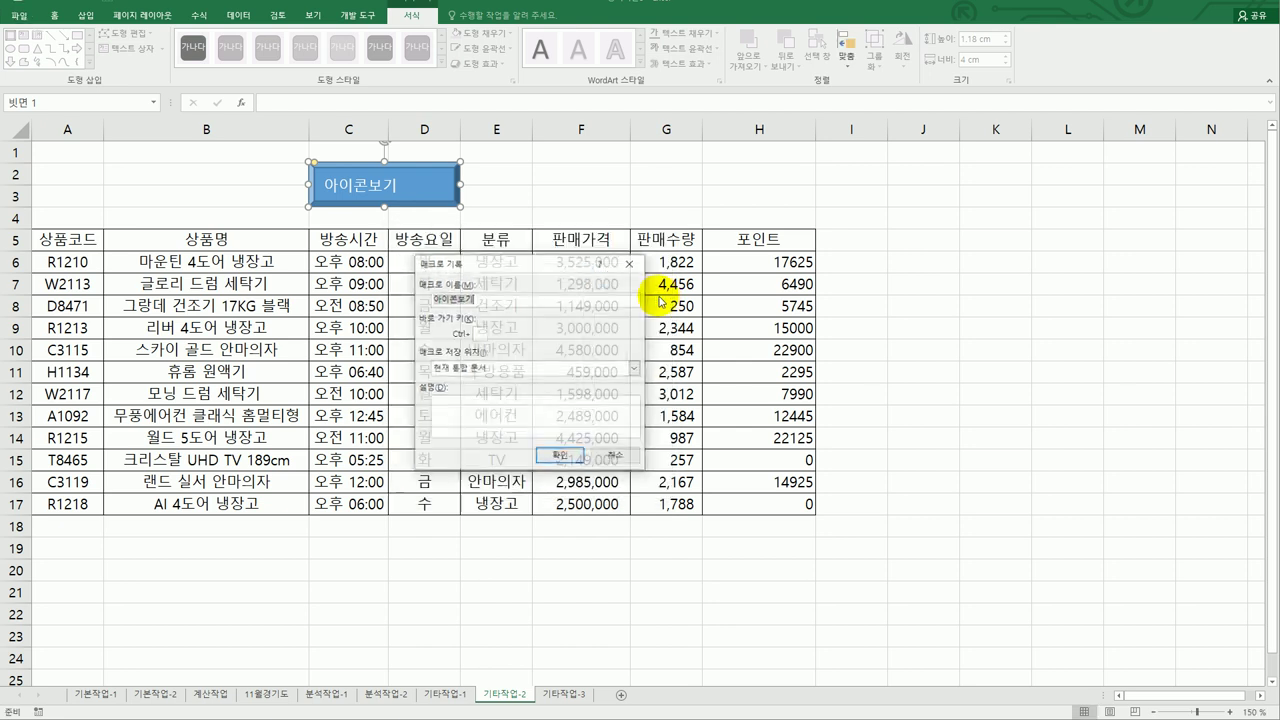
drag(555, 258, 1040, 237)
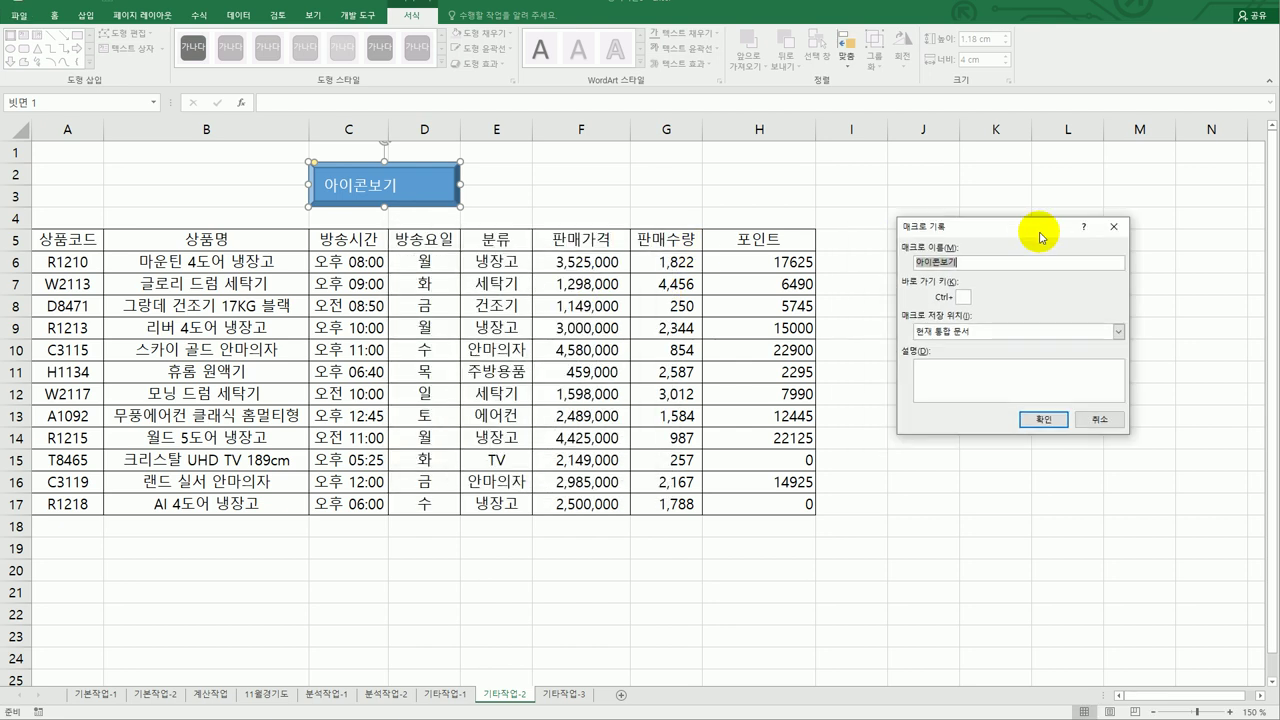
click(935, 263)
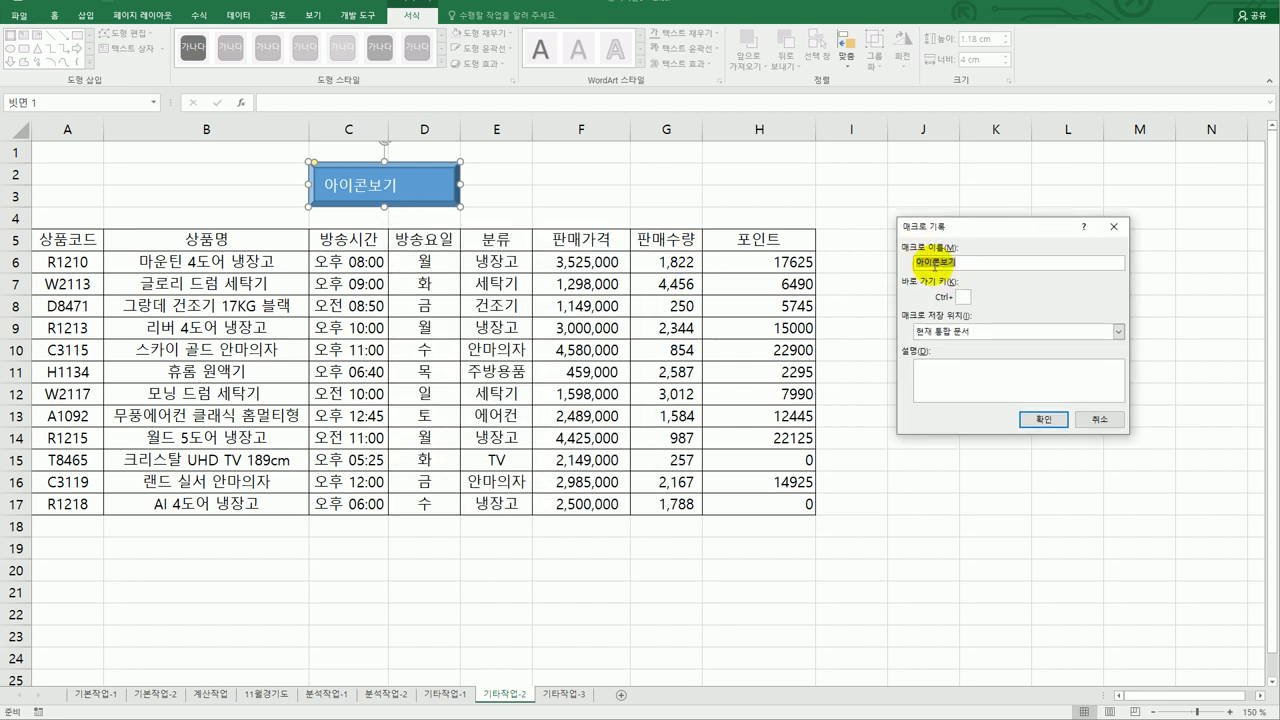
click(1029, 417)
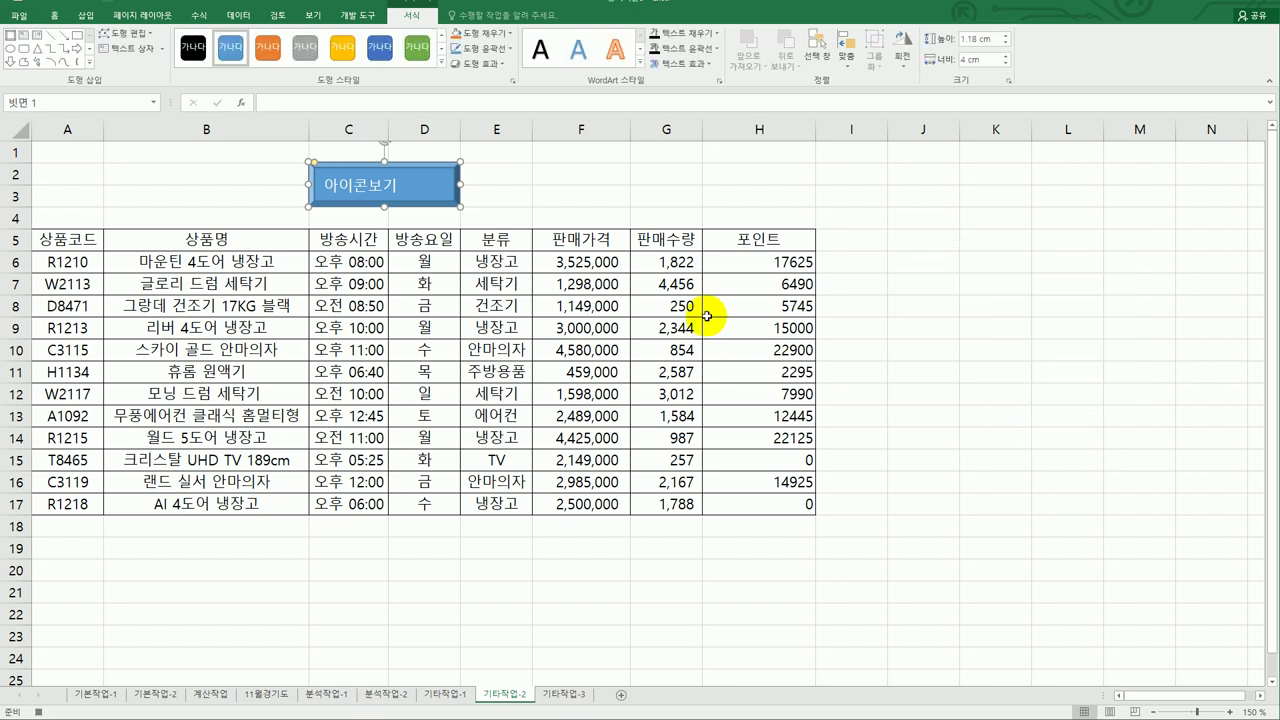
Add a conditional formatting rule to G6:G17 based on all cell values, using 아이콘 집합 with the five black-and-white circles style.
drag(667, 259, 659, 502)
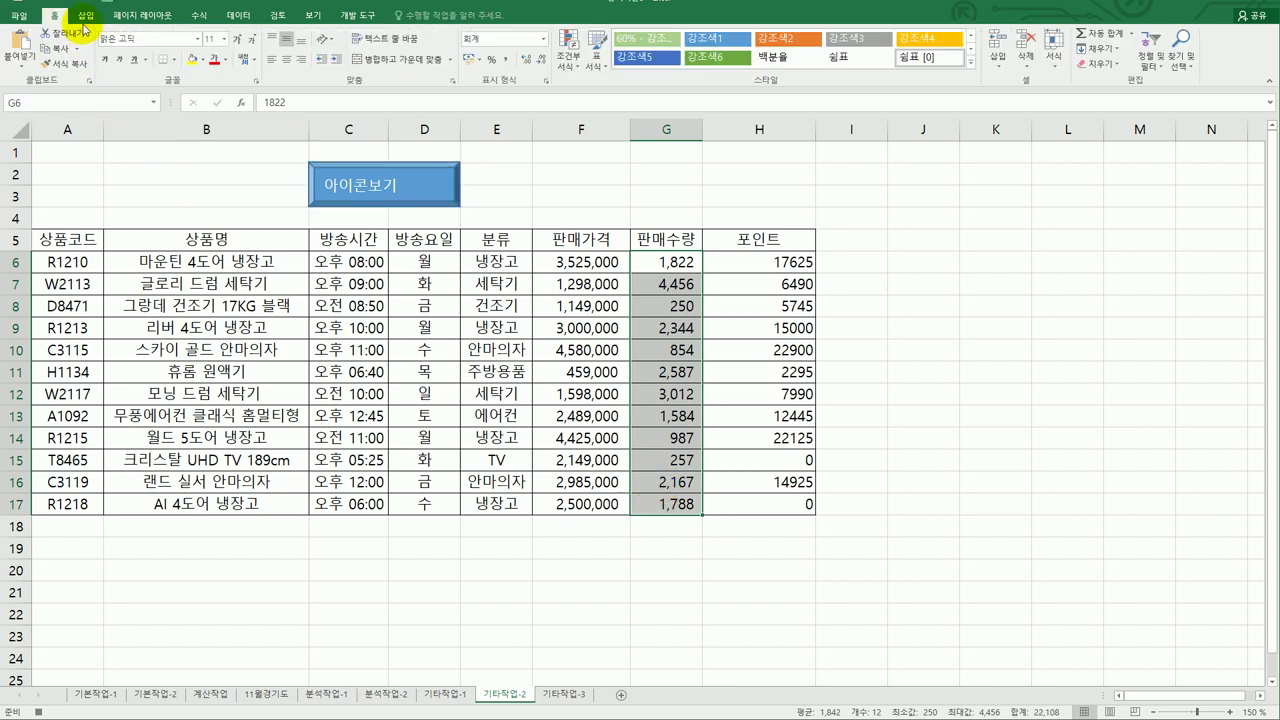
click(576, 68)
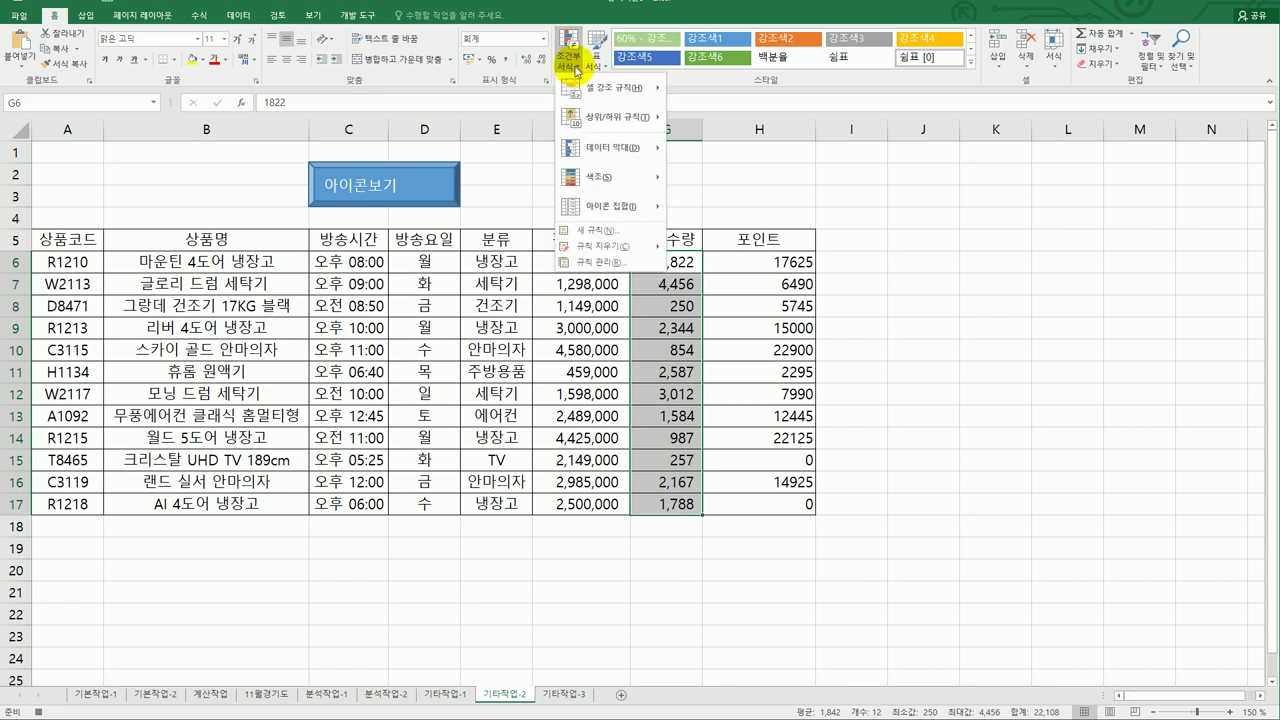
click(593, 230)
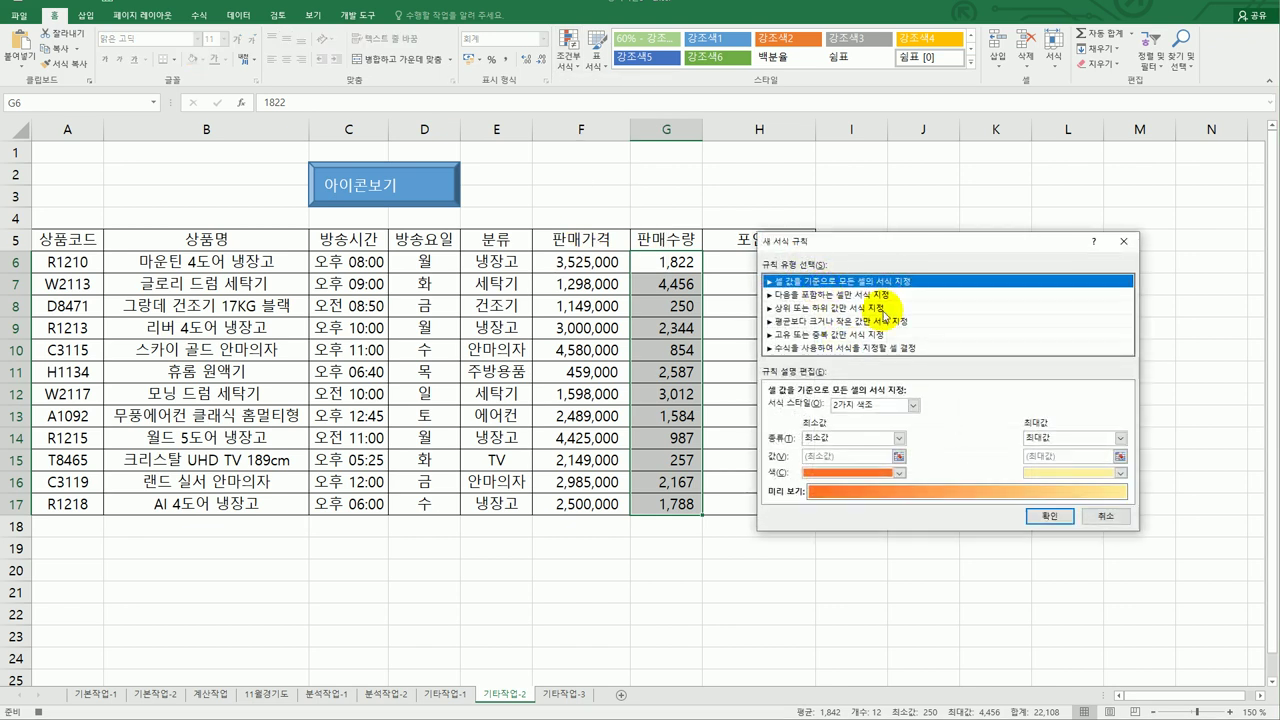
click(913, 405)
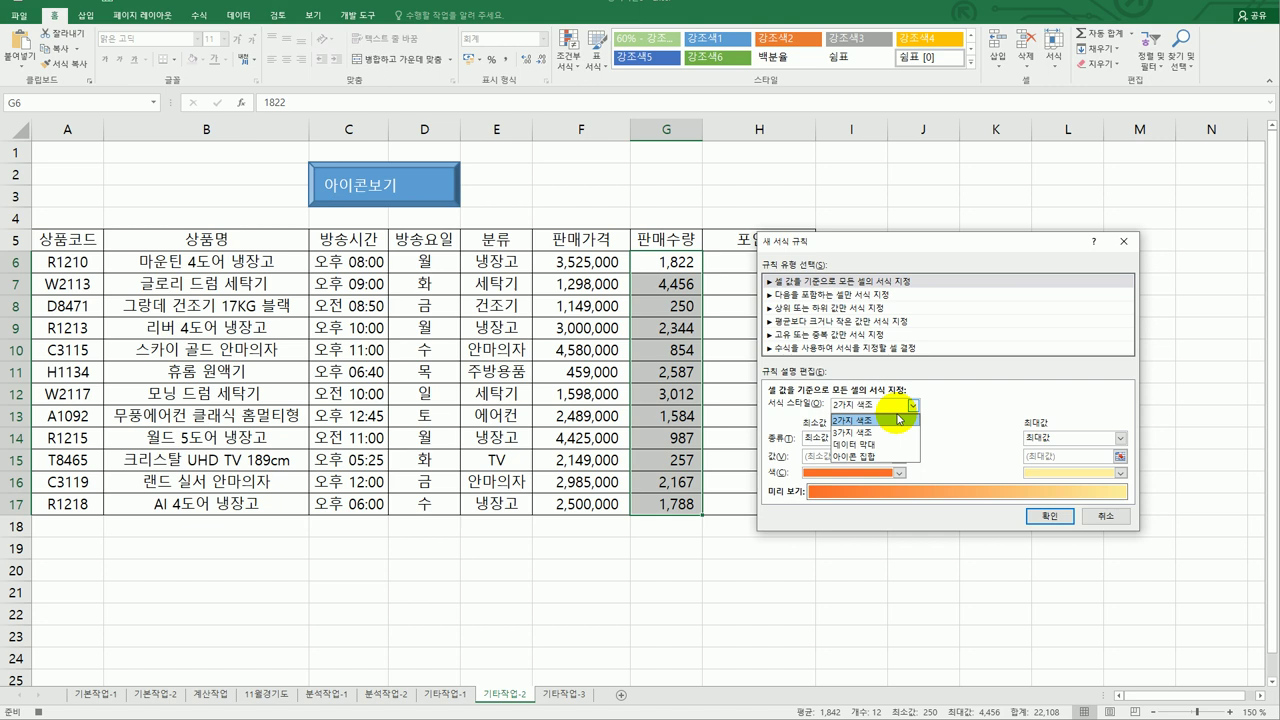
click(893, 458)
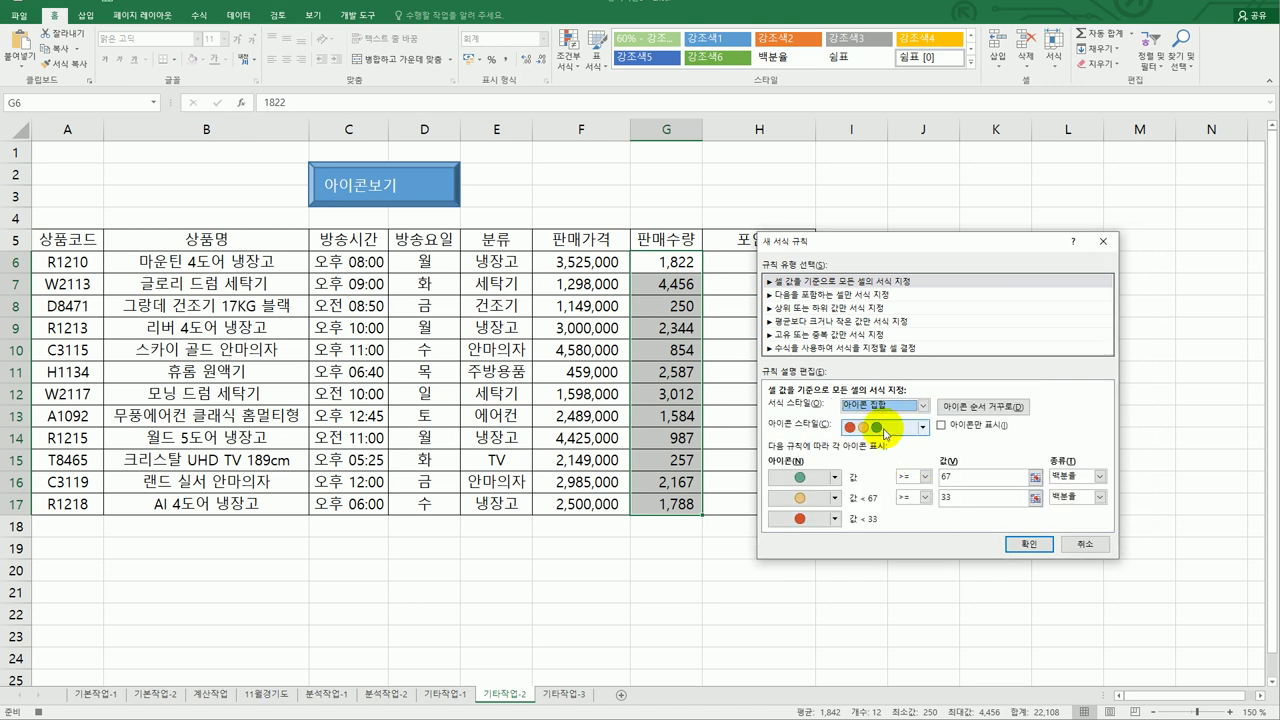
click(918, 427)
drag(927, 475, 920, 530)
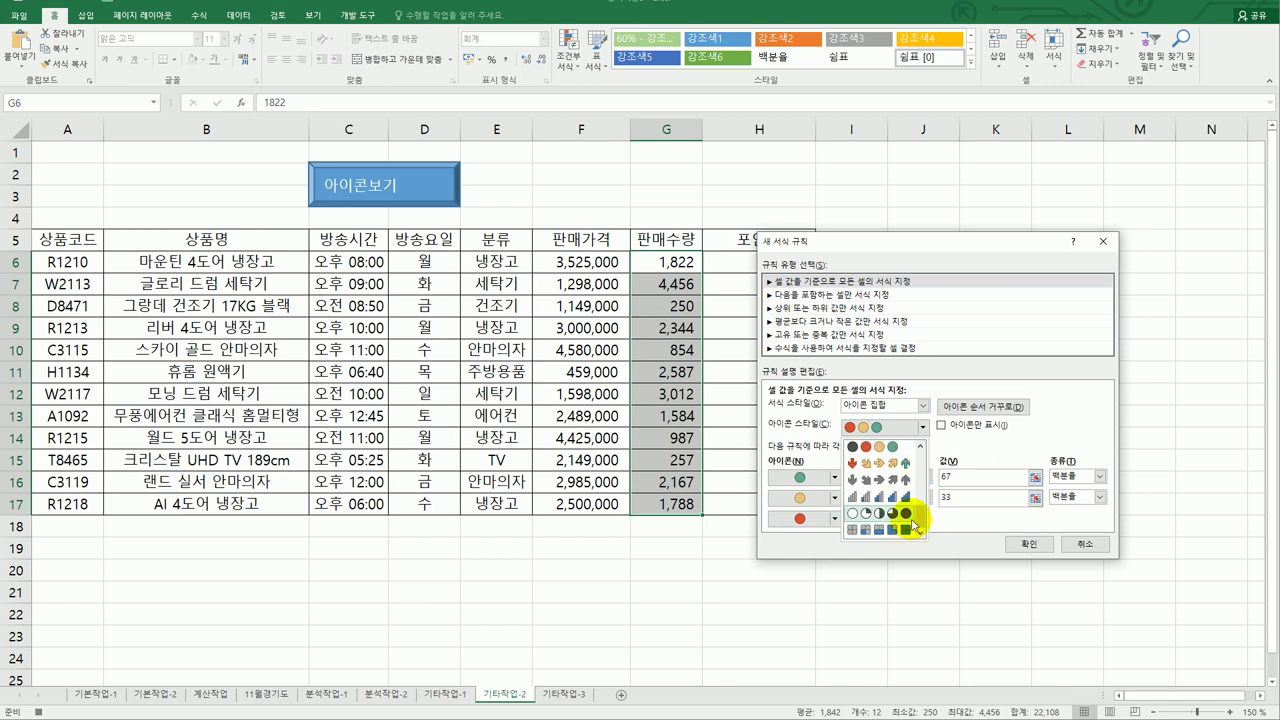
click(906, 514)
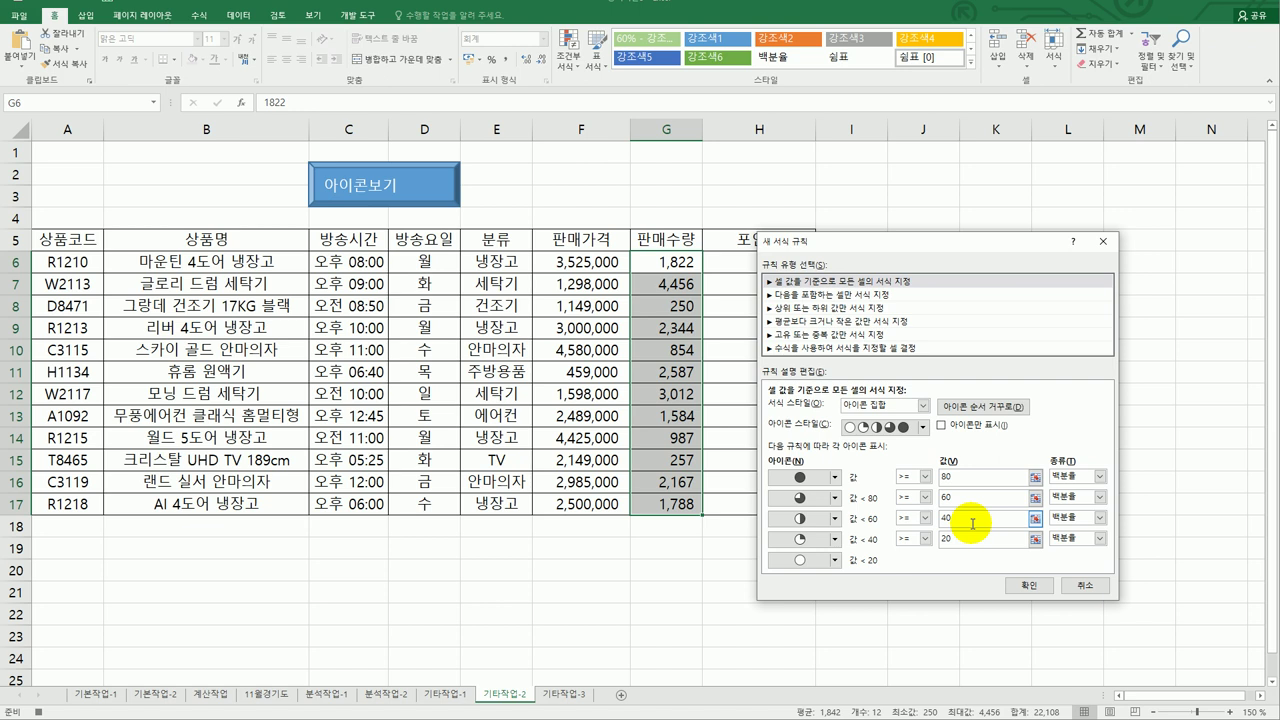
click(958, 478)
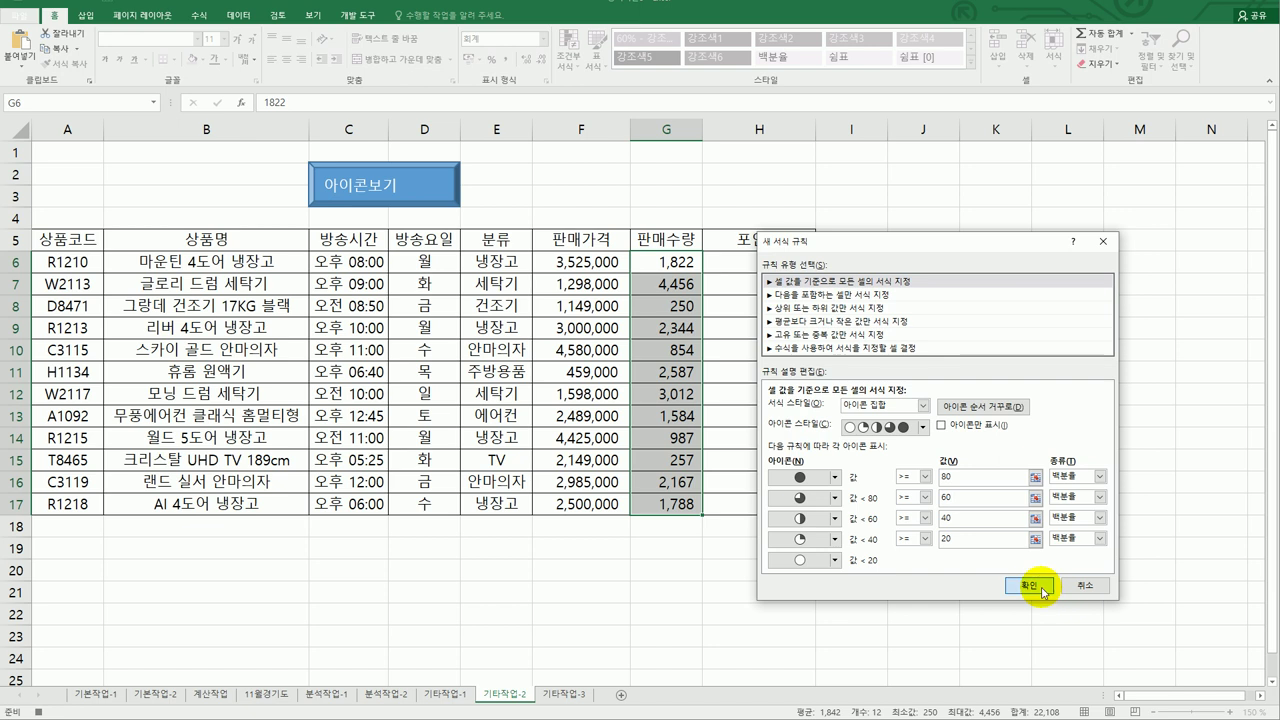
click(1030, 586)
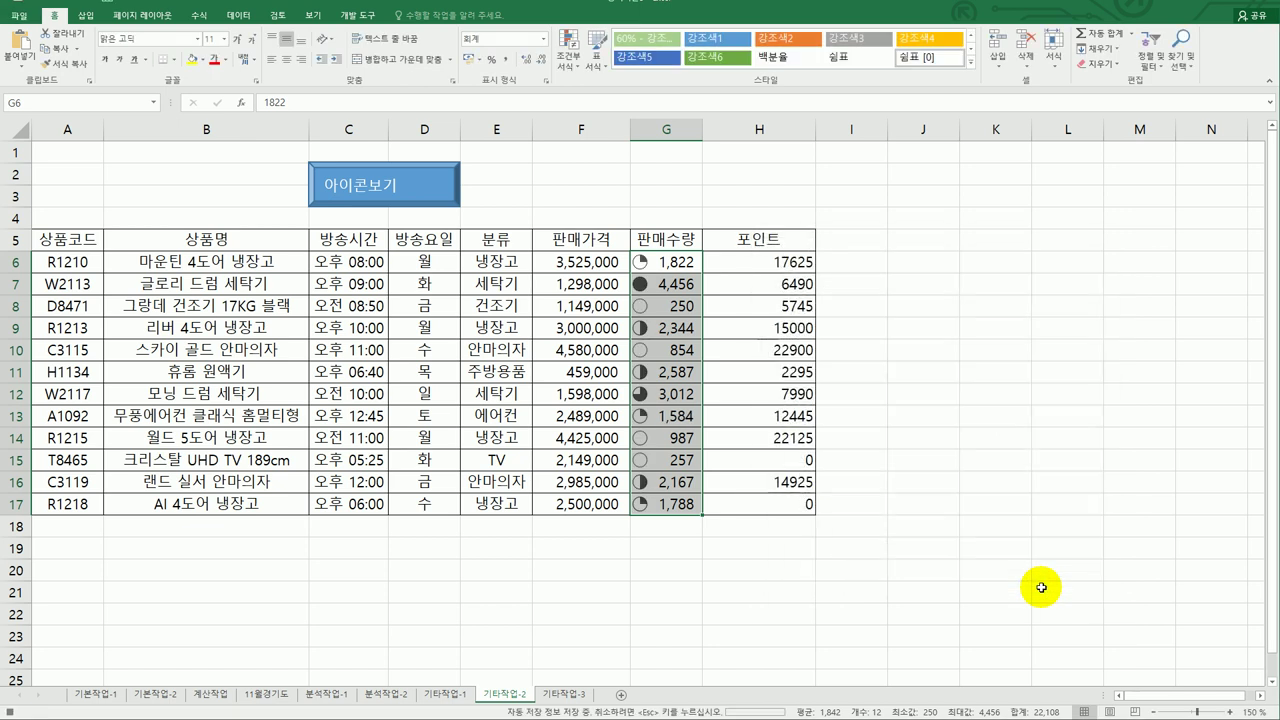
click(670, 506)
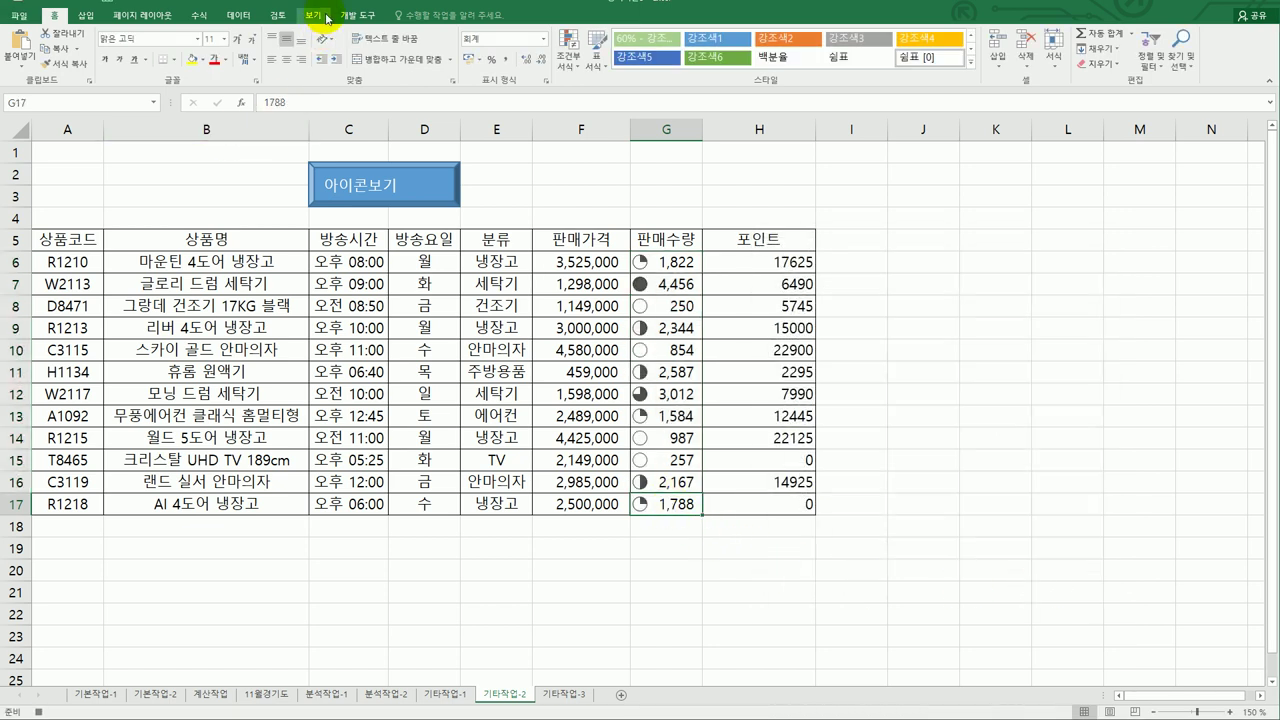
Stop recording the 아이콘보기 macro and deselect the data range.
click(357, 15)
click(90, 34)
click(95, 38)
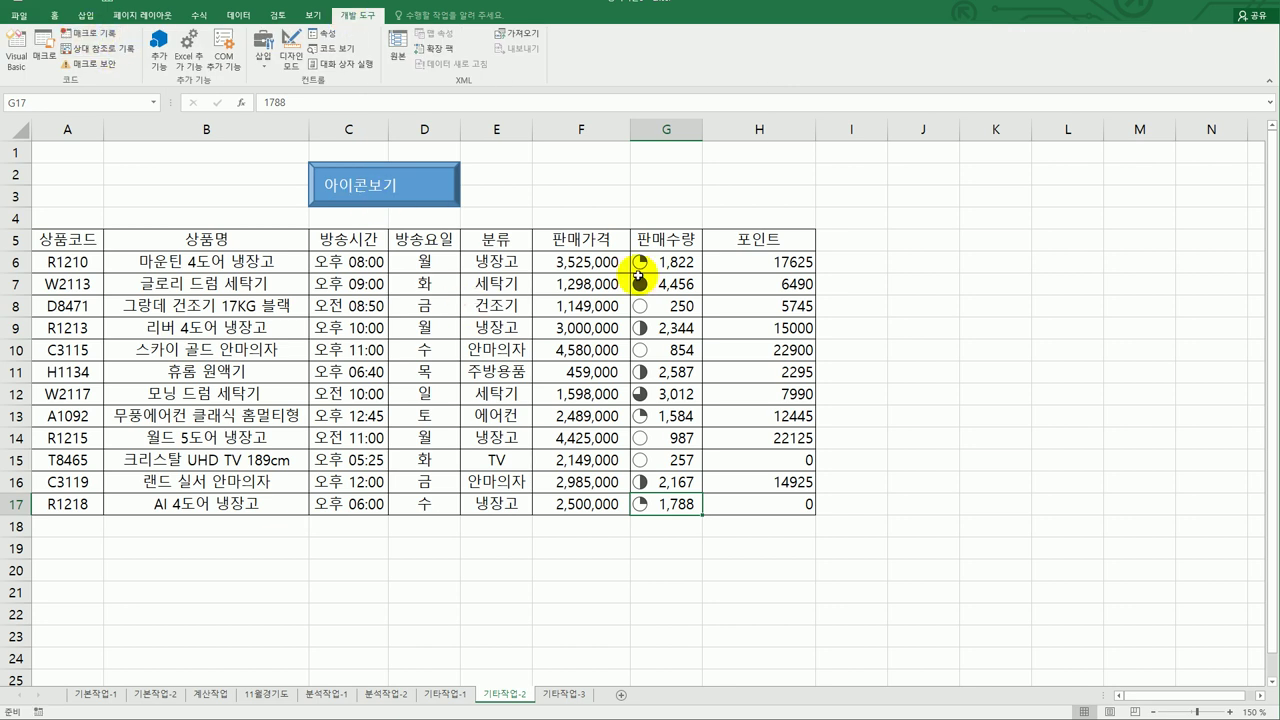
click(1013, 408)
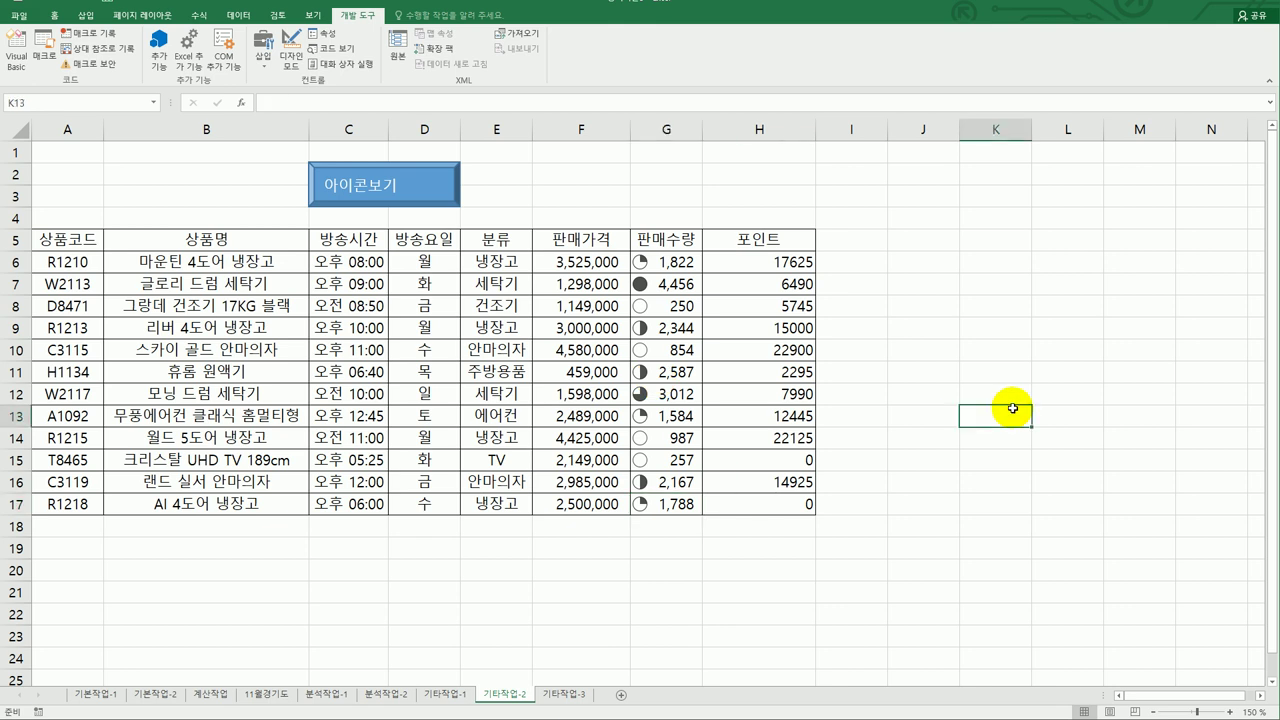
Check the exam document's shape instructions, then draw a 빗면 basic shape over cells F2:G3 and label it 서식적용.
key(alt+Tab)
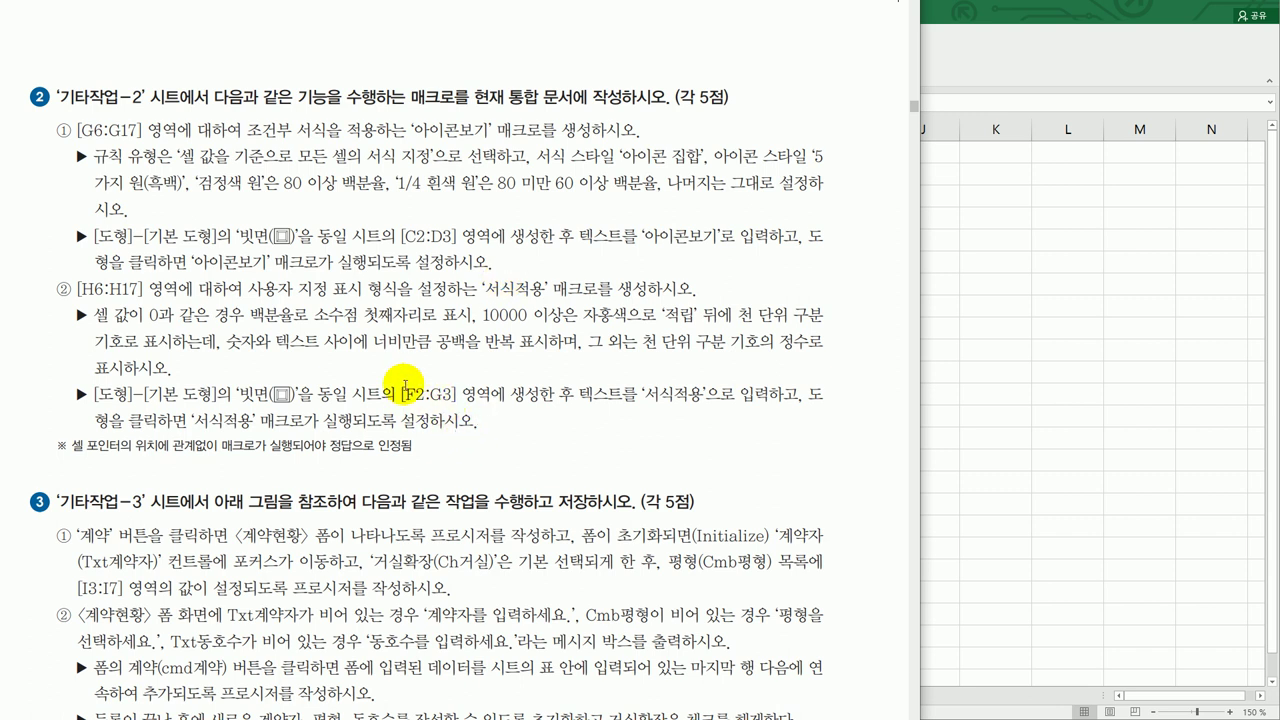
click(1082, 406)
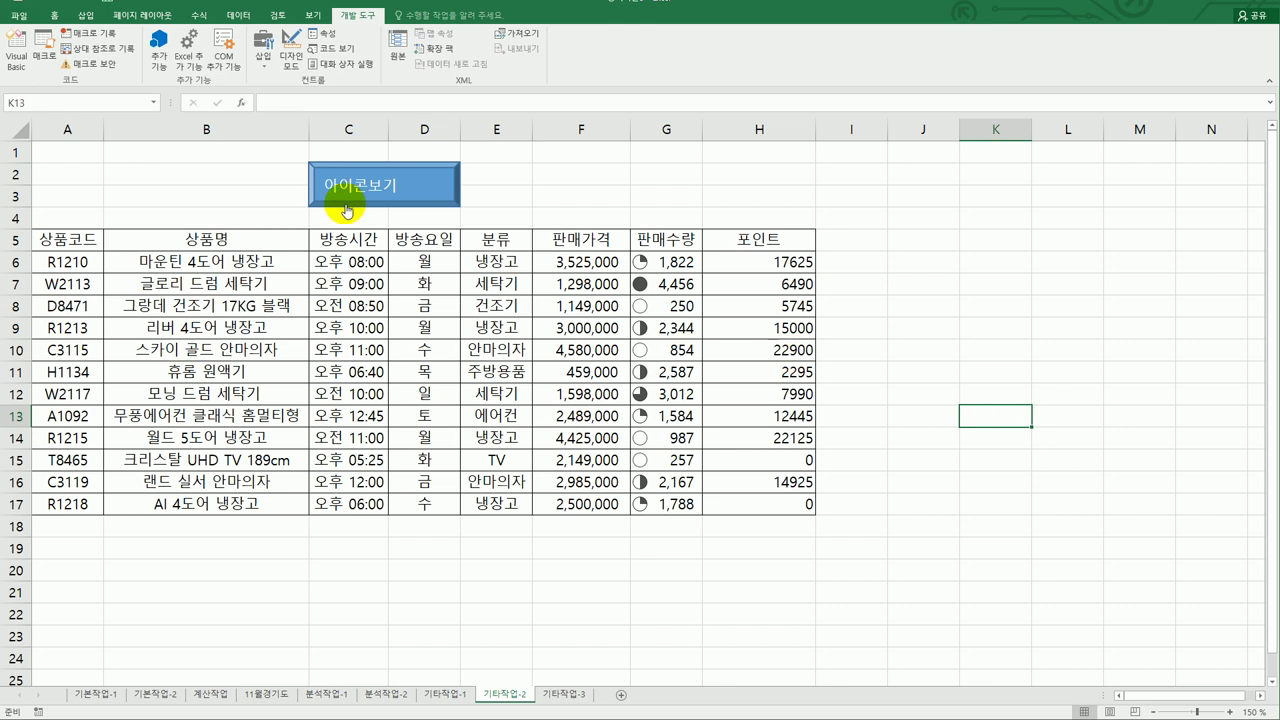
click(87, 16)
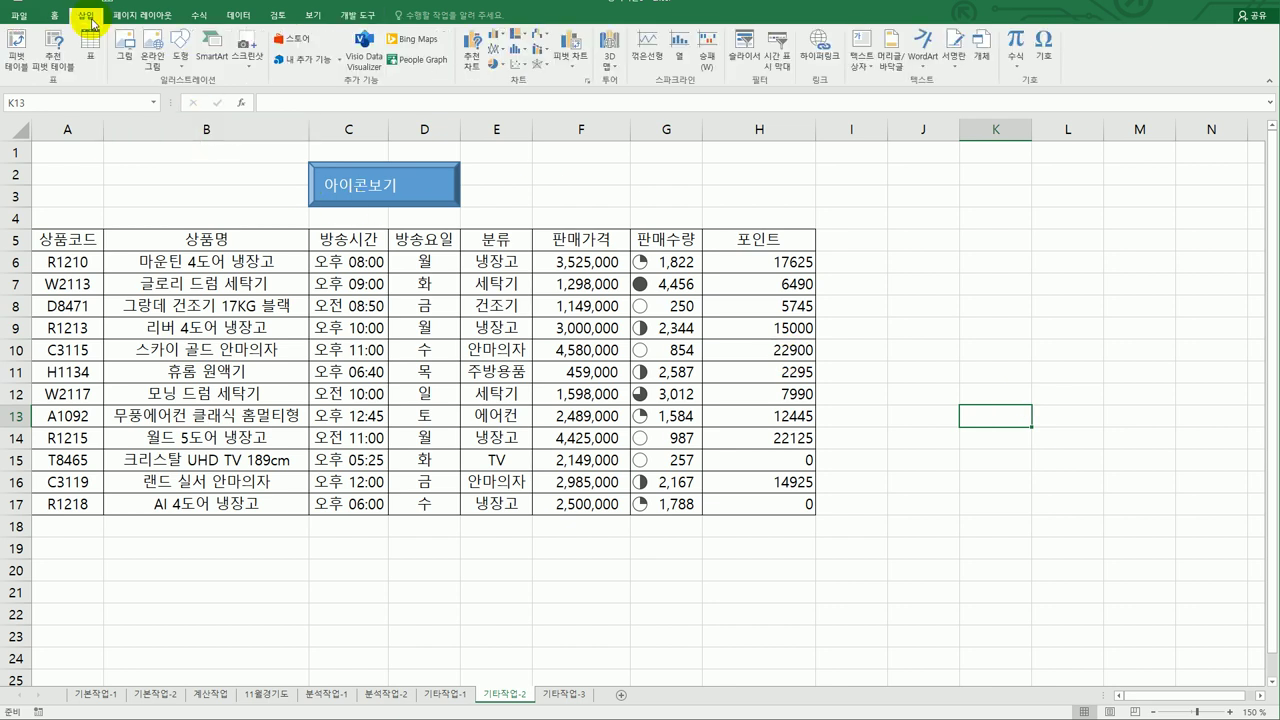
click(181, 52)
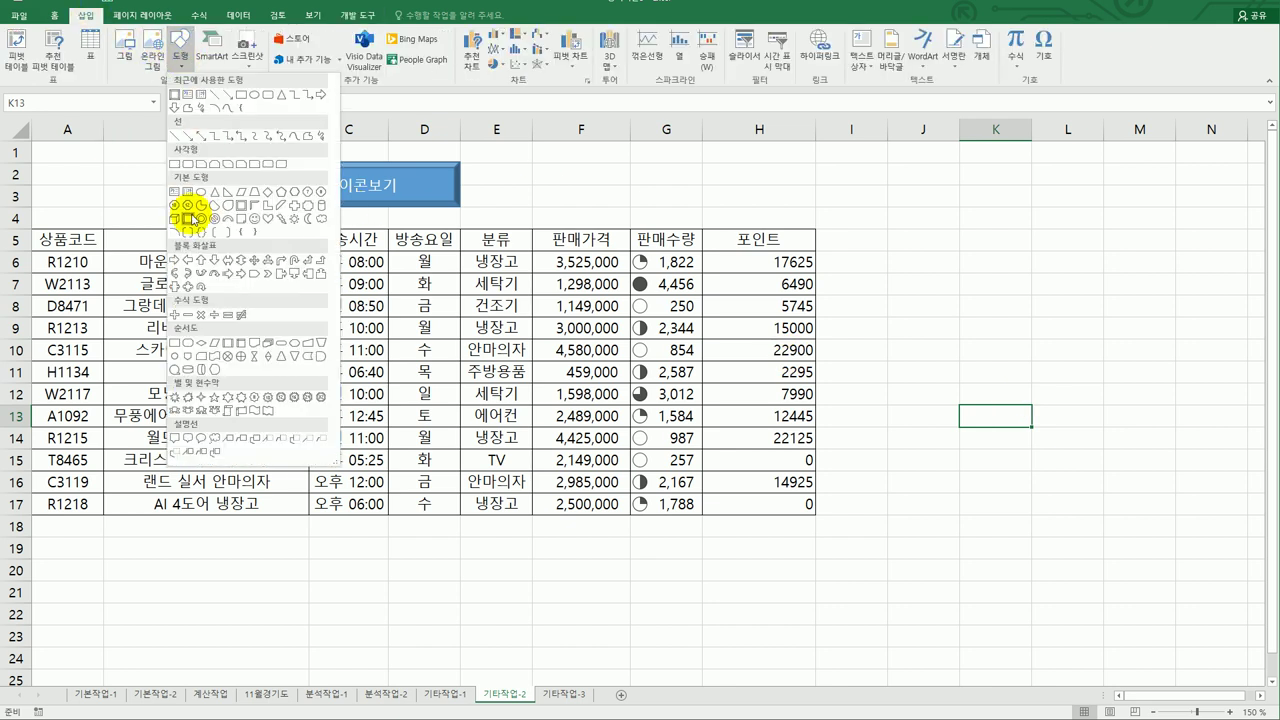
click(189, 219)
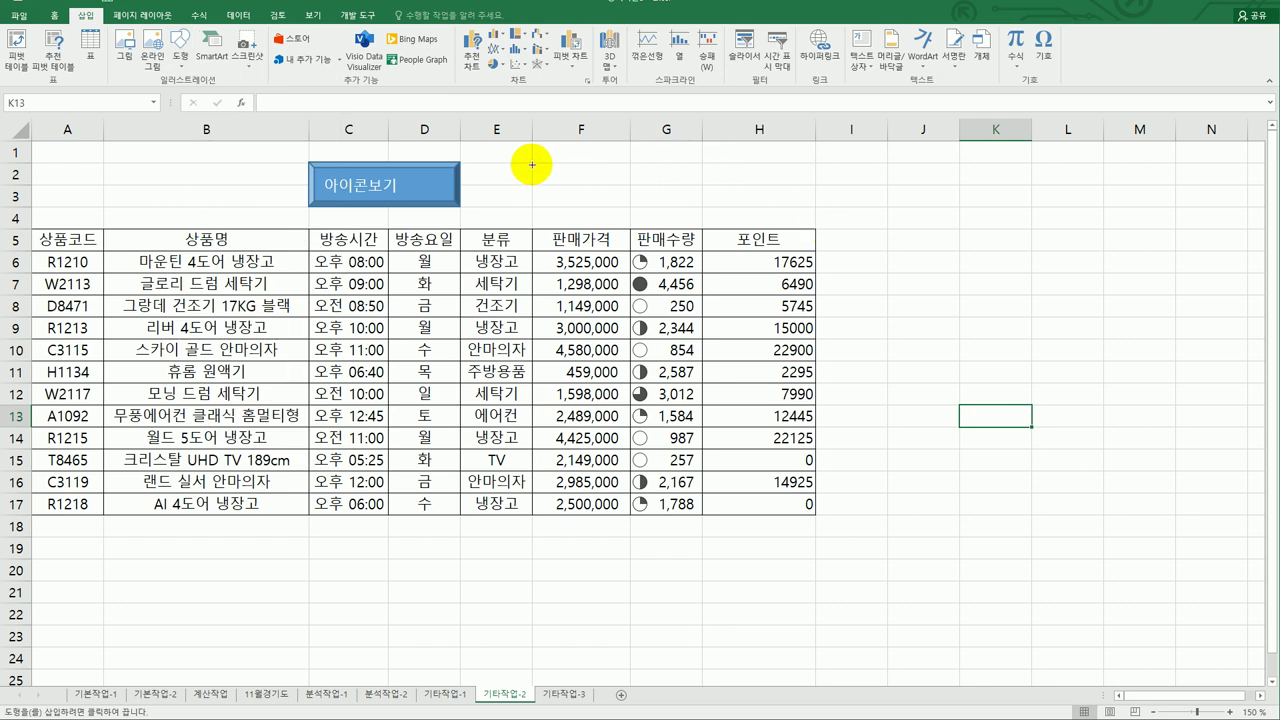
drag(532, 164, 703, 207)
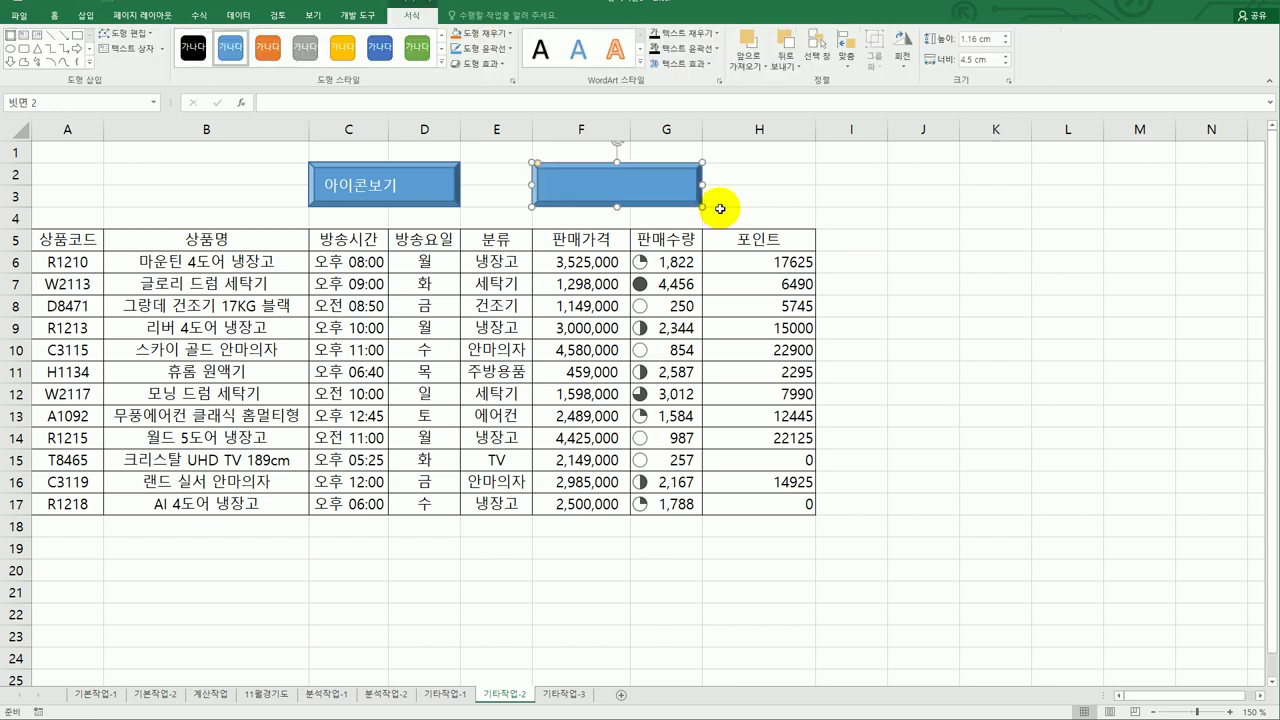
text(서시)
text(적용)
Assign a new macro named 서식적용 to the second bevel shape and start recording it in 현재 통합 문서.
right_click(657, 178)
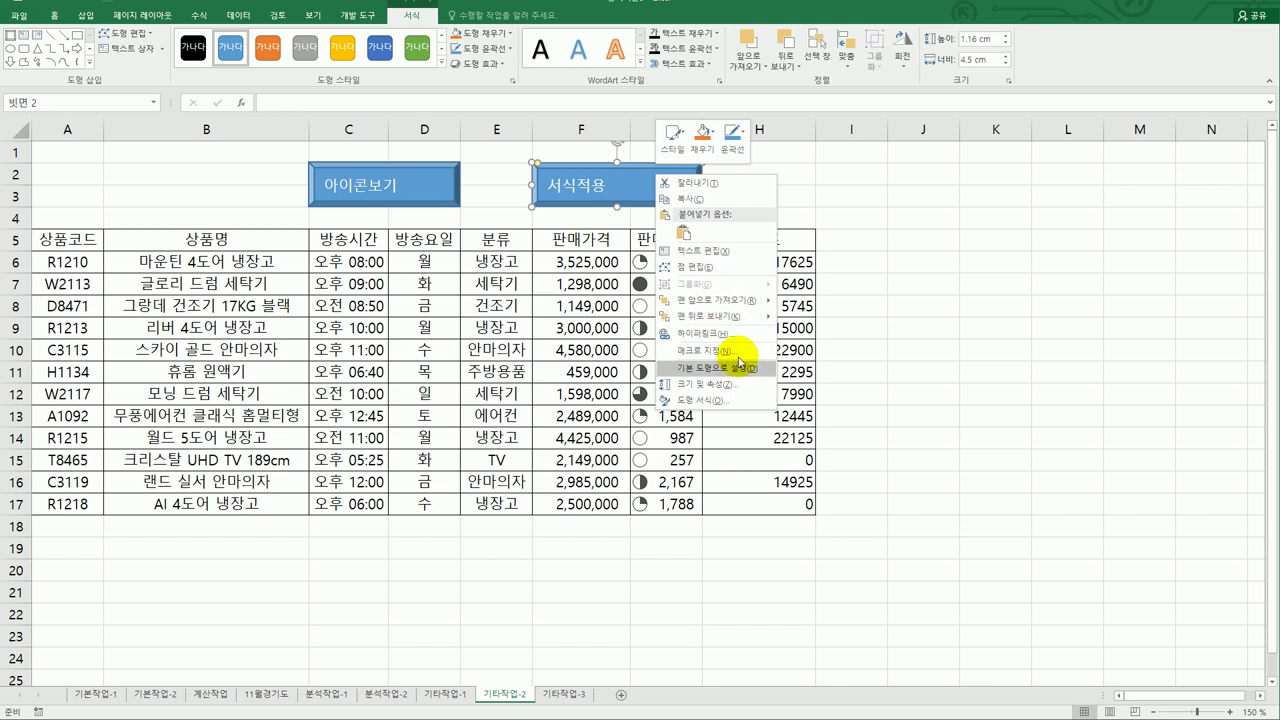
click(735, 351)
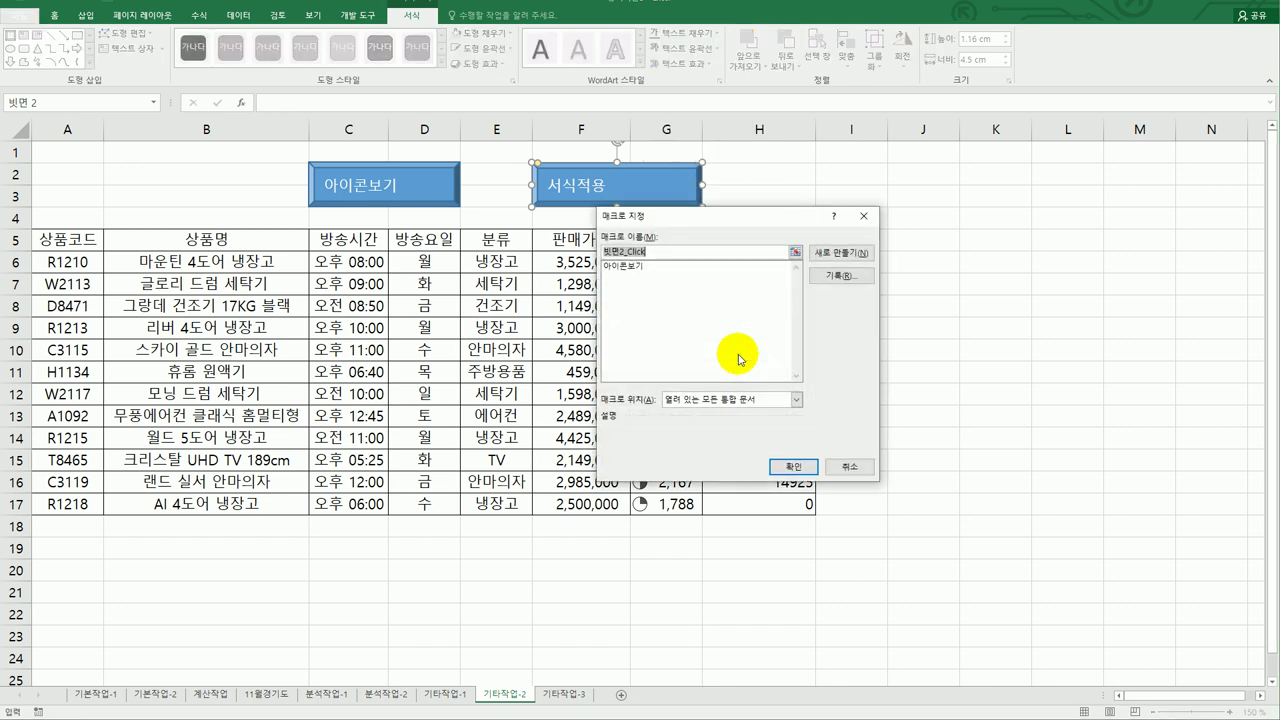
text(서식적용)
click(841, 275)
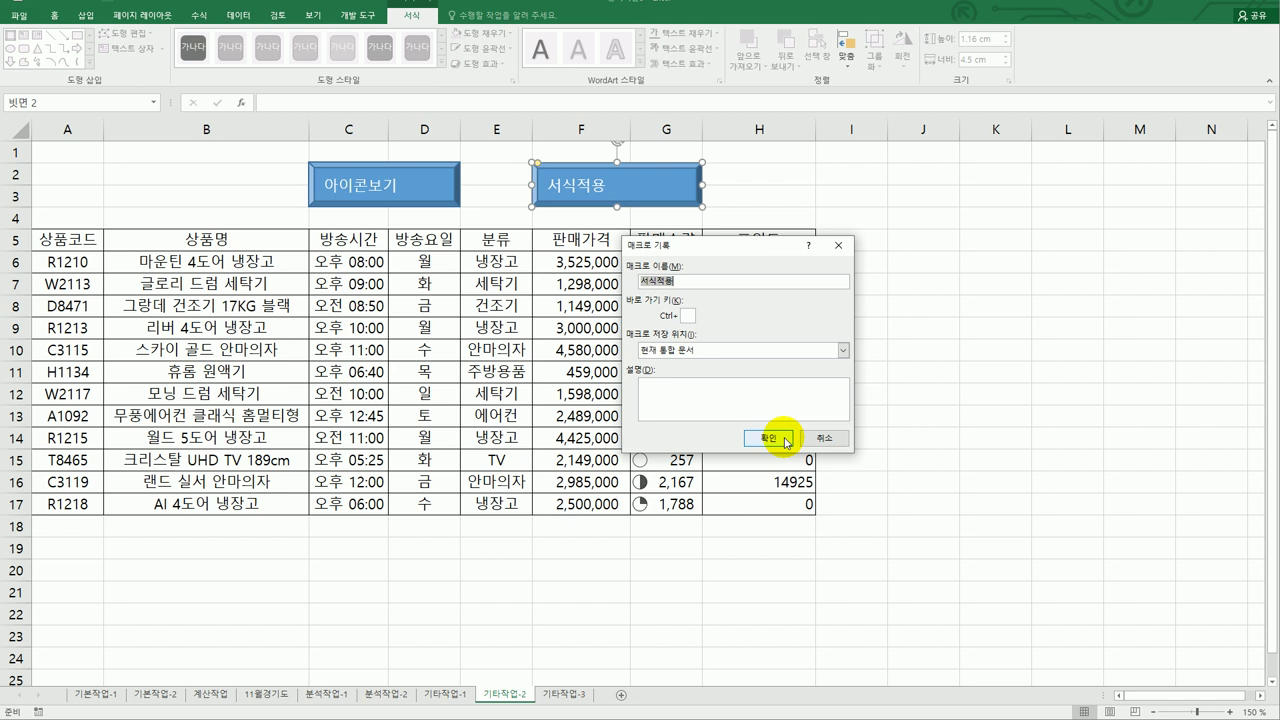
click(785, 440)
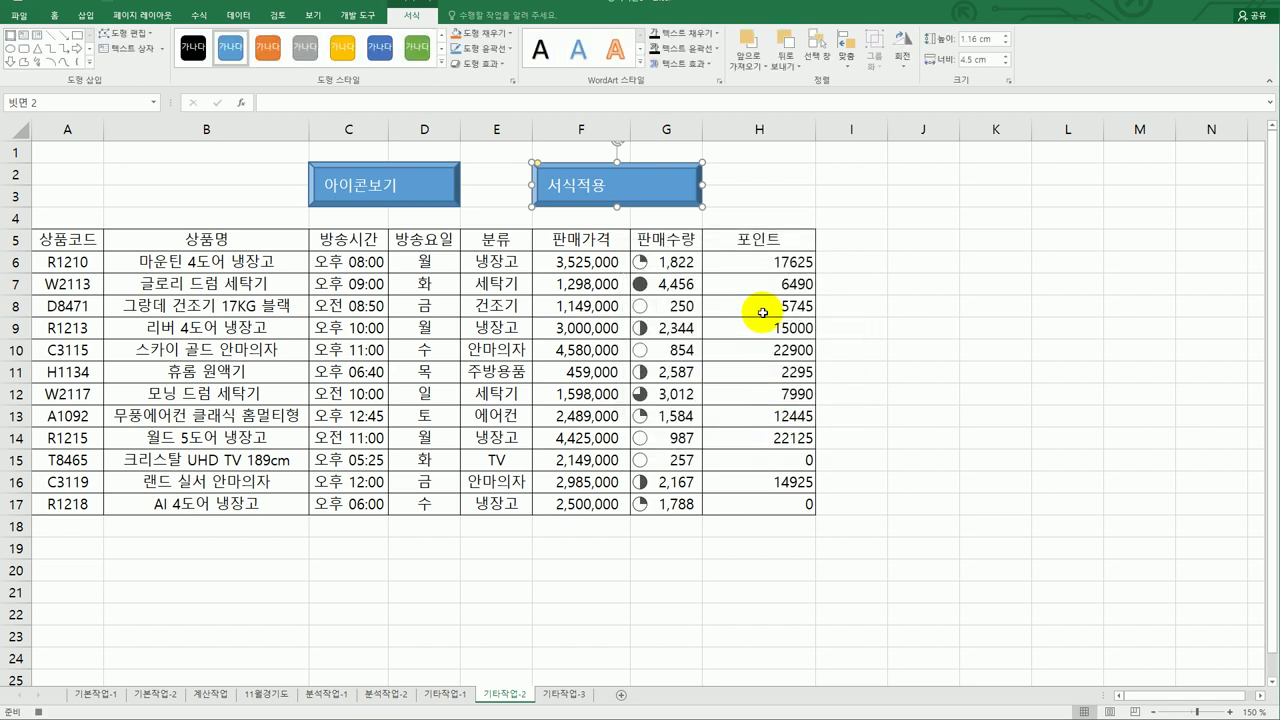
Start a 사용자 지정 number format for H6:H17 with the zero-value section [=0]0.0%;.
drag(750, 262, 757, 506)
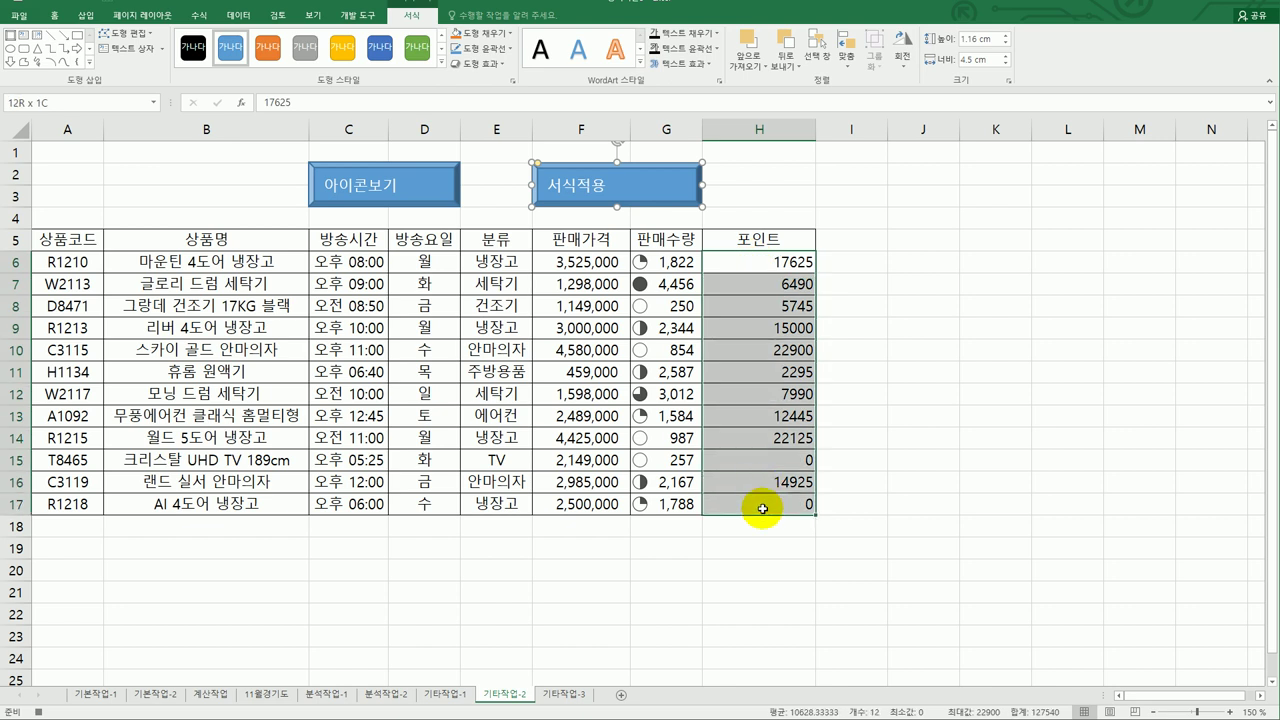
right_click(774, 260)
click(849, 491)
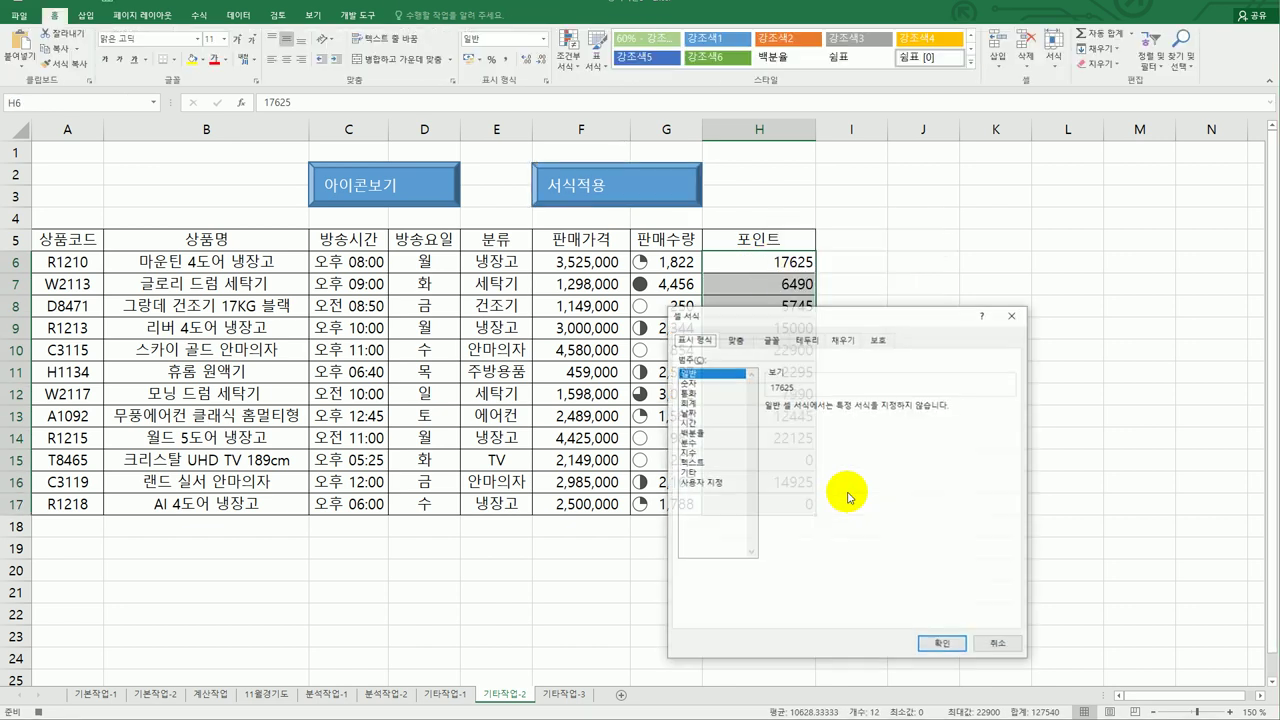
drag(857, 248, 1032, 216)
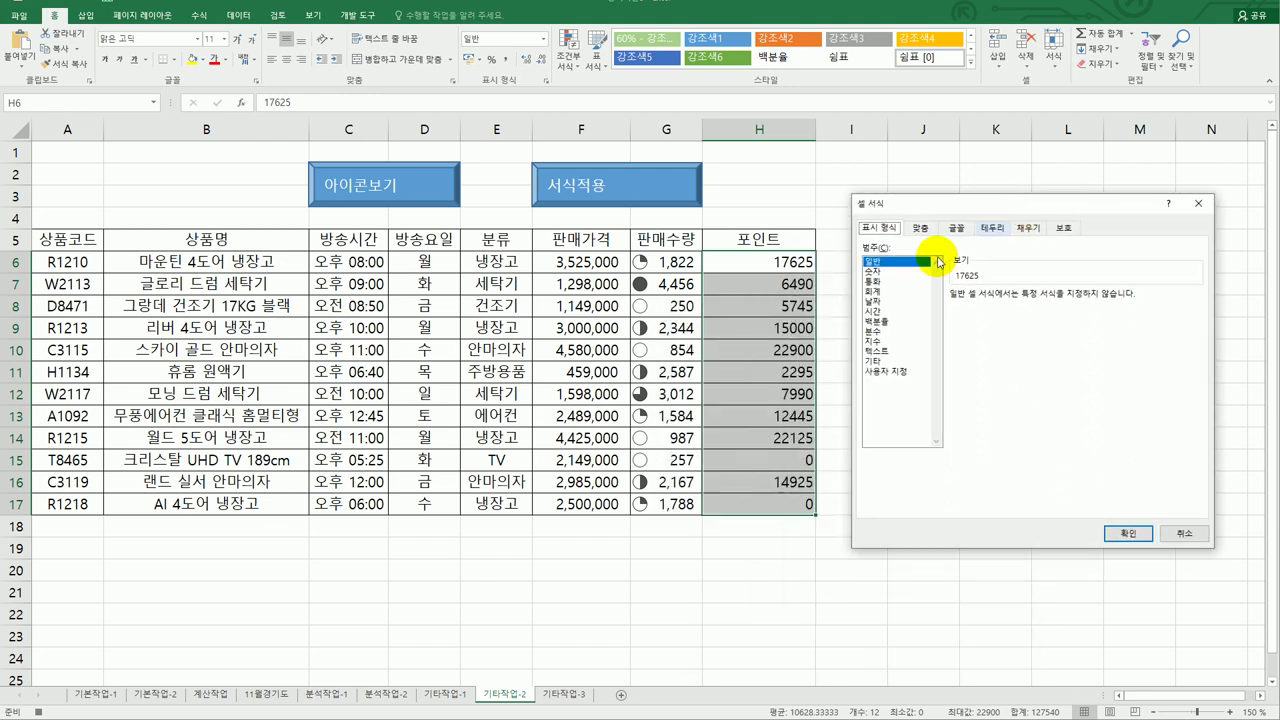
click(886, 372)
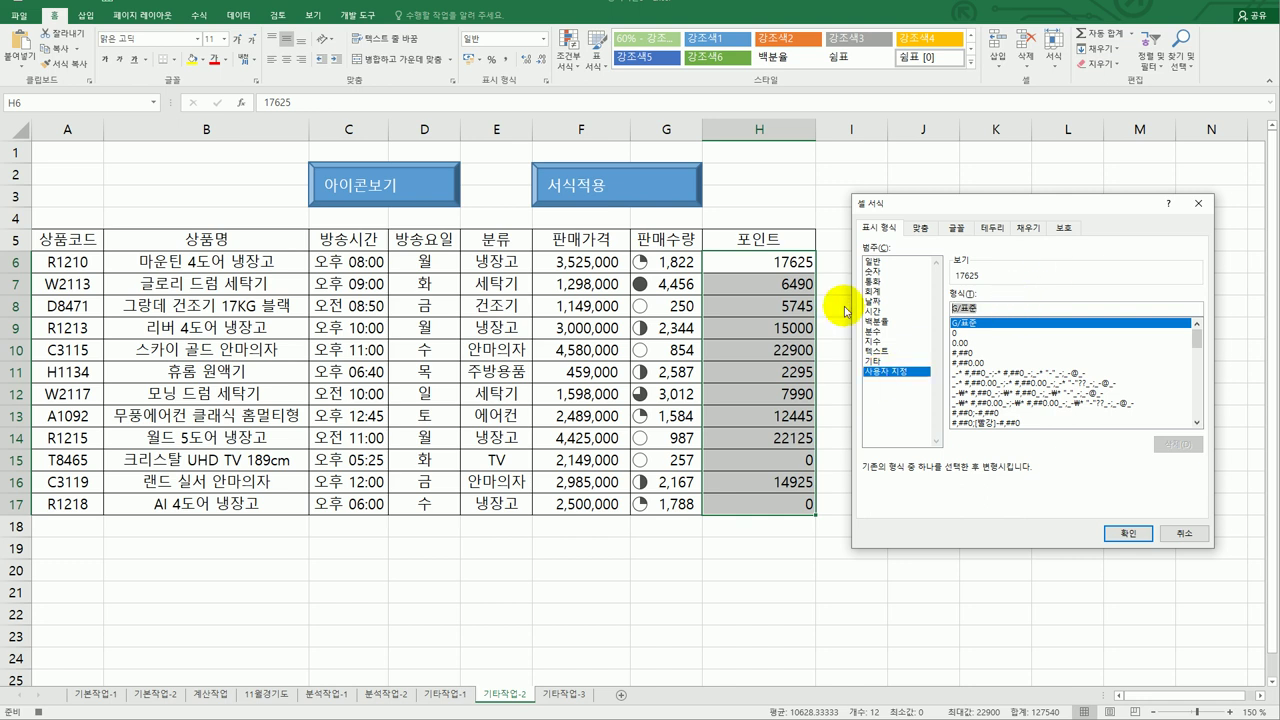
key(BackSpace)
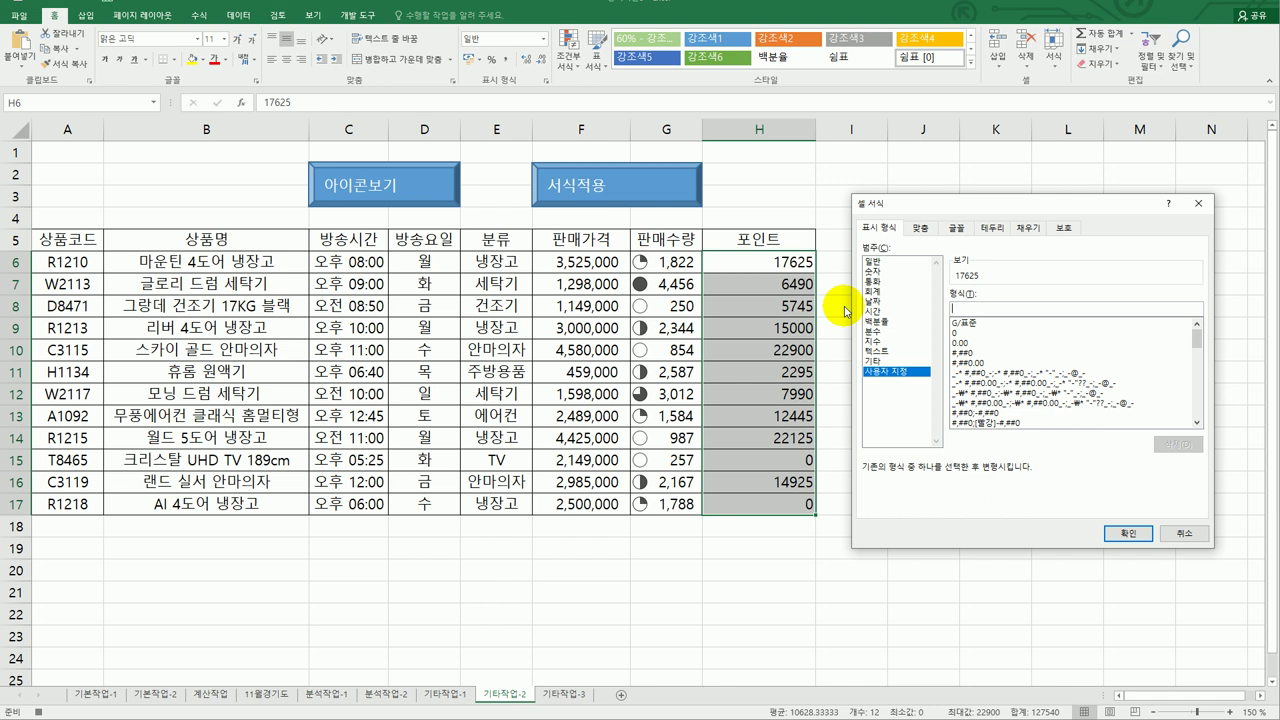
text([=0])
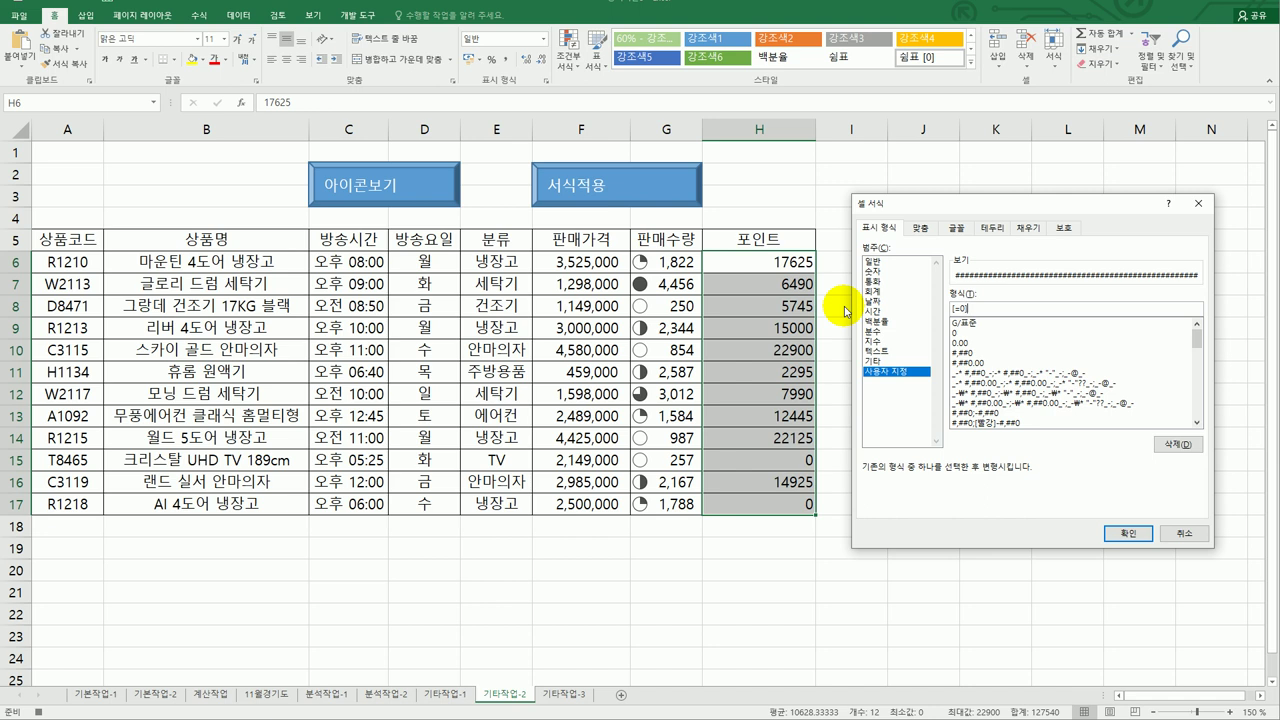
text(0.0)
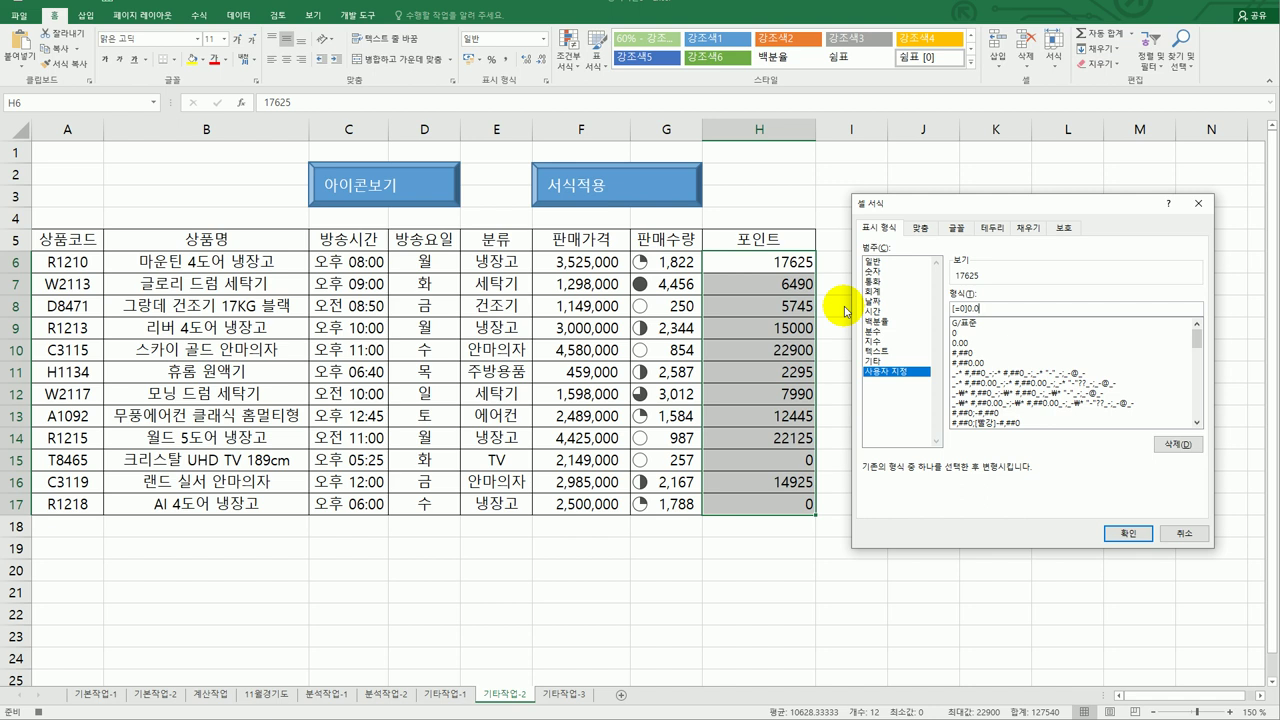
text(%)
text(;)
Complete the custom format with [자홍][>=10000]"적립"* #,##0;#,##0 and apply it to H6:H17.
text(;)
text(시)
text(홍])
text([>=)
text(10000)
text(")
text(적립")
text(#)
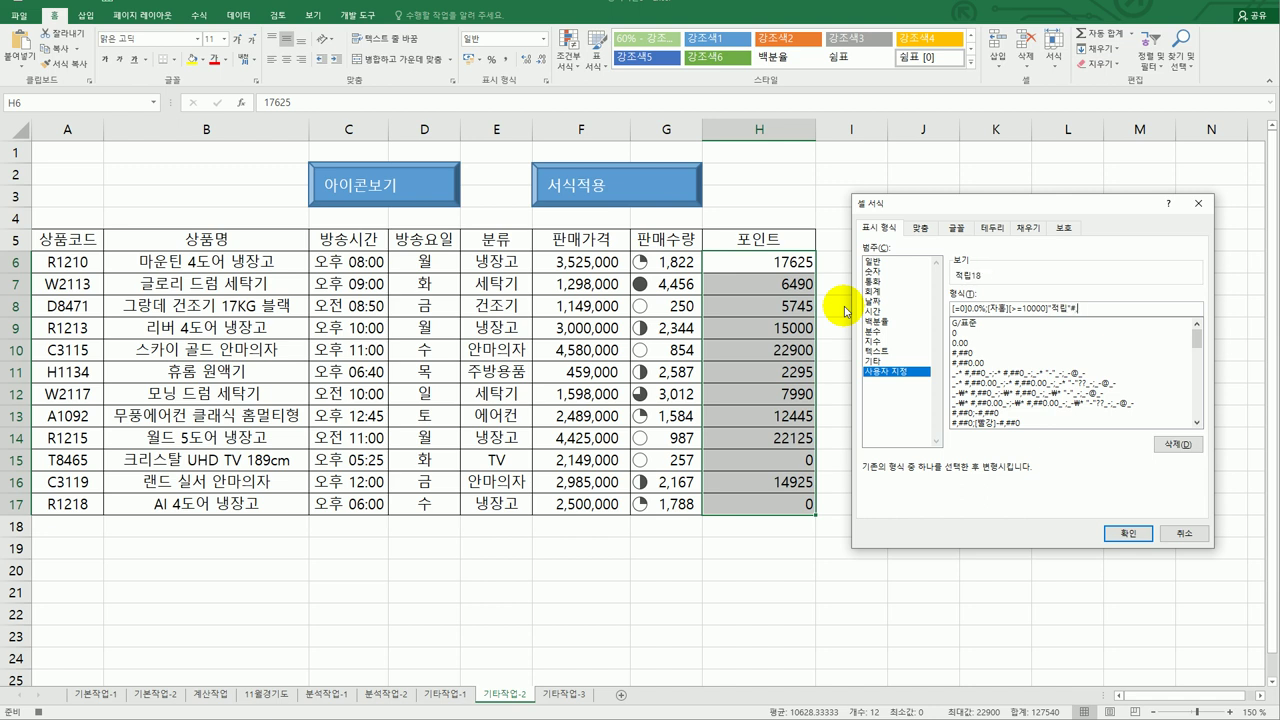
text(,##0)
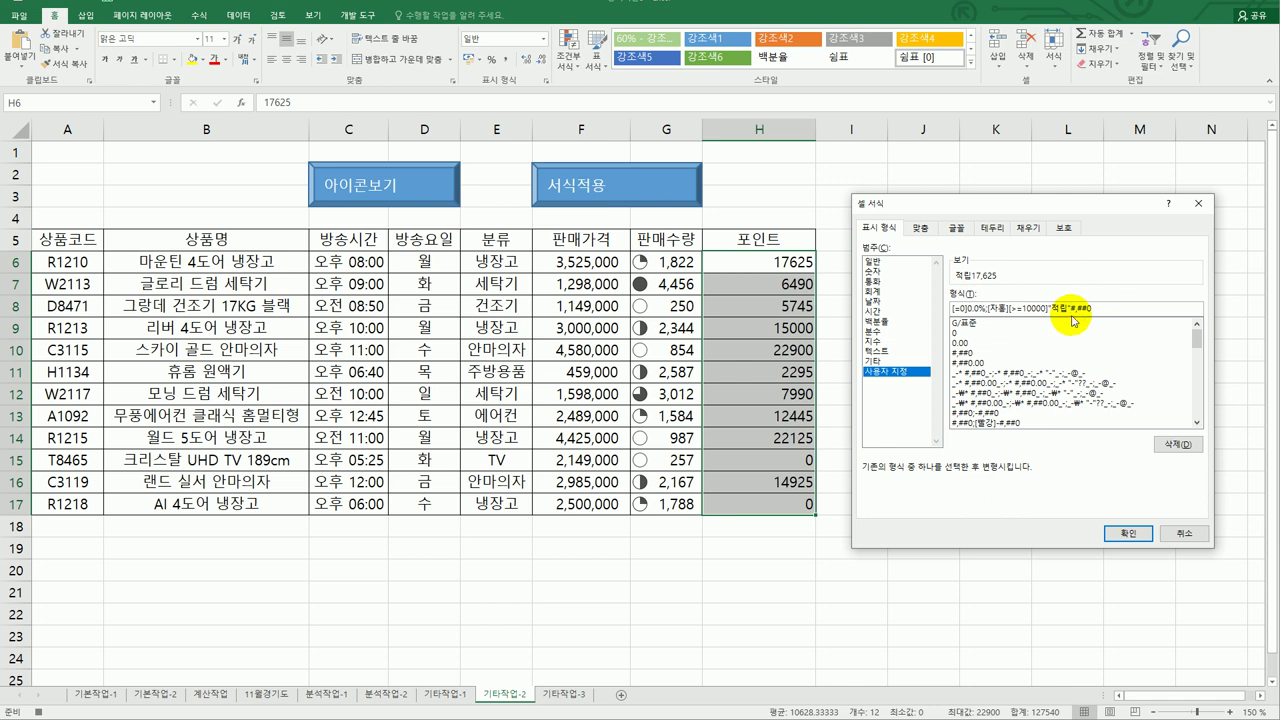
text(,)
key(BackSpace)
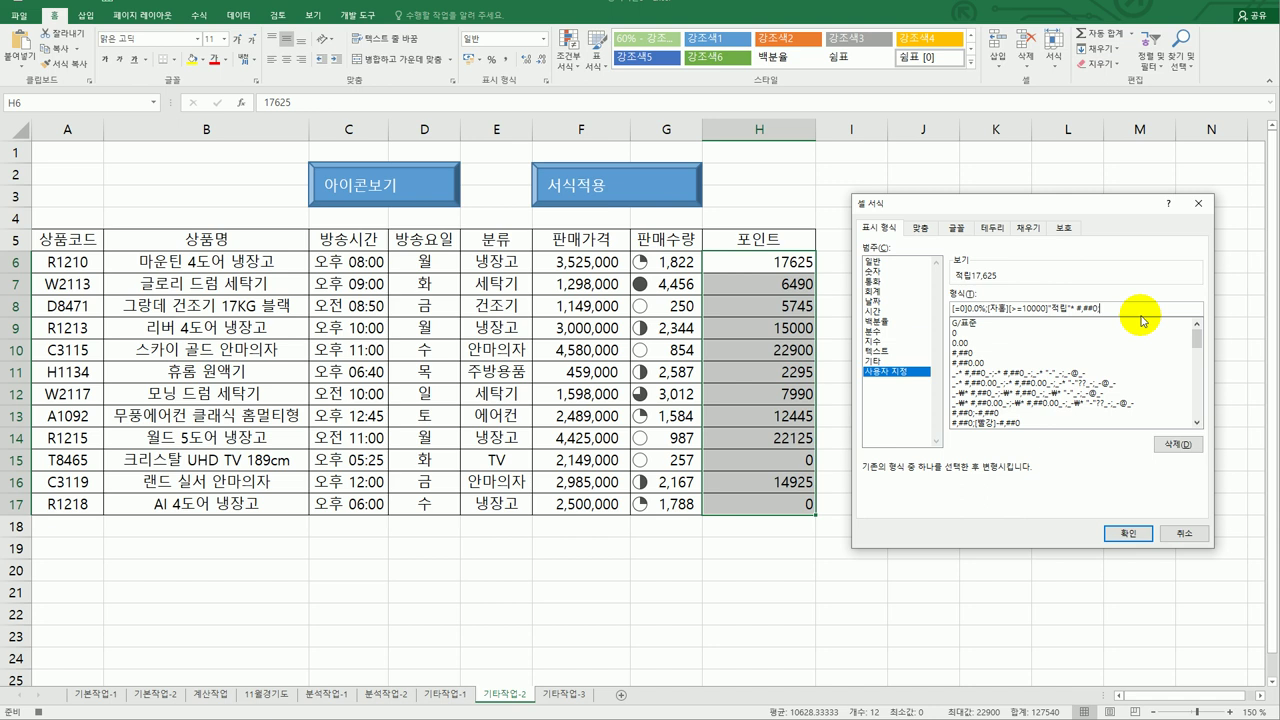
text(;#,##0)
click(1128, 533)
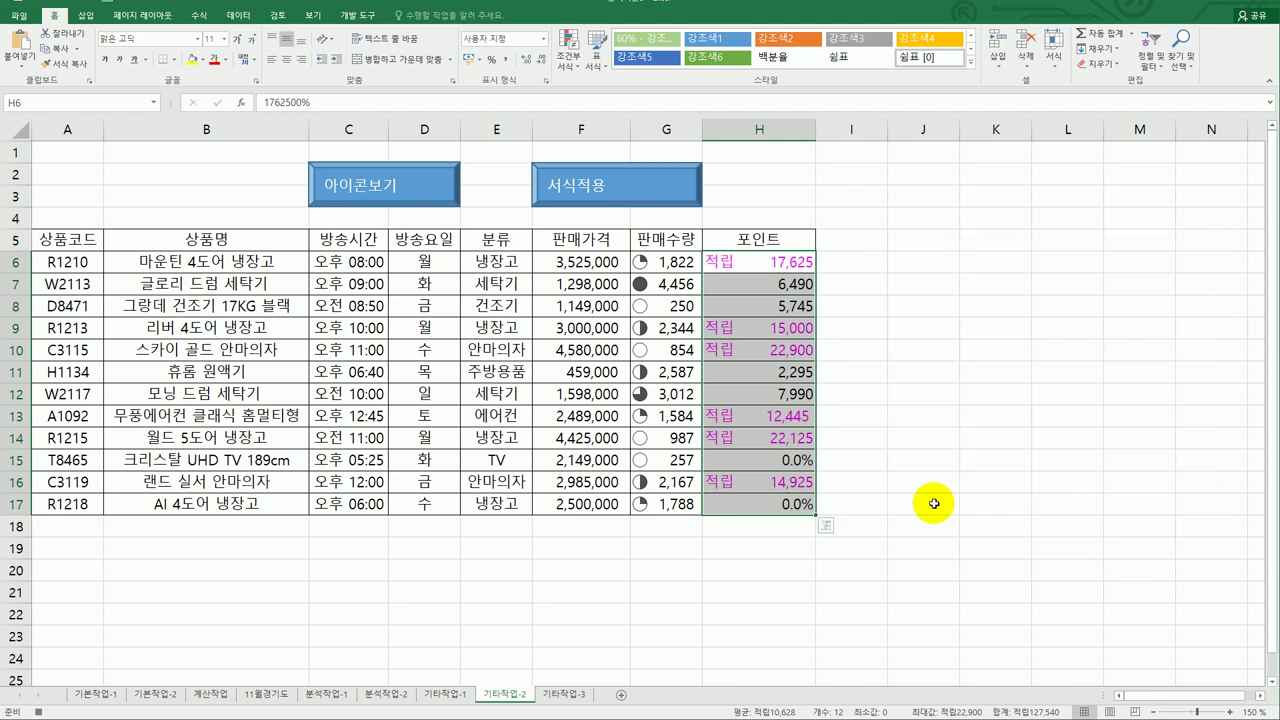
Deselect the formatted range and stop recording the 서식적용 macro.
click(799, 506)
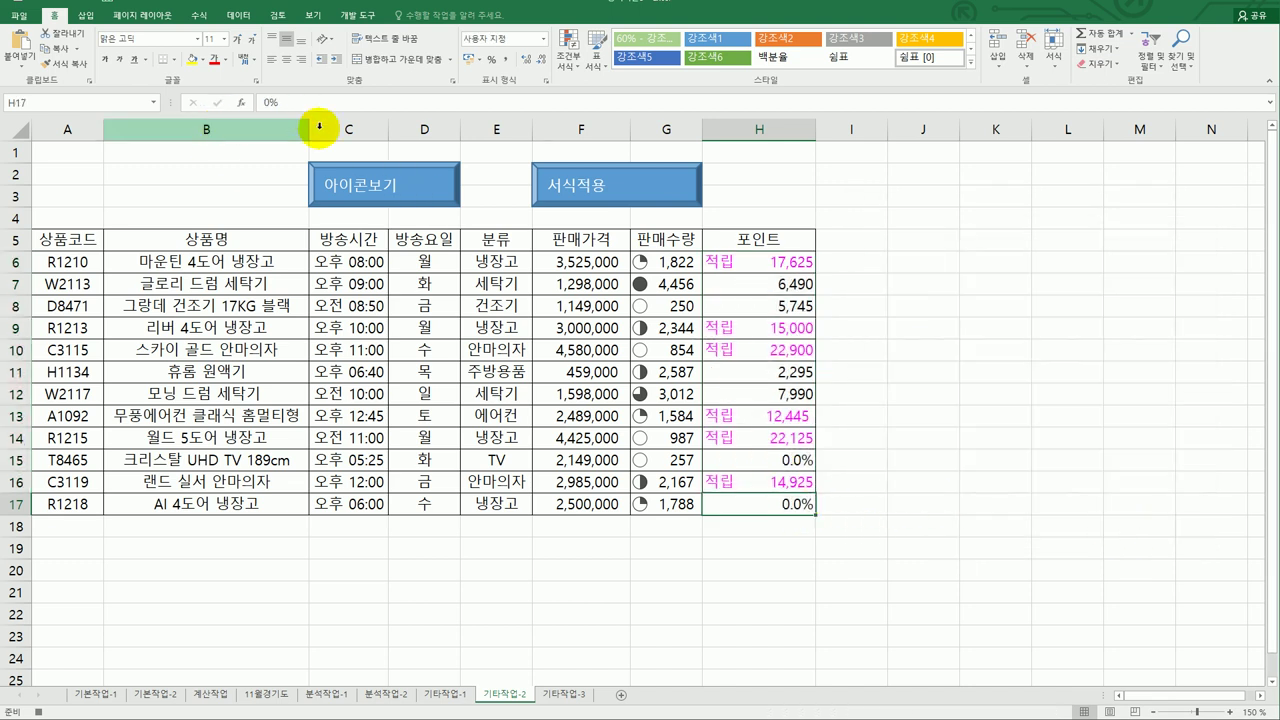
click(357, 15)
click(88, 33)
click(907, 407)
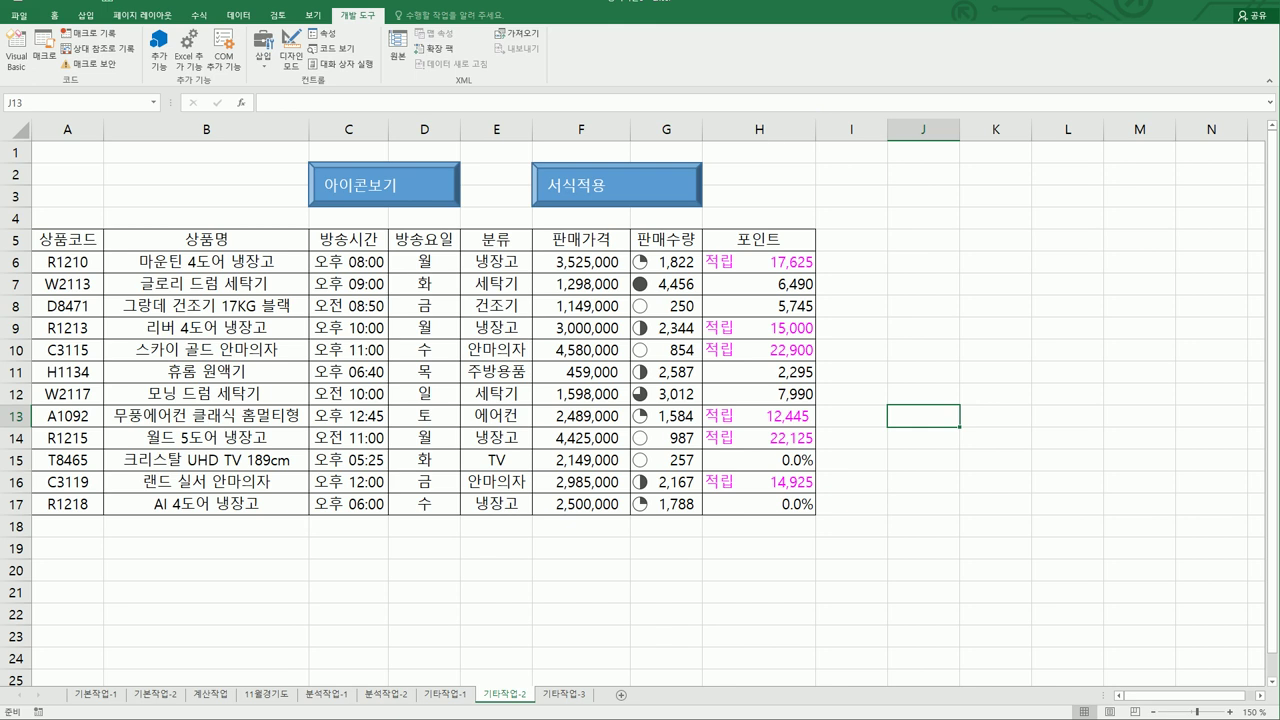
Read the 기타작업-3 form and procedure instructions in the exam document.
key(alt+Tab)
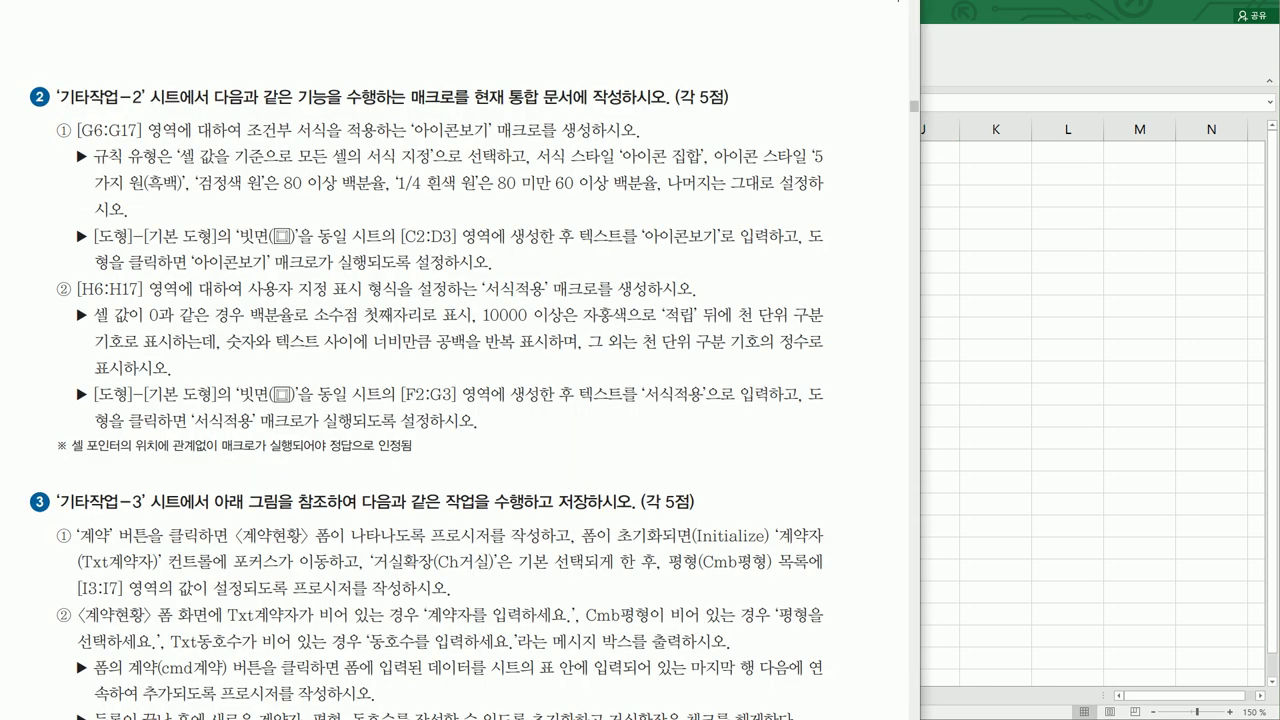
scroll(677, 353, down, 5)
scroll(677, 353, down, 2)
scroll(677, 353, up, 2)
scroll(677, 353, down, 2)
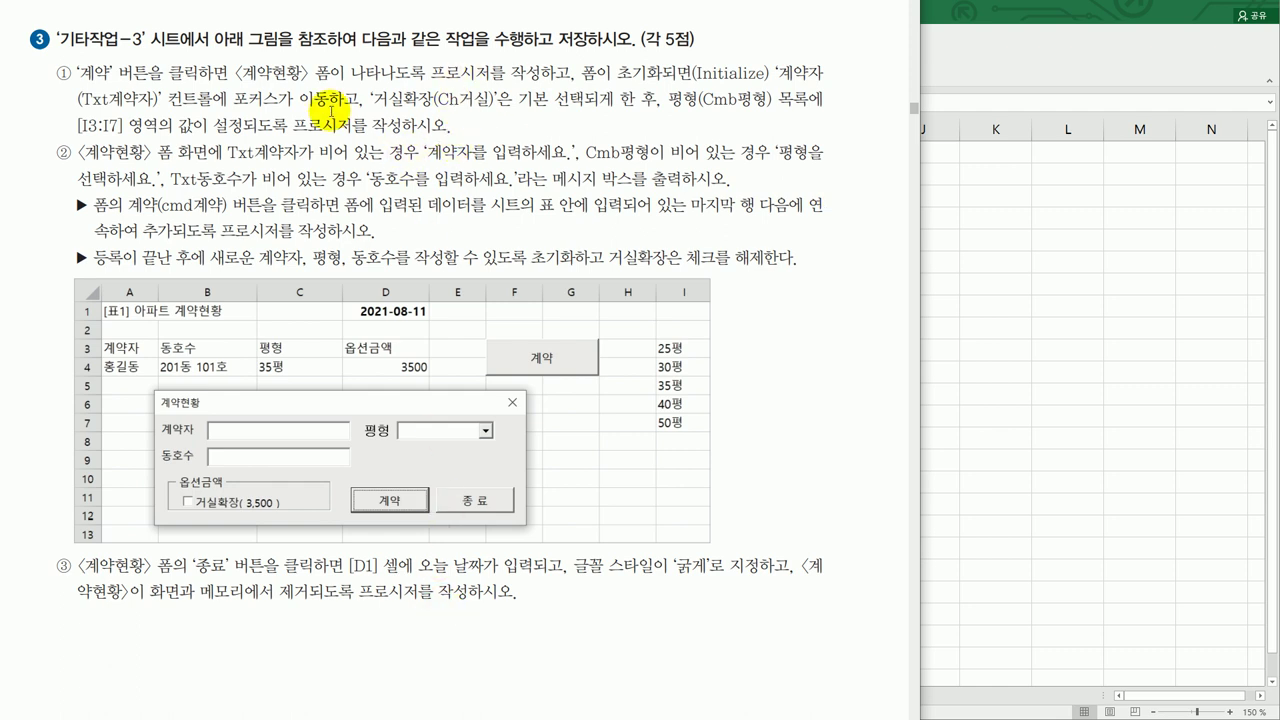
click(1025, 267)
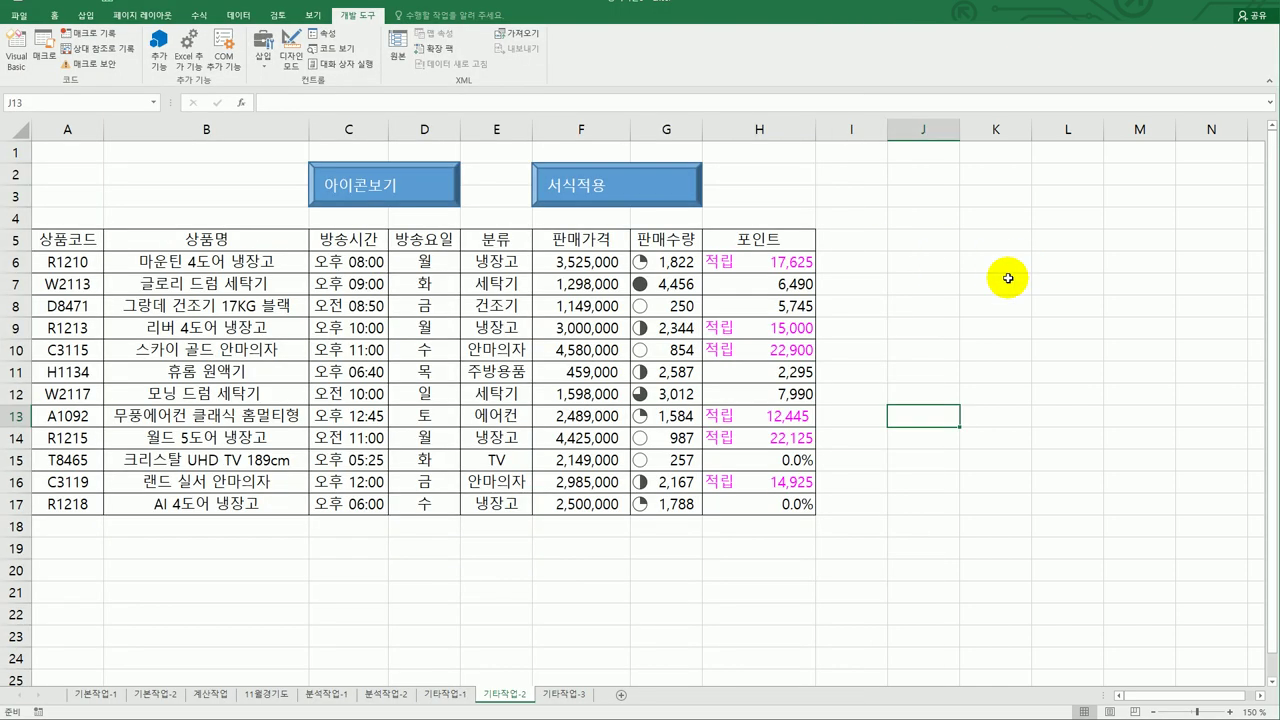
In design mode on the 기타작업-3 sheet, give the 계약 button a click procedure containing 계약현황.Show.
click(567, 695)
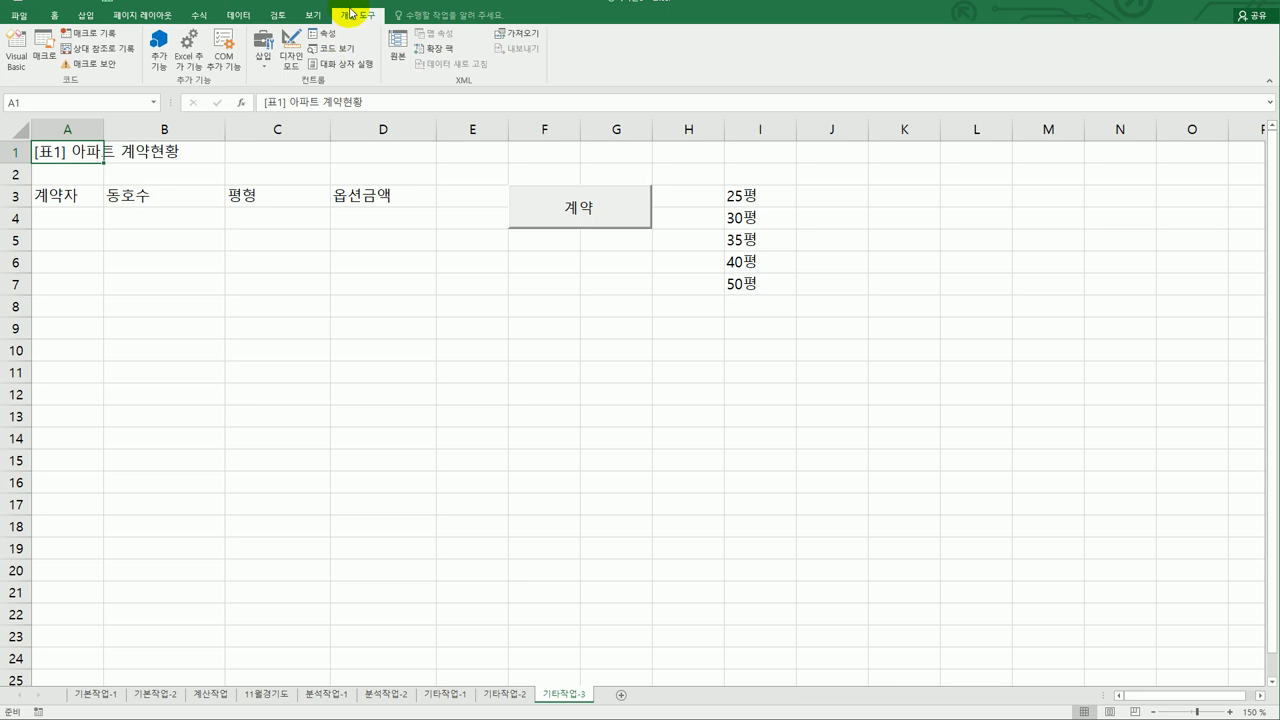
click(300, 62)
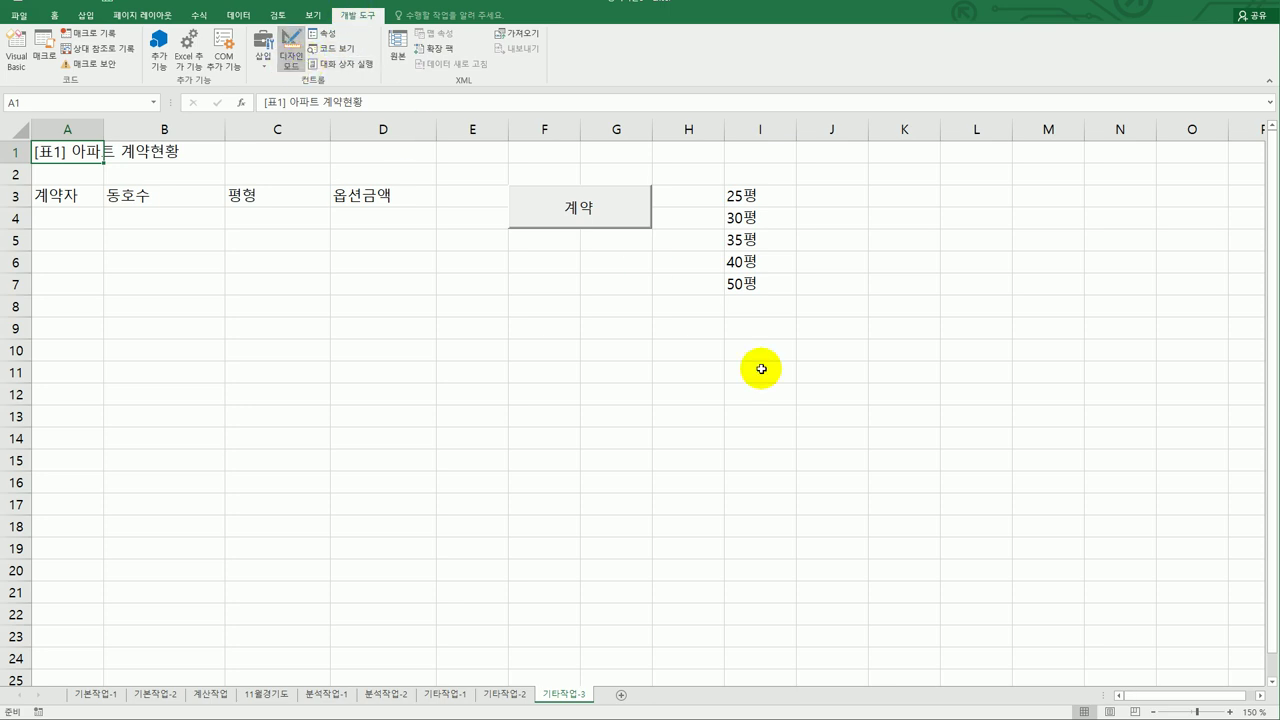
click(617, 213)
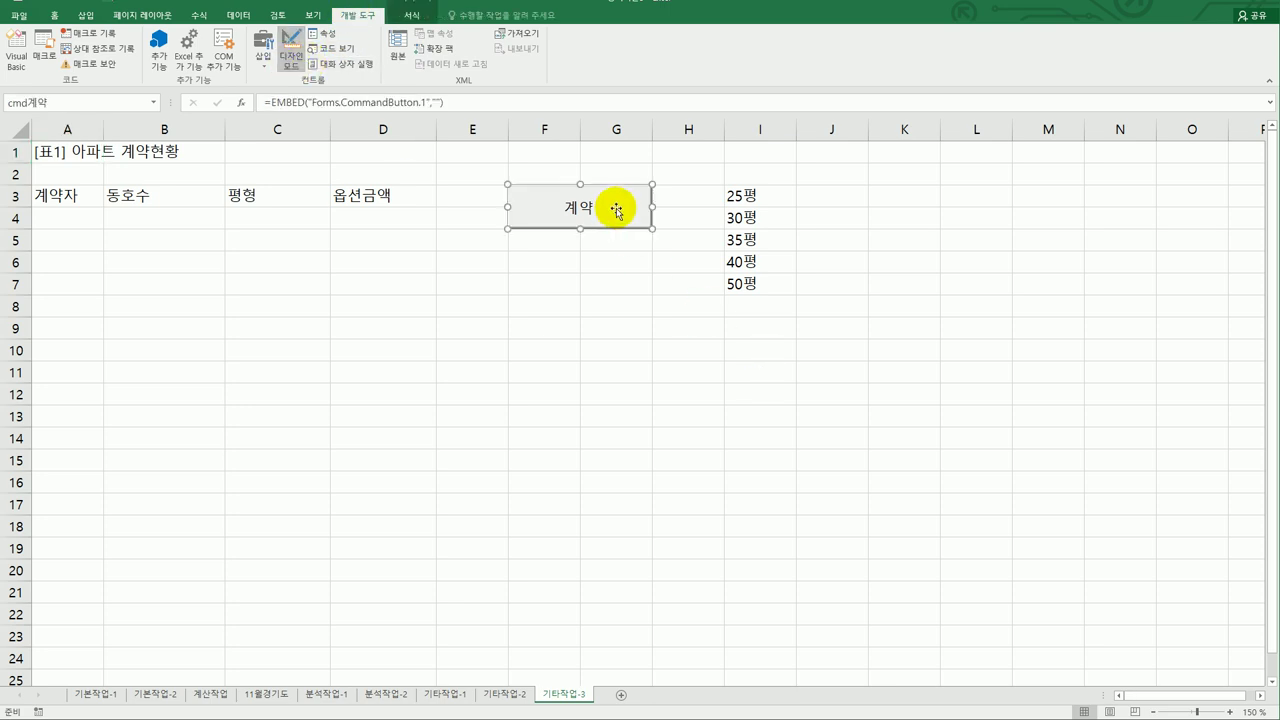
double_click(617, 212)
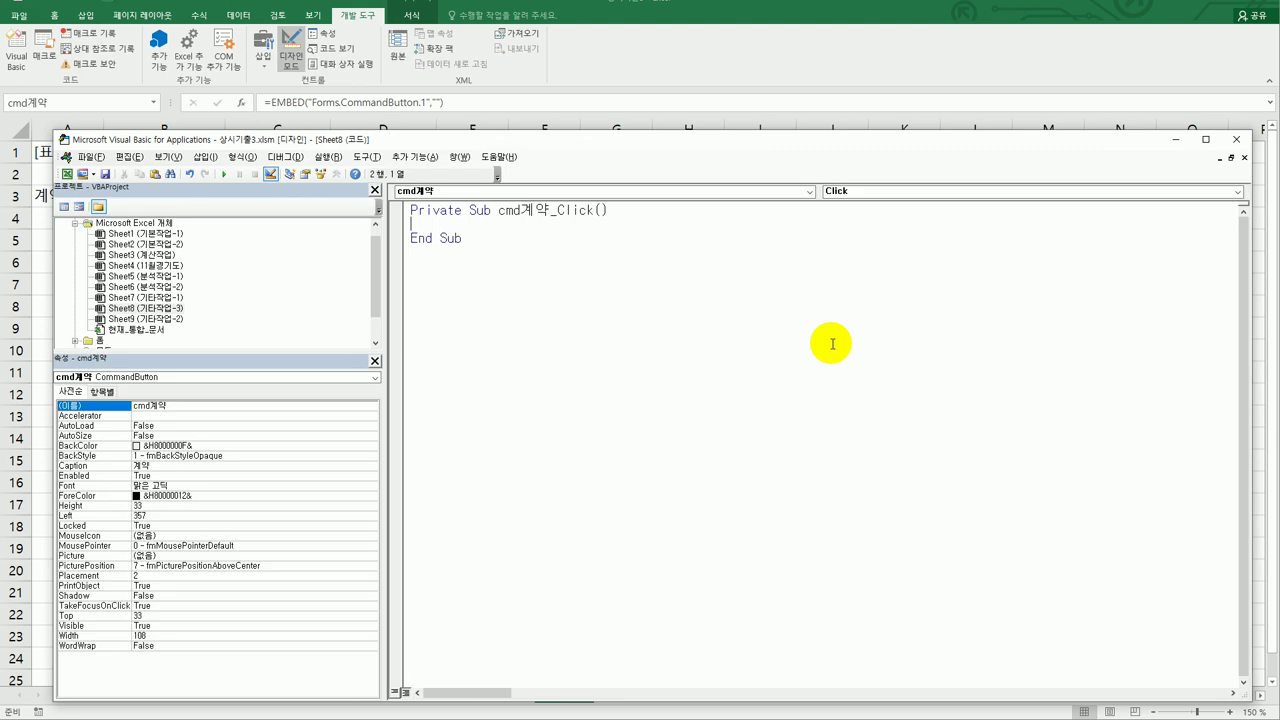
text(계약현황.sho)
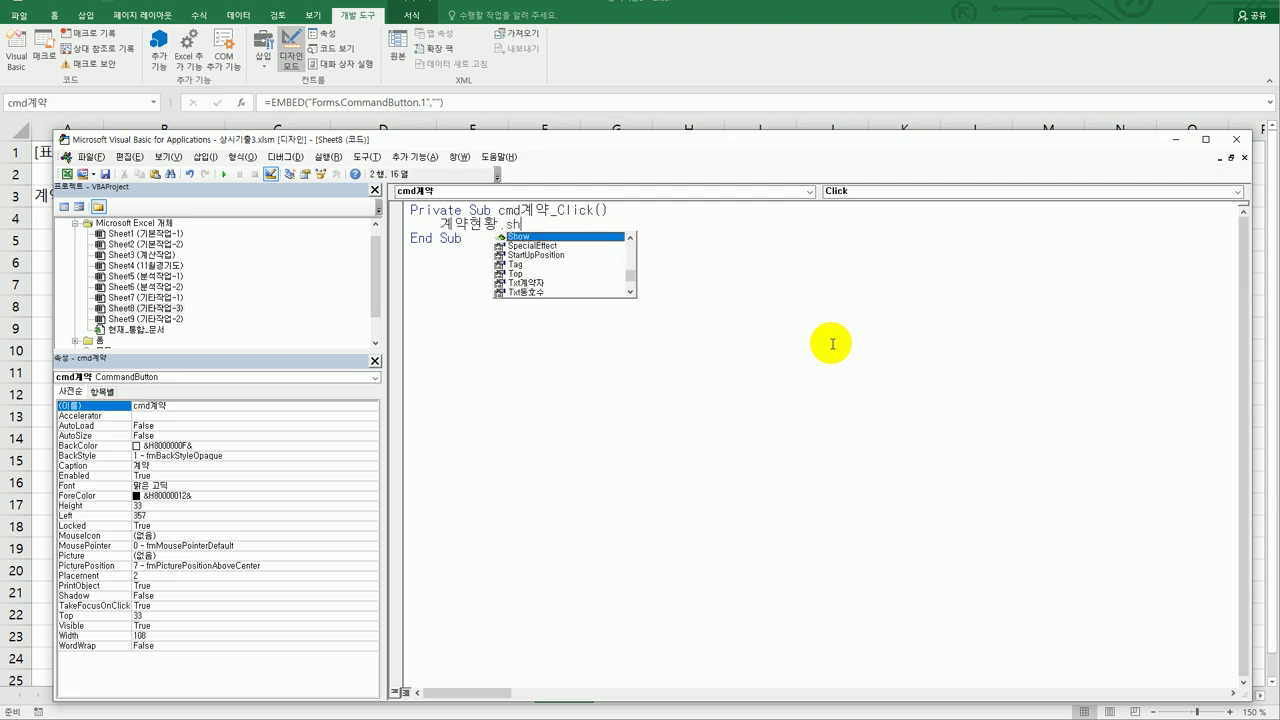
key(Tab)
key(Down)
key(Down)
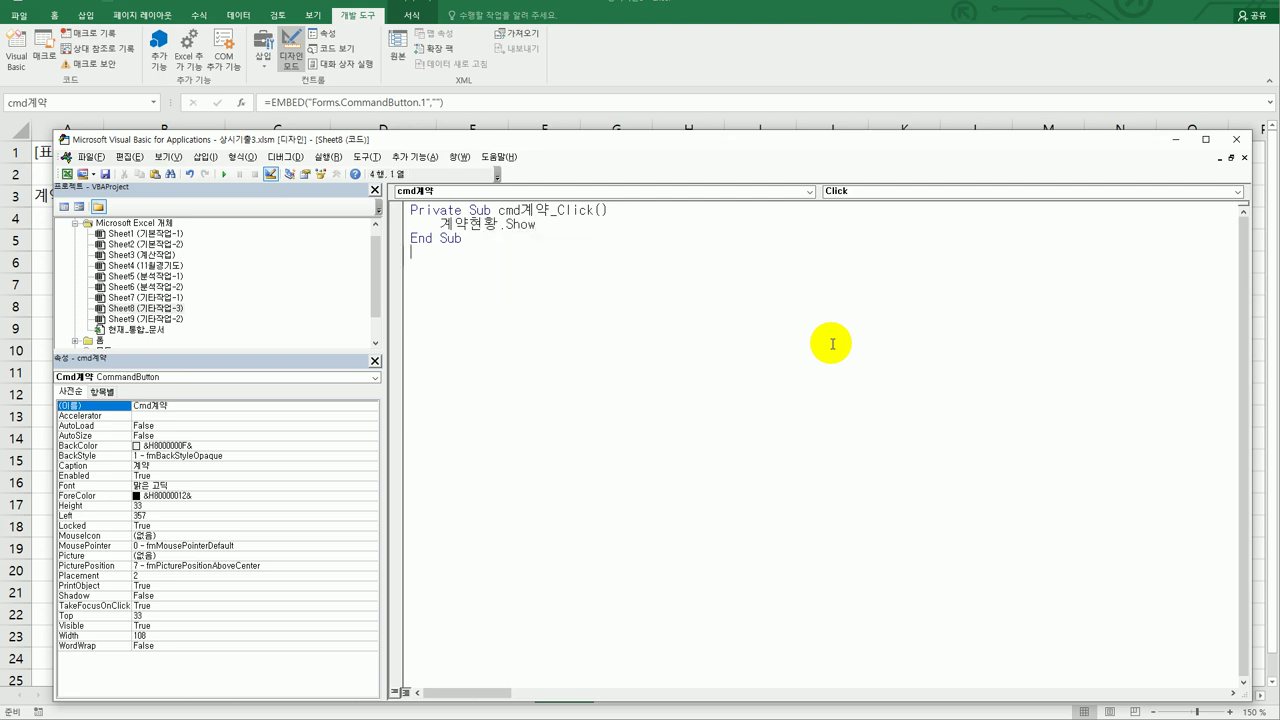
Open the code of the 계약현황 form and create its UserForm_Initialize procedure.
double_click(99, 341)
click(113, 341)
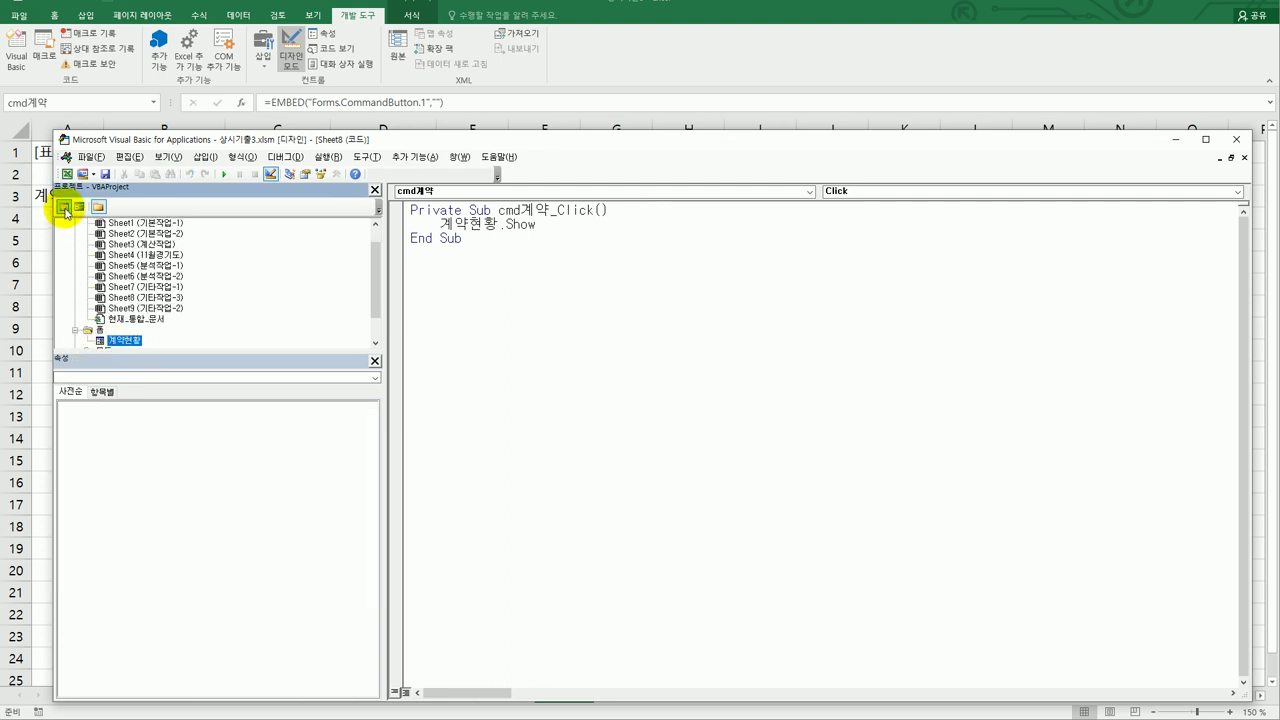
click(64, 206)
click(553, 191)
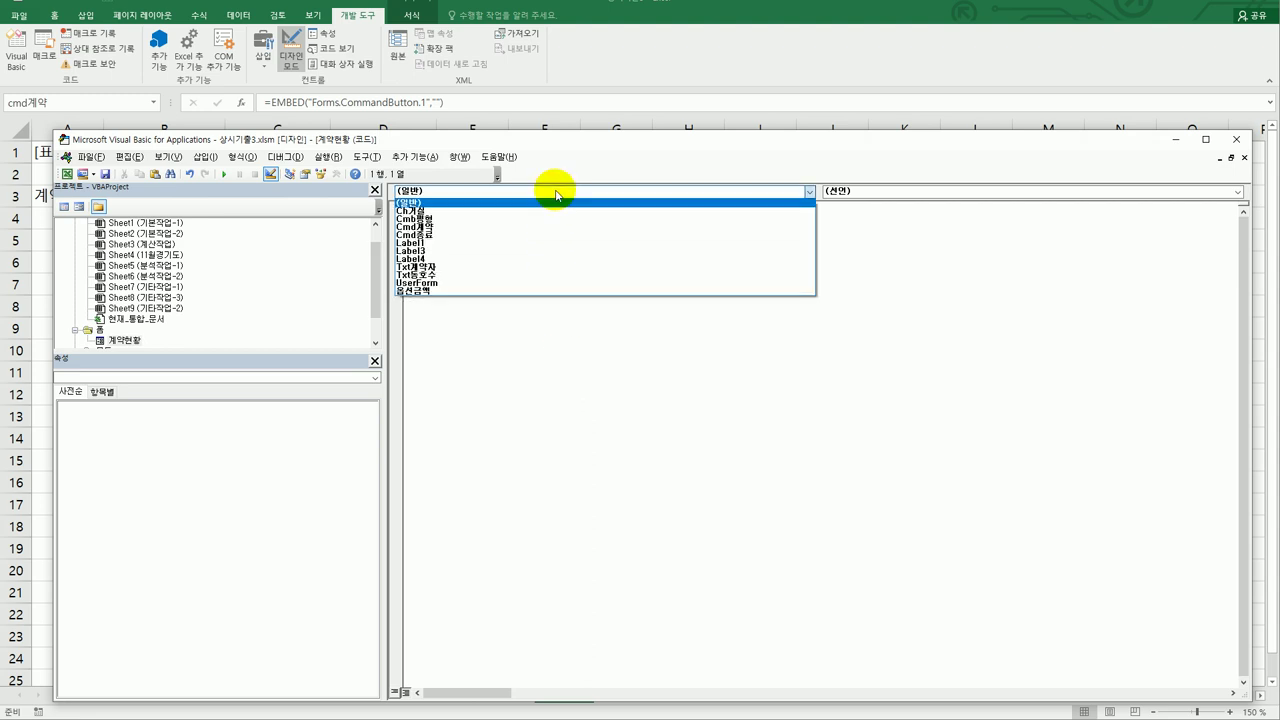
click(540, 283)
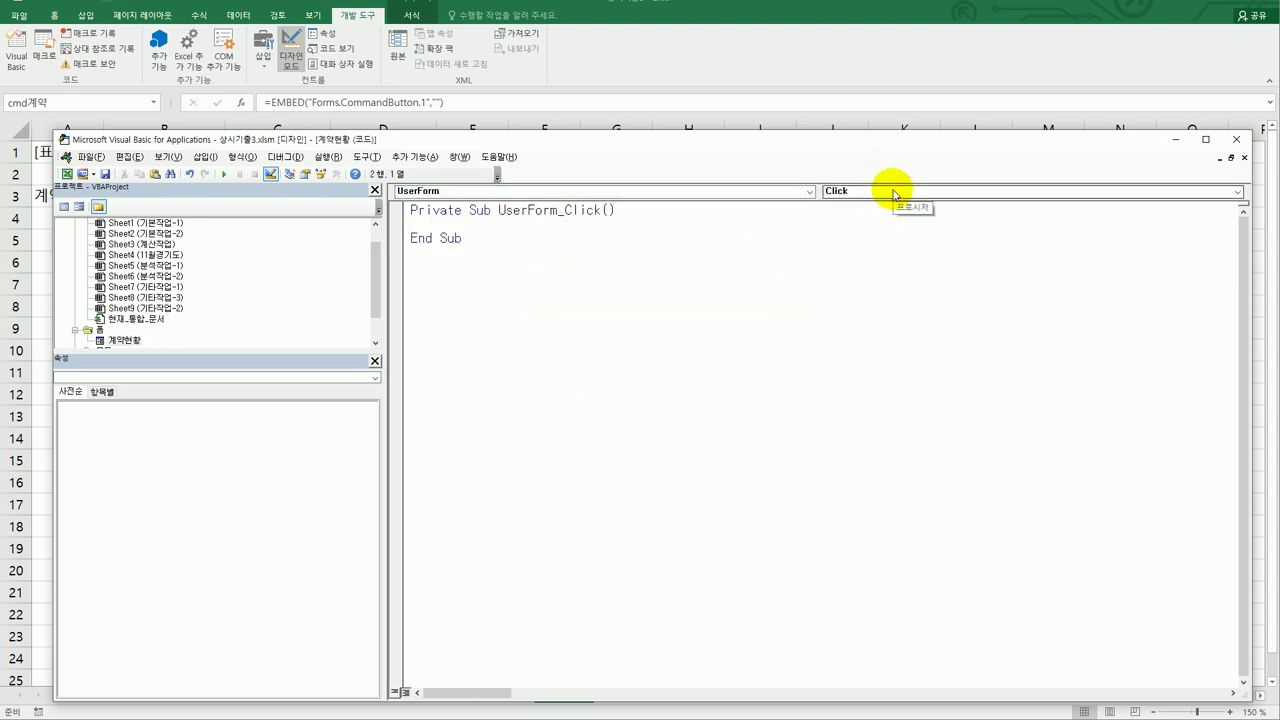
click(891, 191)
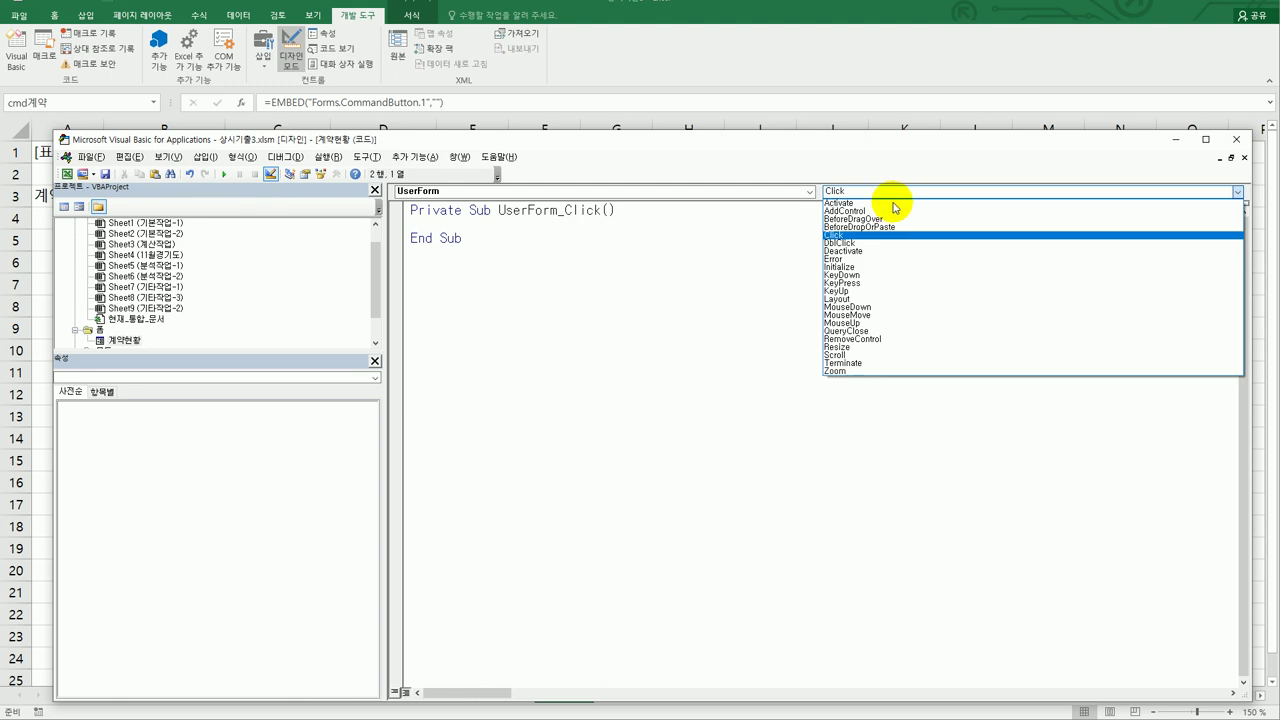
click(890, 267)
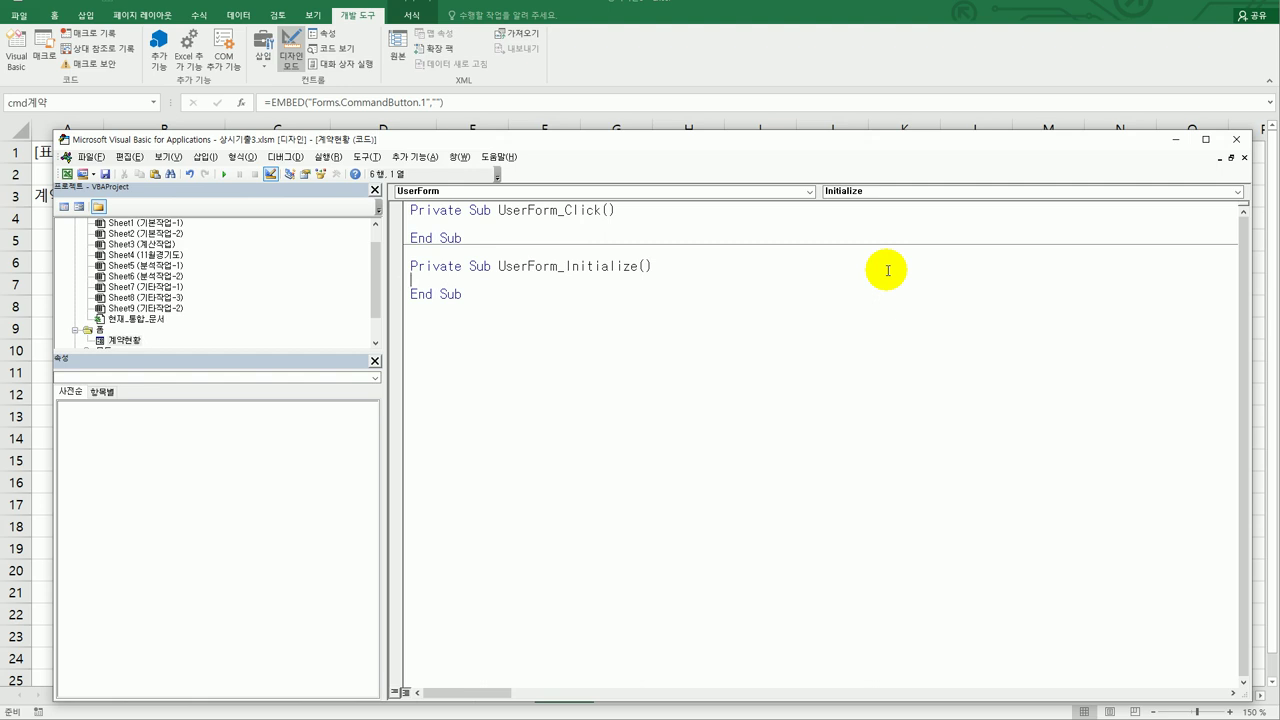
In UserForm_Initialize, move the focus with Txt계약자.SetFocus and select the living-room option with Ch거실 = True.
text(txt계약자.set)
key(Tab)
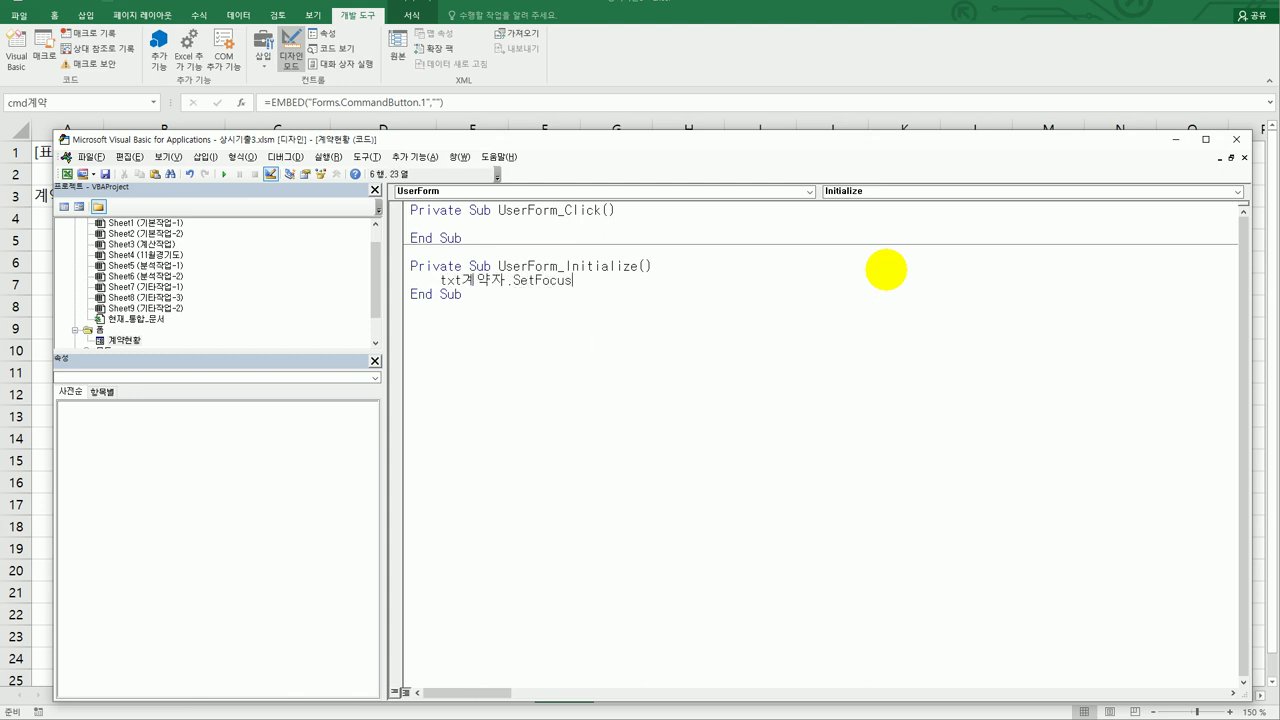
key(Return)
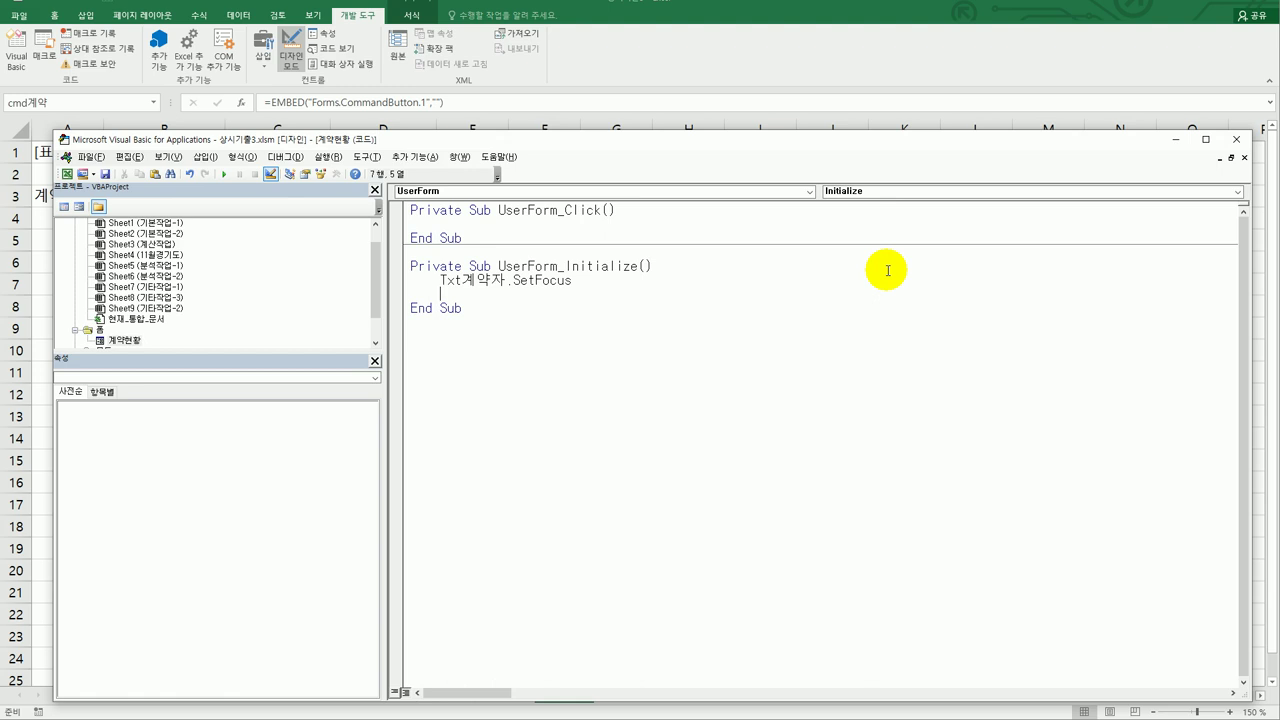
text(ch거실 = true)
key(Return)
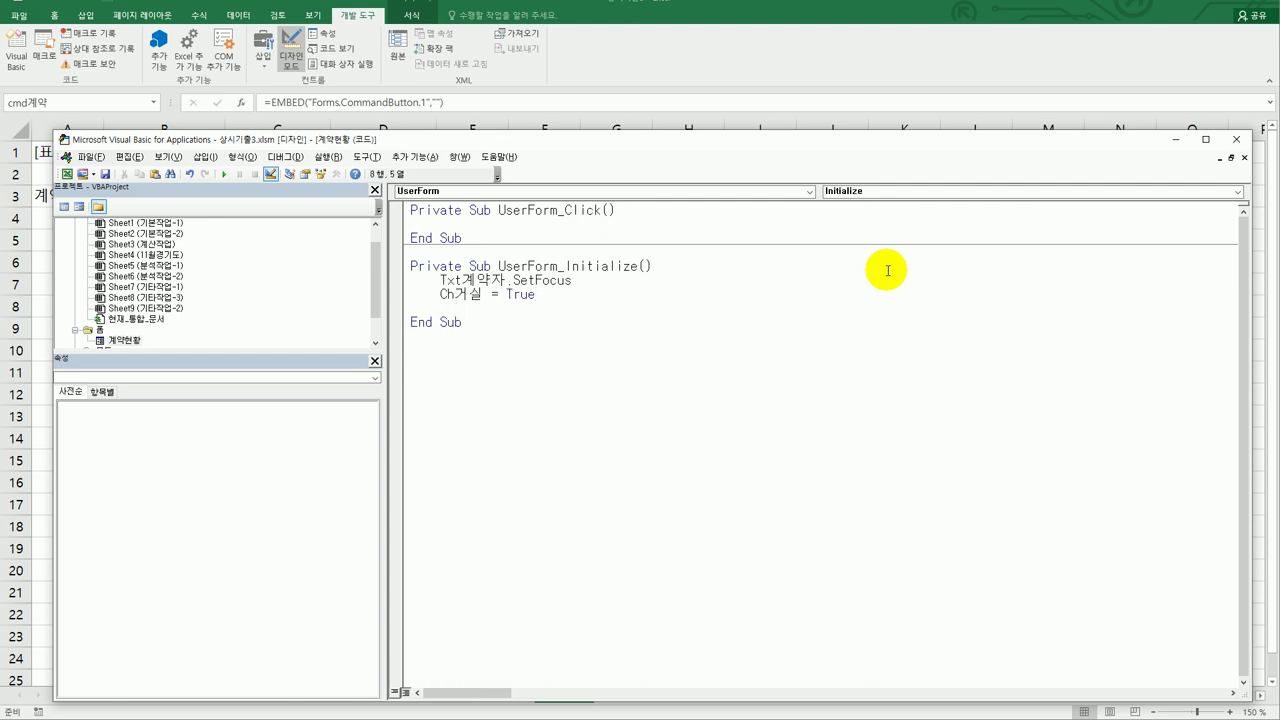
Add Cmb평형.RowSource = "I3:I7" to UserForm_Initialize and check the range against the exam document.
text(cmb평형)
key(BackSpace)
text(.r)
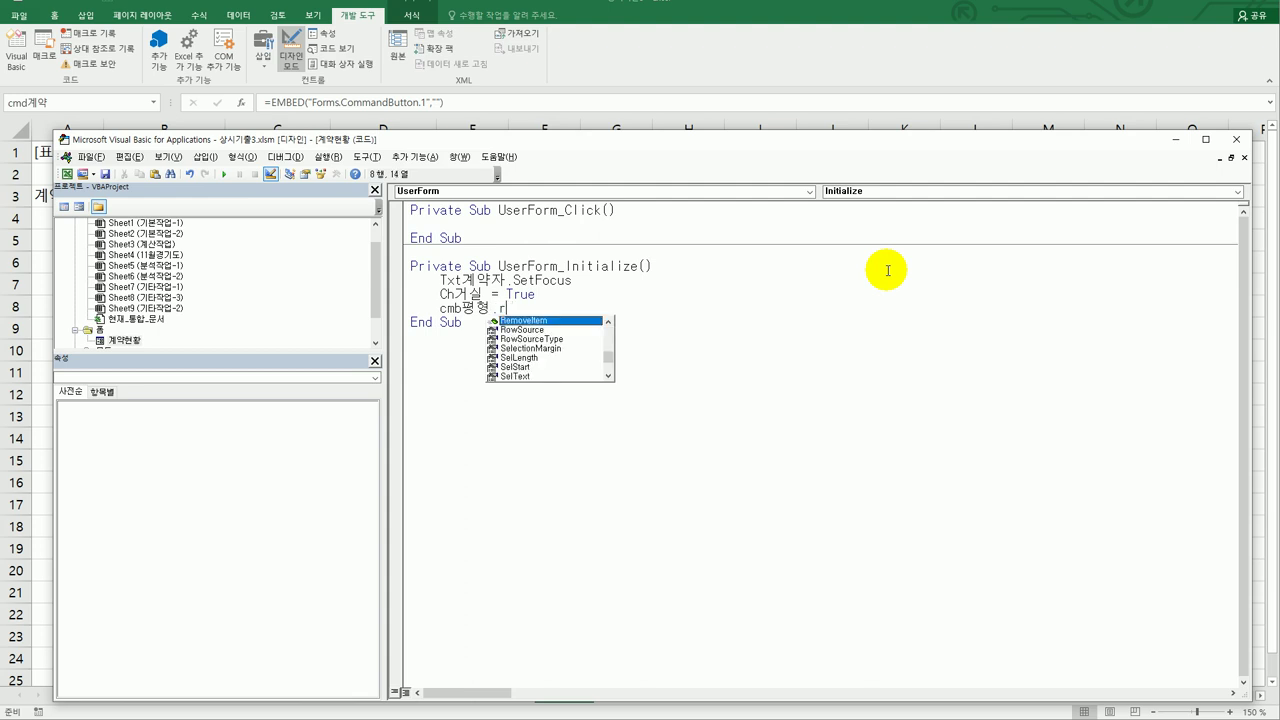
text(ow = )
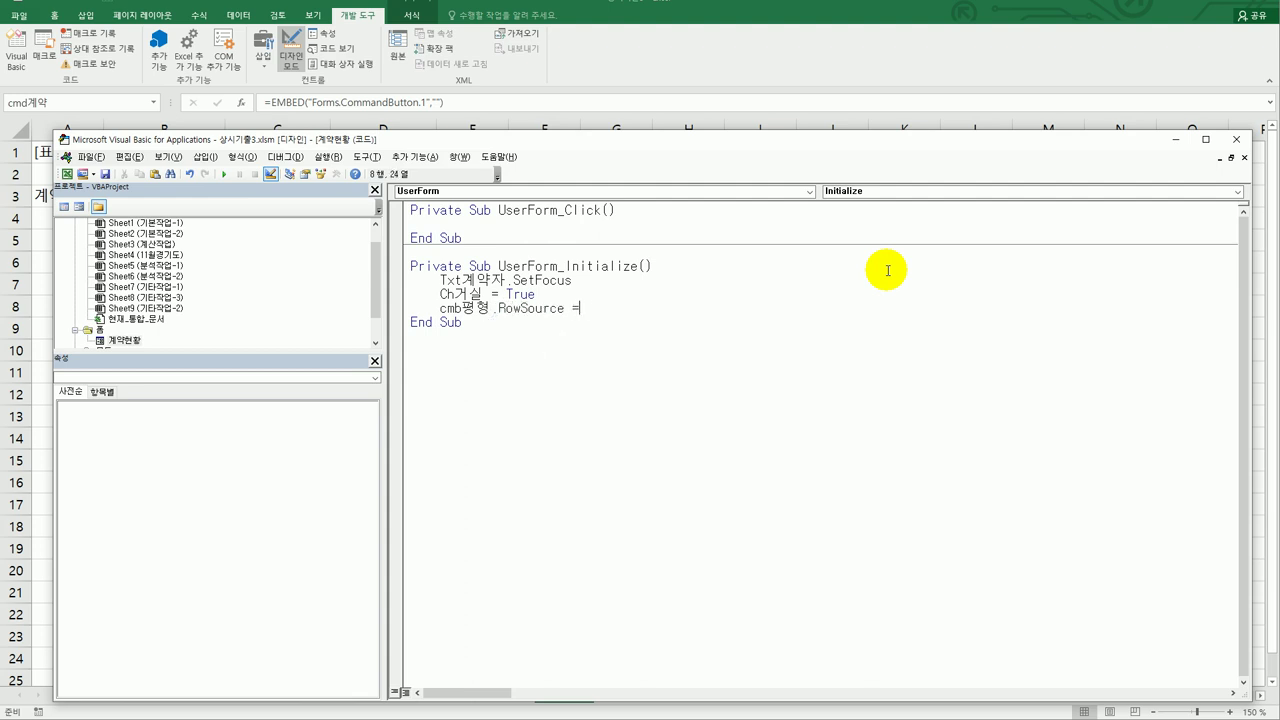
text("ㅑ)
key(BackSpace)
key(Hangul)
text(I3:I7")
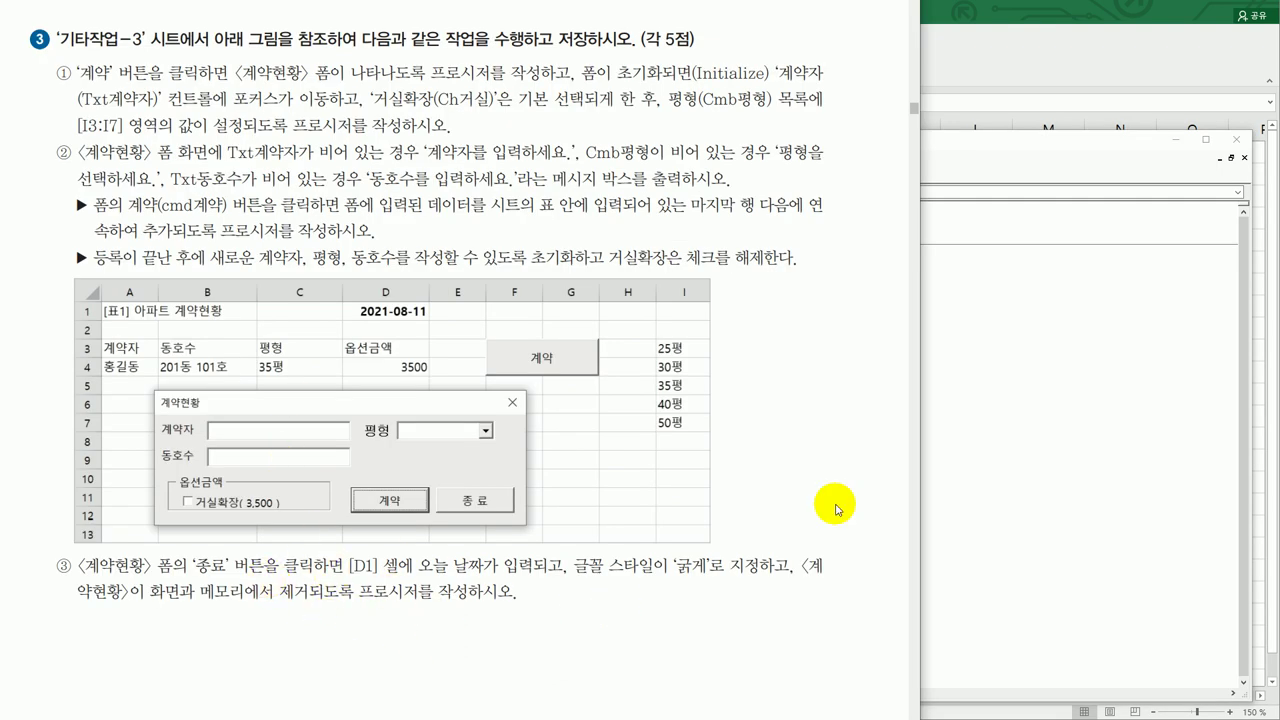
click(987, 478)
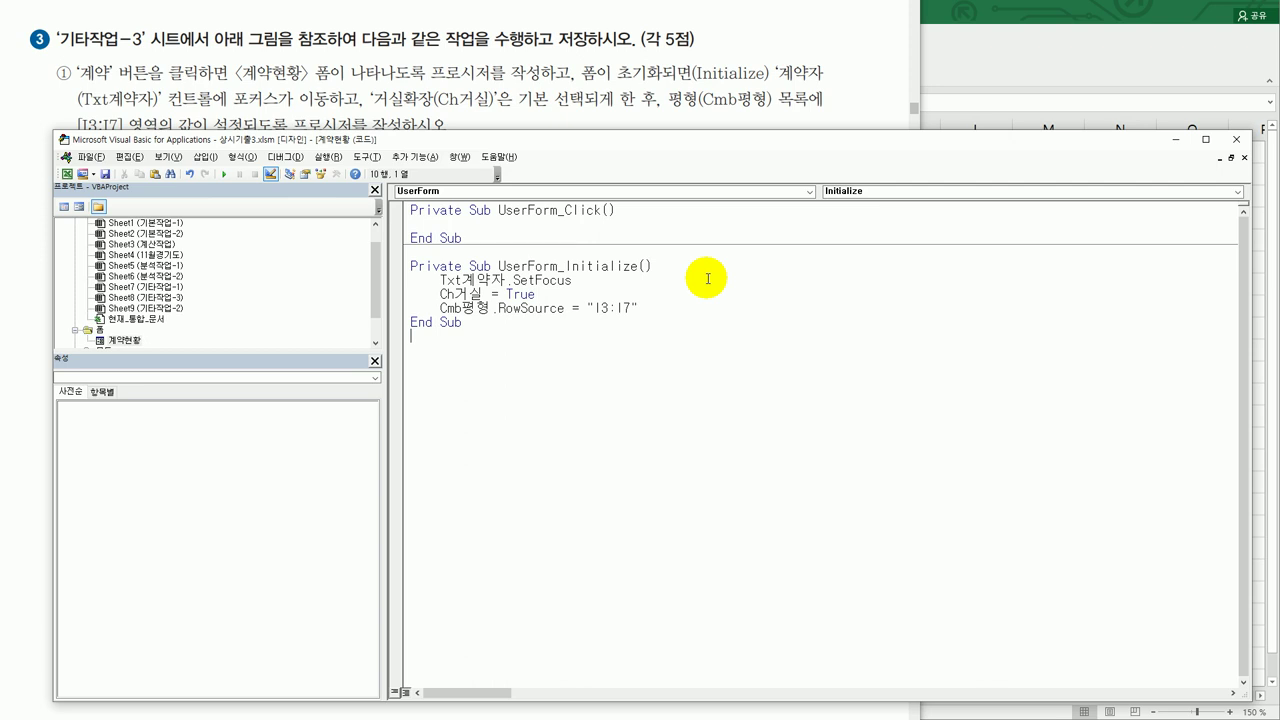
Create the Cmd종료 click procedure and enter [D1] = Date to write today's date.
click(446, 193)
click(444, 235)
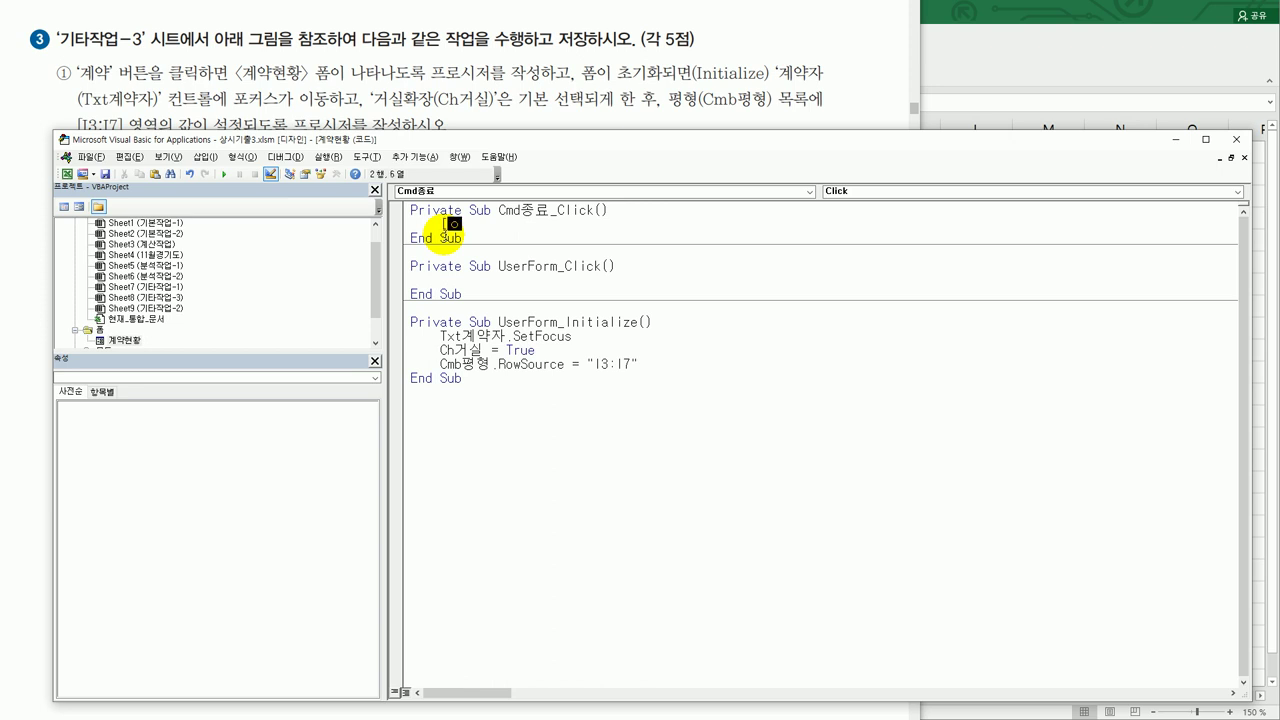
text([D1] = Date)
key(Return)
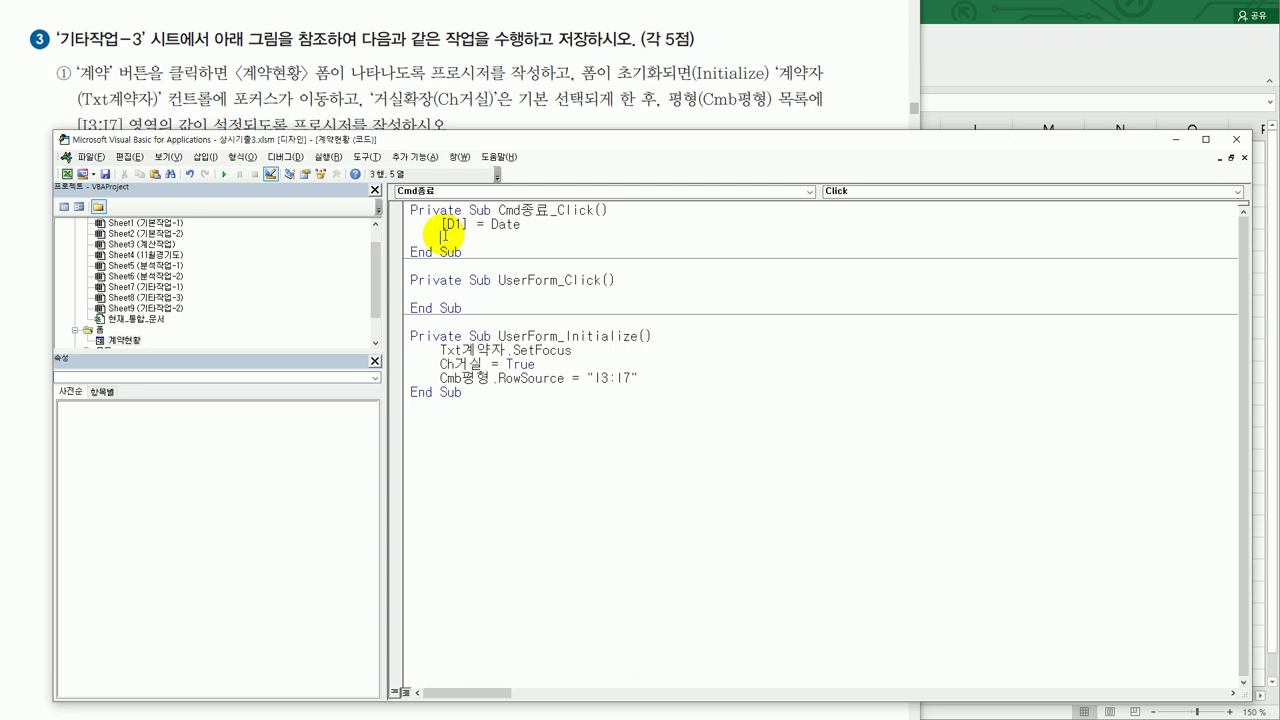
Complete Cmd종료_Click with [d1].Font.Bold = True and Unload Me.
text([d1].font.bold =tu)
key(BackSpace)
text(rue)
key(Return)
text(unload me)
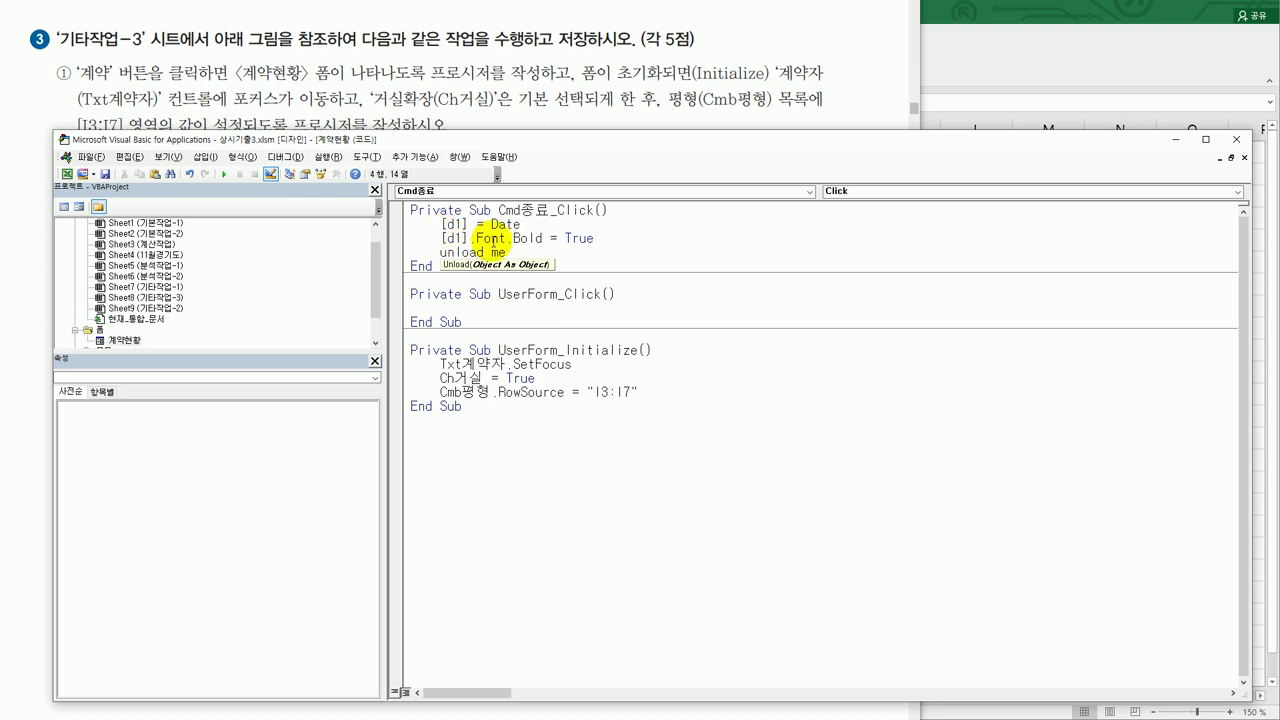
click(520, 338)
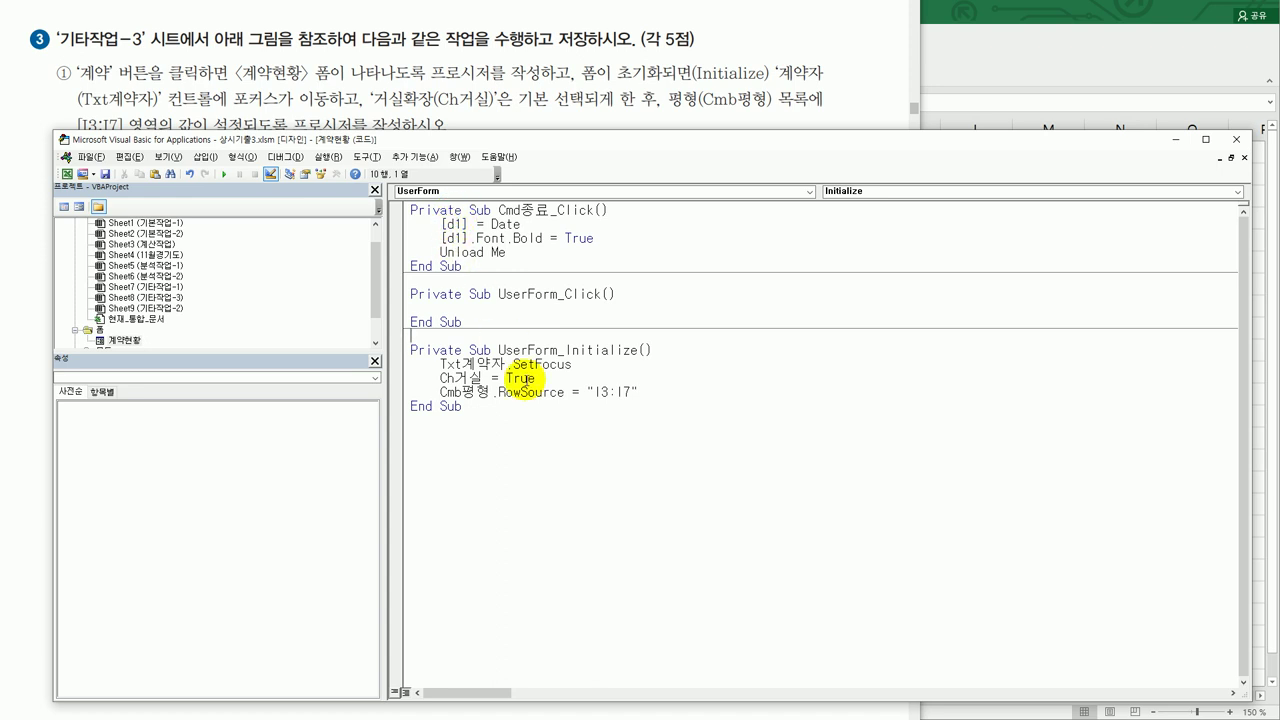
Review the cmd계약 requirements in the exam document and create the form's Cmd계약 click procedure.
click(634, 25)
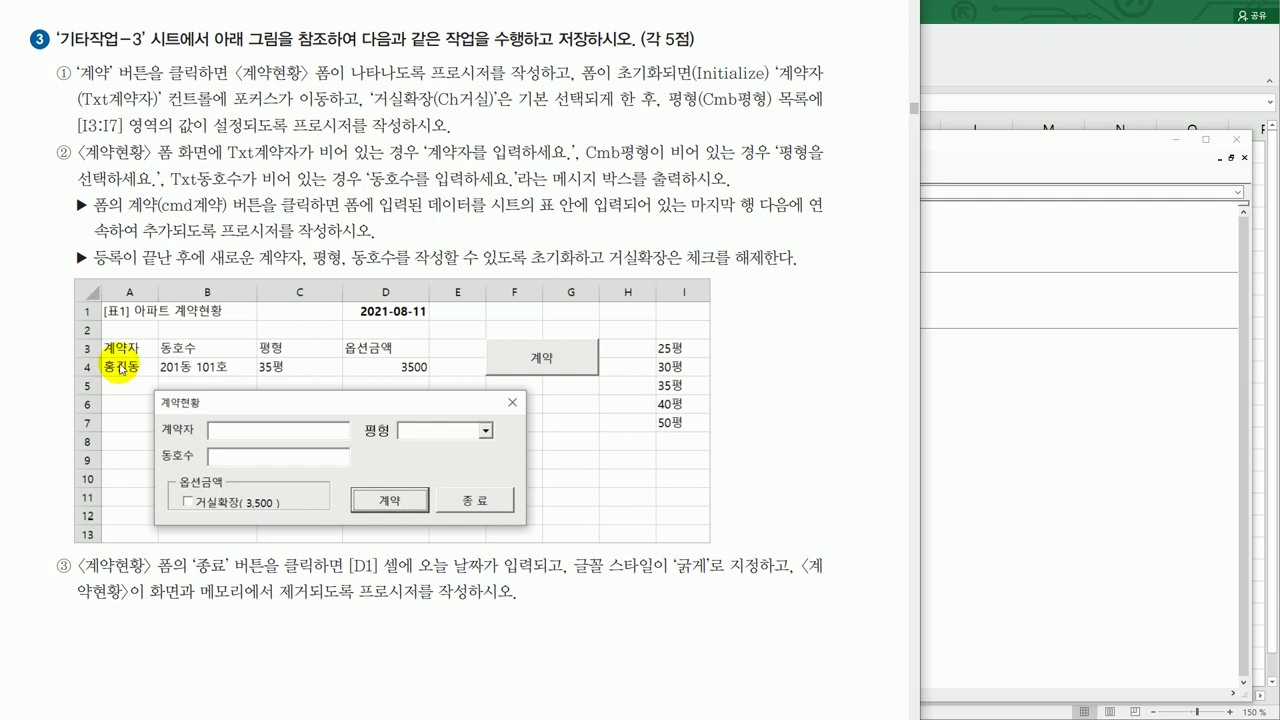
click(1057, 360)
click(475, 193)
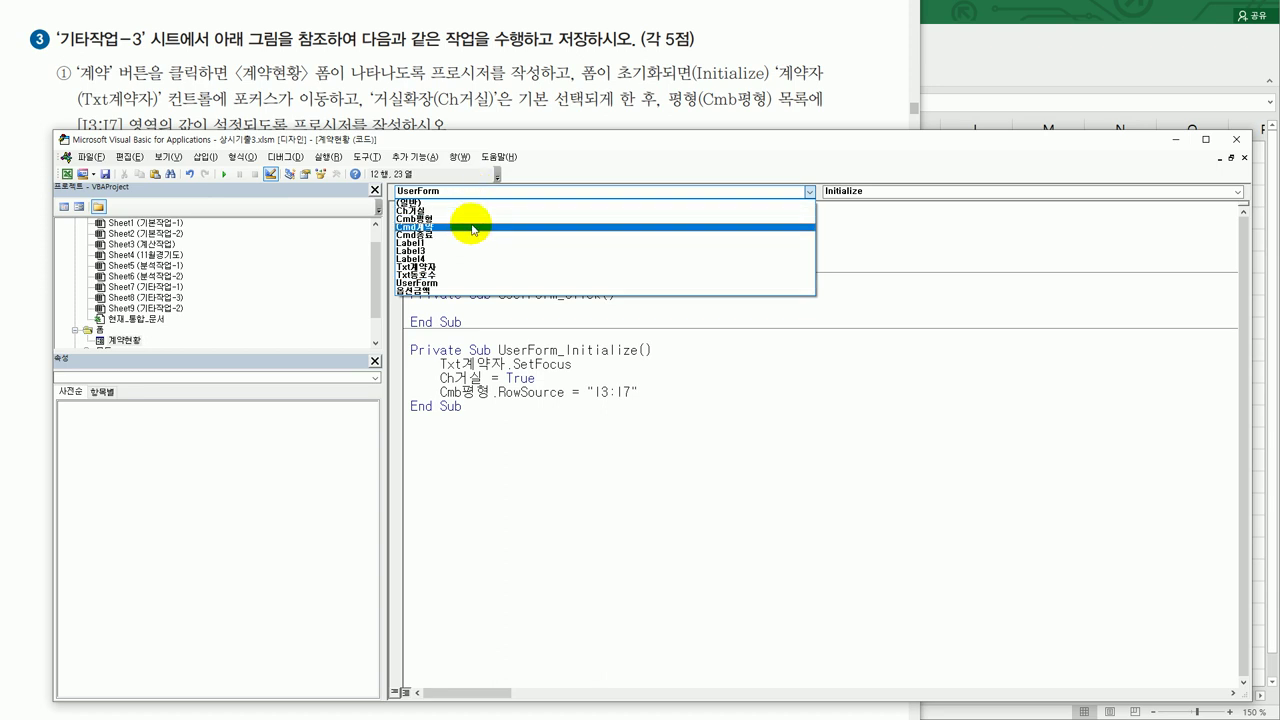
click(473, 229)
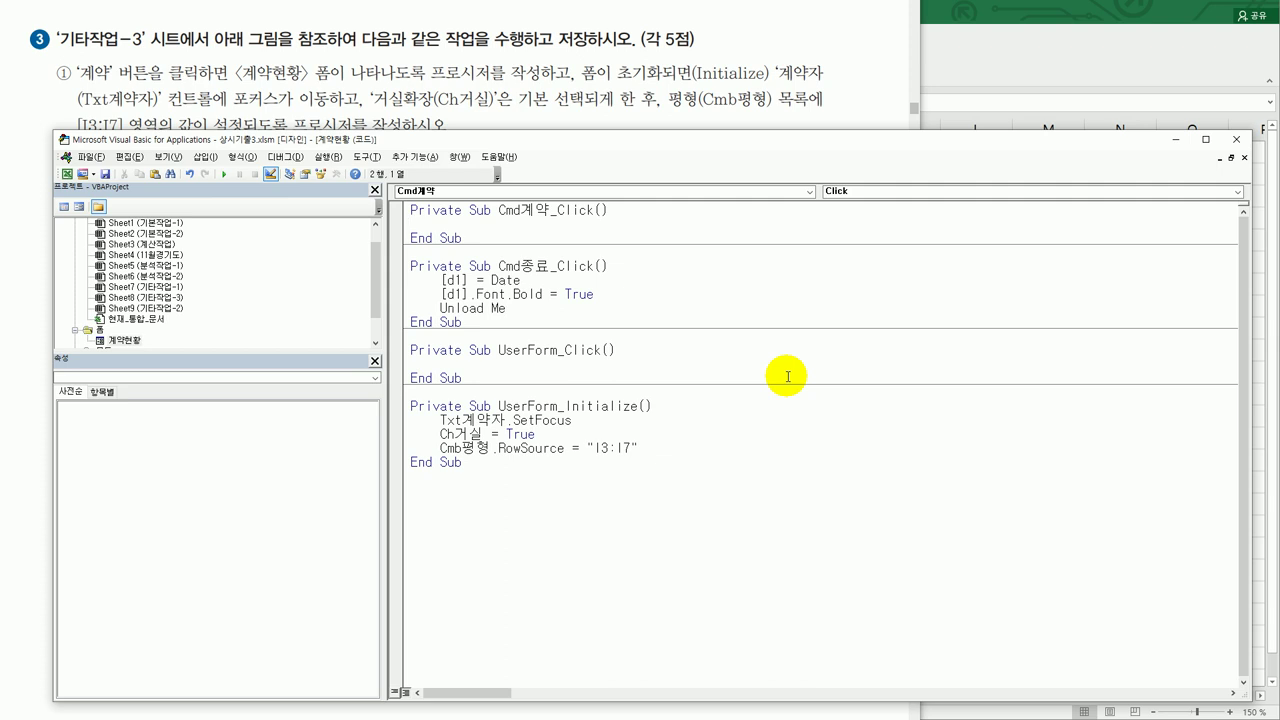
key(Return)
key(Tab)
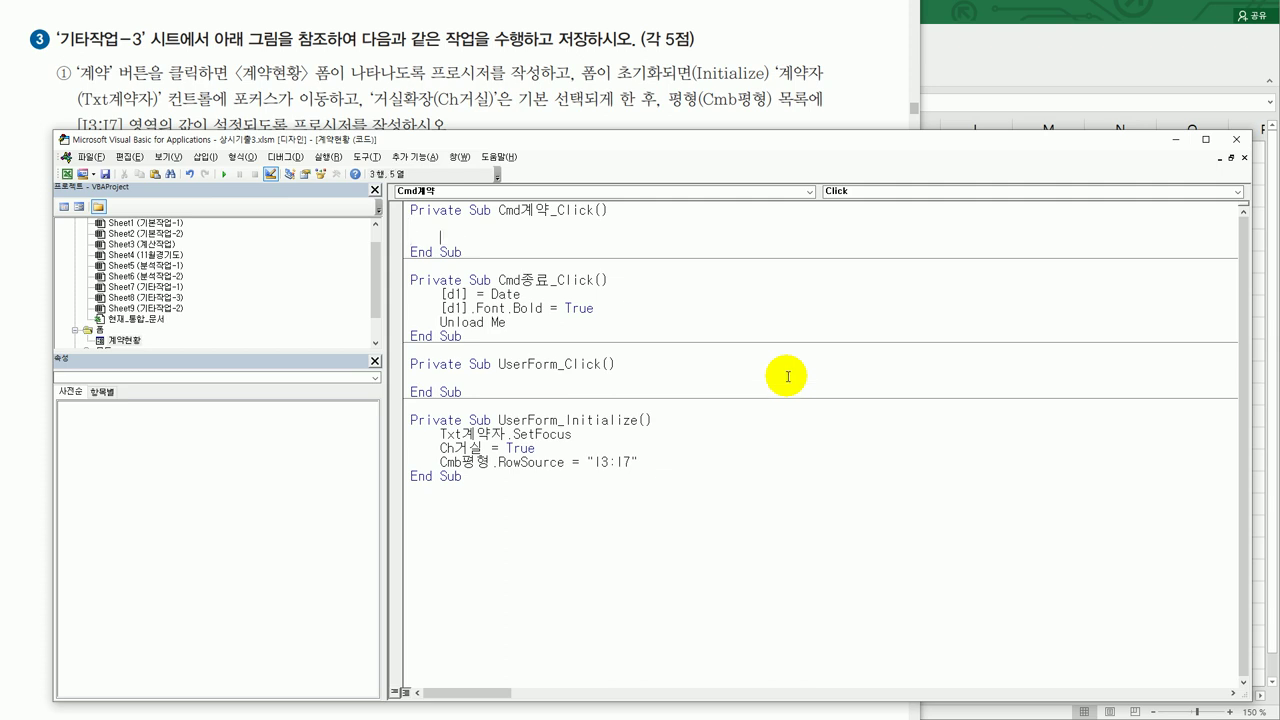
In Cmd계약_Click, add If Txt계약자 = "" Then with the message box "계약자를 입력하세요.".
text(if txtㄱ계약자 =""Then)
key(Return)
key(Tab)
text(msg)
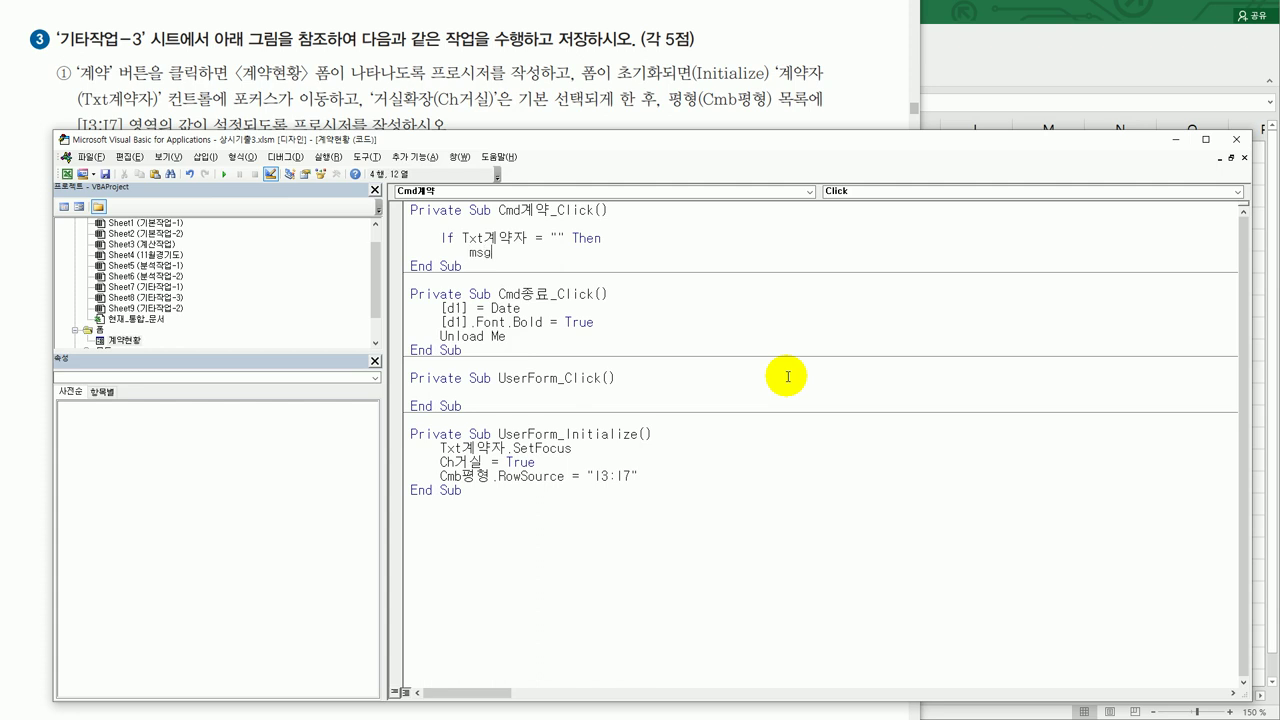
text(box ")
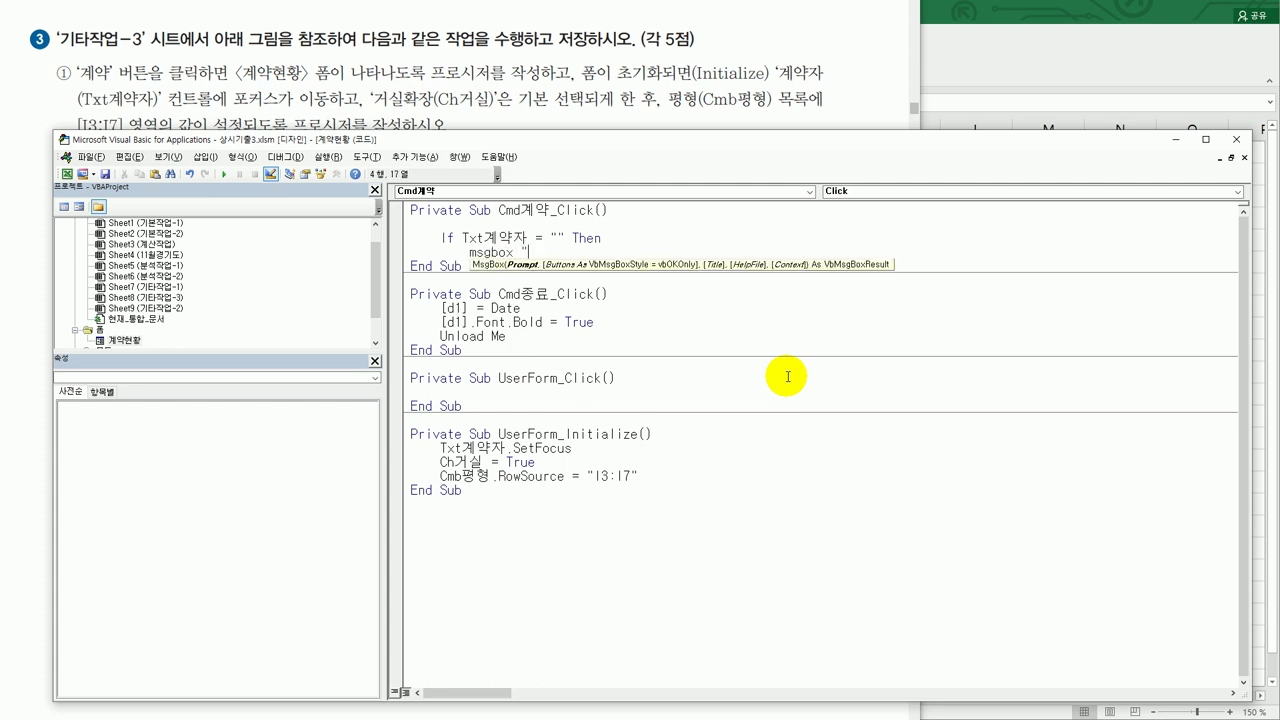
text(계약자를 ㅇ입력하세)
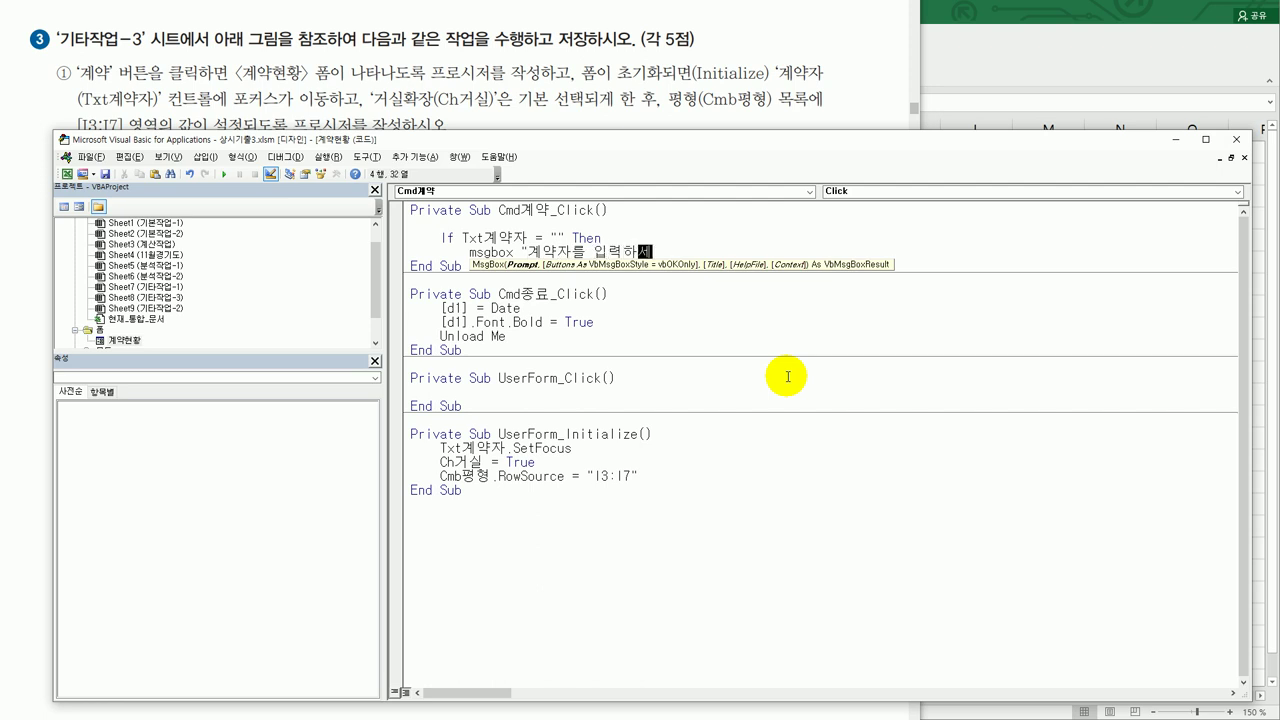
text(요.")
key(Return)
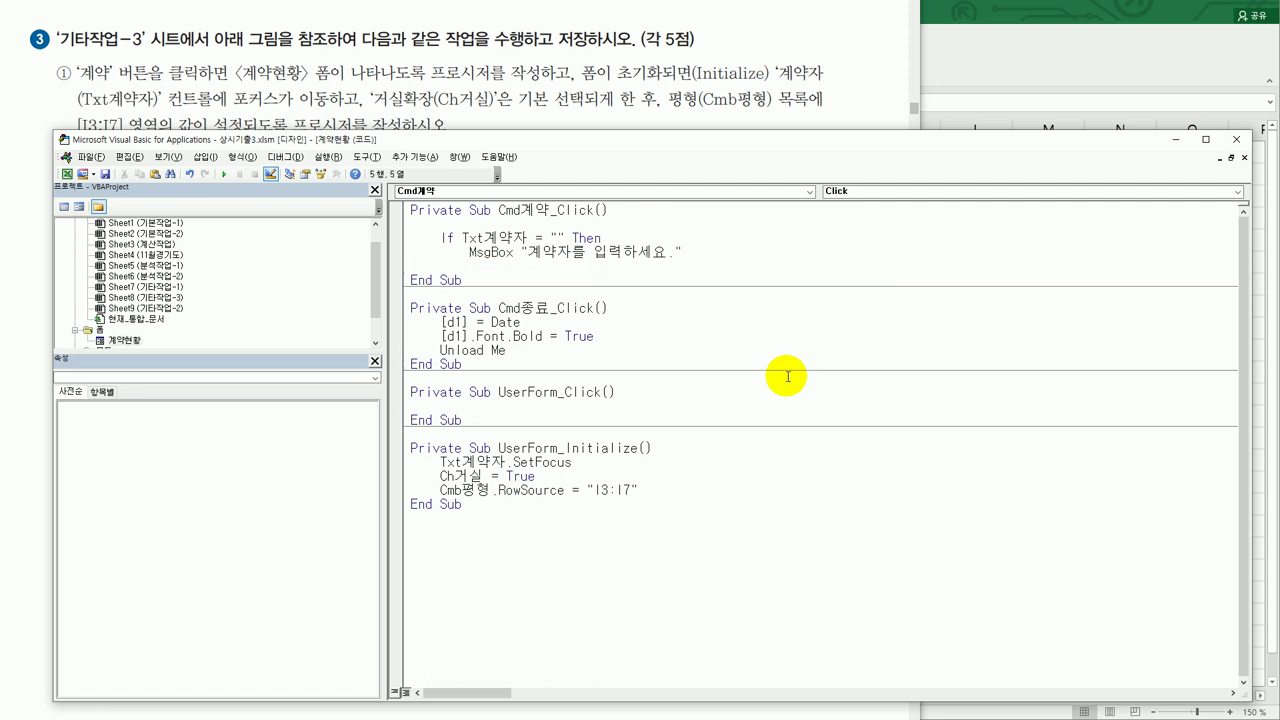
Add the branch ElseIf Cmb평형 = "" Then with the message box "평형을 선택하세요.".
text(elseif cmb평형 = "" Then)
key(Return)
text(msg)
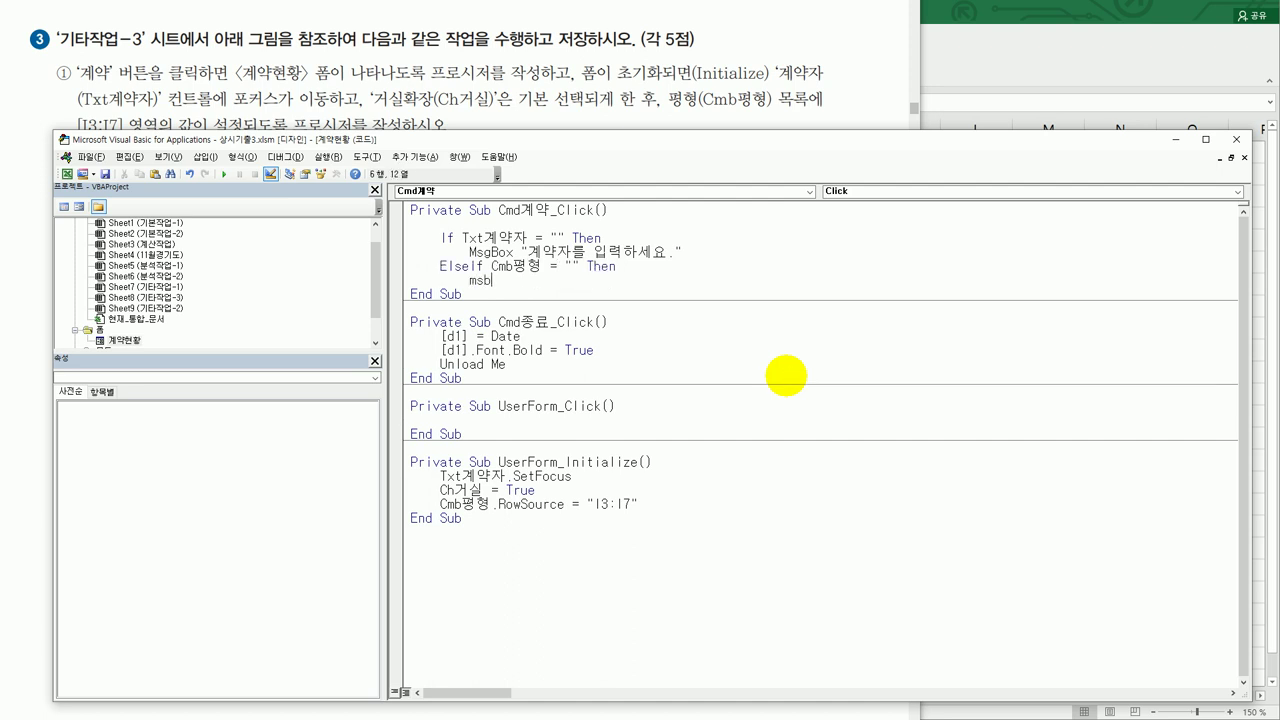
text(box )
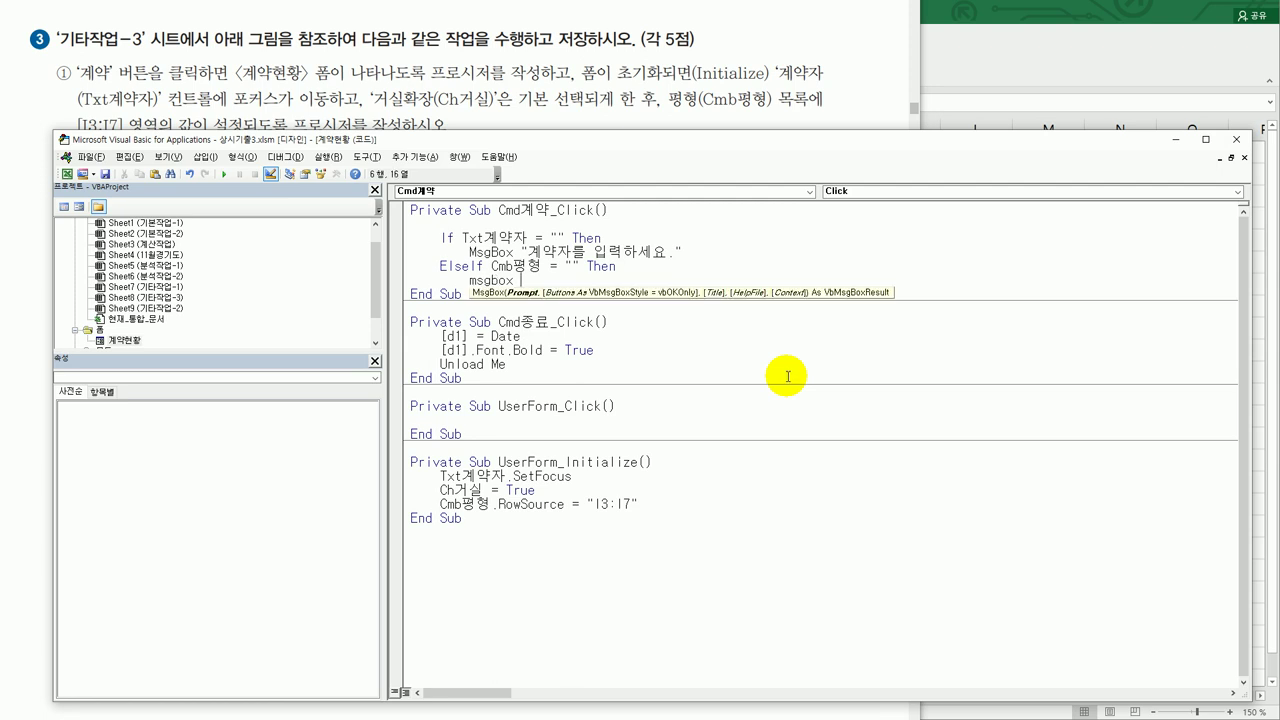
text("평형을 선택하세요.")
key(Return)
Copy the two-line Cmb평형 ElseIf branch and paste the duplicate directly below it.
key(Up)
key(Up)
key(Home)
key(shift+Down)
key(shift+End)
key(ctrl+c)
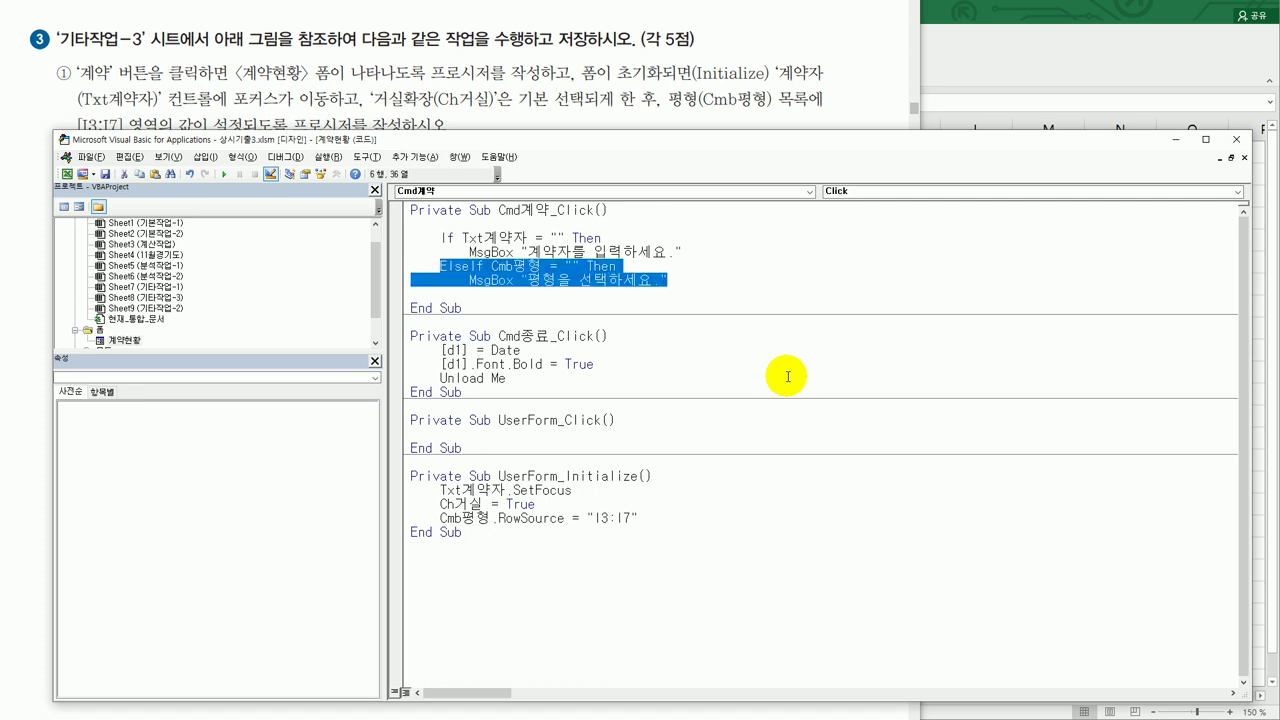
key(Down)
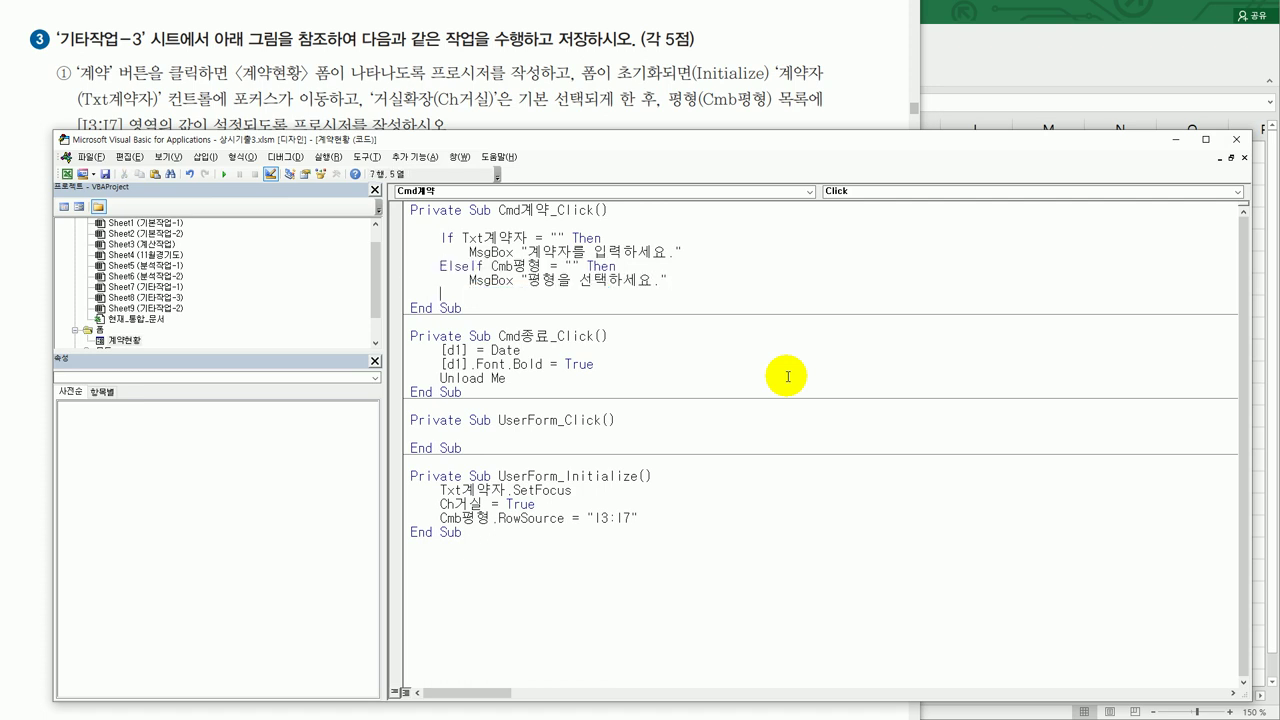
key(ctrl+v)
Change the duplicated branch to test Txt동호수 and show the message "동호수를 입력하세요.".
key(Up)
key(Left)
key(Left)
key(Left)
key(Left)
key(Left)
key(Left)
key(Left)
key(Left)
key(Left)
key(Left)
key(Left)
key(shift+Right)
key(shift+Right)
key(shift+Right)
key(shift+Right)
key(shift+Right)
key(shift+Right)
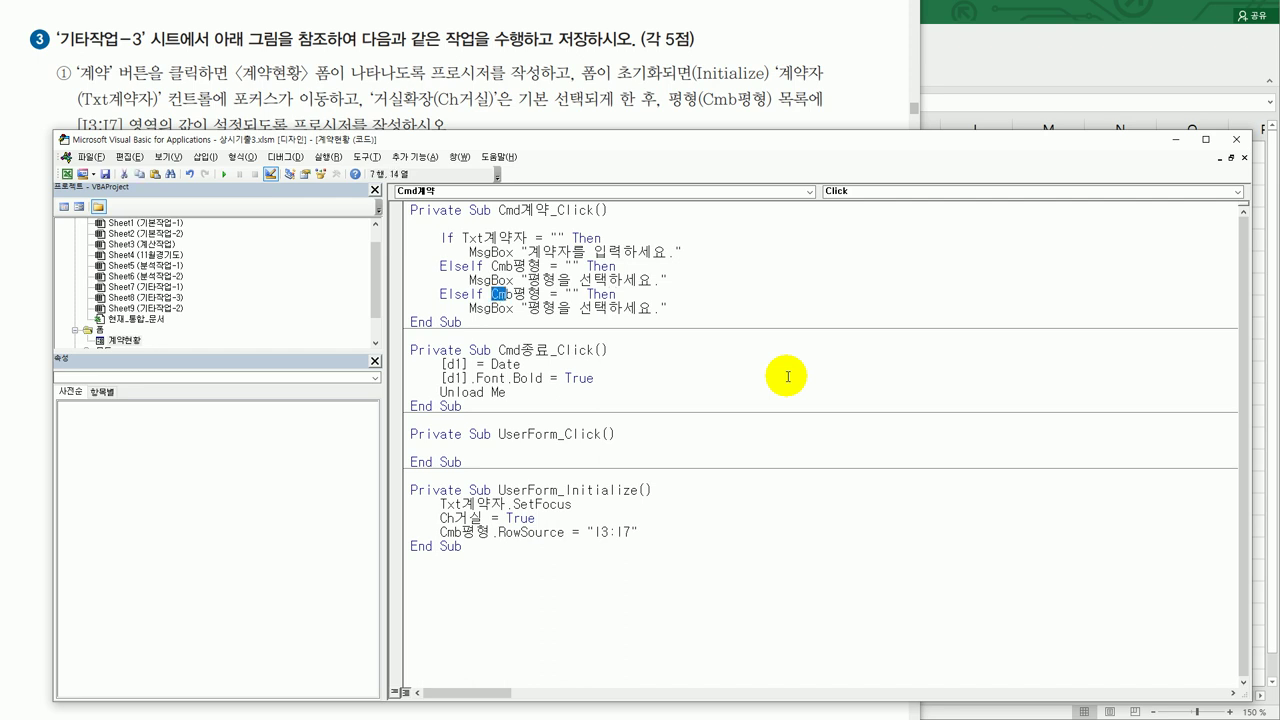
key(shift+Left)
text(txt동호수)
key(Down)
key(Left)
key(shift+Left)
key(shift+Right)
key(shift+Right)
key(shift+Right)
key(shift+Right)
key(shift+Right)
text(동호수를 입력)
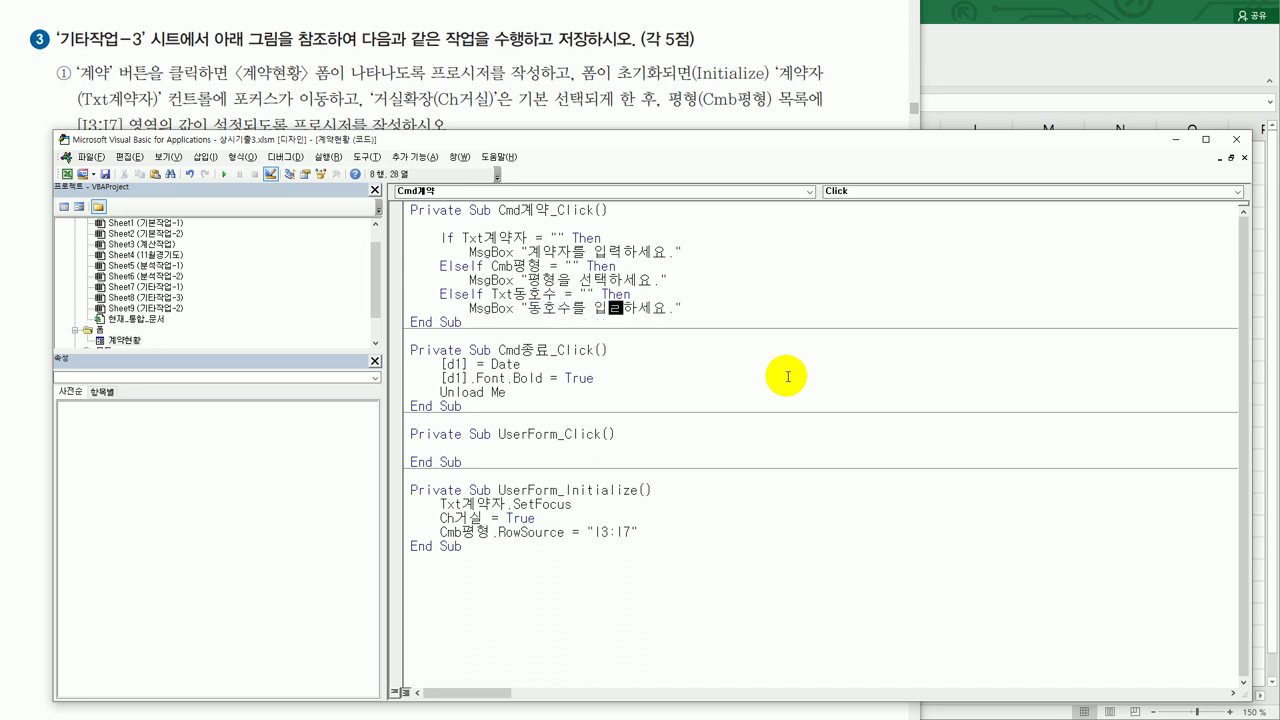
key(Return)
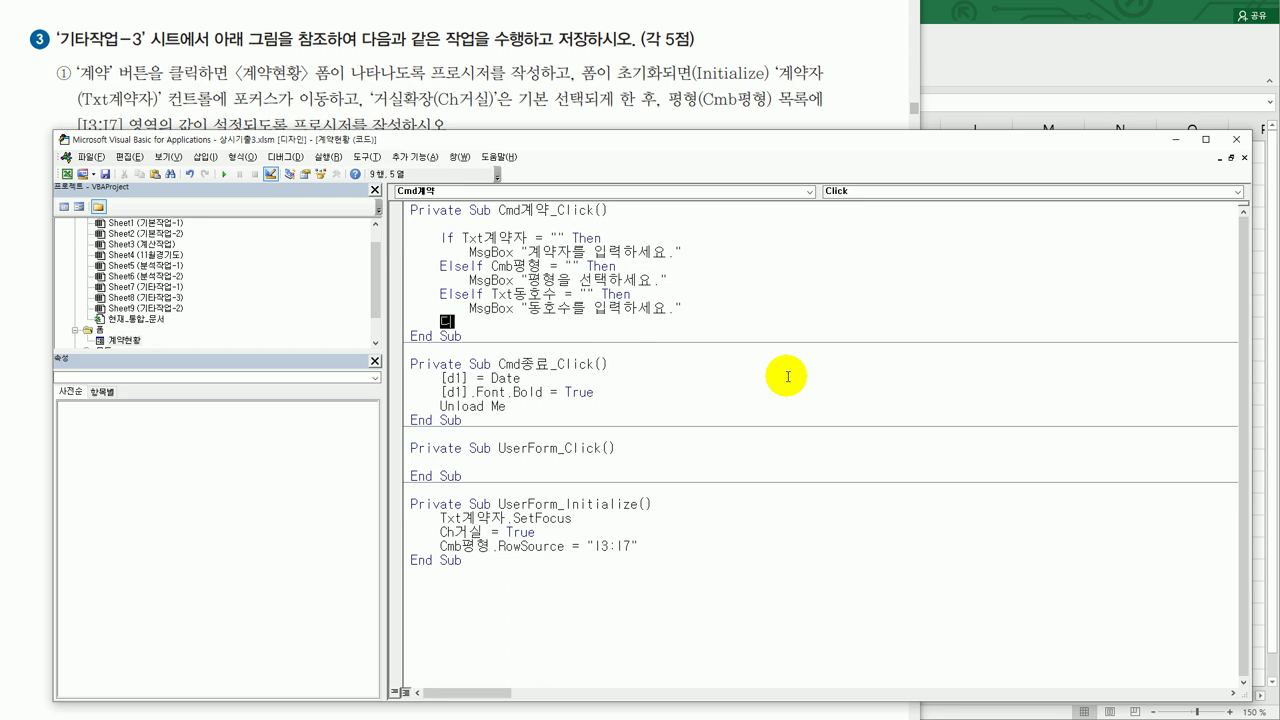
Add an Else branch whose first line is i = Range("A3").CurrentRegion.Rows.Count + 3.
text(else)
key(Return)
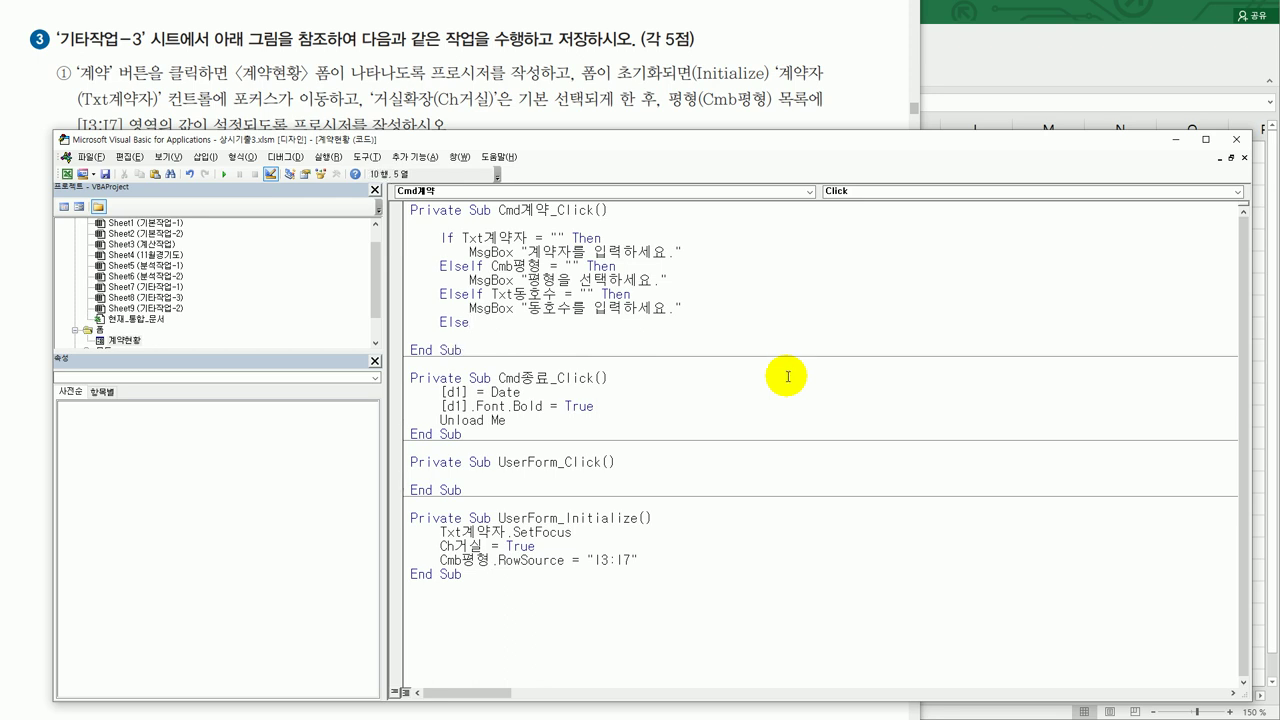
key(Return)
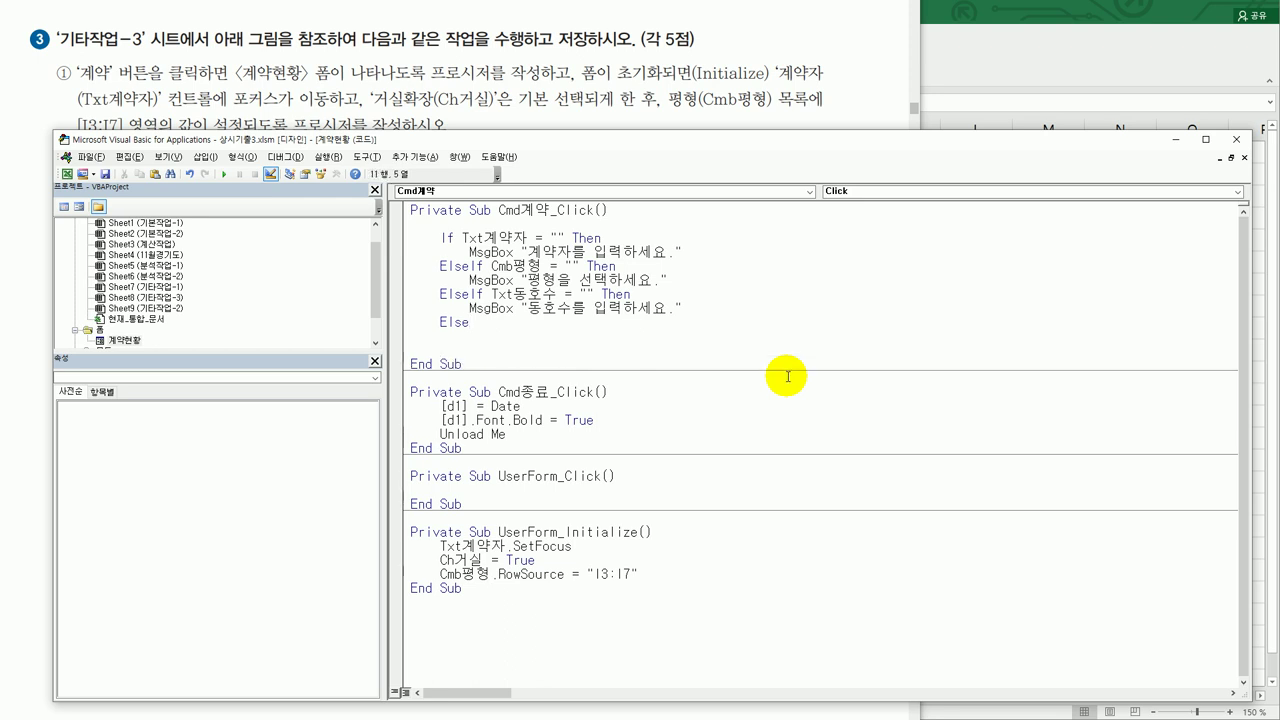
key(Tab)
text(i  =)
key(BackSpace)
key(BackSpace)
key(BackSpace)
text(= range()
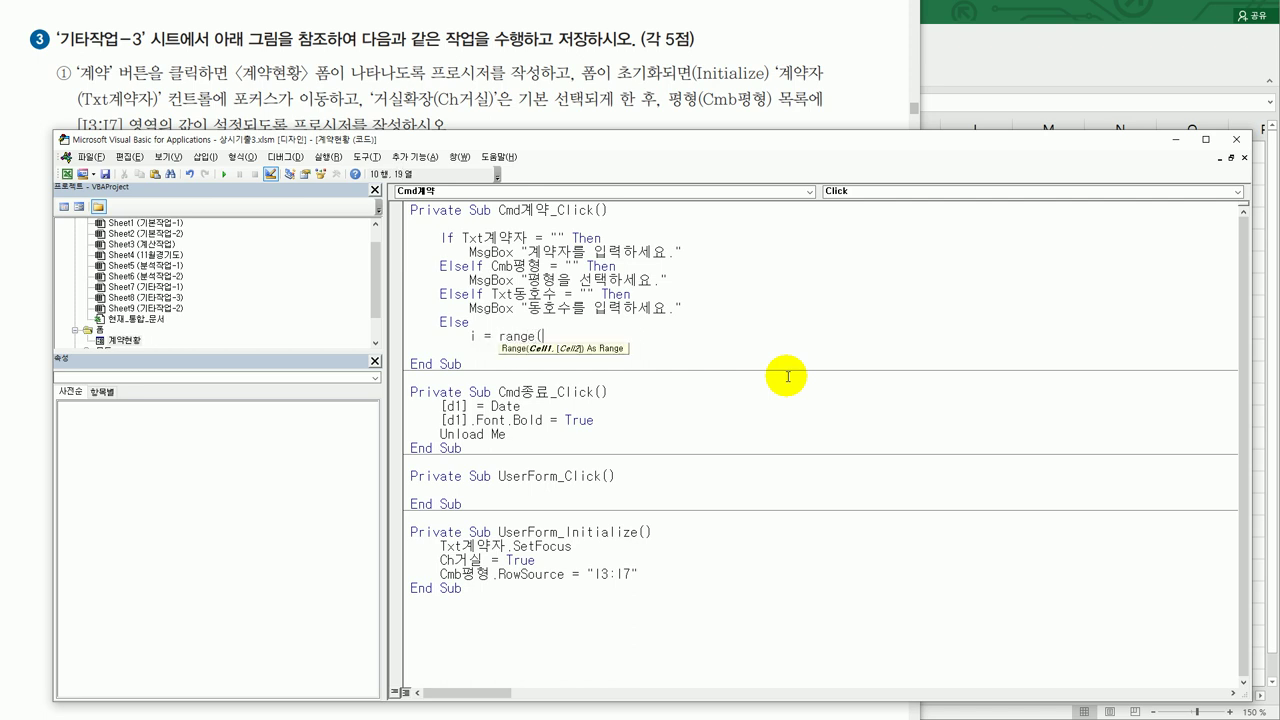
text("A3").cu)
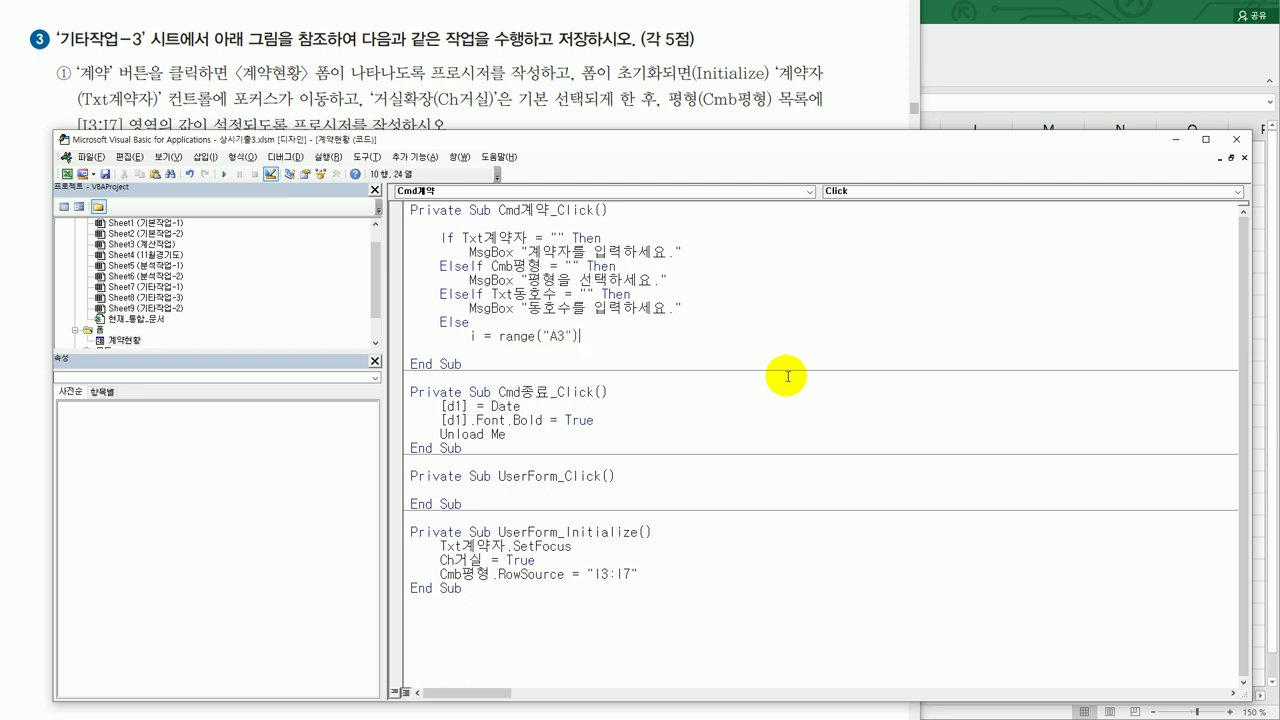
key(Down)
key(Tab)
text(.Rows.c)
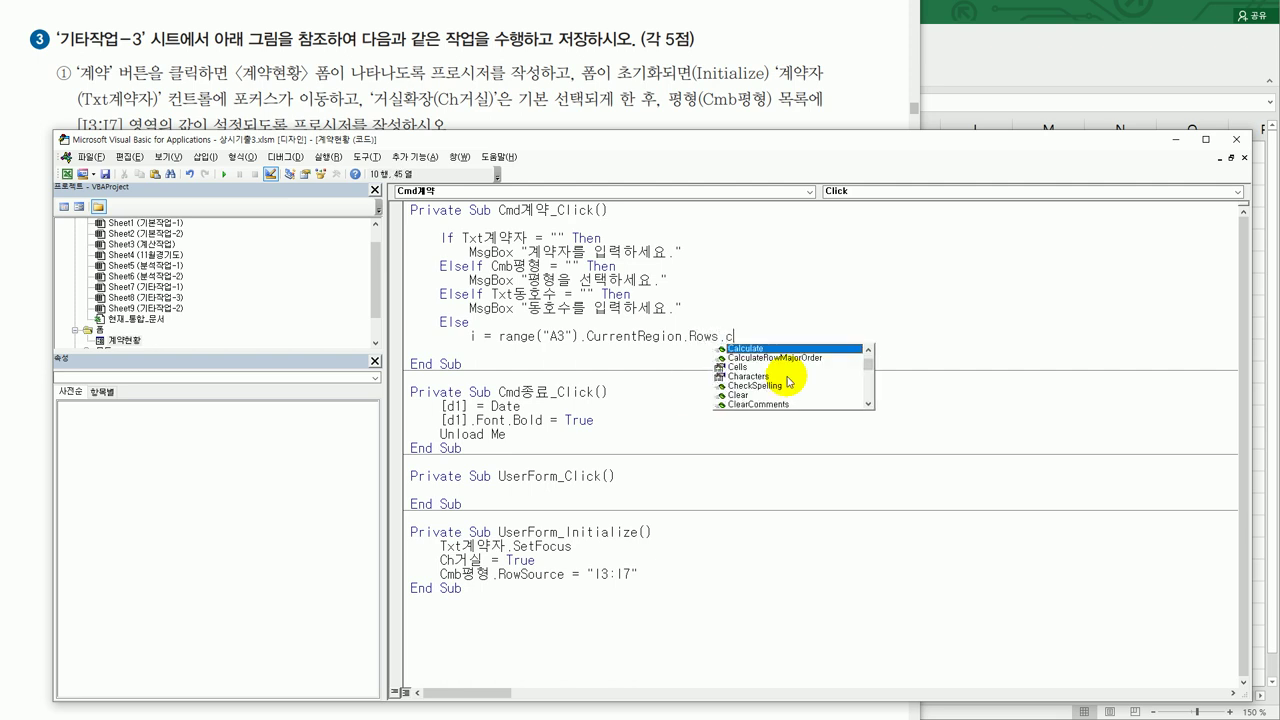
text(ount +)
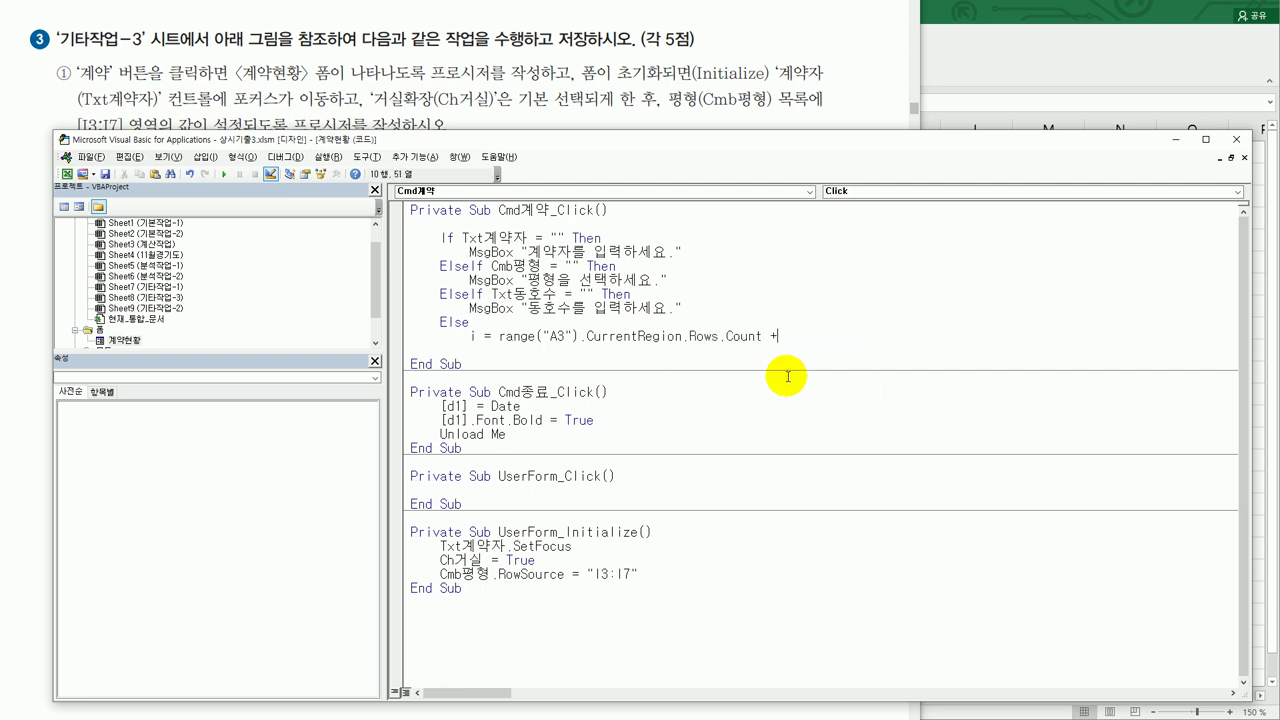
text( 2)
key(BackSpace)
text(3)
Below the row calculation, leave a blank line and add Cells(i, 1) = Txt계약자.
key(Return)
key(Return)
text(cell)
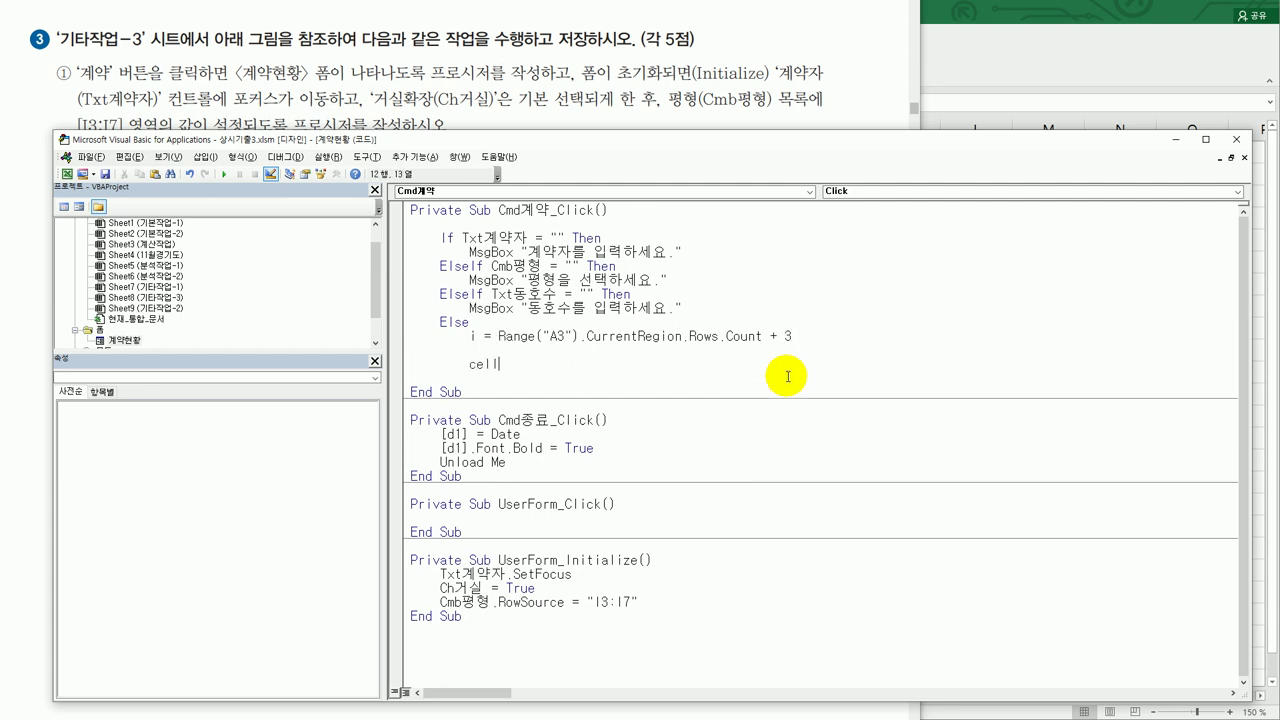
text(s(i,1))
text( = txtㄱ)
text(계약자)
key(Return)
Copy the Cells(i, 1) line, paste it directly below, and change the duplicate to Cells(i, 2) = Txt동호수.
key(Up)
key(shift+End)
key(ctrl+c)
key(Down)
key(ctrl+v)
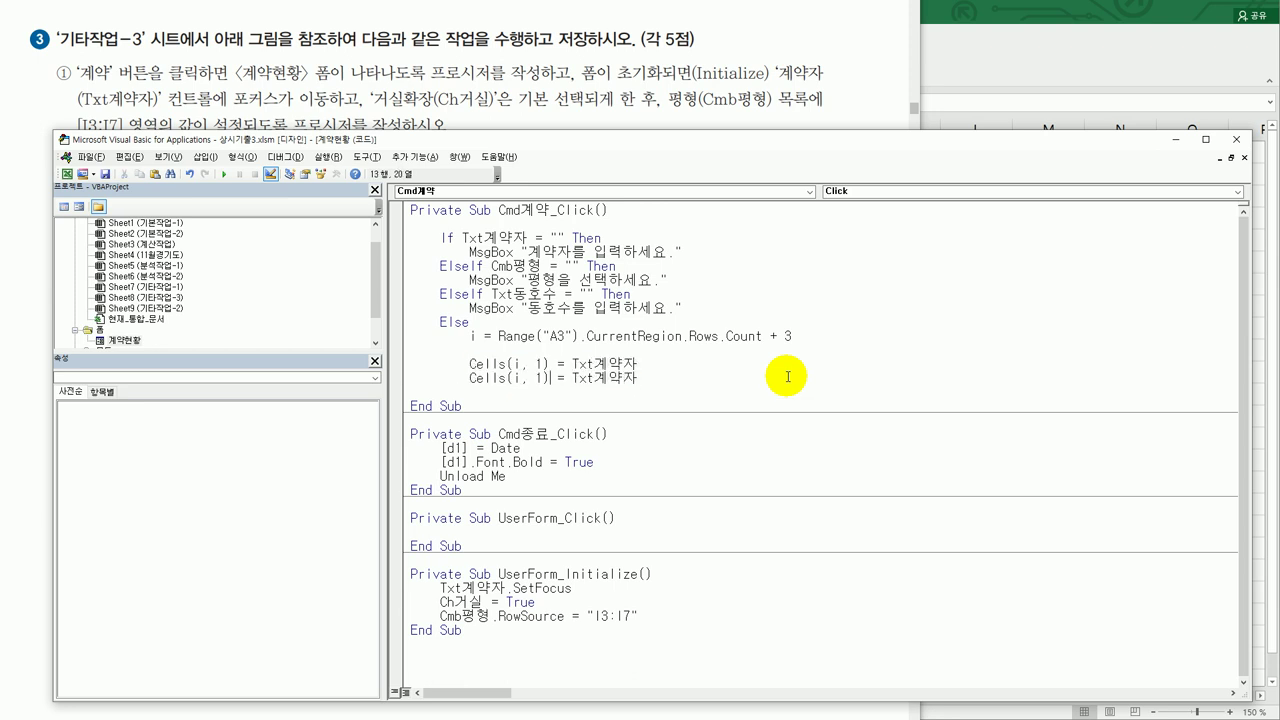
key(shift+Left)
text(2)
key(End)
key(BackSpace)
key(BackSpace)
key(BackSpace)
text(동호수)
key(Return)
Paste the copied assignment line again and change it to Cells(i, 3) = Cmb평형.
key(ctrl+v)
key(Left)
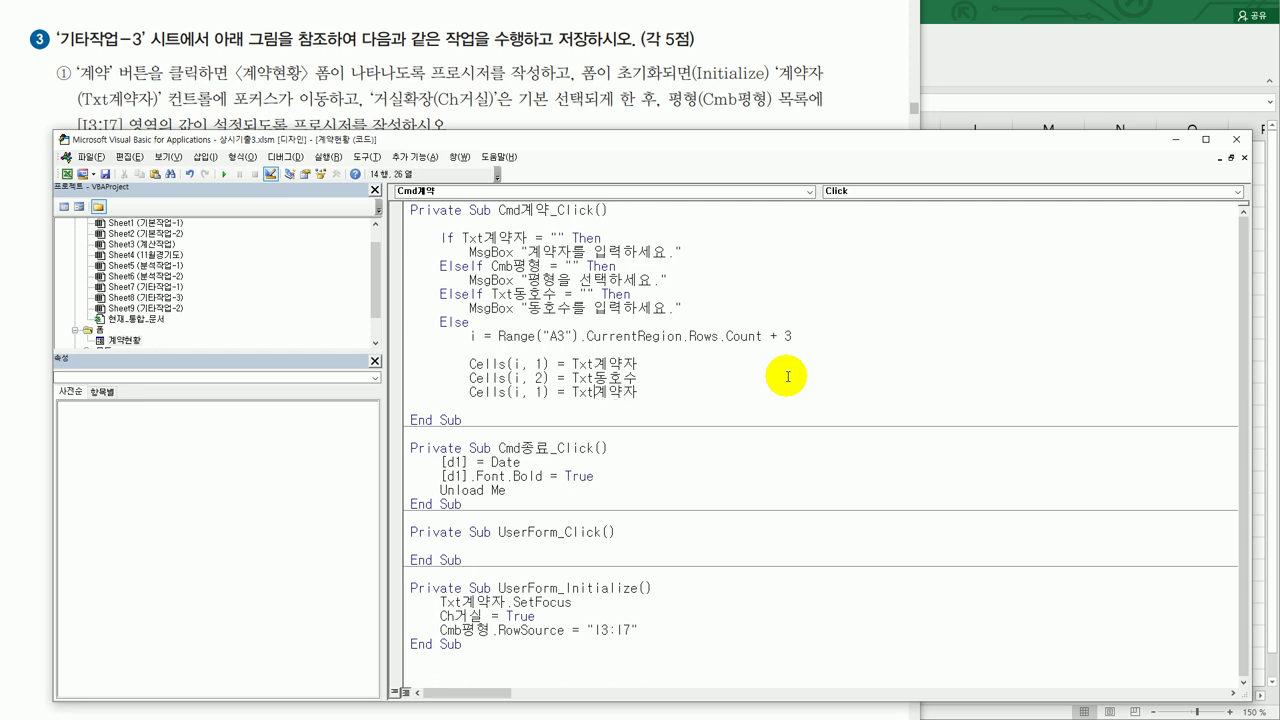
key(Delete)
text(3)
key(shift+Left)
key(shift+Left)
key(shift+Left)
key(shift+Left)
key(shift+Left)
key(shift+Left)
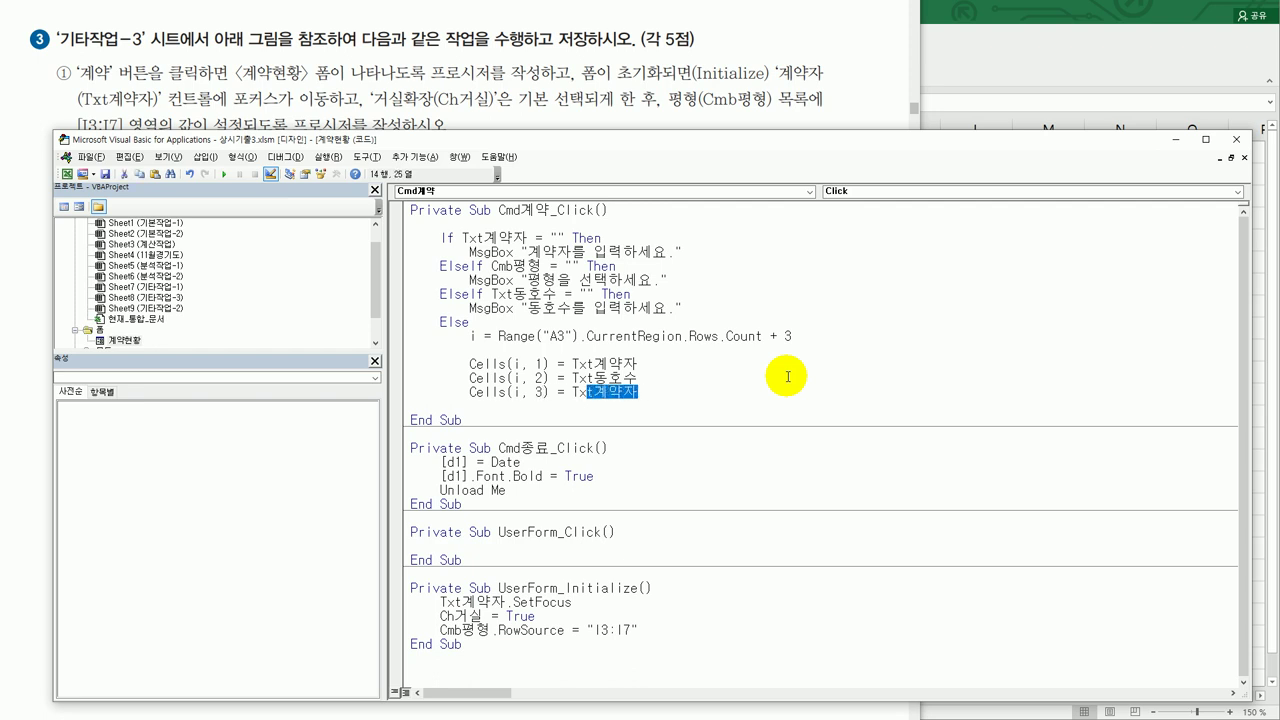
text(cm)
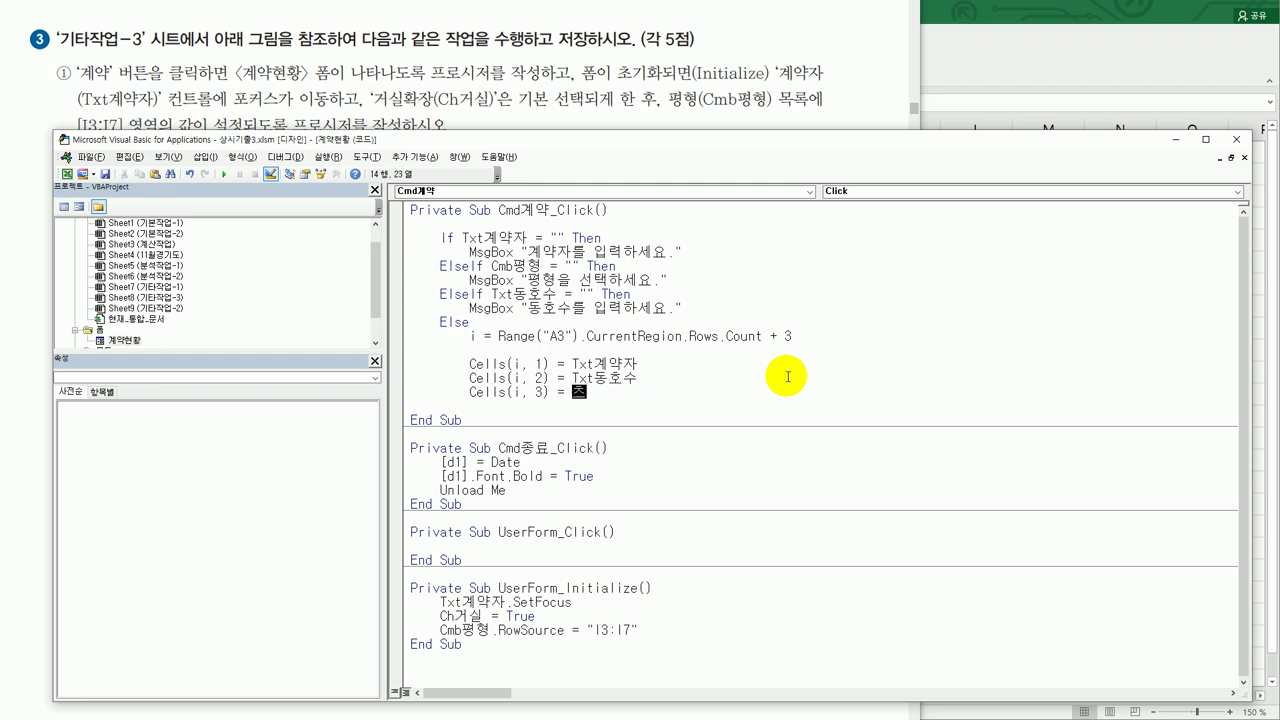
text(b평형)
key(Return)
key(Return)
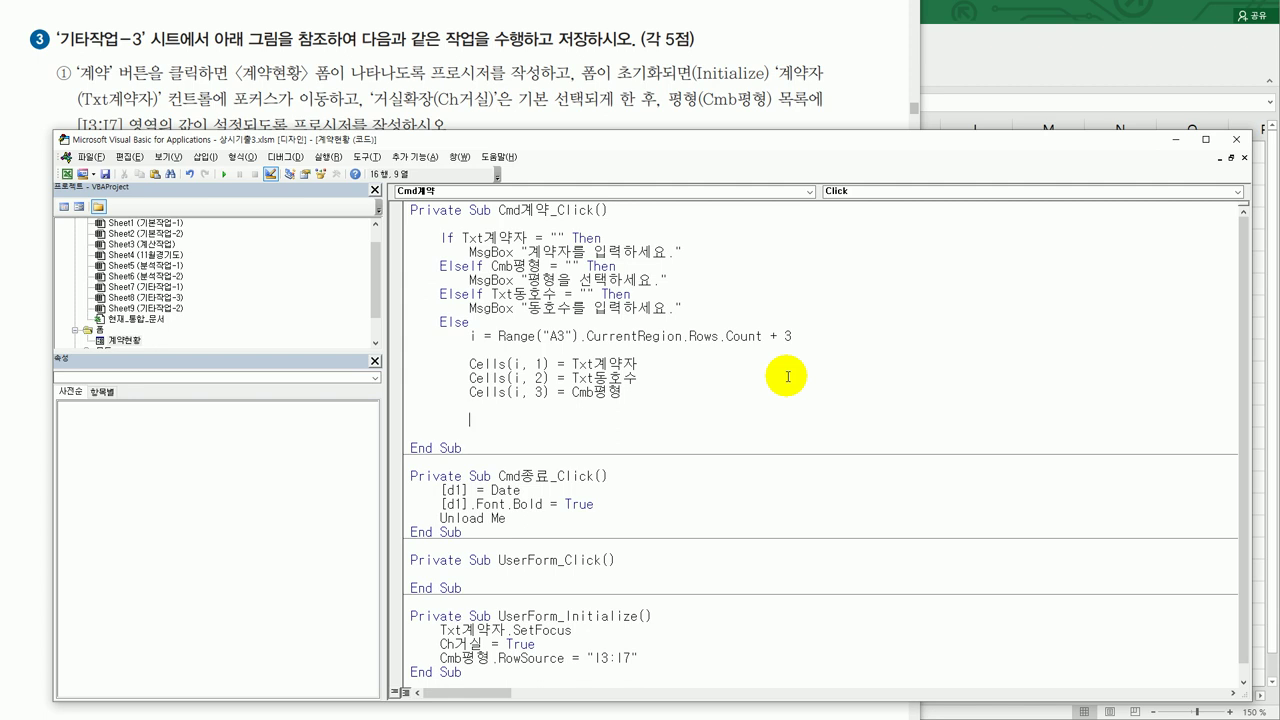
Check the option amount column in the exam instructions and add If Ch거실 = True Then below the cell assignments.
click(719, 72)
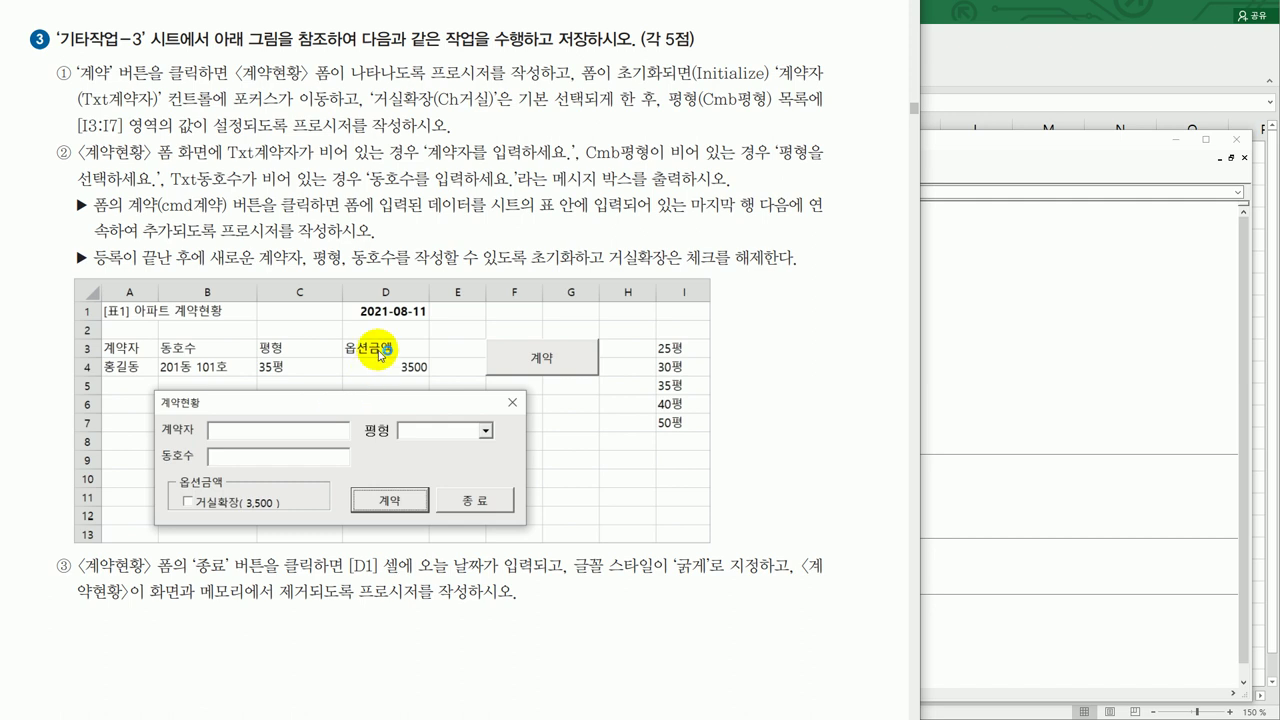
click(968, 430)
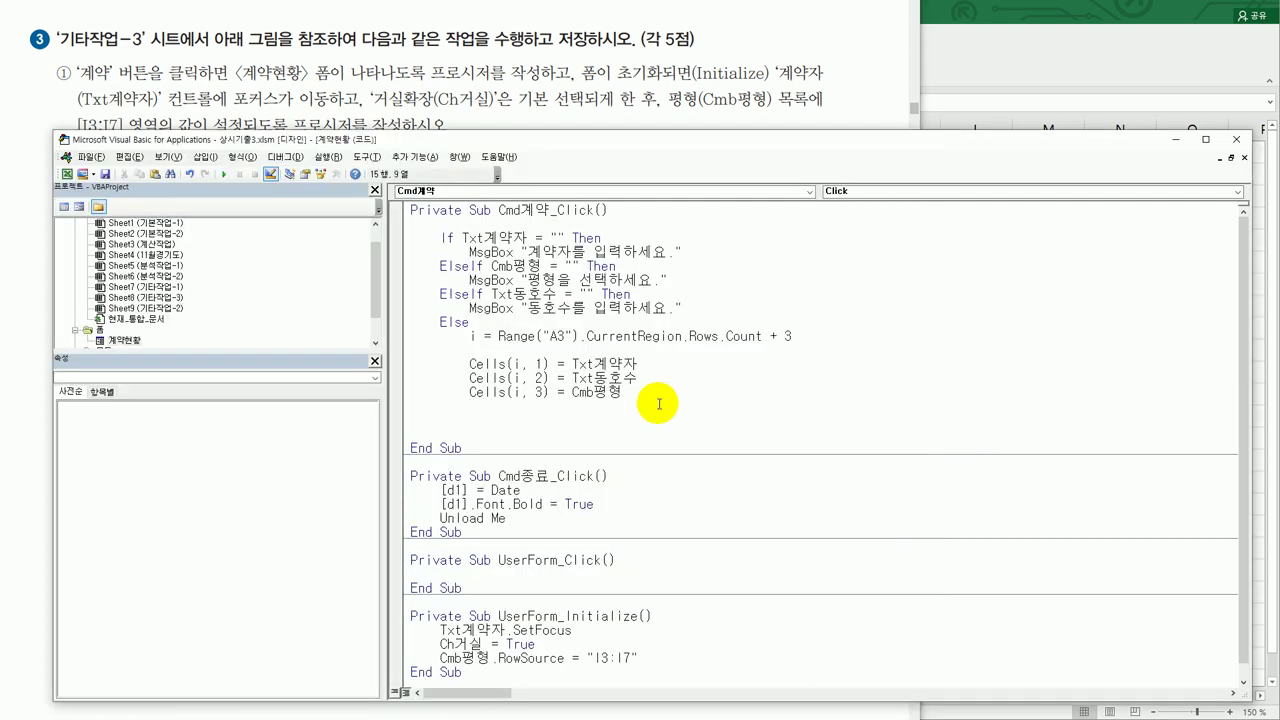
key(Return)
text(i)
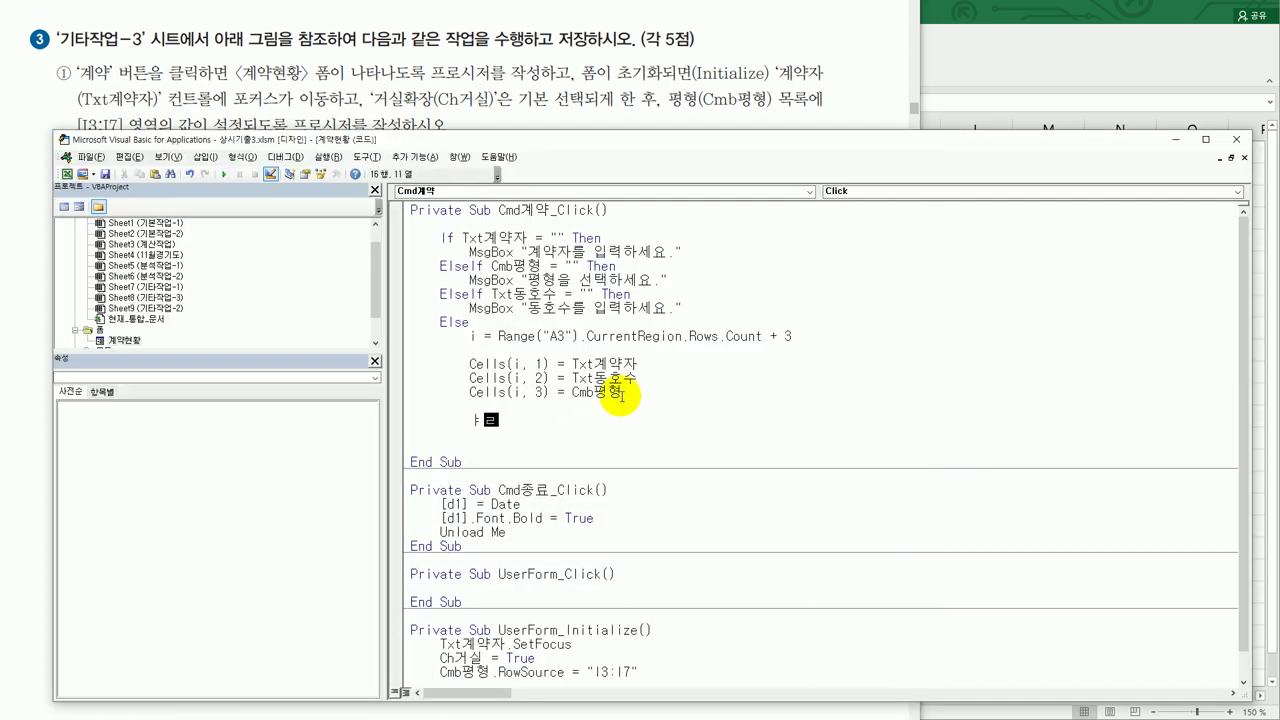
text(f ch거시)
text(ㄹ )
text(=t)
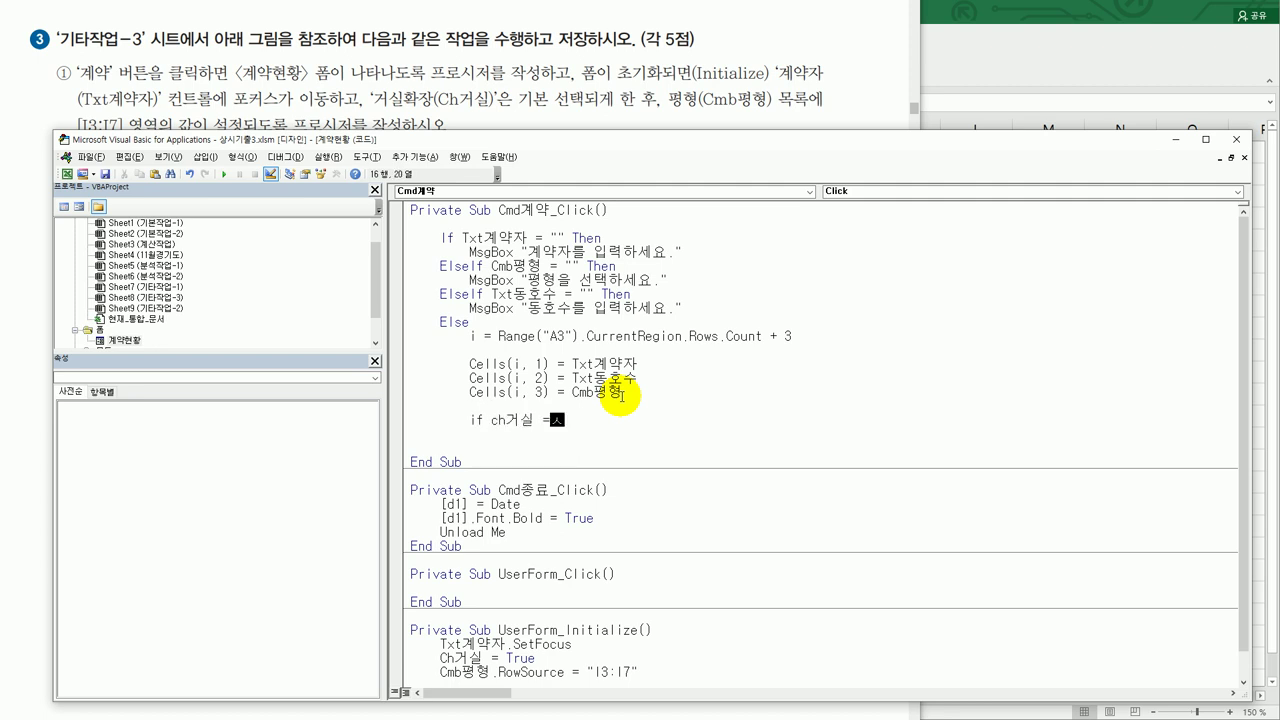
text(rue 소ㄷ)
key(BackSpace)
key(BackSpace)
text(then)
key(Return)
Paste the copied assignment inside the Ch거실 condition and change it to Cells(i, 4) = 3500.
key(ctrl+v)
key(ctrl+Left)
key(shift+Right)
text(4)
key(End)
key(shift+Left)
key(shift+Left)
key(shift+Left)
key(shift+Left)
key(shift+Left)
key(shift+Left)
key(shift+Left)
key(shift+Right)
text(3500)
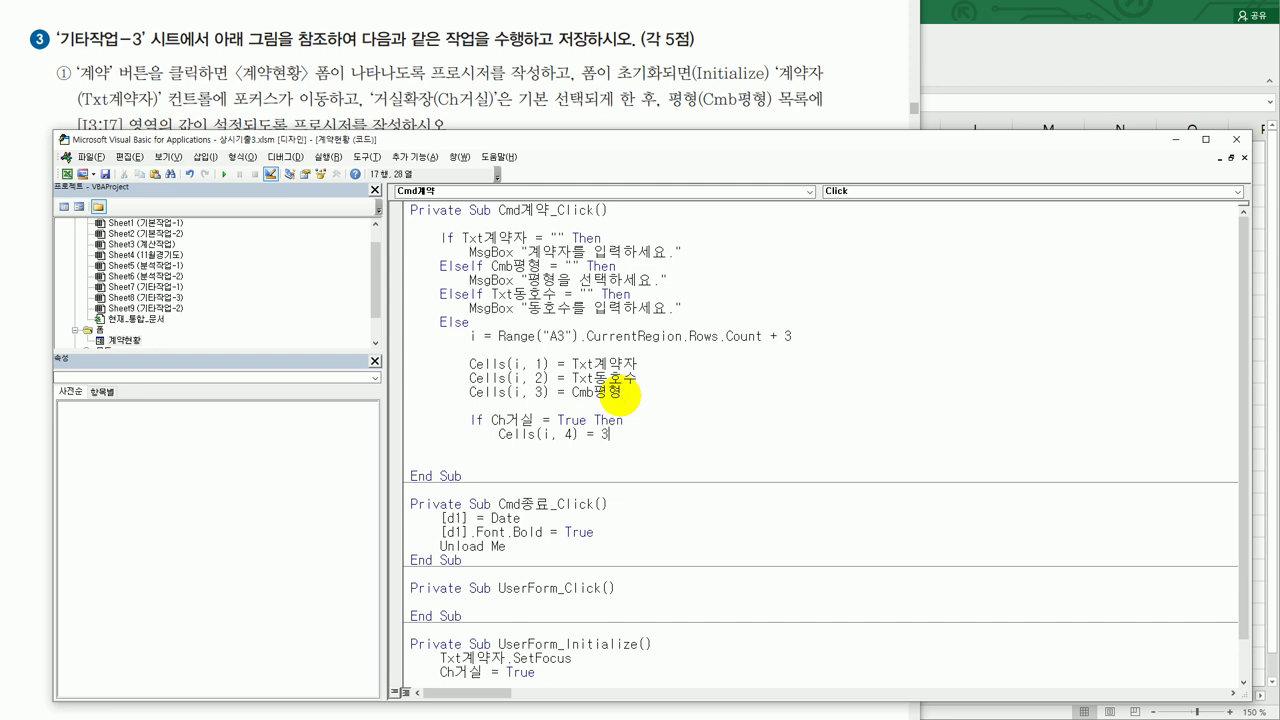
Add an Else to the Ch거실 condition with the line Cells(i, 4) = 0.
key(Return)
text(Else)
key(Return)
key(ctrl+v)
key(Home)
key(Tab)
key(Right)
key(Right)
key(Right)
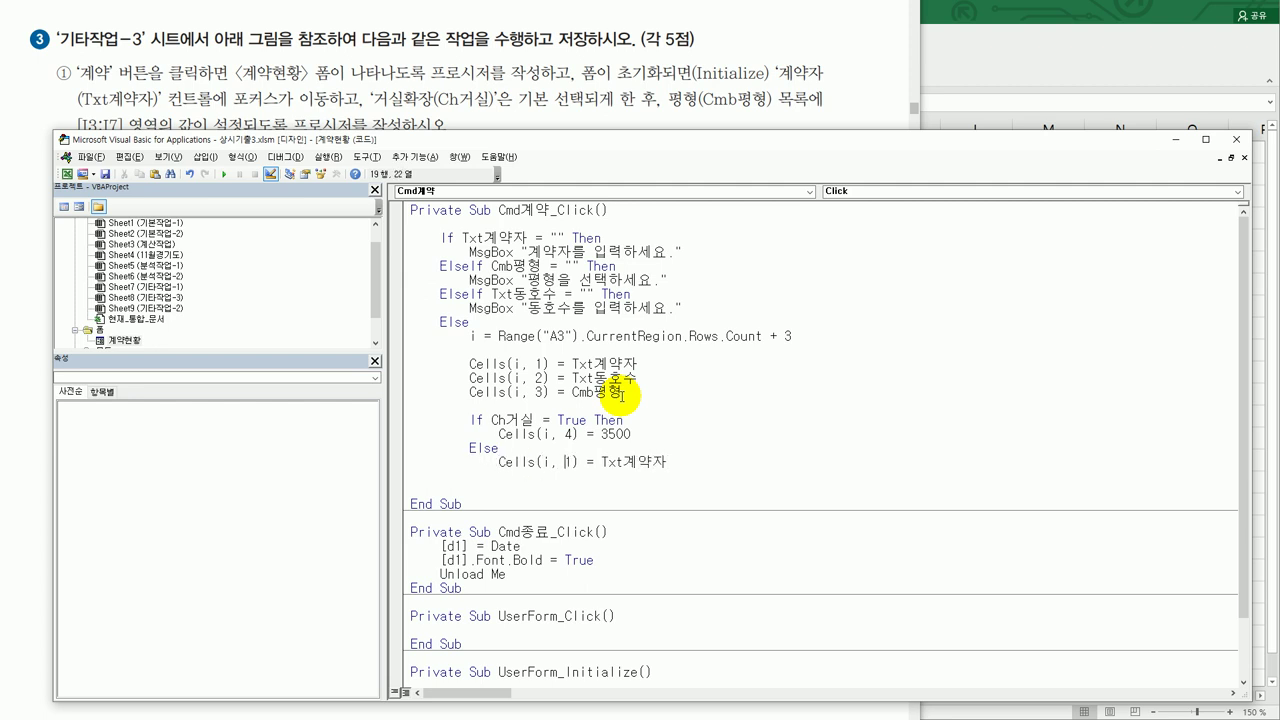
key(Delete)
text(4)
key(End)
key(BackSpace)
key(BackSpace)
key(BackSpace)
key(BackSpace)
key(BackSpace)
key(BackSpace)
text(0)
Close the inner Ch거실 condition with End If.
key(Return)
key(BackSpace)
text(end if)
key(Return)
key(Return)
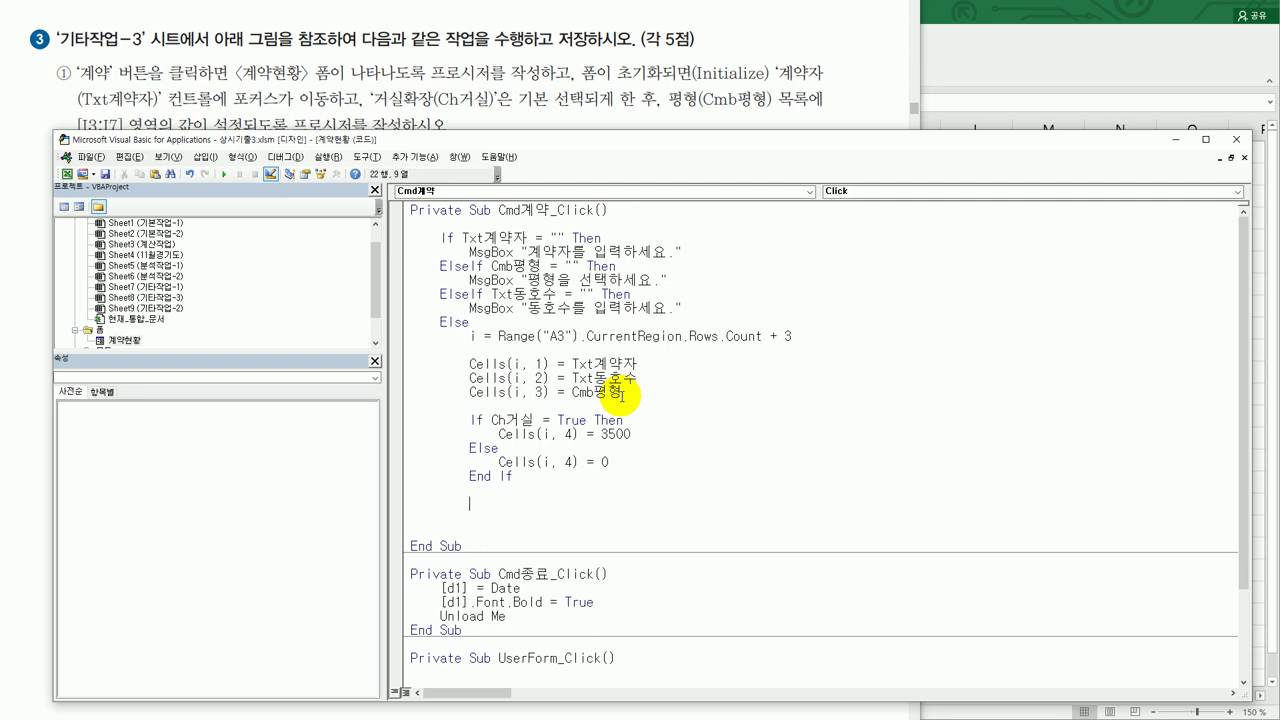
Review the exam's reset instructions and close the outer If block with End If.
click(659, 91)
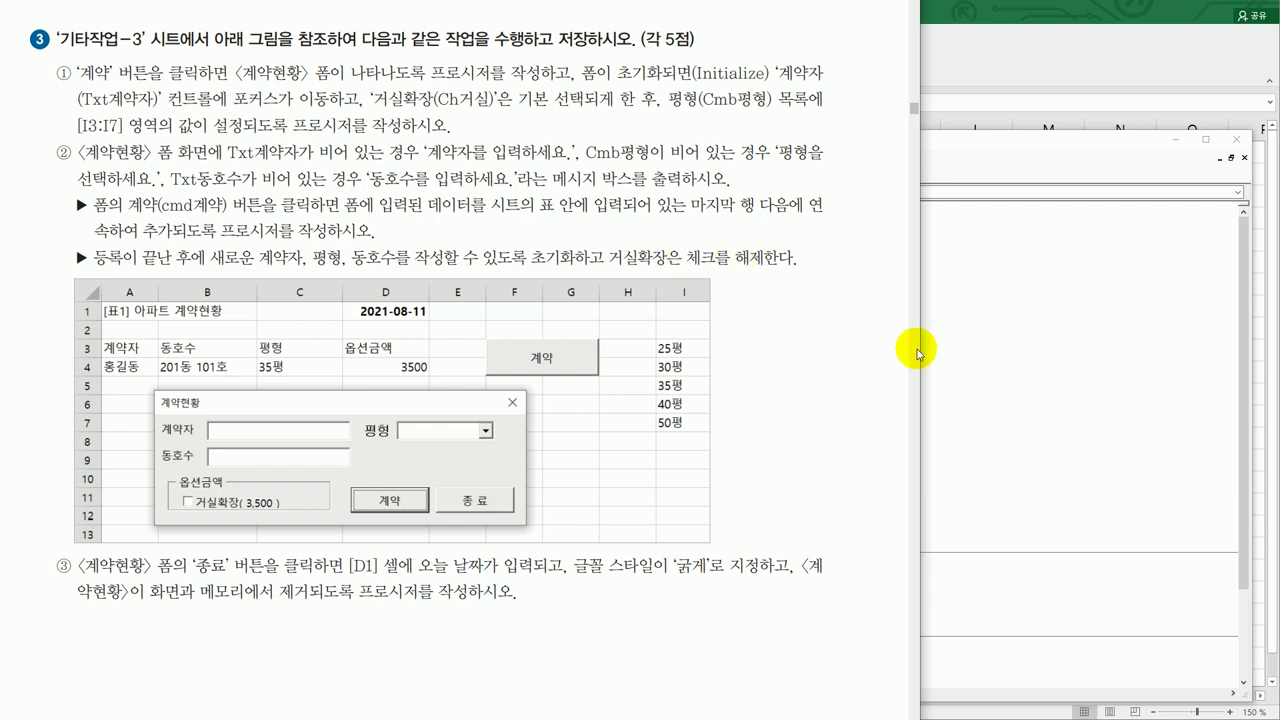
click(1062, 375)
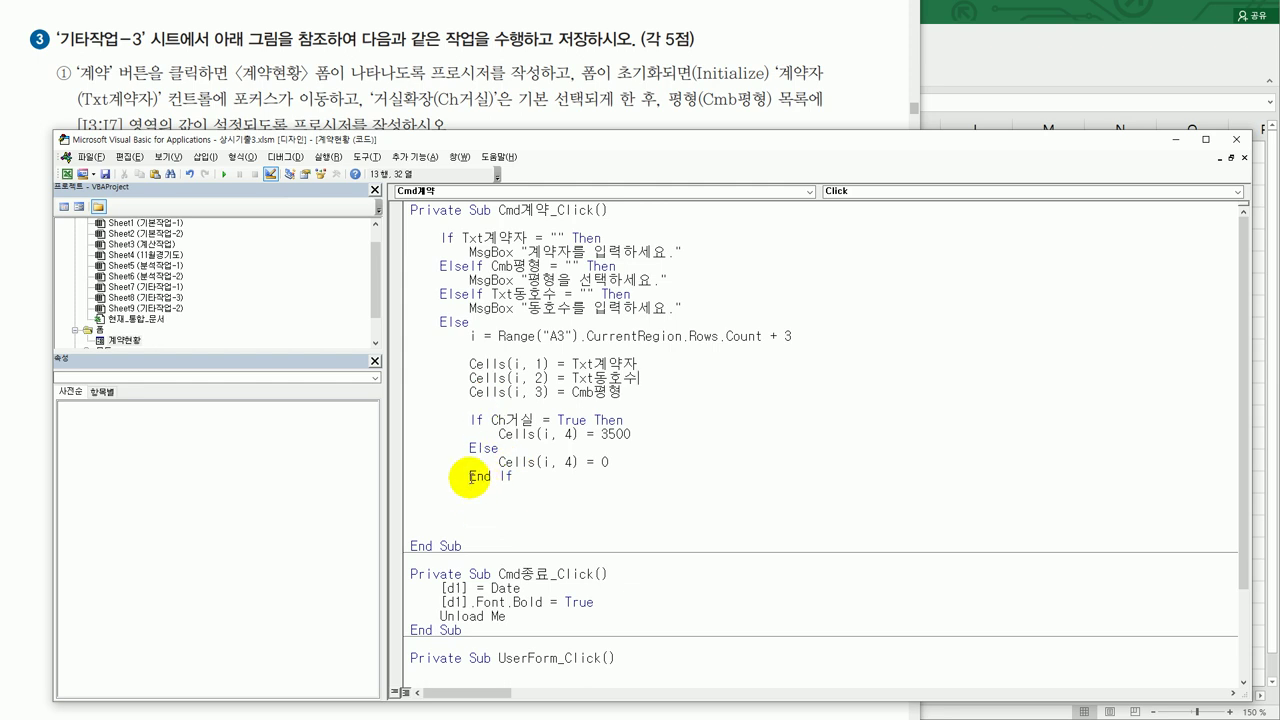
click(512, 489)
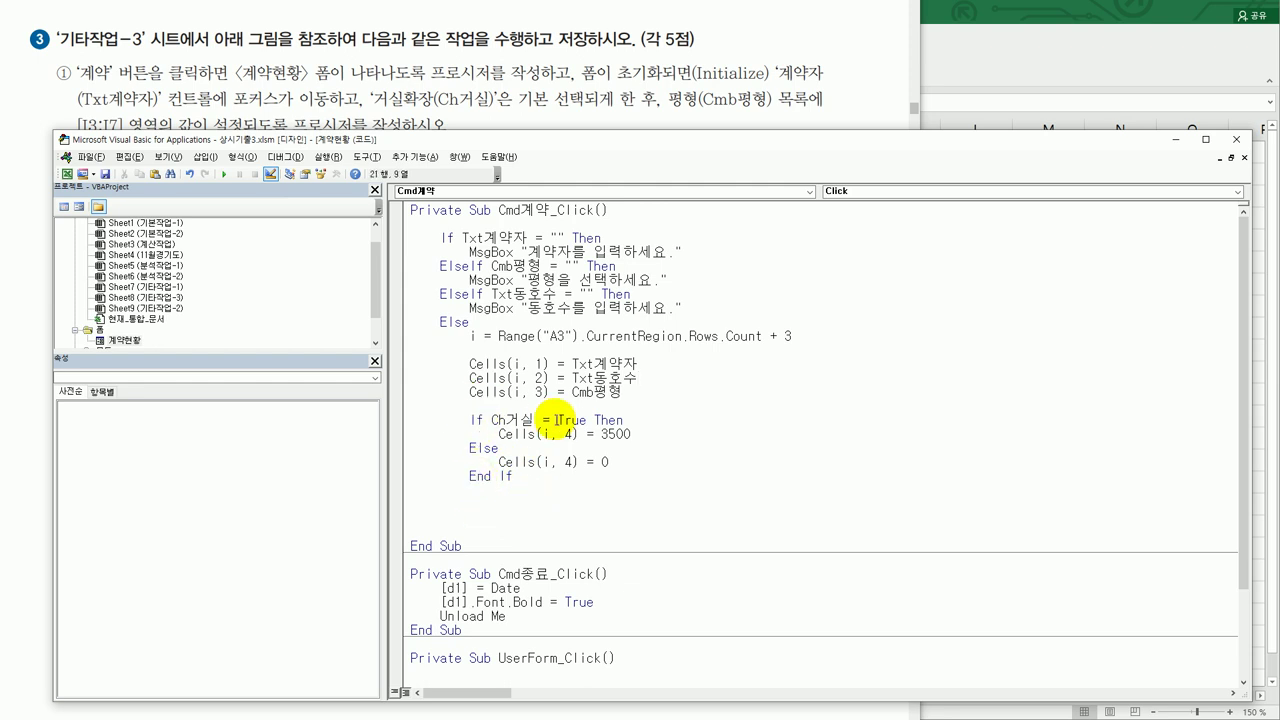
key(Return)
key(BackSpace)
text(end if)
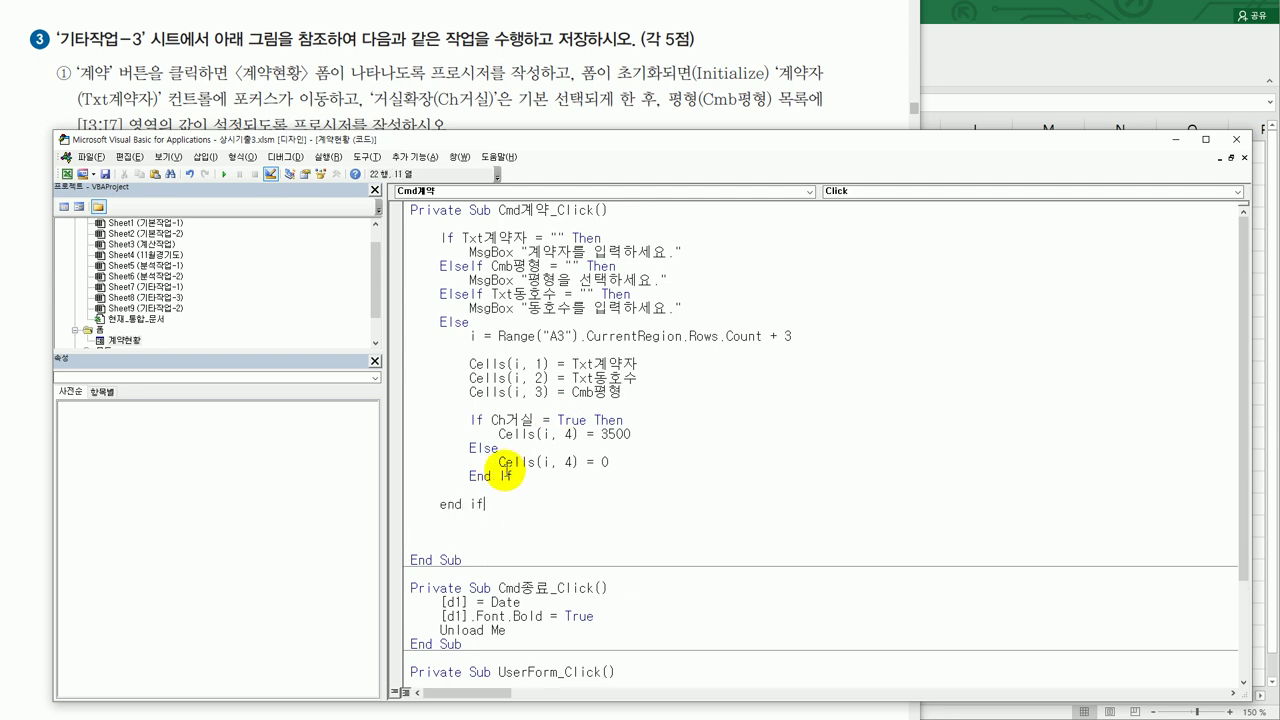
Below the outer End If, set Txt계약자, Cmb평형 and Txt동호수 to "" and Ch거실 to False.
key(Return)
key(Return)
text(txt계약자 = "")
key(Return)
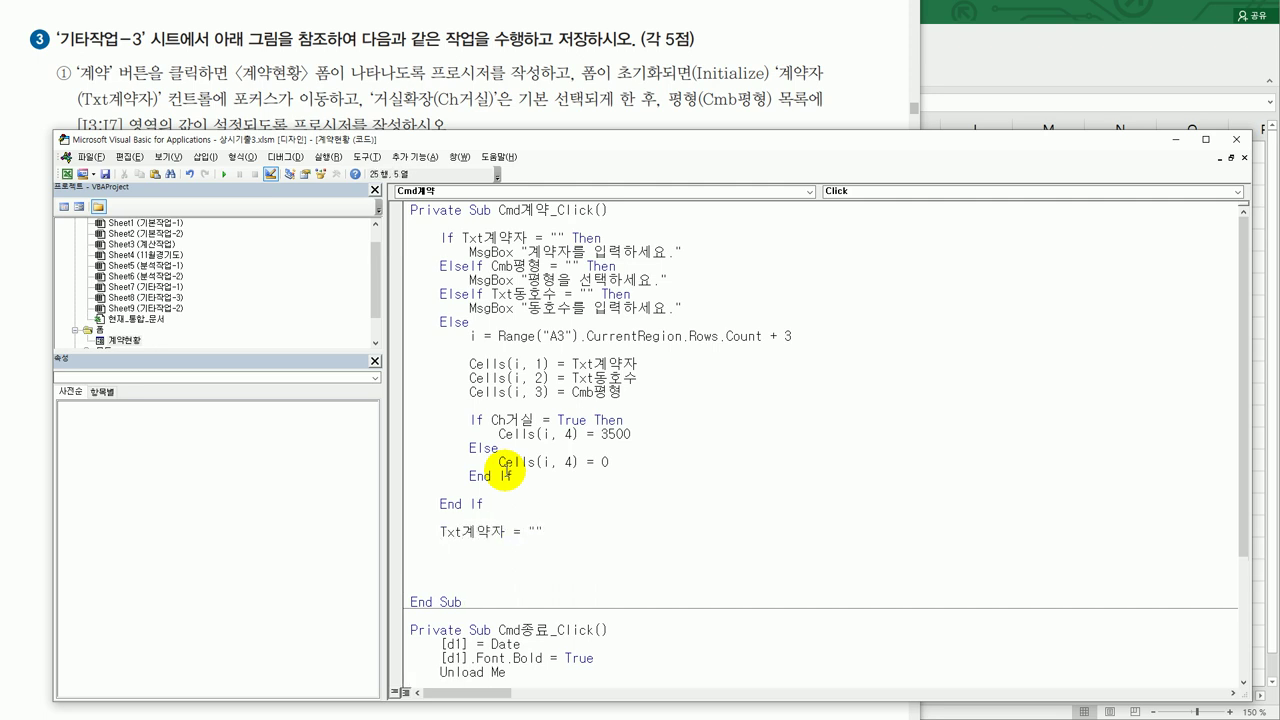
text(cmb평형 = "")
key(Return)
text(txt동호)
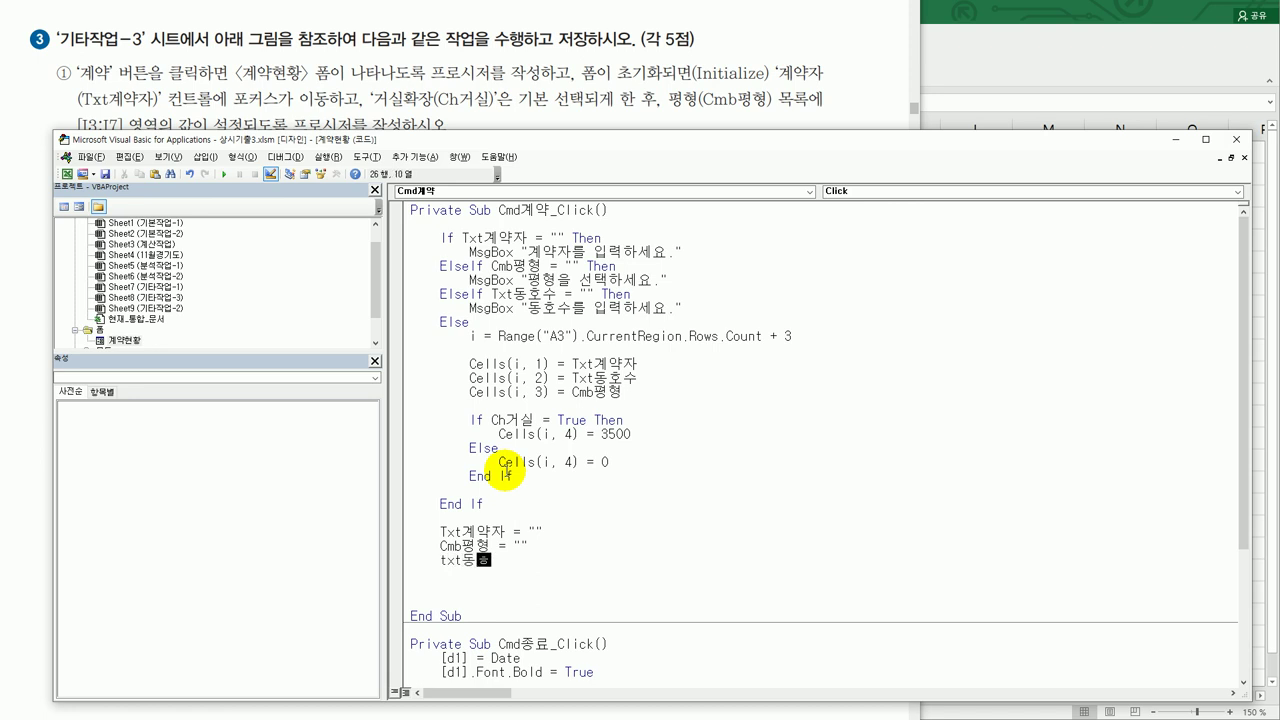
text(수 = "")
key(Return)
text(ch거)
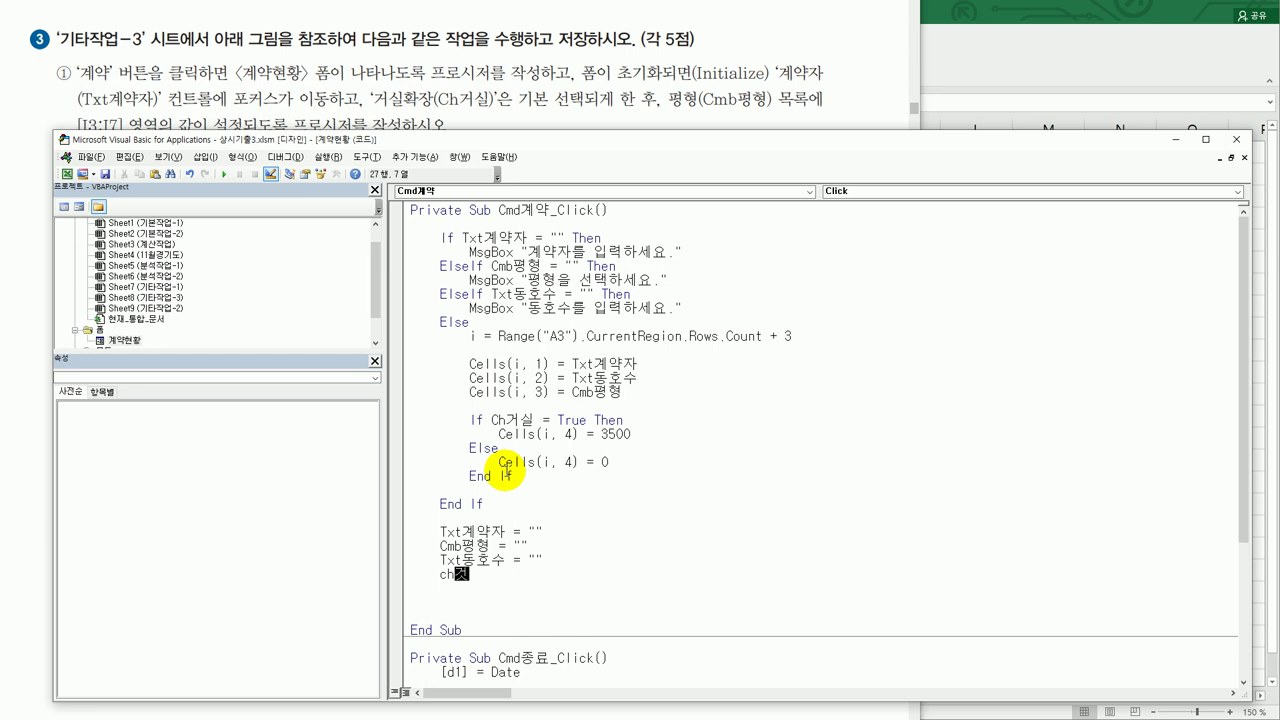
text(실 = false)
key(Return)
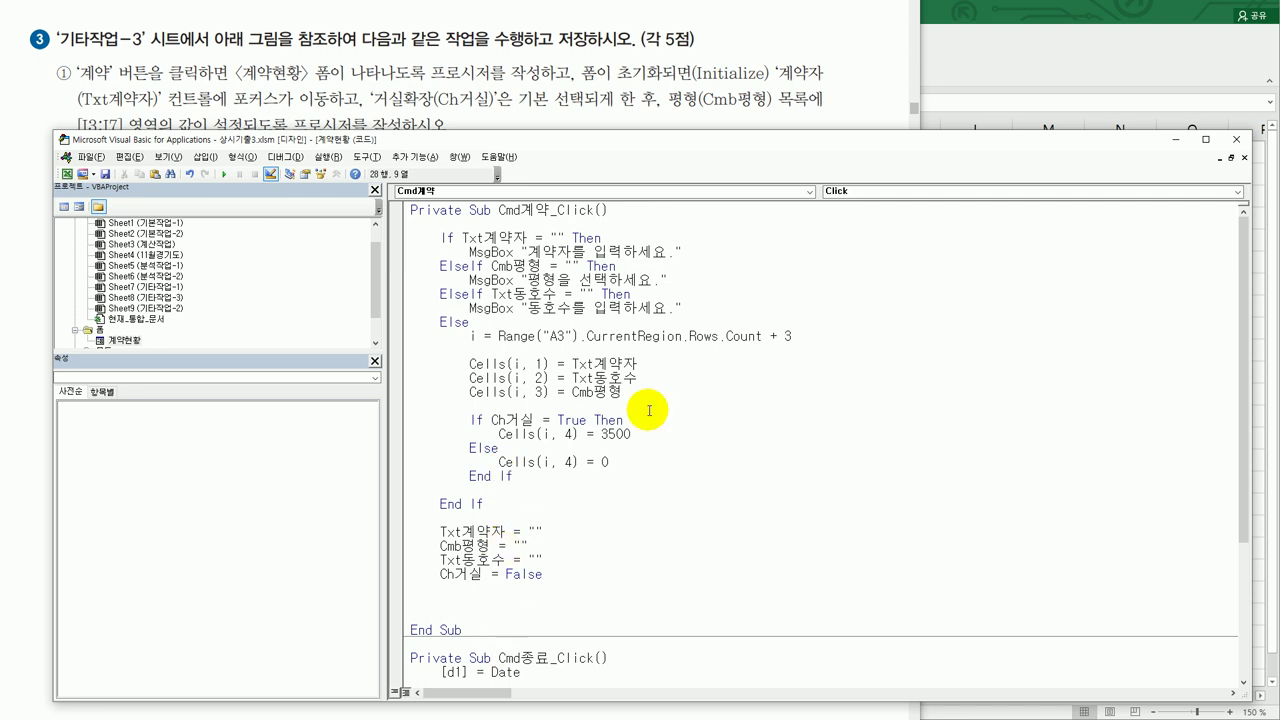
Close the code editor, turn off design mode, and open the 계약현황 form from the 기타작업-3 sheet.
click(1245, 148)
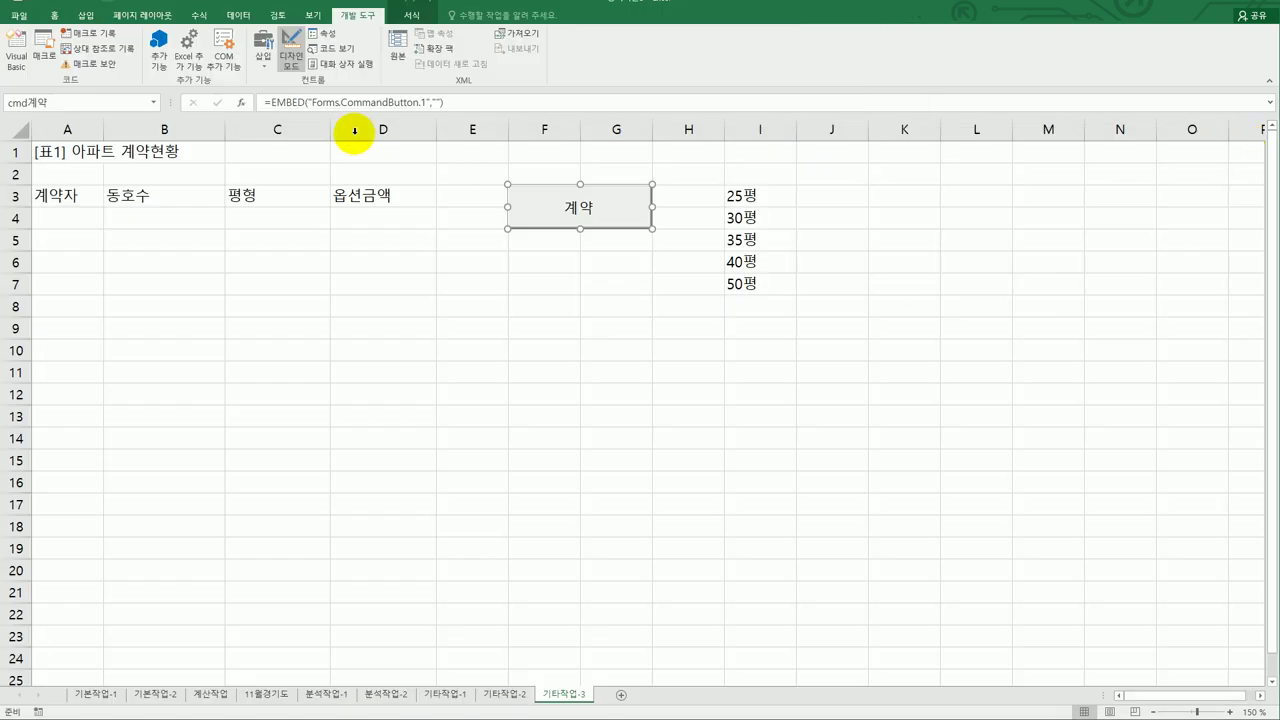
click(287, 60)
click(523, 300)
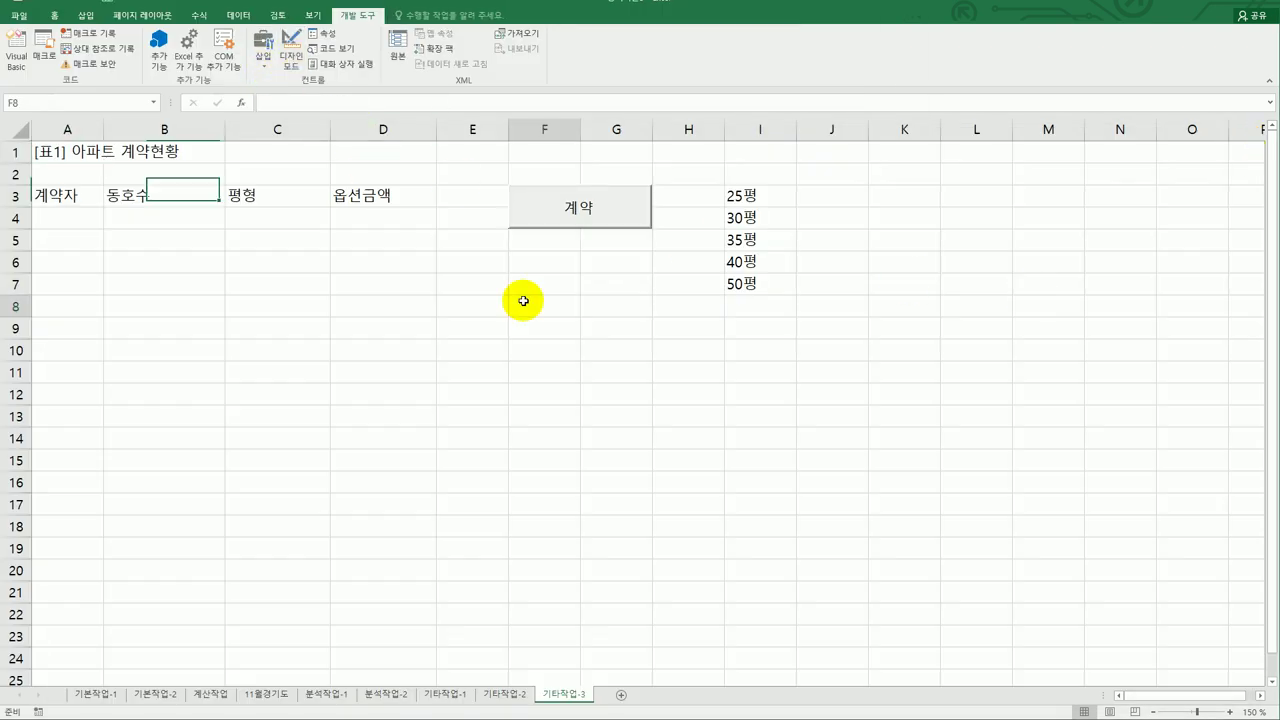
click(573, 211)
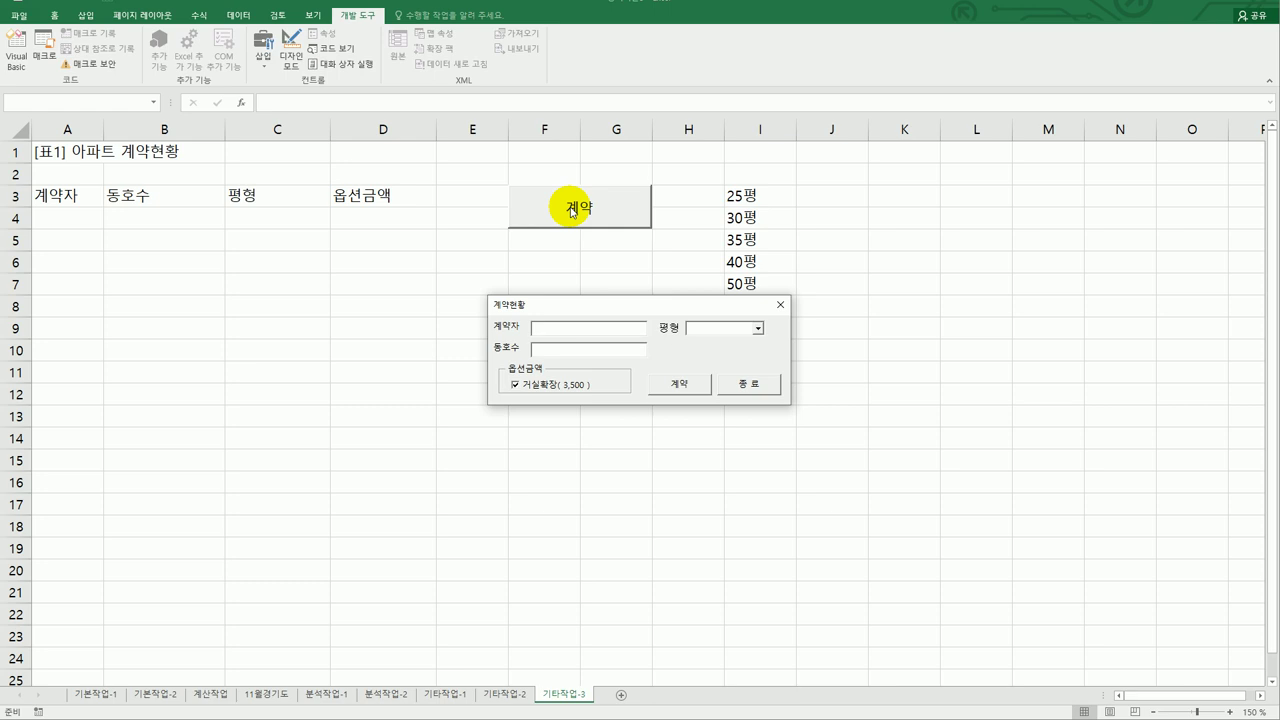
Test the form's 계약 command with every entry field empty and dismiss the message.
click(689, 386)
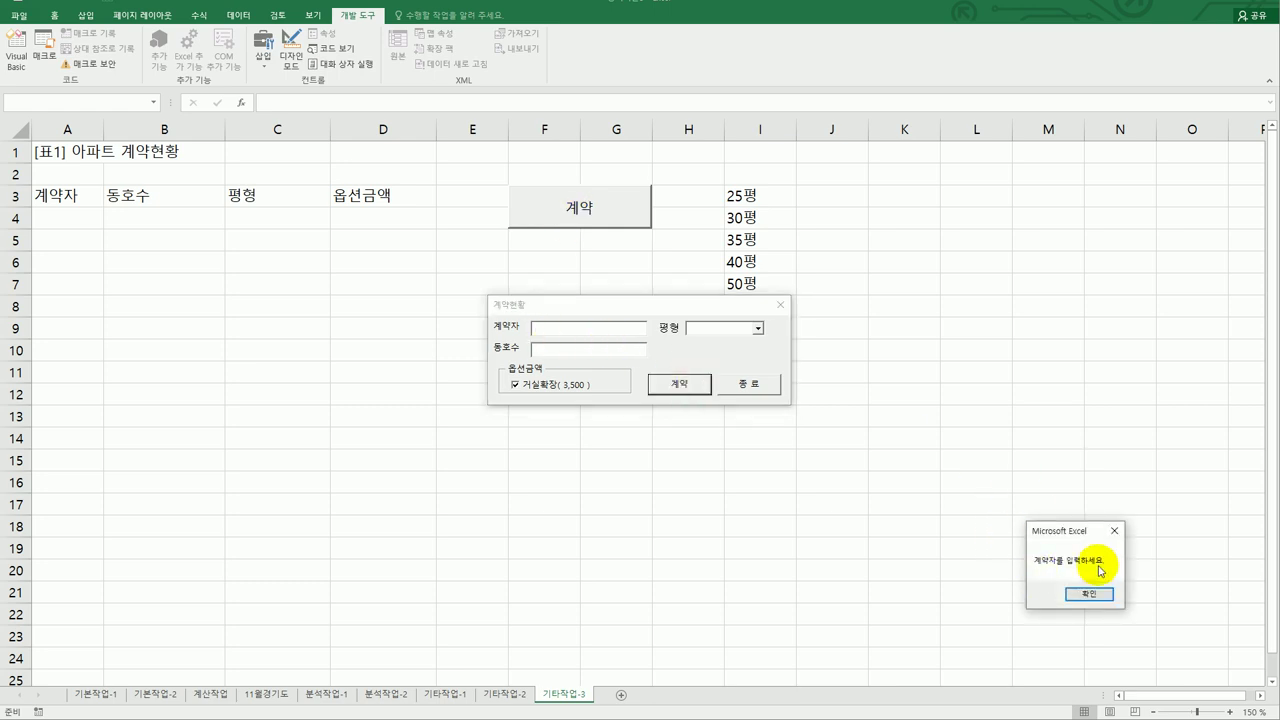
drag(1078, 529, 957, 331)
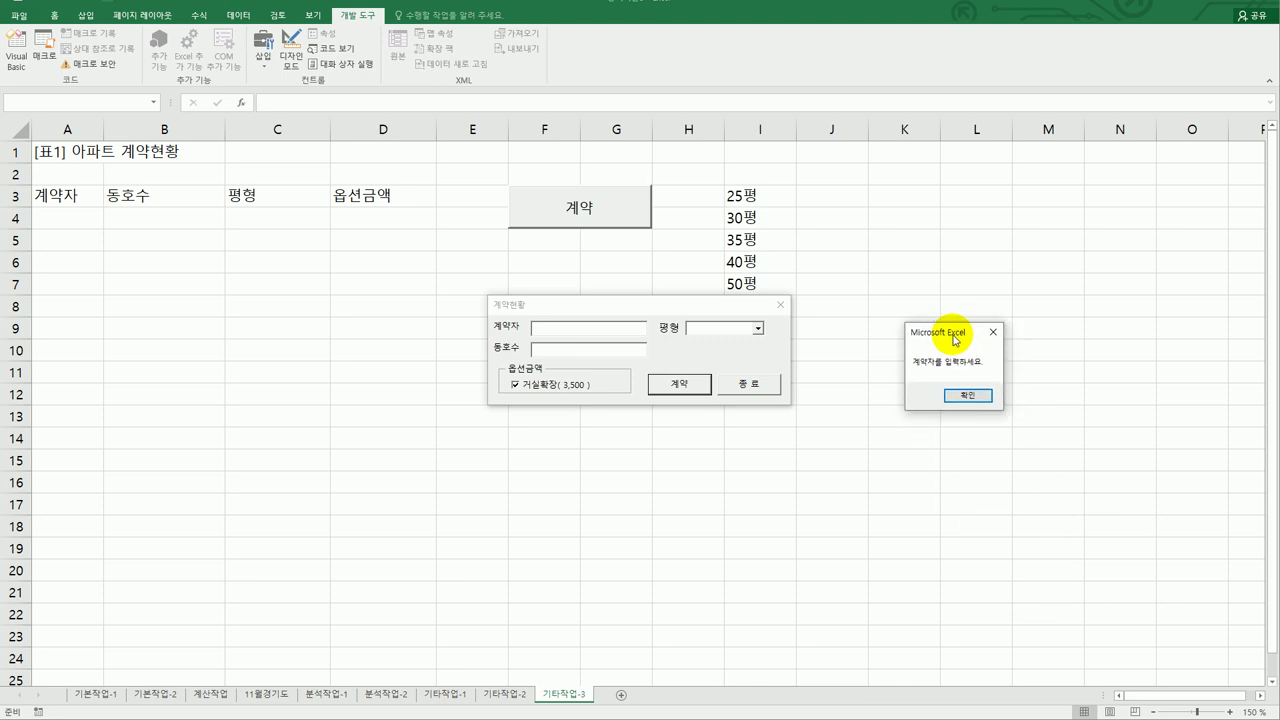
click(965, 394)
Enter the contractor's name in 계약자, run 계약 with 평형 empty, and dismiss the message.
click(596, 330)
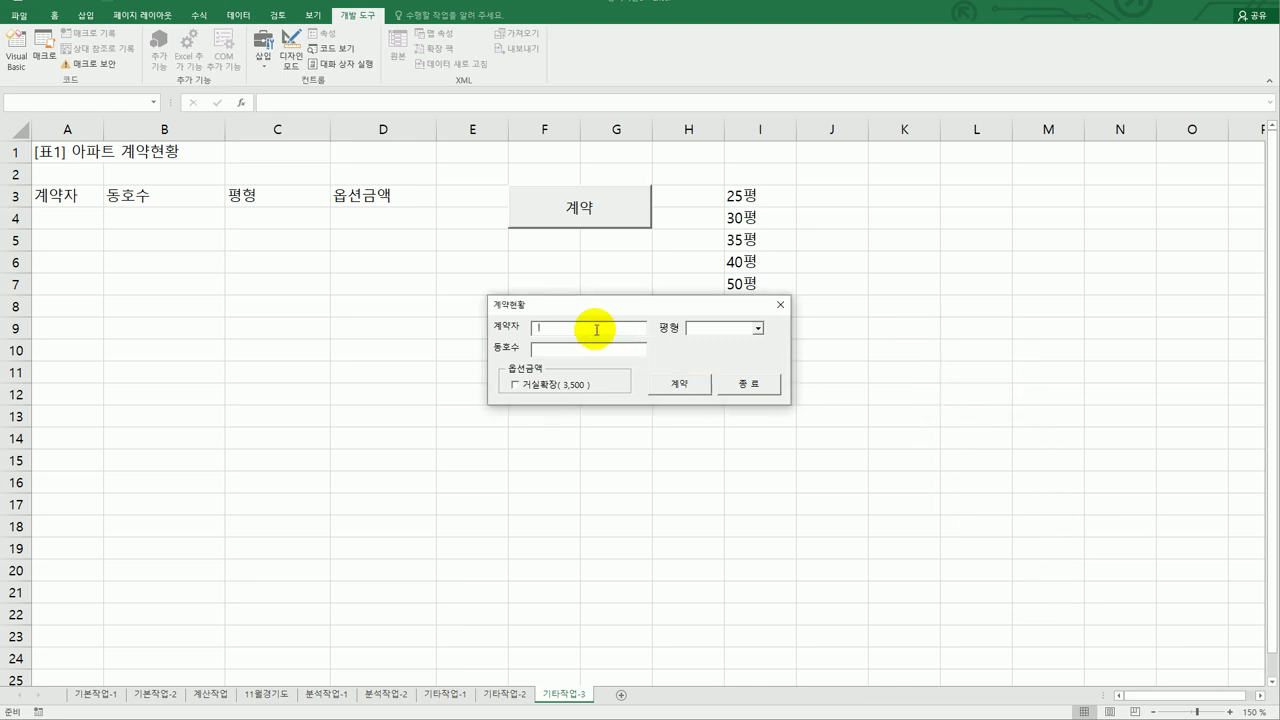
text(ghdl)
key(BackSpace)
key(BackSpace)
key(BackSpace)
key(BackSpace)
key(Hangul)
text(홍길동)
click(675, 385)
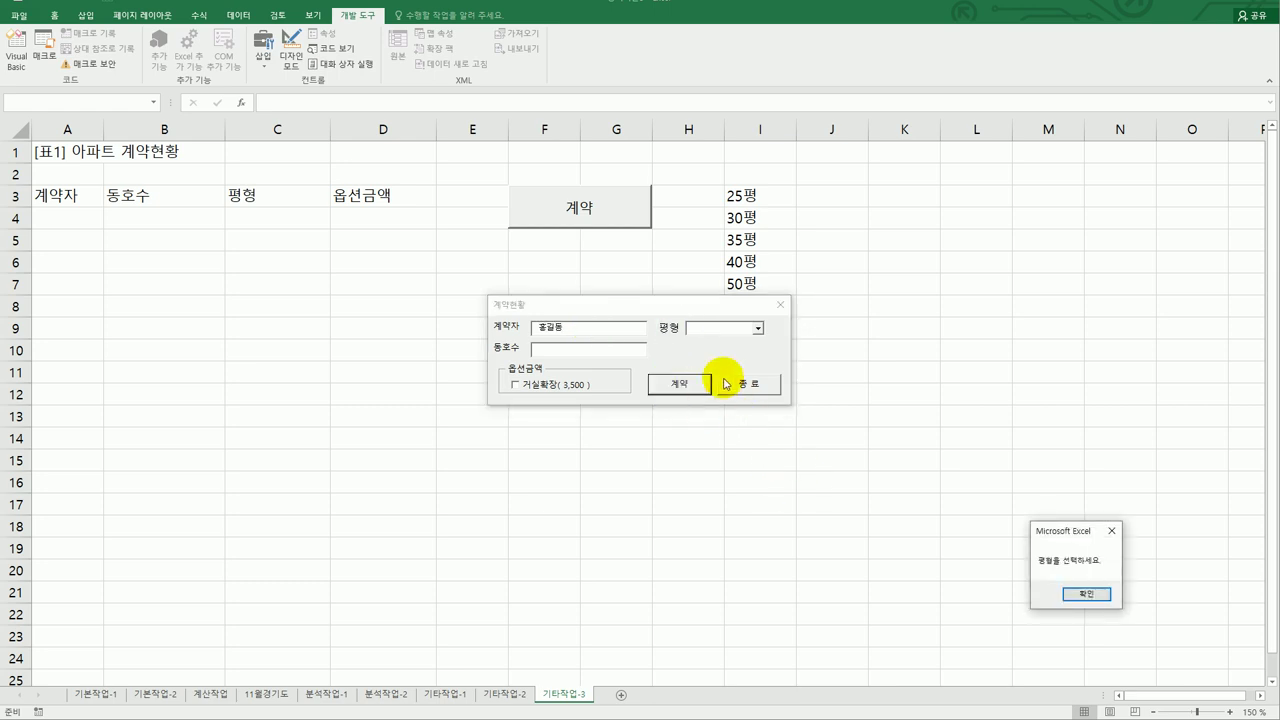
click(1078, 596)
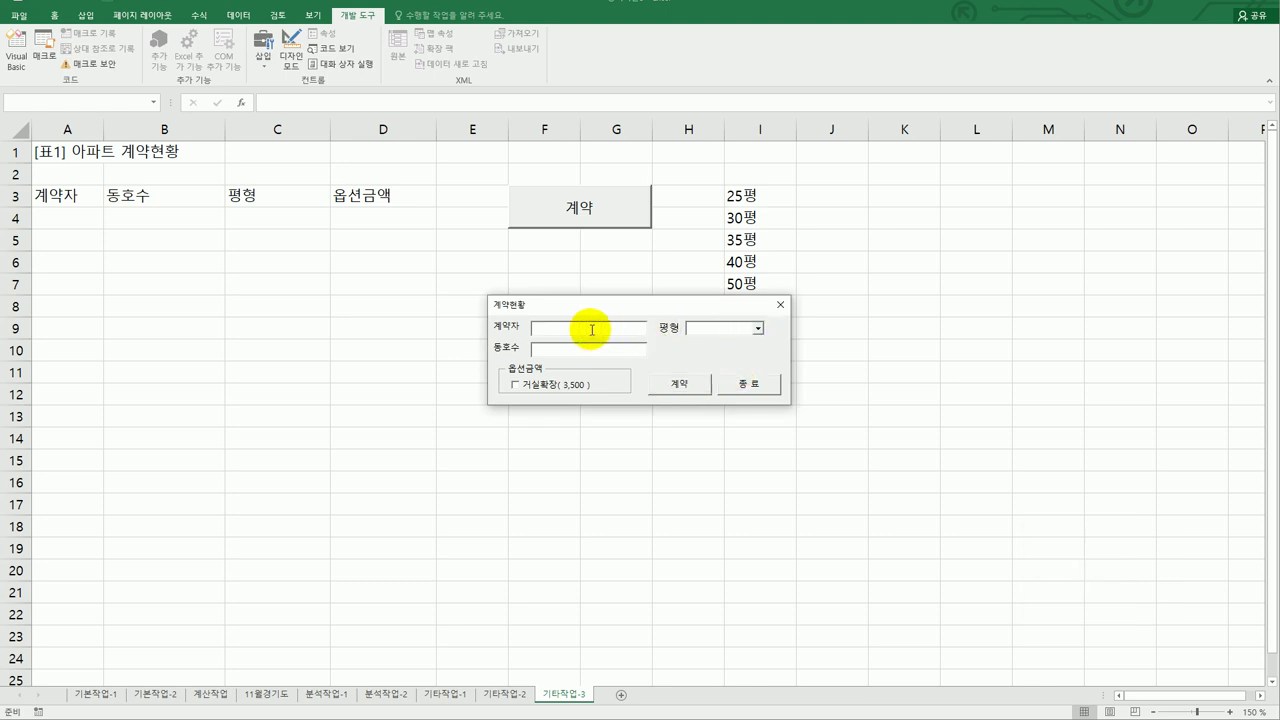
Test the 계약 command with the contractor's name entered, 평형 set to 35평 and 동호수 empty, and dismiss the message.
text(홍길ㄷ)
click(758, 328)
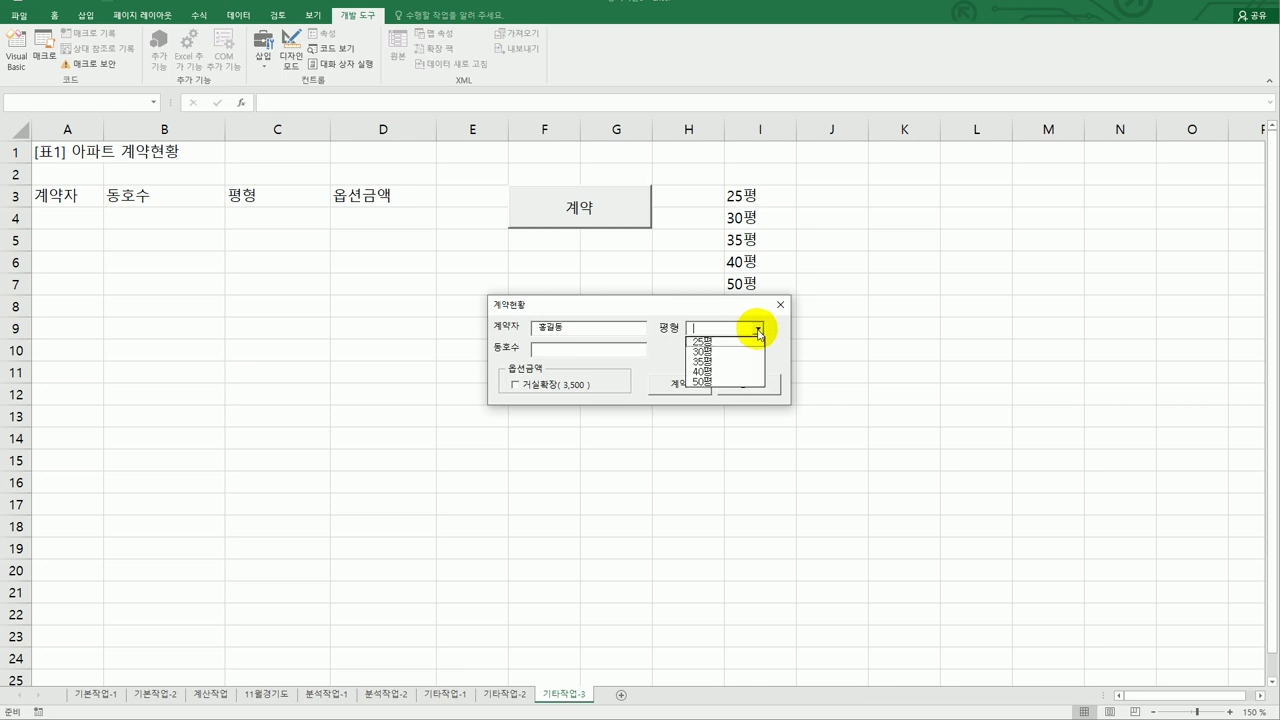
click(740, 362)
click(602, 350)
click(684, 386)
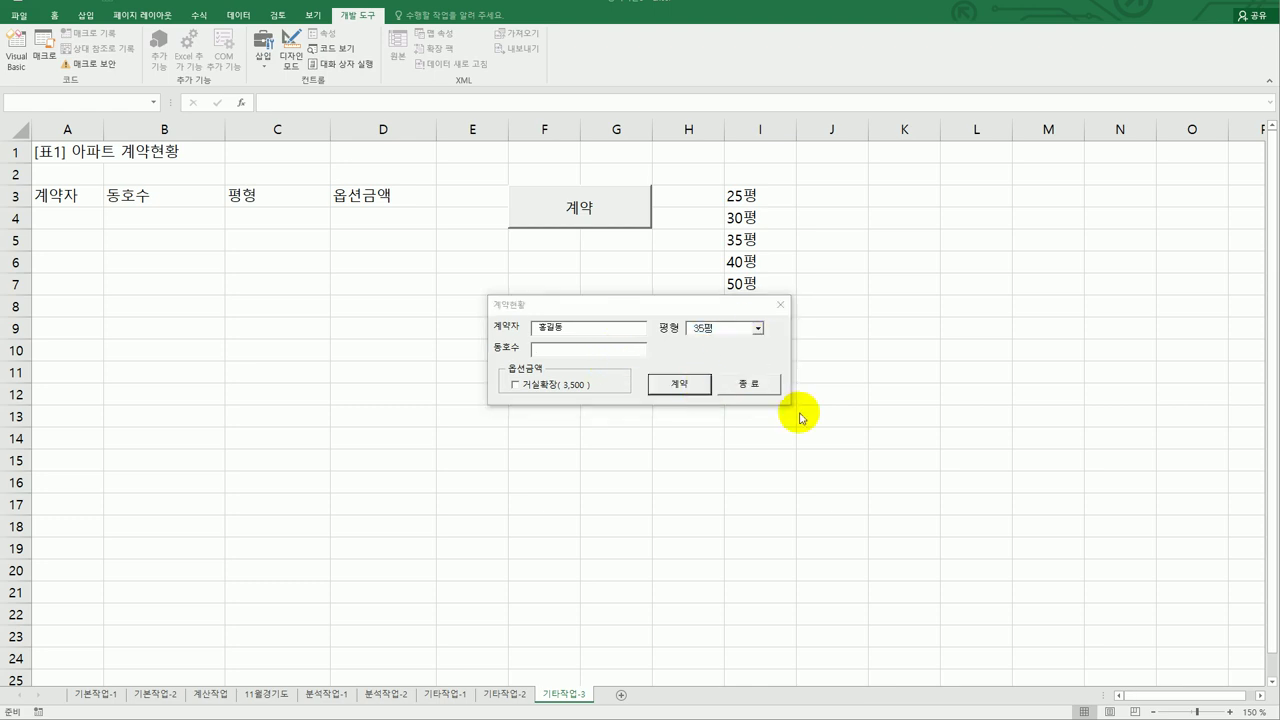
click(1084, 593)
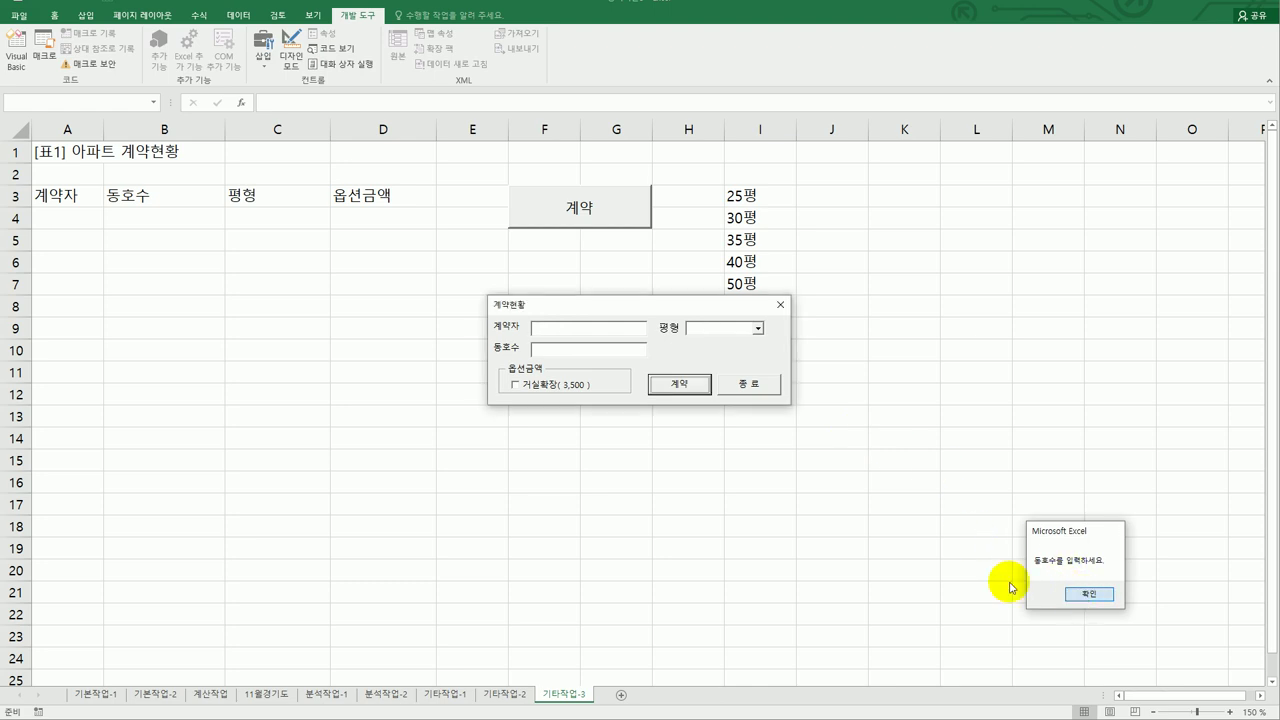
Register a contract with the contractor's name, 평형 35평, the building and unit number in 동호수 and 거실확장 selected, and end the form with 종료.
text(홍길동)
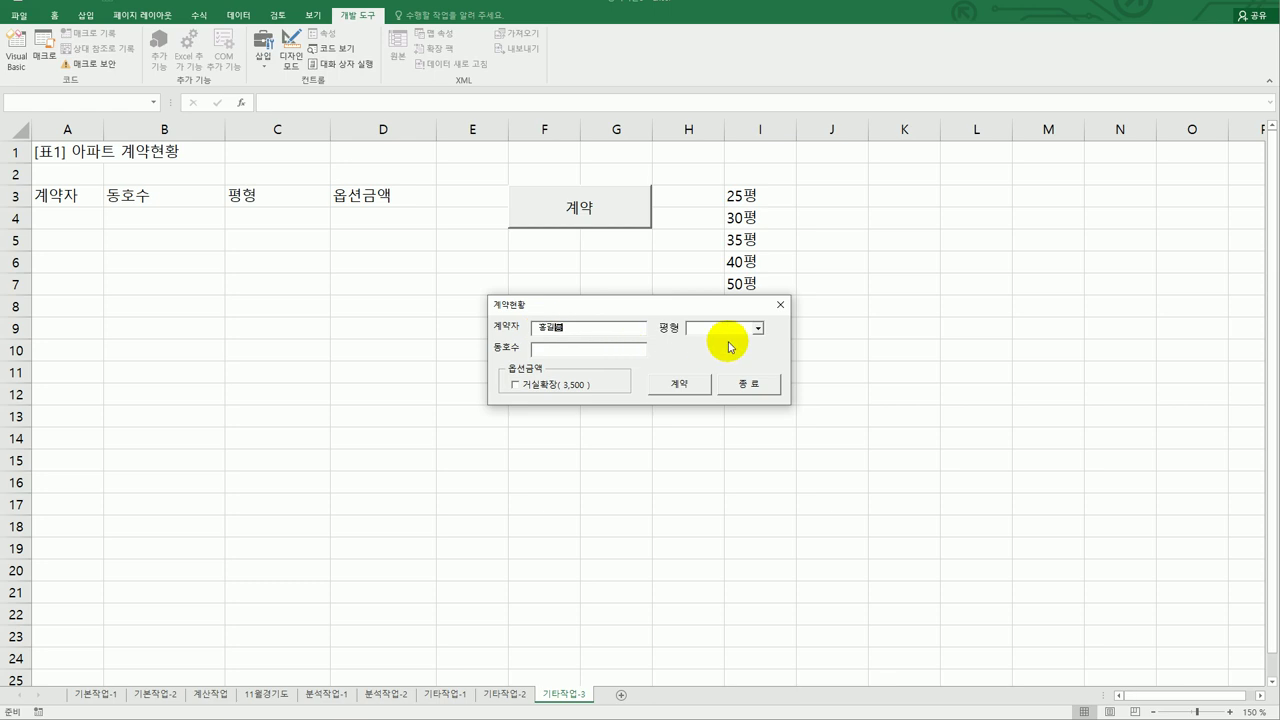
click(758, 328)
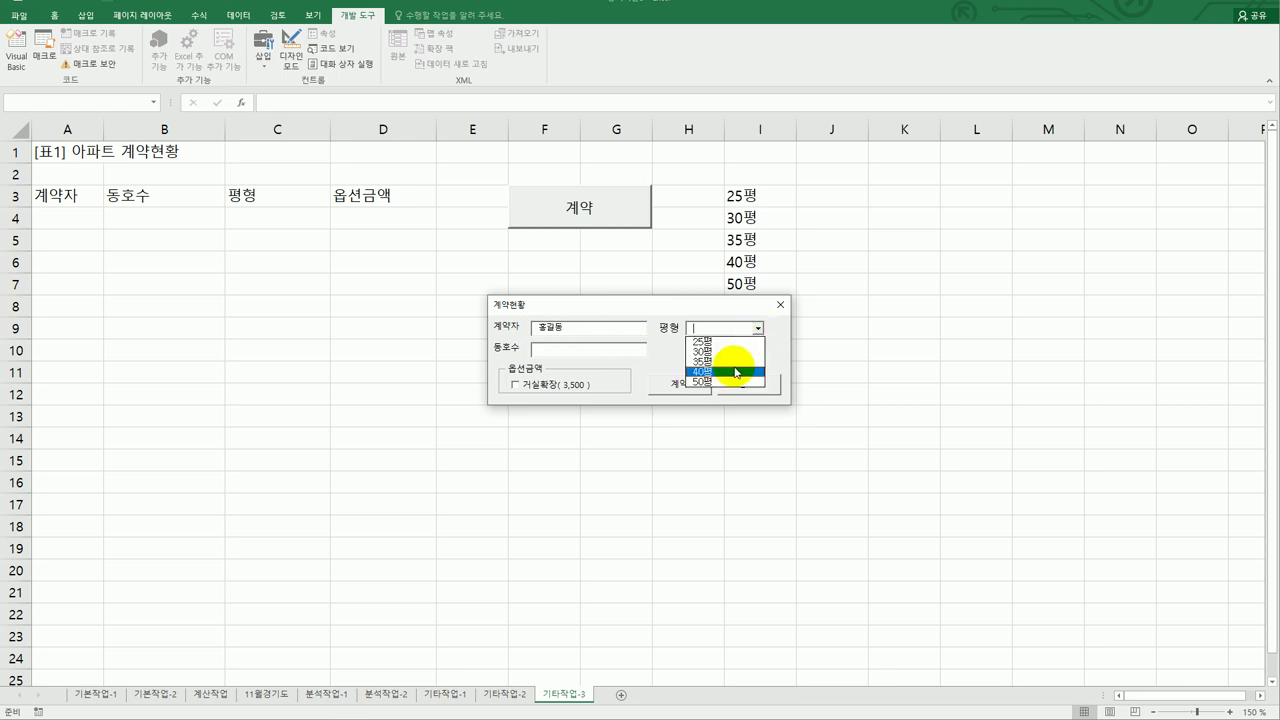
click(734, 361)
click(601, 350)
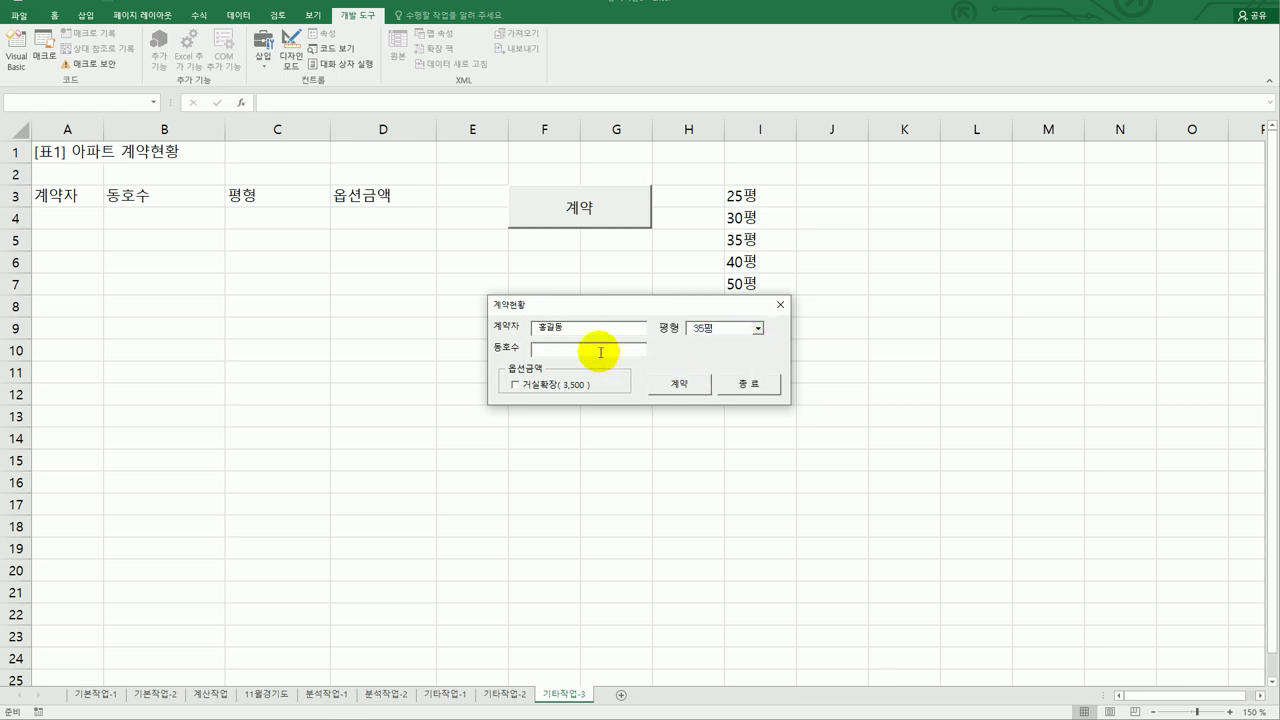
text(201동 1)
click(514, 385)
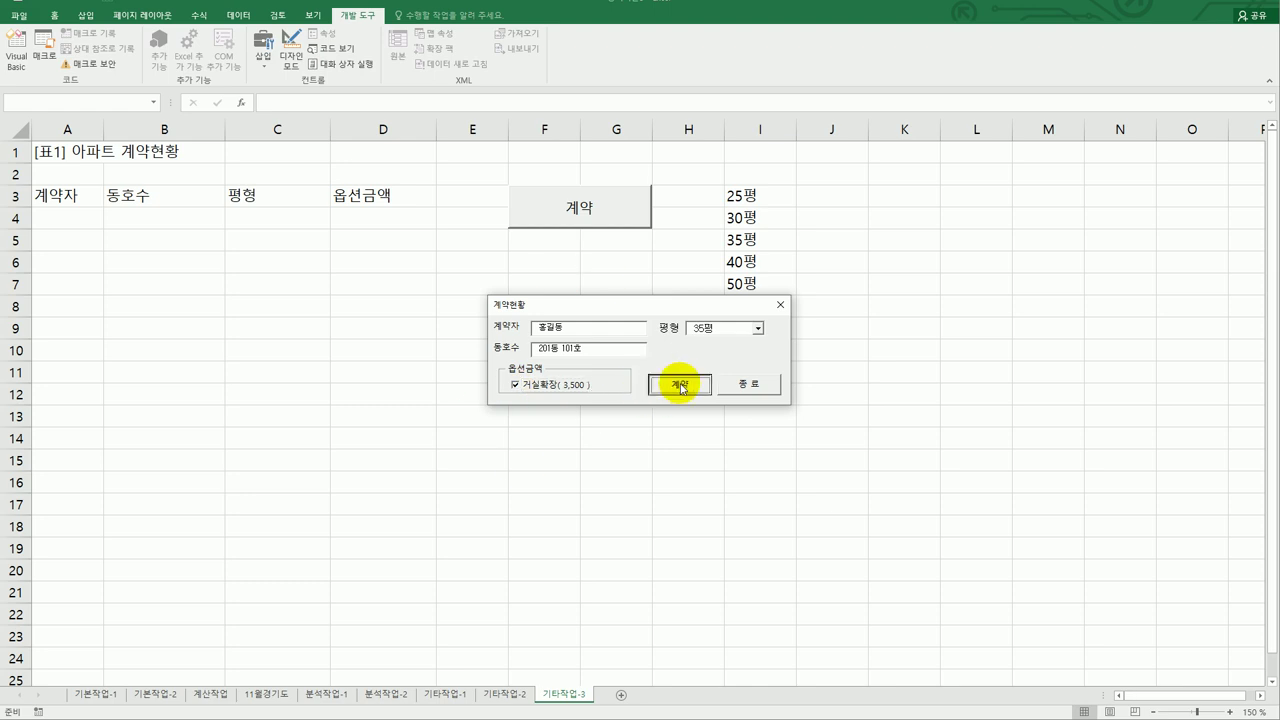
click(679, 385)
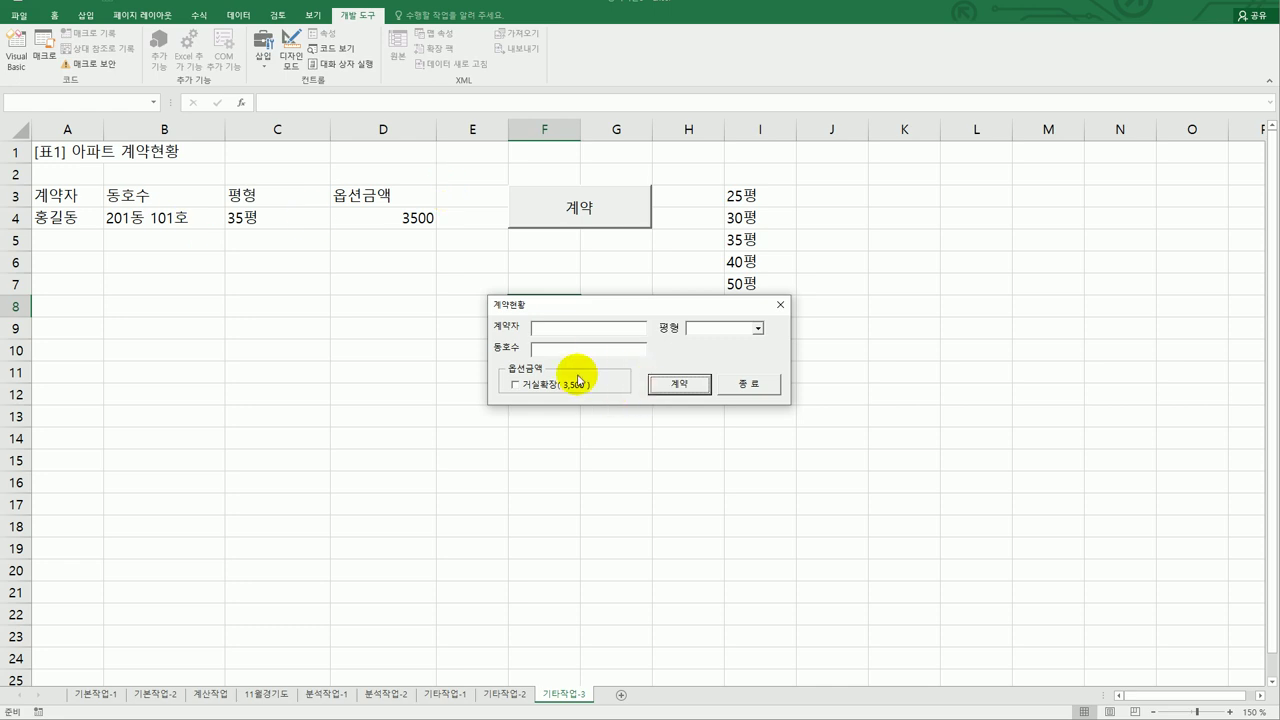
click(740, 383)
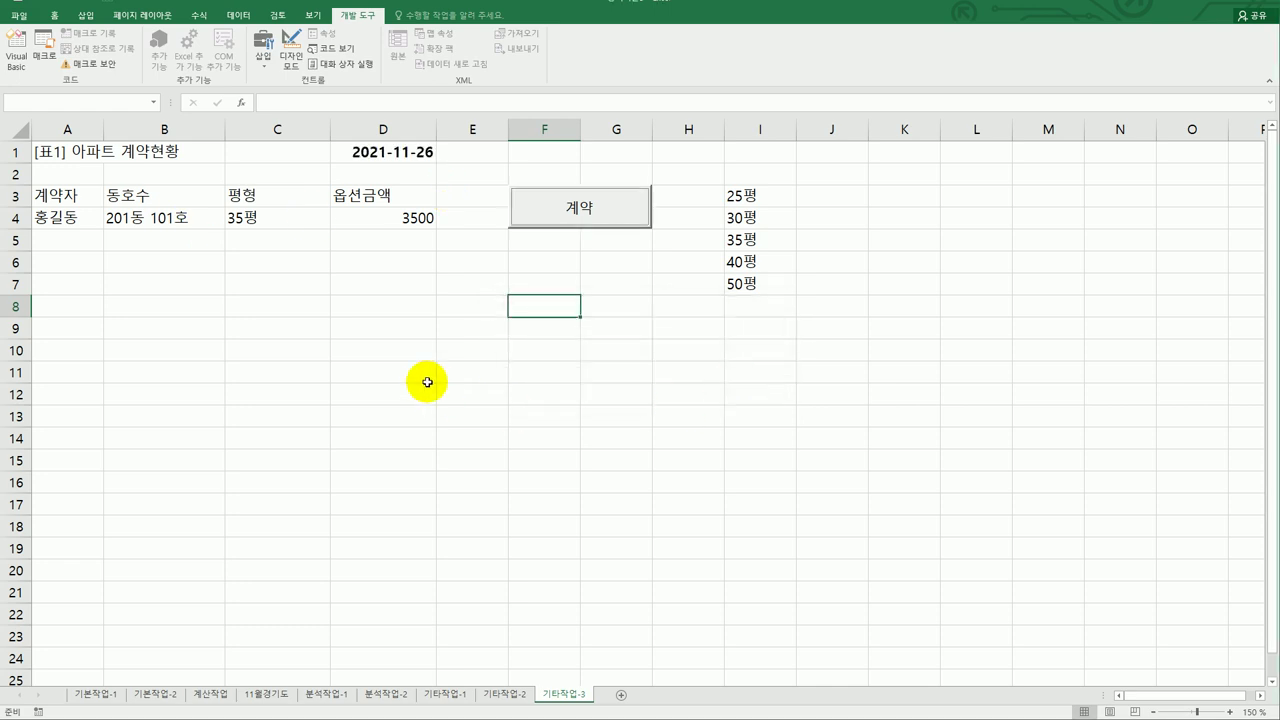